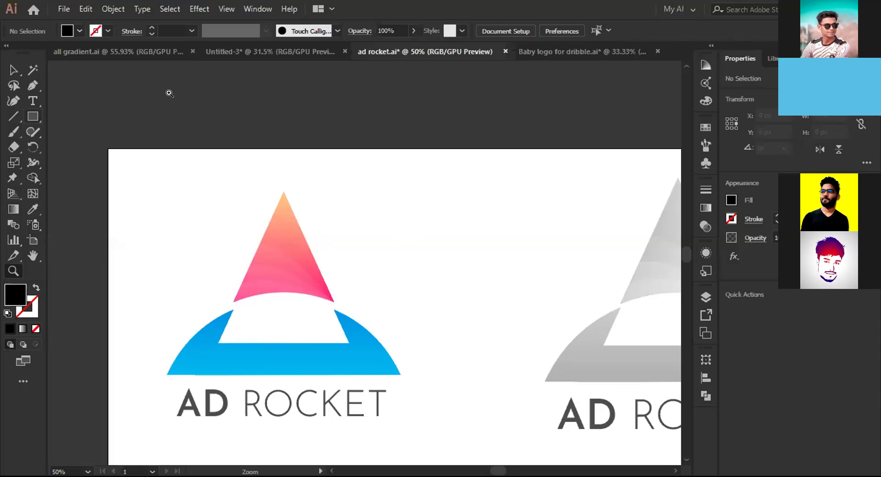
Create a three-sided polygon with a 669.8638 px radius and swap its fill and stroke colours
left_click(33, 117)
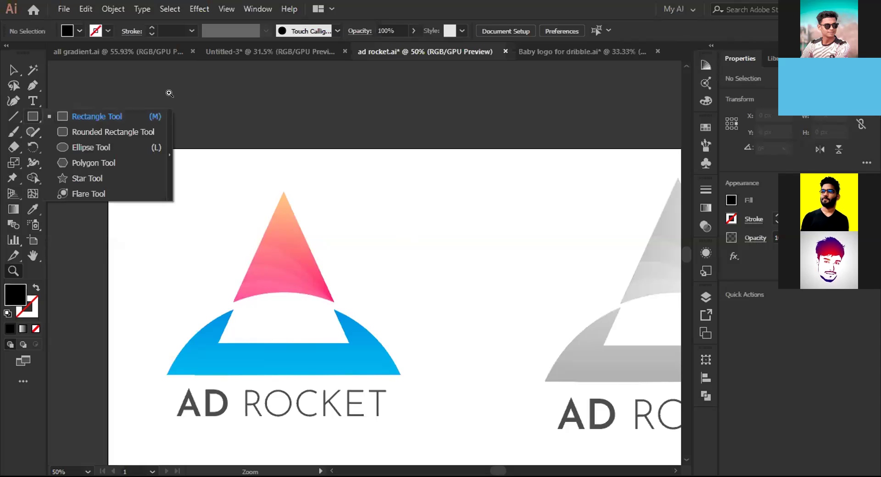
left_click(66, 161)
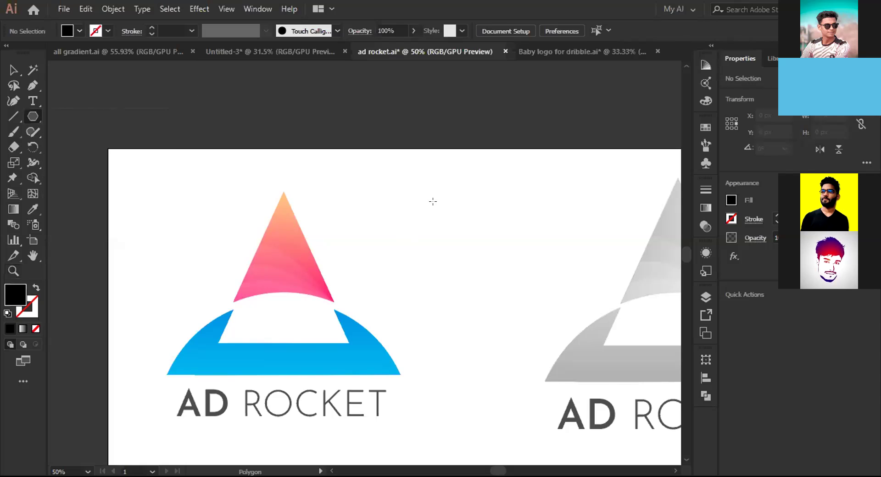
left_click(449, 203)
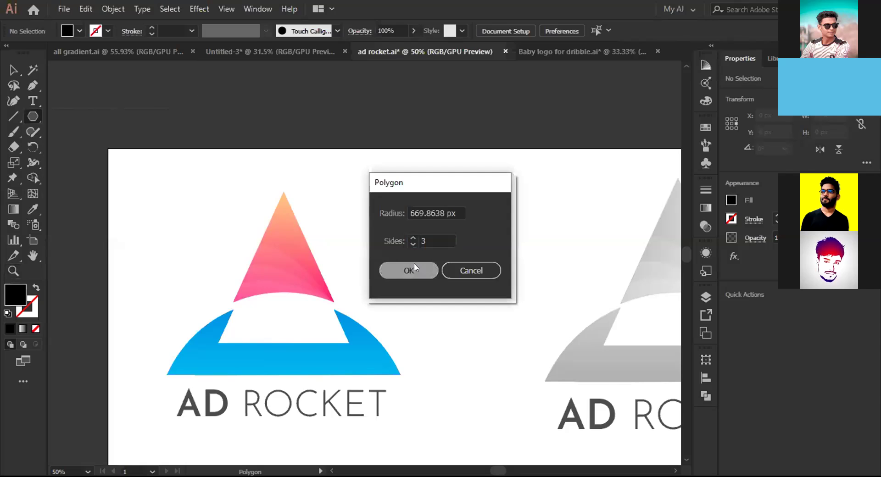
left_click(408, 269)
key("z")
left_click(402, 192, "alt")
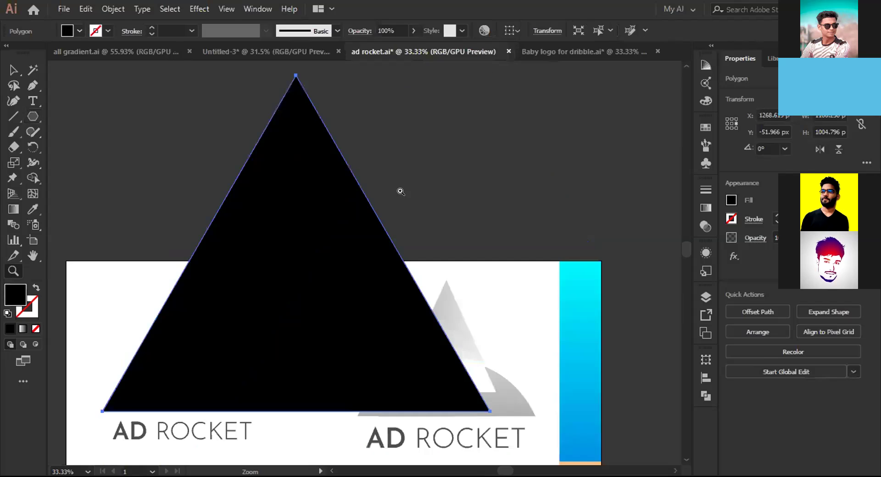
key("shift+x")
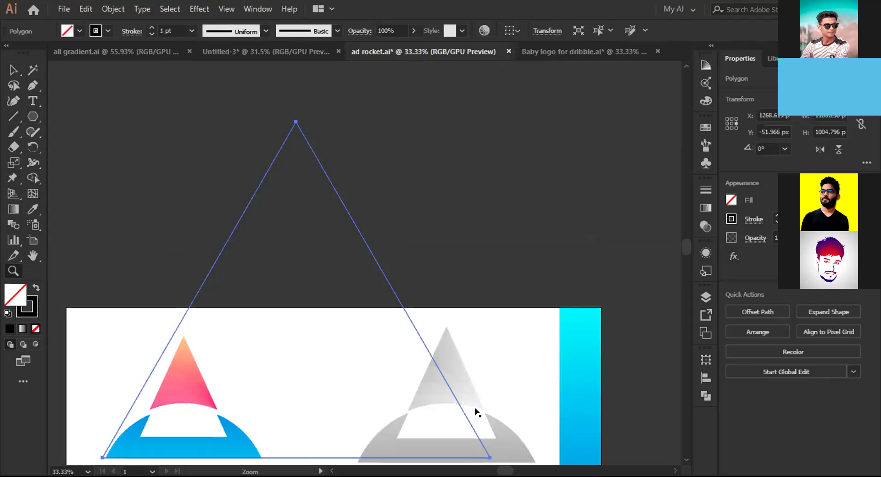
Scale and narrow the outlined triangle to about 463 px wide and 447 px tall, placing it between the two reference logos
key("v")
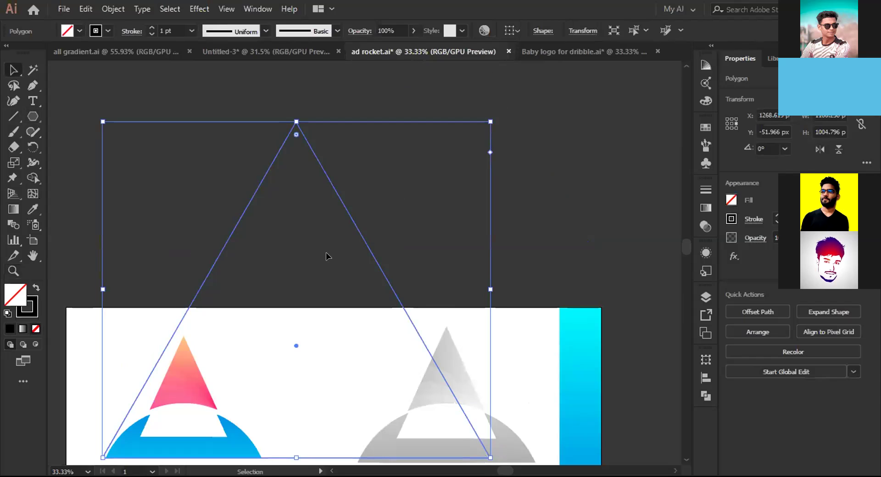
left_click_drag(491, 121, 384, 246)
left_click_drag(310, 271, 336, 292)
left_click_drag(409, 320, 390, 321)
scroll(371, 319, "down", 3)
left_click(313, 302)
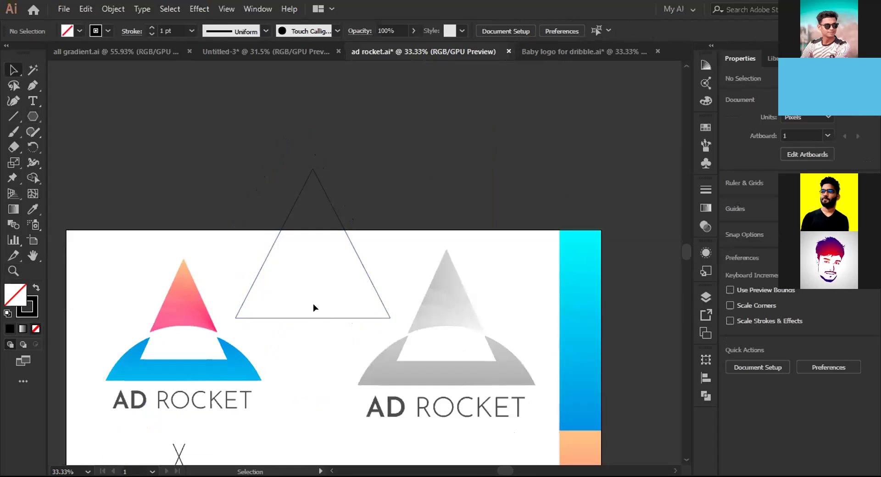
Set the stroke weight of the triangle between the logos to 60 pt
key("z")
key("ctrl+equal")
left_click_drag(254, 177, 381, 142)
key("v")
left_click_drag(402, 311, 401, 373)
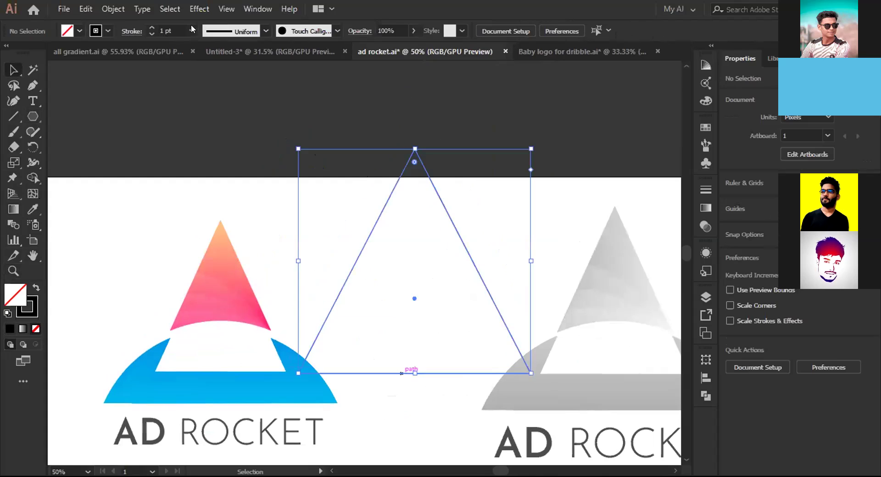
left_click(192, 30)
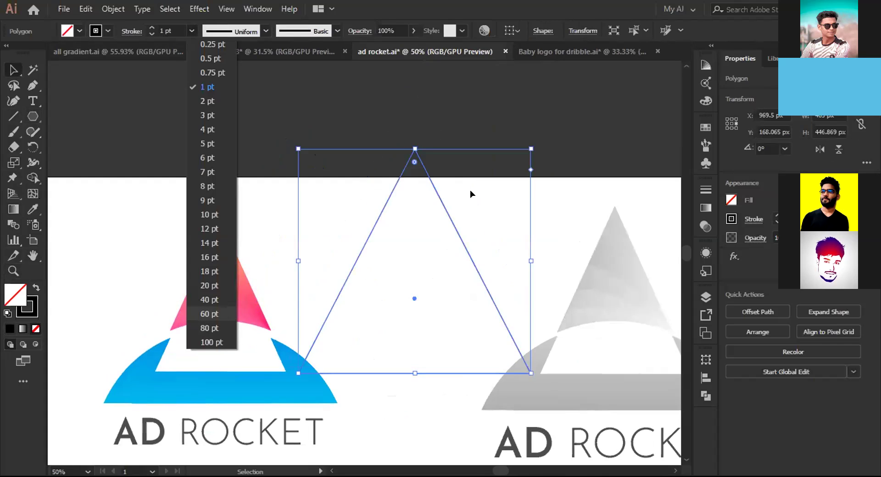
key("Return")
left_click(418, 227)
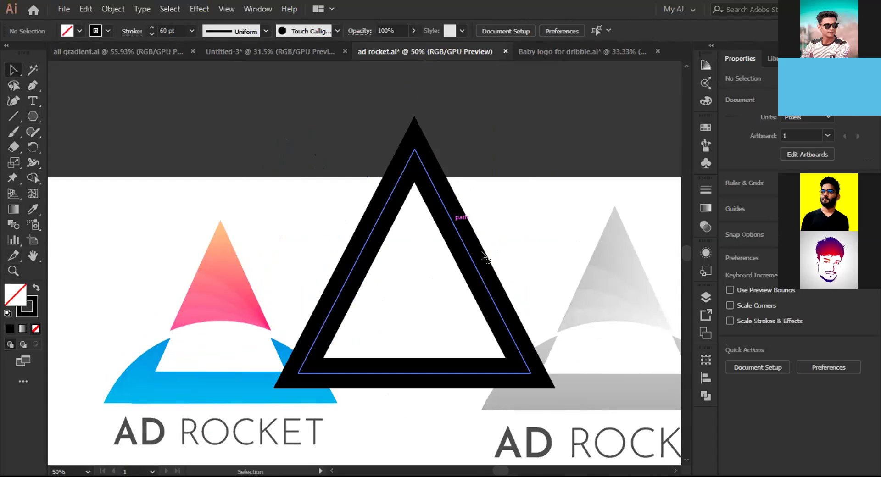
Convert the triangle's 60 pt stroke into a filled shape with Outline Stroke
left_click(481, 252)
key("ctrl+alt+o")
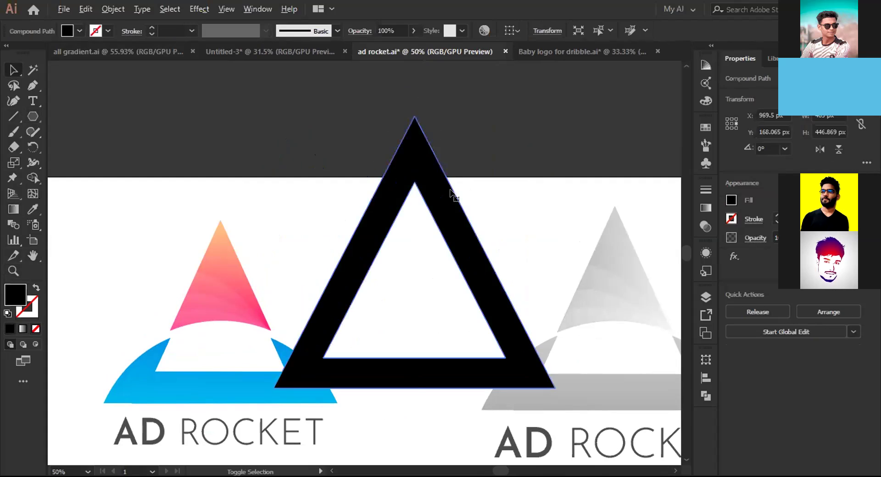
left_click(448, 86)
left_click(427, 168)
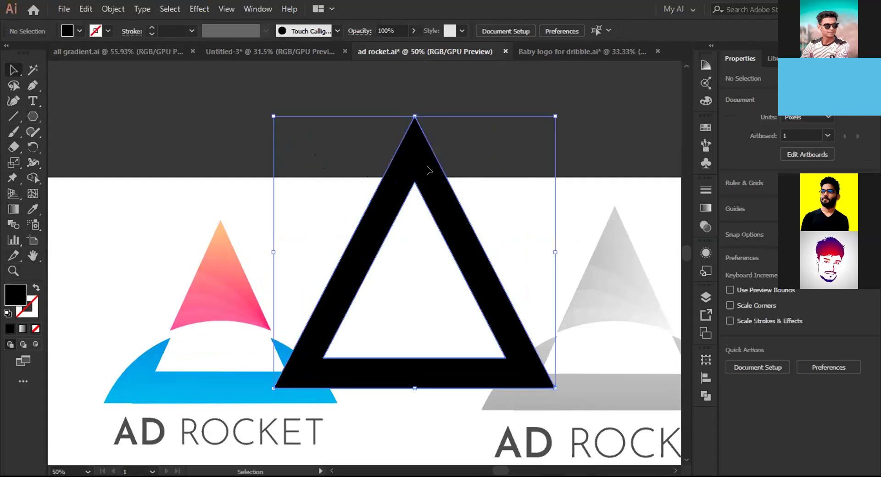
Try rounding the outer triangle's top corner to a 316.27 px radius and undo the rounding
key("a")
left_click_drag(415, 130, 413, 461)
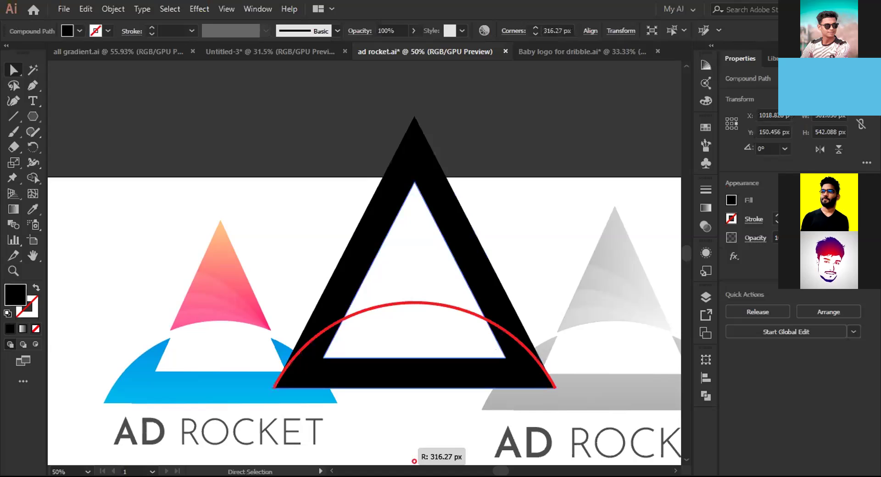
left_click_drag(413, 461, 414, 461)
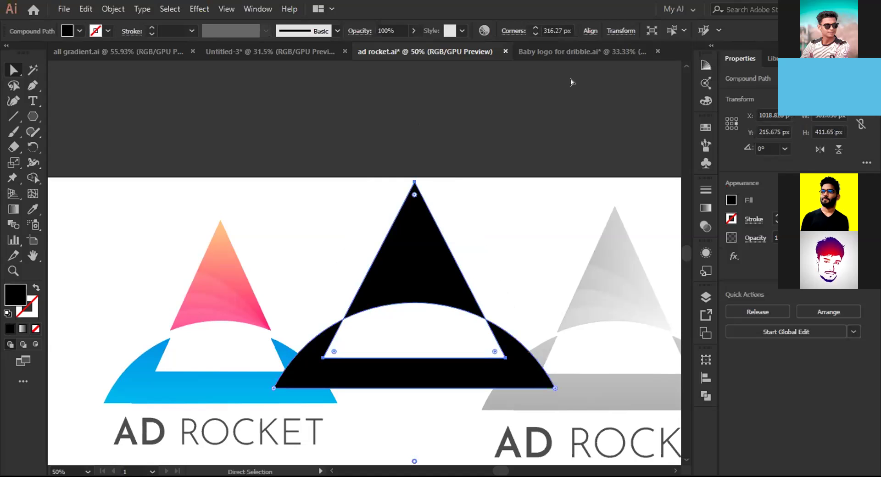
key("ctrl+z")
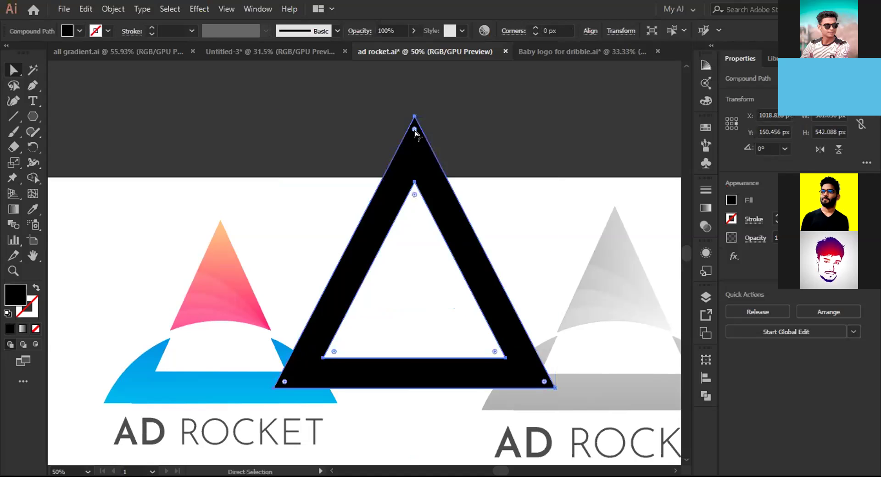
Round the top corner of the outer triangle to a 316.27 px radius to form the rocket shape
left_click_drag(414, 133, 414, 461)
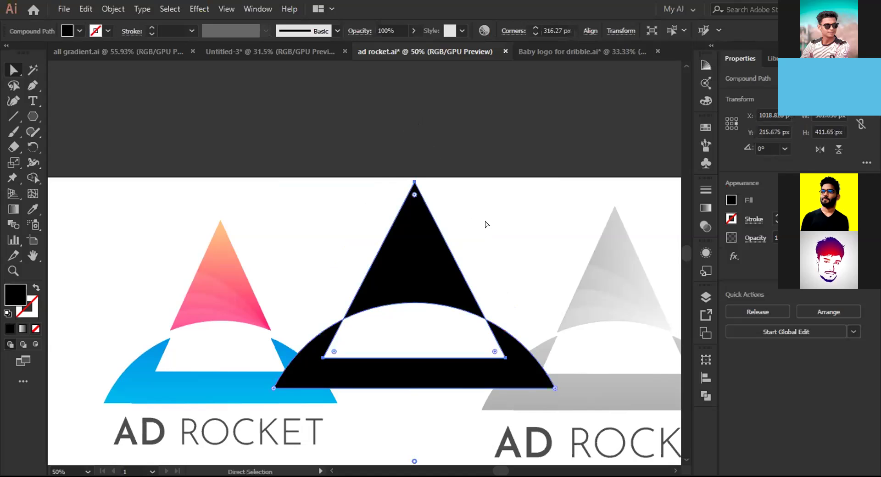
left_click(487, 225)
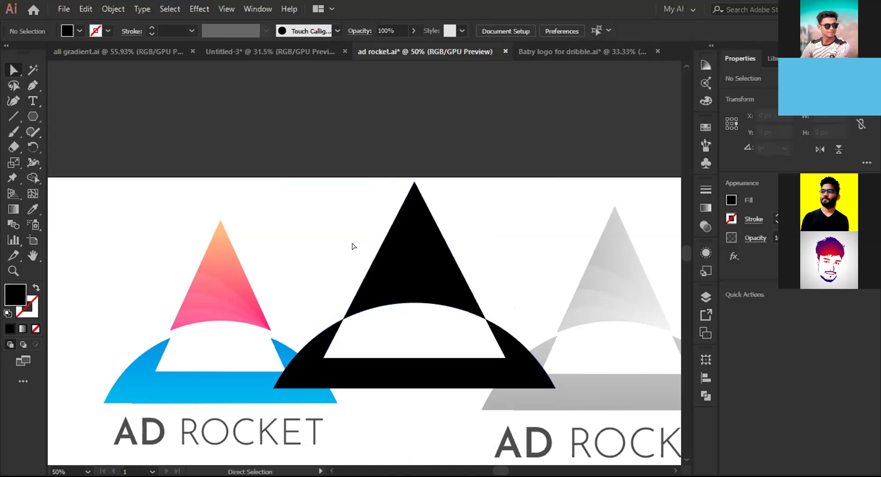
scroll(346, 247, "down", 3)
left_click(409, 212)
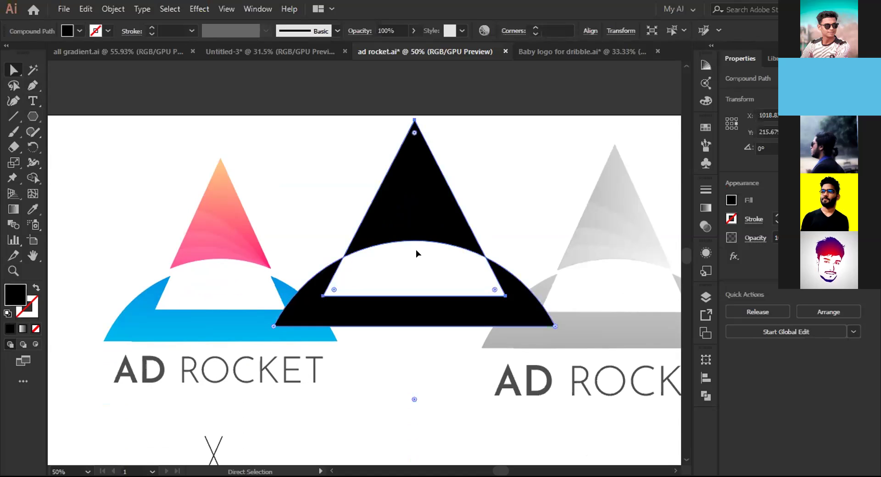
key("v")
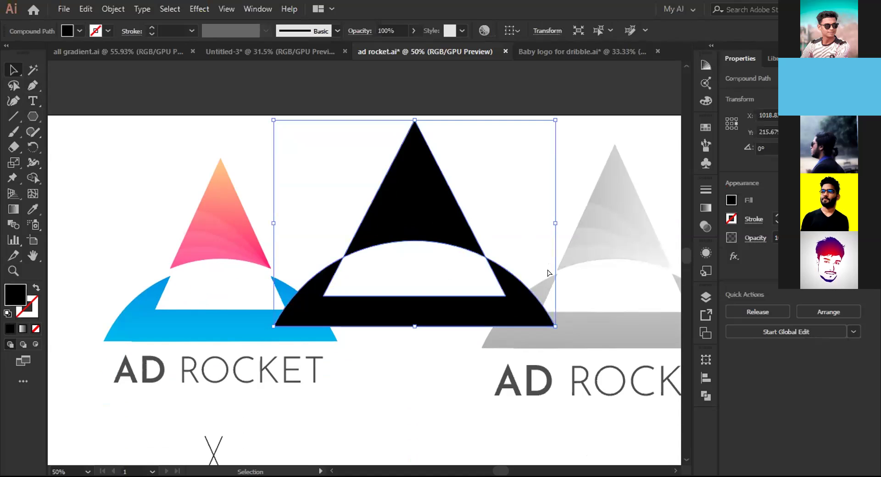
Undo the corner rounding and the stroke outlining on the triangle
key("a")
key("ctrl+z")
key("ctrl+z")
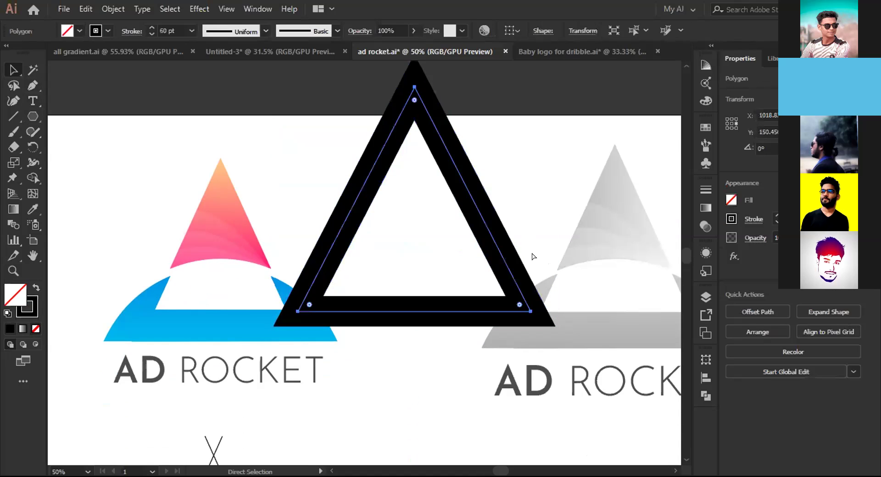
key("v")
scroll(229, 321, "up", 2)
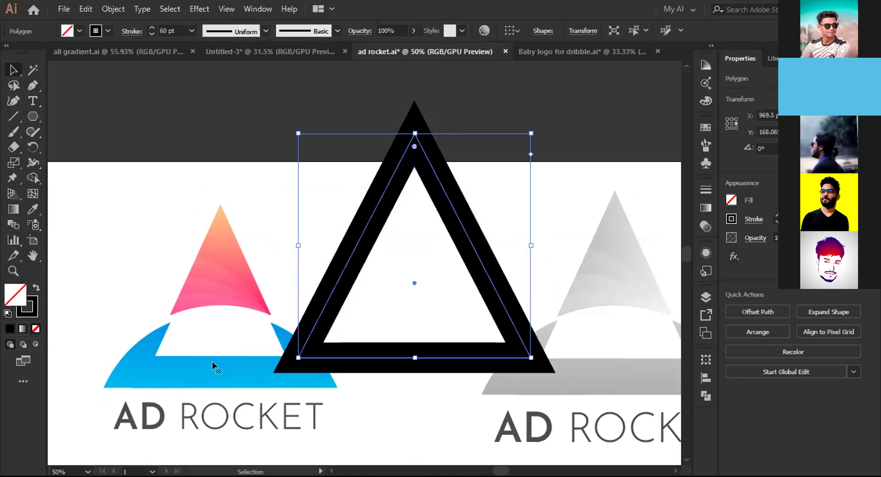
Remove the coloured and grey AD ROCKET reference logos and move the thick triangle left on the artboard
left_click_drag(147, 233, 244, 469)
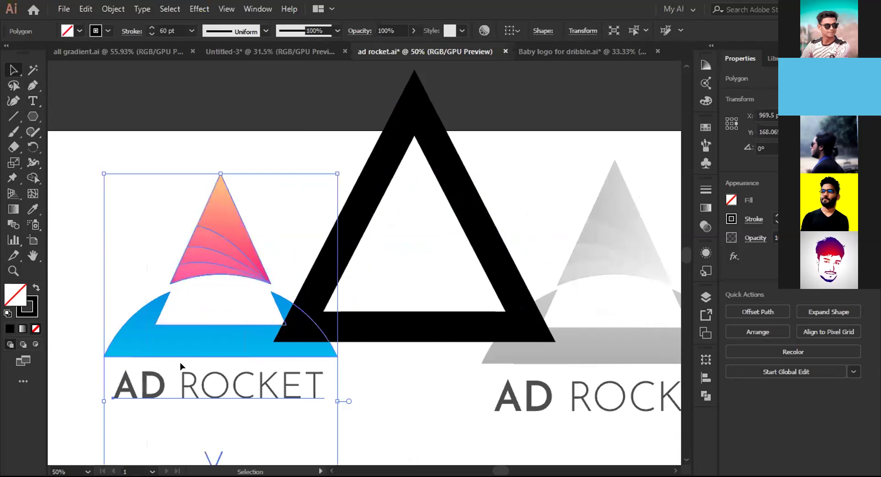
left_click_drag(220, 238, 591, 289)
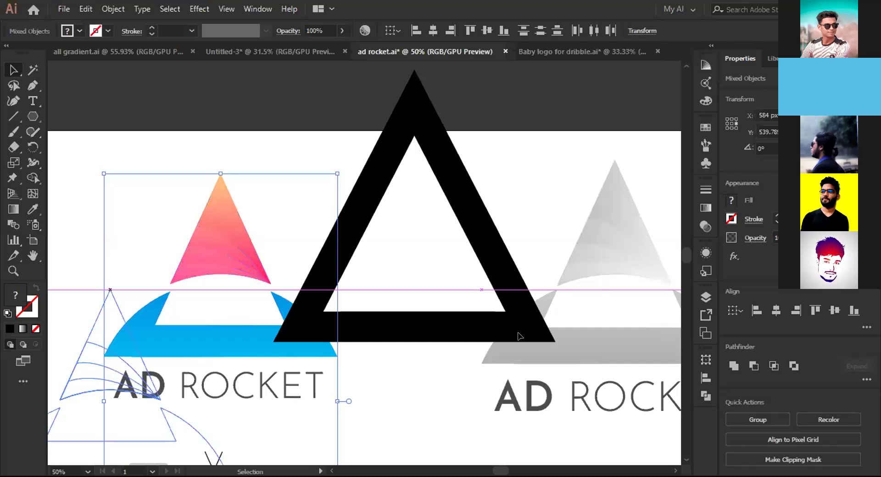
key("Delete")
left_click_drag(646, 196, 395, 398)
left_click_drag(569, 333, 398, 403)
key("Delete")
Delete the thick-stroked triangle from the artboard, leaving the Polygon tool active for drawing
left_click_drag(33, 116, 94, 162)
scroll(381, 226, "up", 1)
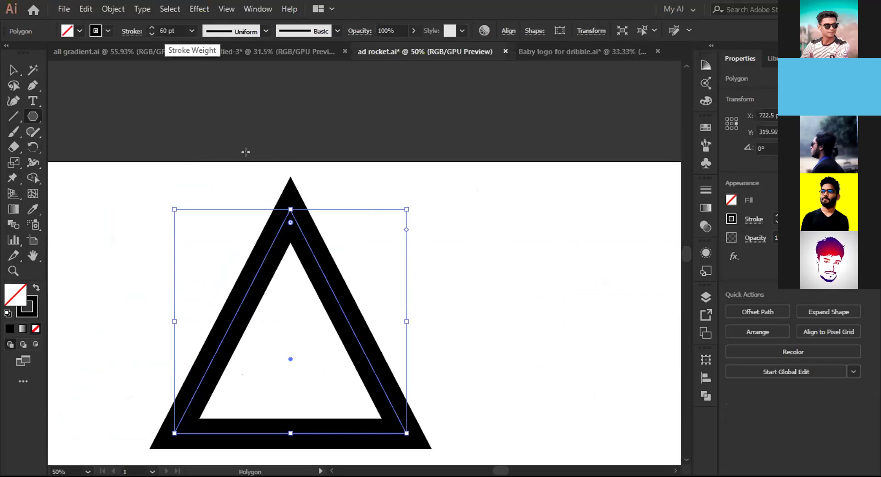
scroll(360, 180, "down", 2)
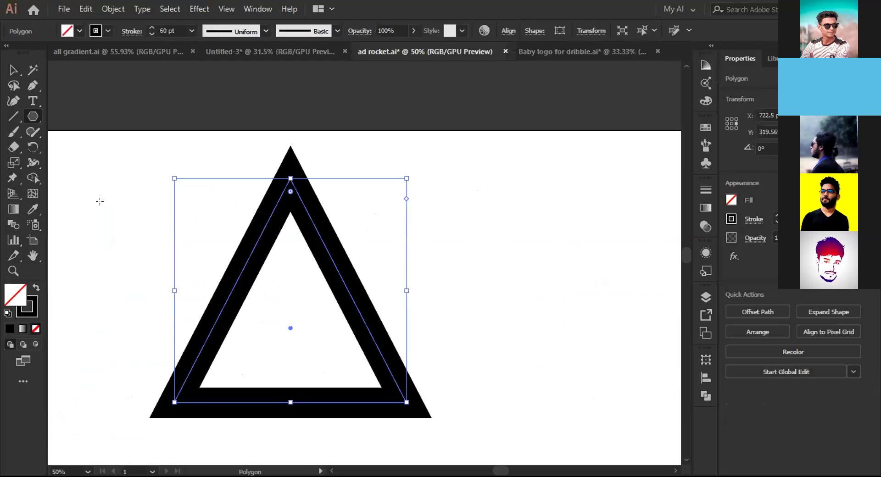
key("Delete")
key("v")
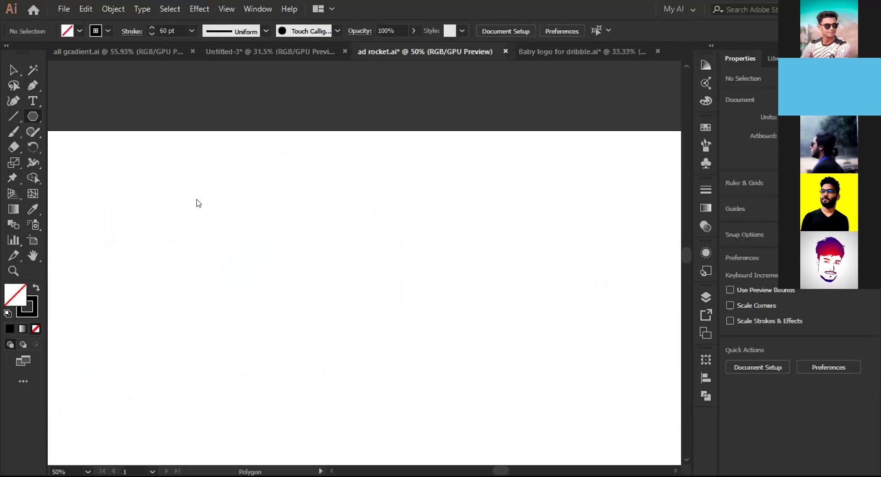
Create a new three-sided polygon with a 669.8638 px radius on the empty artboard
left_click(287, 304)
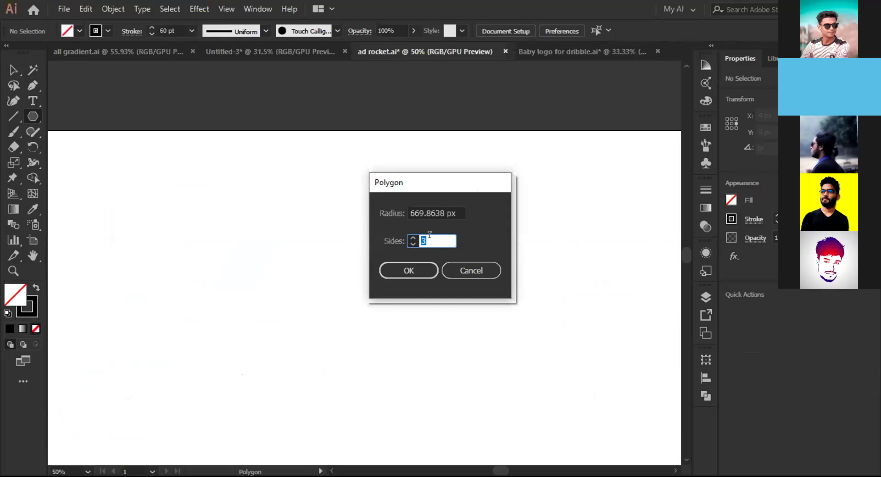
left_click(418, 268)
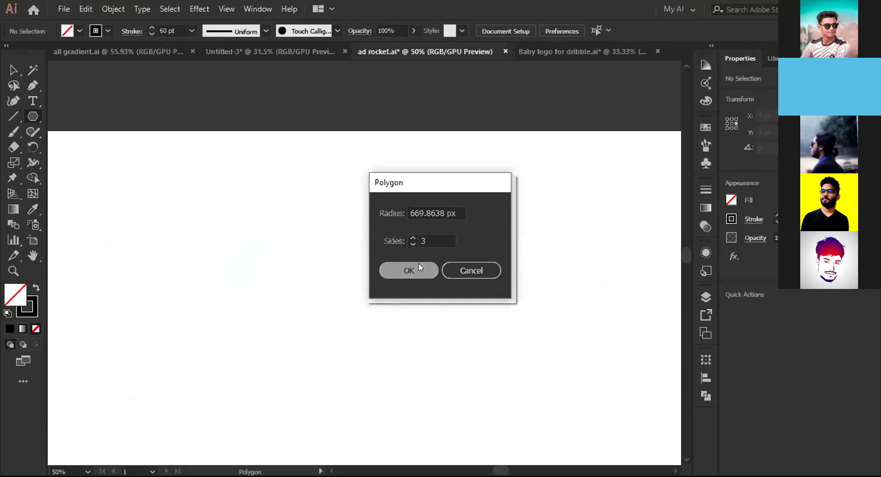
scroll(405, 268, "down", 1)
scroll(406, 297, "down", 2)
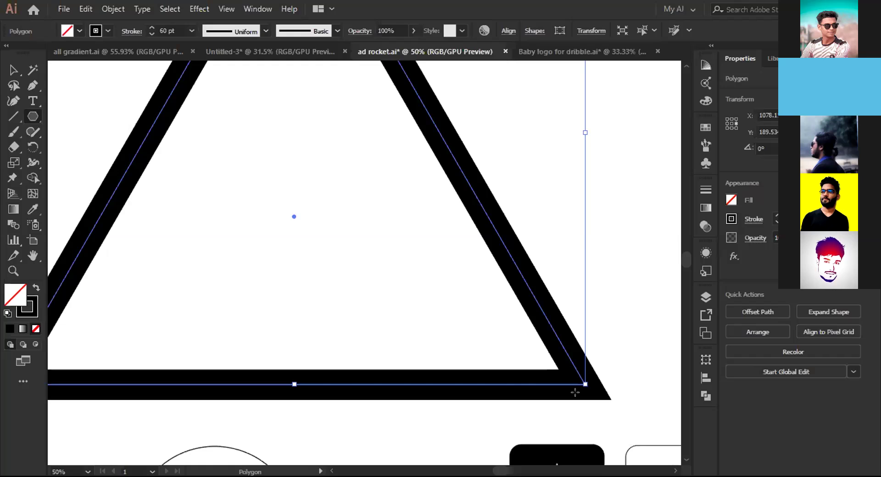
Scale the new triangle down proportionally about its centre and move it to the upper part of the artboard
key("v")
left_click_drag(585, 383, 419, 289)
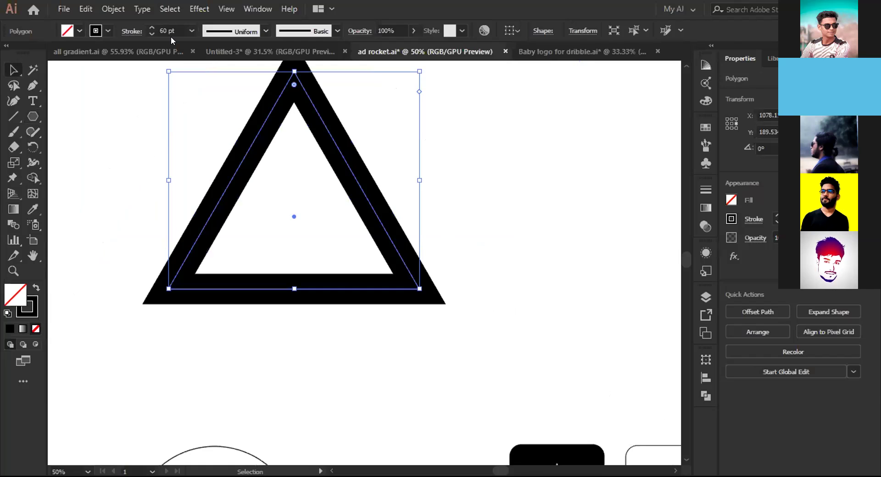
left_click_drag(247, 89, 302, 161)
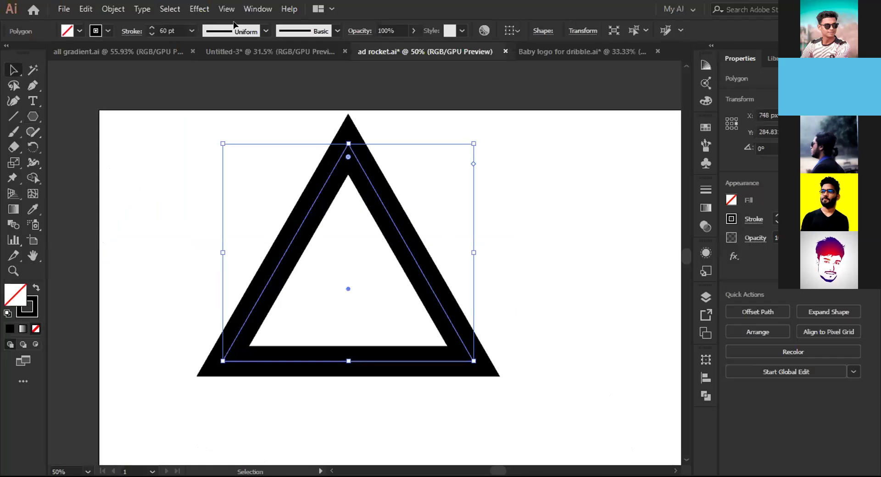
Convert the new triangle's stroke into a filled compound path with Outline Stroke and select the resulting shape
left_click(113, 9)
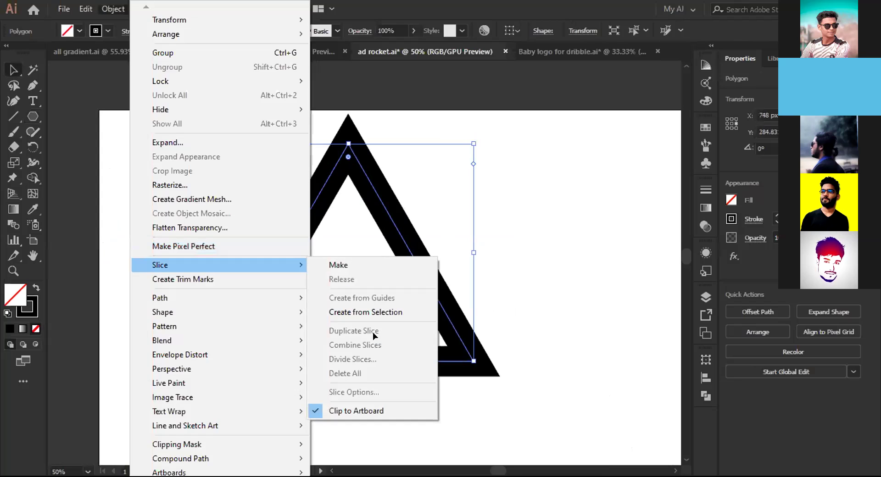
mouse_move(220, 298)
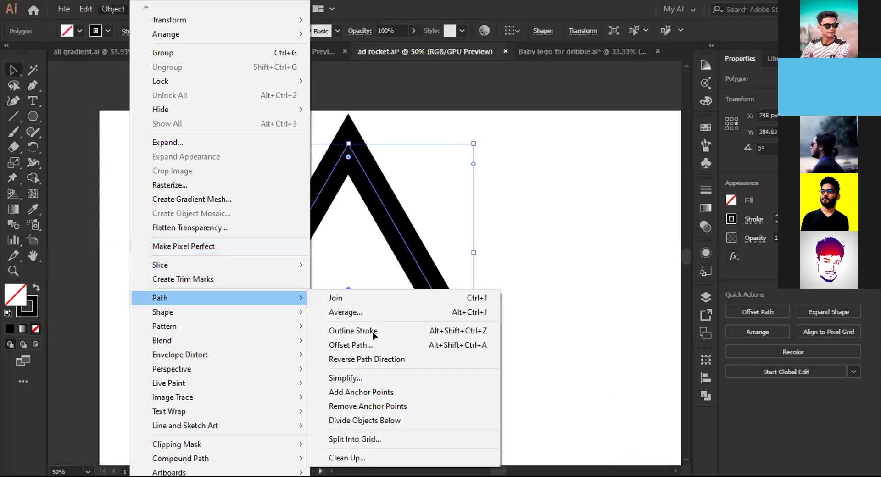
left_click(372, 332)
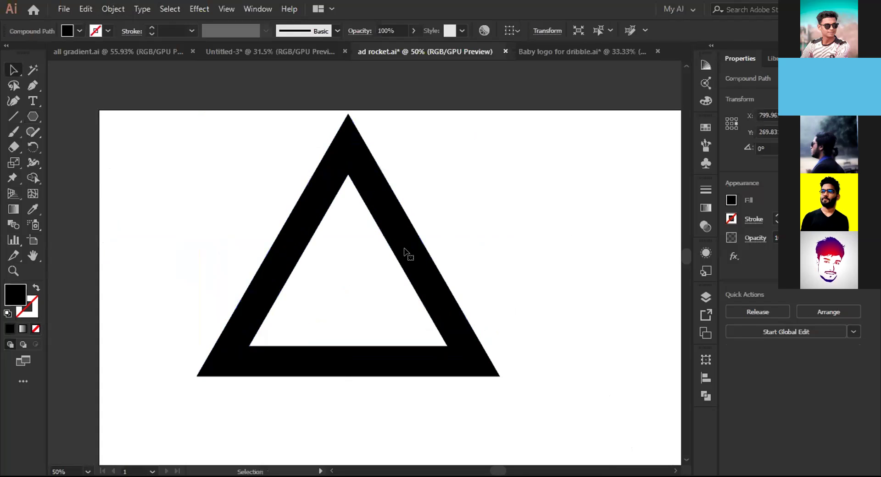
key("ctrl+shift+a")
left_click(404, 252)
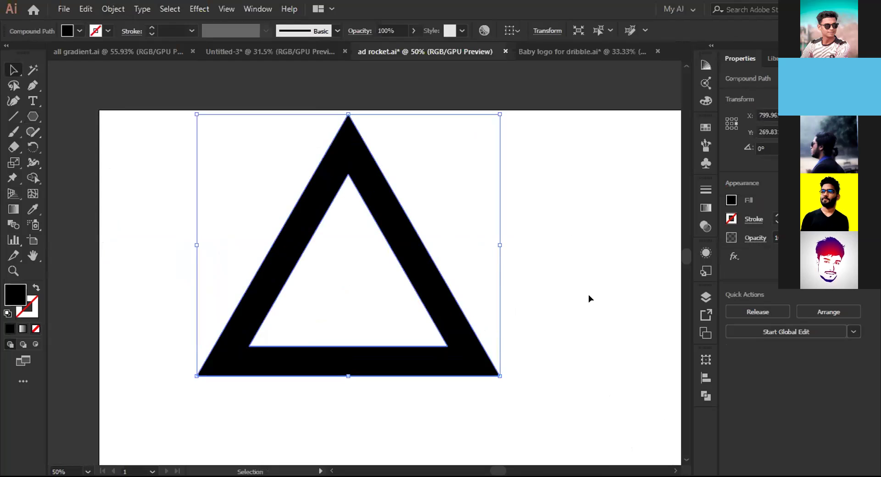
Undo the outlined triangle's last move and round its outer top corner into a wide arc with a 345.22 px radius
scroll(362, 303, "up", 2)
key("ctrl+z")
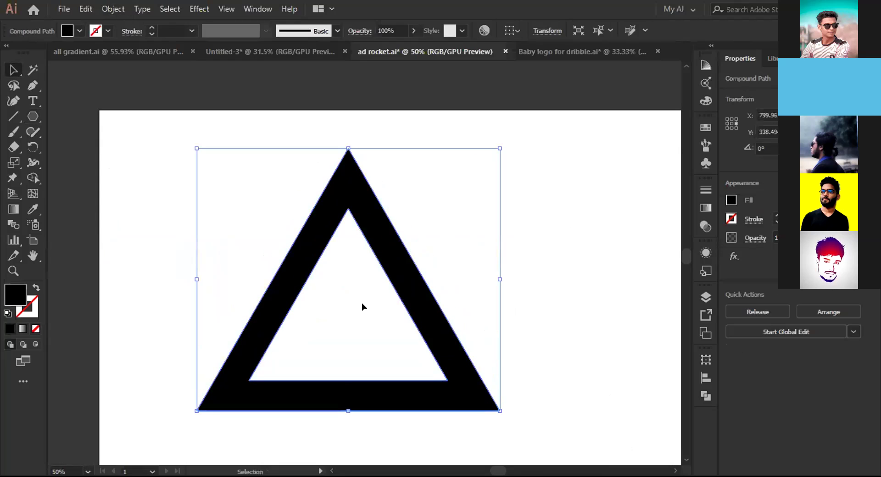
key("a")
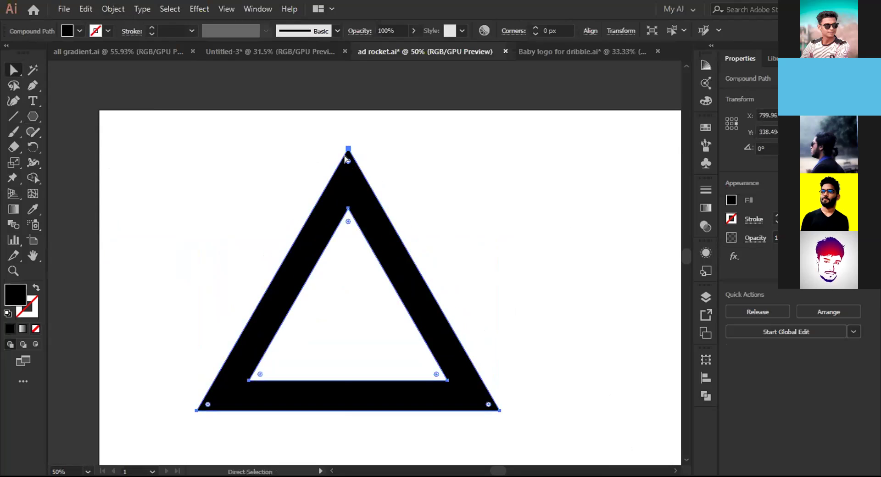
left_click_drag(347, 158, 353, 453)
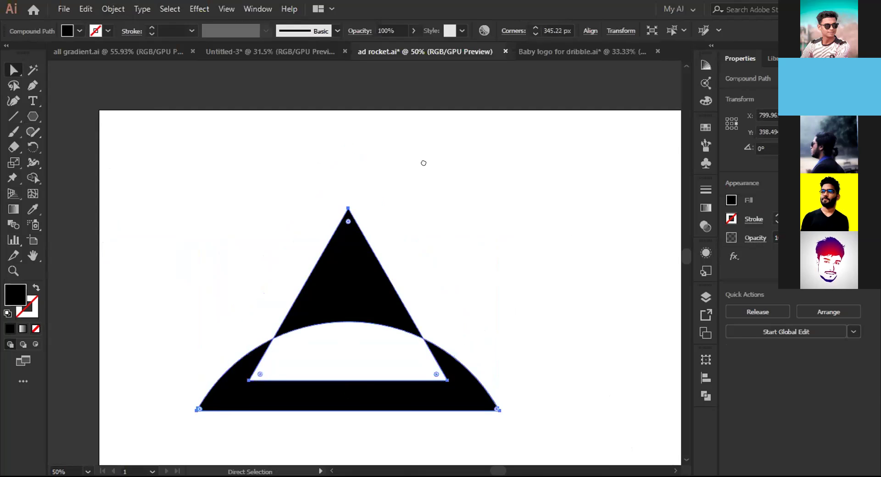
left_click(414, 422)
Examine the finished coloured logo versions on the neighbouring artboards as reference for the mark
left_click_drag(513, 458, 416, 402)
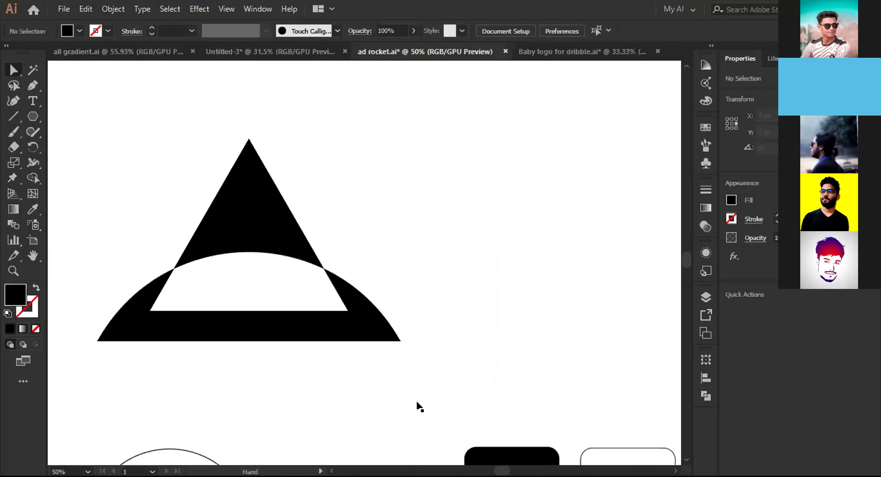
left_click_drag(397, 359, 409, 350)
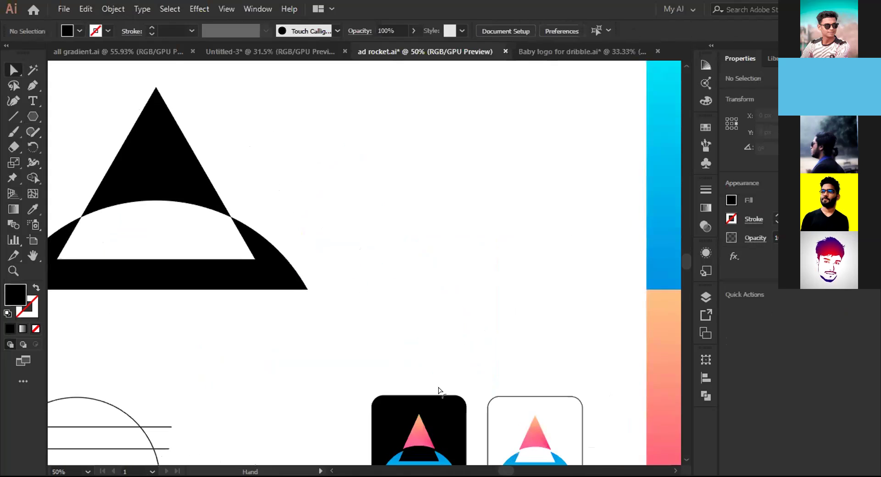
left_click_drag(439, 388, 439, 317)
left_click_drag(381, 285, 441, 383)
left_click(408, 374, "shift")
left_click(334, 328)
left_click_drag(138, 106, 330, 324)
scroll(374, 204, "down", 1)
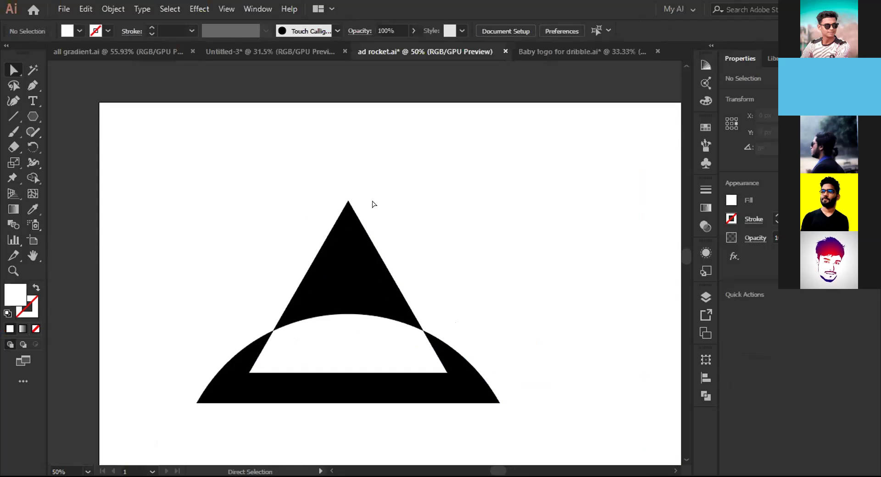
scroll(297, 285, "down", 1)
Draw a closed white Pen shape curving from the arc and triangle's intersection across the lower part of the black peak
left_click(33, 85)
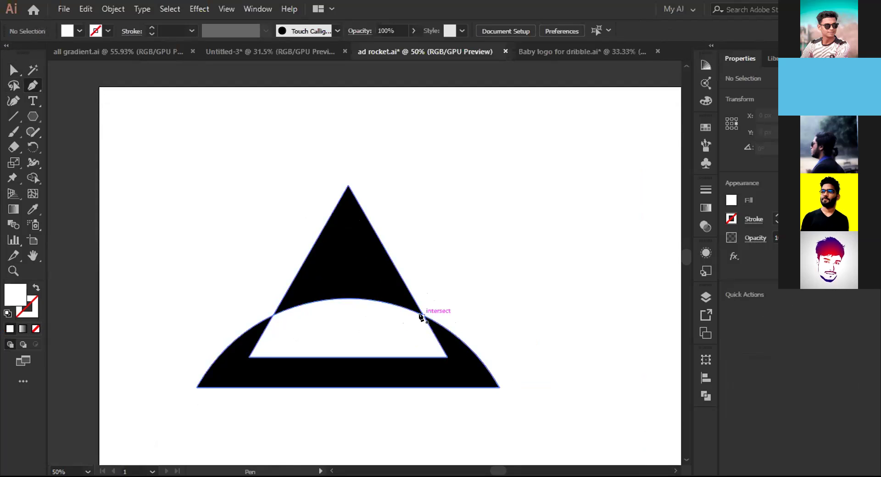
left_click(421, 316)
left_click_drag(301, 268, 248, 281)
left_click(260, 305)
left_click(302, 336)
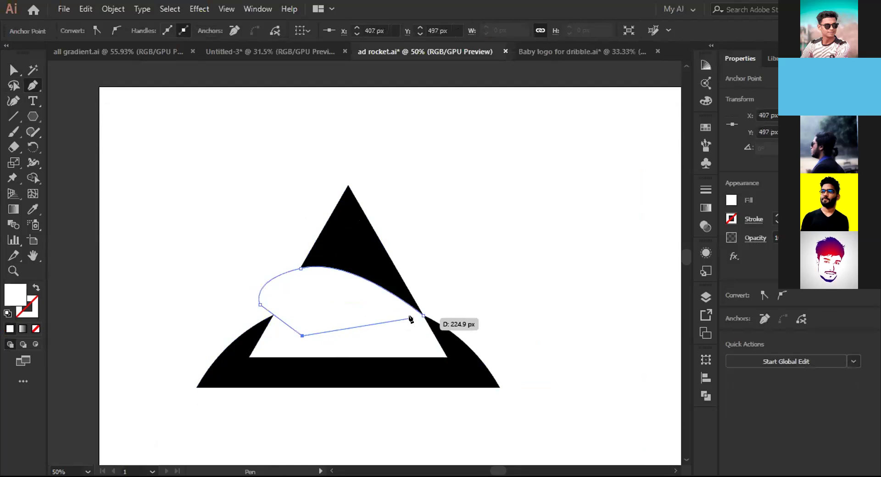
left_click(422, 315)
key("v")
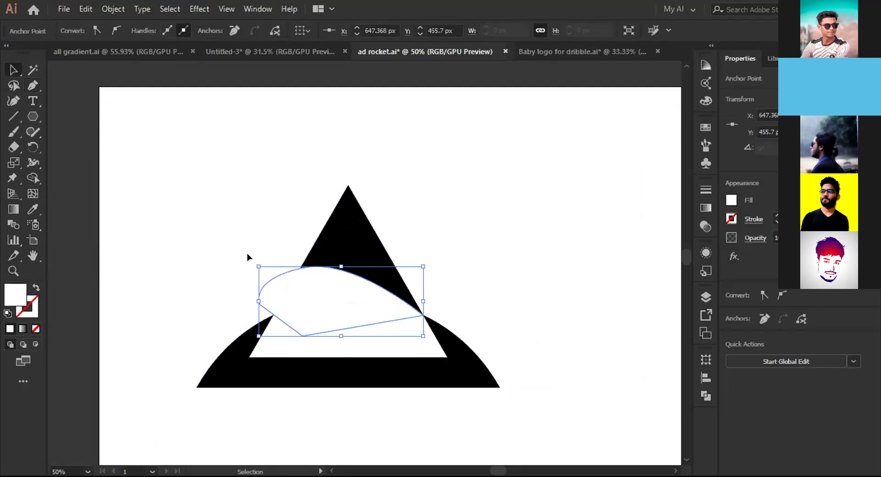
Select the white shape with the logo mark and remove its parts outside the black peak using Shape Builder
left_click(316, 244, "shift")
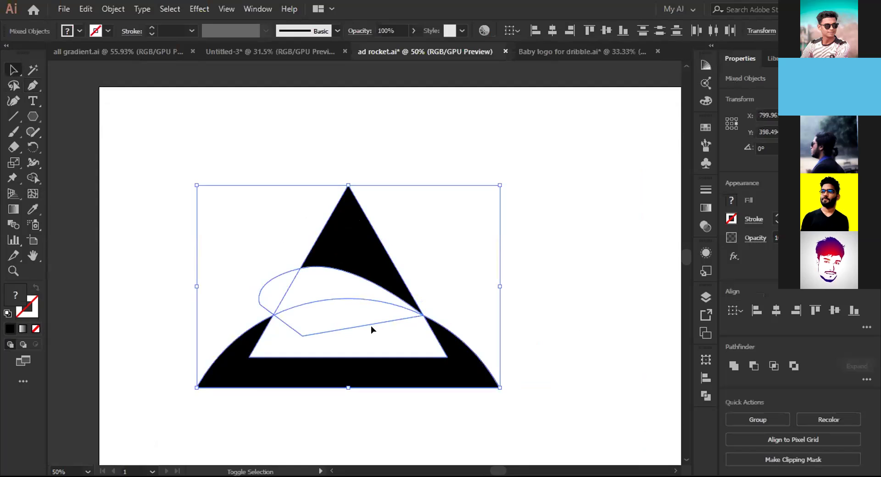
key("shift+m")
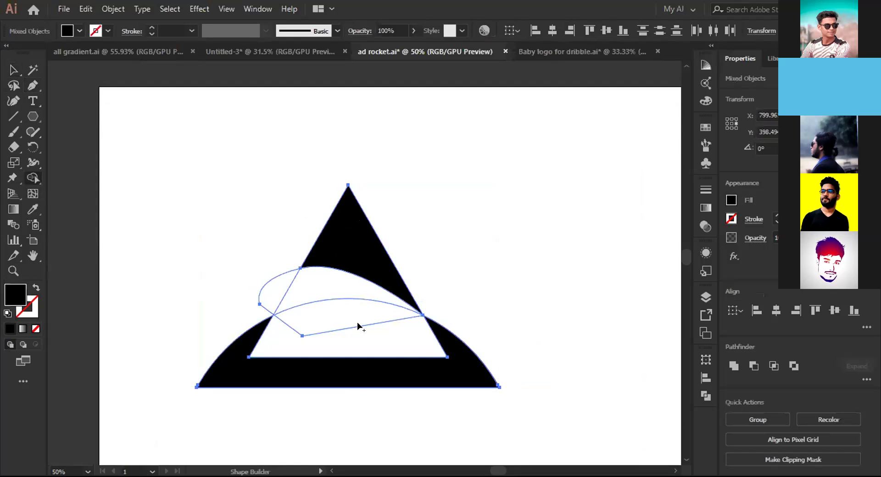
left_click(355, 324)
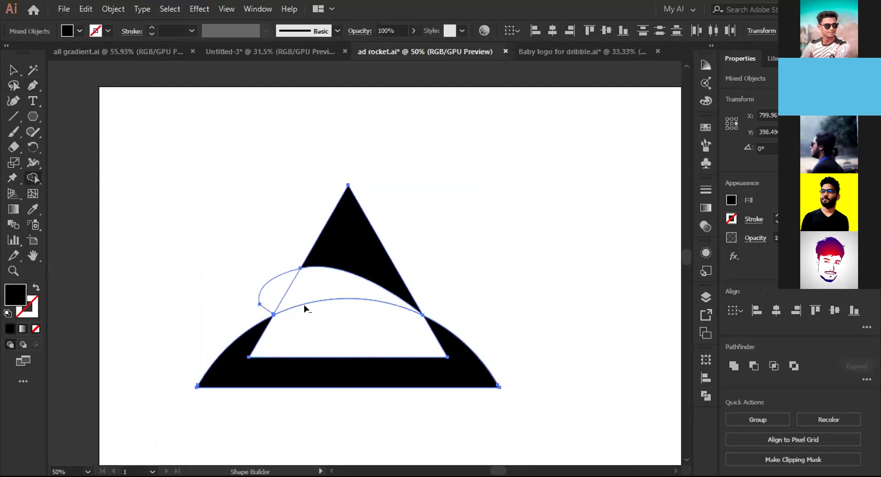
left_click(258, 282, "alt")
key("v")
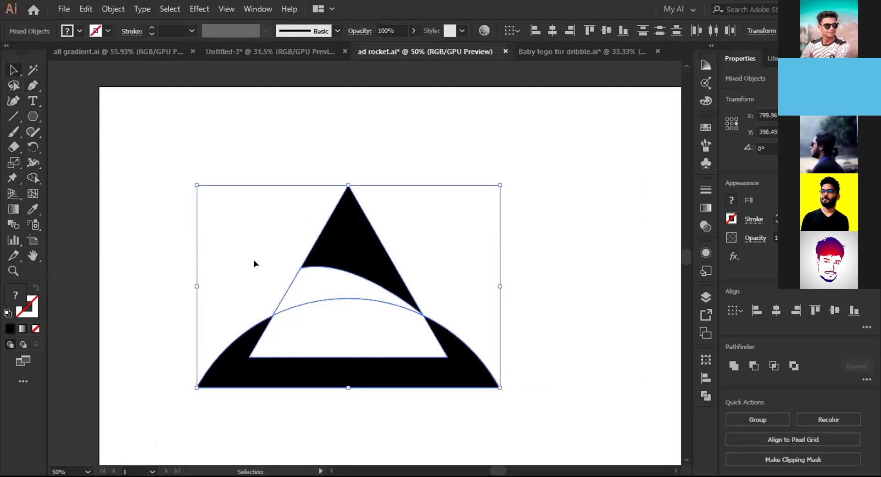
Set the opacity of the remaining white curved shape to 28% so it acts as a shade on the peak
left_click(551, 263)
left_click(333, 286)
left_click(808, 238)
left_click(774, 253)
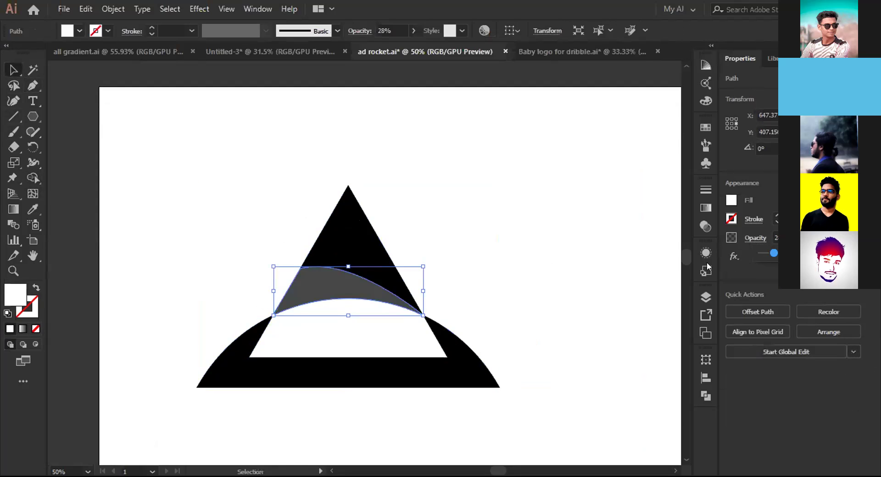
left_click(227, 305)
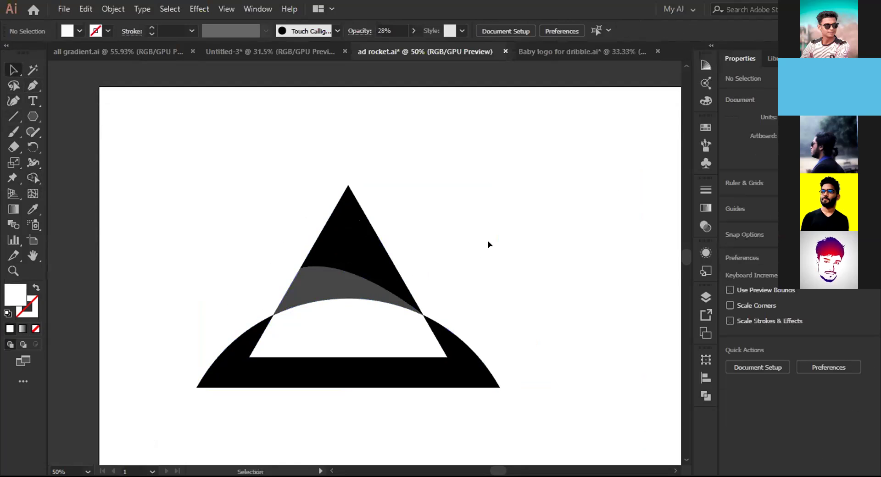
left_click(32, 116)
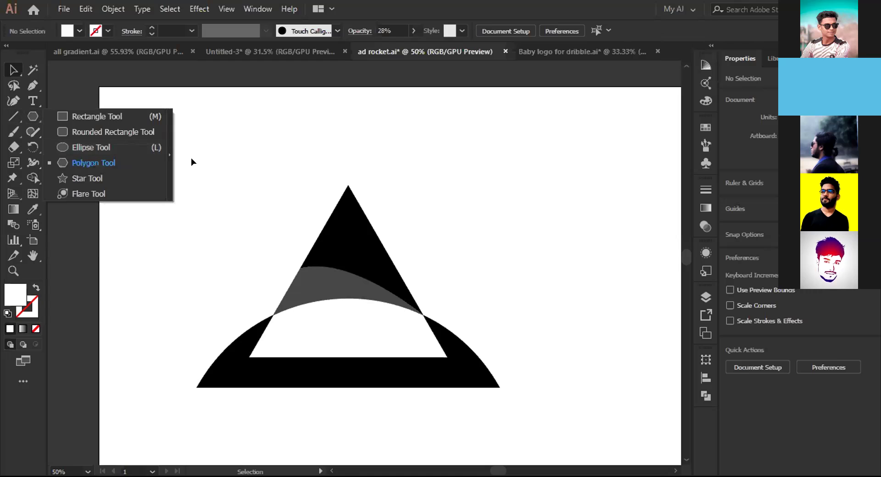
left_click(192, 158)
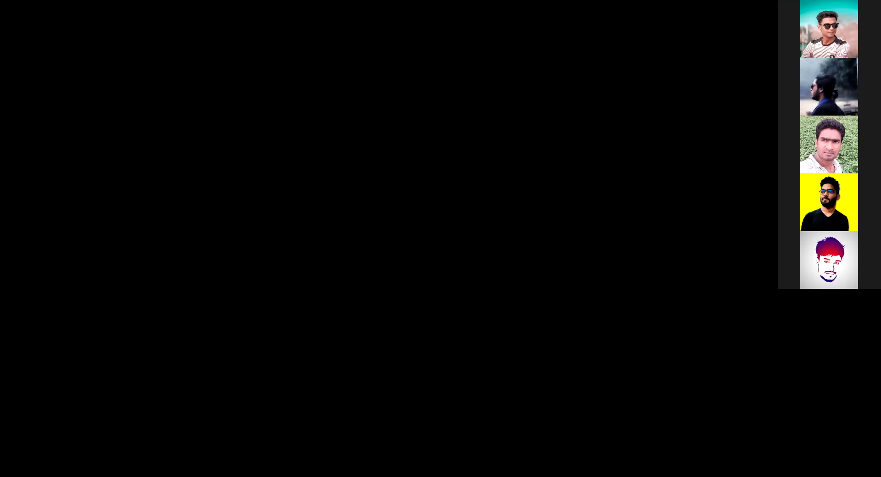
Move the red hexagonal logo off the artboard to free the space for a new drawing
key("ctrl+a")
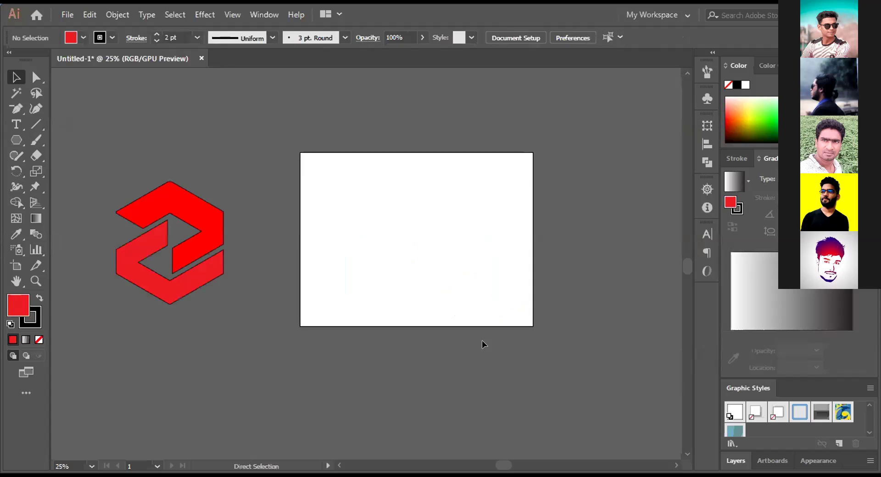
key("ctrl+=")
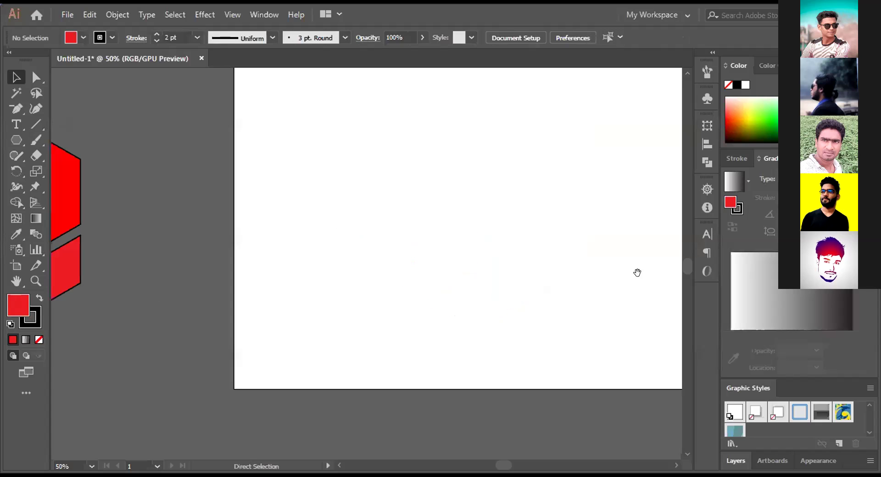
left_click_drag(491, 350, 374, 445)
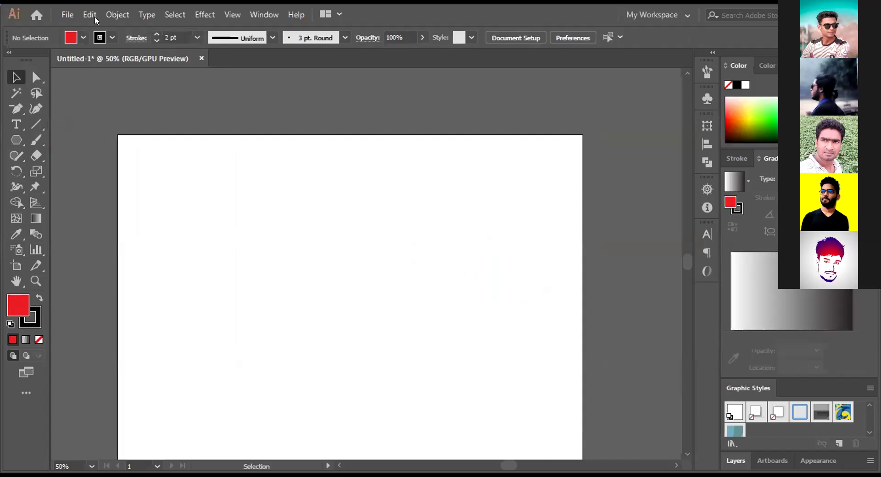
key("alt+f")
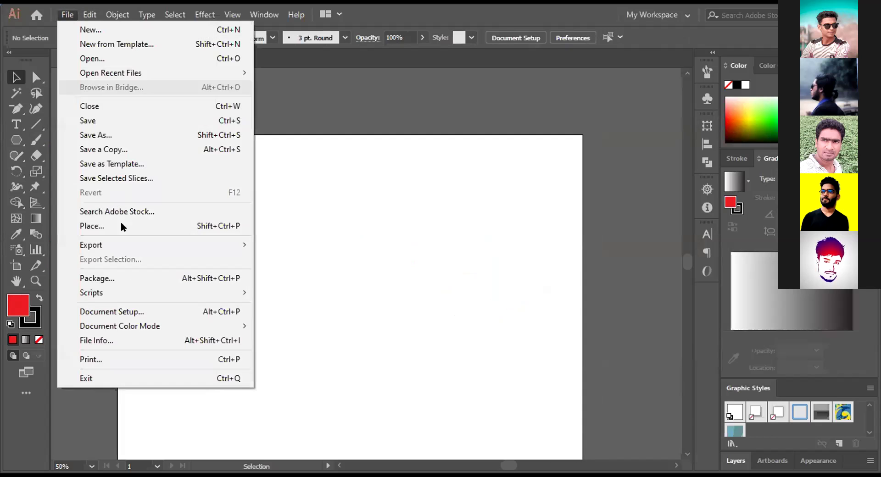
left_click(118, 223)
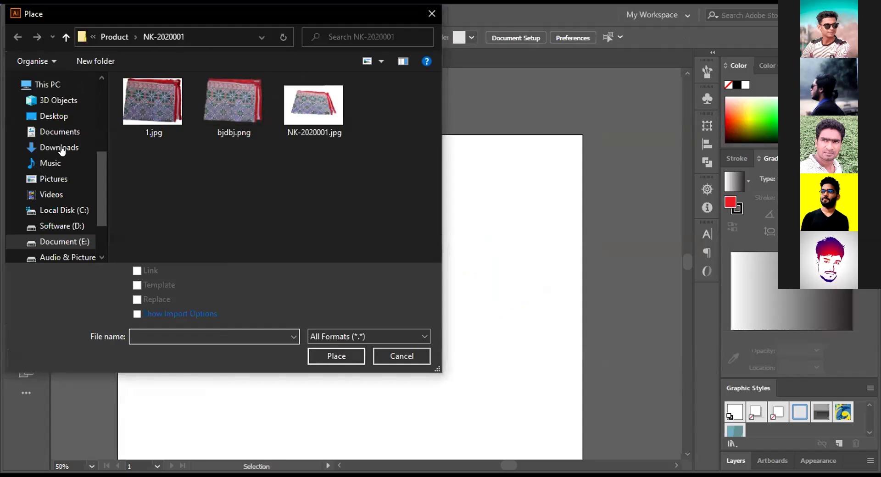
key("Escape")
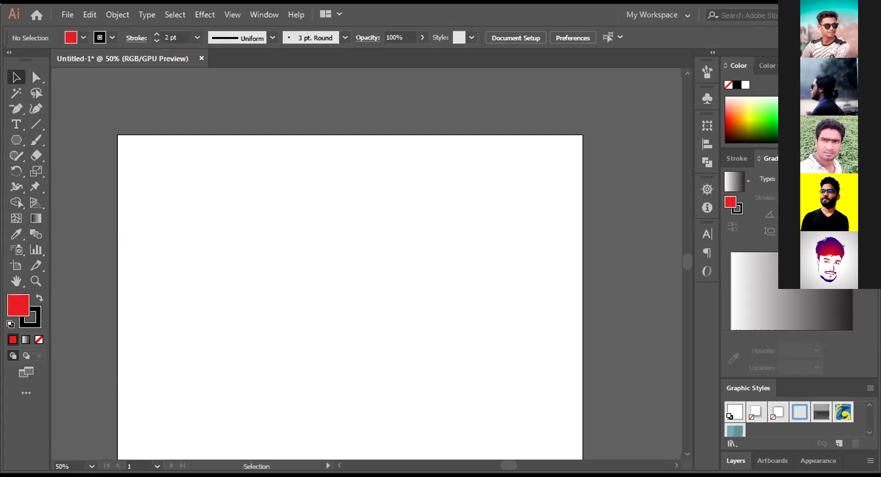
Paste the copied picture of the red, pink and purple drop logo over the artboard as a reference image
key("ctrl")
key("ctrl+v")
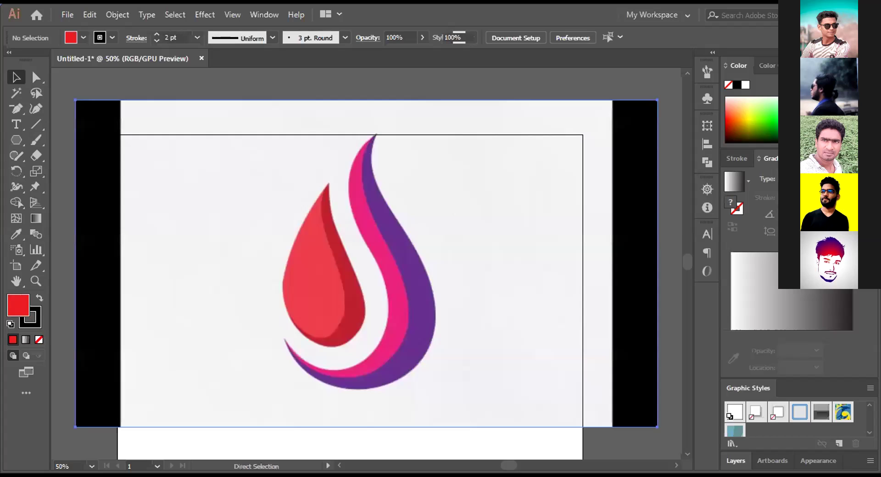
left_click(660, 165)
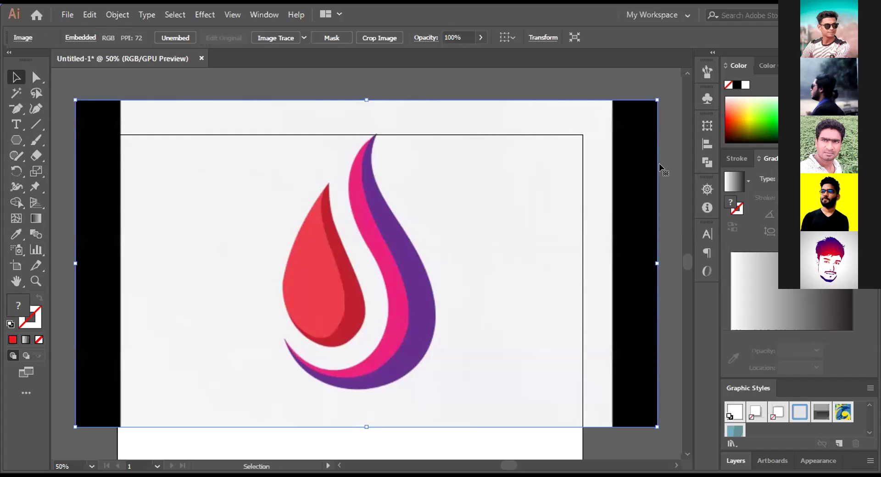
key("ctrl+v")
left_click(662, 169)
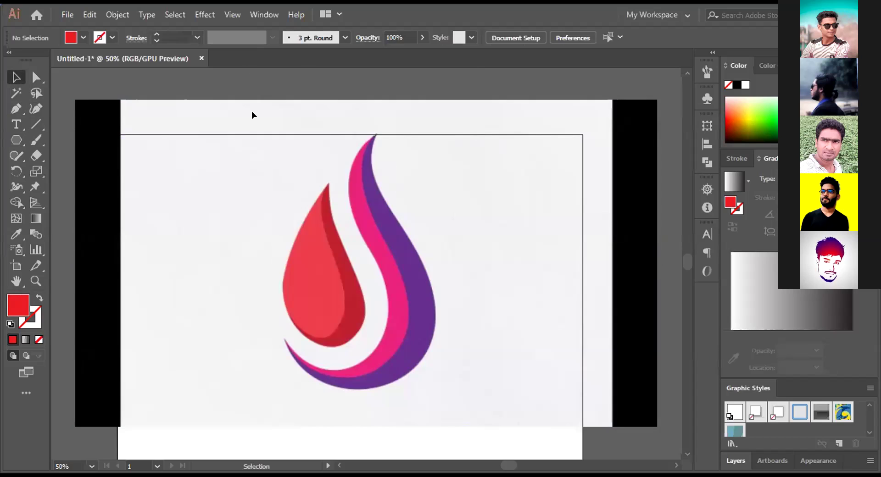
Select the pasted drop logo image and unembed it to the Desktop as AI_Image.psd in Photoshop format
right_click(290, 158)
left_click(286, 155)
key("ctrl")
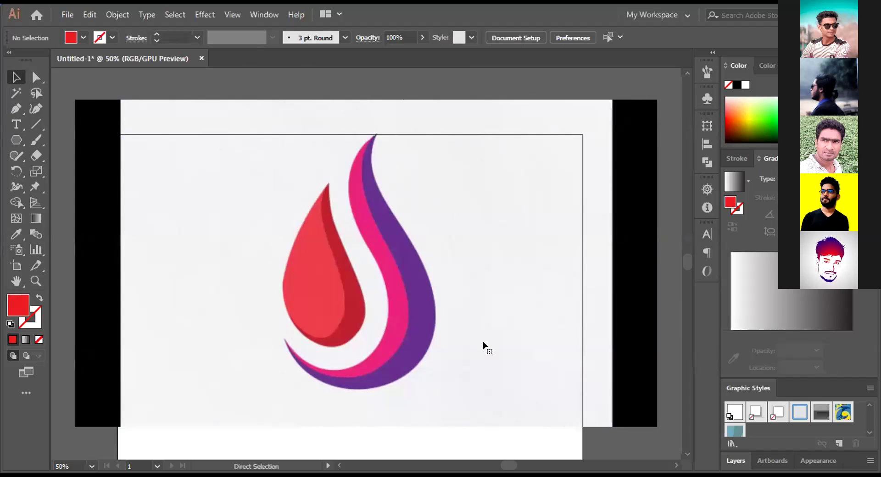
key("ctrl+alt")
left_click(489, 345)
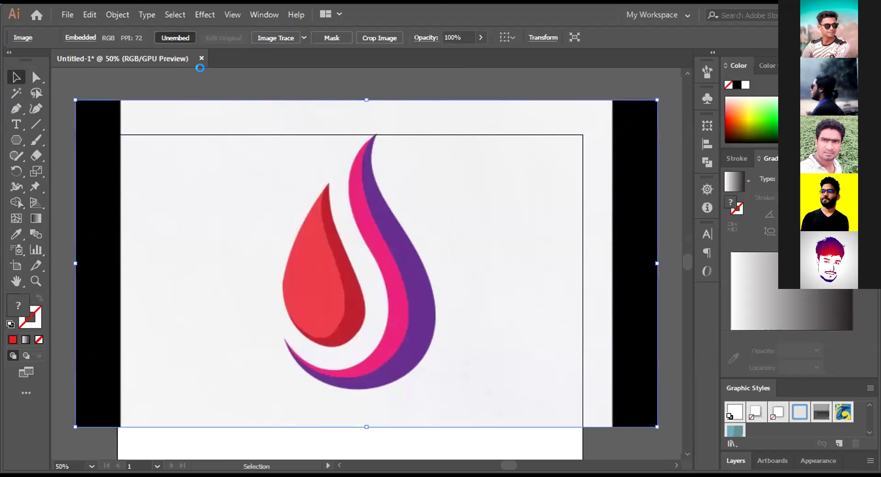
left_click(175, 37)
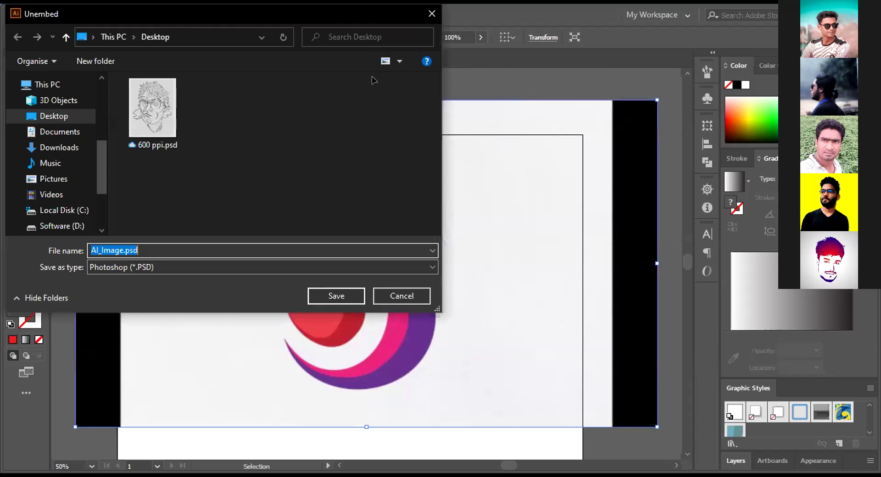
key("Return")
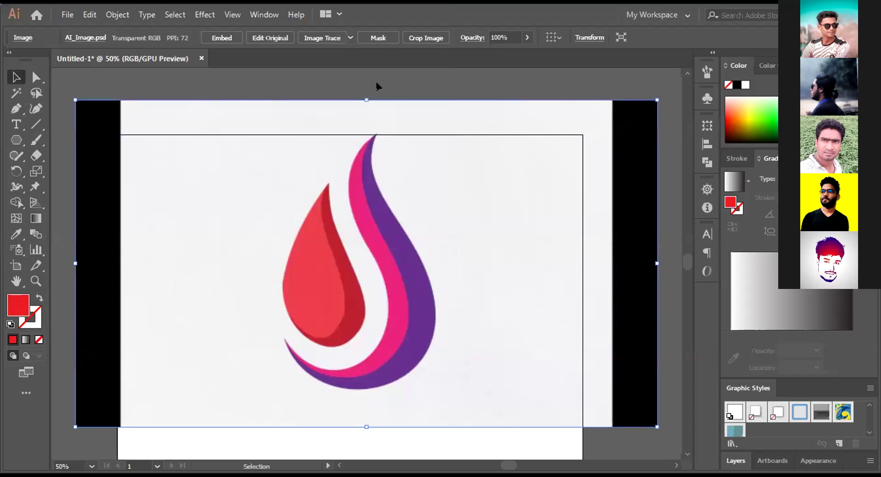
left_click(376, 86)
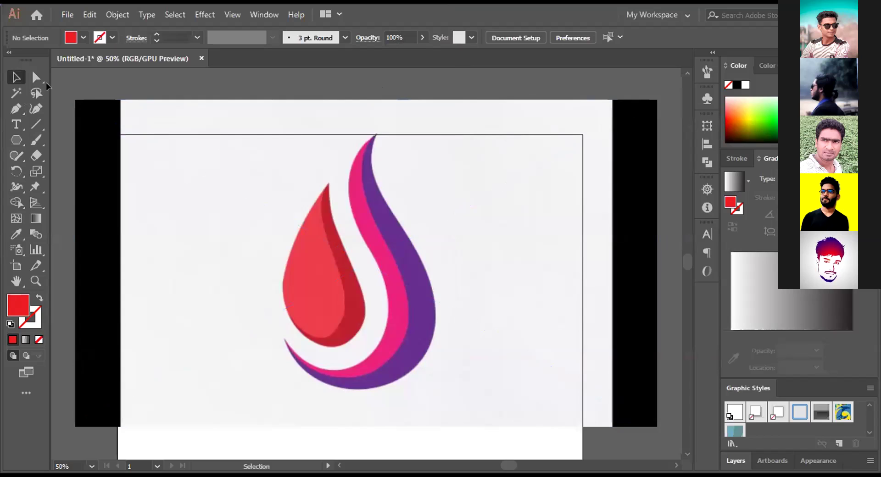
left_click(7, 112)
key("ctrl+equal")
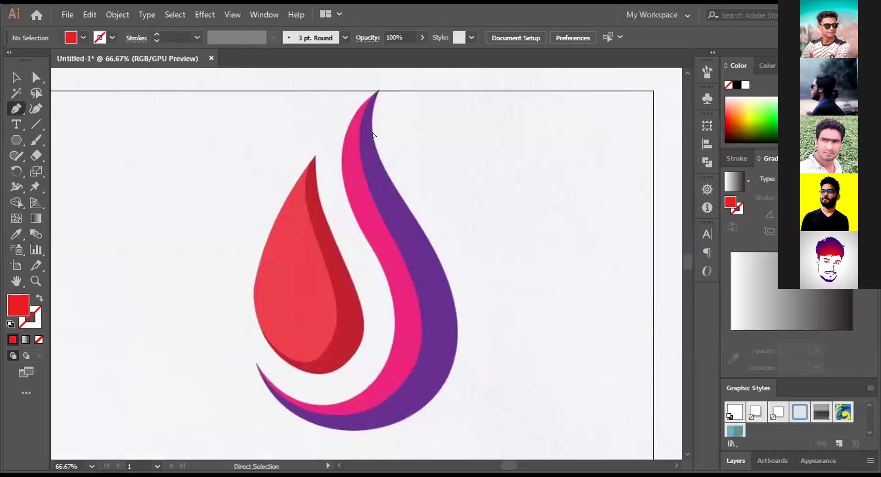
key("ctrl+equal")
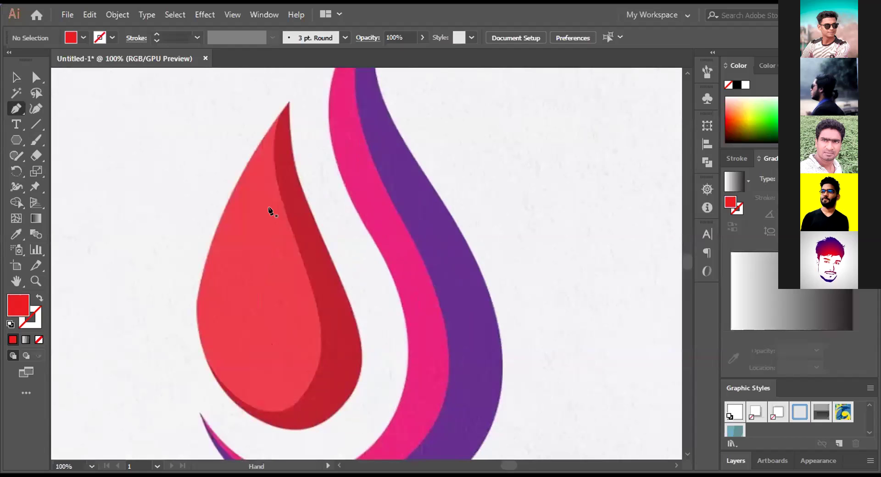
left_click_drag(268, 207, 159, 401)
scroll(271, 202, "up", 1)
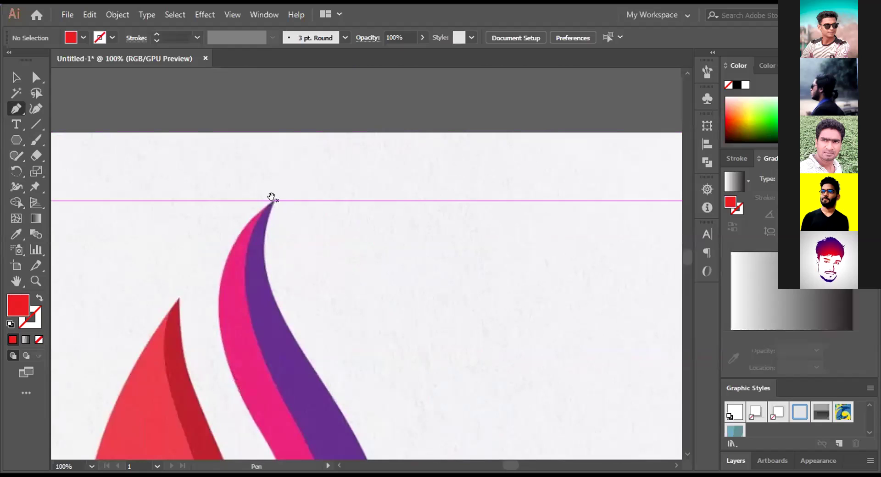
left_click(275, 200)
scroll(227, 311, "down", 10)
scroll(227, 310, "left", 3)
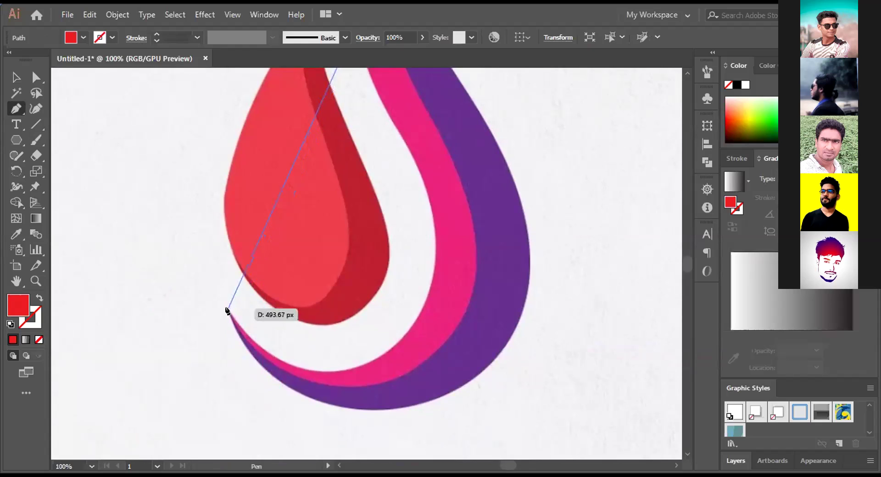
key("ctrl+minus")
key("ctrl+minus")
key("ctrl+minus")
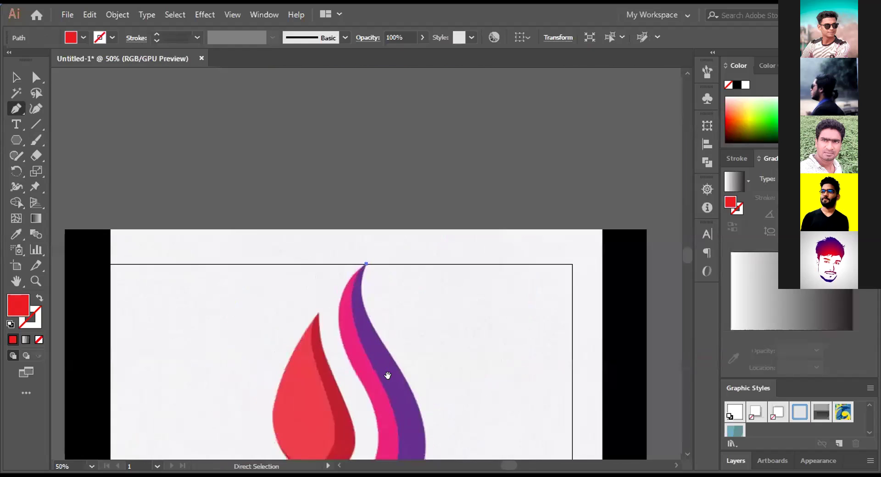
left_click_drag(387, 375, 511, 136)
key("ctrl+plus")
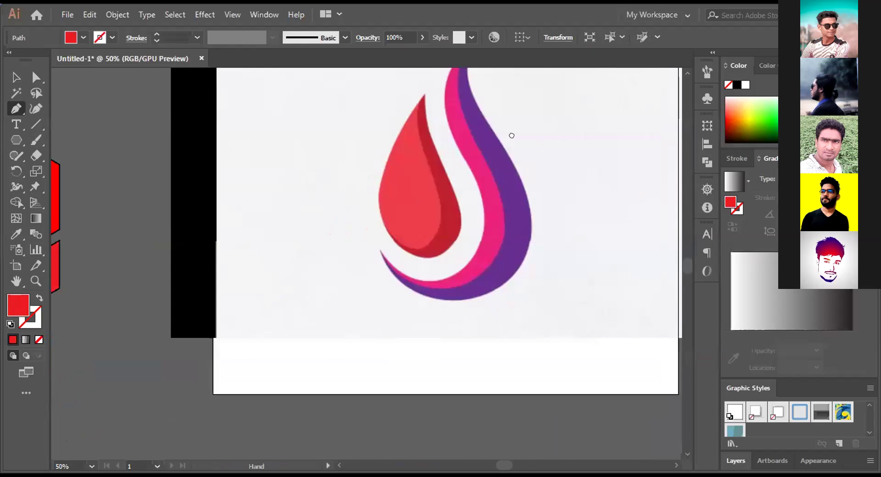
left_click_drag(511, 136, 464, 191)
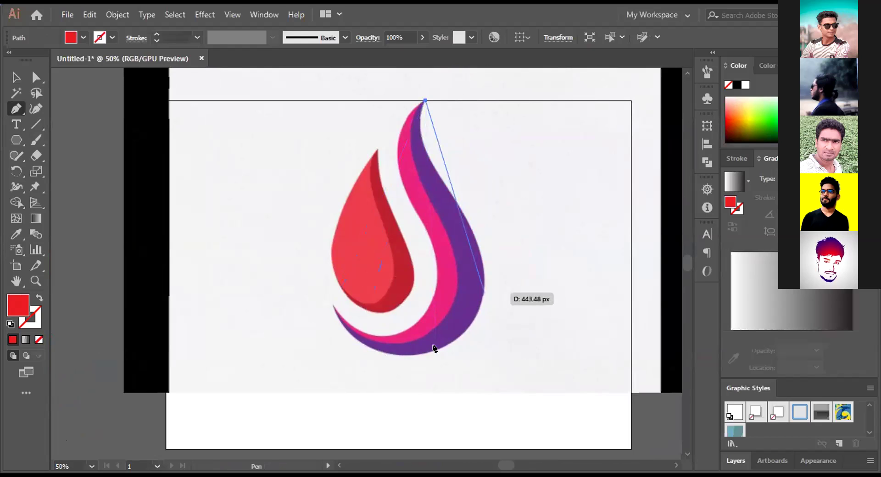
key("ctrl")
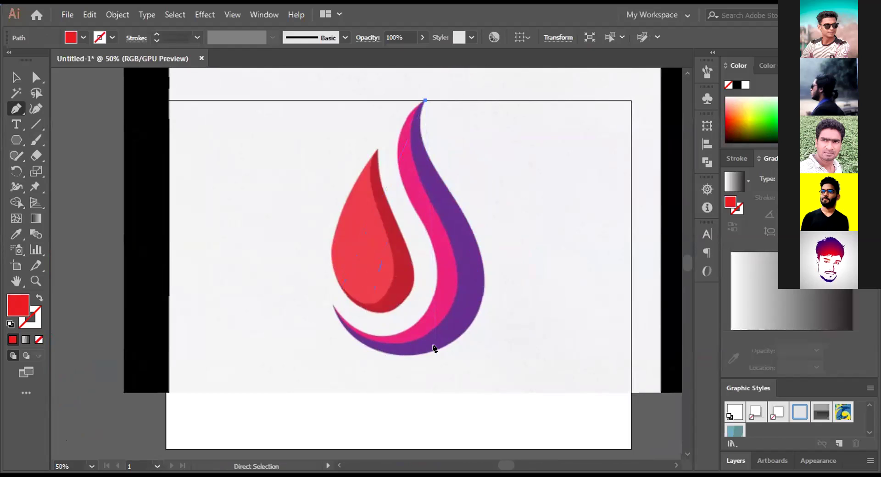
Scale the drop logo reference image down to roughly half its size, place it inside the artboard, and deselect it
left_click(433, 346, "ctrl")
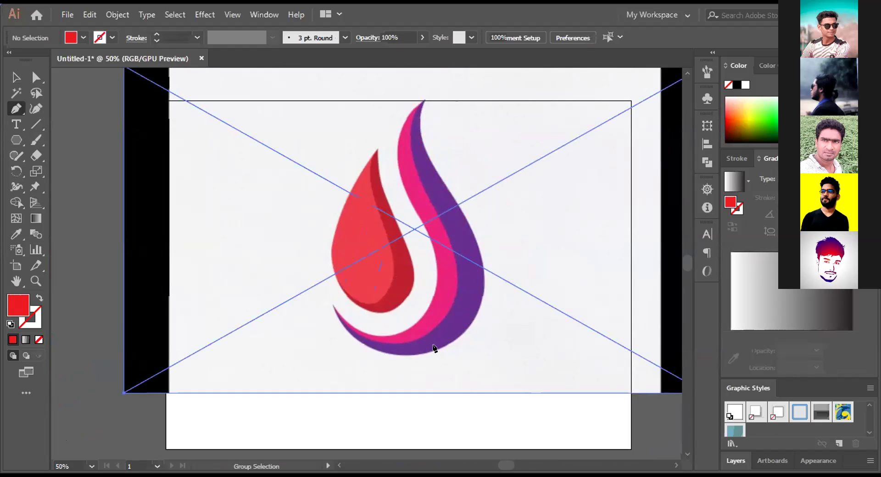
left_click(433, 348, "ctrl+alt")
scroll(432, 347, "up", 2)
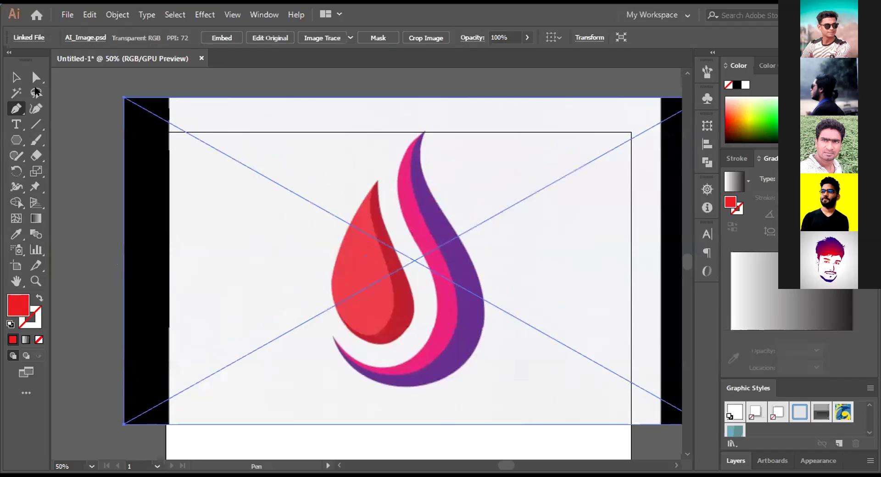
left_click(16, 77)
left_click_drag(124, 261, 259, 287)
left_click_drag(427, 233, 400, 294)
left_click(16, 108)
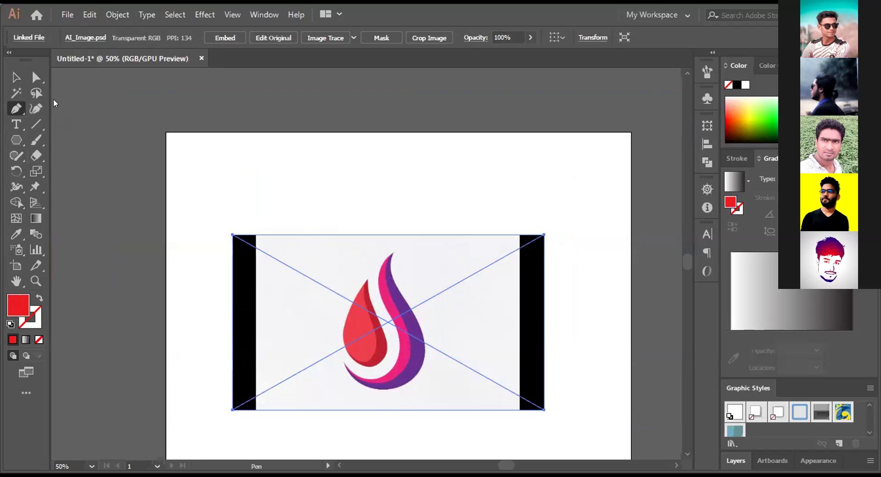
key("v")
left_click(194, 274)
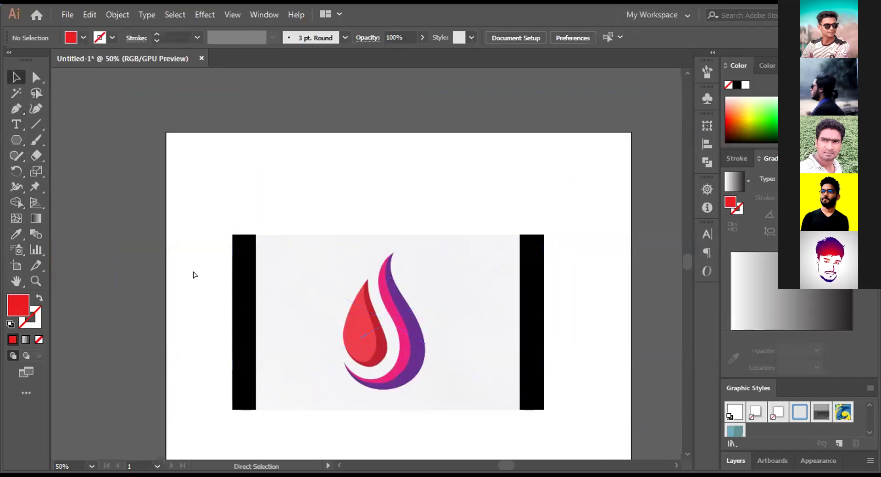
Start a red-filled Pen path with no stroke at the tip of the red drop
key("ctrl+equal")
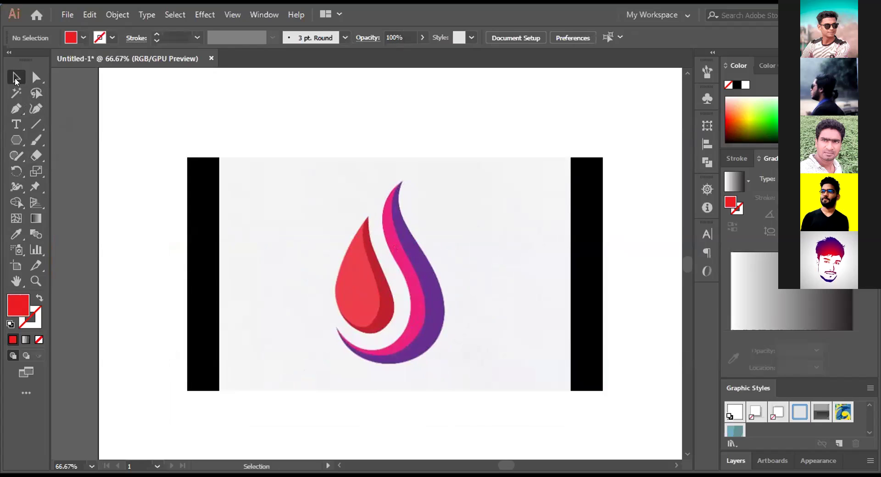
left_click(16, 112)
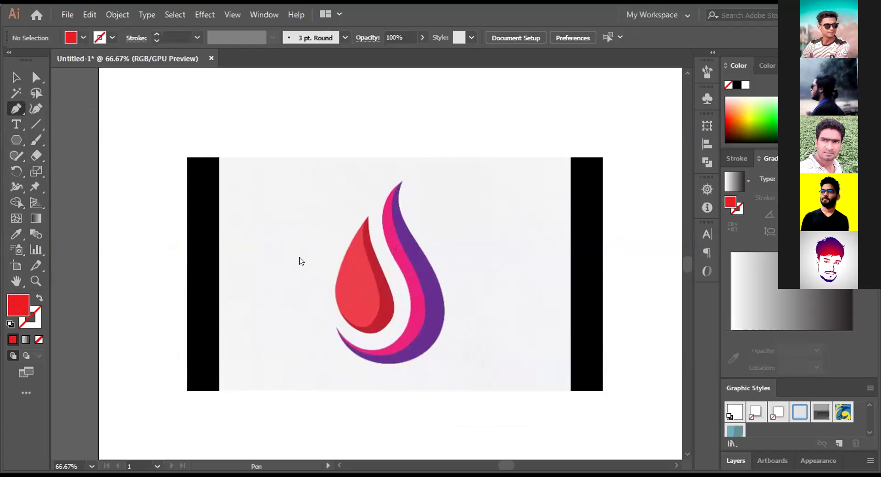
left_click(367, 217)
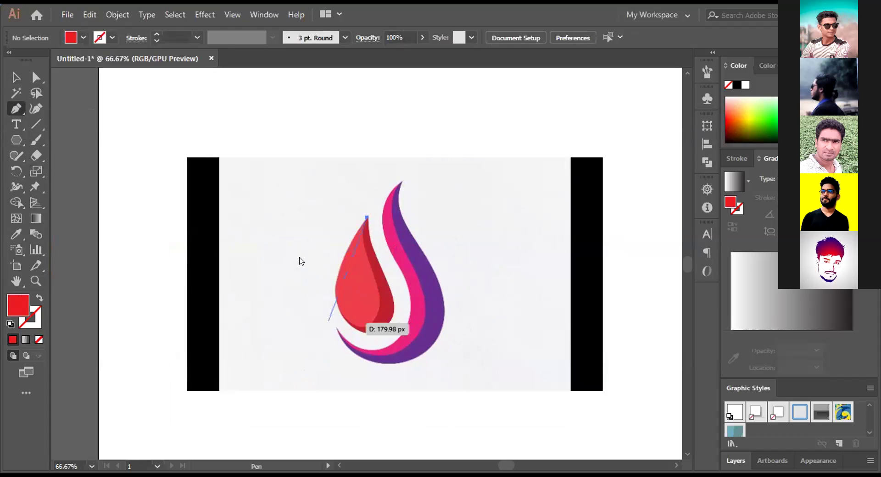
left_click(350, 326)
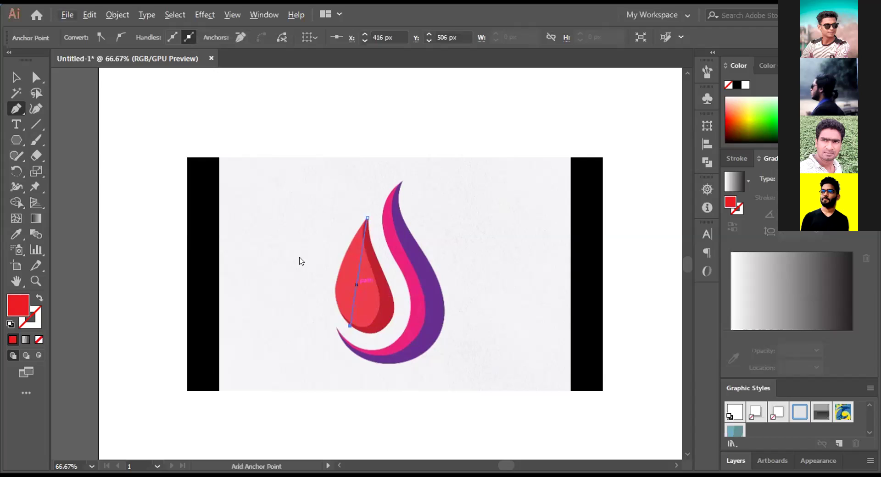
left_click_drag(356, 285, 336, 290)
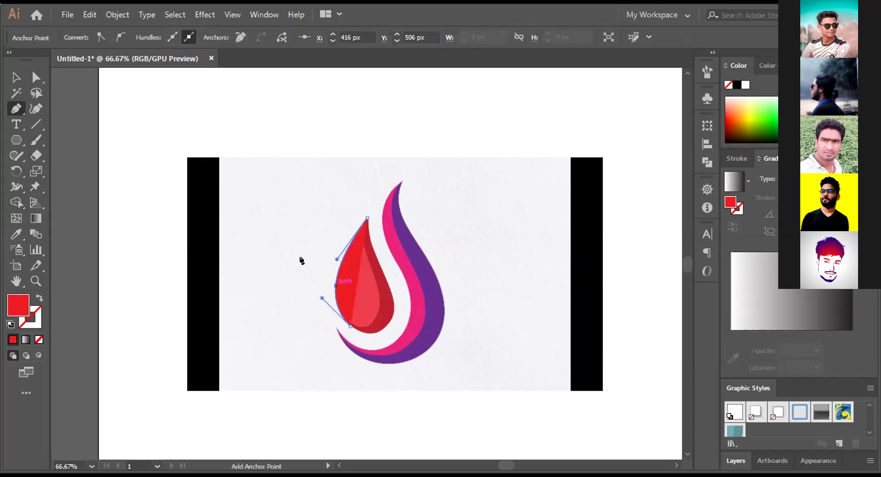
key("ctrl+equal")
key("ctrl+equal")
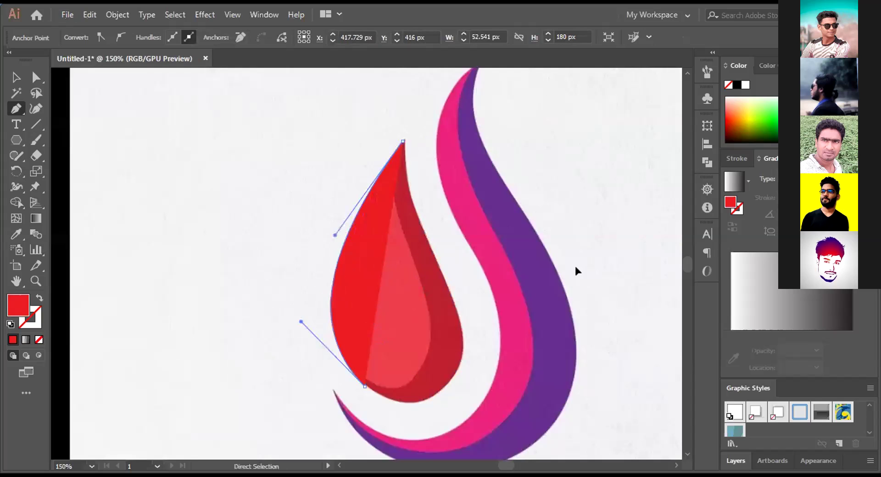
key("ctrl+equal")
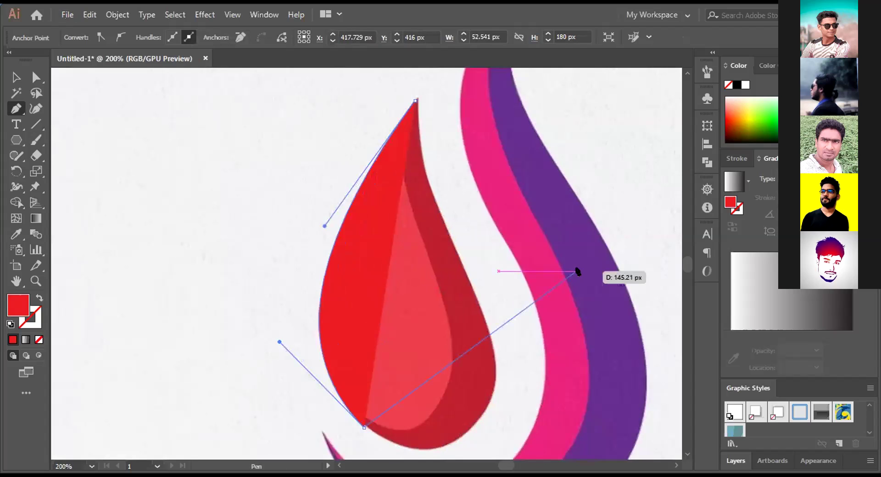
key("ctrl+minus")
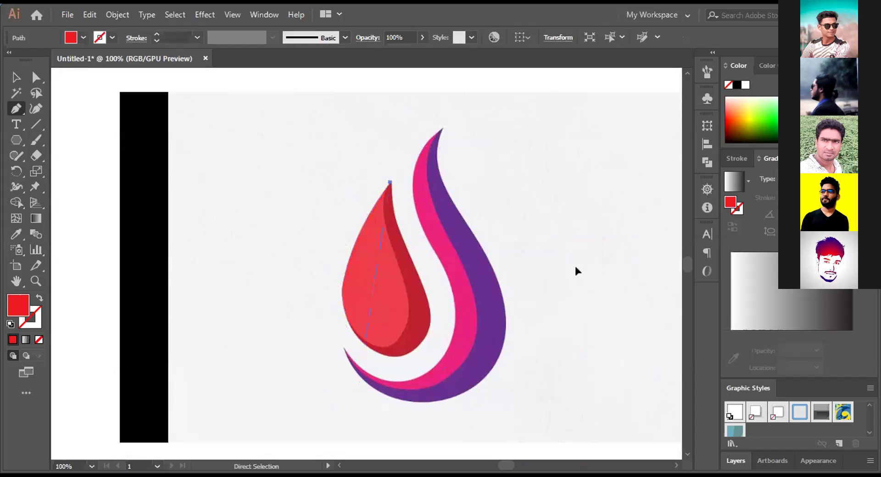
Add an anchor at the lowest point of the red drop and bend the segment to follow the drop's left edge
left_click(393, 355)
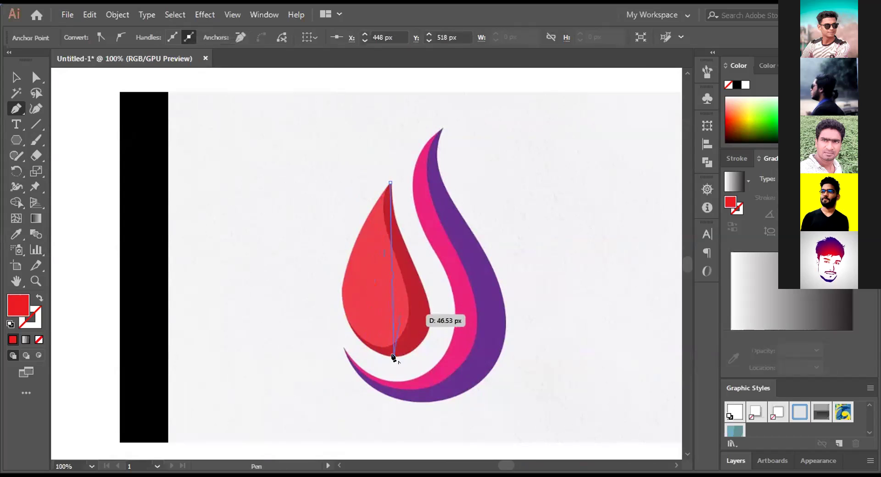
key("alt")
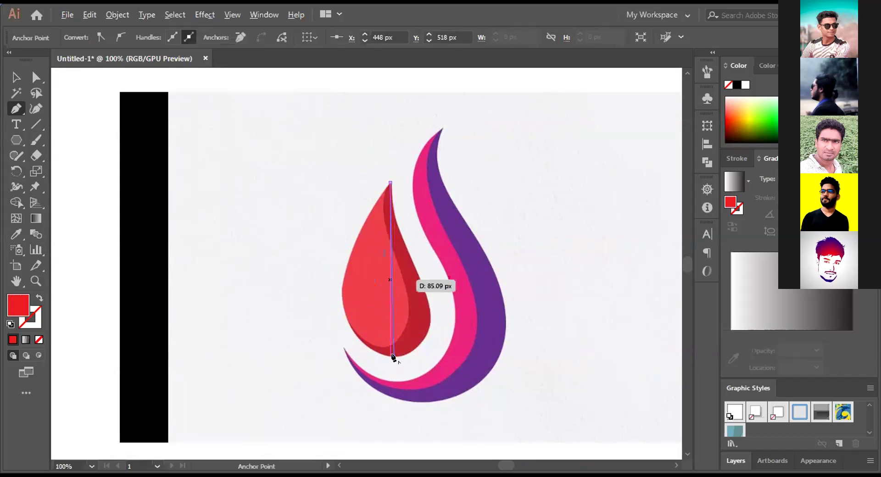
left_click_drag(393, 356, 393, 355)
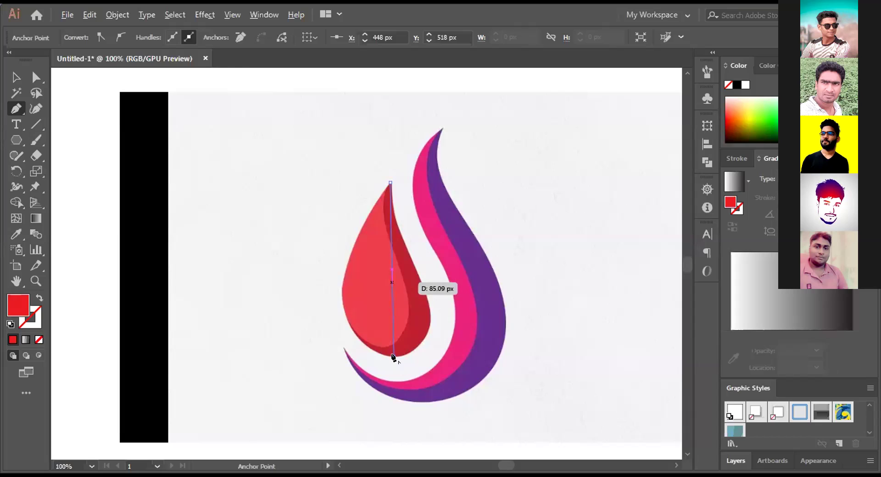
left_click_drag(393, 355, 393, 355)
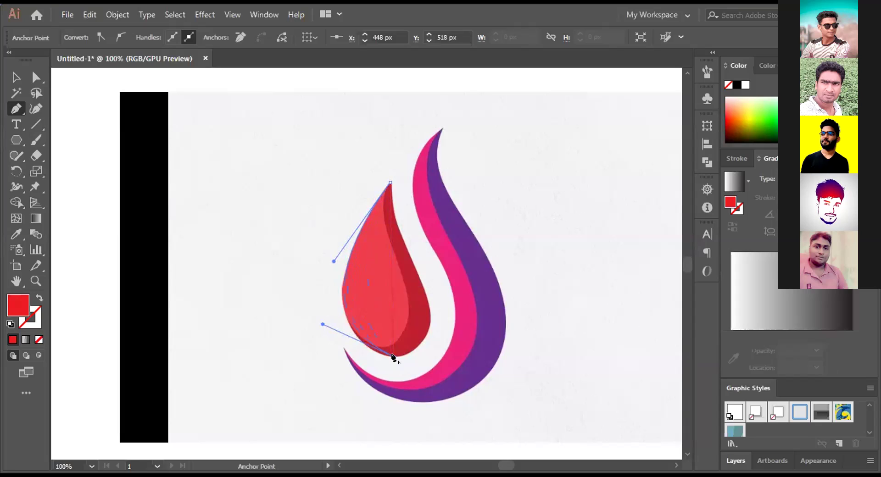
left_click_drag(344, 287, 343, 293)
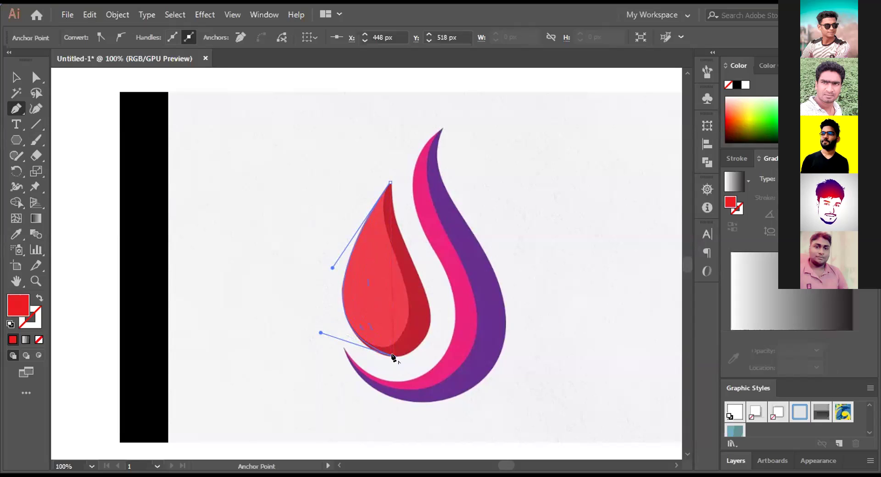
left_click_drag(320, 333, 328, 347)
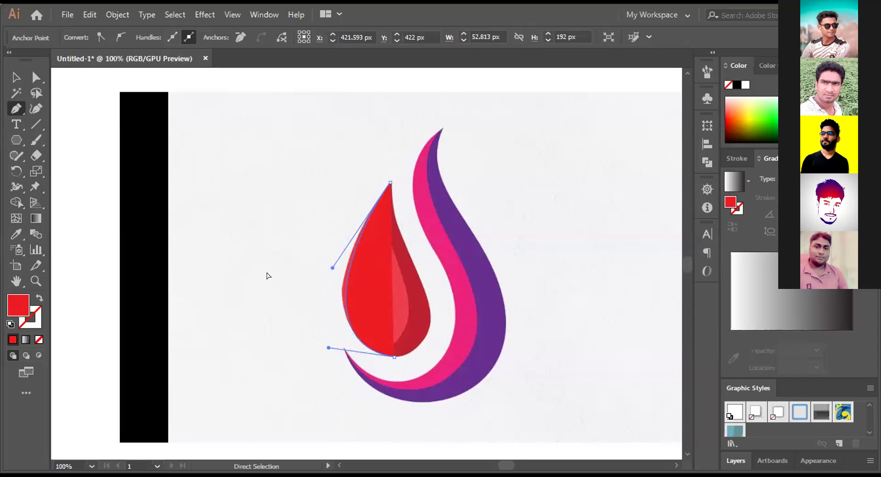
left_click_drag(269, 276, 603, 337)
left_click_drag(349, 267, 345, 277)
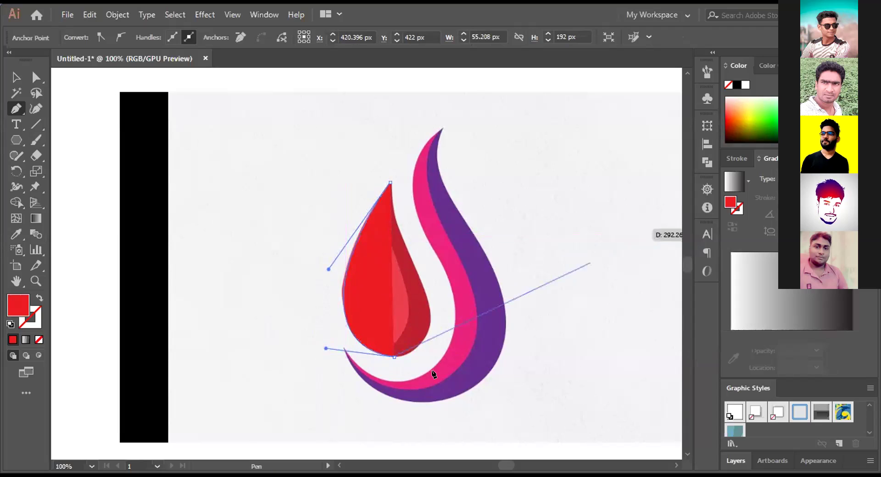
Close the path at the drop's tip and bend the closing segment along the drop's right edge
left_click_drag(433, 374, 433, 373)
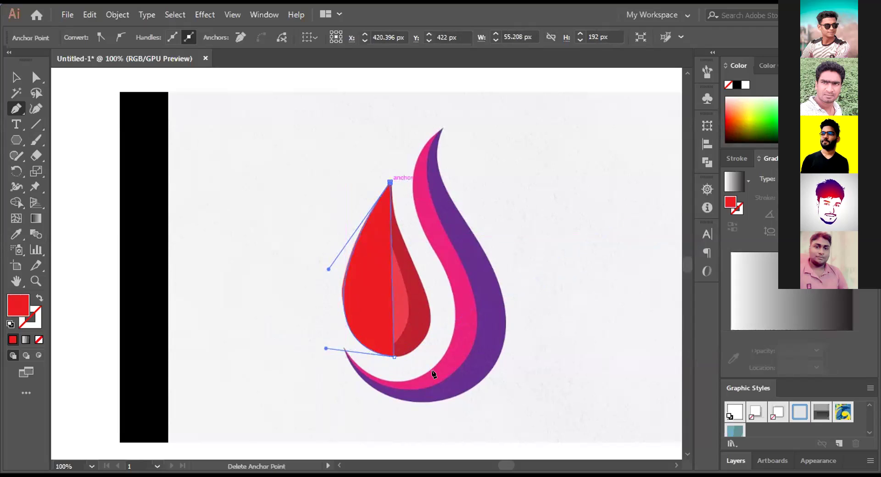
key("alt")
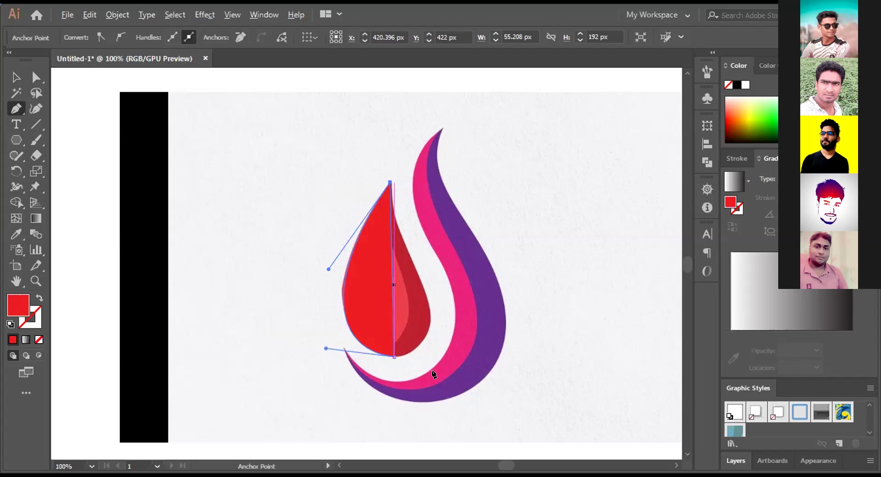
left_click_drag(394, 280, 431, 296)
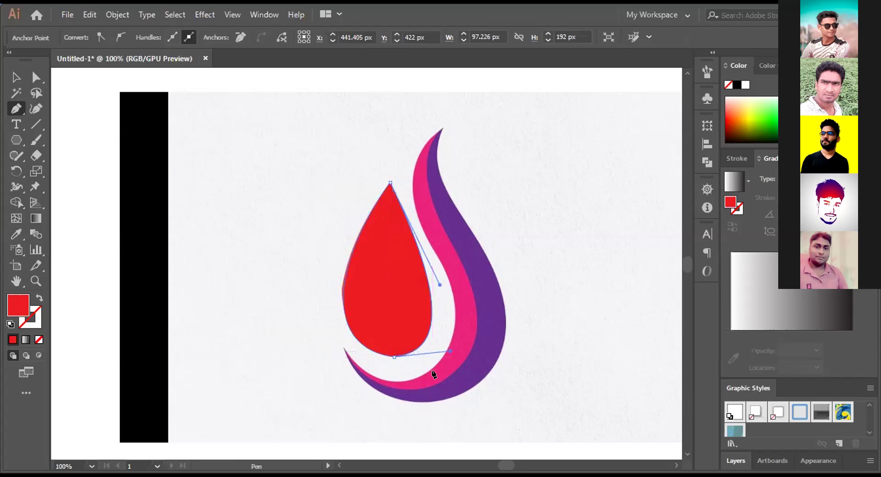
left_click_drag(439, 285, 412, 252)
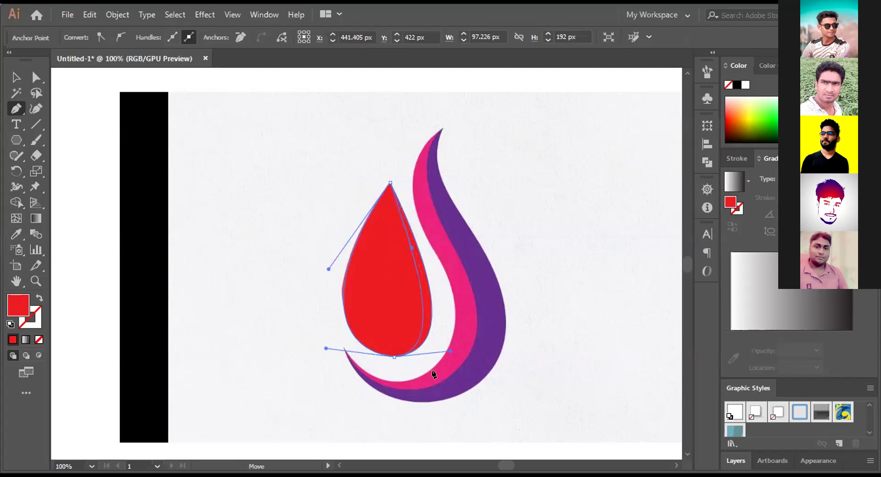
left_click_drag(411, 248, 409, 248)
left_click_drag(421, 307, 427, 301)
Refine the direction handles of the segment between the red drop's lowest point and tip to match its right edge, and deselect it
left_click_drag(433, 374, 454, 338)
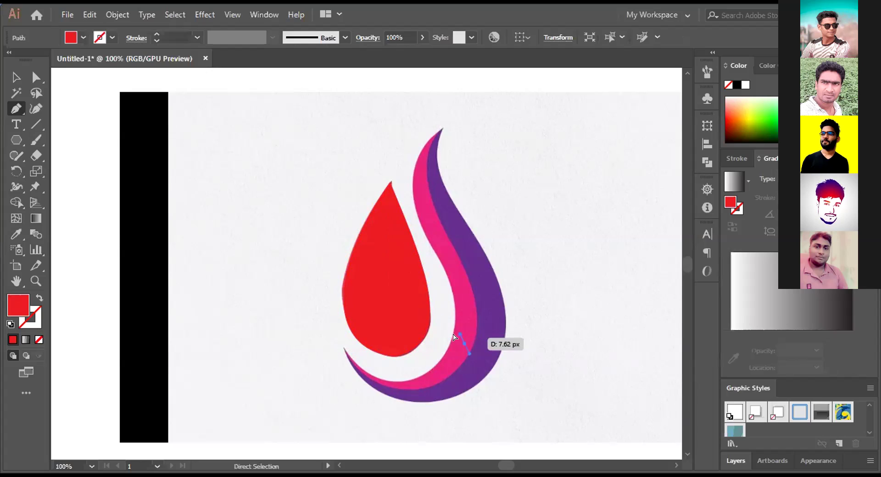
left_click(410, 347, "ctrl")
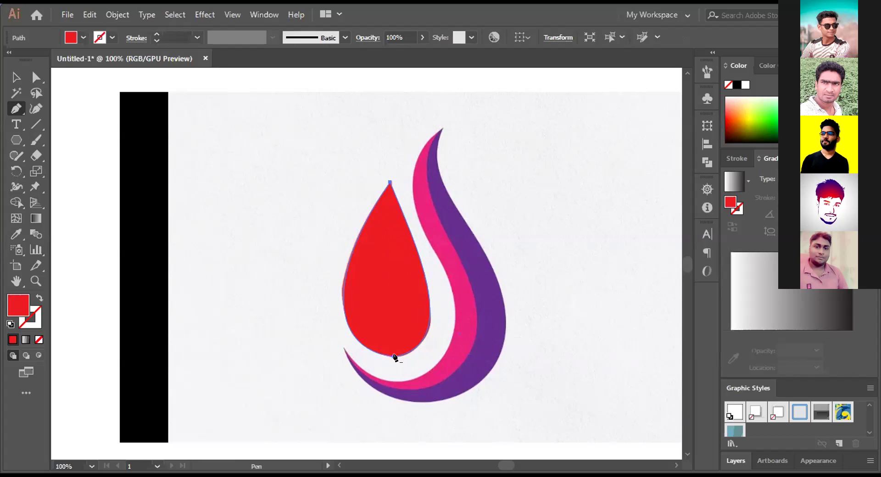
key("ctrl")
left_click(394, 356, "ctrl")
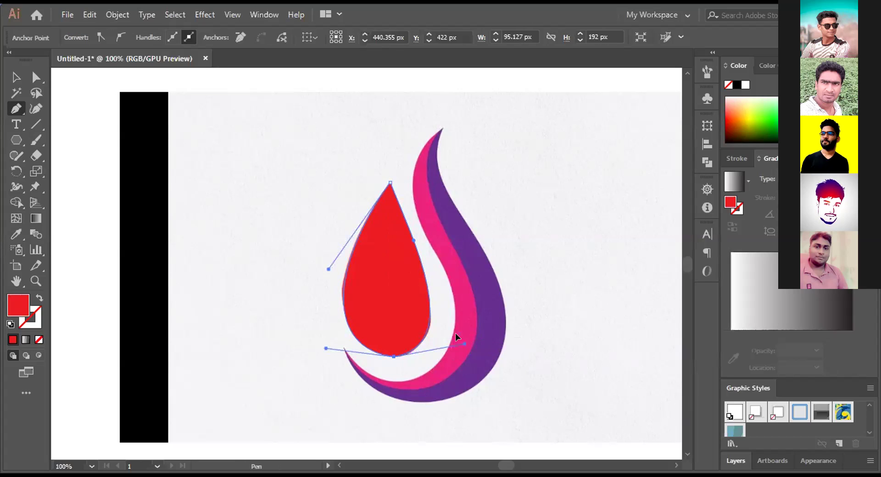
left_click_drag(464, 344, 451, 334)
left_click_drag(414, 240, 408, 241)
left_click_drag(420, 328, 422, 328)
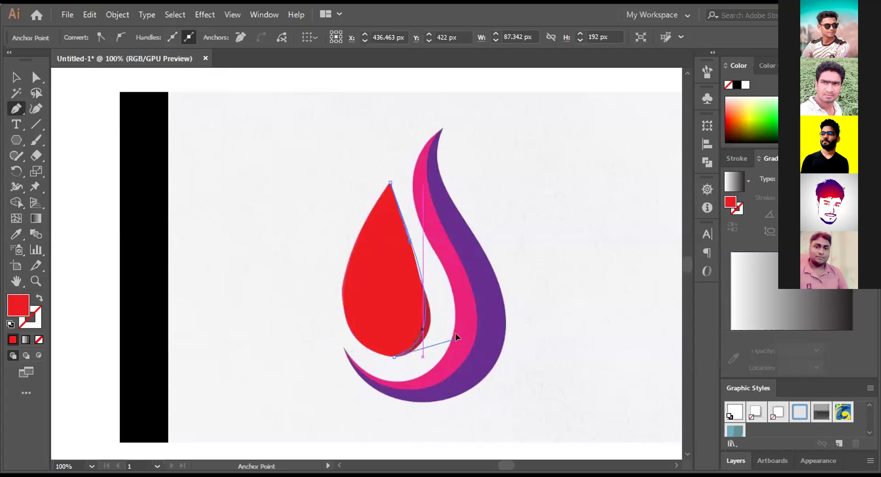
left_click_drag(422, 329, 427, 331)
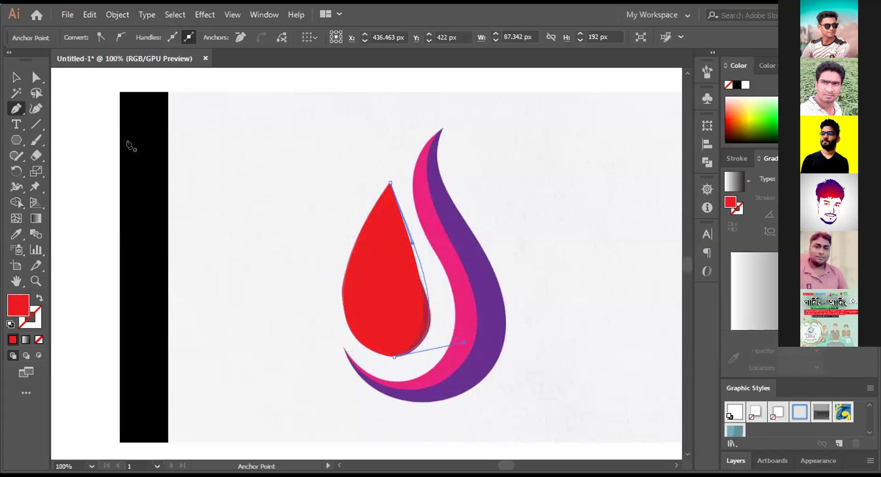
key("v")
left_click(251, 187)
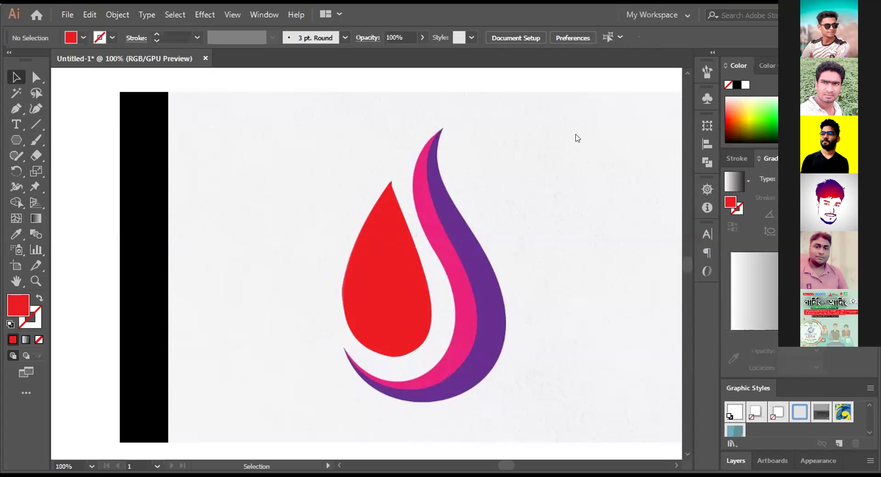
key("ctrl+minus")
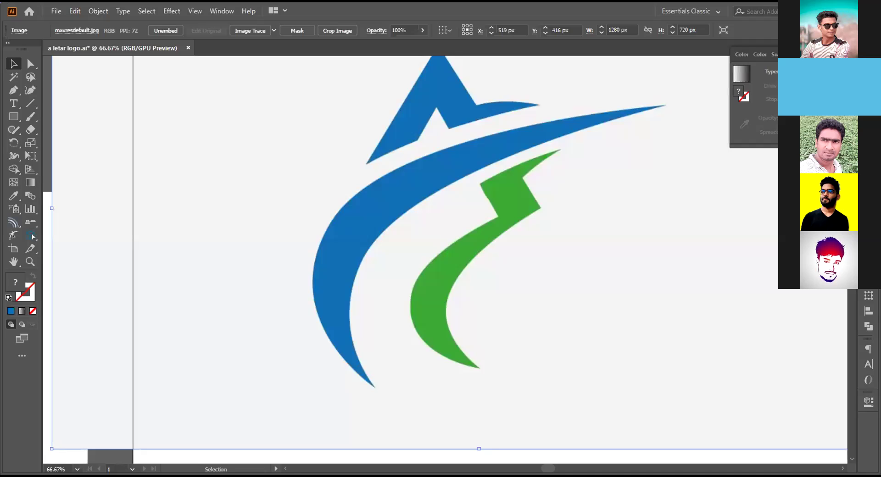
Activate the Pen tool for tracing the green swoosh and deselect the reference image in a letar logo.ai
key("space")
left_click_drag(491, 238, 398, 266)
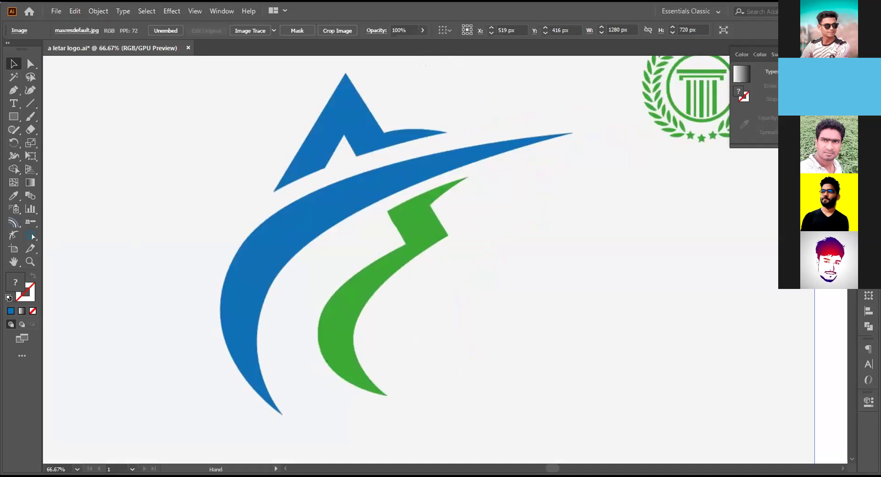
left_click(13, 91)
left_click(468, 177)
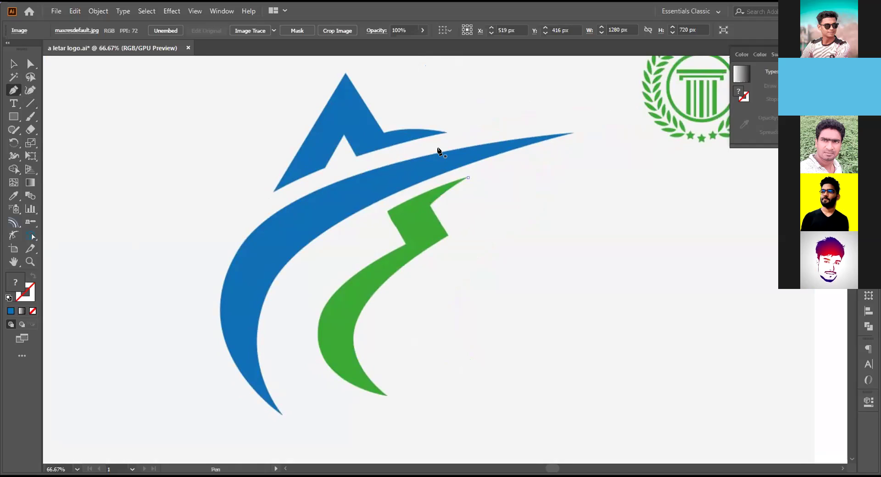
key("ctrl+shift+a")
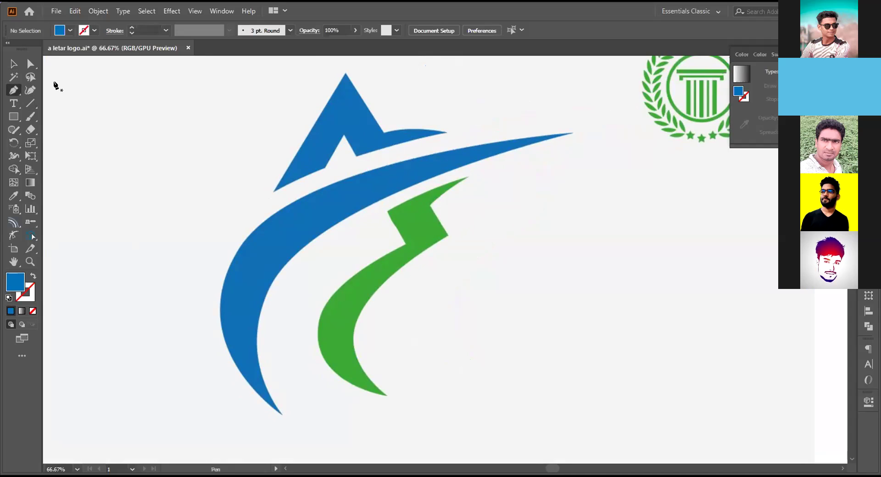
Start a Pen path at the green swoosh's upper tip and add corner anchors at its inner notch and outer right corner
key("ctrl+=")
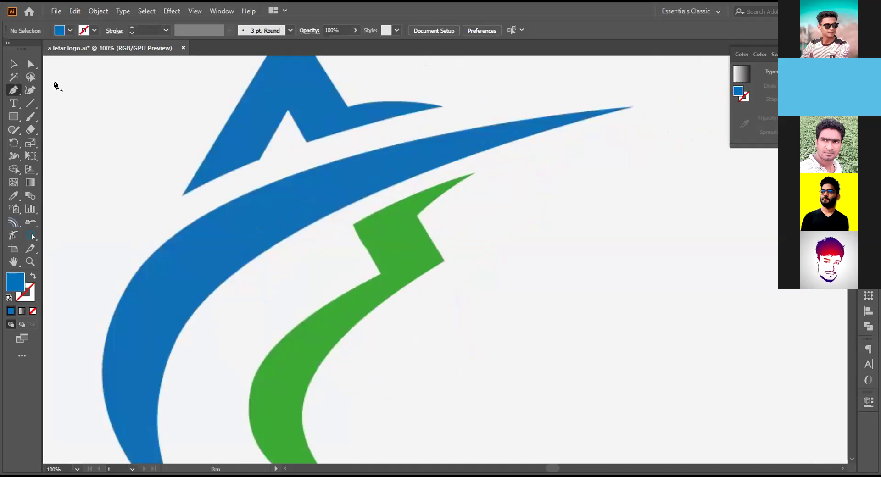
scroll(459, 229, "down", 1)
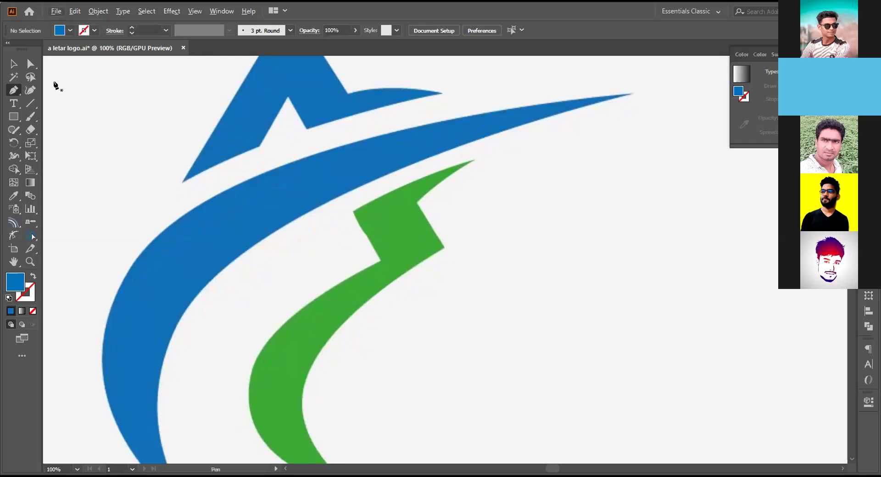
left_click(472, 161)
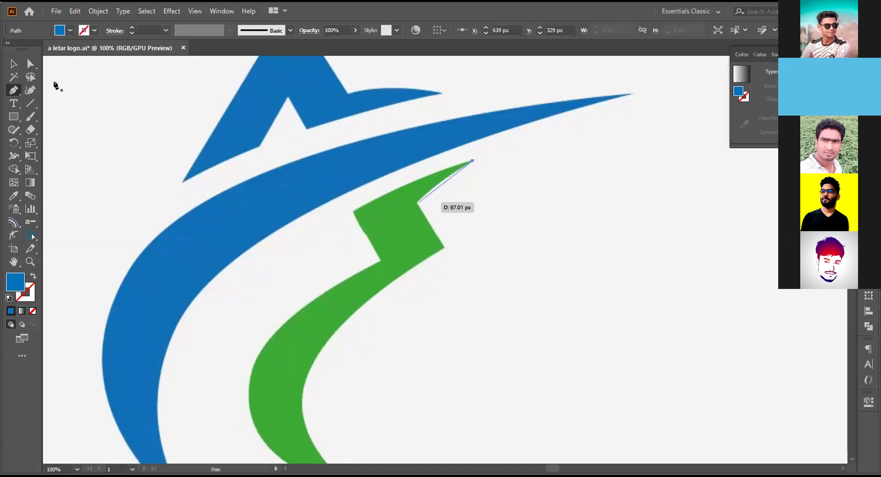
left_click(418, 202)
scroll(432, 201, "down", 4)
left_click(444, 155)
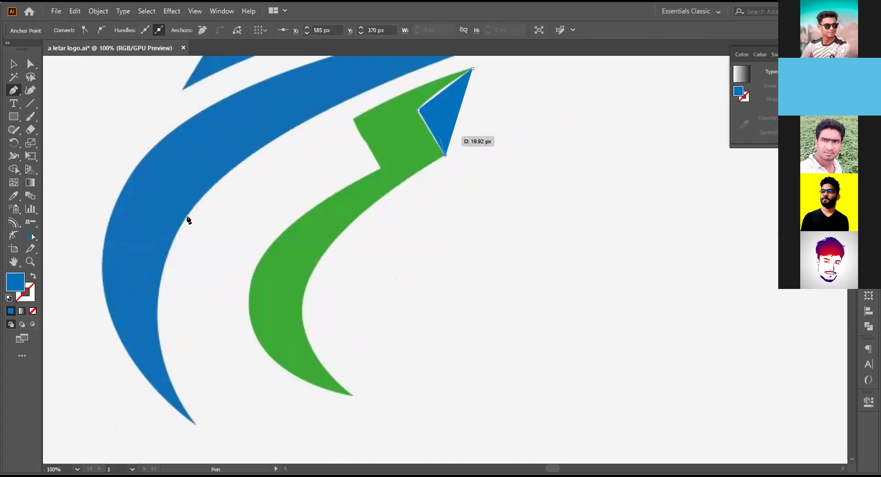
Swap fill and stroke, continue the path through the swoosh's lower tip, left bend and left corners, and close it at the upper tip
left_click(31, 276)
scroll(55, 271, "down", 2)
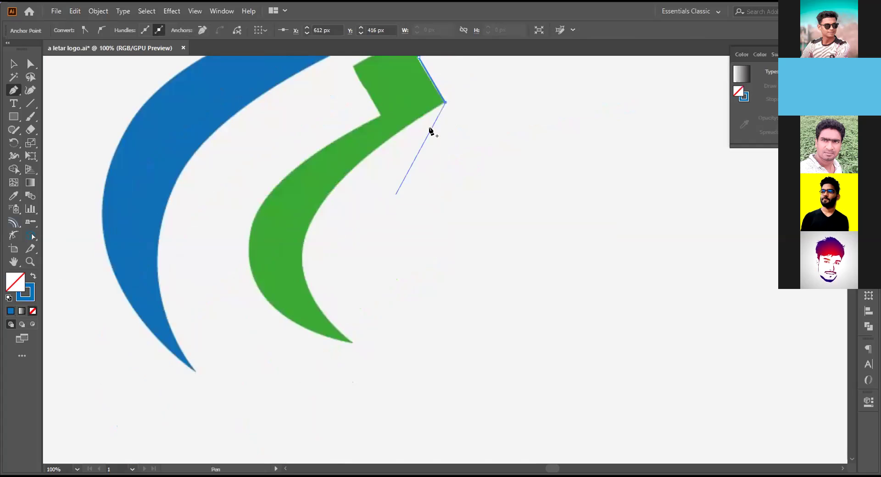
left_click(352, 341)
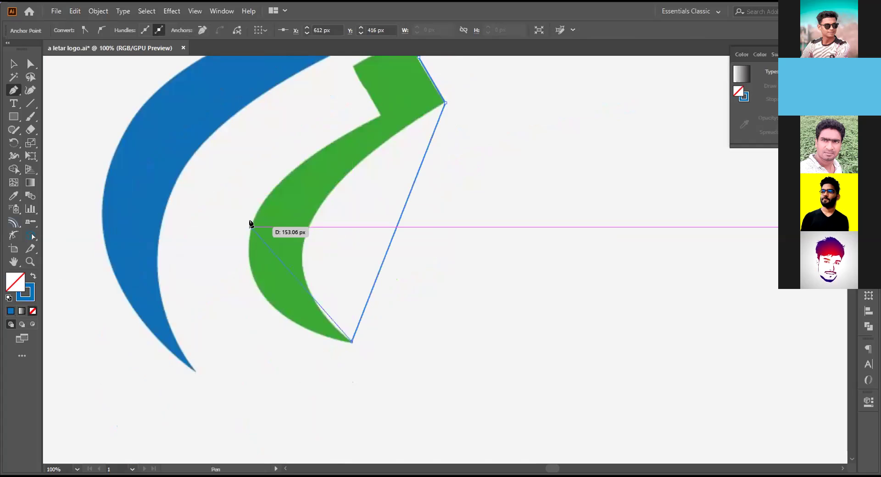
left_click(256, 212)
left_click(381, 116)
scroll(379, 123, "up", 3)
left_click(472, 81)
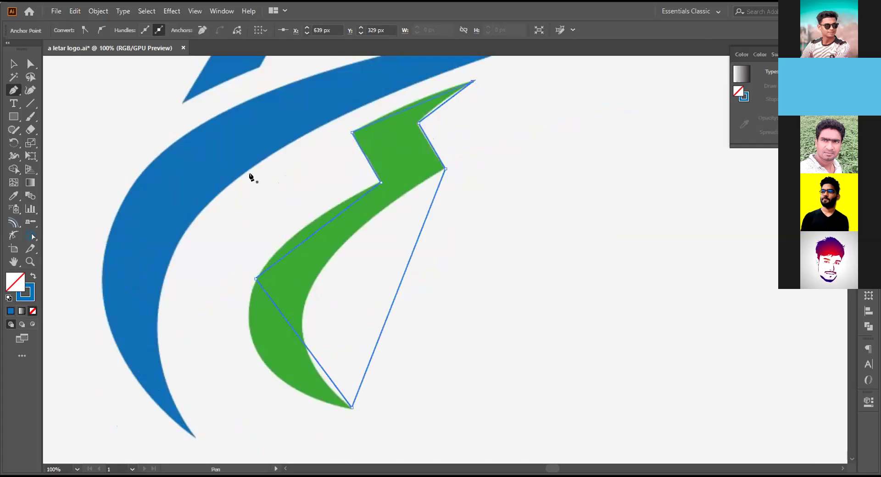
Bend the long straight segment with the Anchor Point tool to follow the green swoosh's inner right curve
left_click(12, 94)
left_click(45, 133)
left_click_drag(396, 290, 308, 297)
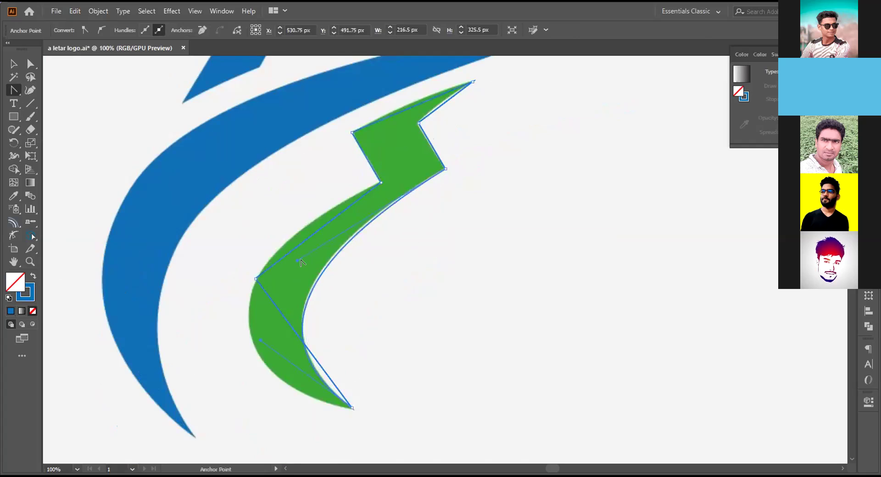
left_click_drag(294, 259, 295, 257)
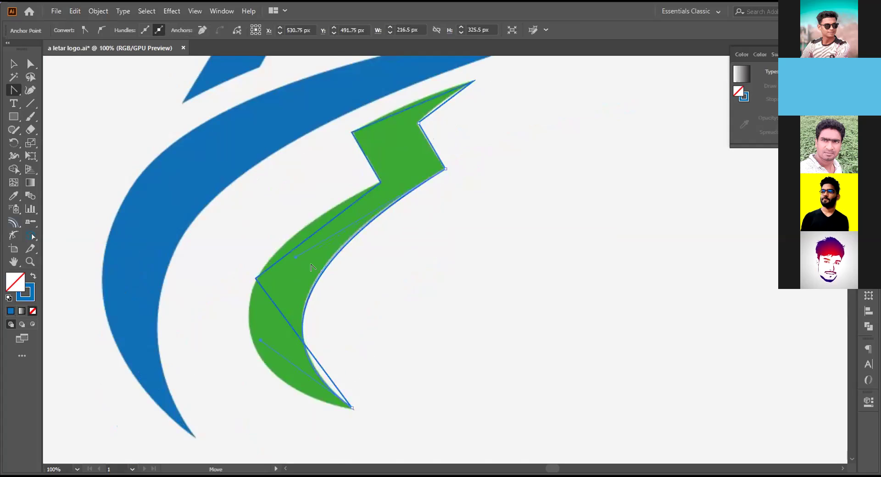
left_click(331, 273)
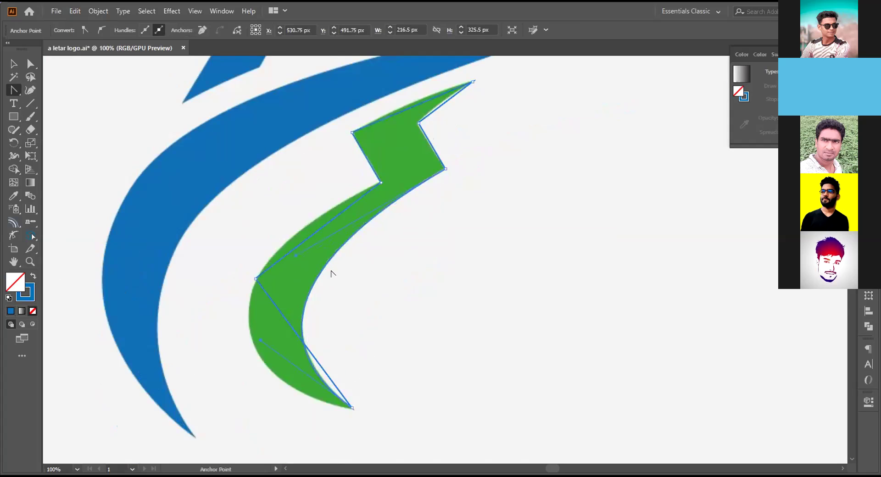
Bend the two segments meeting at the left bend so they follow the green swoosh's outer left curve
left_click(286, 340)
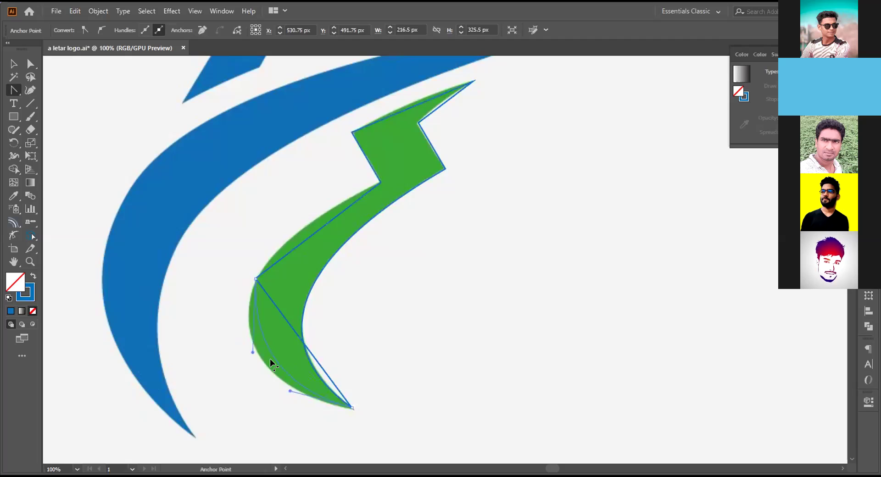
left_click_drag(270, 359, 260, 357)
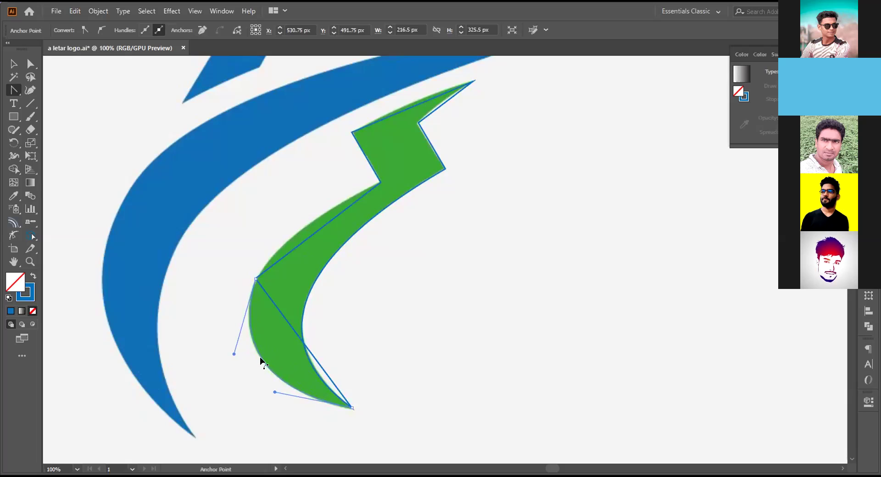
left_click_drag(260, 356, 259, 357)
scroll(261, 332, "down", 1)
left_click_drag(318, 215, 319, 215)
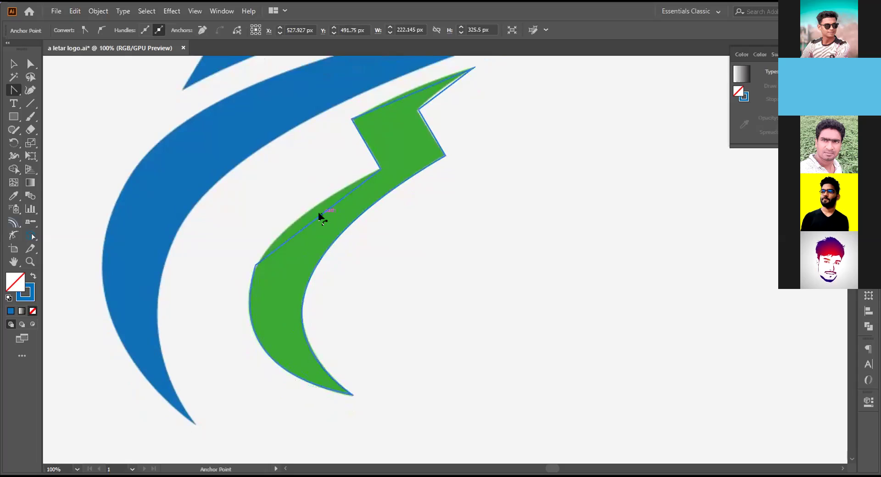
Curve the two segments that meet at the upper tip to match the green swoosh's edges
scroll(319, 216, "up", 5)
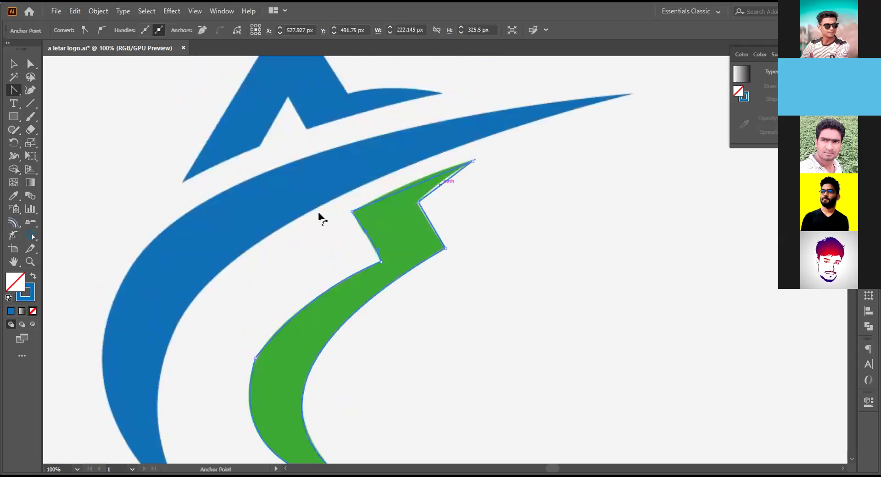
left_click_drag(441, 185, 438, 182)
left_click_drag(412, 187, 412, 181)
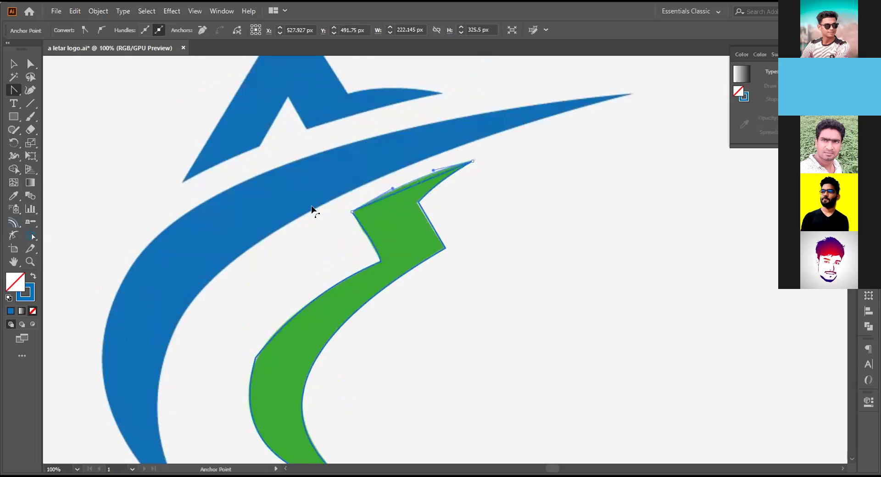
Try to smooth the left bend by adjusting the upper direction handle of its anchor, and undo the change
scroll(289, 289, "down", 2)
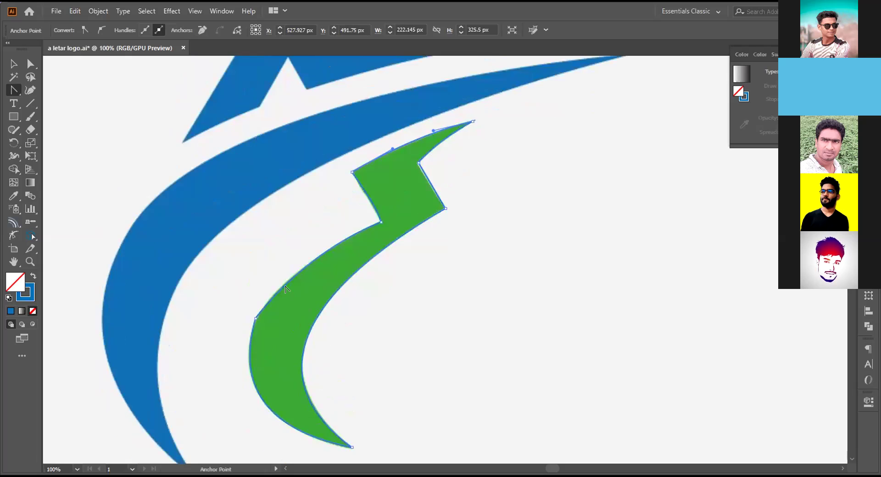
scroll(290, 285, "down", 1)
scroll(290, 283, "down", 2, "alt")
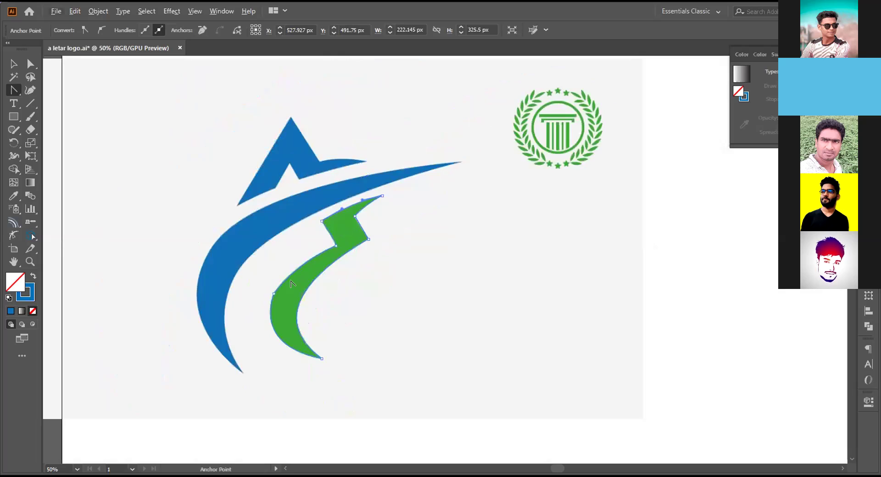
scroll(291, 283, "up", 2, "alt")
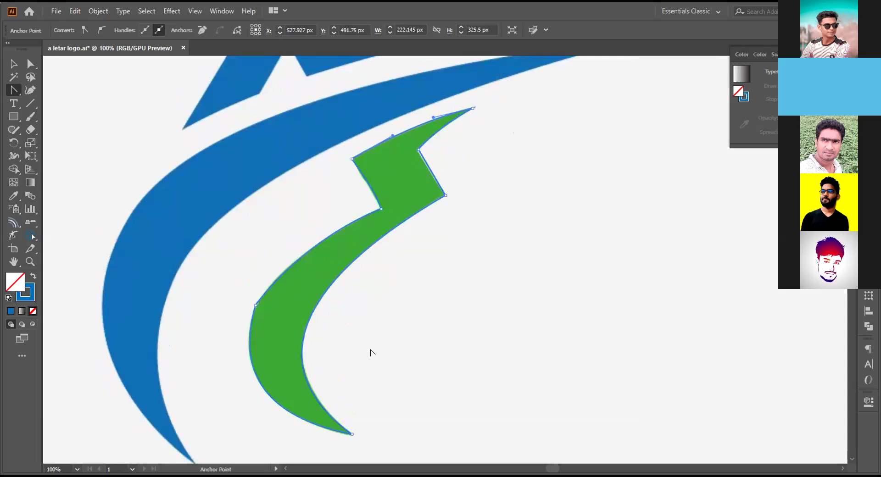
scroll(364, 351, "up", 1, "alt")
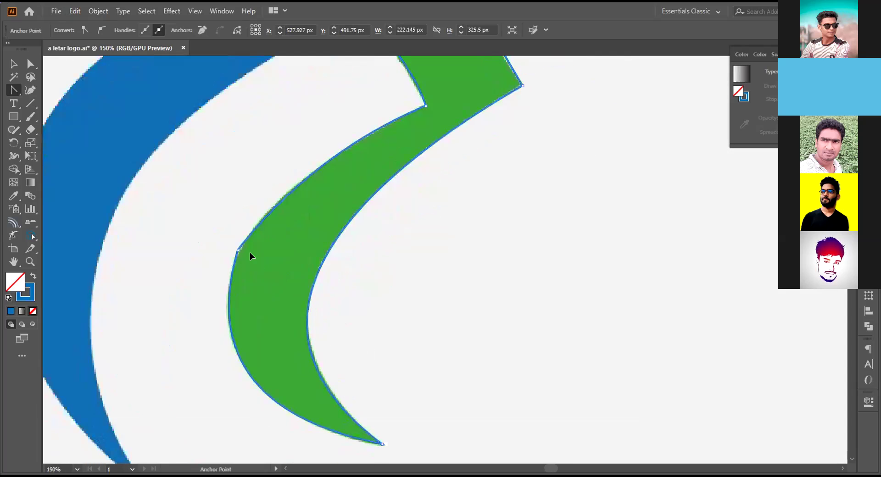
left_click(238, 250)
left_click_drag(260, 235, 279, 180)
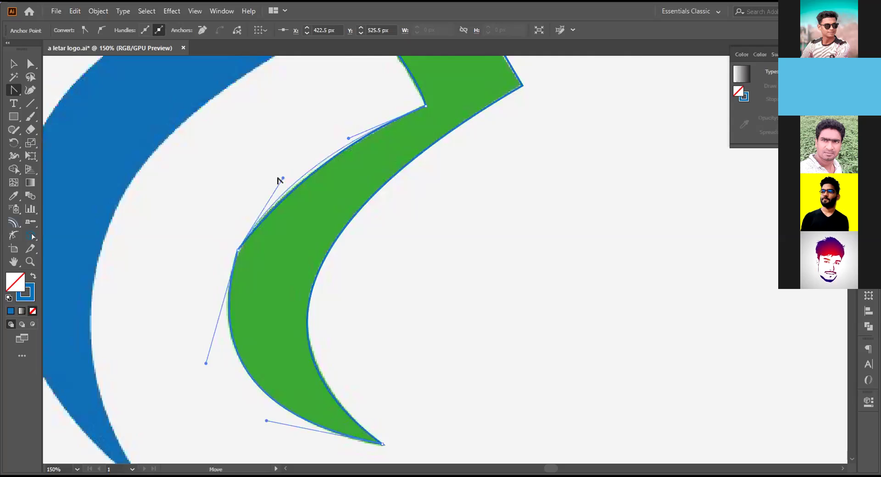
key("ctrl+z")
Move the left bend anchor slightly inward to about X 424.5 px, Y 526.5 px, and give the path a blue fill without stroke
left_click(33, 64)
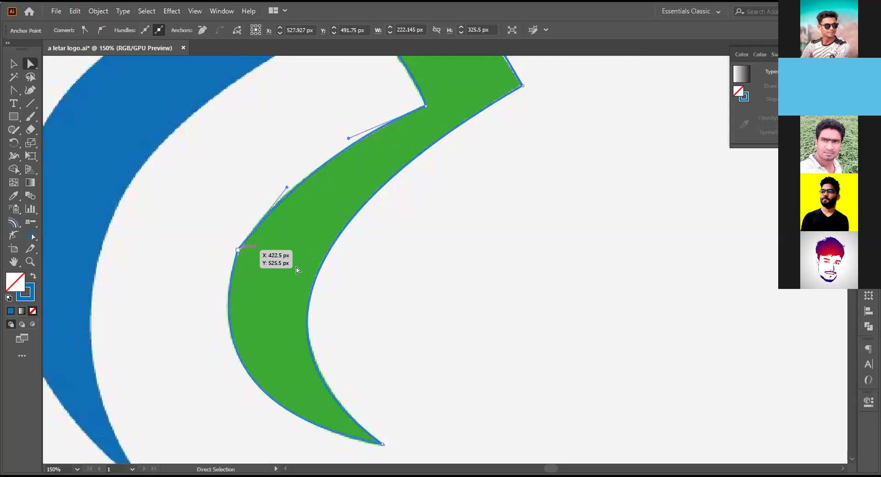
left_click(238, 250)
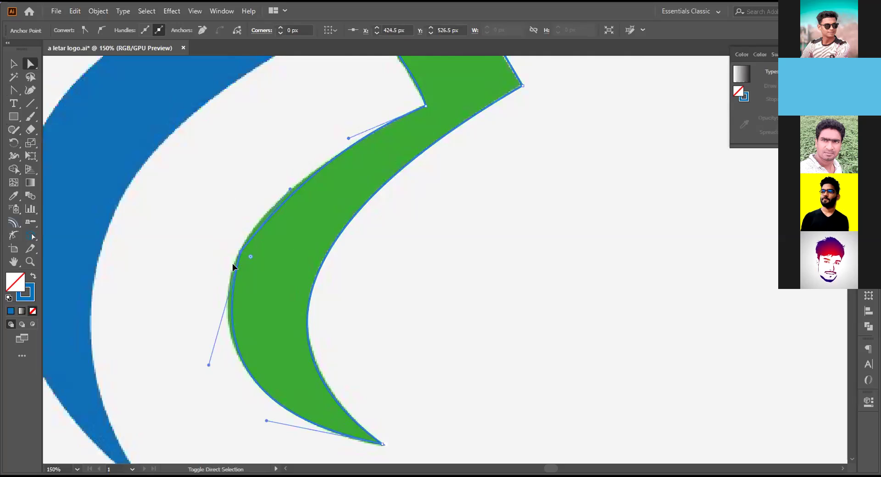
key("shift+x")
key("shift+c")
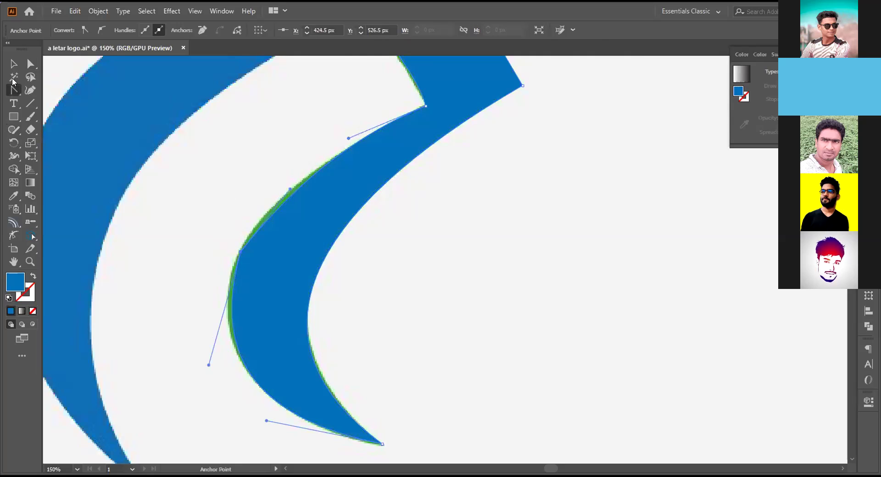
Adjust the direction handles on both sides of the left bend anchor so the outer curve covers the green reference
left_click_drag(209, 365, 197, 350)
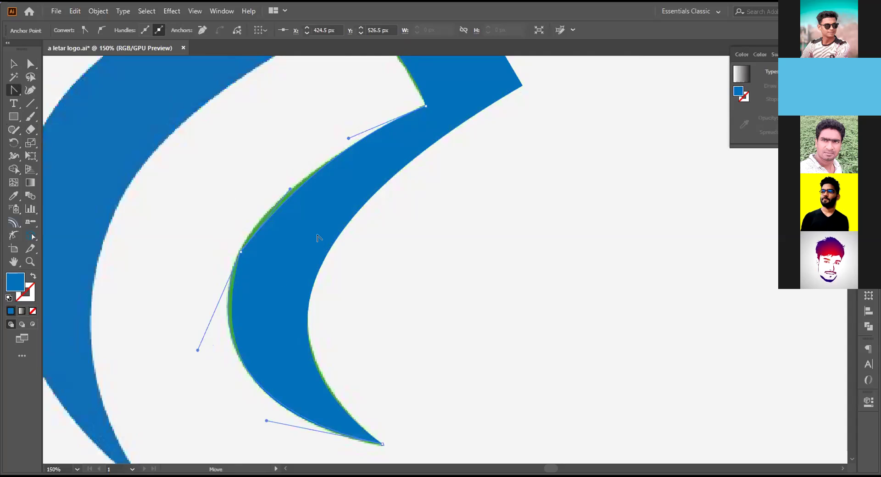
left_click(279, 202)
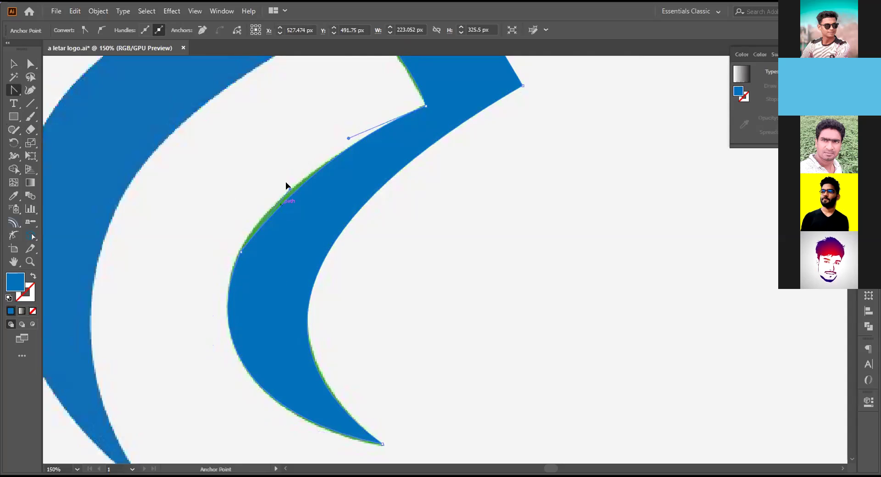
left_click_drag(285, 182, 283, 181)
Move the traced blue swoosh off the reference to the empty area beside the green original, and deselect it
scroll(283, 180, "up", 2)
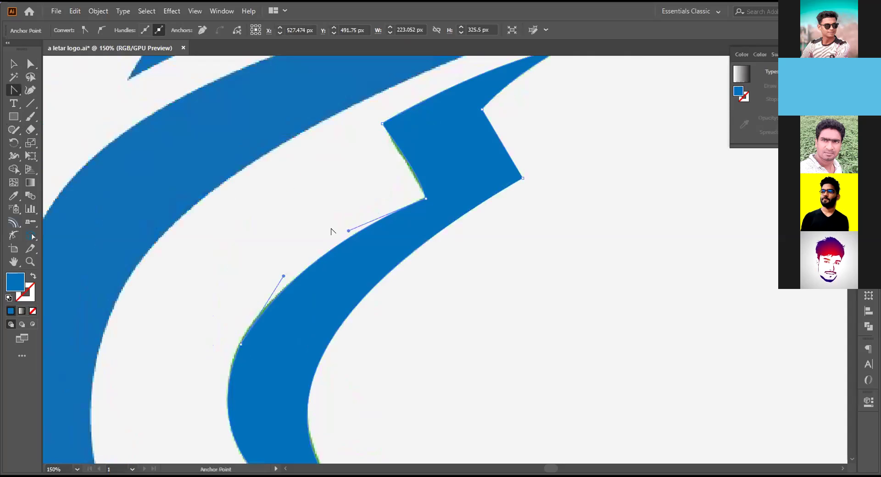
scroll(334, 232, "down", 3)
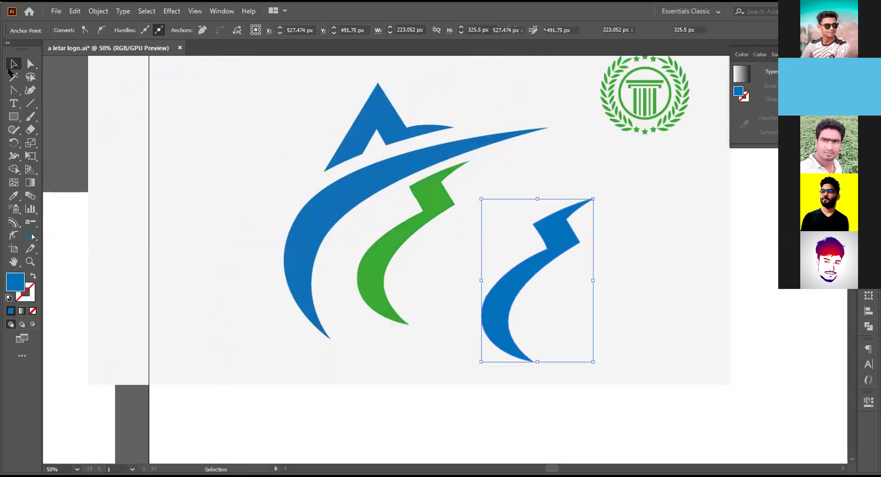
left_click(648, 289)
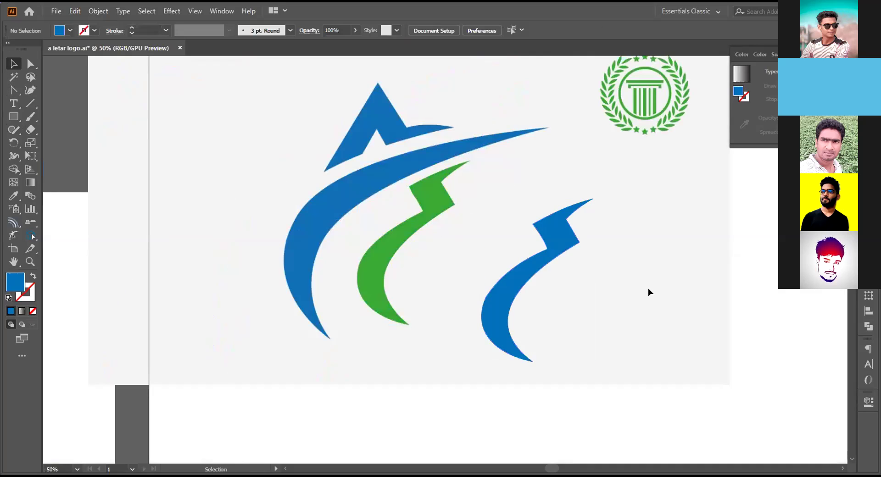
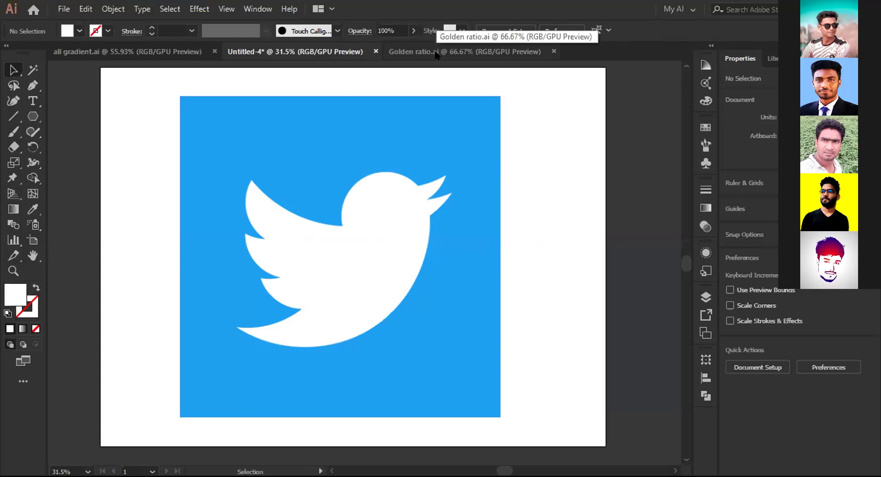
Bring the six concentric circles from Golden ratio.ai into Untitled-4 and place them beside the Twitter bird image
left_click(435, 53)
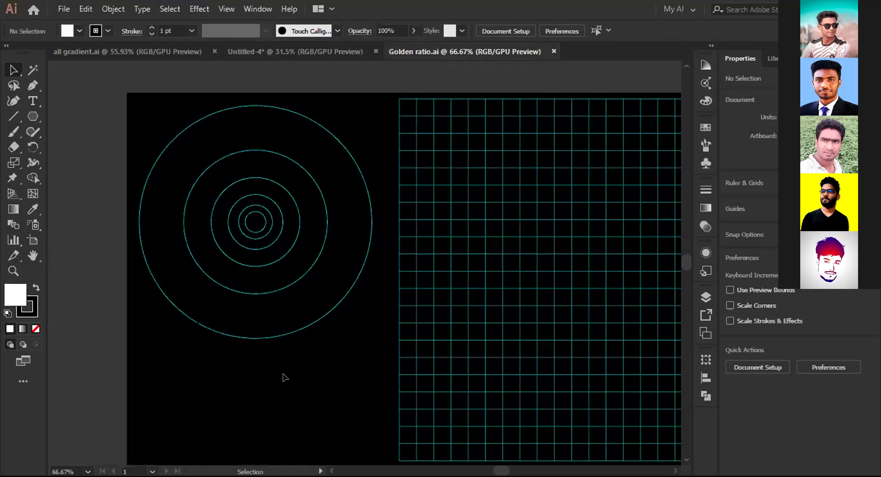
left_click_drag(281, 157, 138, 373)
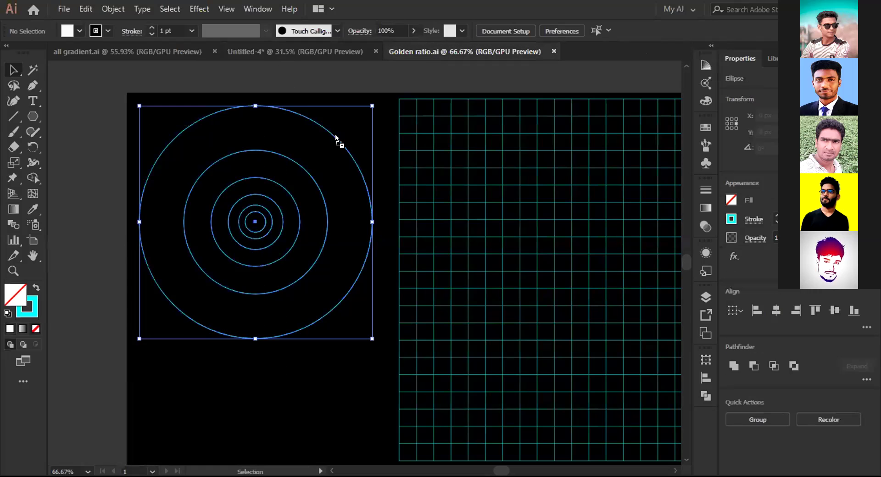
left_click_drag(265, 219, 288, 63)
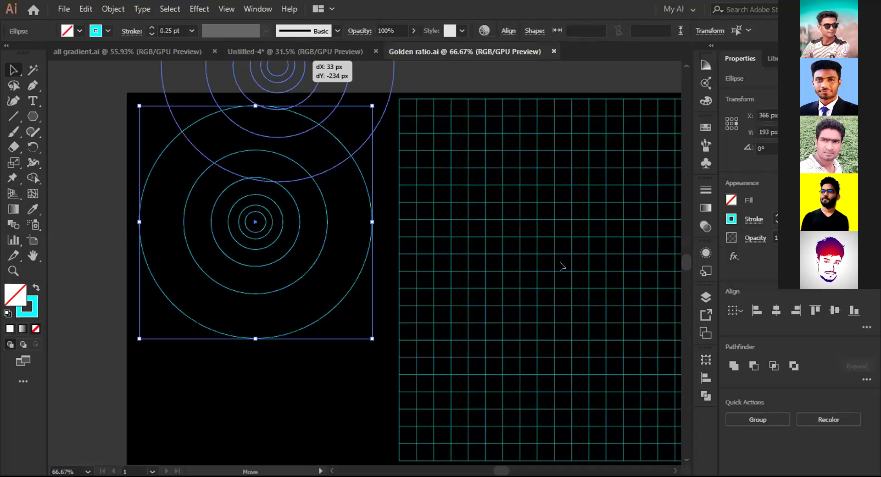
left_click_drag(562, 266, 582, 274)
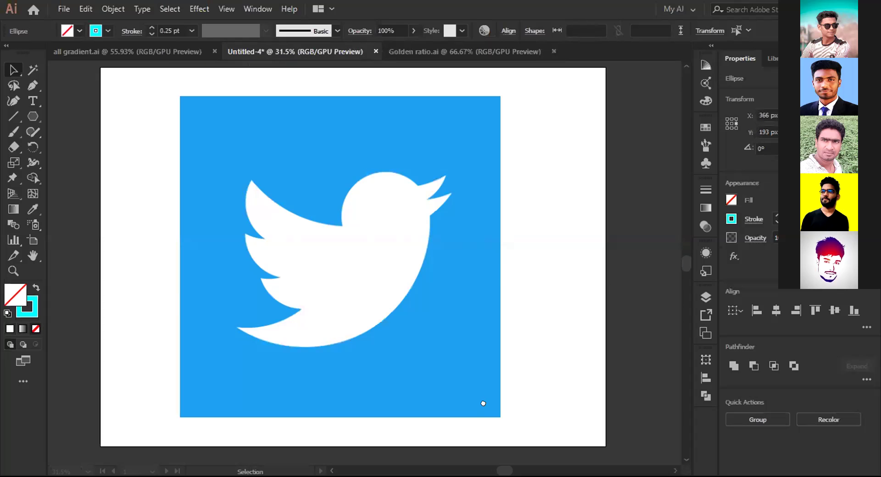
left_click_drag(325, 353, 614, 414)
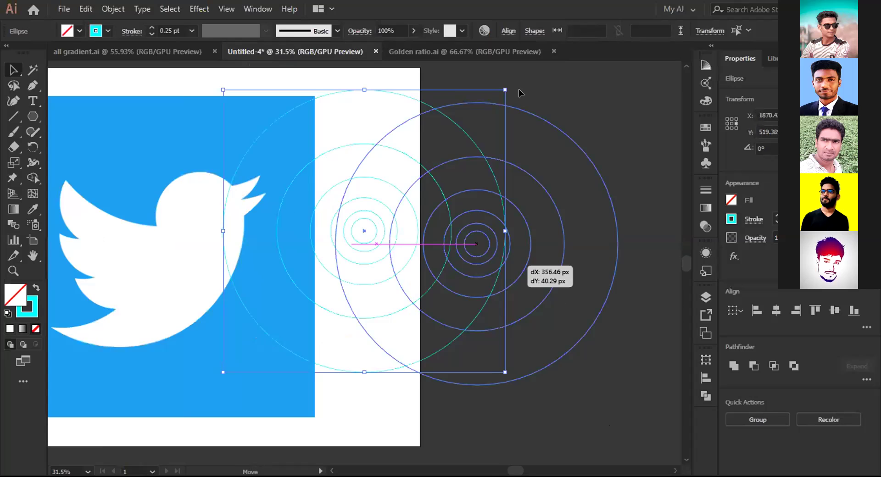
left_click_drag(612, 426, 487, 72)
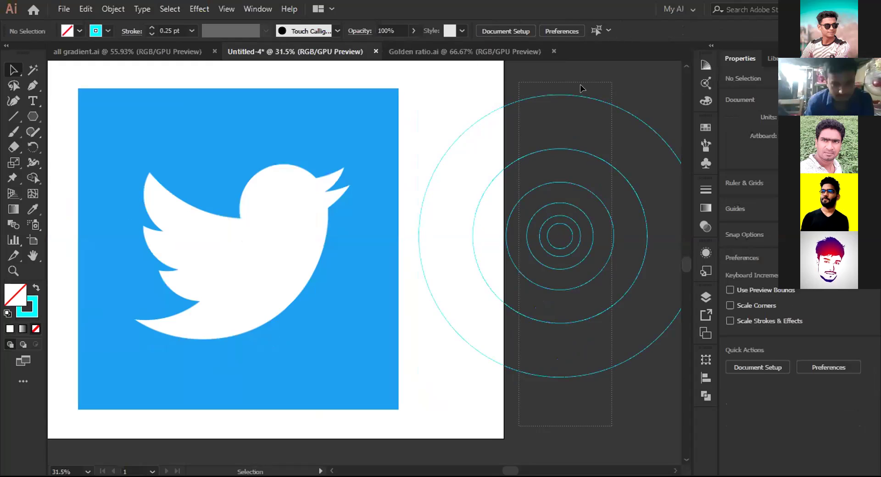
left_click_drag(580, 84, 580, 84)
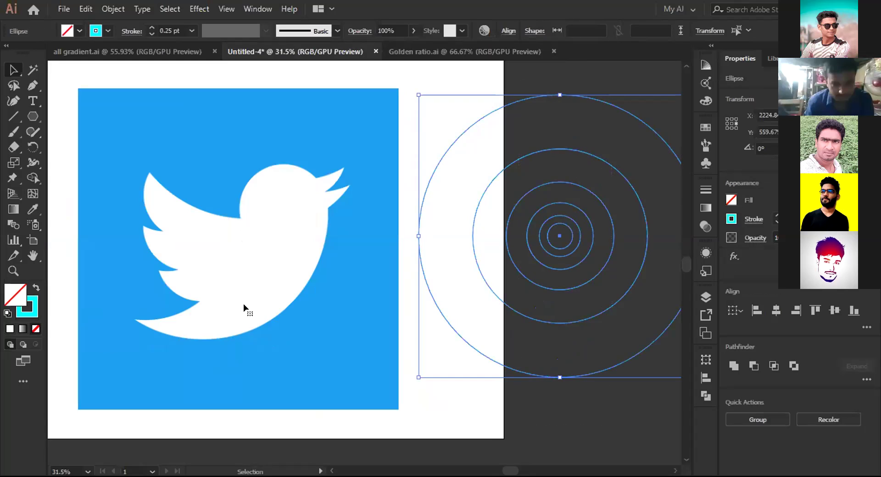
left_click(582, 429)
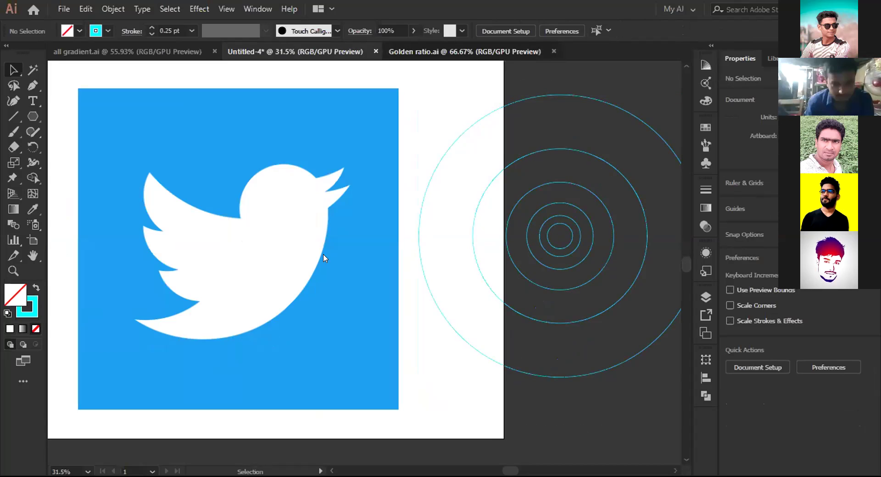
key("ctrl+Tab")
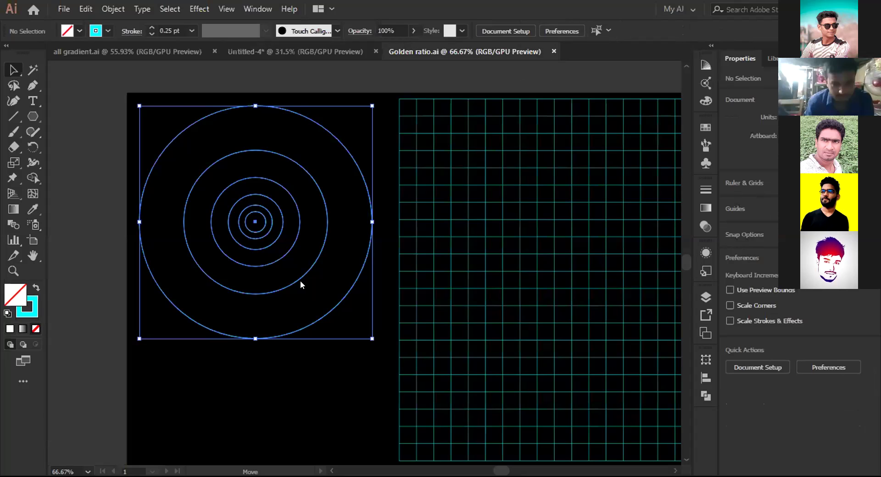
left_click(300, 279)
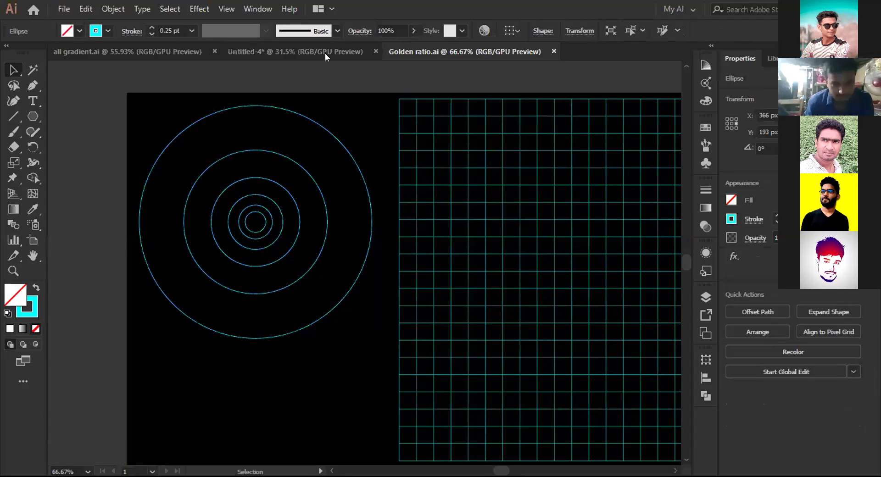
left_click(324, 53)
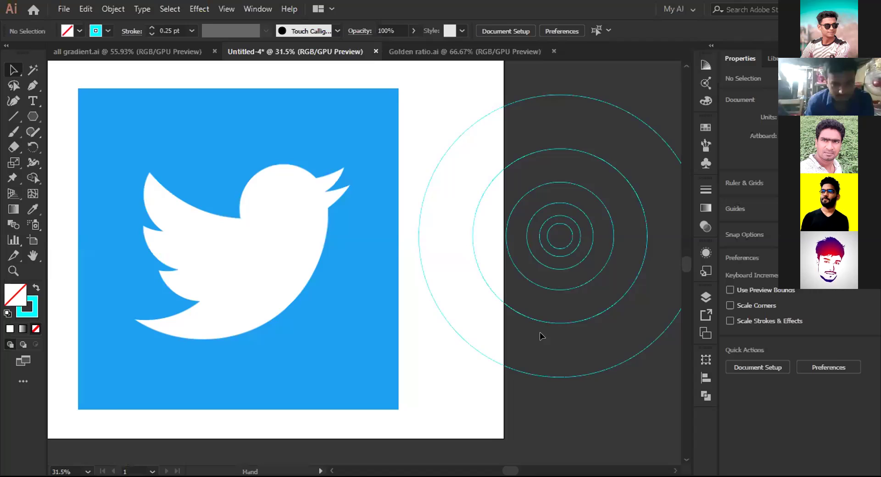
Try to fit the largest circle to the bird's belly curve, and undo the attempt
left_click_drag(540, 333, 572, 316)
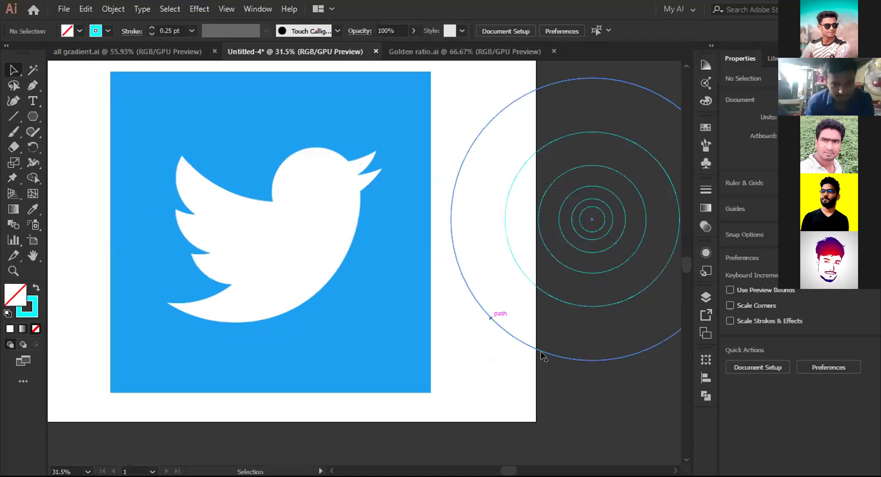
scroll(541, 353, "up", 1)
left_click(627, 330)
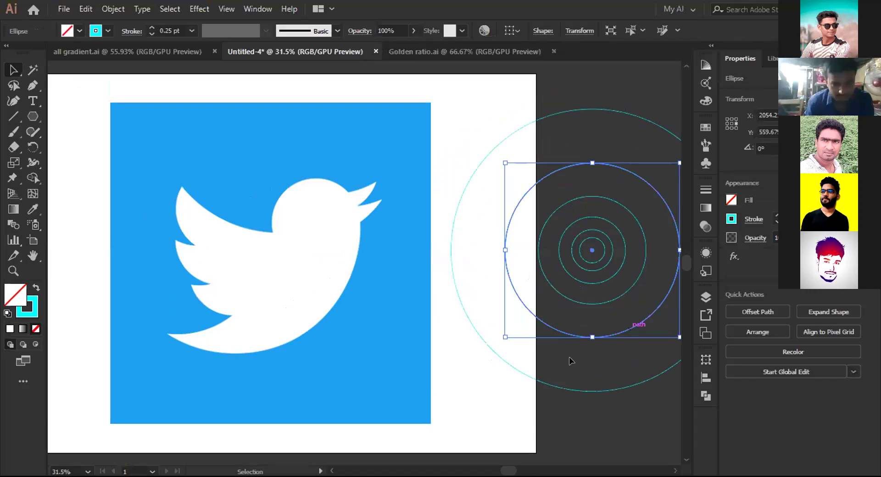
left_click_drag(642, 322, 314, 365)
left_click(610, 389)
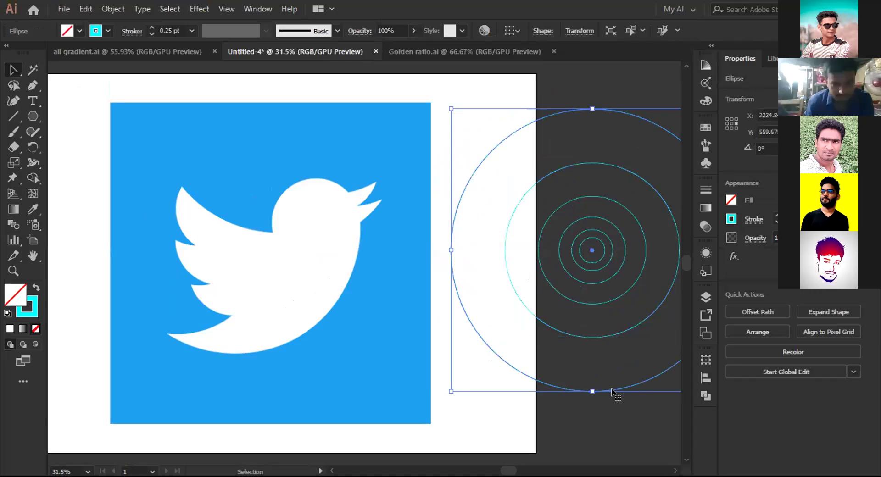
left_click_drag(502, 363, 248, 357)
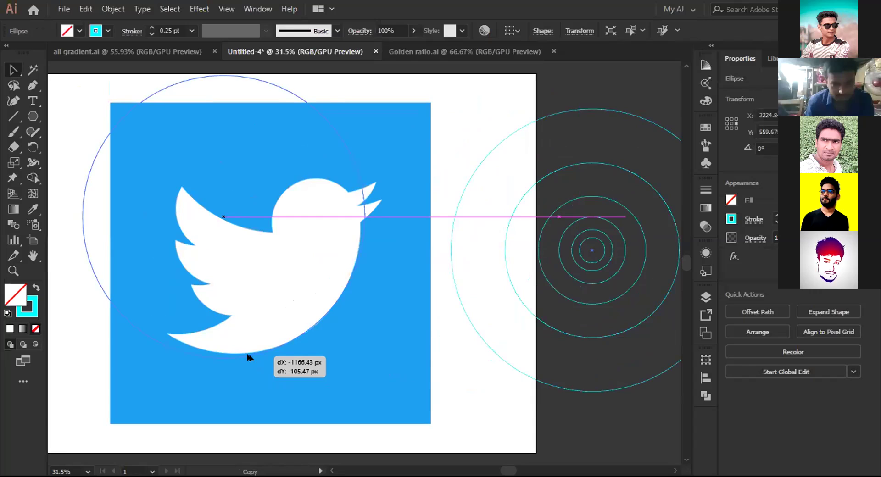
left_click_drag(247, 354, 423, 277)
left_click_drag(366, 358, 361, 353)
key("ctrl+z")
left_click(300, 314)
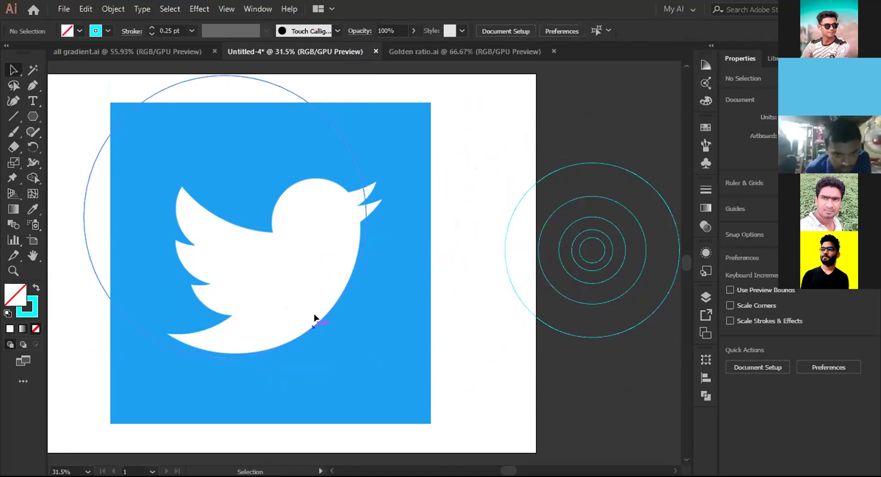
left_click(314, 317)
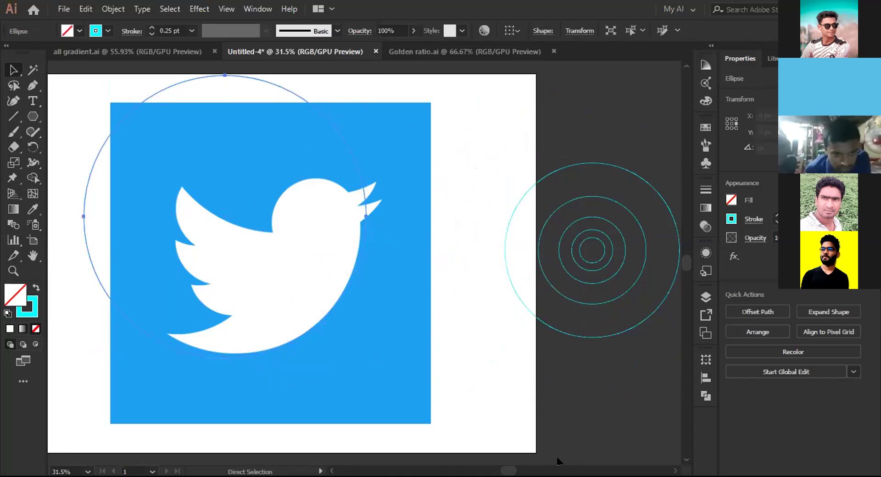
key("ctrl+z")
Change the stroke of all the concentric circles to black
left_click_drag(581, 435, 621, 278)
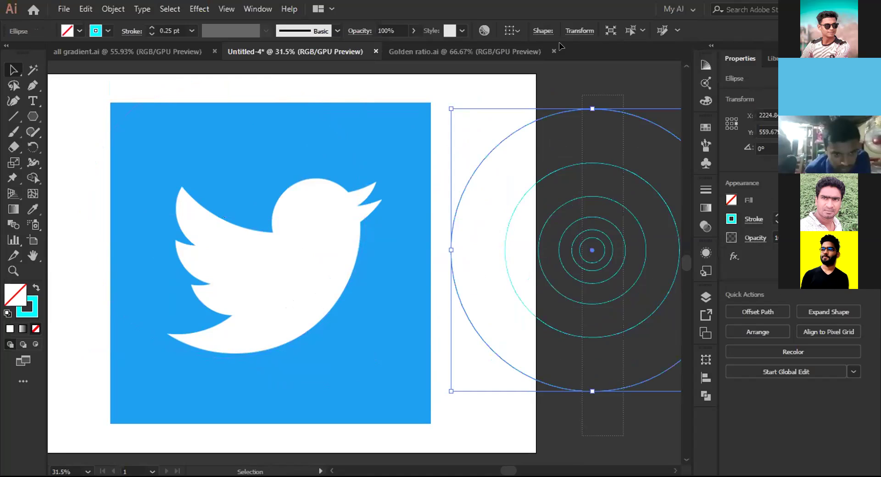
key("ctrl+a")
left_click(97, 31)
left_click(36, 53)
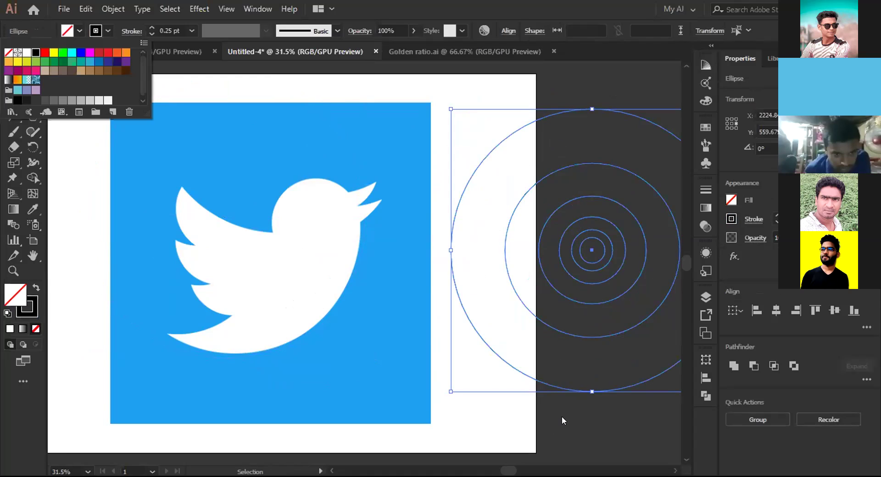
Reposition the Twitter bird image and enlarge it to about the artboard's full height, leaving it deselected
left_click_drag(561, 416, 597, 420)
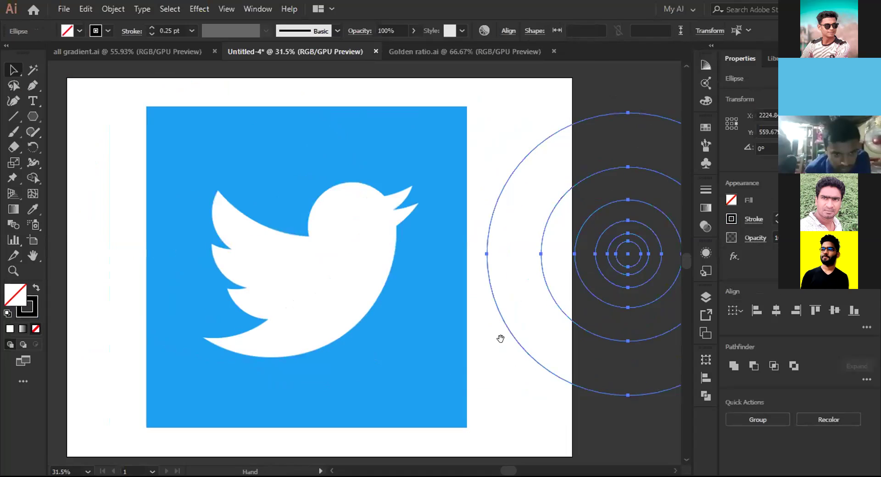
left_click_drag(499, 338, 529, 321)
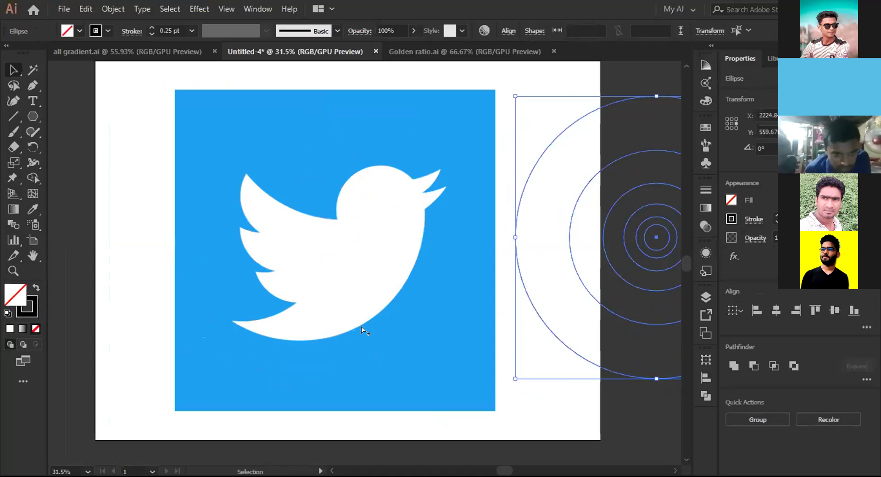
left_click(402, 322)
left_click_drag(412, 324, 332, 292)
left_click_drag(416, 379, 481, 432)
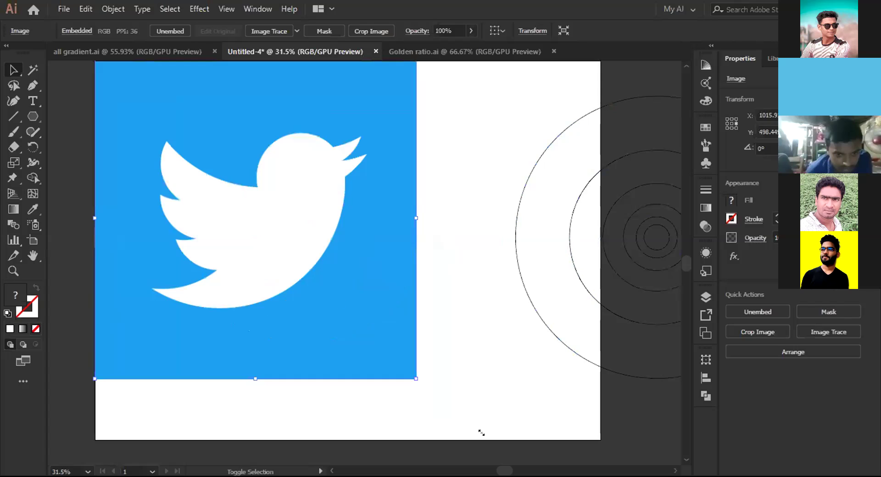
left_click_drag(481, 432, 477, 431)
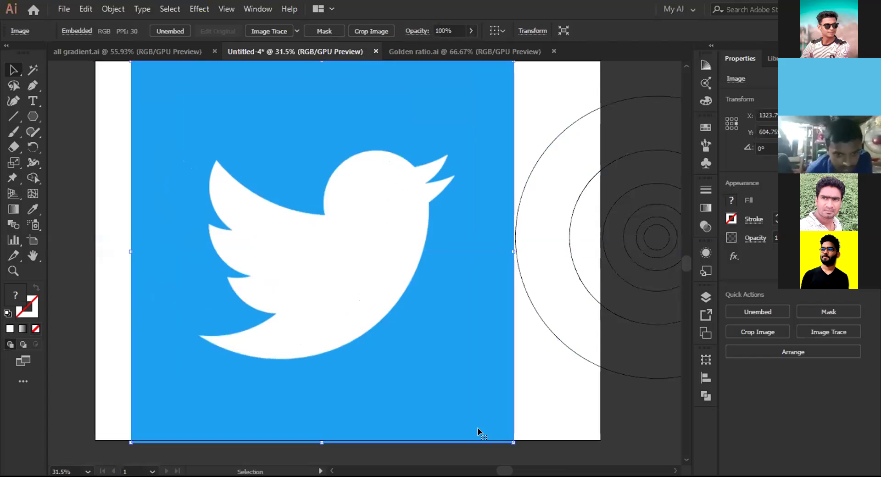
left_click(602, 380)
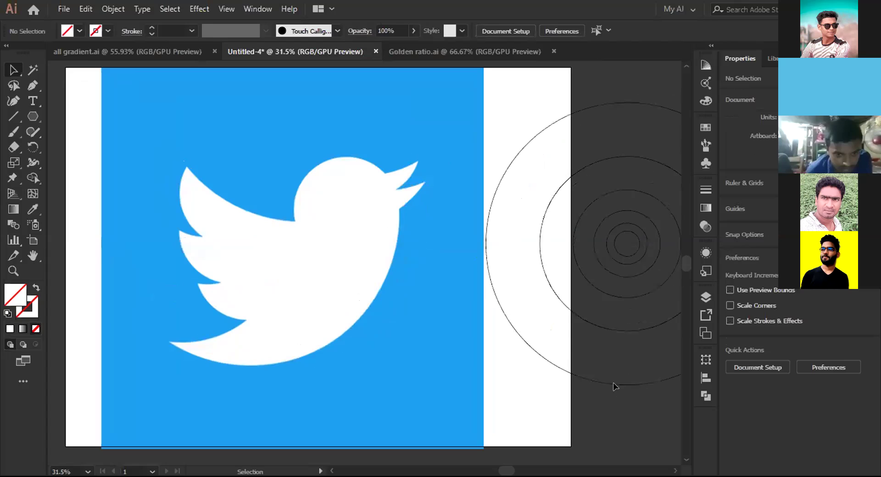
Copy circles onto the bird's curves: the largest on belly and tail, the second-largest on the three wing feathers, the third-largest on the head
left_click_drag(614, 383, 244, 364)
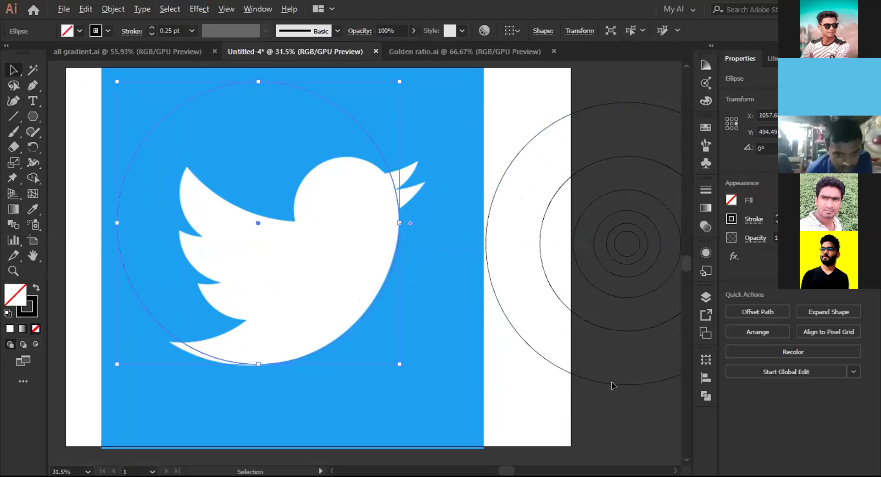
left_click_drag(611, 382, 161, 341)
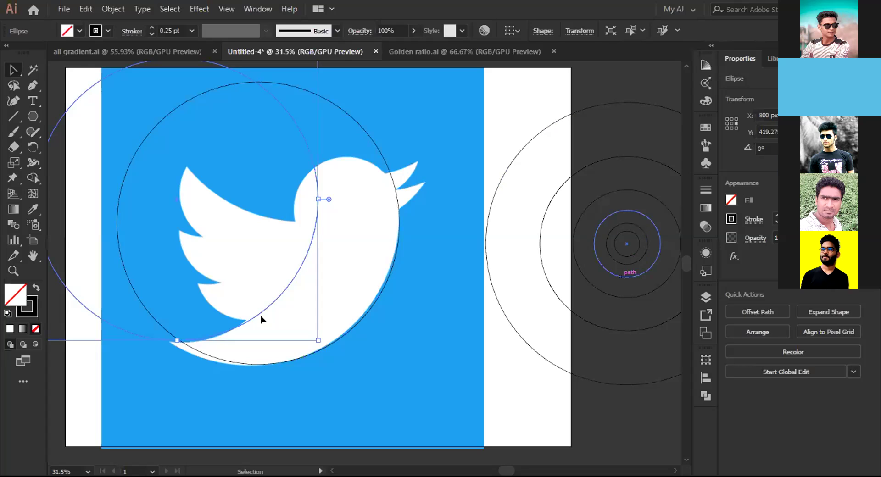
key("ctrl+z")
left_click_drag(278, 320, 269, 254)
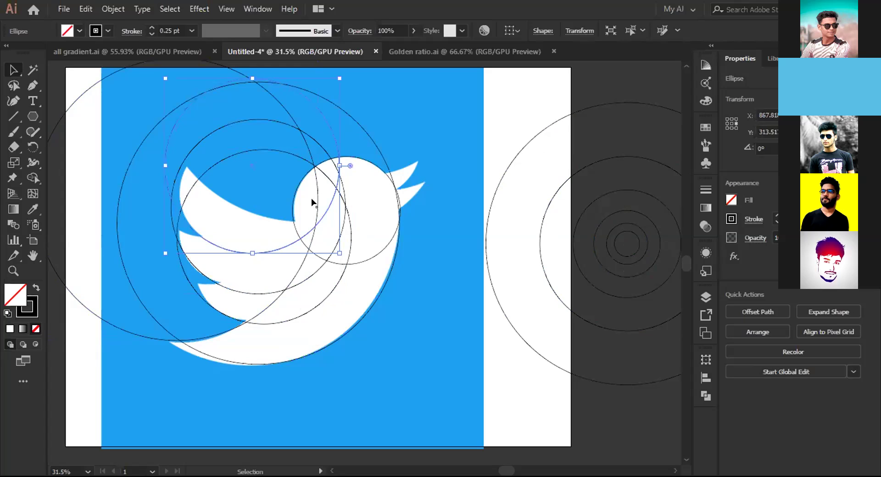
Try to shift the circle on the uppermost wing feather for a closer fit, and undo the moves
left_click_drag(311, 202, 289, 245)
key("ctrl+z")
scroll(291, 251, "up", 3)
scroll(290, 252, "down", 1)
left_click_drag(287, 276, 288, 272)
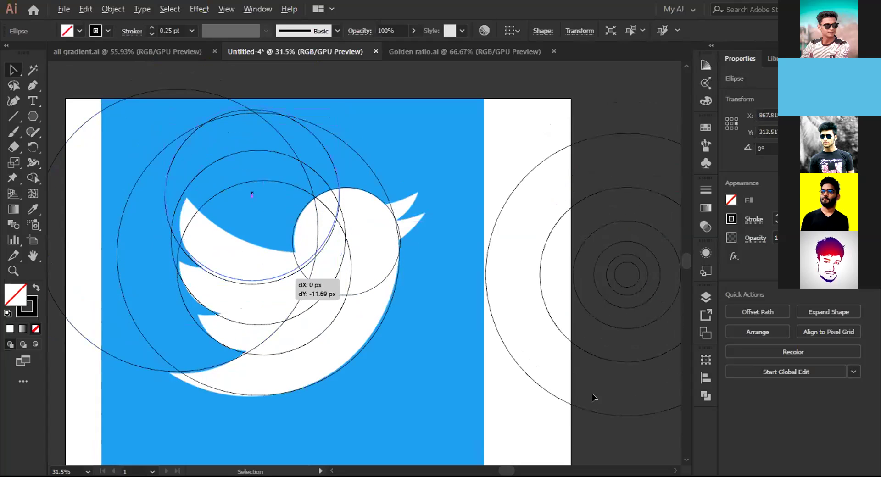
left_click_drag(288, 272, 313, 246)
key("ctrl+z")
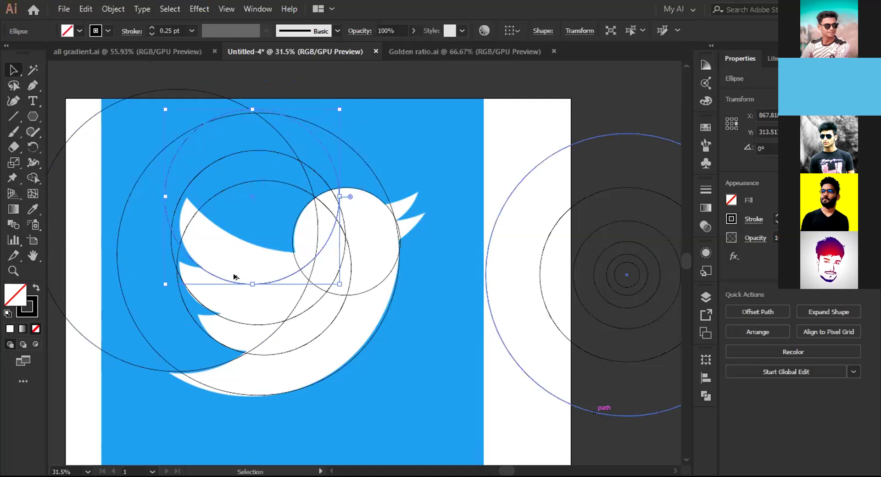
Place copies of the largest circle along the upper edges of the three wing feathers, and deselect them
left_click(595, 412)
left_click_drag(208, 267, 180, 313)
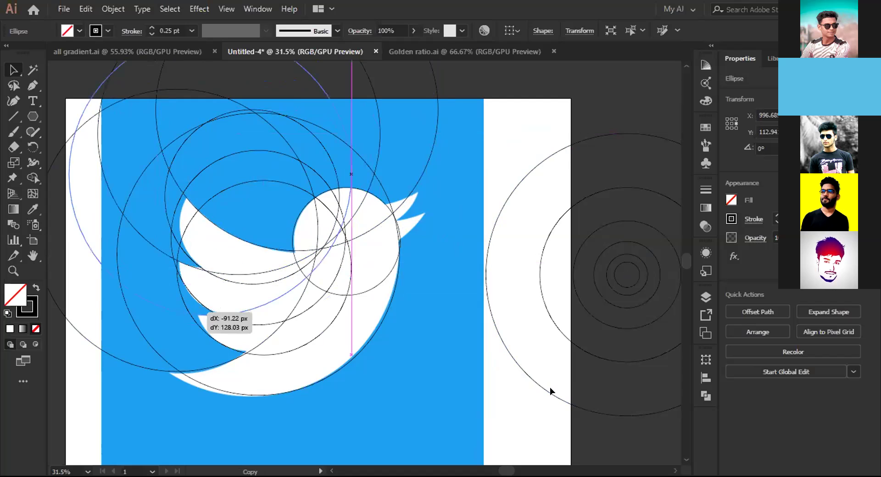
left_click(519, 377)
Place three copies of the fourth-largest circle along the lower beak's edges and the upper beak's underside
scroll(518, 377, "up", 3)
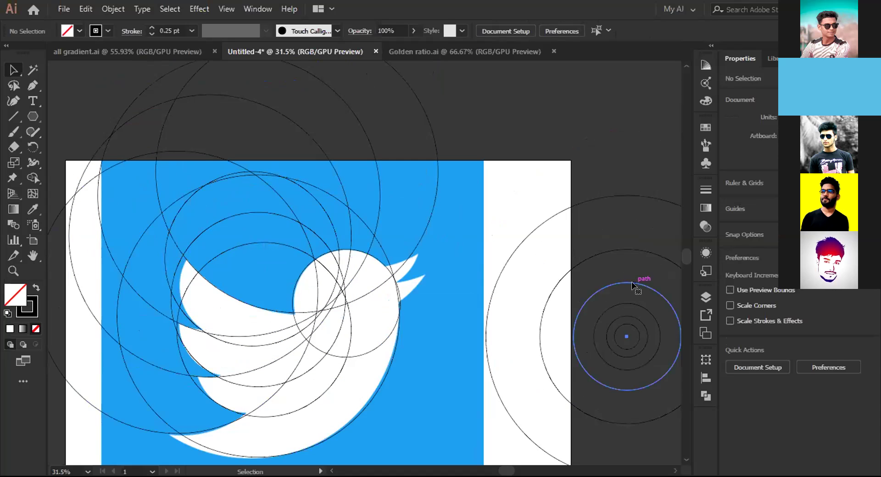
left_click_drag(634, 286, 383, 202)
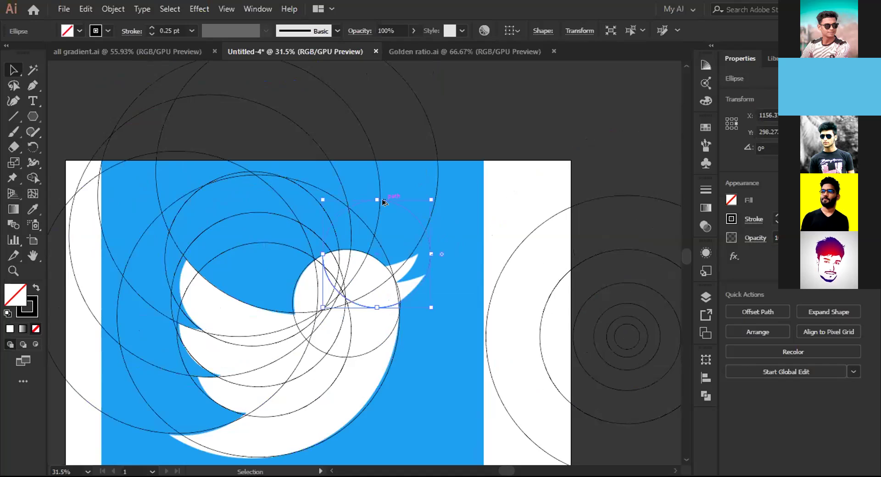
left_click_drag(387, 200, 404, 174)
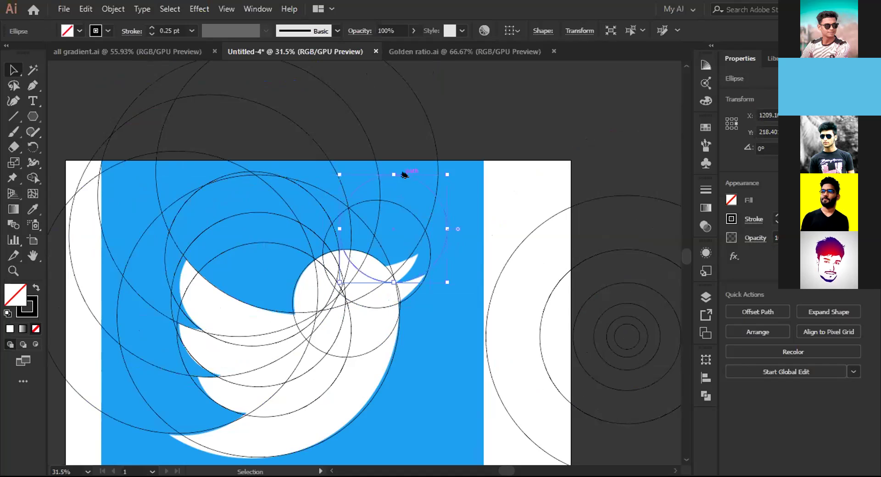
mouse_move(397, 173)
left_mouse_down()
mouse_move(377, 183)
mouse_move(415, 181)
mouse_move(397, 188)
left_mouse_up()
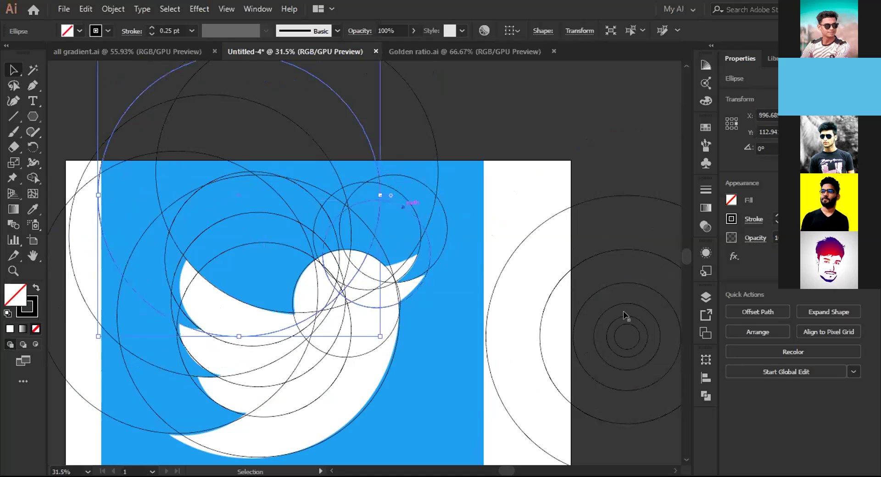
Fit another copy of the fourth-largest circle to the top edge of the bird's upper beak, and deselect it
left_click_drag(607, 285, 363, 164)
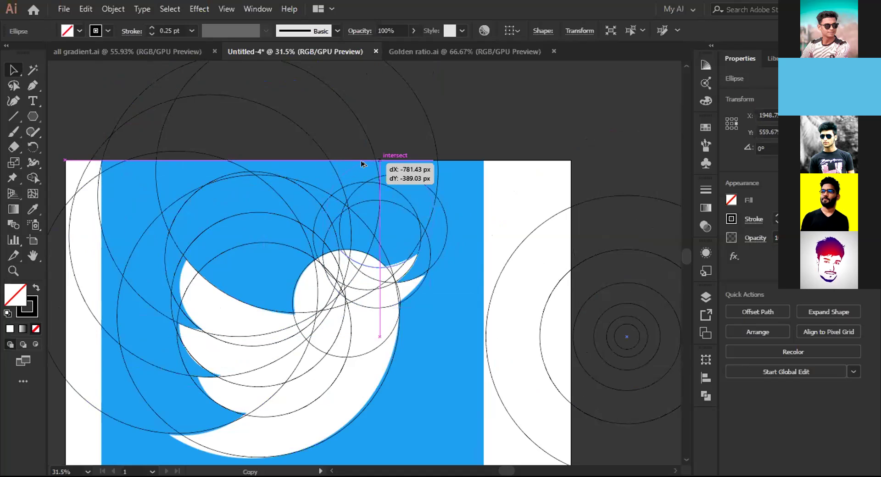
left_click_drag(361, 163, 362, 162)
left_click_drag(362, 163, 363, 161)
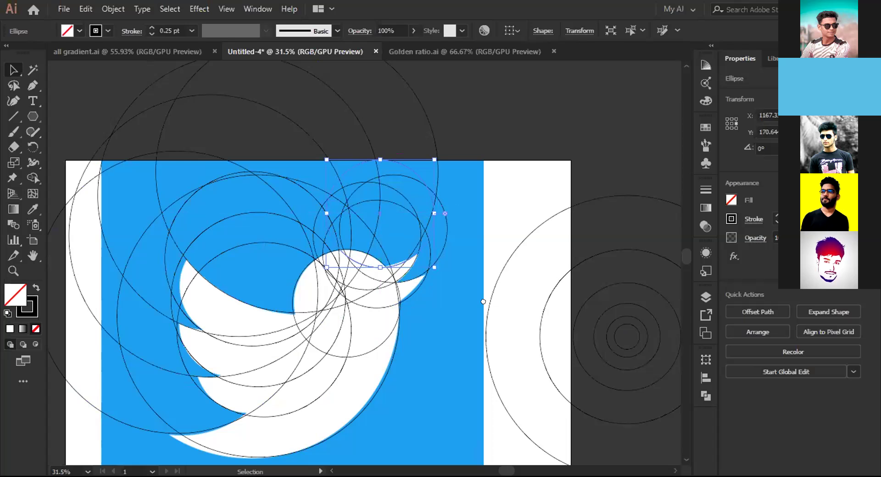
left_click(500, 284)
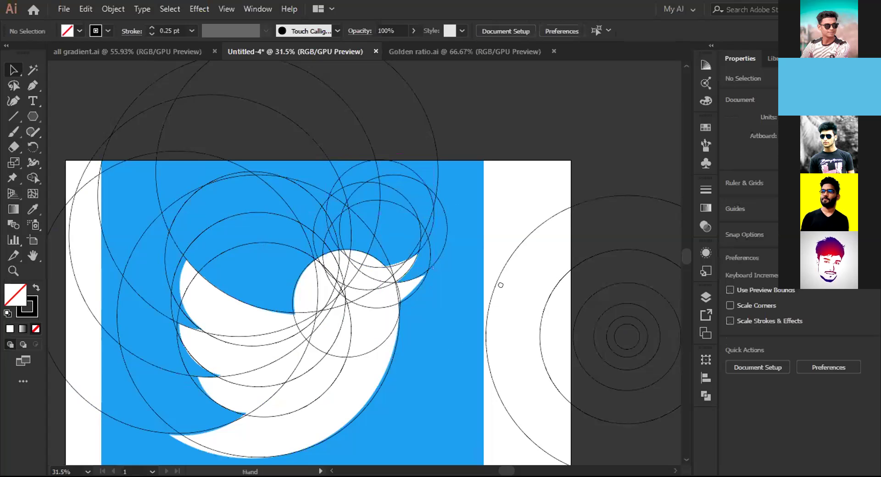
left_click_drag(500, 285, 554, 210)
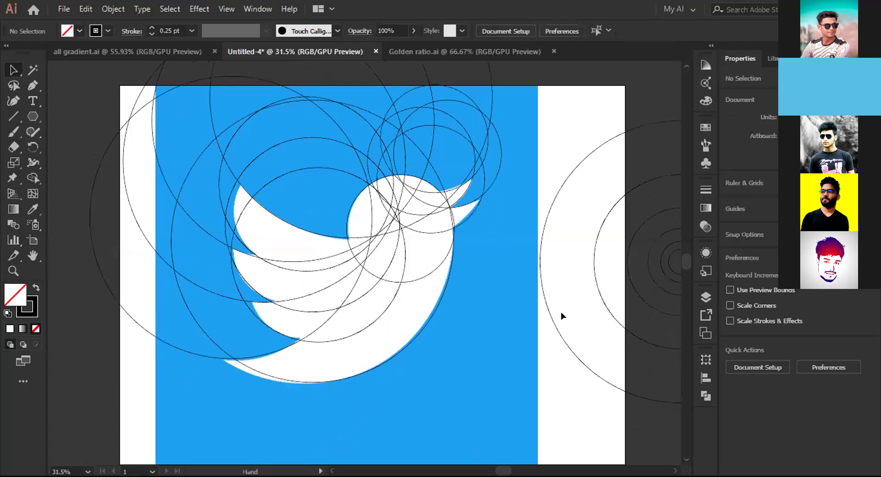
left_click_drag(561, 312, 571, 301)
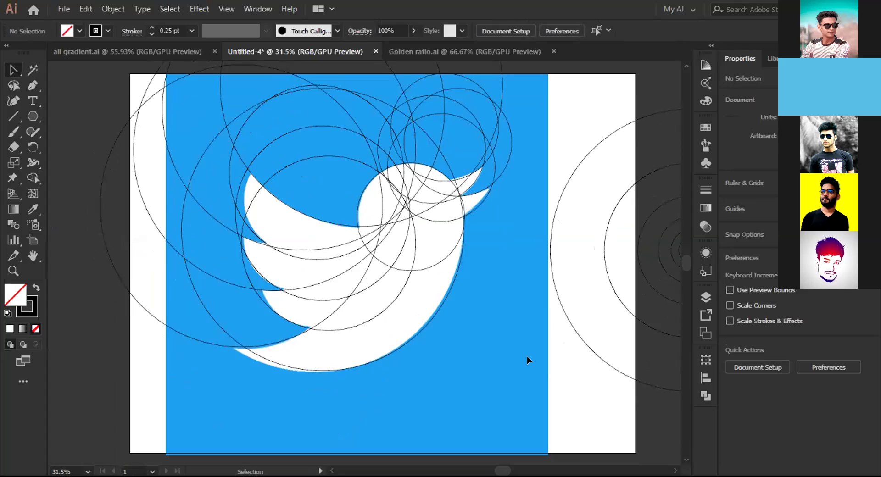
key("a")
key("v")
left_click_drag(519, 84, 257, 356)
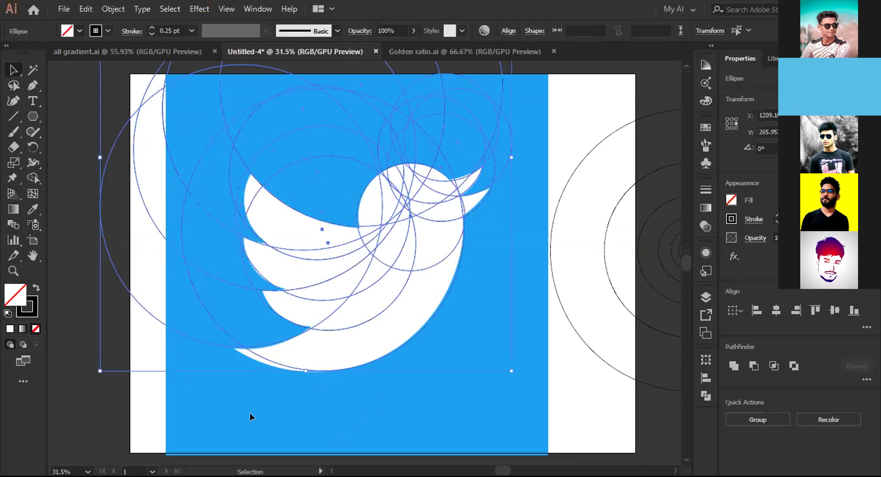
left_click(343, 210)
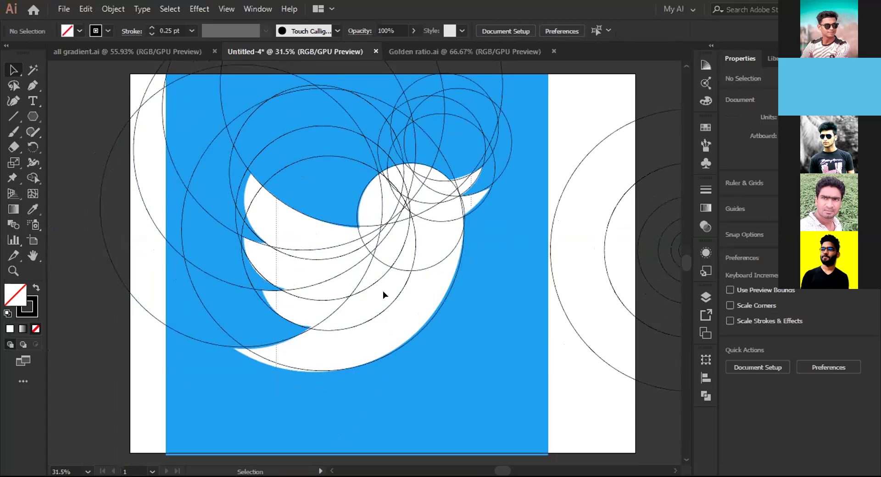
left_click(487, 107)
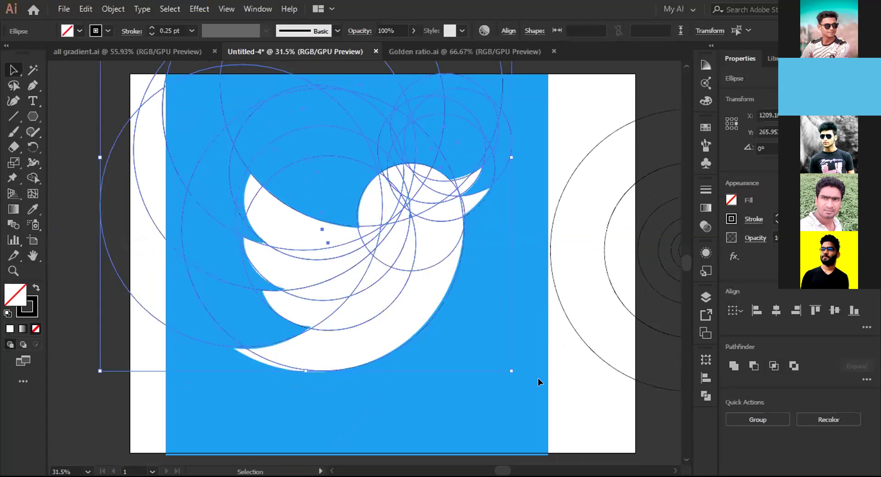
left_click(556, 381)
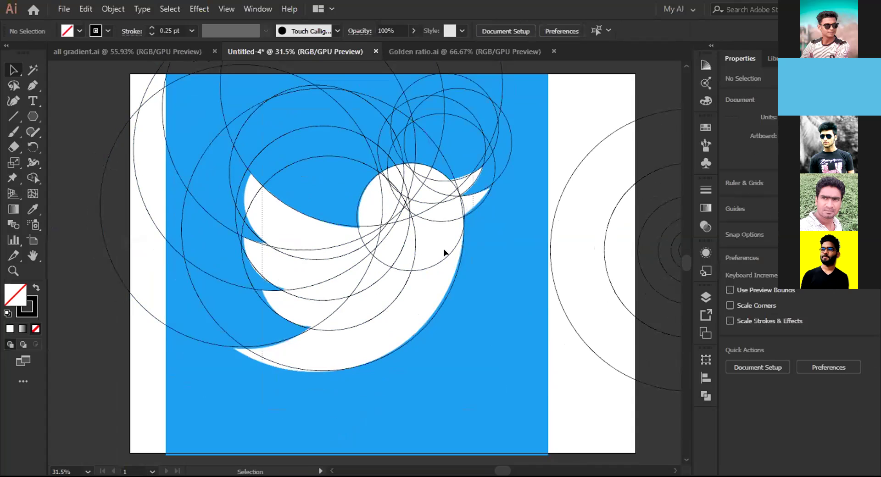
Select the circles over the bird and try to merge its tail, belly and wing regions with Shape Builder
key("ctrl+a")
key("shift+m")
left_click_drag(321, 356, 335, 304)
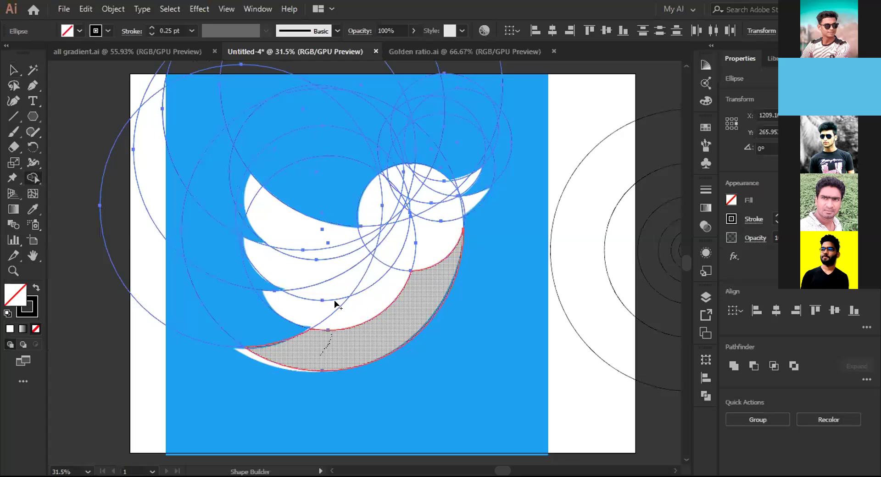
left_click_drag(334, 241, 264, 208)
mouse_move(298, 355)
left_mouse_down()
mouse_move(343, 324)
mouse_move(345, 338)
mouse_move(301, 270)
mouse_move(295, 275)
mouse_move(304, 273)
mouse_move(241, 242)
left_mouse_up()
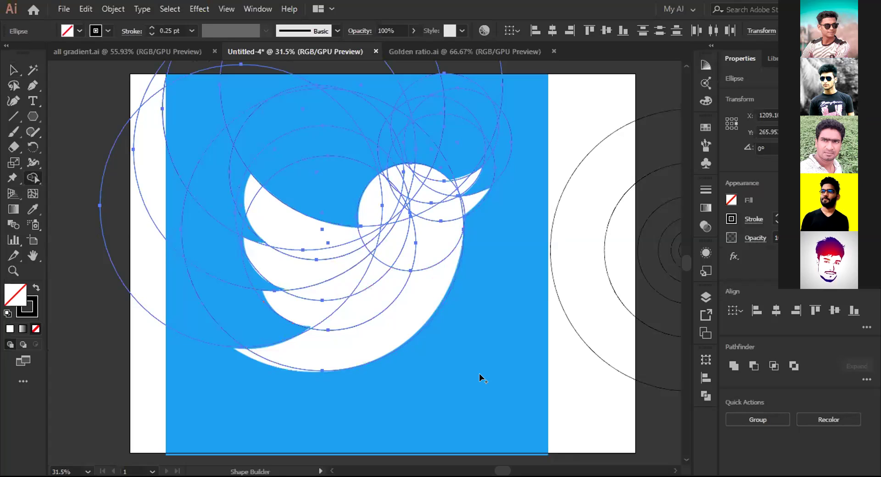
key("z")
left_click(366, 315)
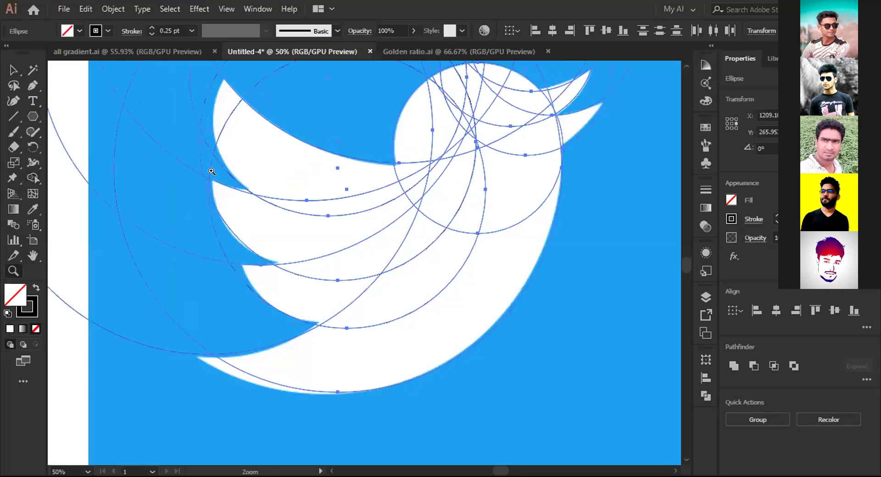
left_click(307, 325, "alt")
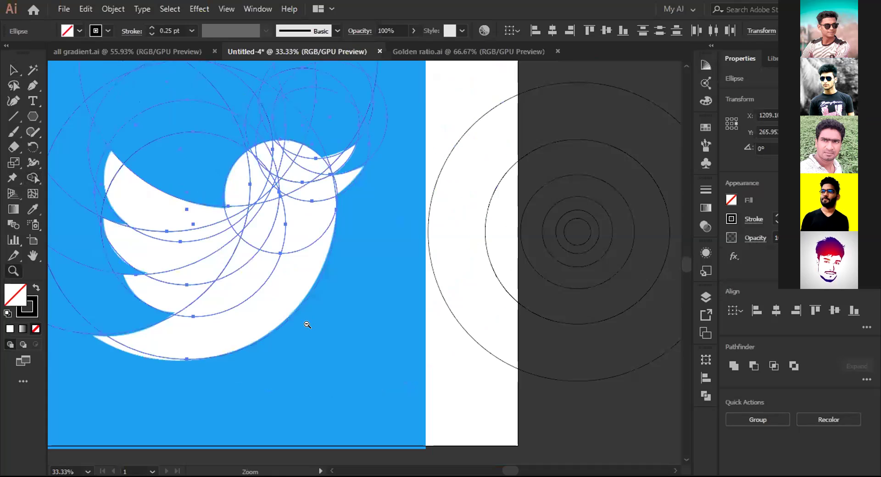
left_click(306, 325, "alt")
left_click(307, 324, "alt")
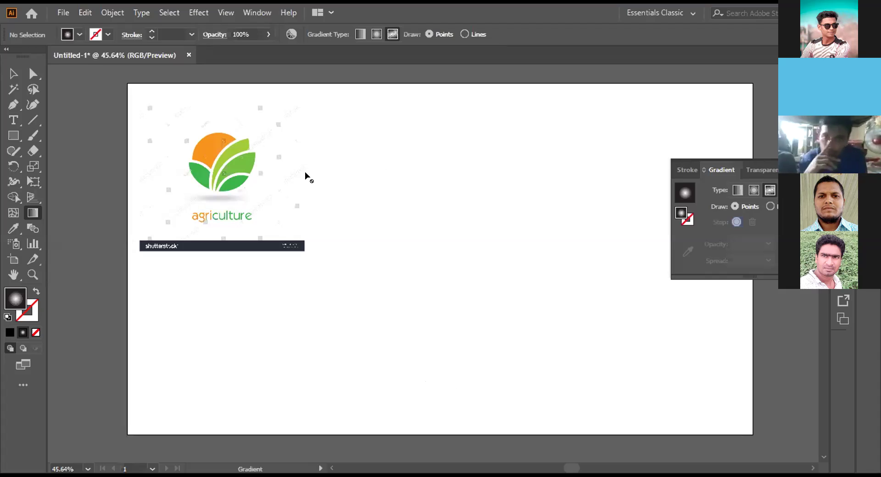
Try to stretch the agriculture logo image across the artboard and embed it, and undo both changes
scroll(260, 255, "up", 1)
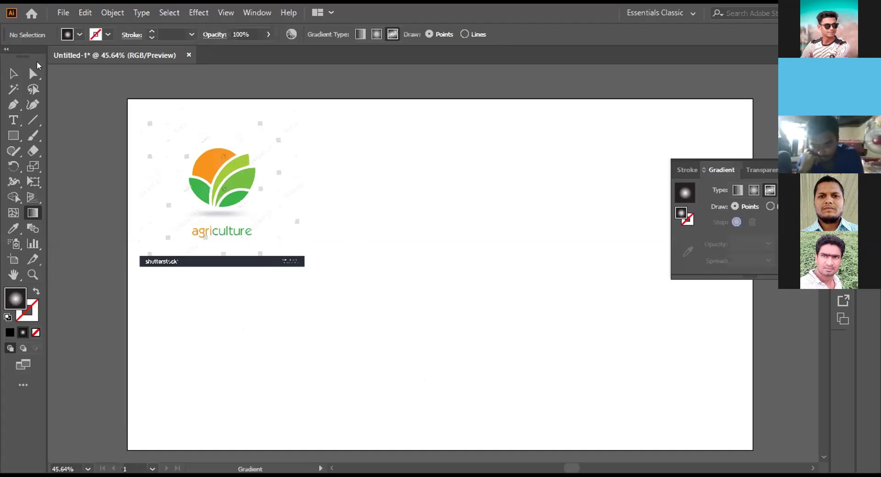
left_click(15, 75)
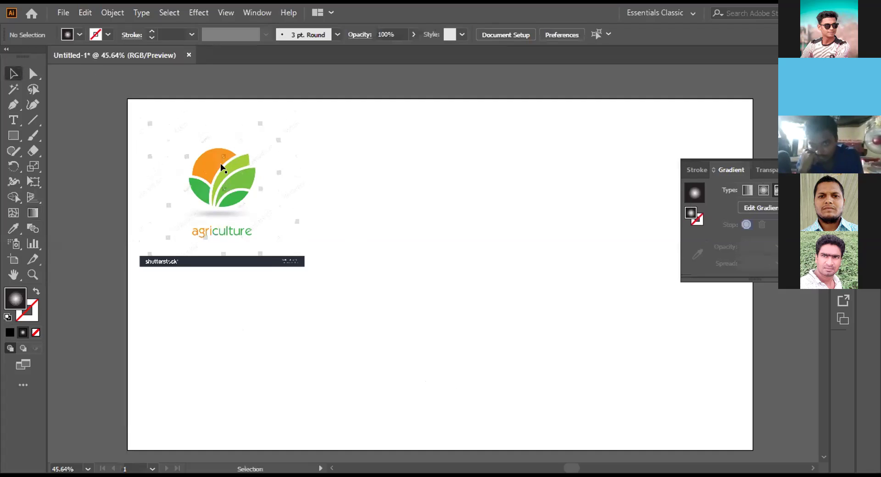
left_click(250, 208)
left_click_drag(297, 265, 628, 423)
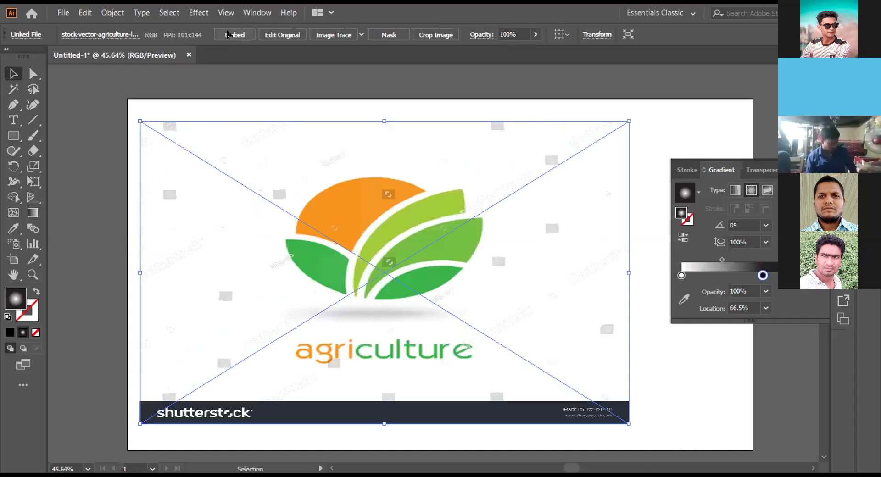
left_click(228, 34)
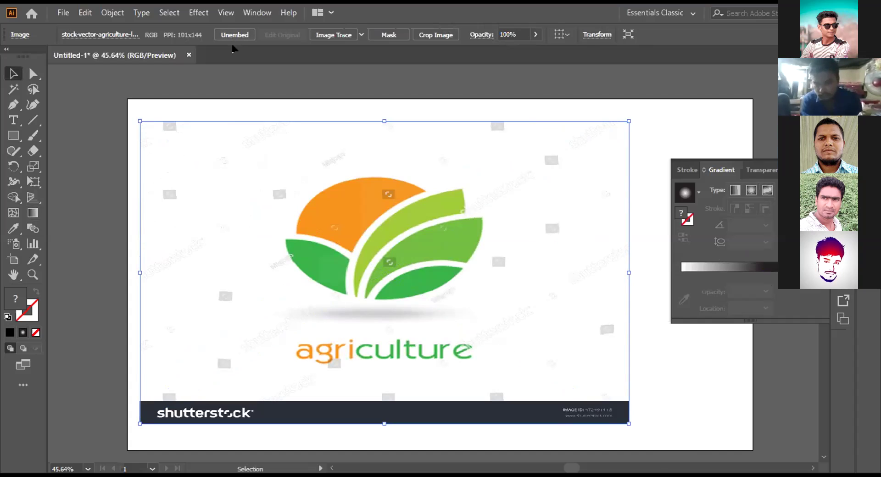
key("ctrl+z")
key("ctrl+z")
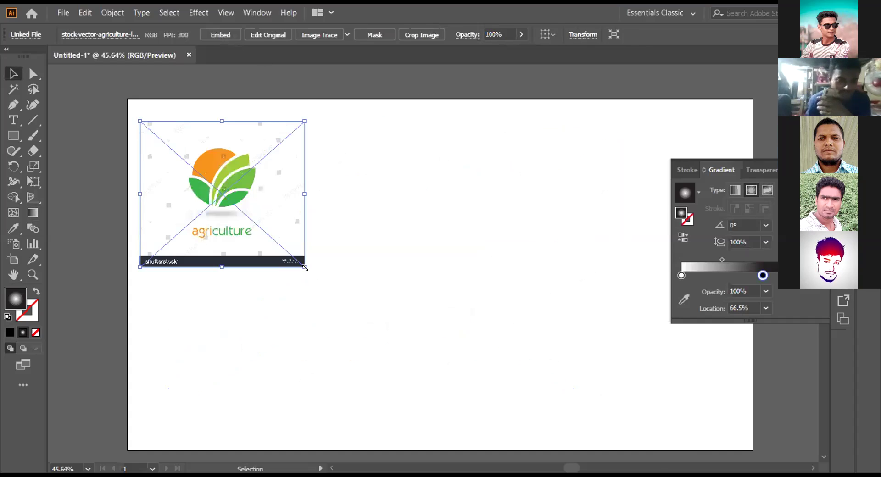
Enlarge the agriculture logo image proportionally, reposition it so the emblem sits mid-artboard, and embed it
left_click_drag(305, 267, 477, 369)
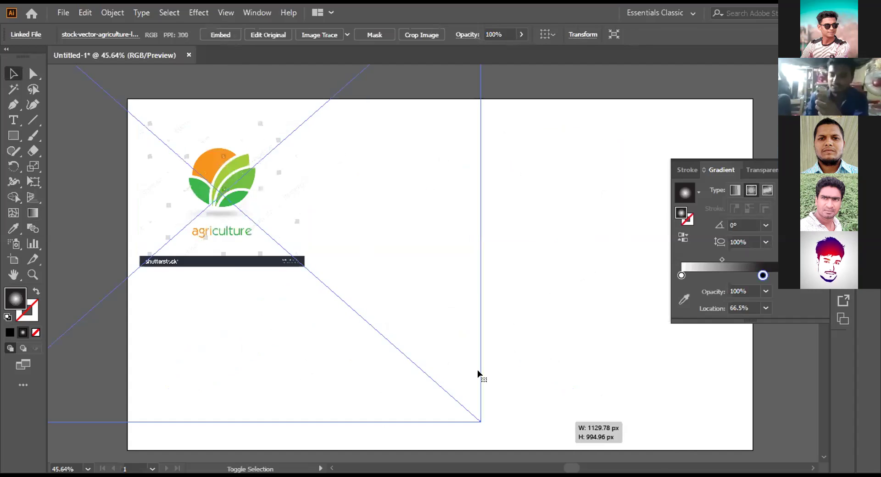
left_click_drag(376, 293, 590, 370)
scroll(576, 370, "down", 1)
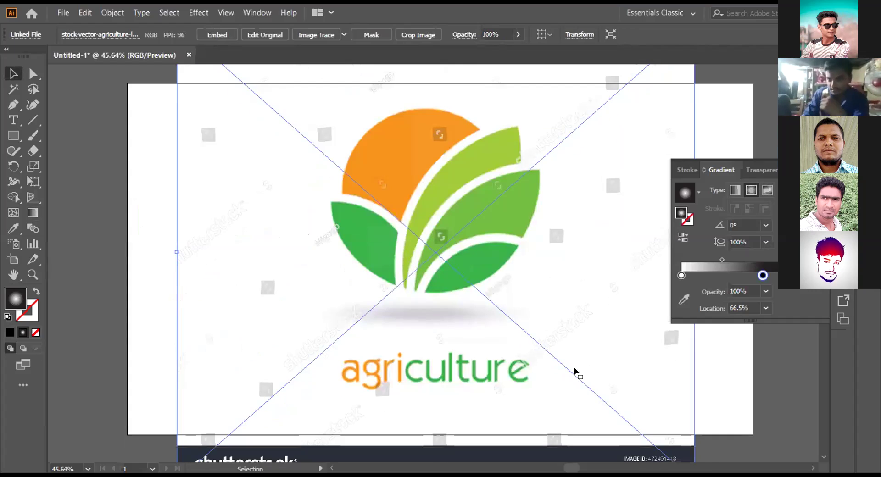
left_click(212, 33)
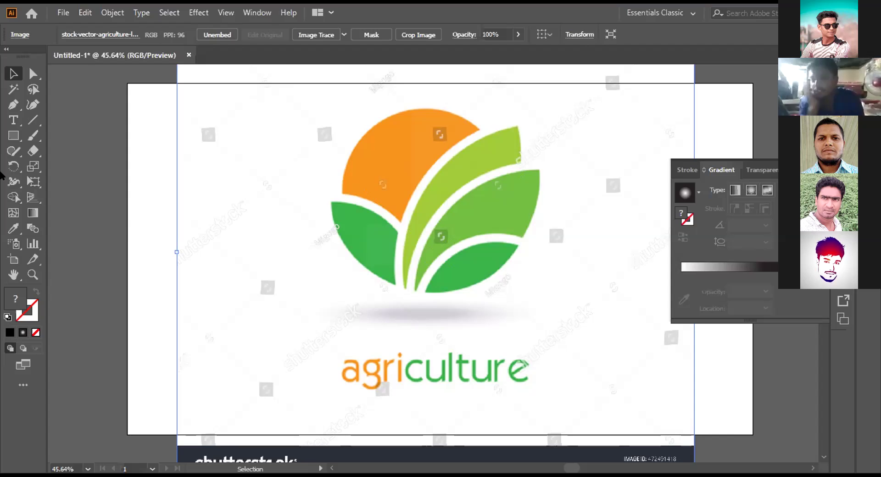
Trace the emblem's left green leaf with the Pen tool as a closed three-point path, one anchor at each tip
left_click(14, 104)
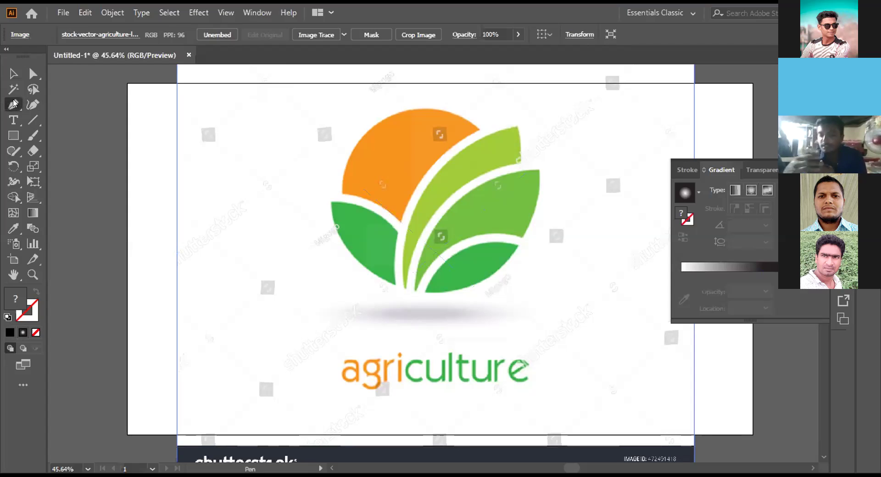
right_click(15, 104)
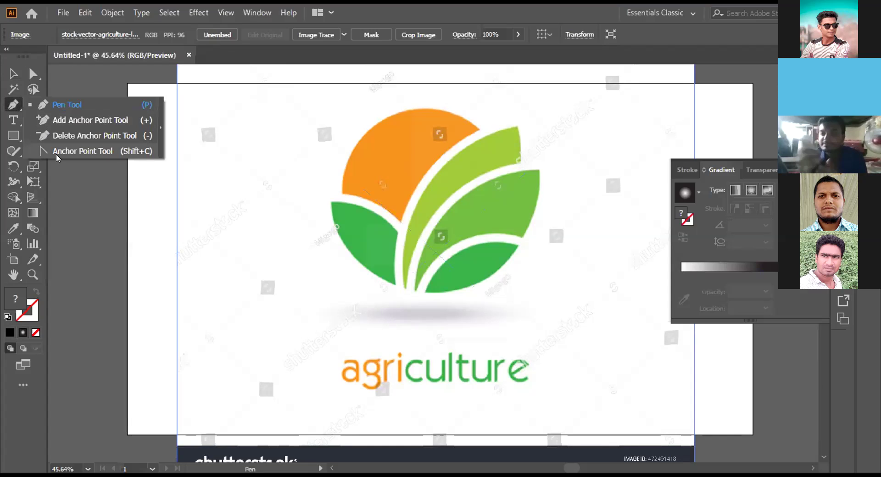
left_click_drag(58, 145, 62, 110)
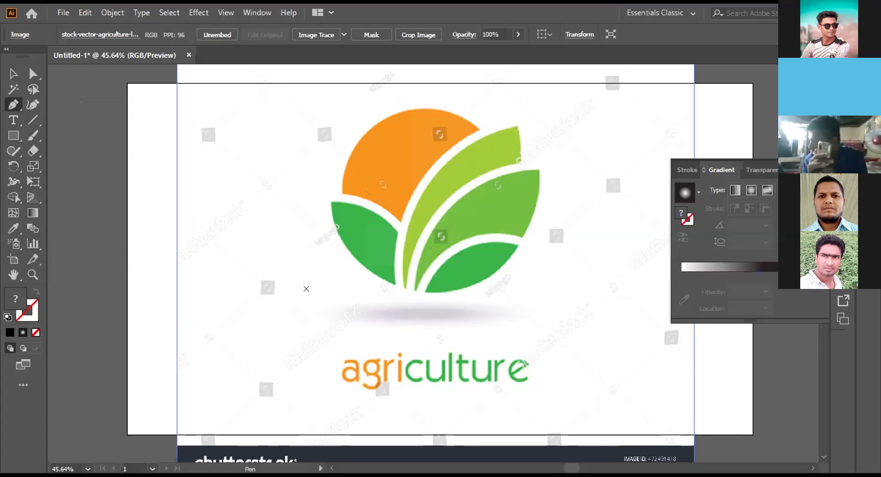
left_click(393, 284)
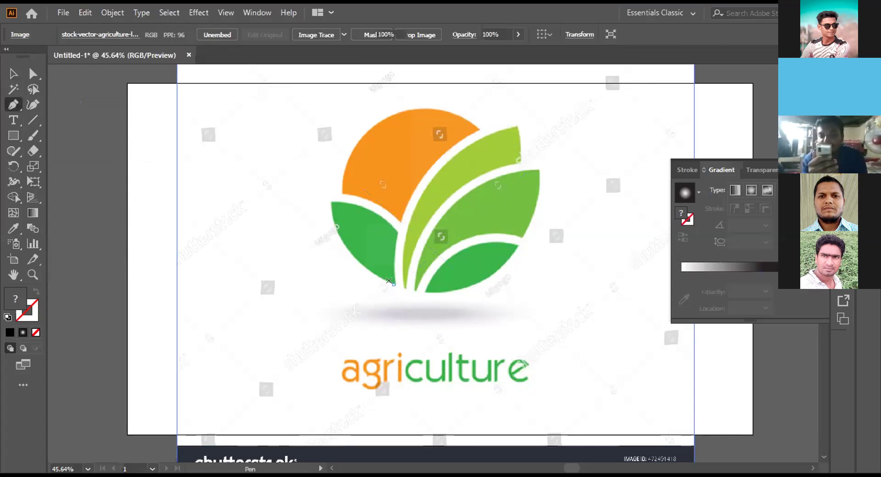
left_click_drag(391, 231, 391, 228)
left_click(391, 228)
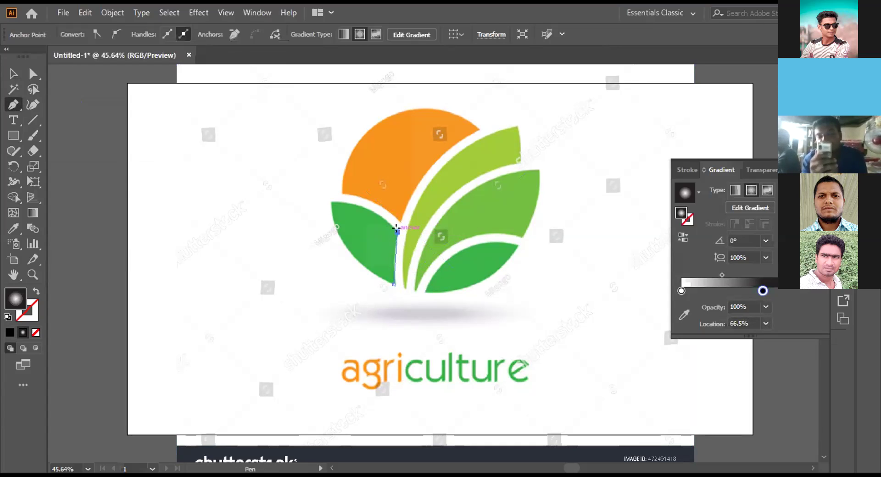
left_click(330, 203)
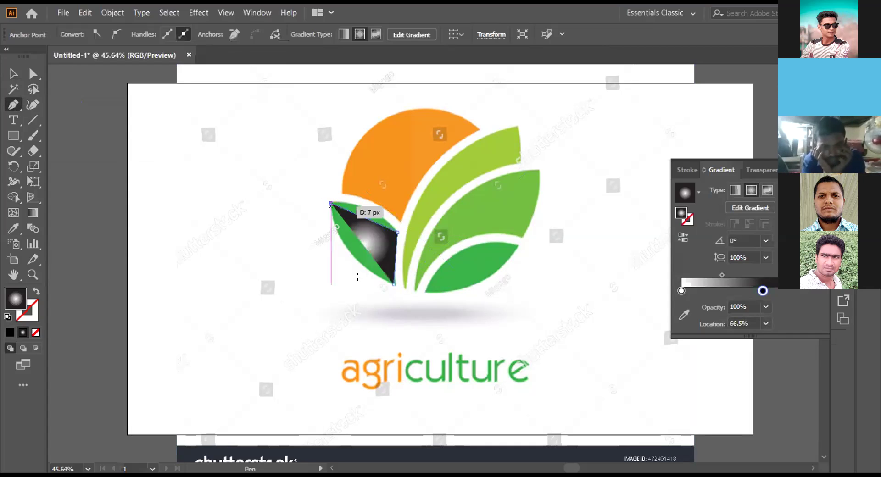
left_click(389, 280)
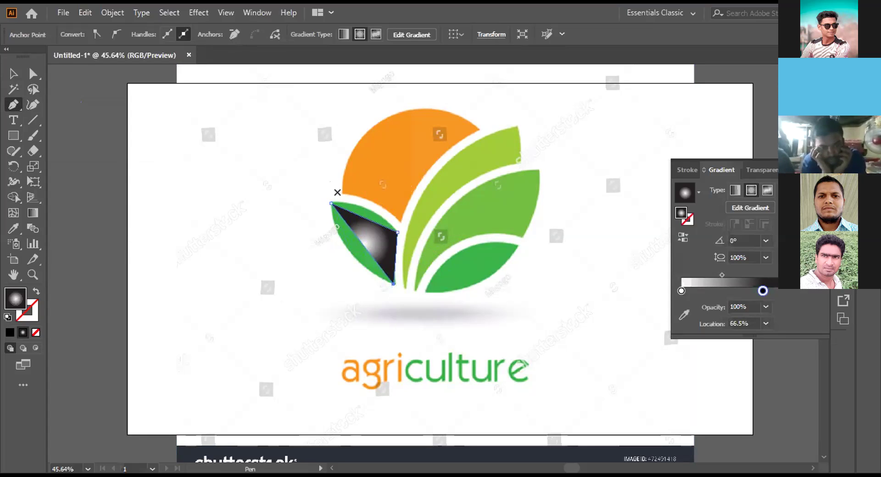
Trace the emblem's orange sun with the Pen tool as a closed three-point path, one anchor at each corner
left_click(342, 189)
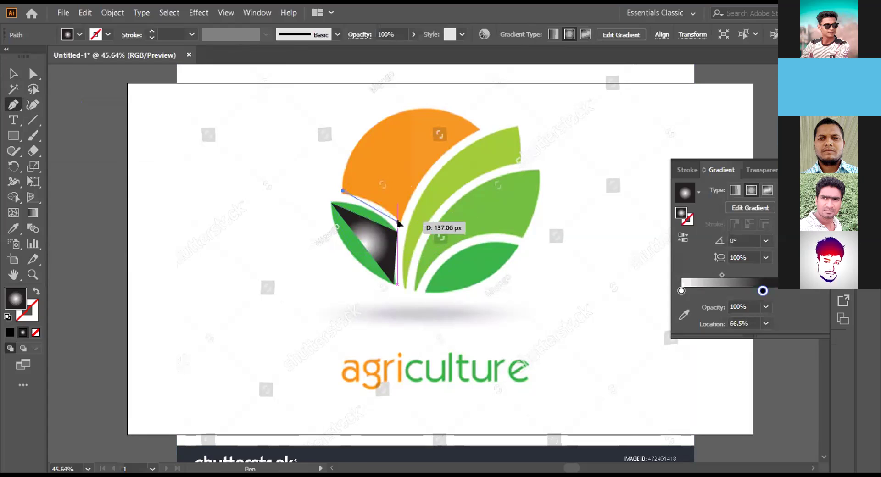
left_click(400, 220)
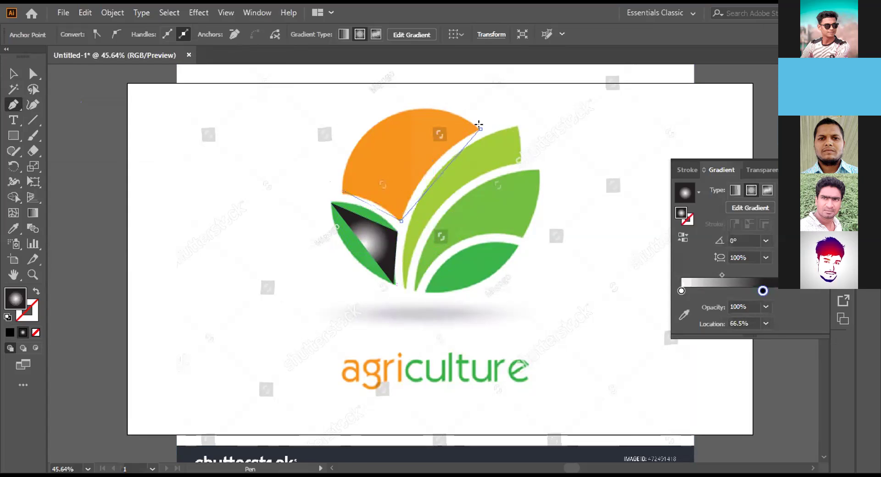
left_click(480, 128)
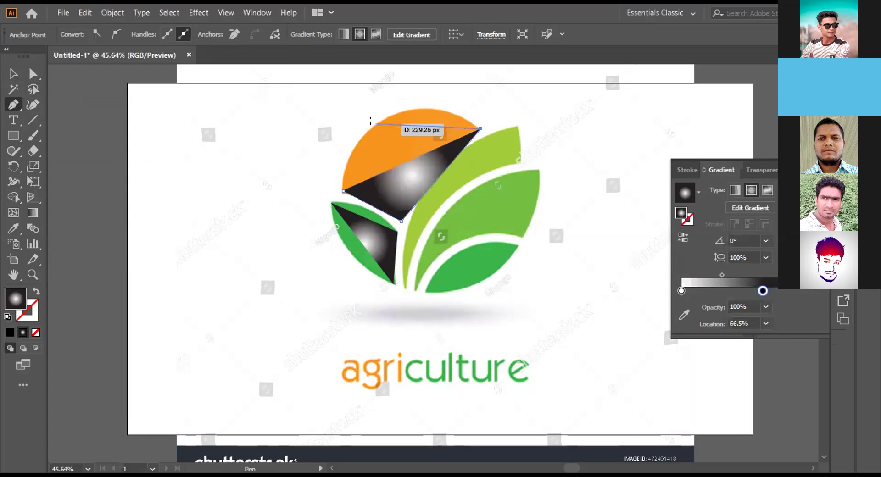
left_click(342, 191)
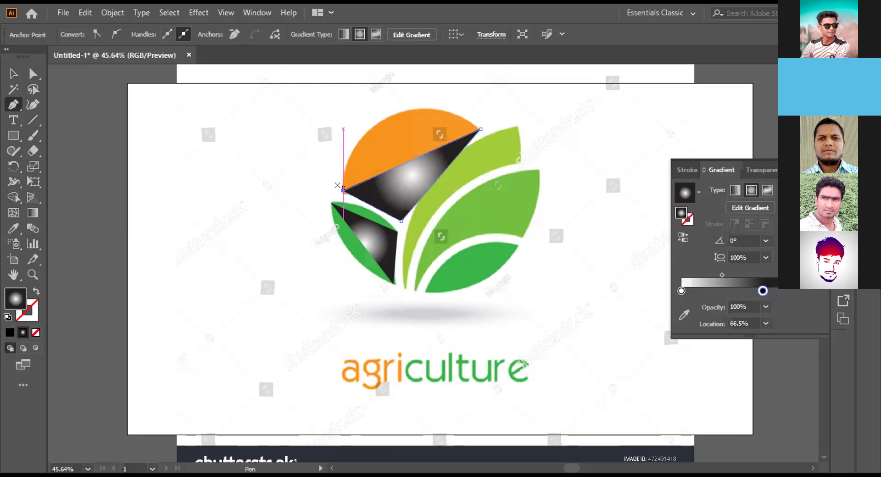
Trace the light green upper leaf as a closed three-point path and swap its fill and stroke so it is outlined only
left_click(516, 129)
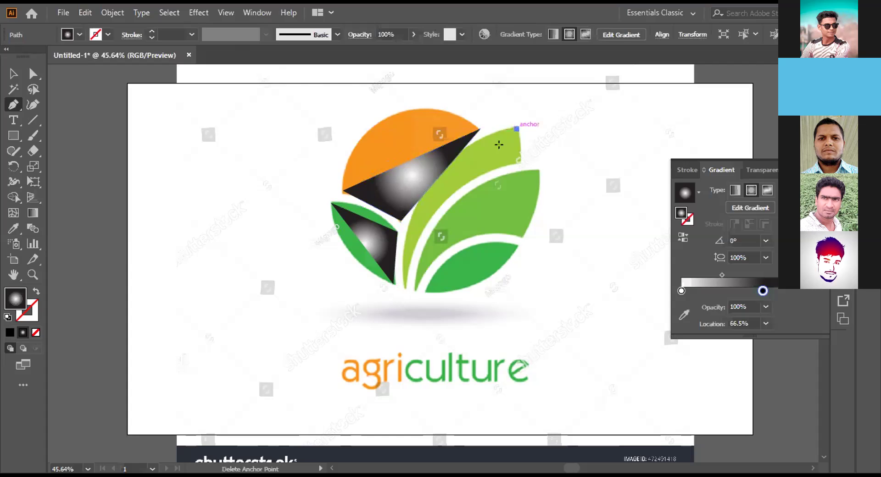
left_click(402, 286)
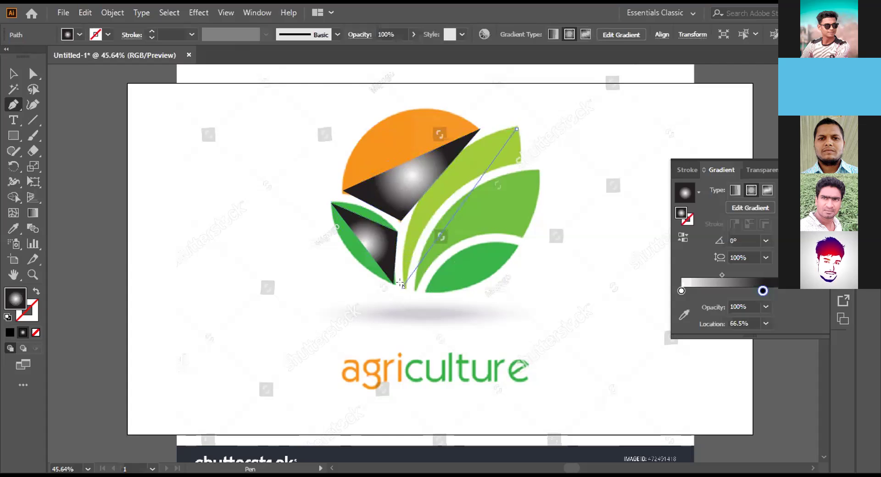
left_click(521, 160)
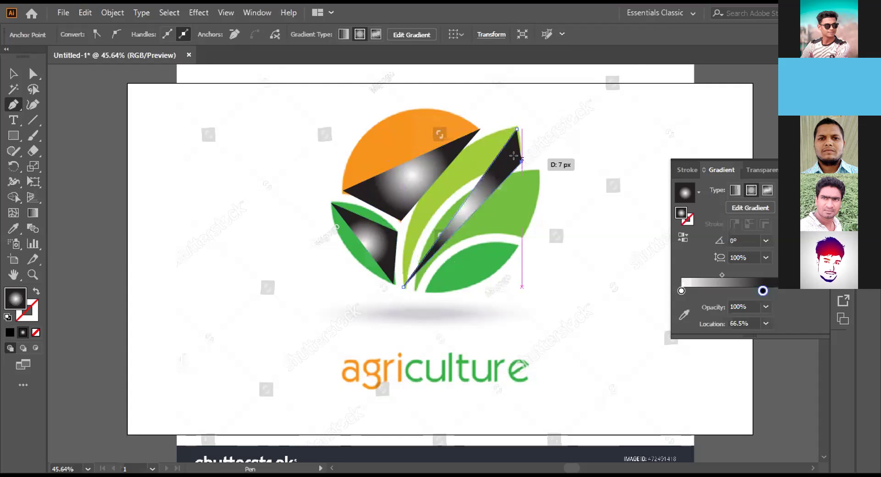
left_click(511, 124)
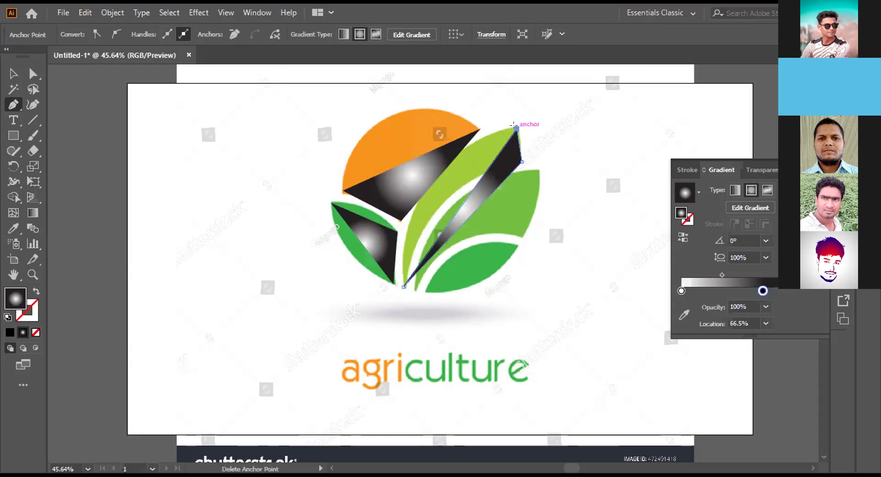
left_click(33, 290)
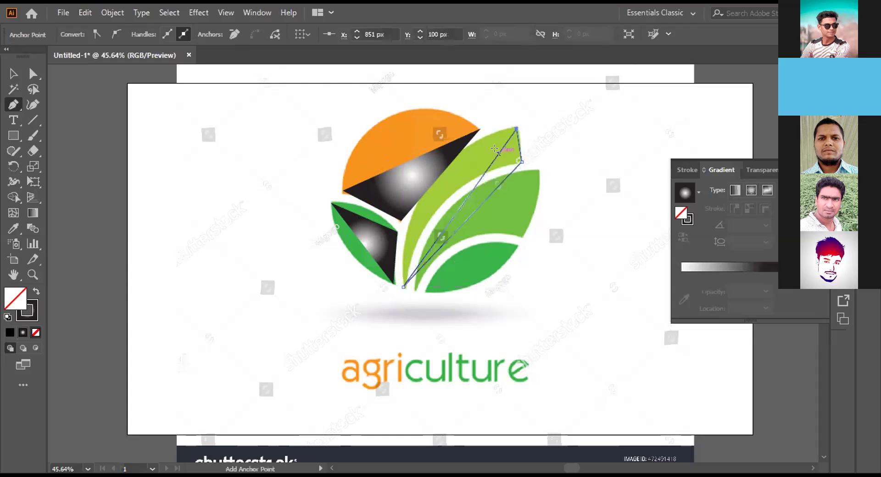
left_click(416, 165)
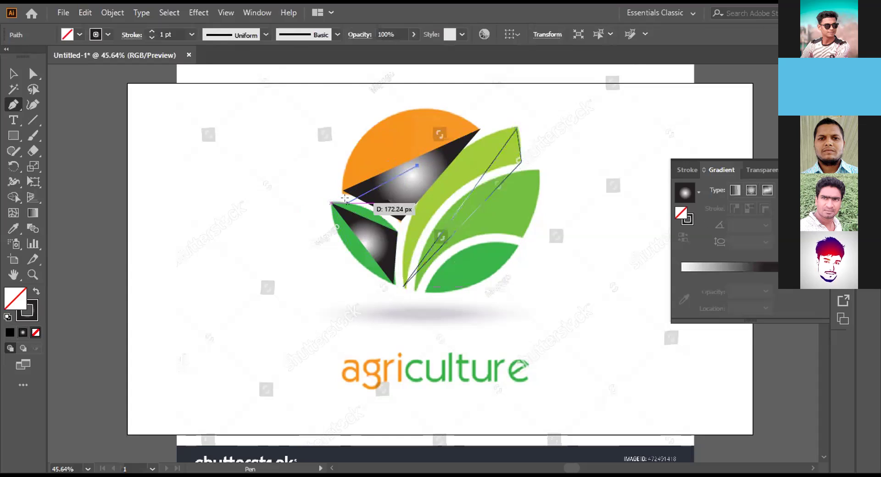
left_click(824, 164)
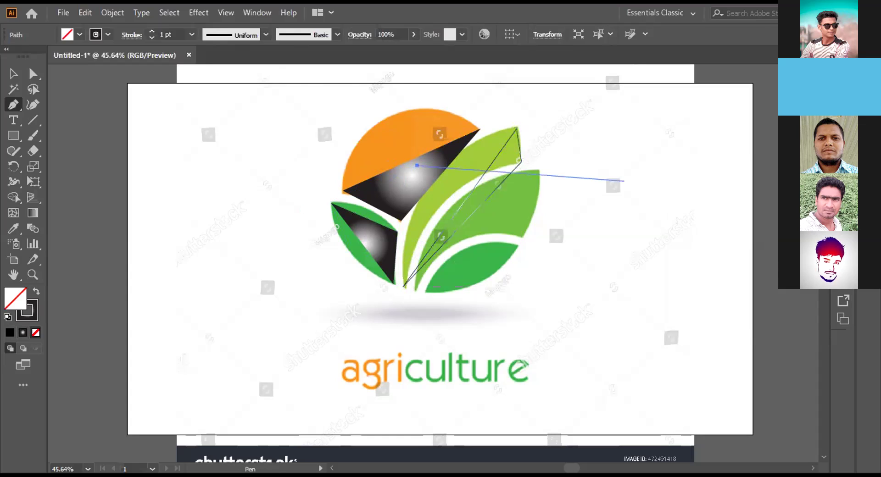
left_click(14, 74)
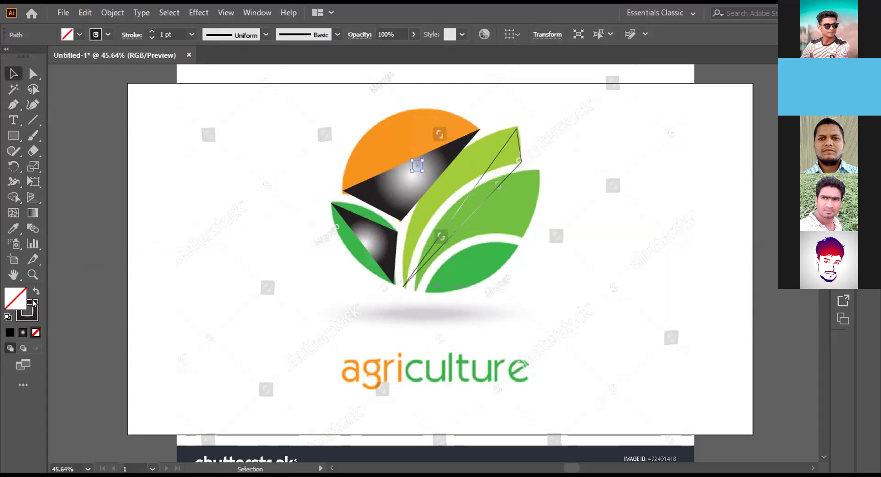
Try to reposition the agriculture logo image beneath the traced paths, undo the moves and clear the selection
left_click_drag(282, 174, 244, 188)
left_click_drag(311, 137, 339, 172)
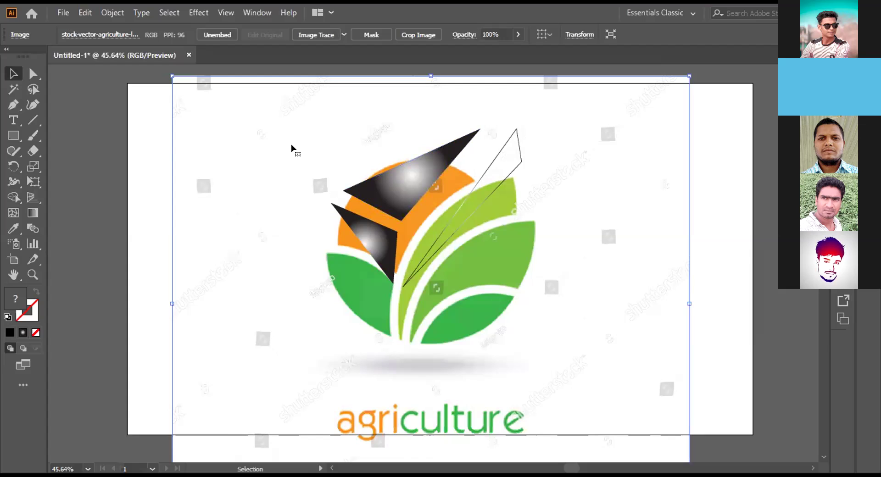
key("ctrl+z")
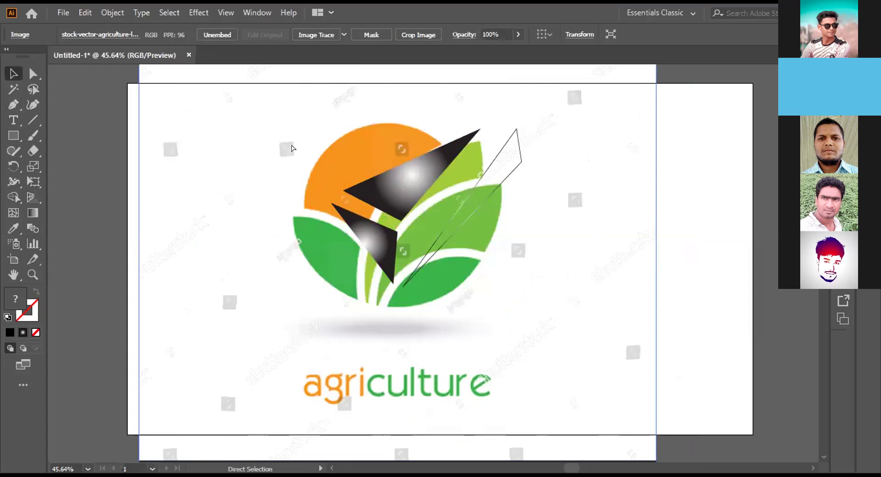
key("ctrl+z")
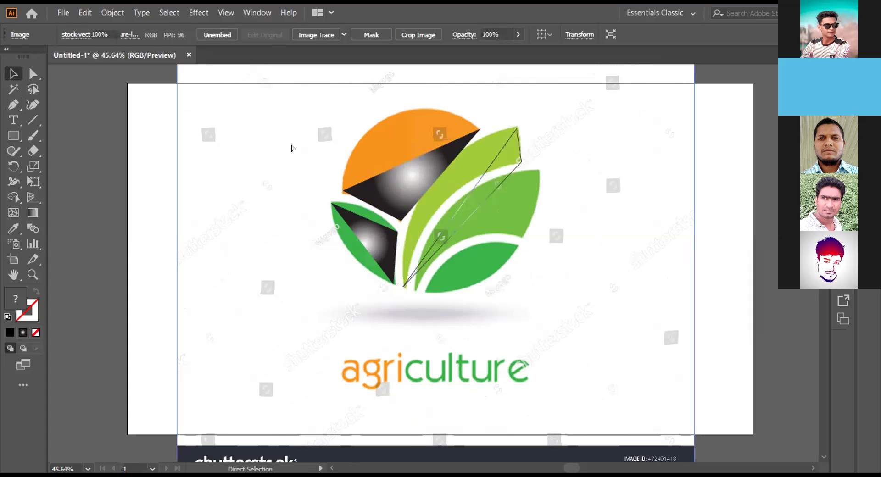
key("ctrl+z")
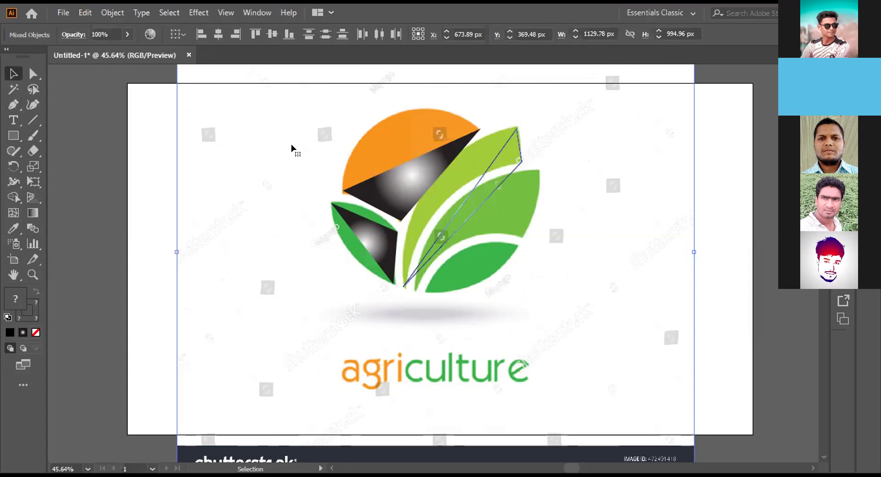
key("ctrl+shift+a")
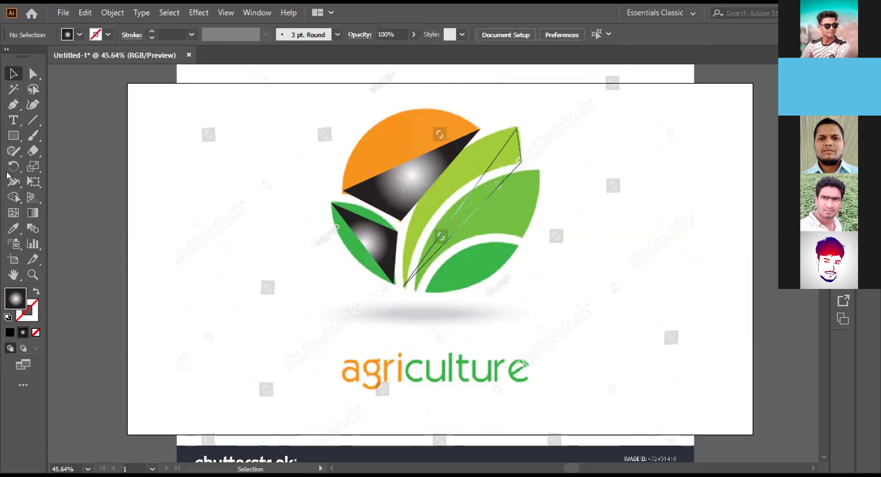
Trace the middle green leaf with the Pen tool as a closed three-point path from its base to its two outer corners
left_click(13, 105)
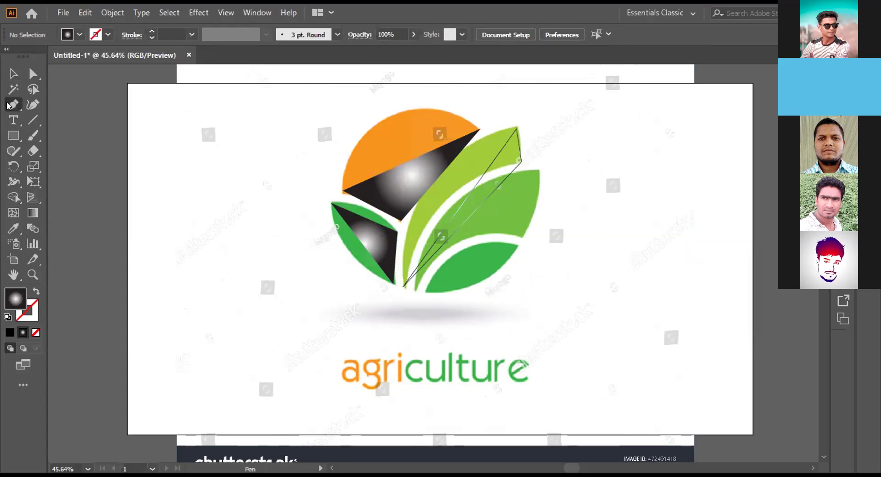
left_click(415, 290)
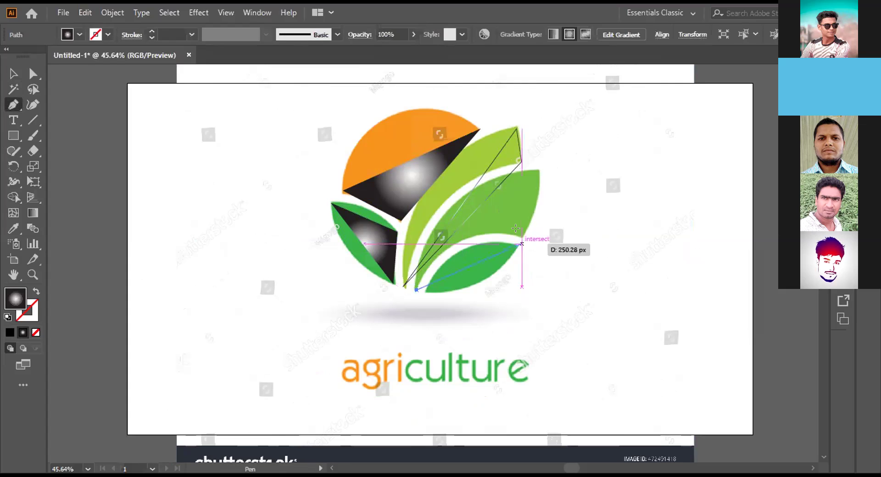
left_click(521, 236)
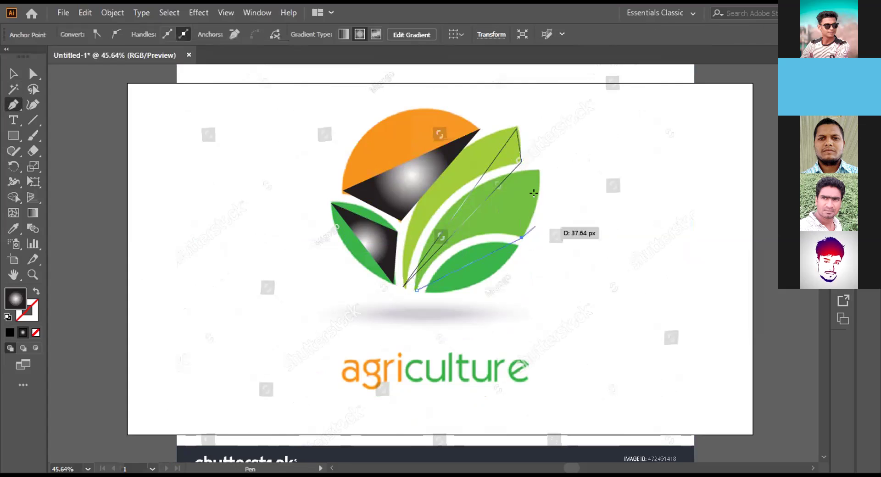
left_click(540, 171)
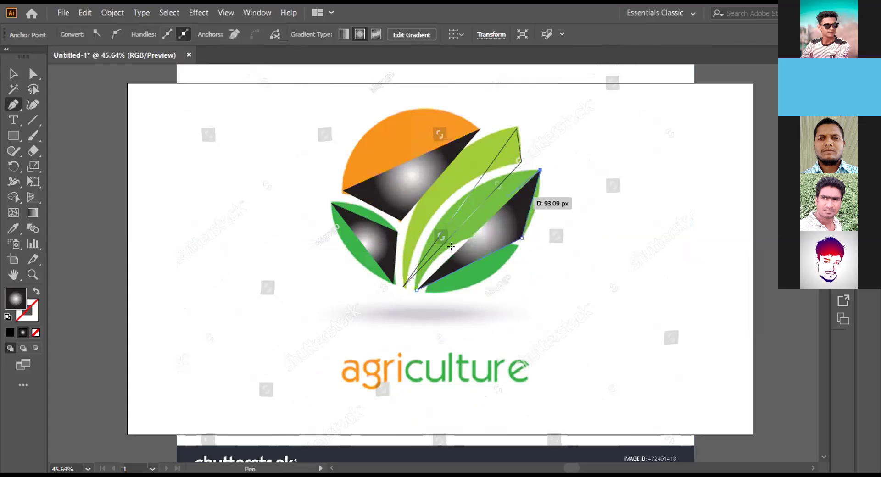
left_click(416, 288)
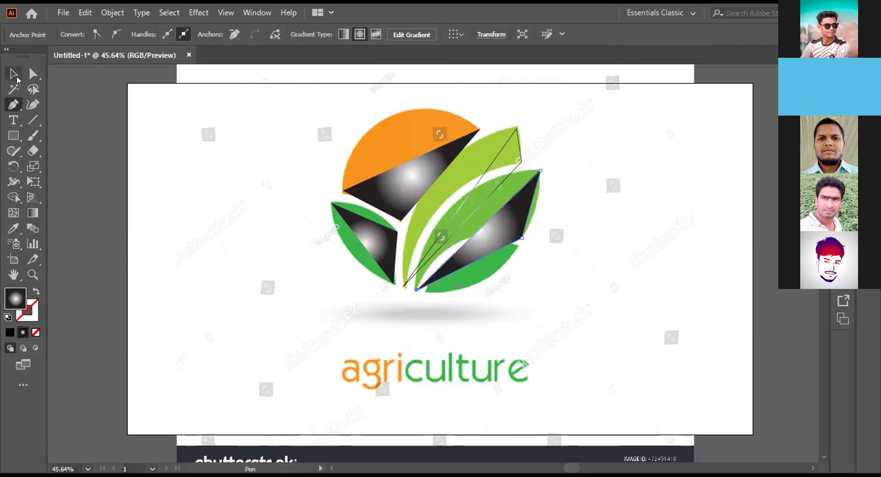
Select the orange sun's traced path and swap its fill and stroke so the reference shows through
left_click(30, 74)
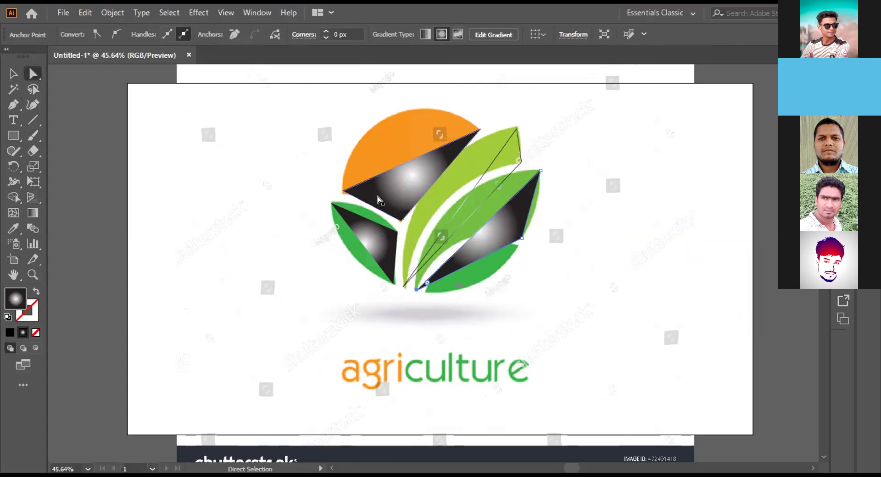
left_click(404, 161)
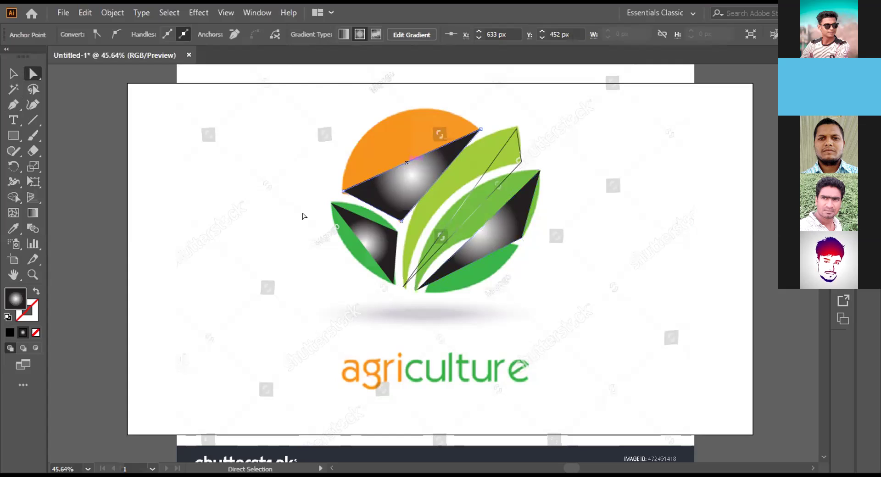
left_click(35, 290)
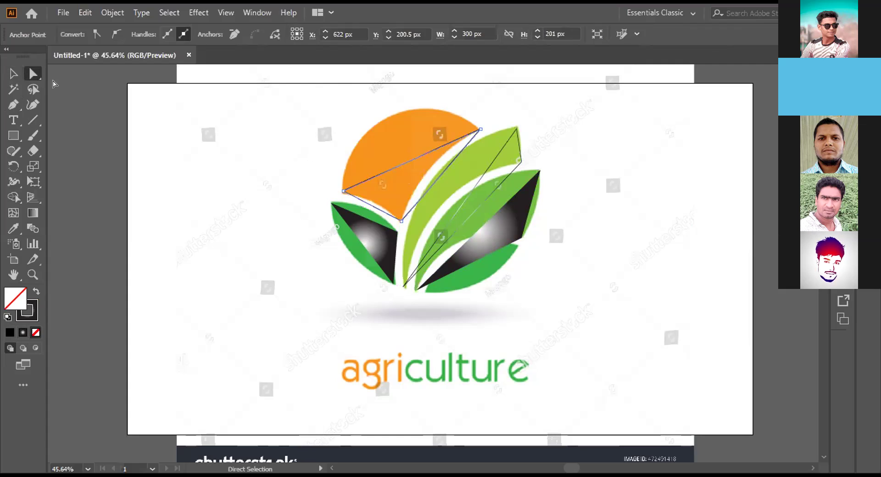
Bend the sun path's three straight segments with the Anchor Point tool to follow the orange shape's curved edges
left_click(12, 104)
left_click_drag(43, 113, 83, 150)
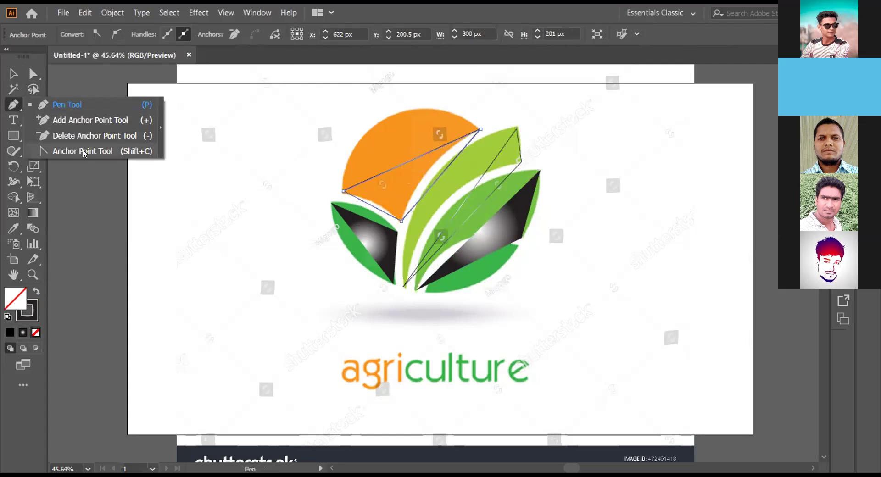
left_click(83, 152)
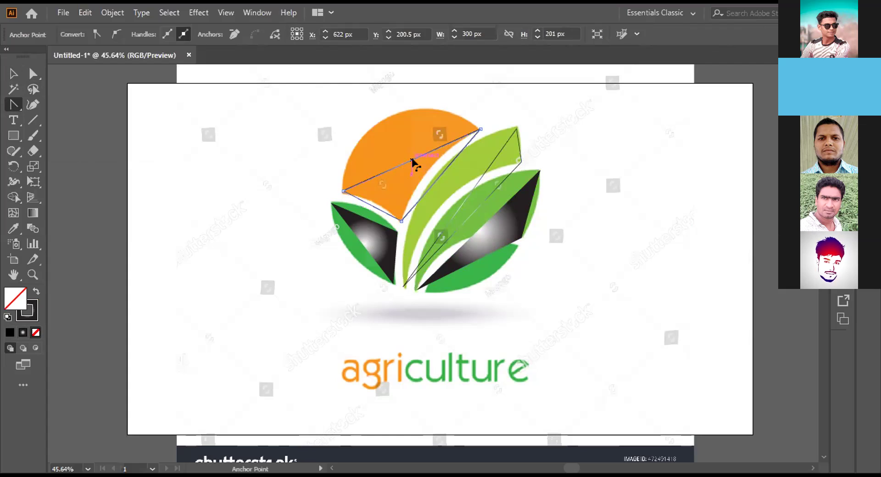
left_click_drag(410, 161, 340, 122)
left_click_drag(405, 91, 412, 83)
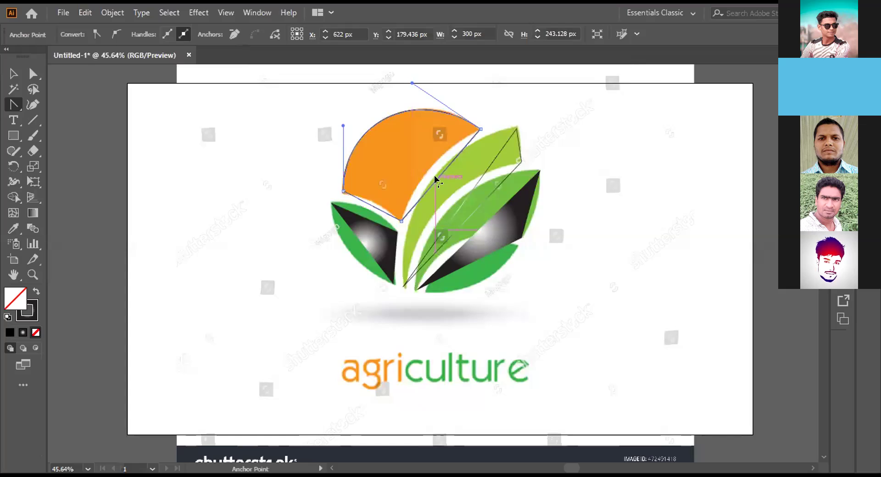
left_click_drag(434, 175, 426, 172)
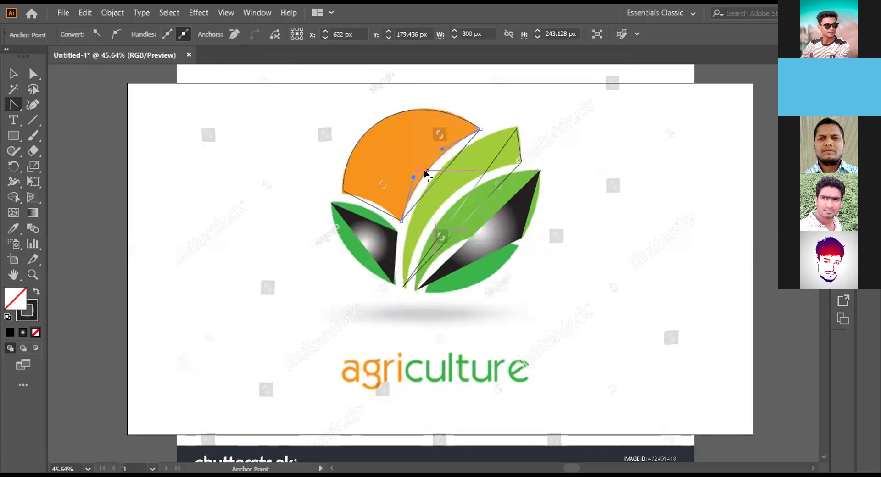
left_click_drag(424, 171, 424, 171)
left_click_drag(373, 205, 375, 201)
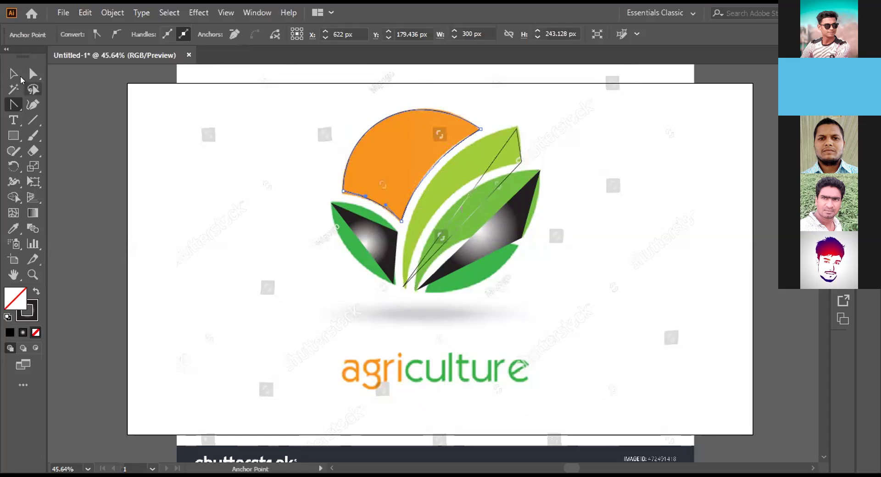
Select the light green leaf's path and curve its upper edge with the Curvature tool to follow the reference
left_click(21, 74)
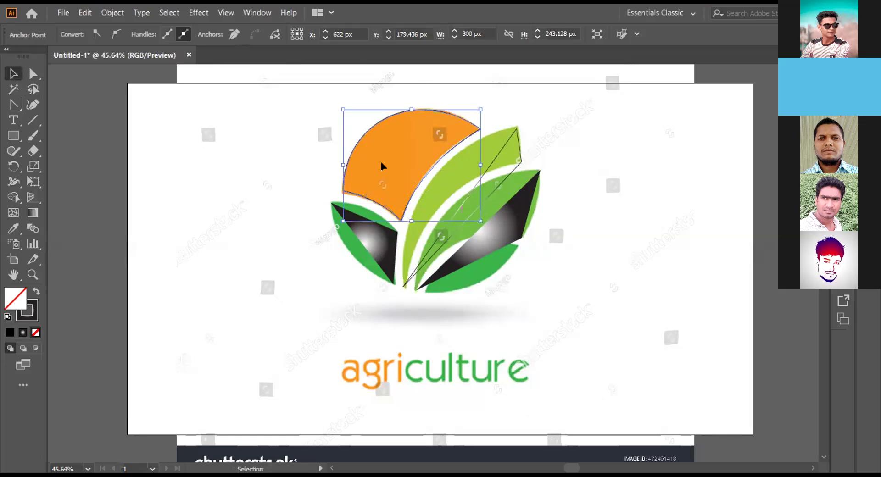
left_click(485, 183)
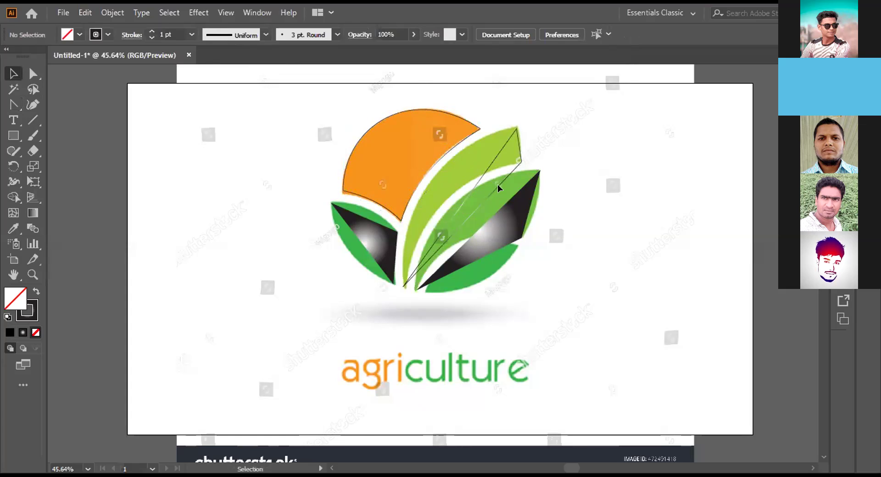
key("ctrl")
key("alt")
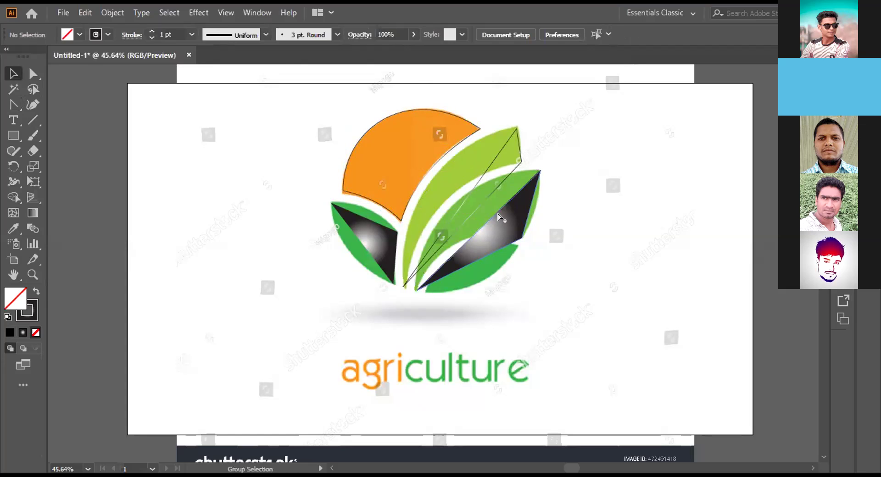
left_click(497, 214, "ctrl+alt")
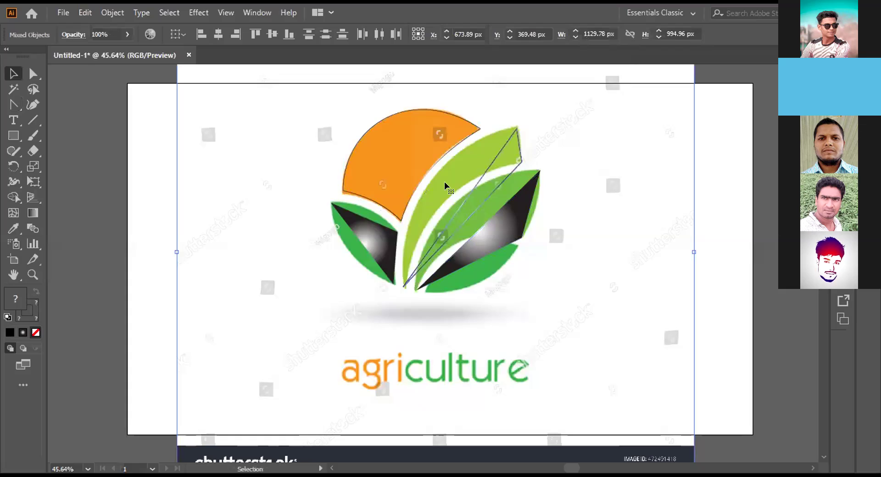
left_click(465, 192)
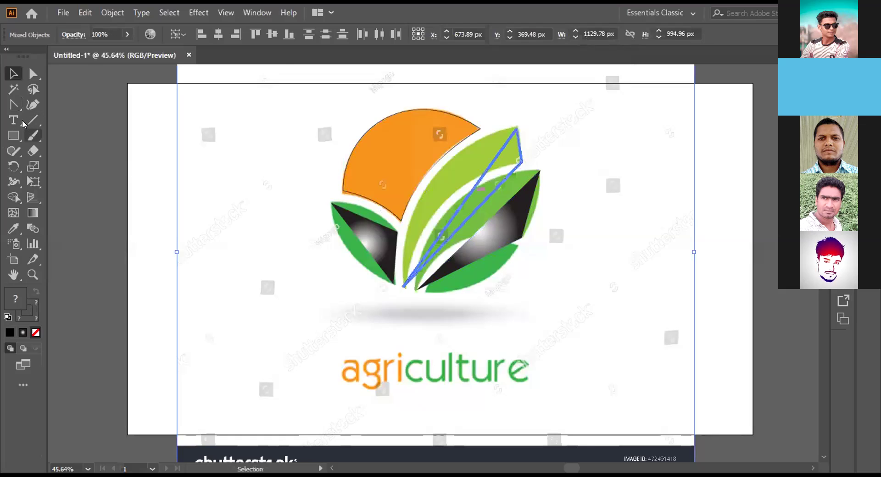
left_click(33, 106)
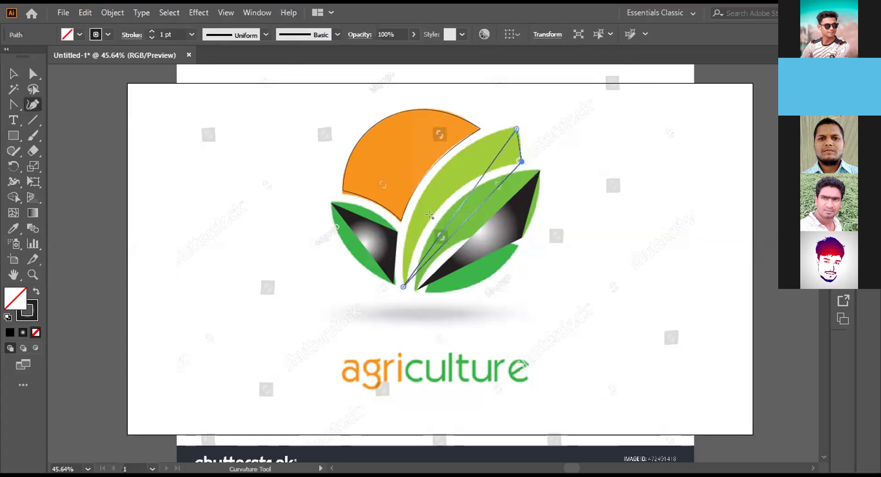
left_click_drag(463, 201, 431, 165)
left_click_drag(431, 164, 432, 165)
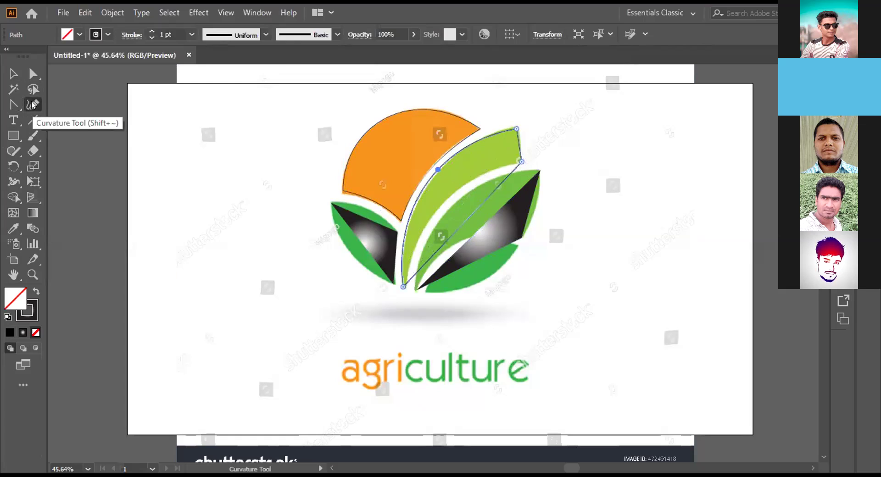
Bend the light green leaf's lower edge with the Anchor Point tool and adjust its handle to match the reference
key("v")
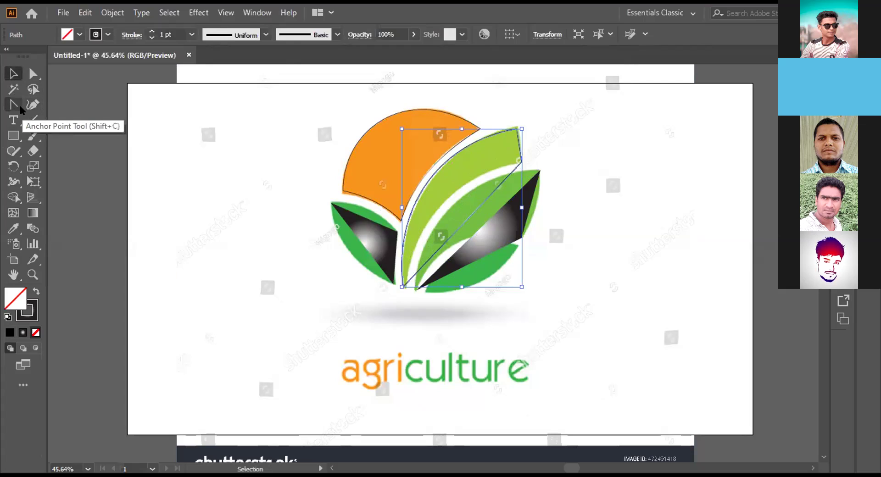
left_click_drag(20, 106, 56, 150)
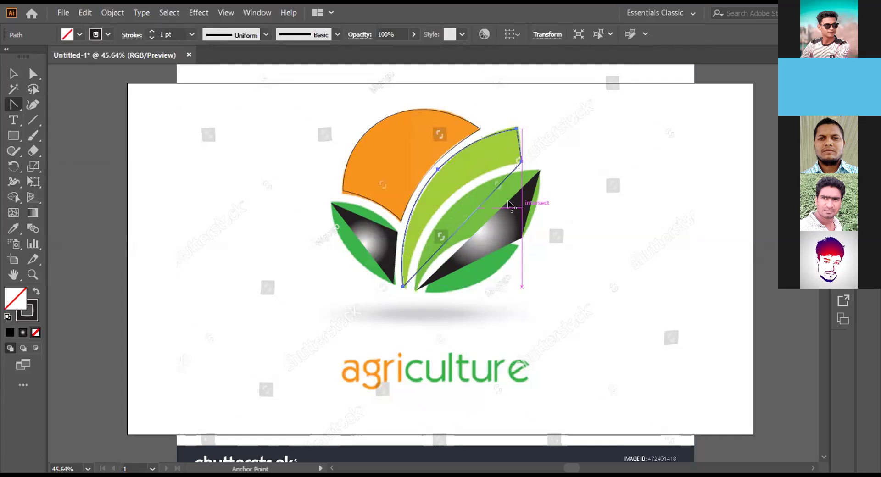
left_click_drag(474, 212, 456, 188)
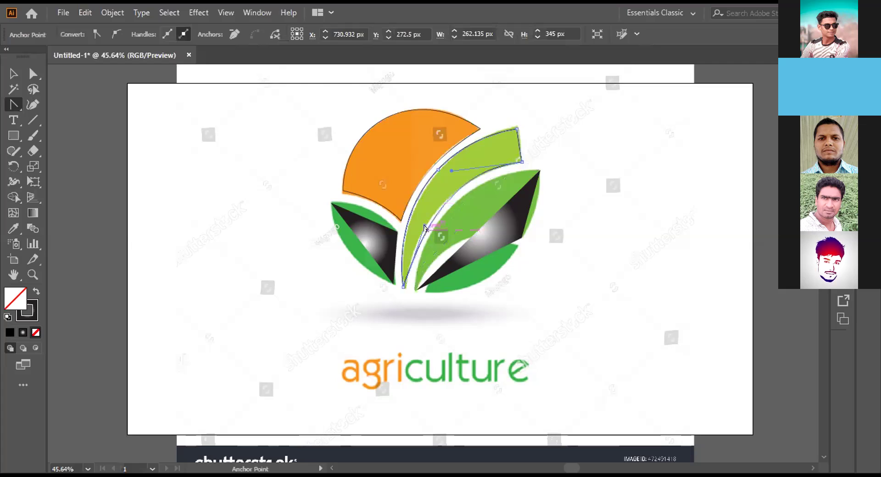
left_click_drag(422, 224, 406, 238)
Try to adjust the anchor midway along the light green leaf's upper edge and undo the change
left_click_drag(436, 169, 433, 169)
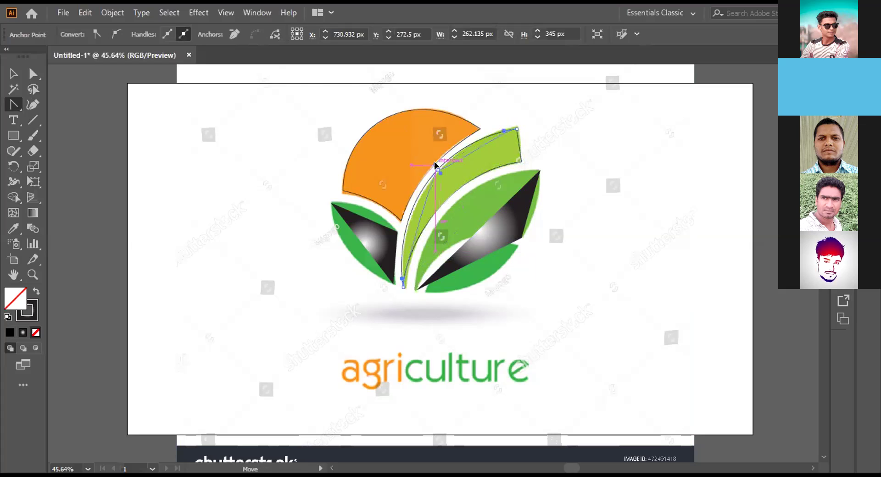
left_click(437, 168)
key("ctrl+z")
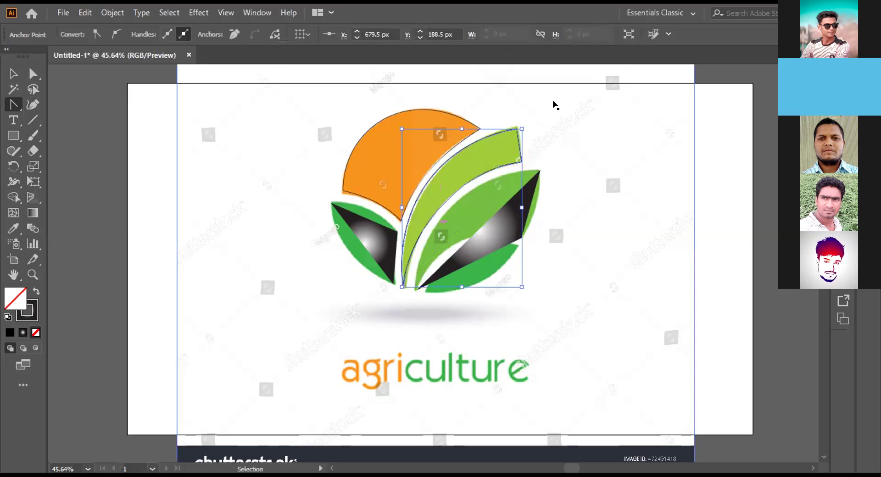
Select the middle green leaf's gradient-filled path and swap its fill and stroke so the reference shows through
left_click(13, 73)
left_click(498, 227)
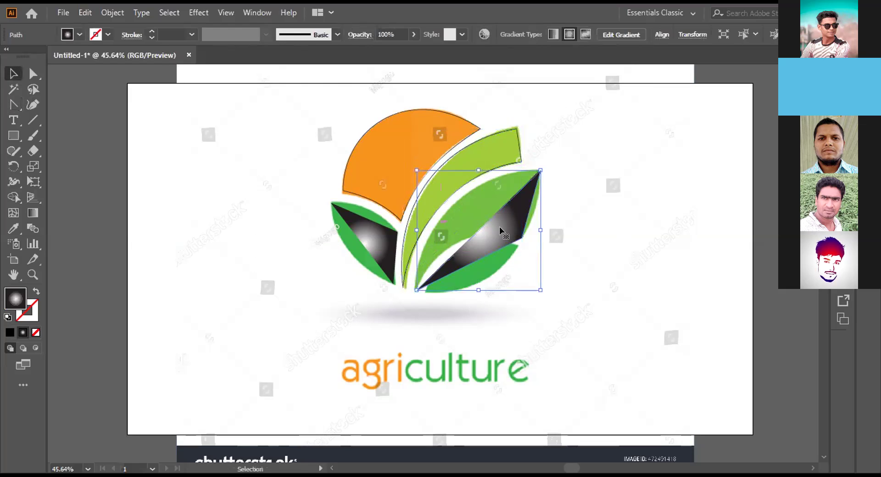
left_click(7, 109)
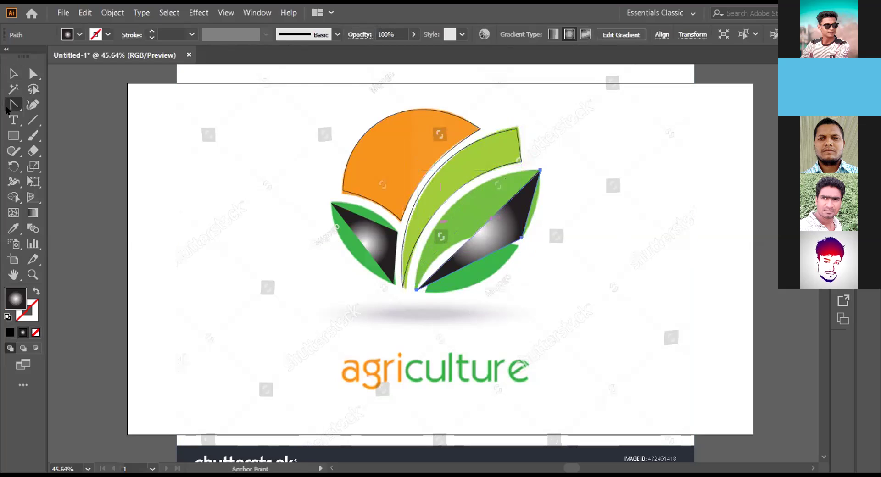
right_click(7, 109)
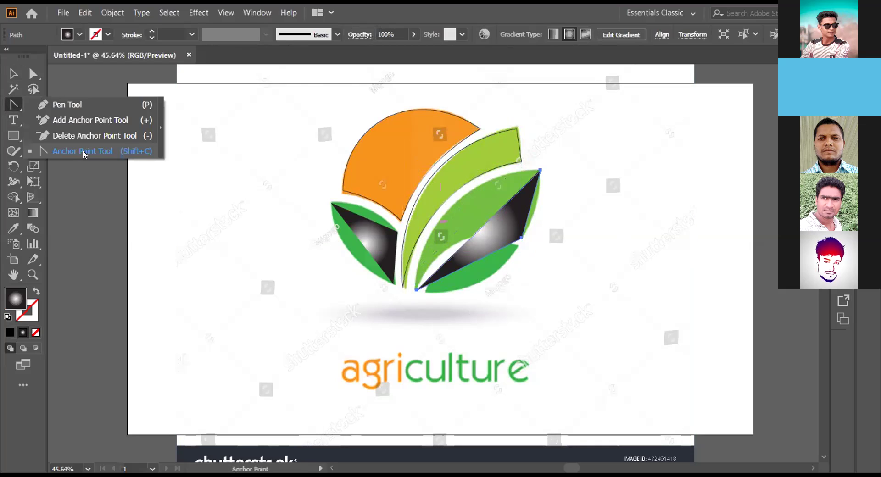
left_click(128, 156)
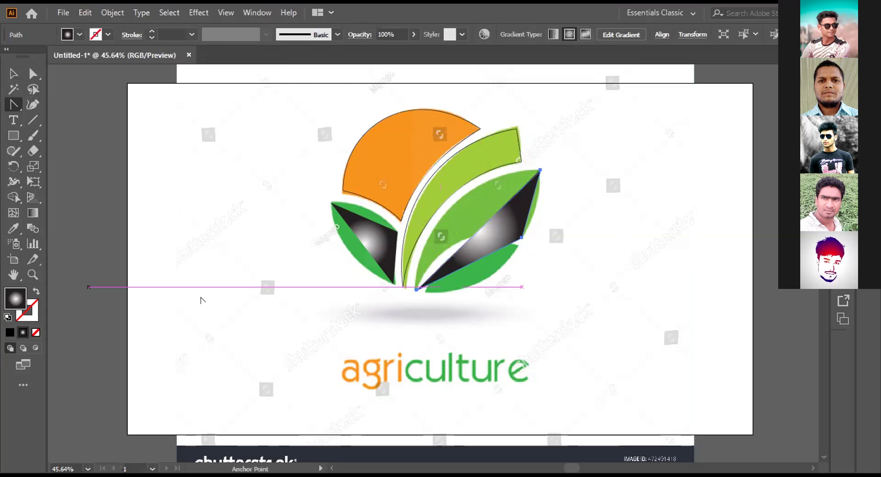
left_click(30, 287)
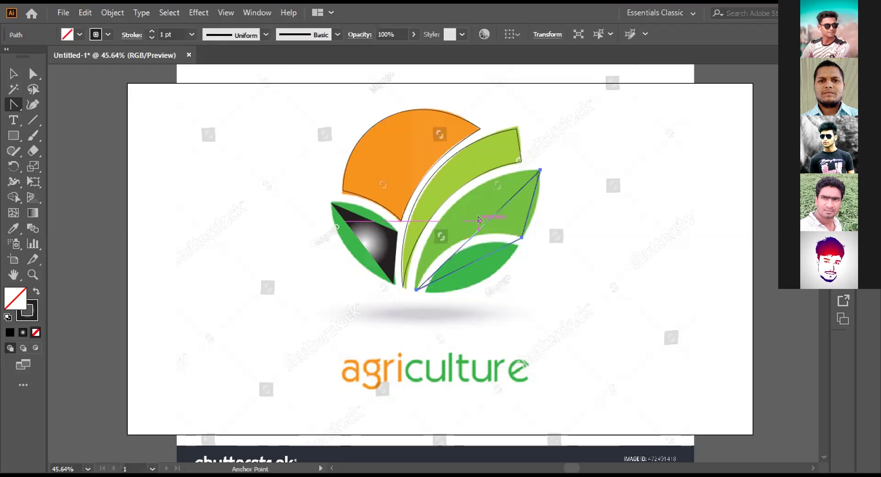
Bend the middle green leaf path's three straight segments with the Anchor Point tool and adjust the handles to match the leaf
left_click_drag(484, 221, 455, 195)
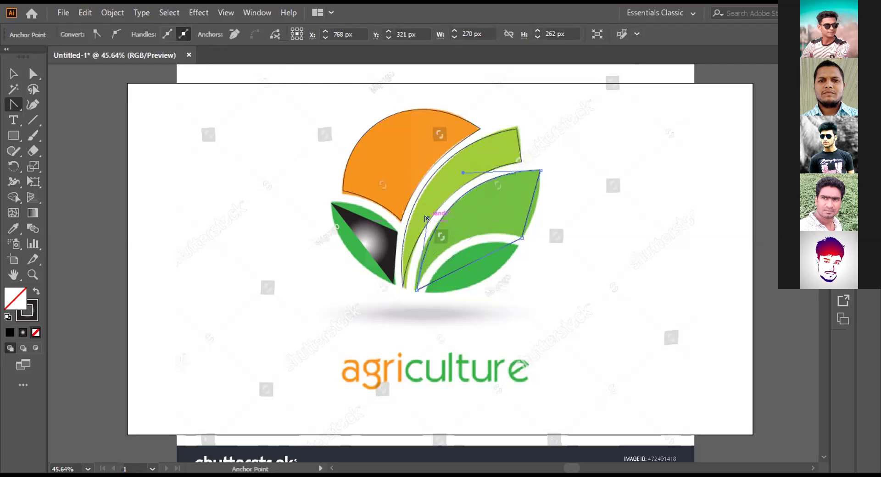
mouse_move(419, 218)
left_mouse_down()
mouse_move(417, 206)
mouse_move(421, 221)
left_mouse_up()
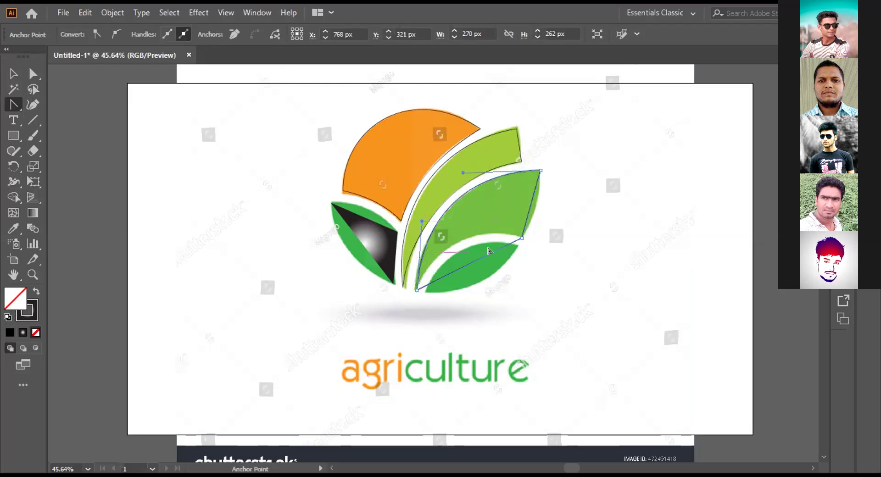
left_click_drag(486, 247, 435, 259)
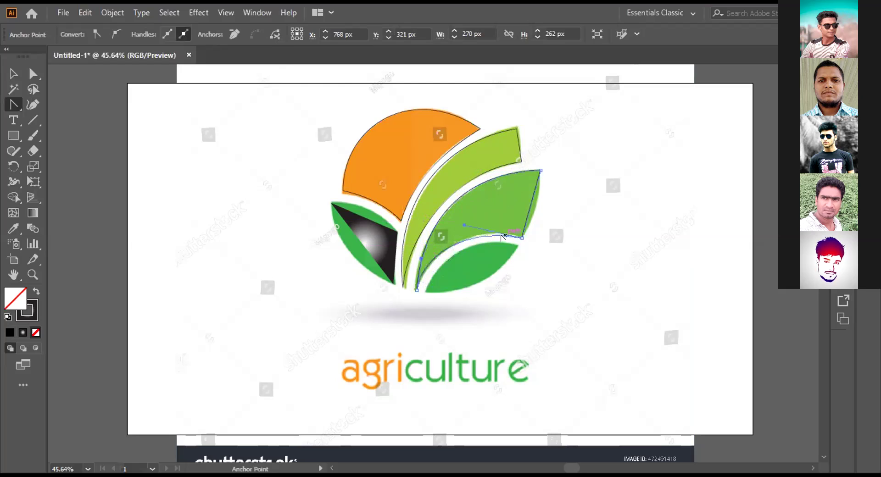
left_click_drag(459, 215, 467, 216)
left_click_drag(527, 203, 532, 210)
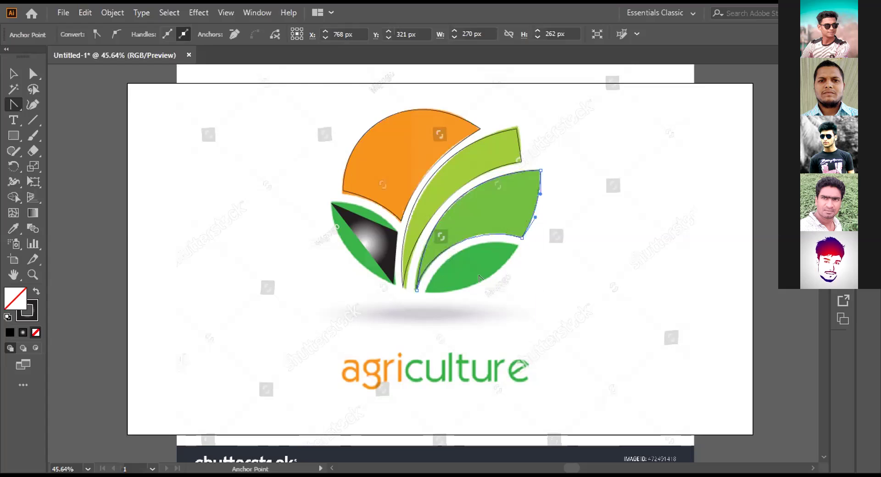
Swap the fill and stroke of the small dark green leaf's path beneath the sun and bend its edges to match the reference
left_click(13, 73)
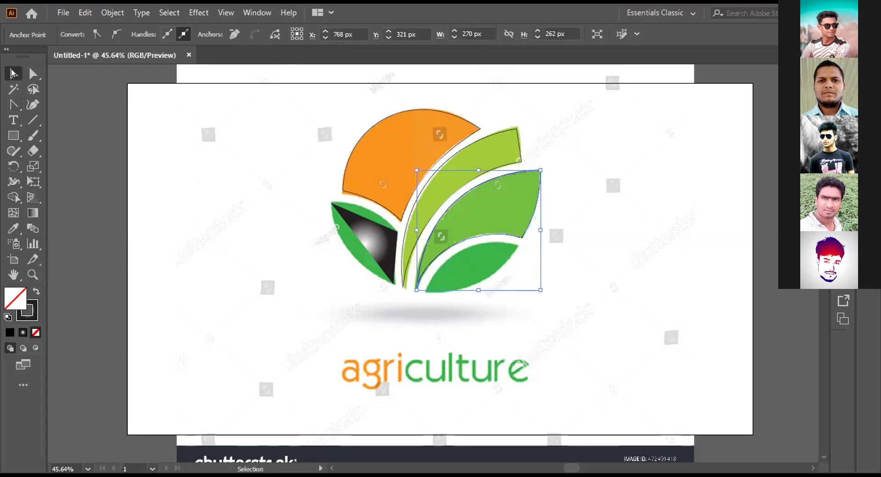
left_click(372, 240)
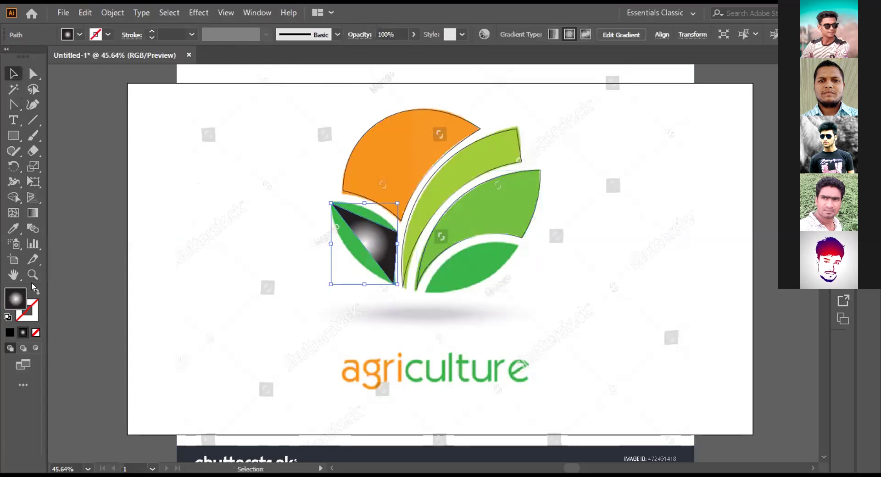
left_click(36, 291)
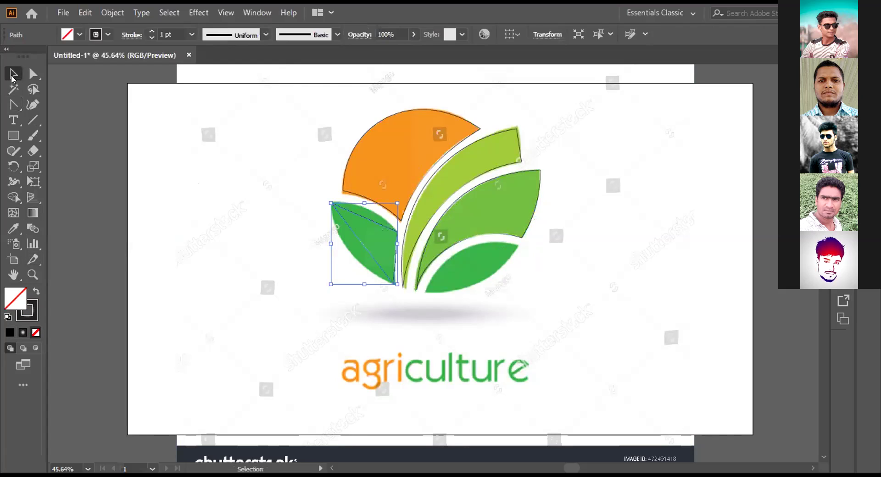
left_click(14, 105)
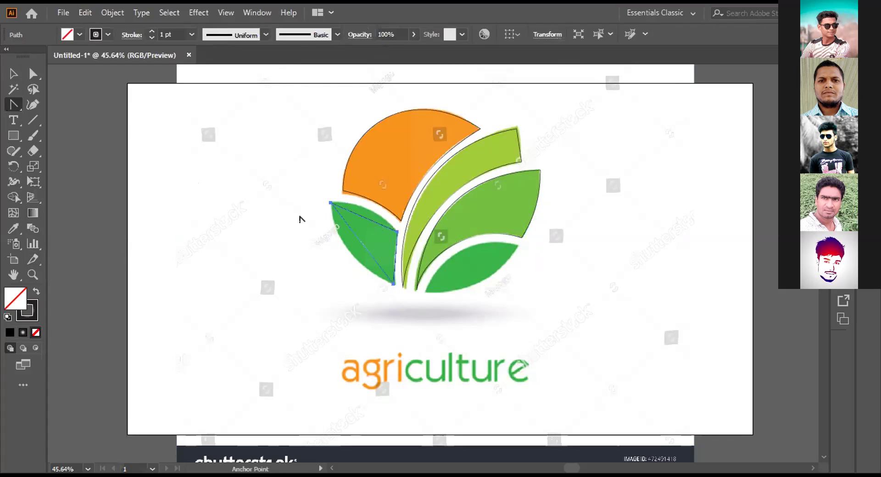
left_click_drag(356, 246, 364, 209)
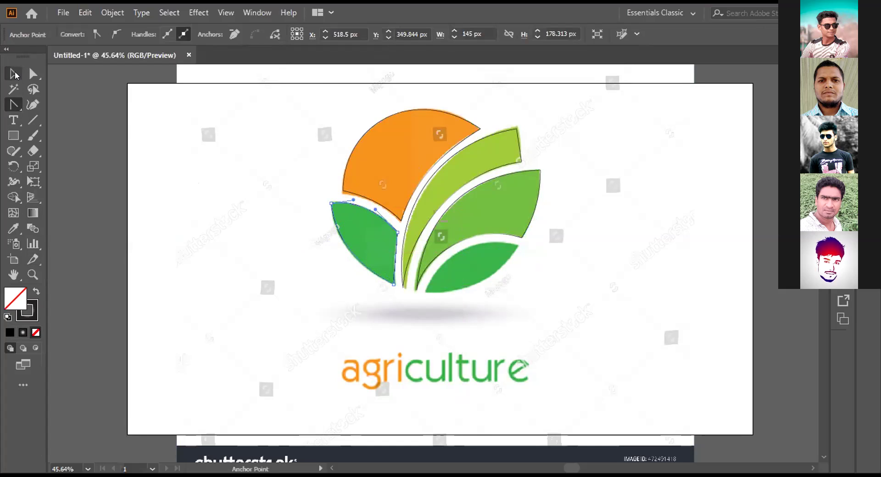
Trace the lowest dark green leaf with the Pen tool as a closed two-point path between its base and outer tip
left_click_drag(13, 104, 55, 110)
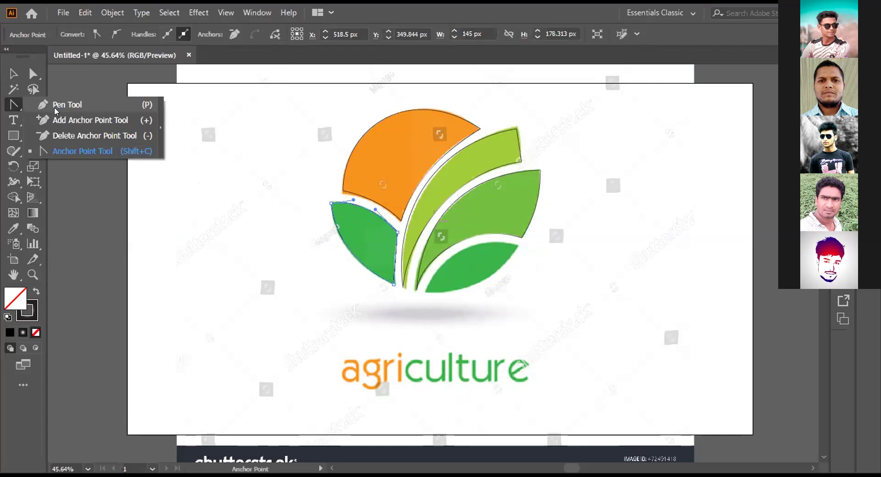
left_click(55, 110)
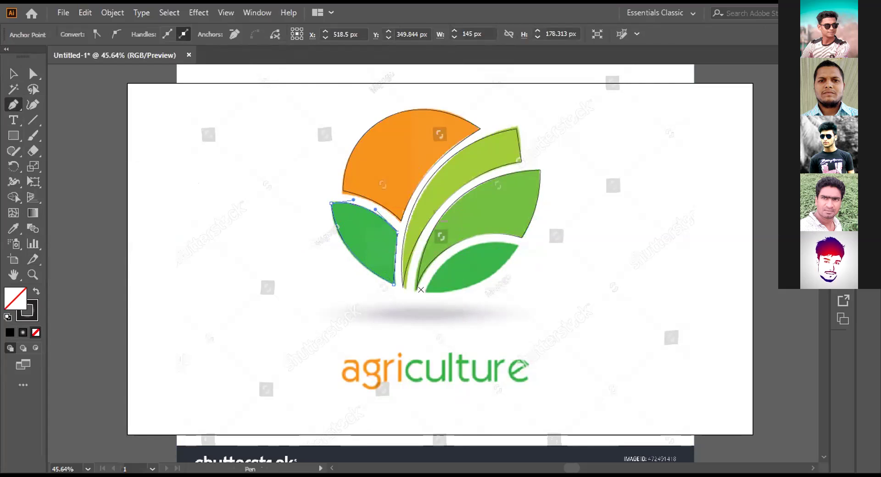
left_click(425, 290)
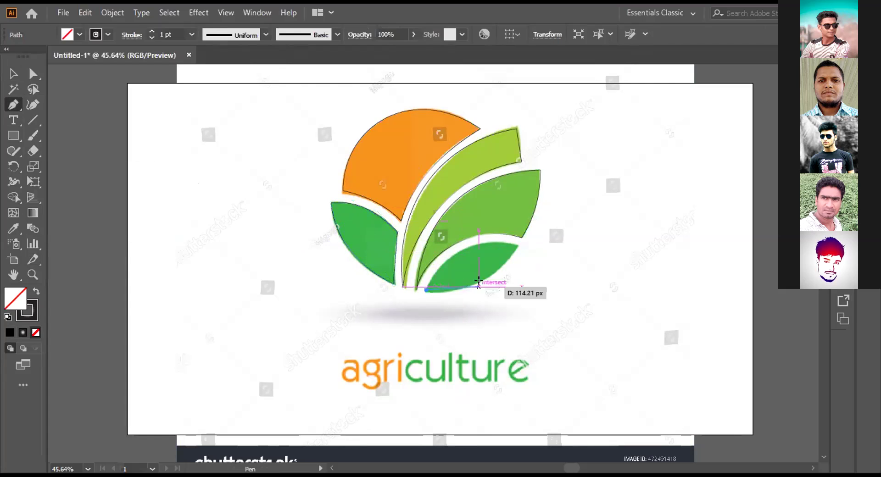
left_click(517, 243)
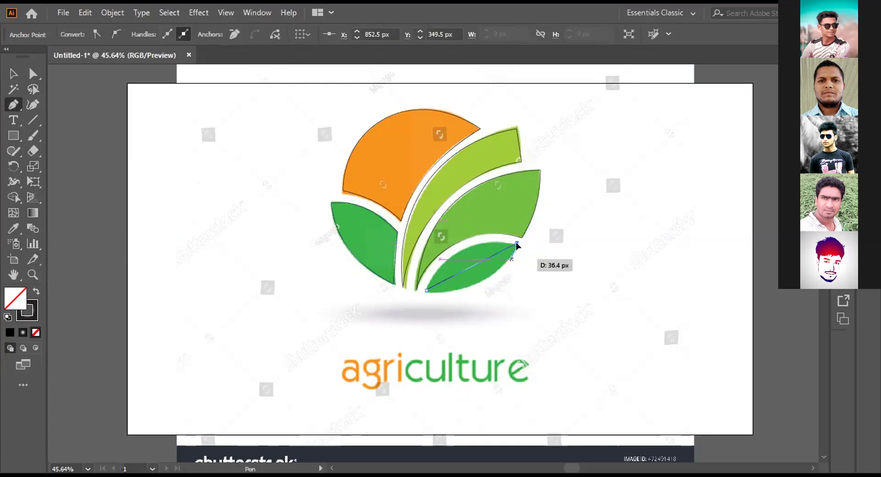
left_click(477, 284)
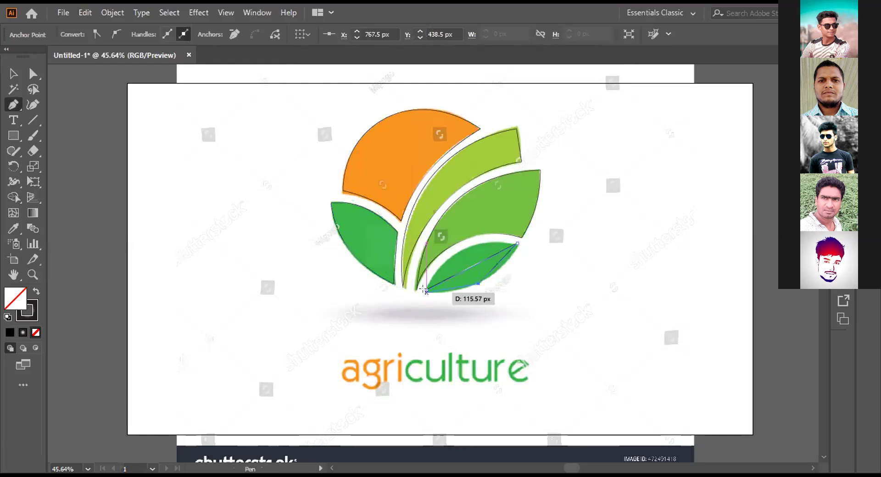
left_click_drag(498, 310, 499, 315)
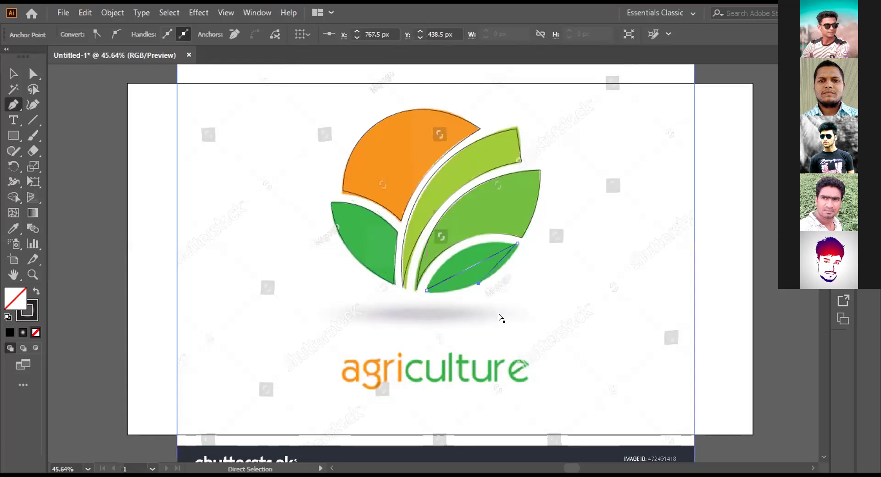
left_click_drag(517, 243, 423, 291)
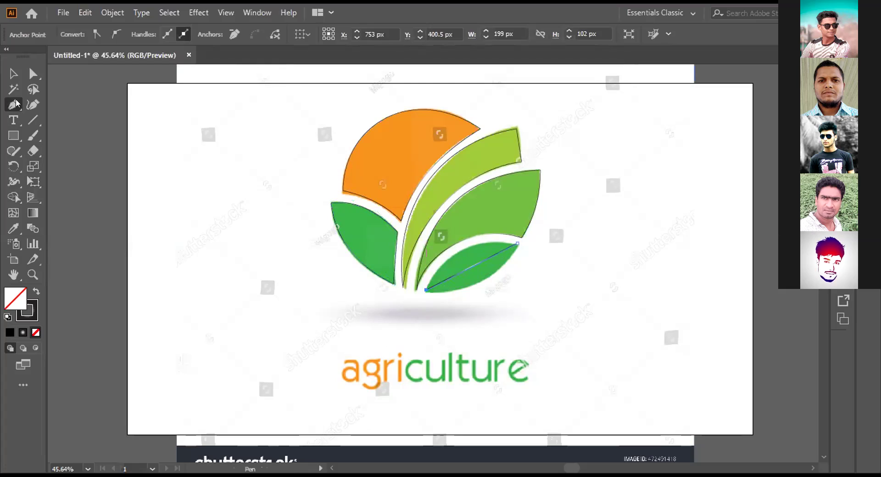
Bend both edges of the lowest dark green leaf's path with the Anchor Point tool to match the reference
left_click_drag(14, 105, 72, 106)
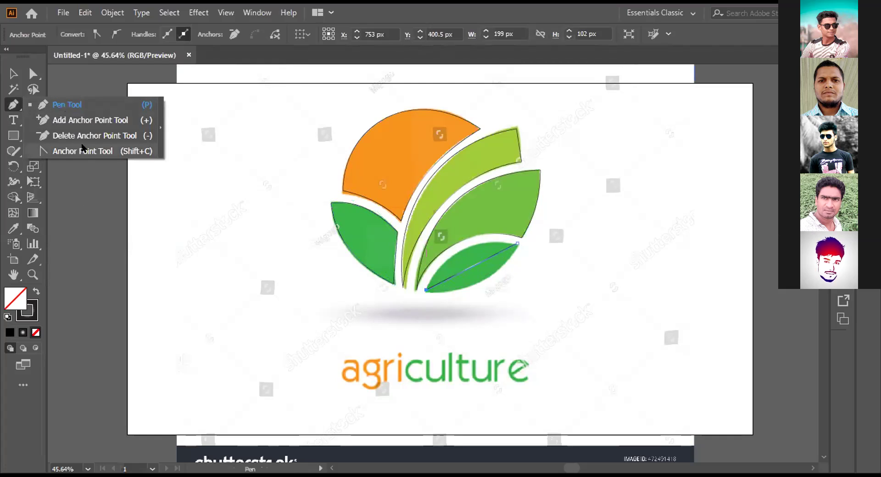
key("shift+c")
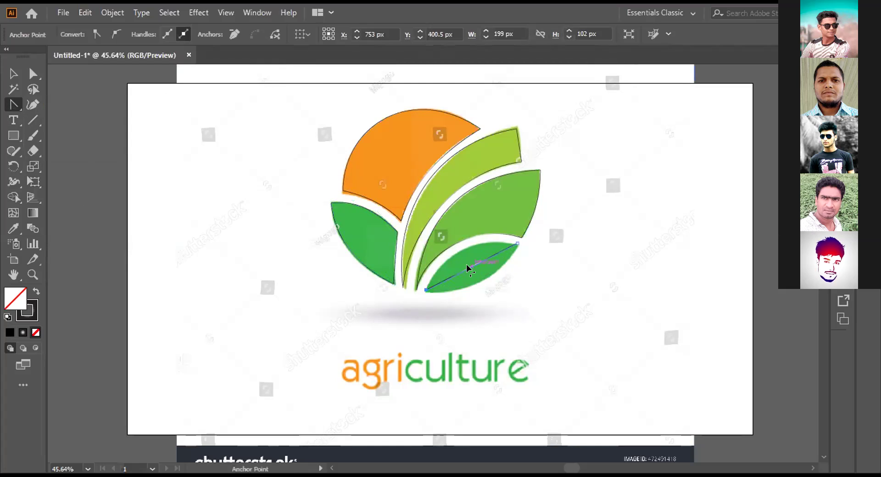
left_click_drag(467, 266, 477, 282)
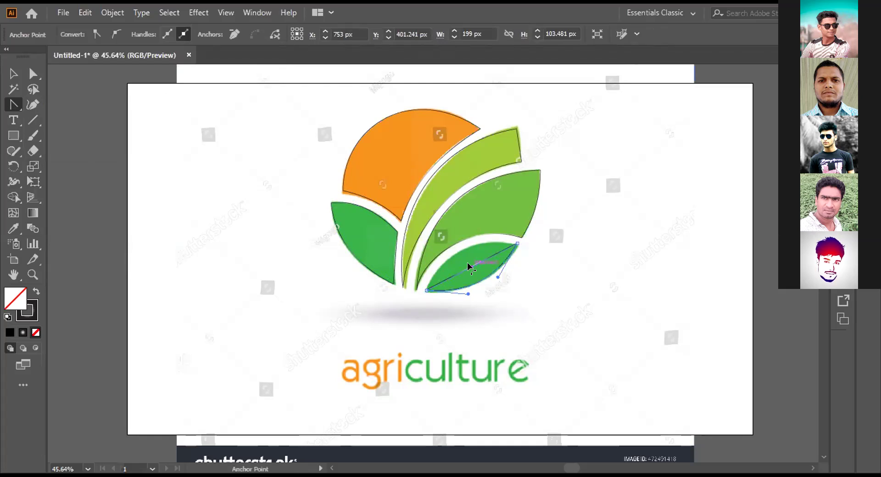
mouse_move(468, 263)
left_mouse_down()
mouse_move(463, 250)
mouse_move(458, 257)
left_mouse_up()
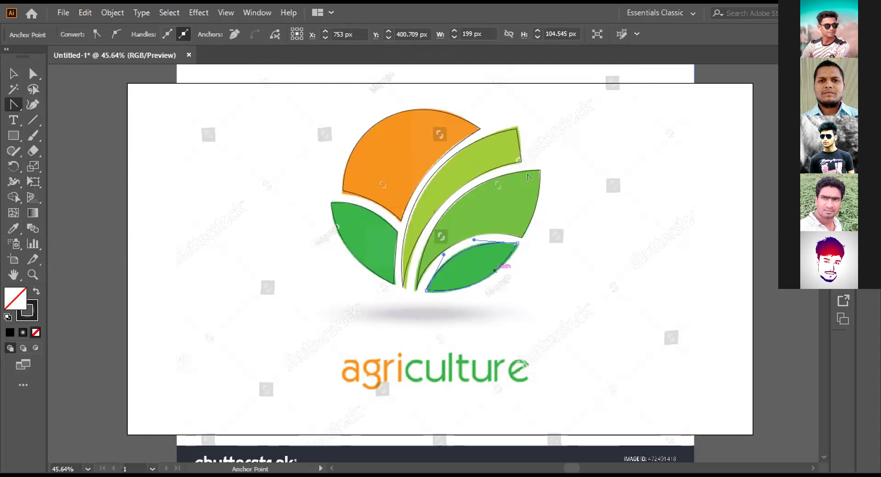
left_click(13, 73)
left_click_drag(573, 117, 579, 151)
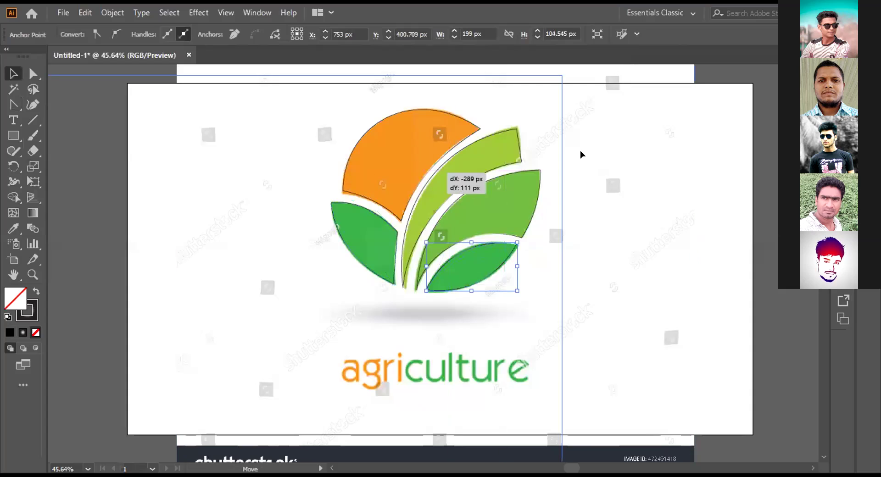
left_click_drag(440, 168, 515, 155)
left_click_drag(580, 151, 550, 154)
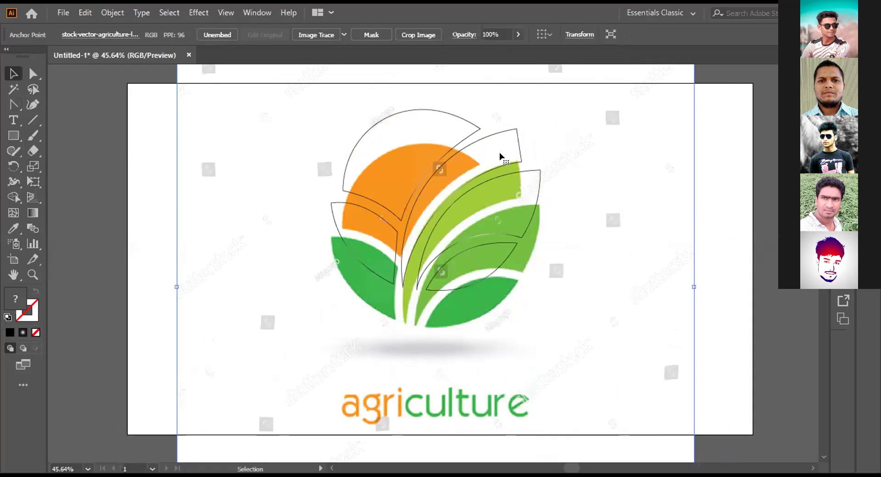
key("ctrl+z")
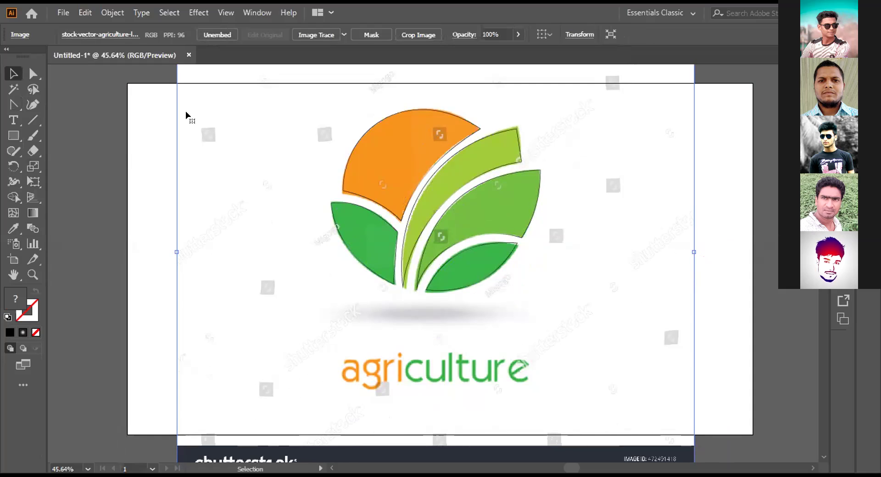
Move the agriculture reference image off the traced outlines and delete it
left_click_drag(349, 115, 301, 172)
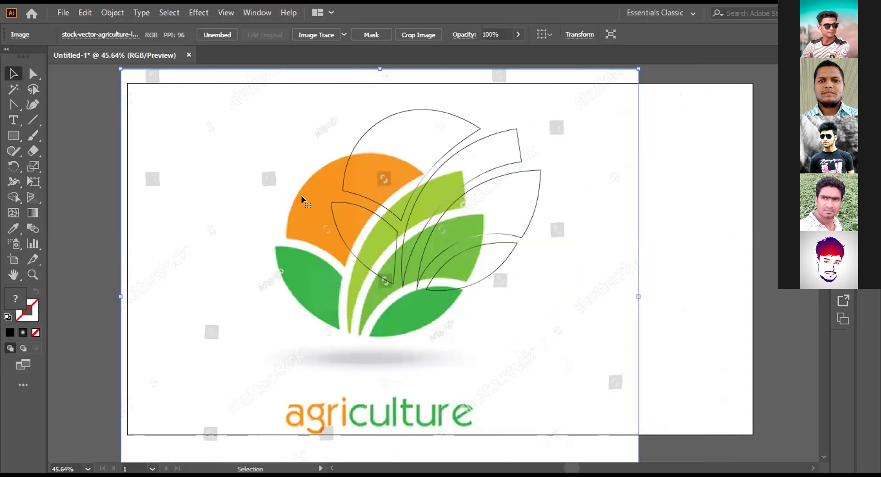
key("Delete")
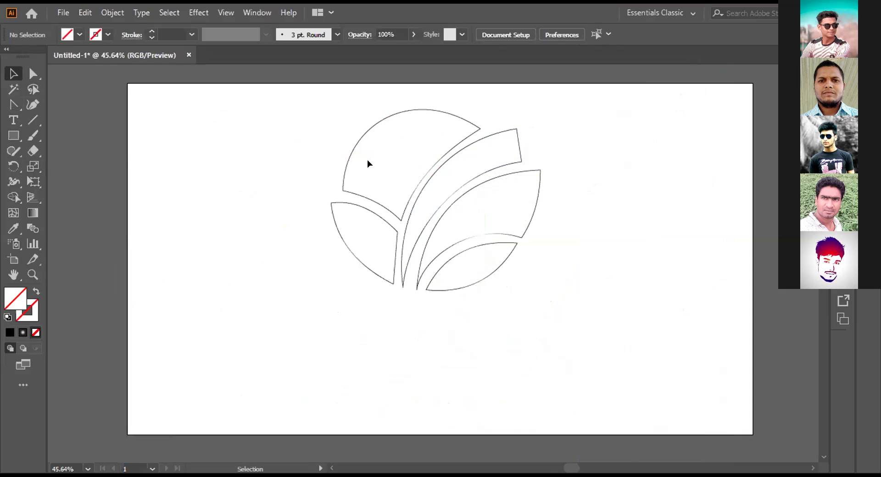
Select all the traced sun and leaf paths and fill them with the pure blue swatch
left_click_drag(319, 130, 622, 298)
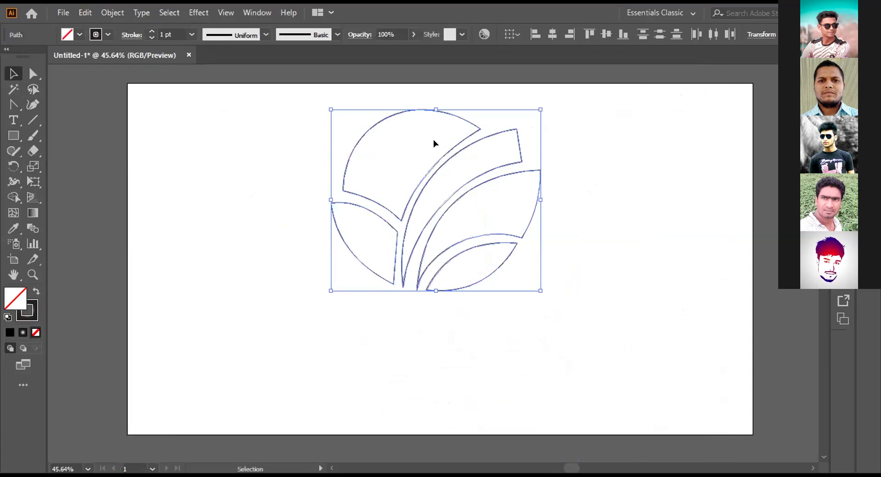
left_click(79, 34)
left_click(78, 56)
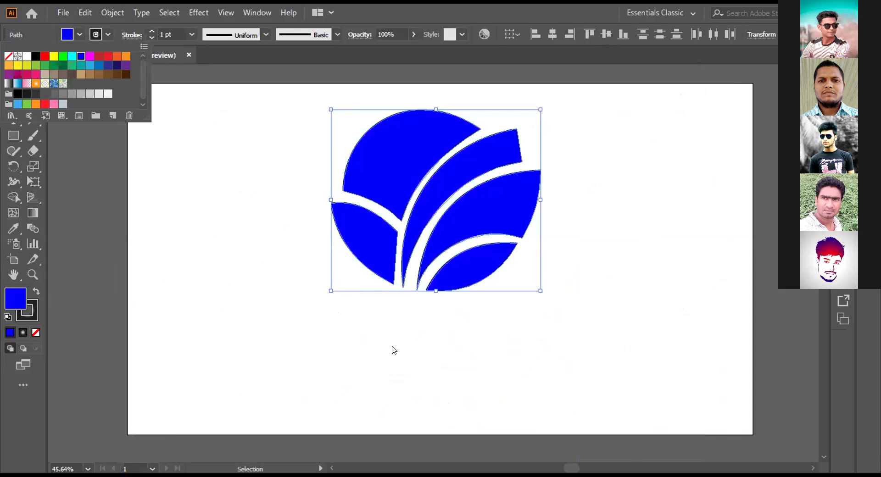
left_click(191, 35)
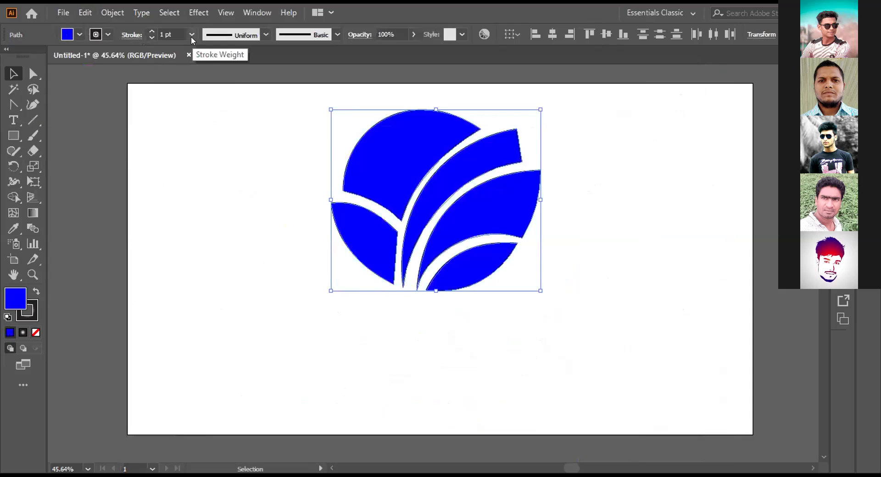
left_click(192, 36)
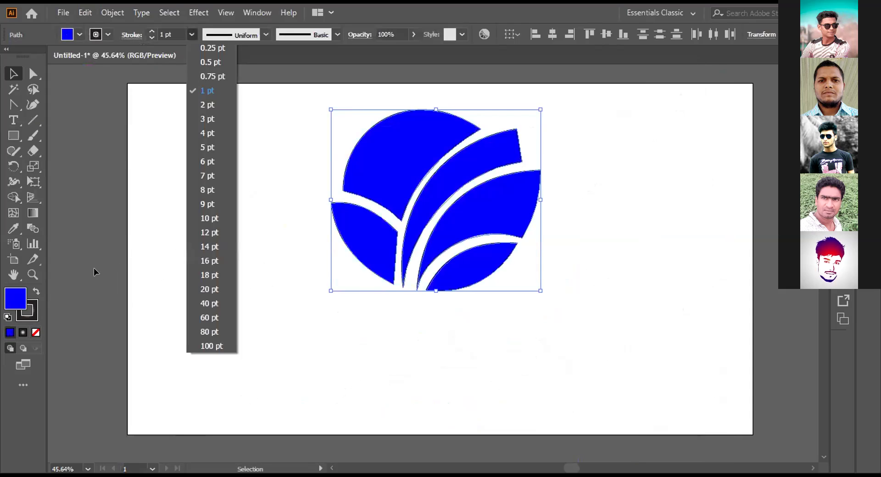
left_click(34, 292)
left_click(35, 292)
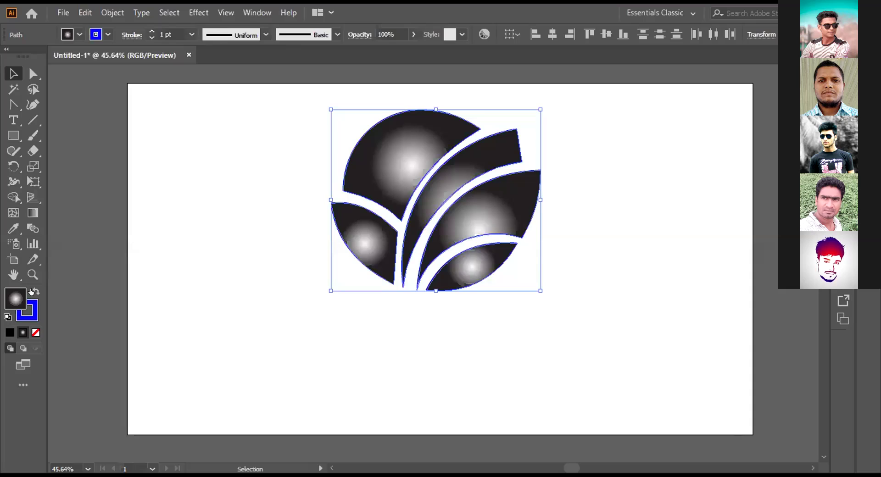
left_click(30, 290)
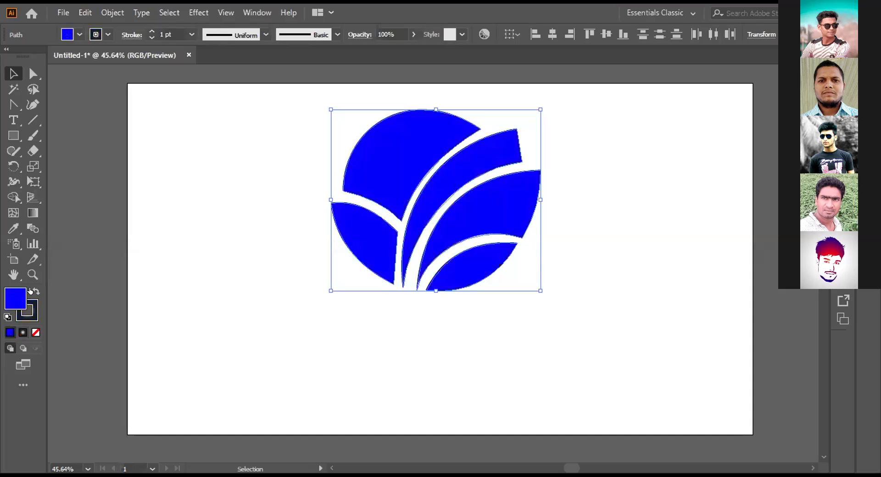
left_click(36, 332)
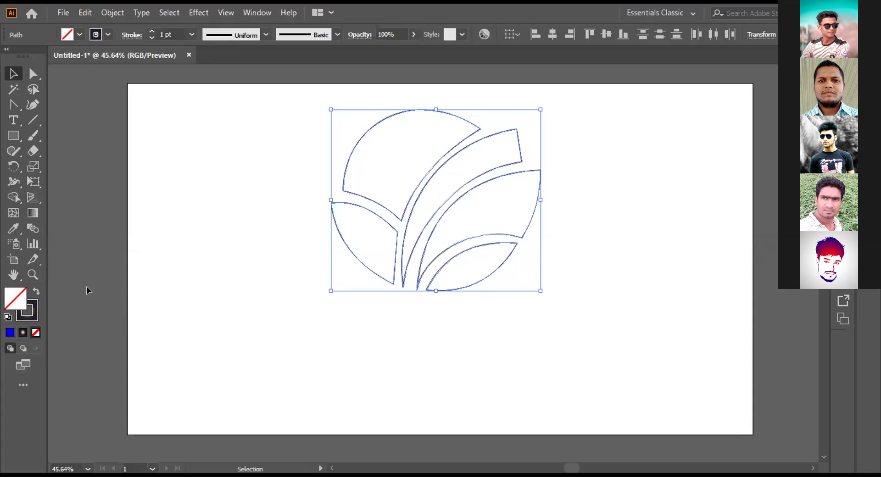
key("ctrl+z")
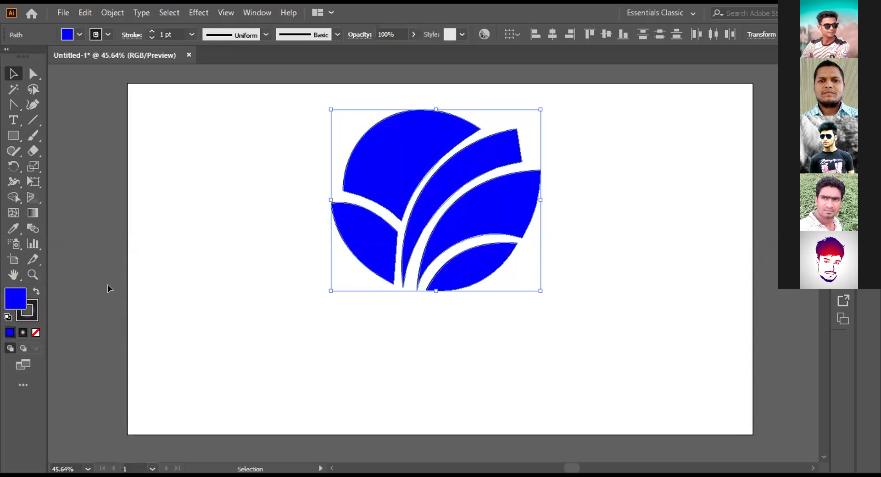
Remove the stroke from all the selected emblem paths and make the fill the active attribute again
left_click(32, 312)
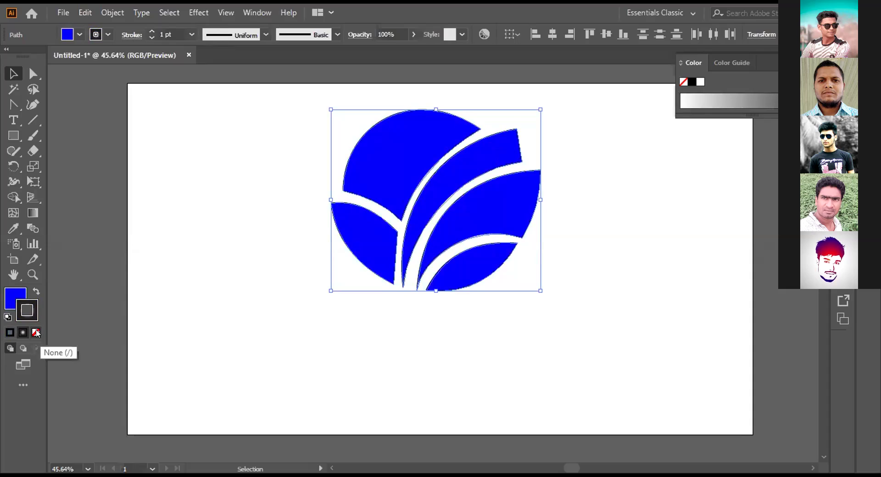
left_click(35, 333)
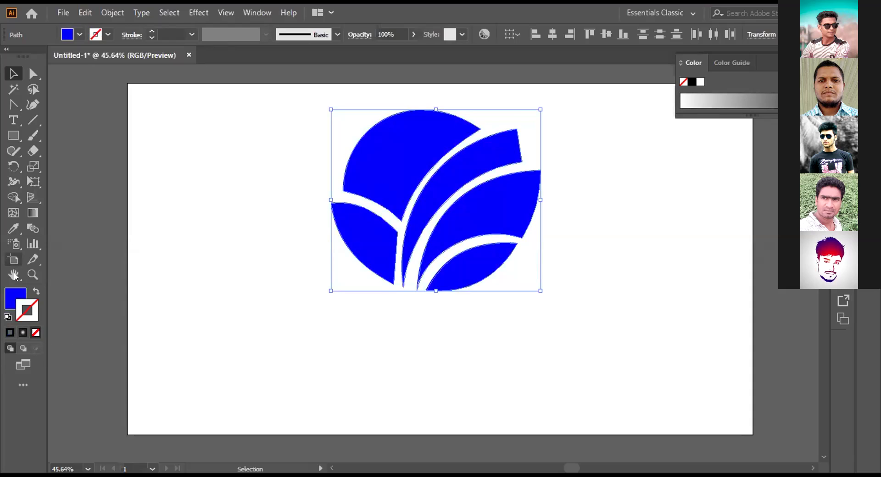
left_click(19, 291)
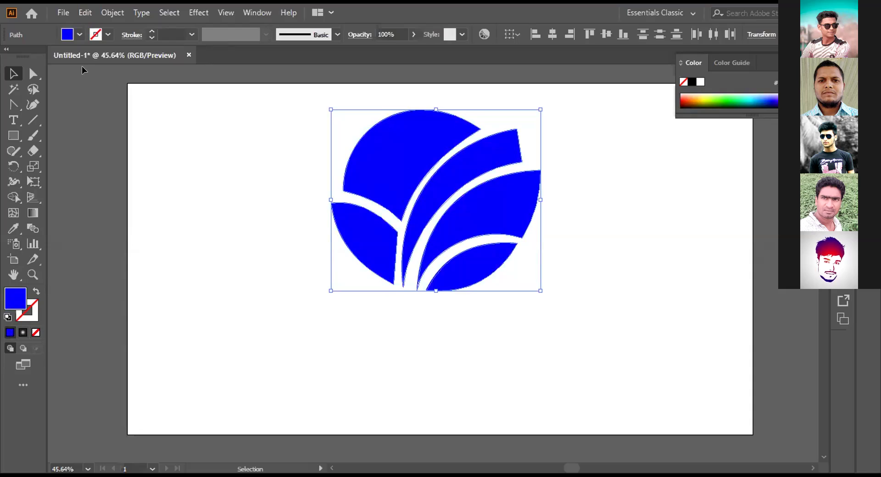
Isolate the sun shape, fill it with the orange swatch R=241 G=90 B=36, and exit isolation
left_click(79, 34)
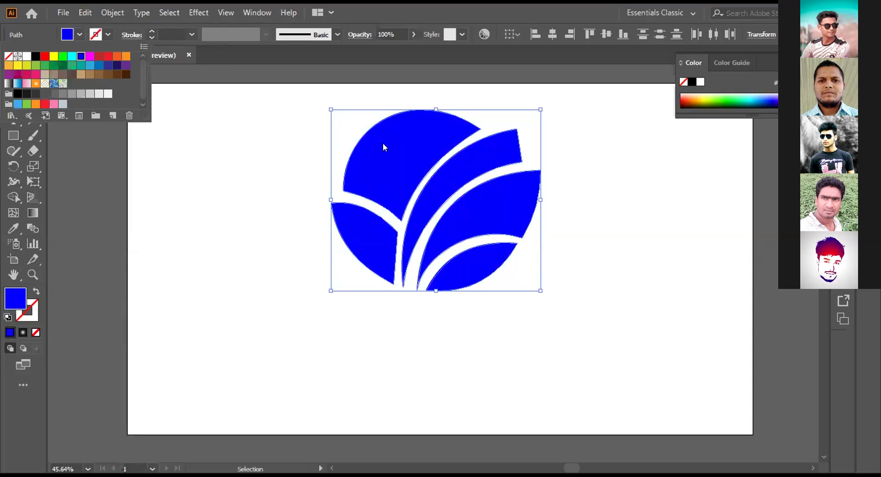
double_click(384, 147)
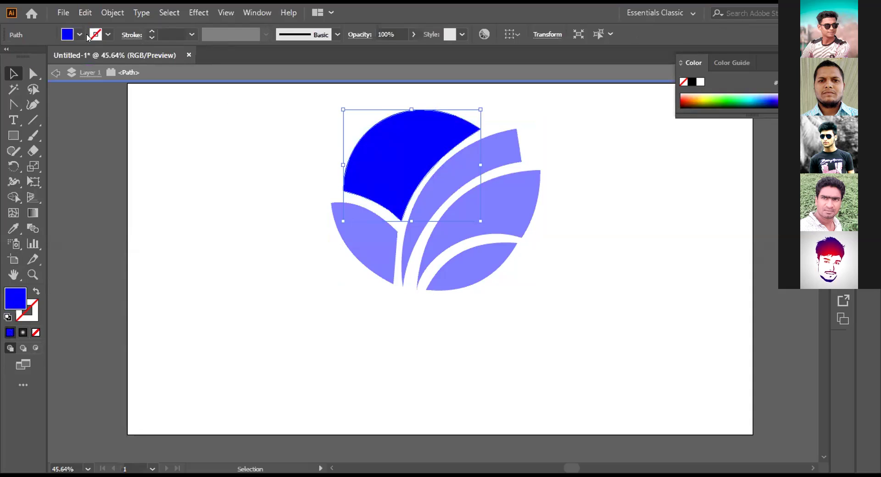
left_click(75, 34)
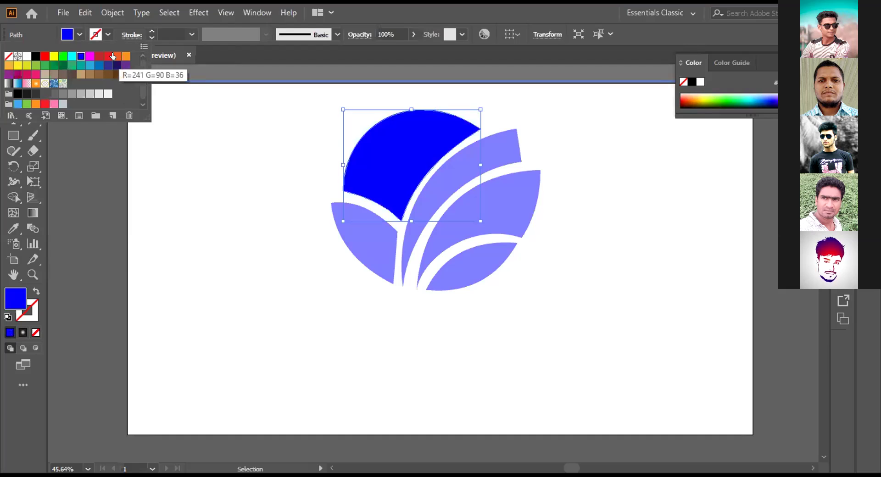
left_click(112, 55)
double_click(510, 182)
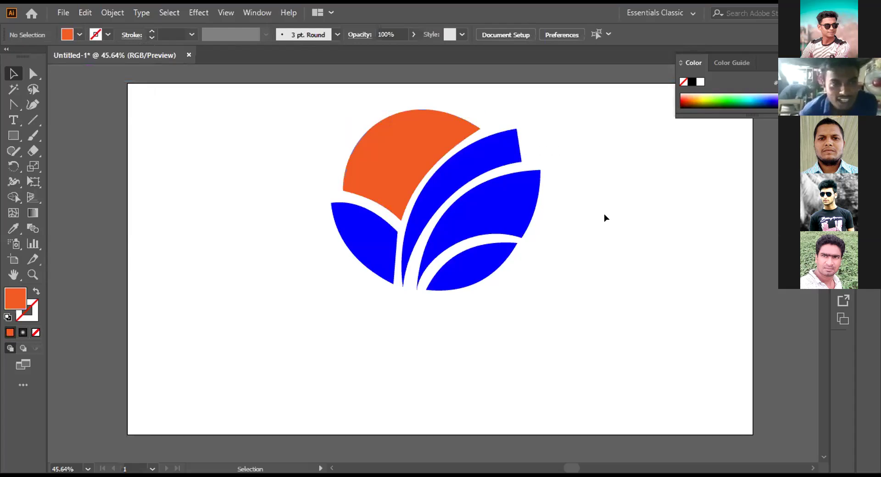
Fill the long narrow leaf beside the sun with a red swatch
left_click(79, 35)
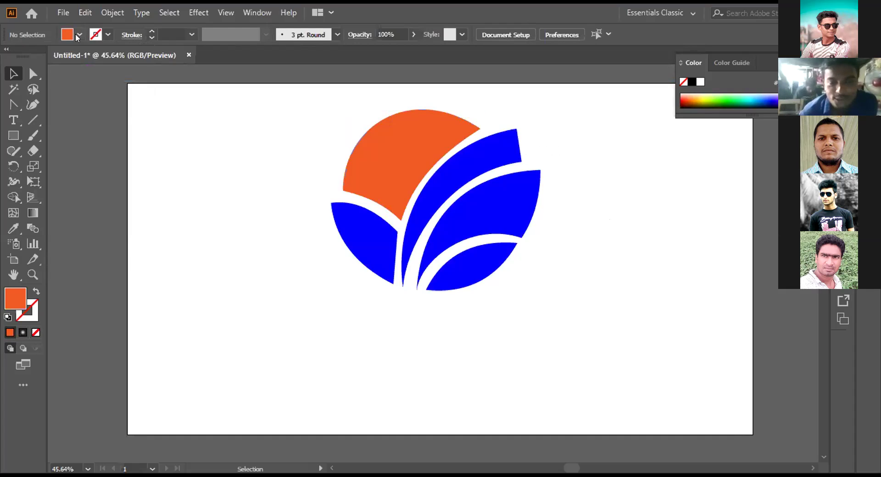
left_click(491, 153)
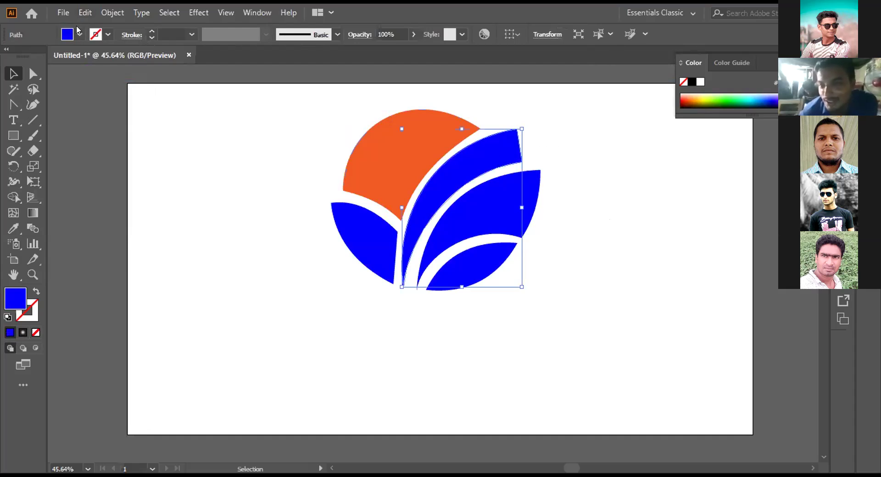
left_click(67, 34)
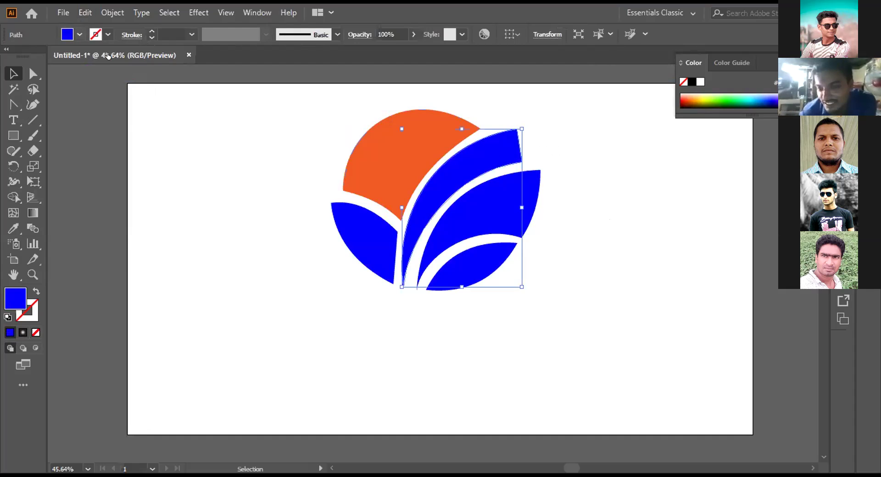
left_click(108, 56)
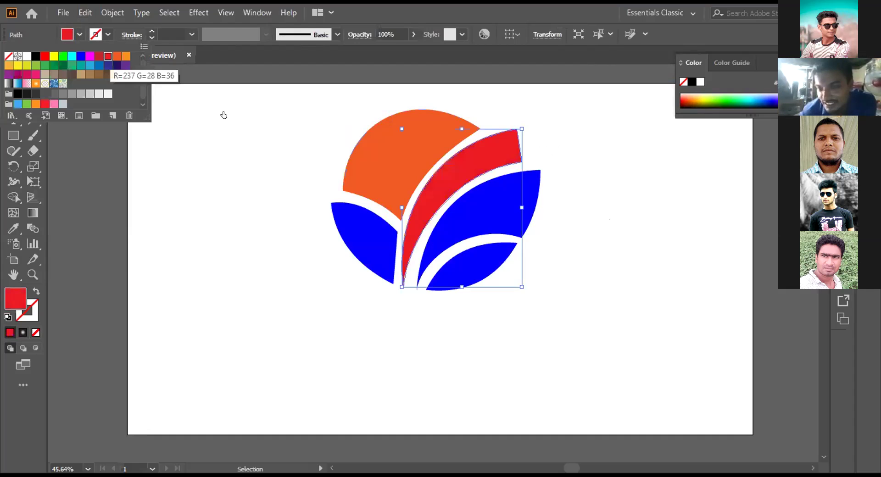
Fill the small leaf beneath the sun with the bright green swatch
left_click(365, 241)
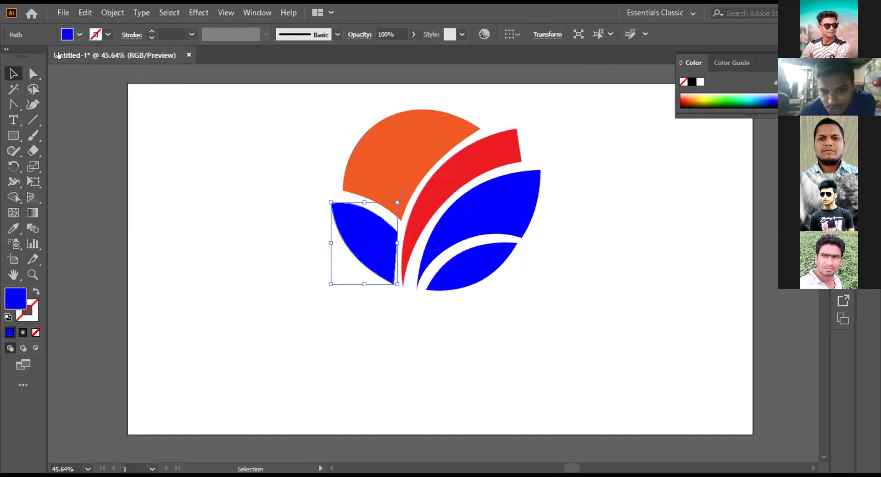
left_click(79, 34)
left_click(62, 56)
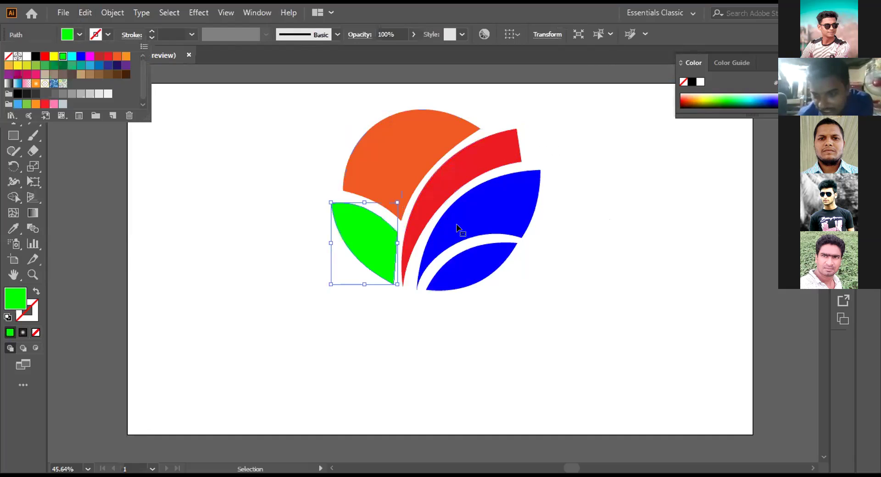
Isolate the large middle leaf, fill it with the blue swatch R=0 G=113 B=188, and leave everything deselected outside isolation
double_click(457, 227)
left_click(78, 34)
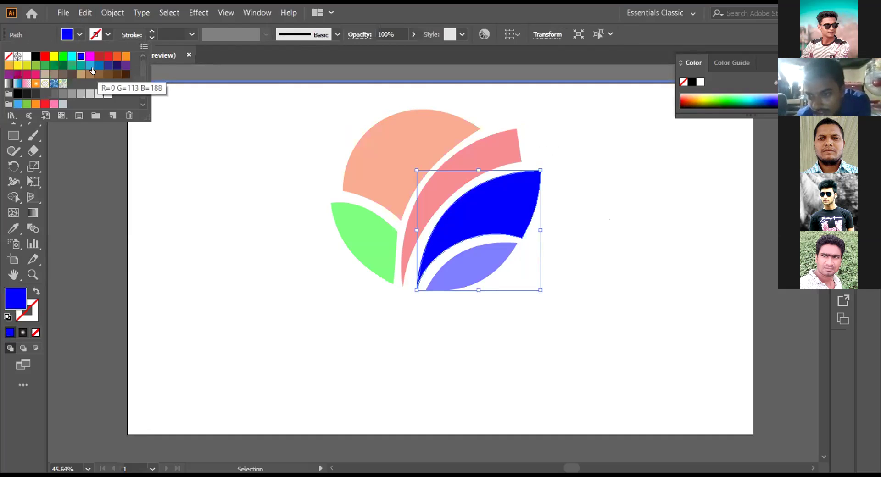
left_click(91, 69)
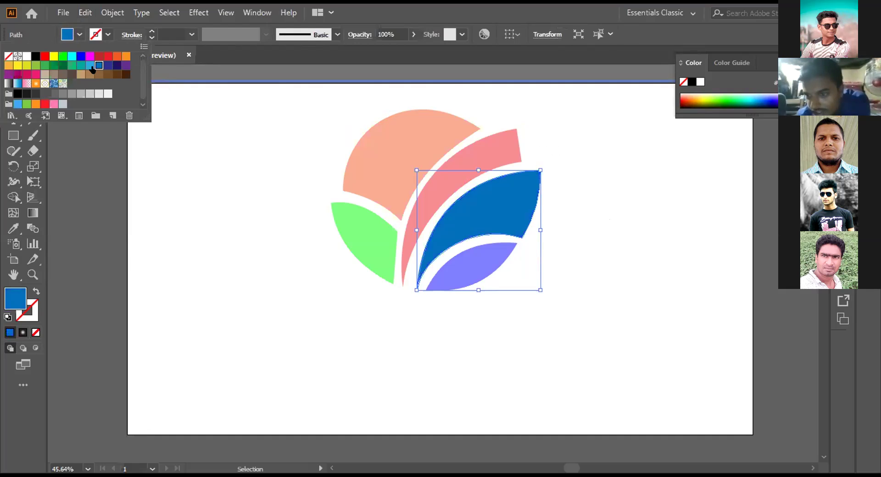
left_click(198, 172)
left_click_drag(254, 198, 571, 296)
double_click(587, 275)
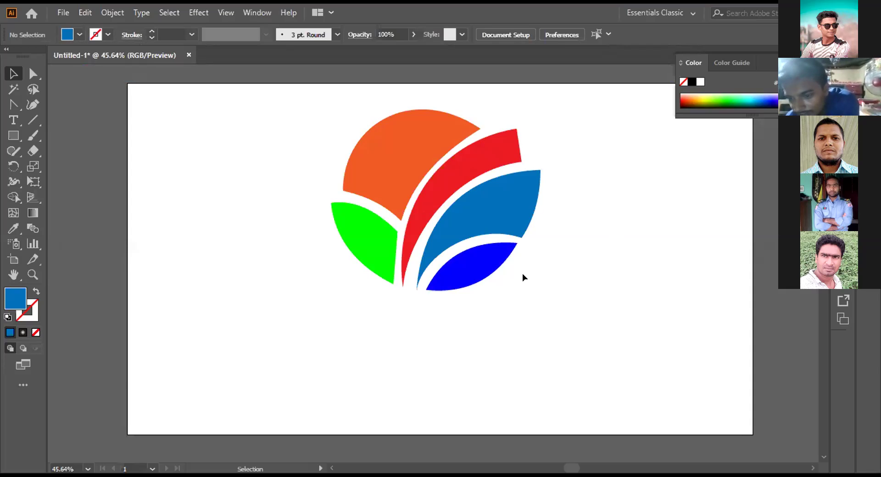
Create a new landscape document of 1366 x 768 px with one artboard
left_click(63, 13)
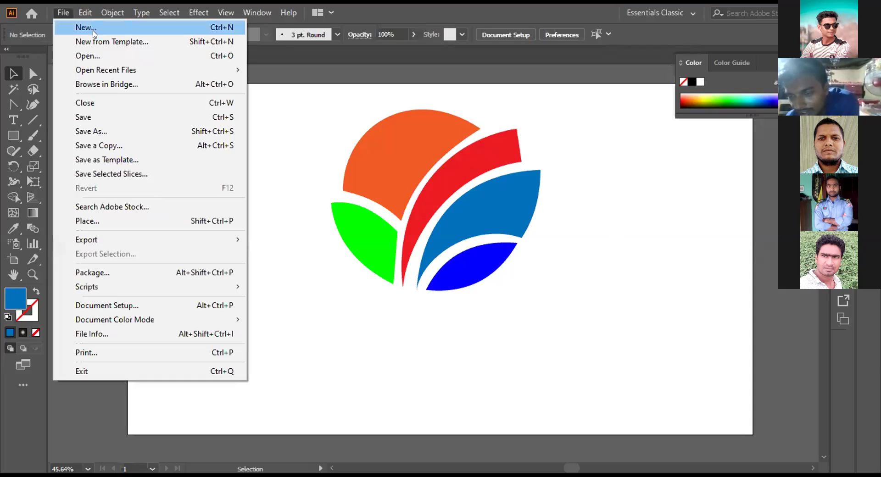
left_click(96, 23)
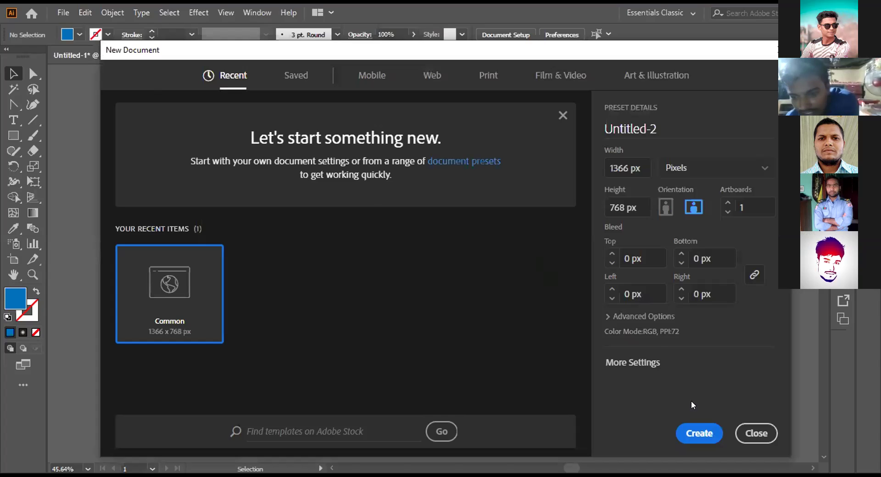
left_click(700, 432)
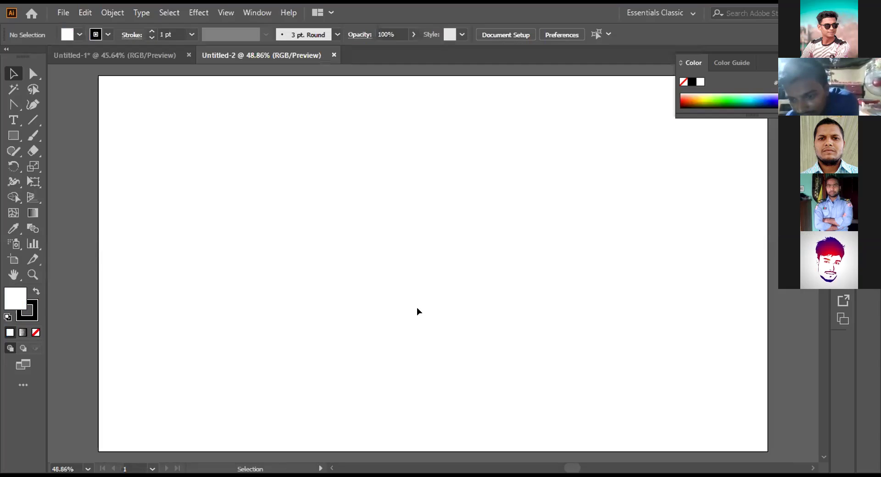
Paste the agriculture logo reference image into the new document and run Image Trace on it
right_click(278, 208)
left_click(280, 151)
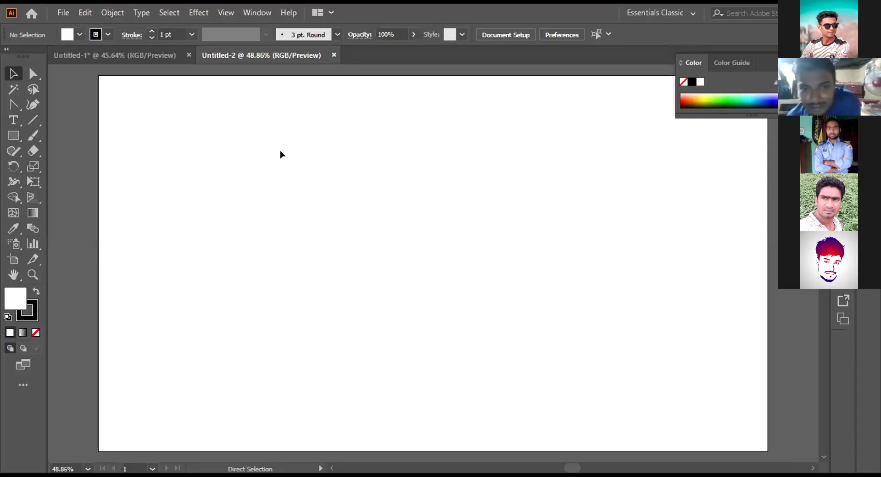
key("ctrl+v")
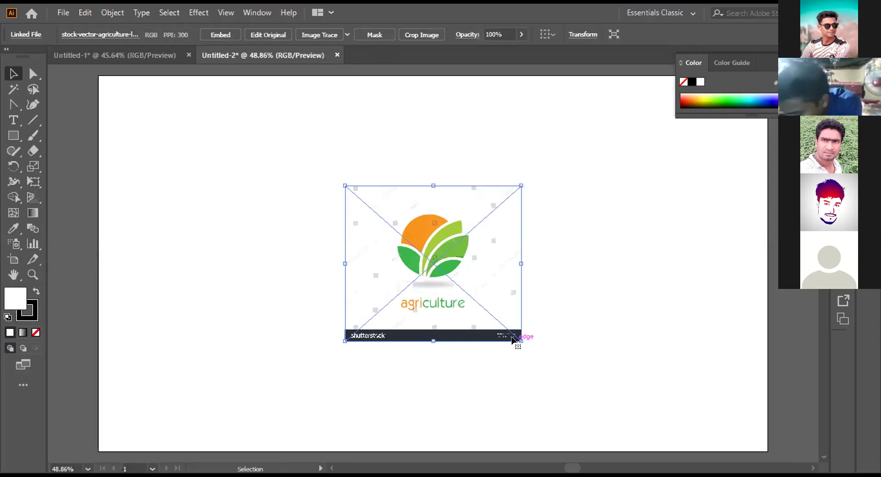
left_click(320, 35)
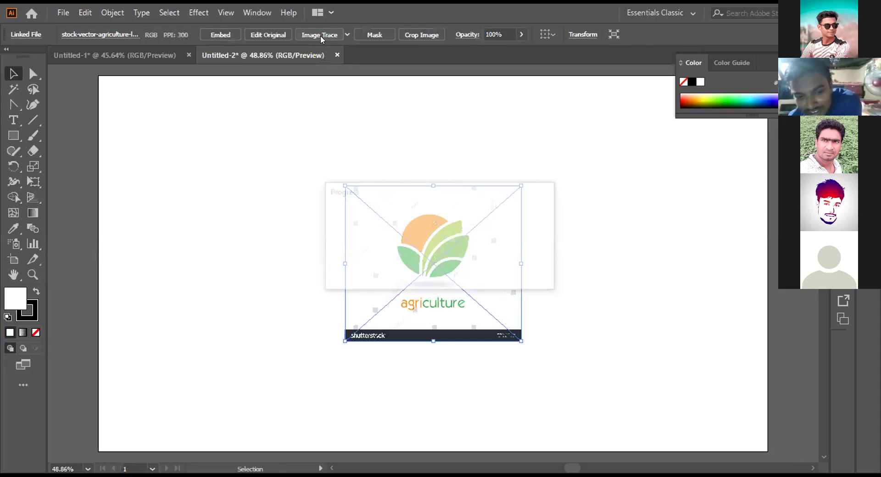
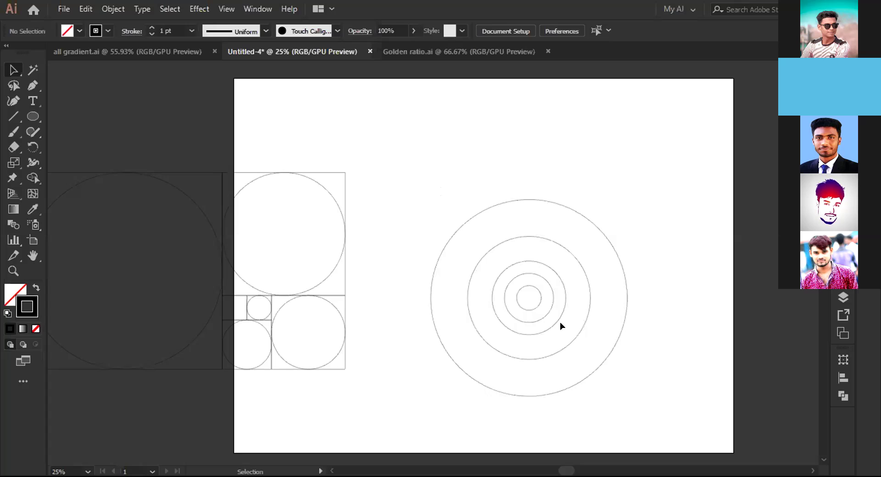
Move the concentric circles and the golden ratio square-and-circle construction off the artboard to its left, leaving the artboard empty
left_click(557, 315)
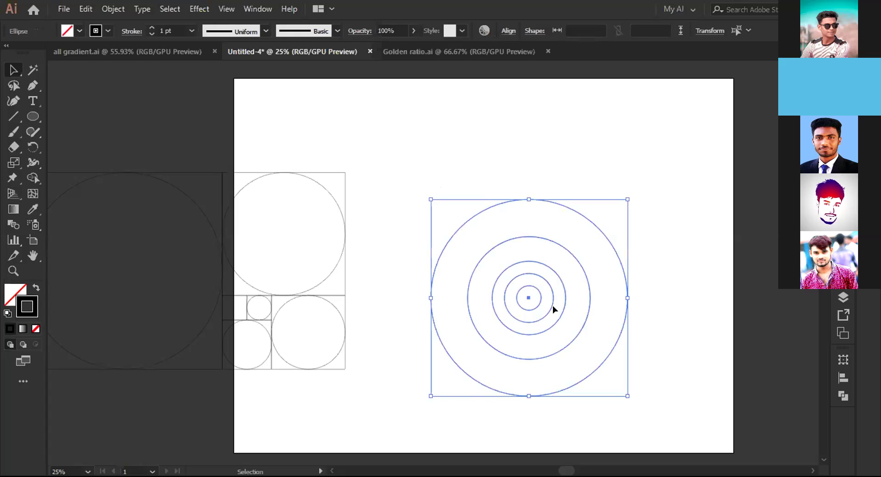
left_click(564, 300)
left_click_drag(442, 186, 563, 406)
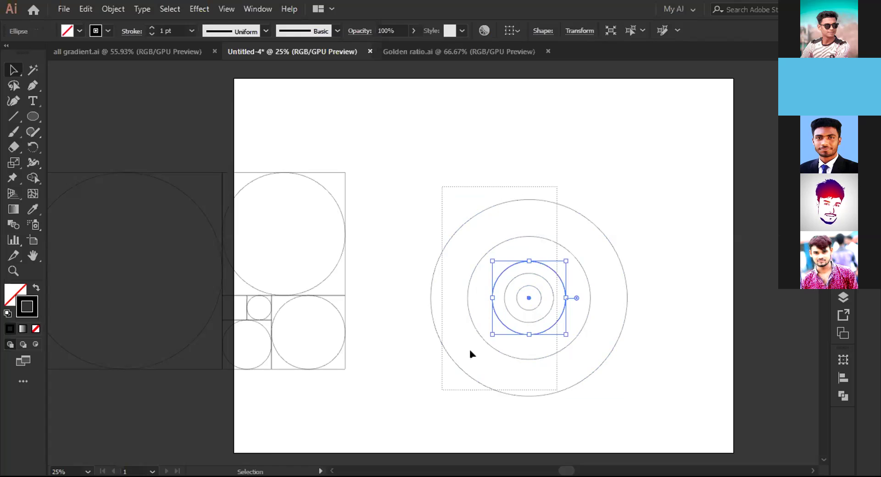
left_click_drag(482, 337, 52, 408)
left_click_drag(202, 141, 324, 421)
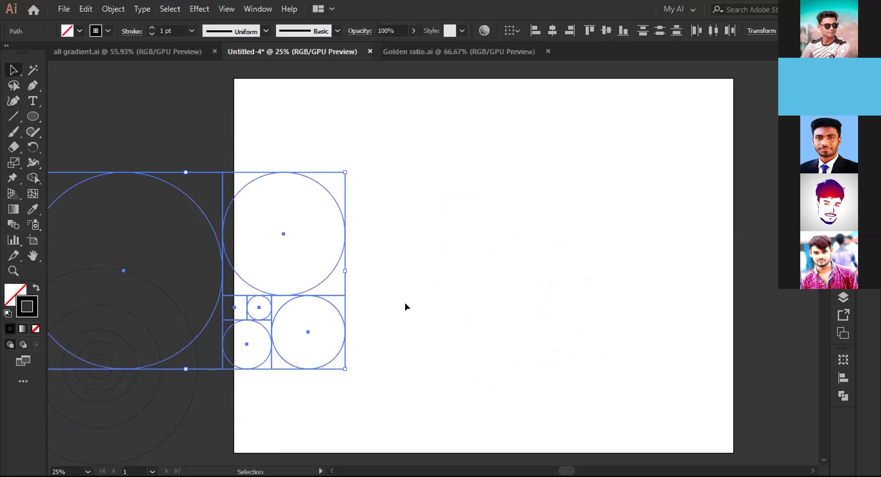
left_click_drag(304, 299, 160, 288)
left_click(395, 226)
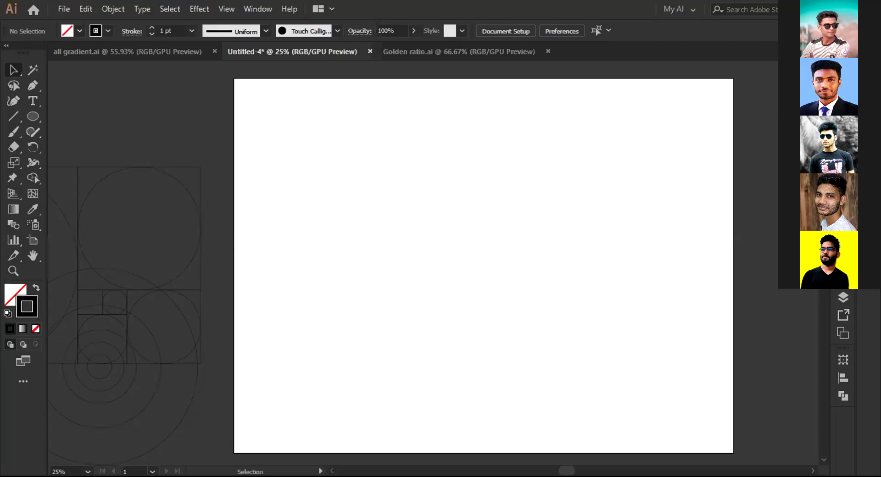
Switch to the browser and examine the golden ratio logo images, including the Google, Twitter, Apple and Pepsi constructions
key("alt+Tab")
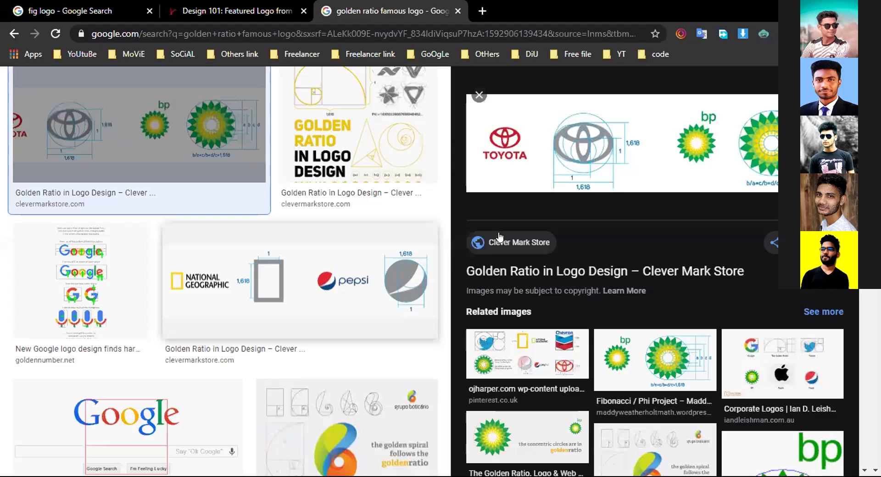
scroll(637, 338, "up", 3)
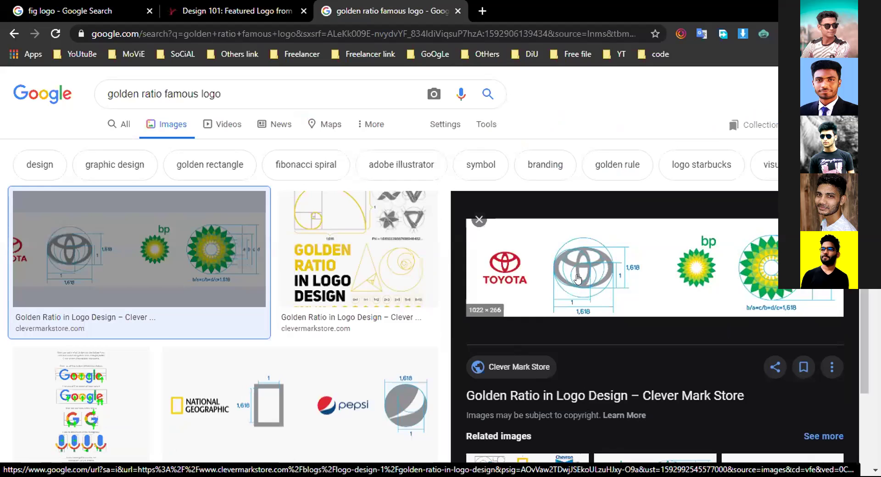
scroll(79, 283, "down", 2)
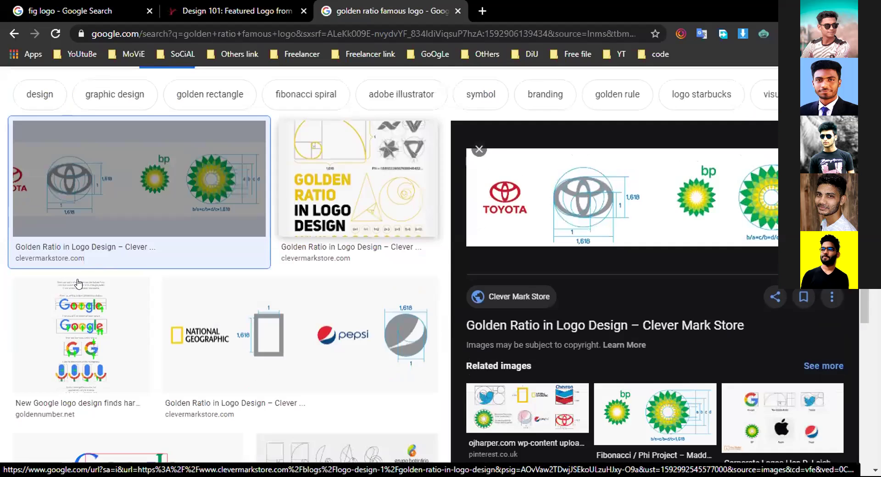
scroll(79, 283, "down", 2)
left_click(79, 283)
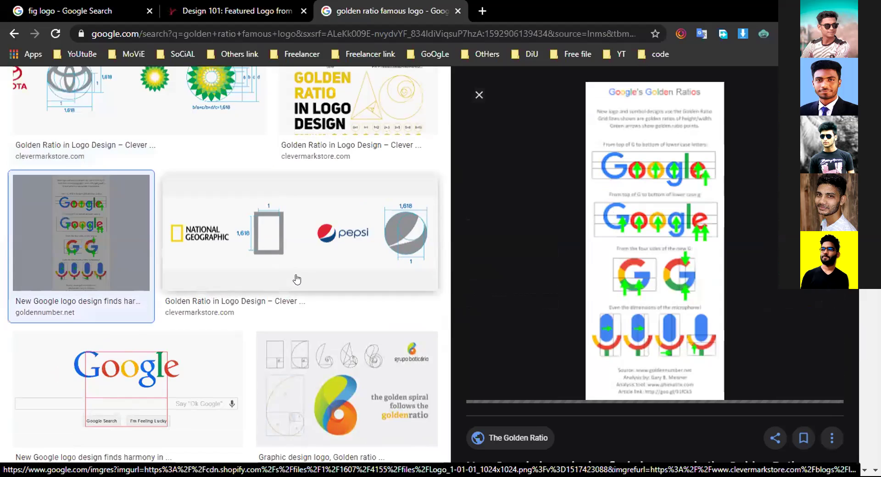
scroll(296, 279, "down", 5)
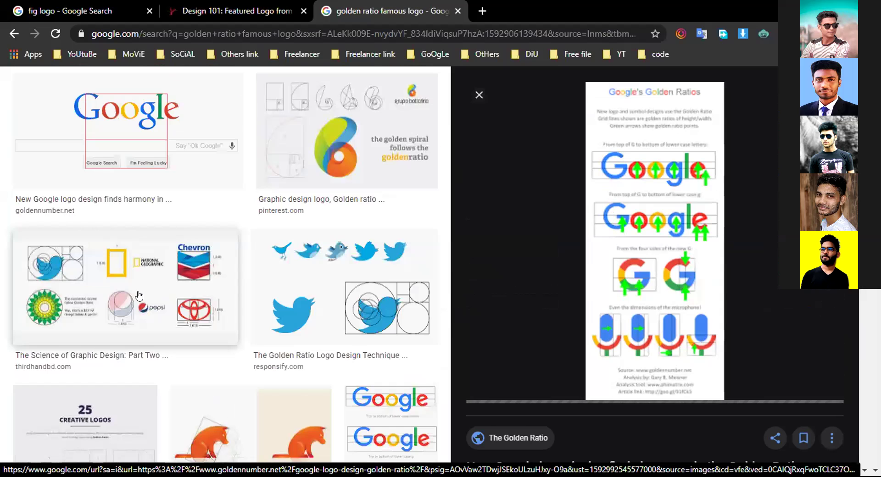
left_click(339, 294)
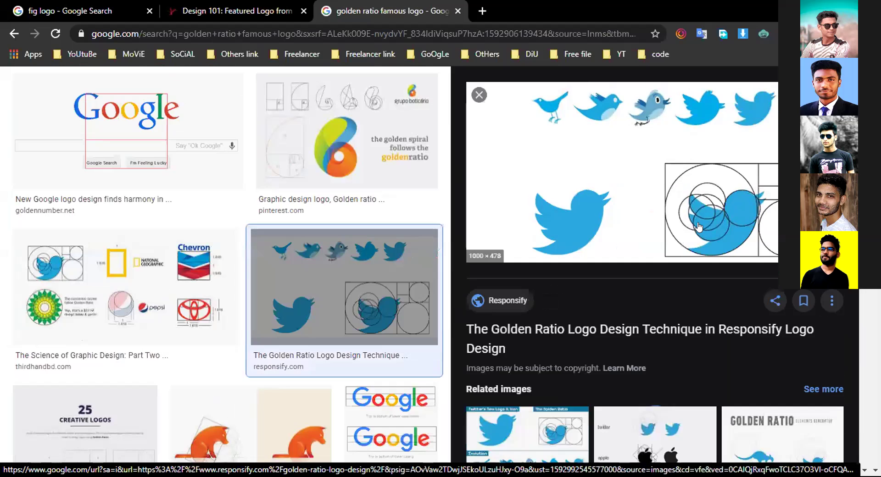
scroll(699, 234, "down", 2)
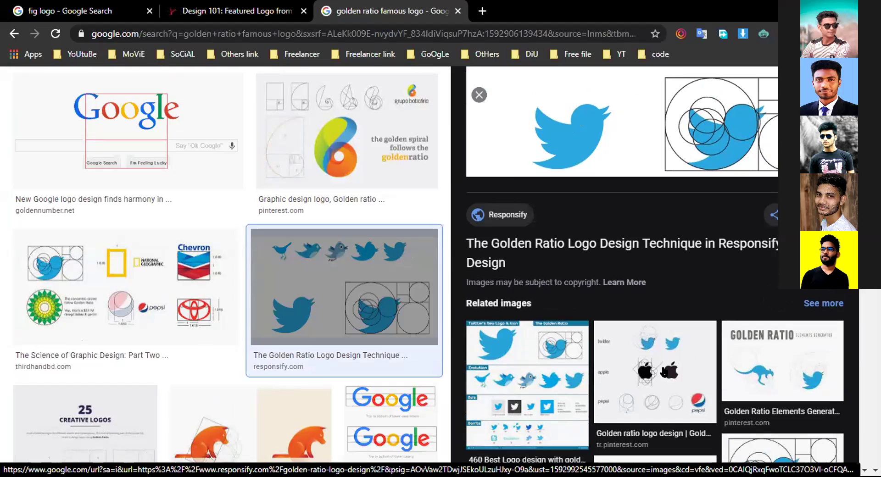
left_click(696, 375)
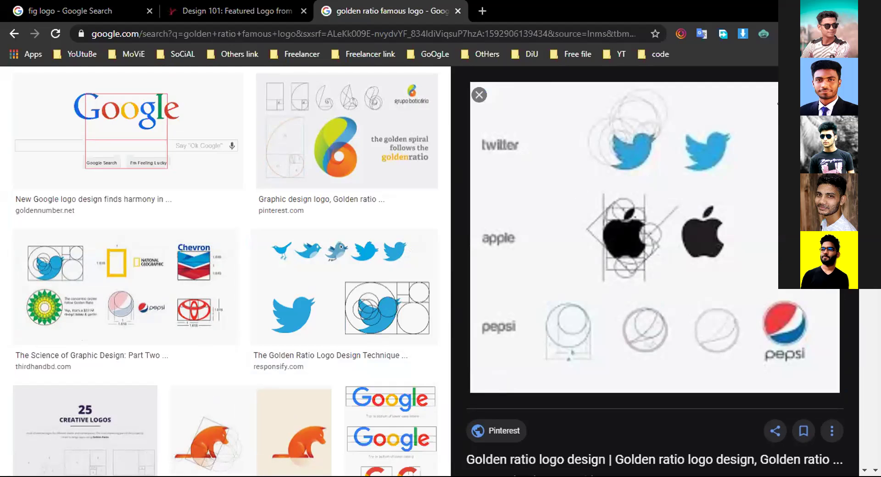
Return to Illustrator and draw a small unfilled square with a 1 pt black stroke near the artboard's centre
key("alt+Tab")
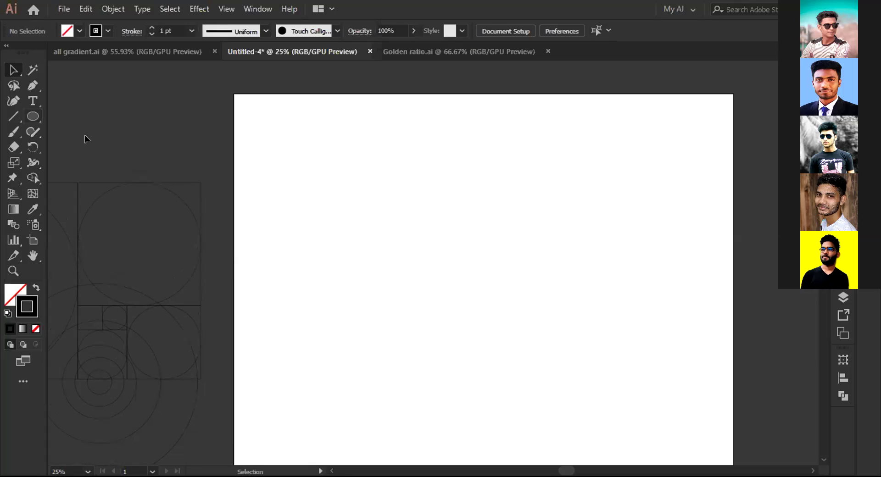
right_click(33, 116)
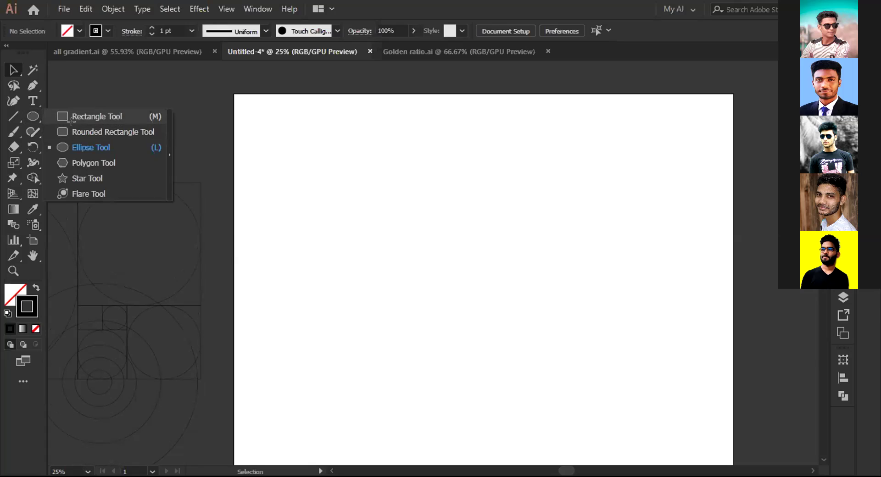
left_click(71, 118)
left_click_drag(454, 261, 482, 289)
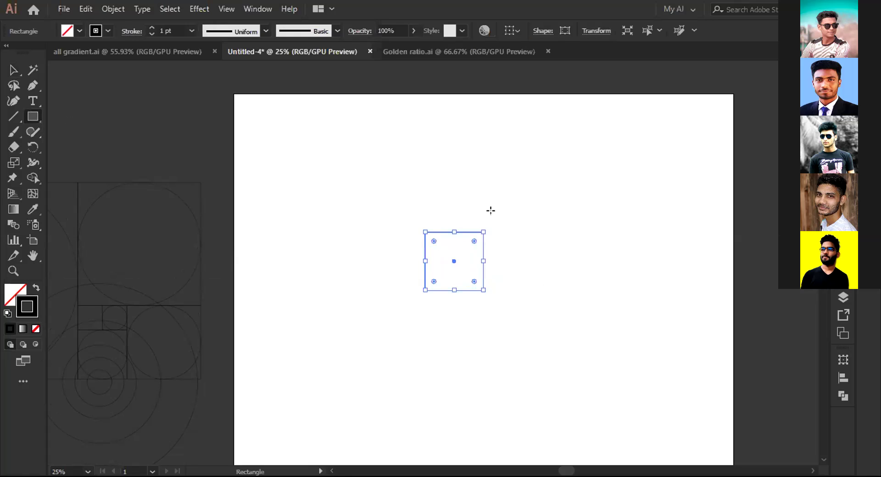
key("v")
left_click(422, 227)
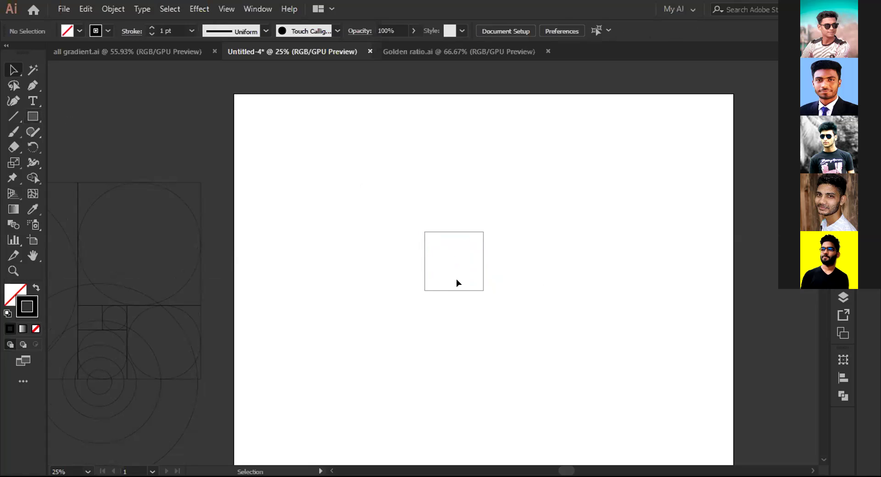
Duplicate the small square directly below the original so the two share an edge
left_click(457, 288)
left_click_drag(457, 288, 459, 350)
left_click(523, 274)
Draw a square left of the pair matching their combined height, and rotate the arrangement 90° clockwise, shifting it right
key("m")
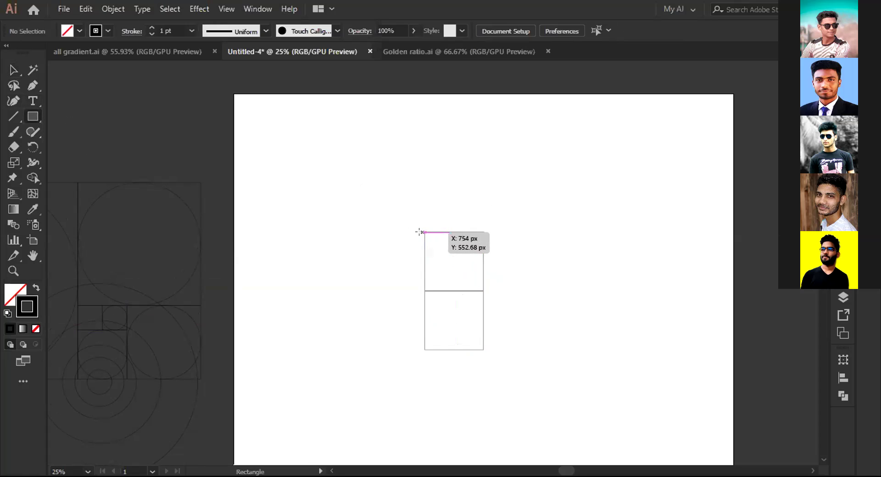
left_click_drag(420, 232, 307, 349)
key("v")
left_click_drag(364, 254, 505, 395)
left_click_drag(500, 278, 465, 391)
left_click_drag(393, 322, 511, 313)
left_click(425, 192)
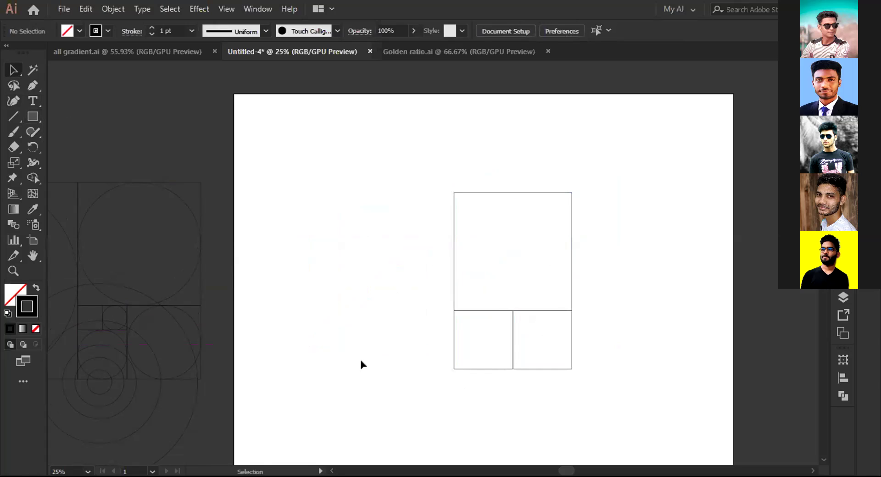
Draw a square spanning the left side of the three squares, and rotate the arrangement 90° clockwise, shifting it right
key("m")
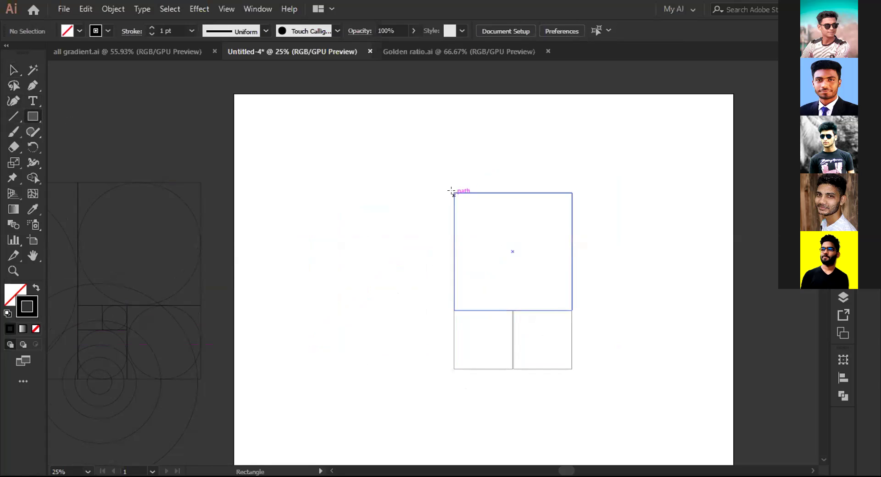
left_click_drag(454, 194, 341, 368)
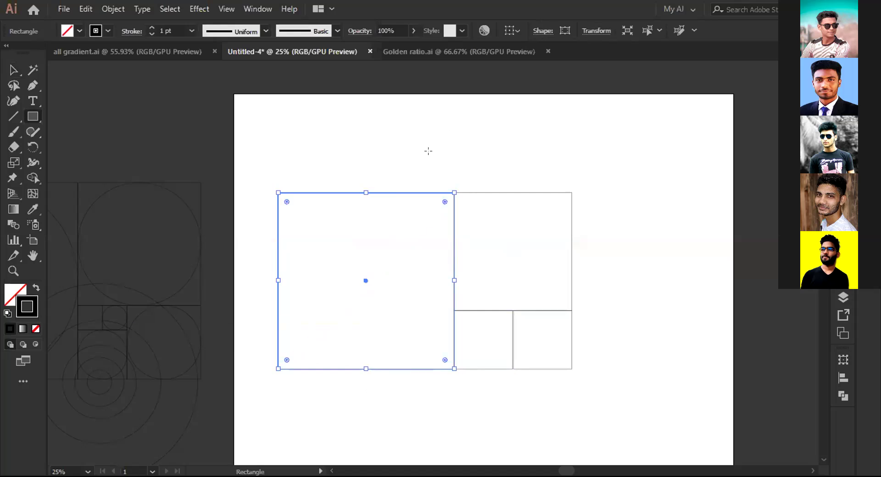
key("v")
left_click_drag(284, 152, 619, 413)
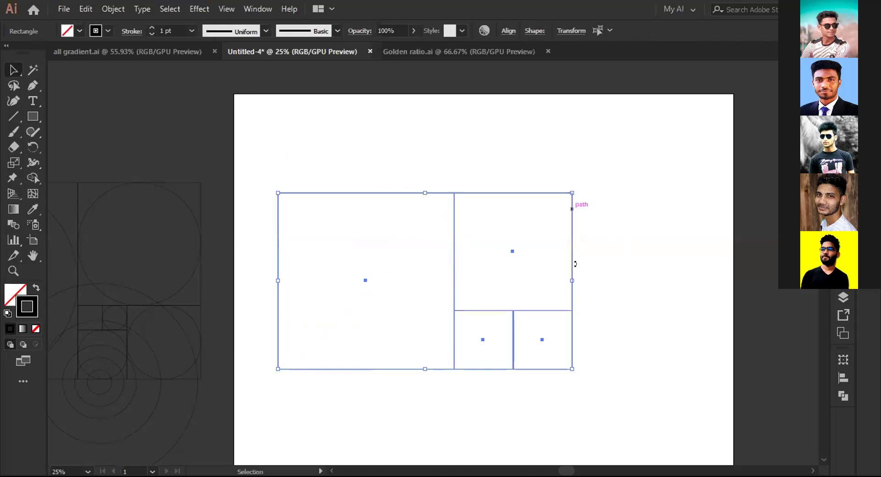
left_click_drag(571, 183, 547, 382)
left_click_drag(409, 131, 481, 457)
left_click_drag(393, 352, 525, 353)
left_click(343, 272)
key("m")
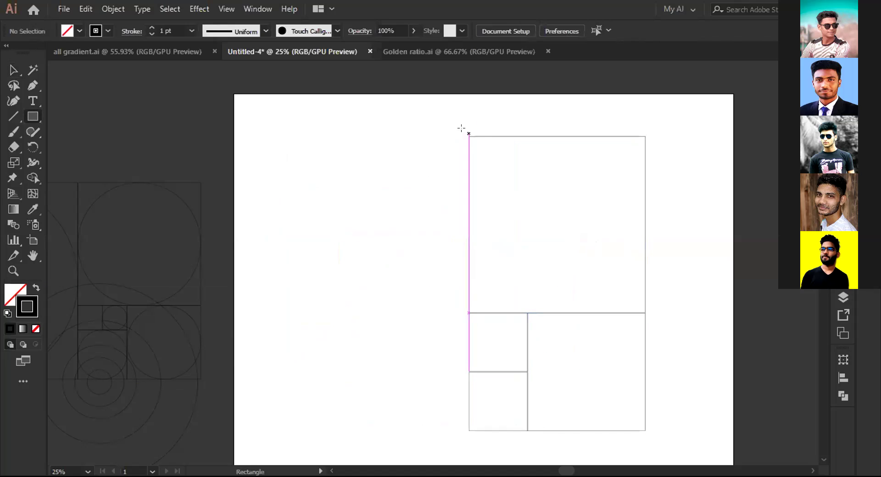
left_click_drag(464, 133, 381, 224)
key("v")
left_click(430, 270)
left_click(459, 224)
key("Delete")
Draw a square along the left side of the four squares, matching their full height
key("m")
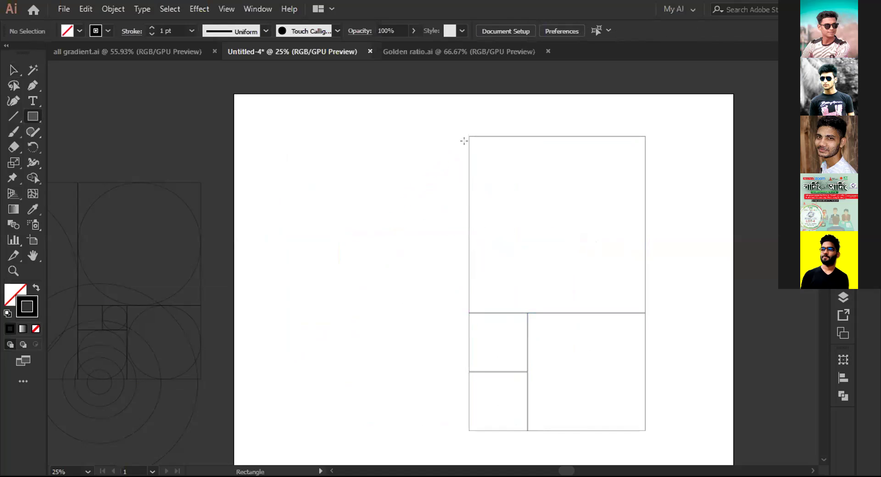
left_click_drag(468, 137, 362, 431)
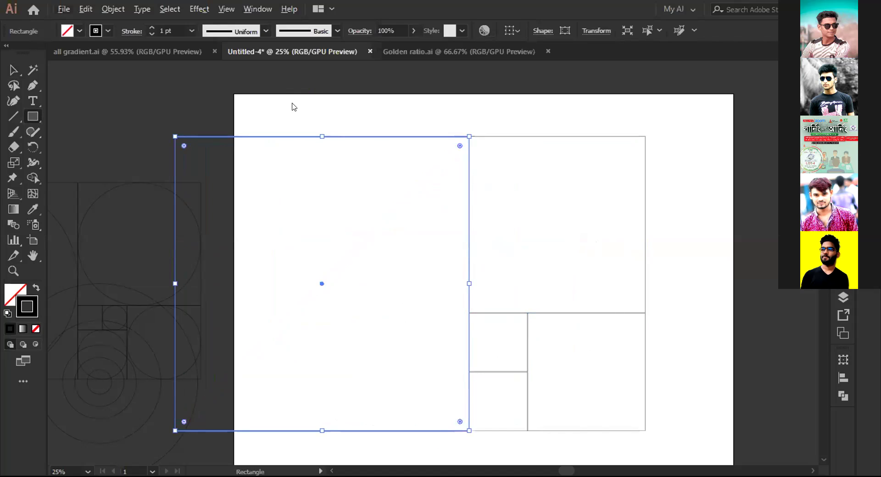
key("alt+v")
left_click(526, 93)
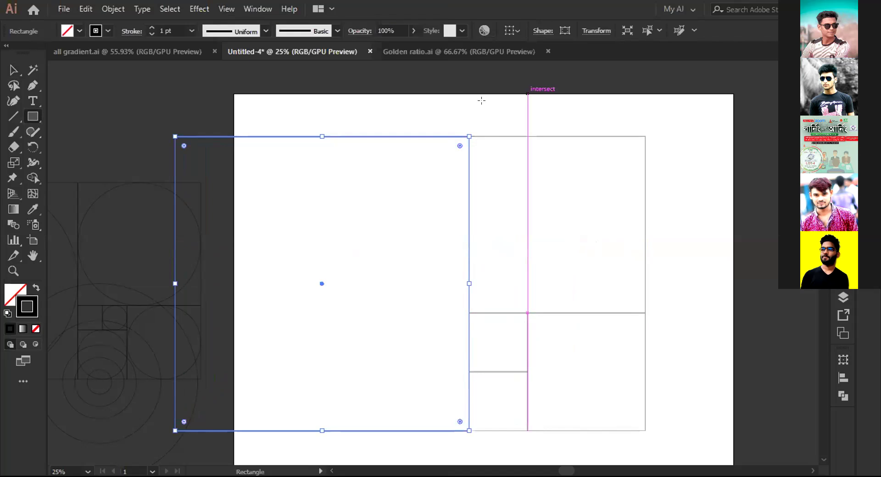
left_click(481, 101)
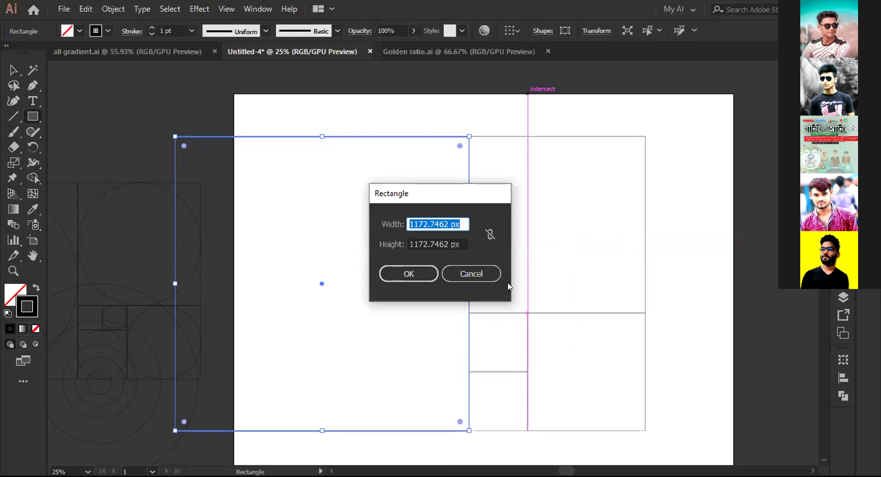
left_click(471, 274)
Rotate the five-square arrangement 90° clockwise and scale it down to fit the right part of the artboard
key("v")
left_click_drag(362, 108, 638, 404)
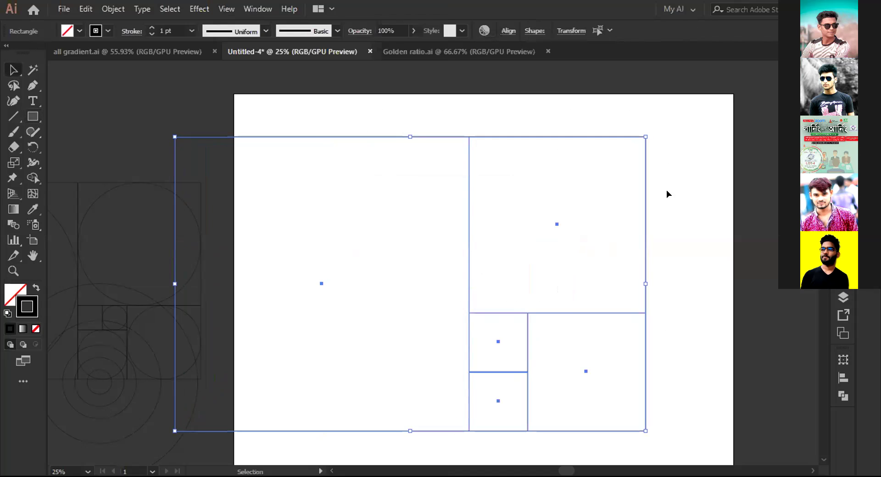
left_click_drag(648, 135, 484, 376)
scroll(484, 376, "down", 3)
left_click_drag(557, 425, 505, 337)
scroll(530, 259, "up", 3)
left_click_drag(422, 289, 604, 287)
left_click(367, 233)
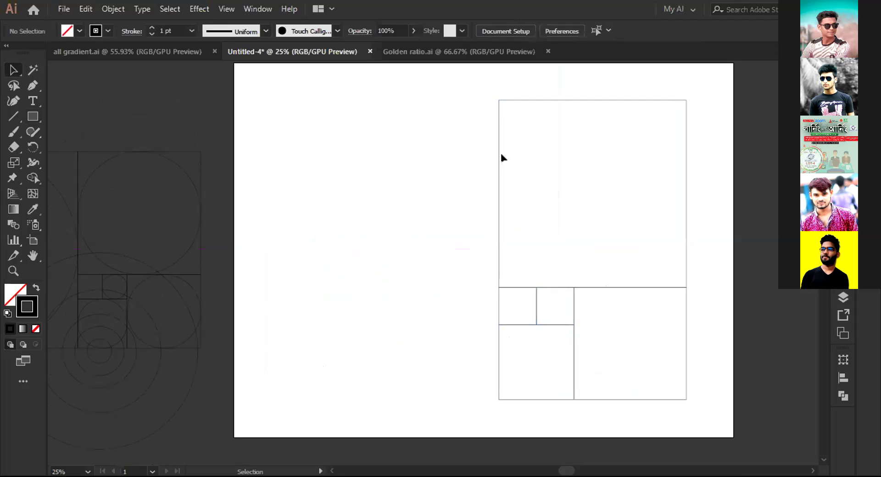
Draw a square left of the arrangement matching its full height, and scale the whole golden rectangle down to fit the artboard
key("m")
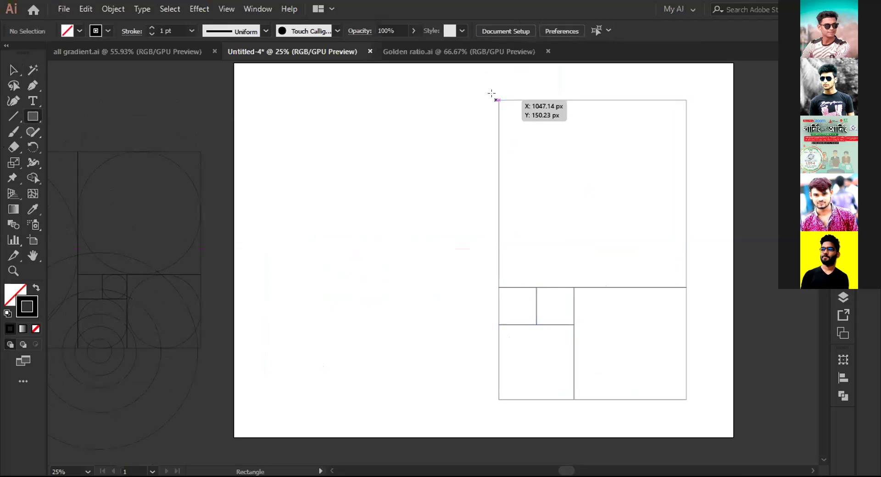
left_click_drag(499, 100, 315, 399)
key("v")
left_click_drag(235, 89, 661, 384)
left_click_drag(488, 220, 524, 226)
left_click(345, 97)
Draw a circle from the centre of the largest square so it touches all four sides
left_click(31, 123)
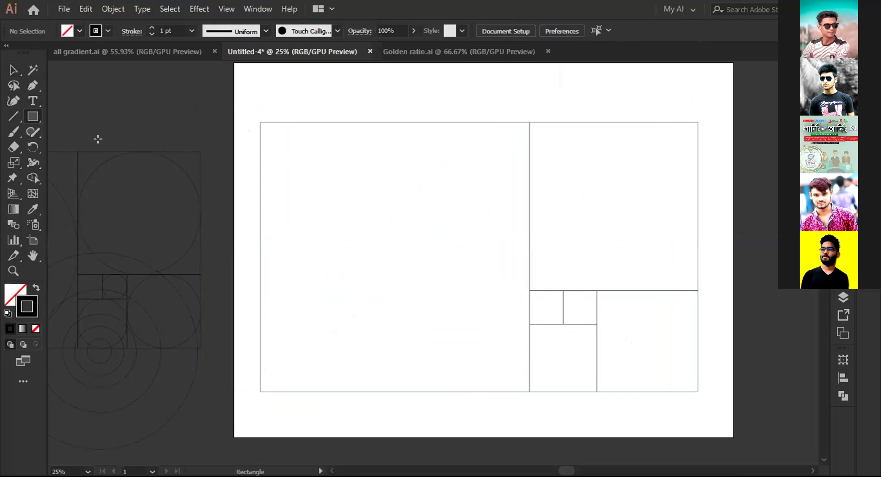
left_click(87, 150)
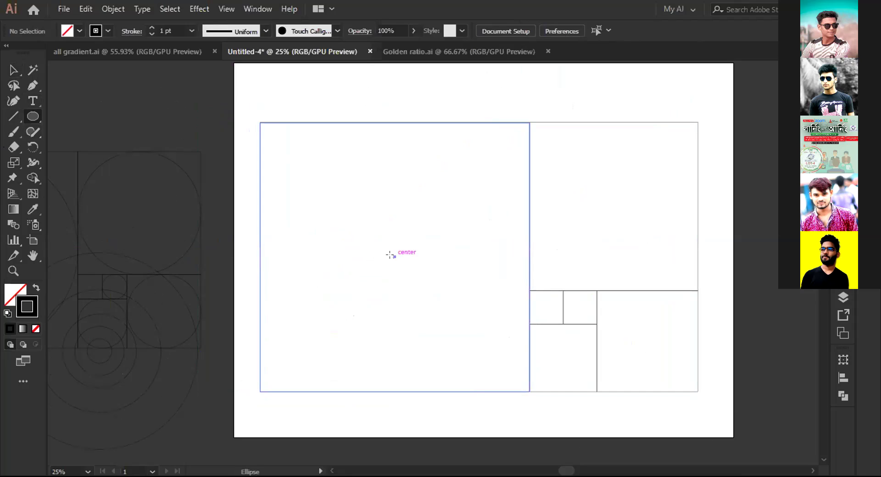
left_click_drag(390, 254, 474, 388)
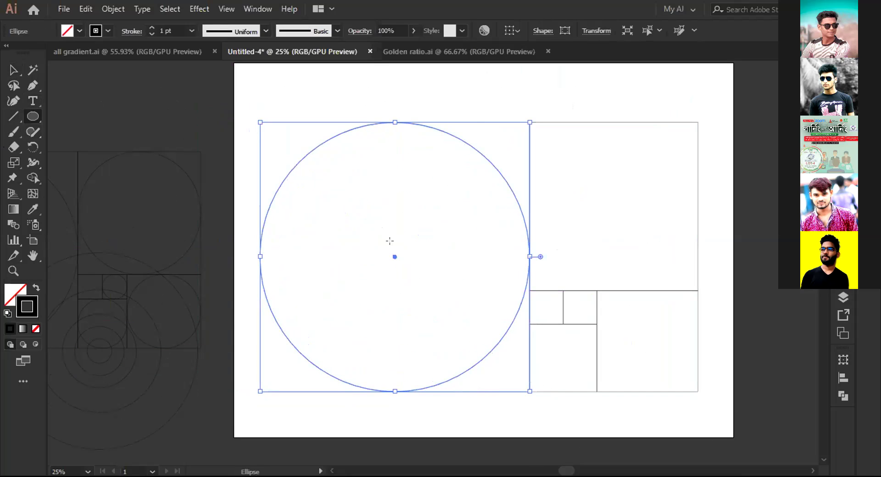
key("v")
left_click(620, 200)
Draw inscribed circles from the centres of the second- and third-largest squares
key("l")
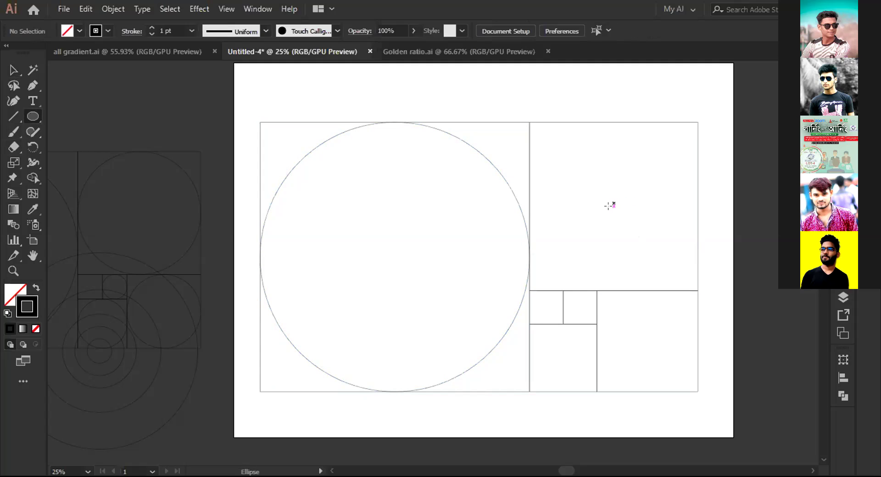
left_click_drag(608, 202, 655, 286)
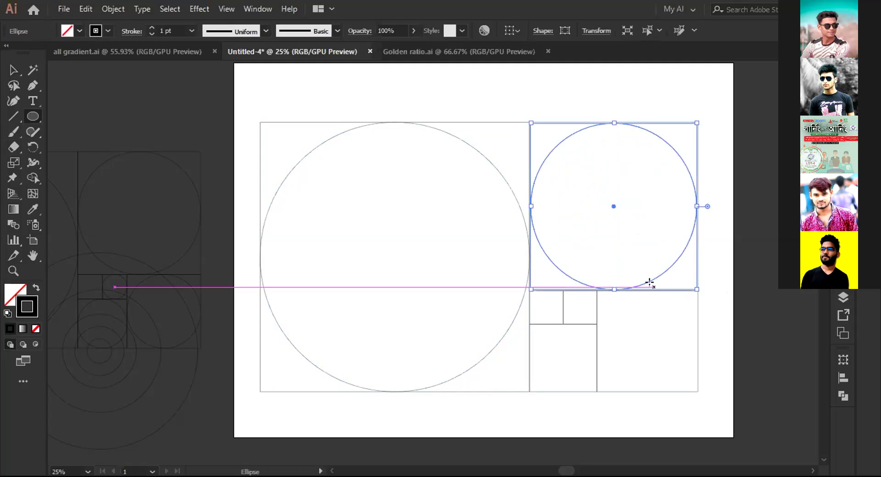
left_click_drag(646, 338, 674, 380)
left_click_drag(679, 391, 679, 391)
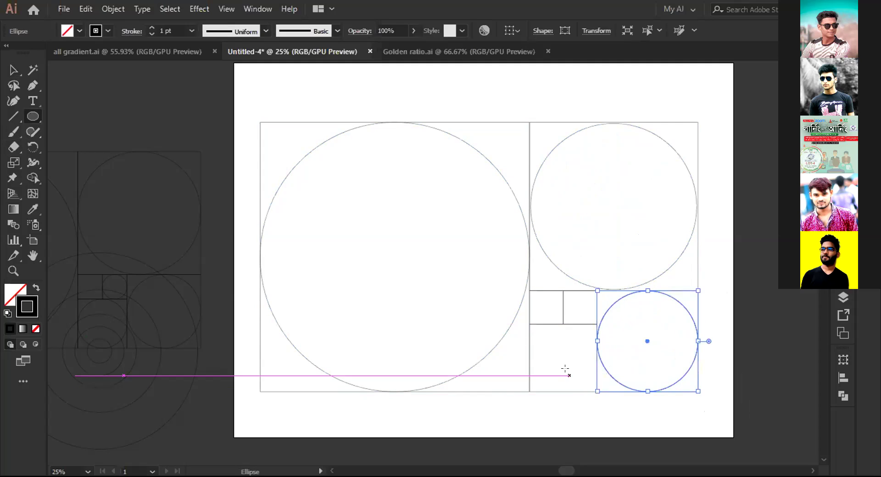
Draw inscribed circles from the centres of the fourth-largest square and the right one of the two smallest squares
left_click_drag(563, 358, 596, 391)
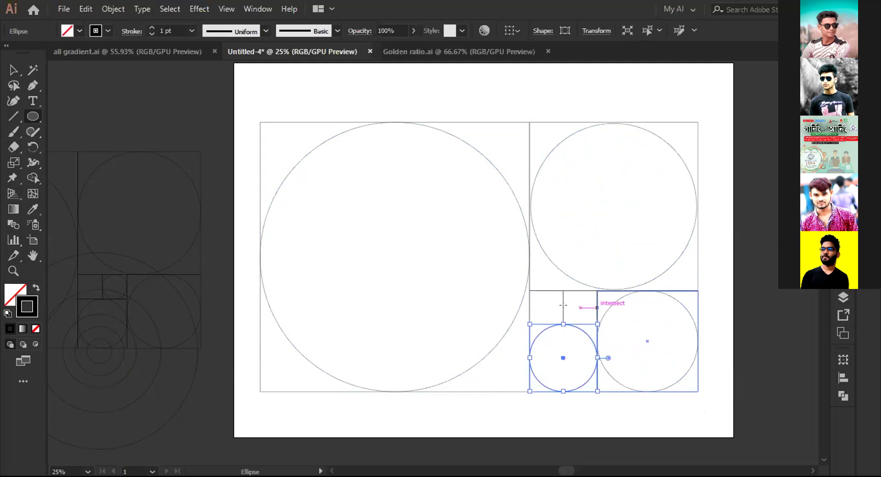
left_click_drag(576, 305, 586, 320)
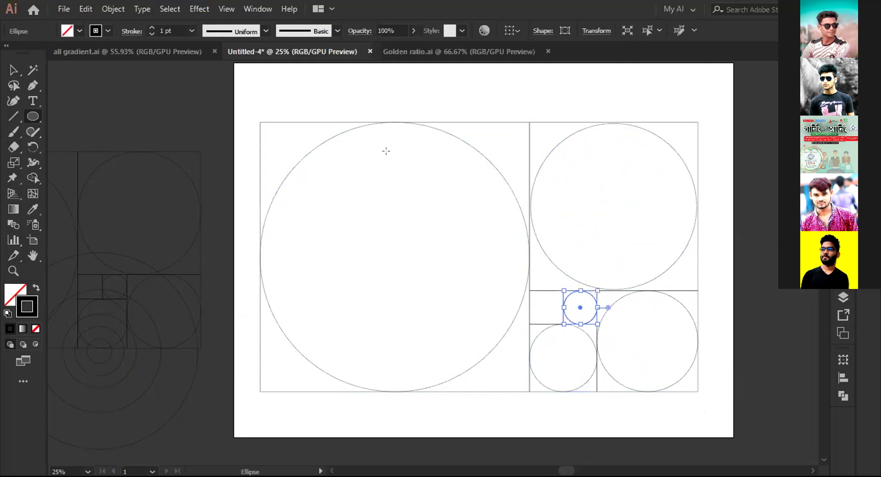
Delete the leftover squares-and-circles construction lying outside the artboard on its left
key("v")
scroll(94, 196, "up", 1)
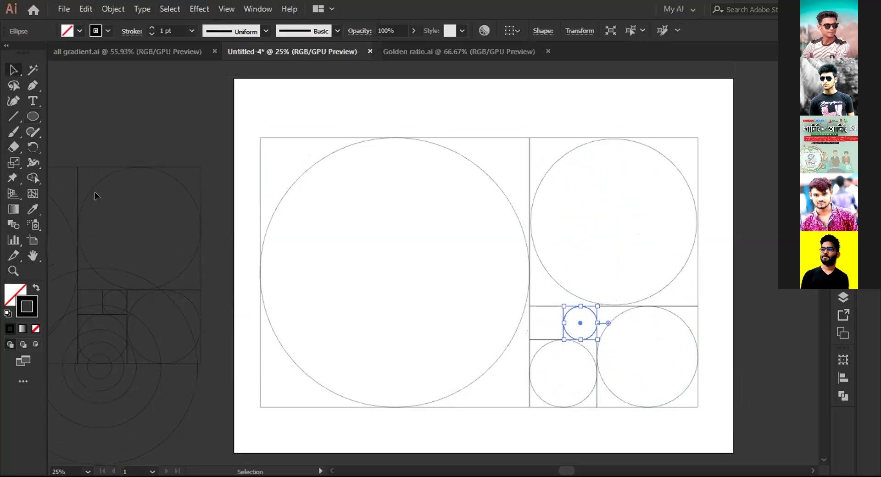
left_click(144, 451)
key("Delete")
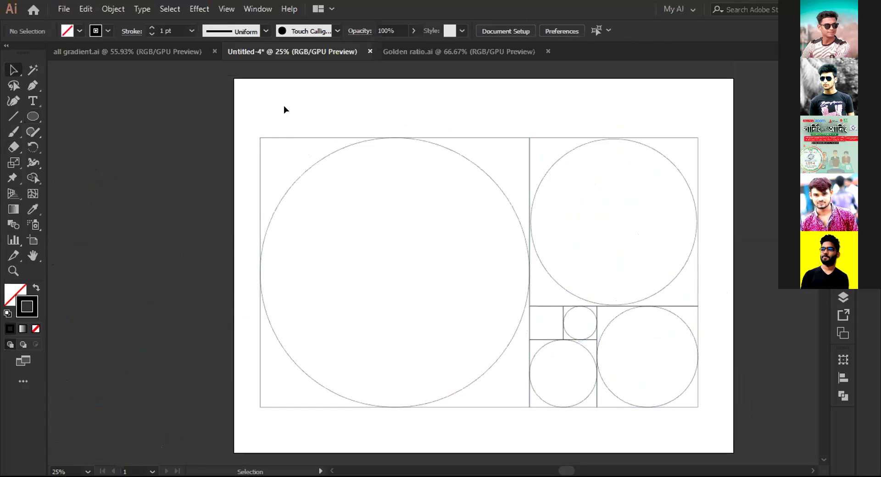
Move the whole golden rectangle with its circles left to free the right half of the artboard
left_click_drag(406, 98, 664, 406)
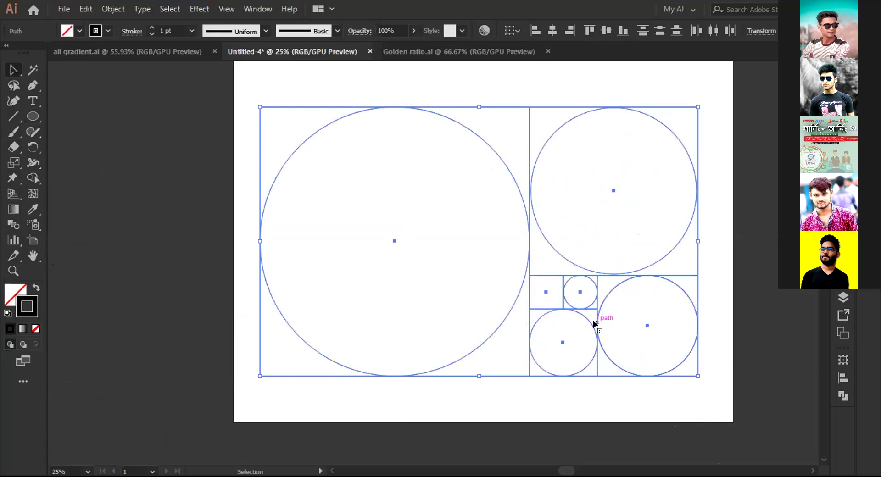
left_click_drag(539, 337, 293, 326)
left_click(512, 296)
Copy the largest circle horizontally onto the free right half of the artboard, and copy the second-largest circle inside its upper part
left_click(242, 318)
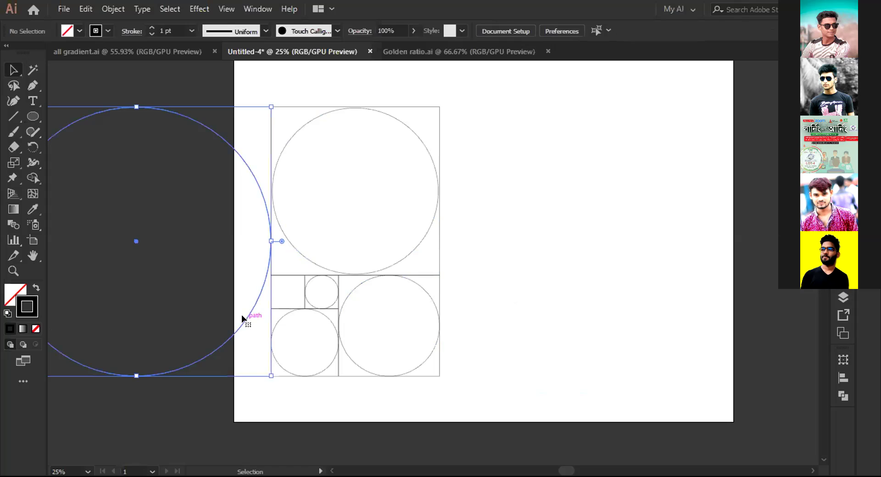
left_click_drag(241, 317, 692, 314)
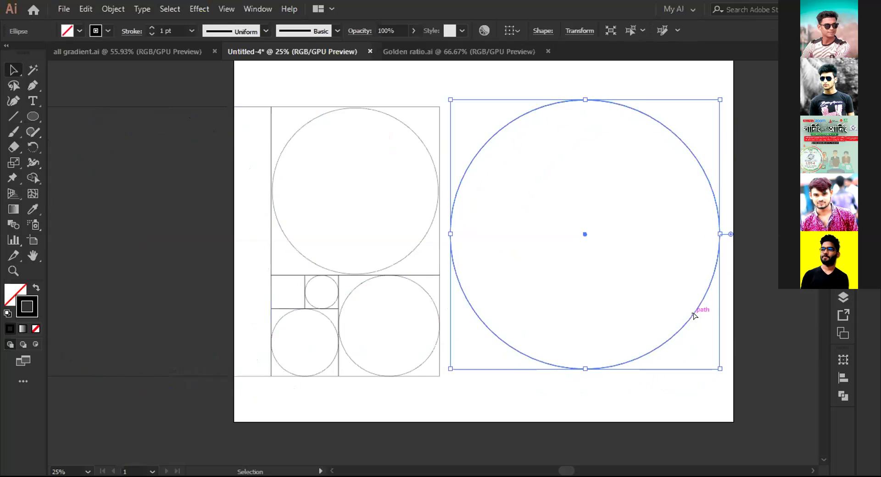
key("ctrl+z")
left_click_drag(229, 339, 673, 339)
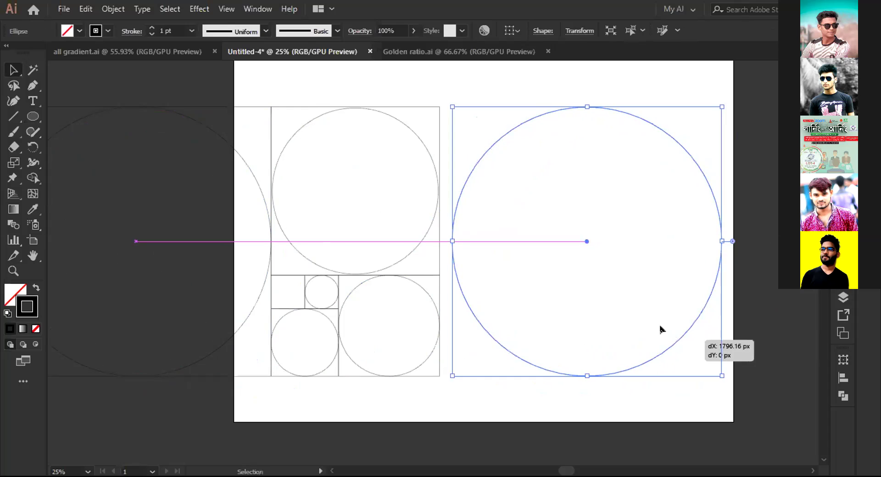
left_click(403, 255)
left_click_drag(403, 255, 633, 256)
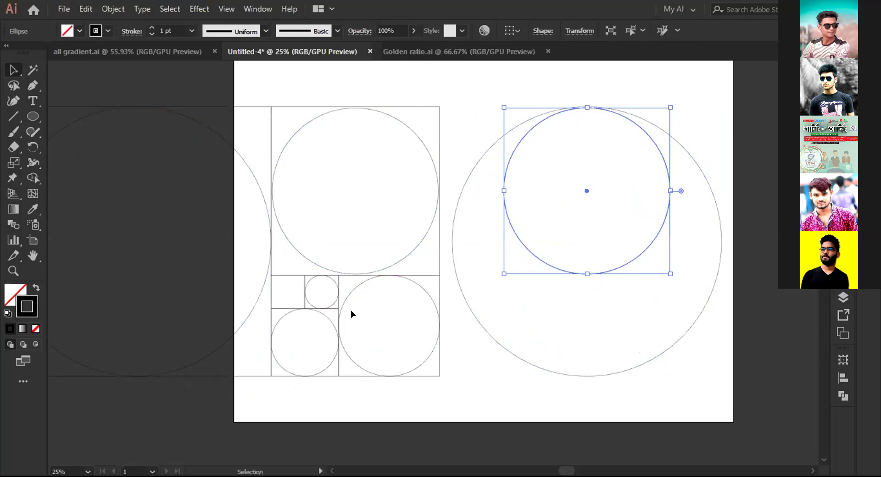
Copy the three smaller circles into the lower part of the large copied circle, centred on its vertical axis
left_click(345, 295)
left_click_drag(345, 296, 544, 301)
left_click_drag(332, 361, 613, 365)
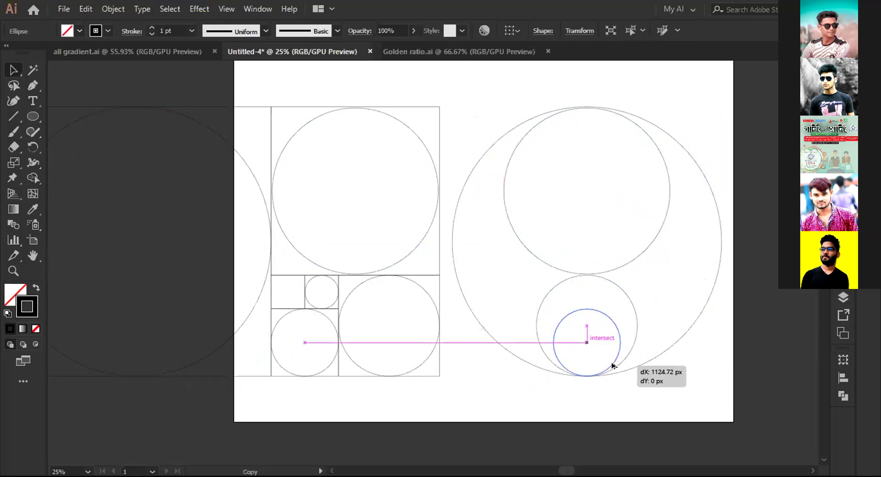
left_click_drag(552, 338, 553, 338)
left_click_drag(331, 302, 435, 328)
left_click_drag(562, 337, 595, 304)
left_click(560, 382)
Align the five copied circles to their vertical centres so they are concentric, and move the golden rectangle construction further left
left_click_drag(572, 392, 623, 64)
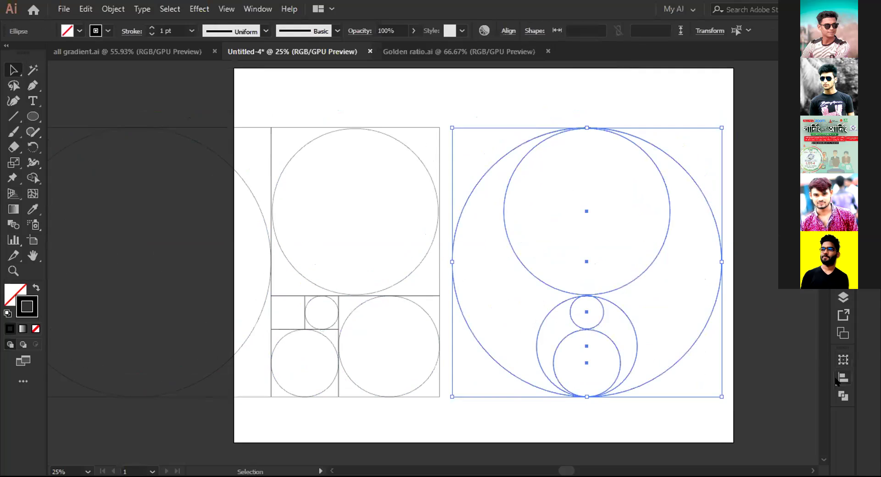
left_click(836, 378)
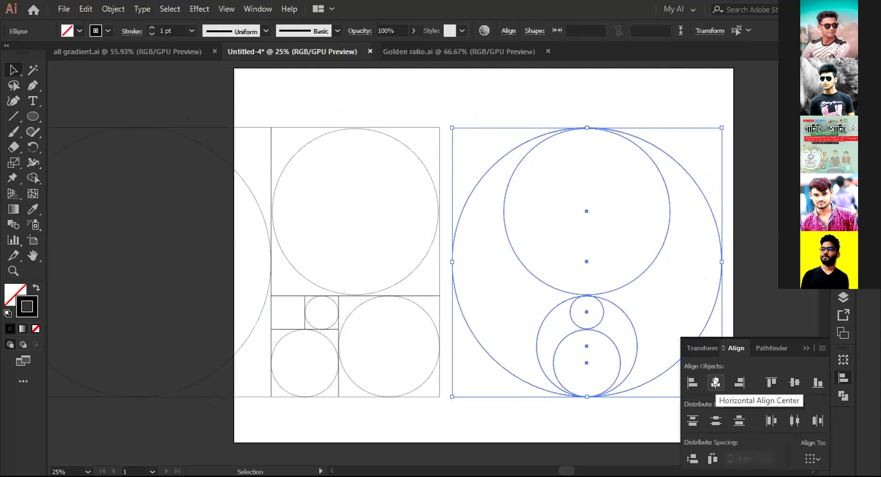
left_click(795, 381)
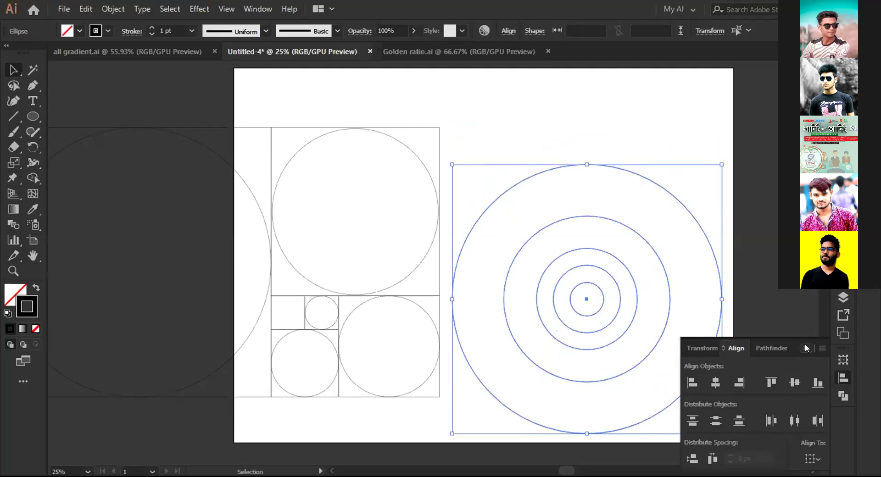
left_click_drag(211, 104, 355, 409)
left_click_drag(316, 346, 199, 331)
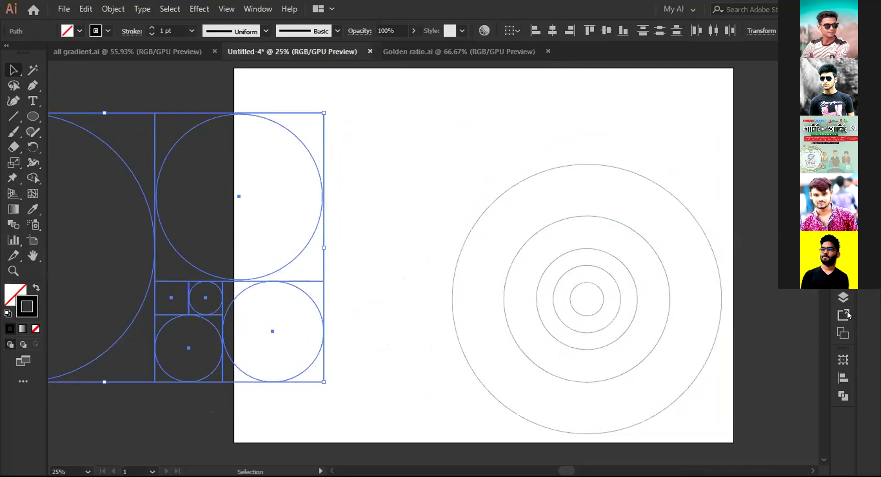
Examine the concentric circles and grid in Golden ratio.ai and compare them with the circles in Untitled-4
left_click(396, 51)
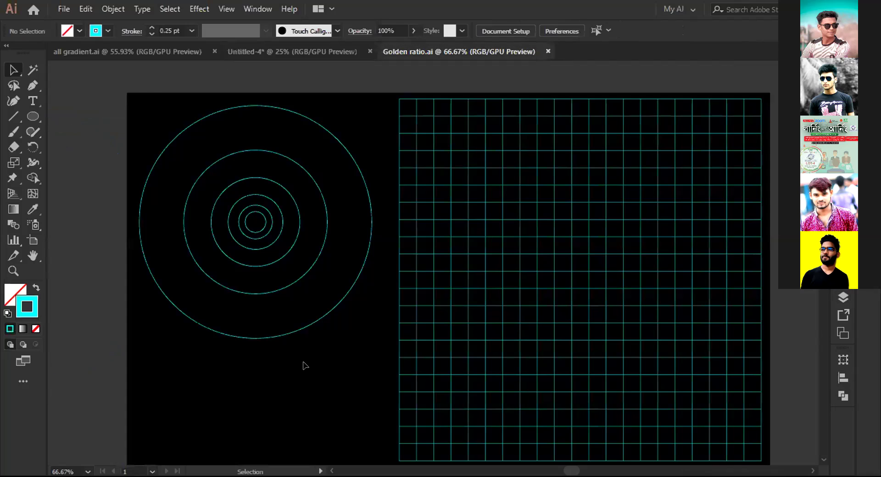
key("ctrl+a")
mouse_move(777, 426)
left_mouse_down()
mouse_move(756, 427)
mouse_move(767, 426)
left_mouse_up()
left_click(791, 374)
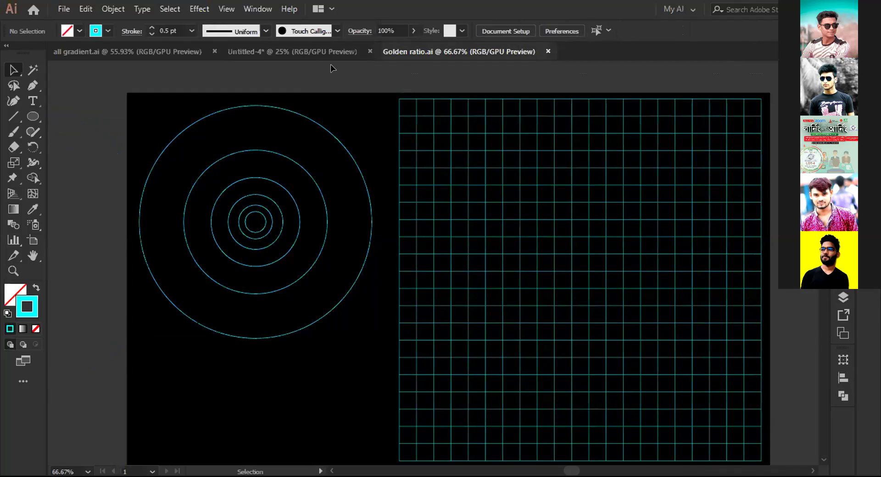
left_click(304, 51)
left_click(486, 181)
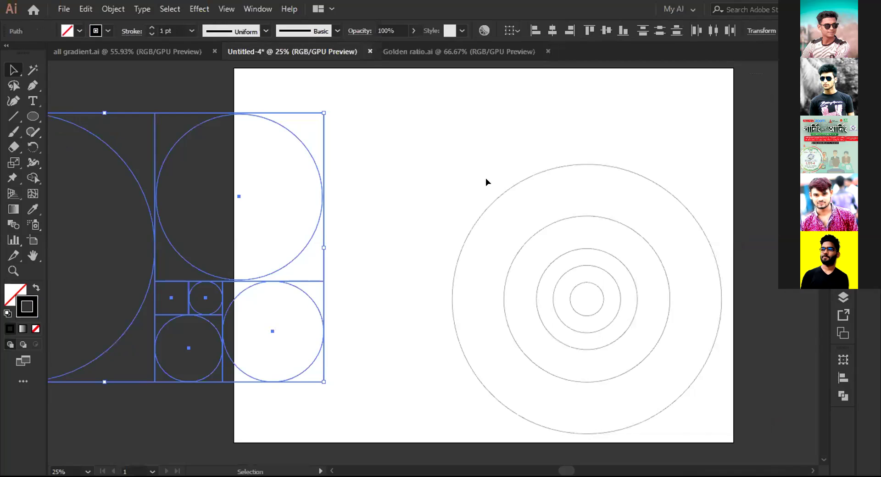
left_click(435, 54)
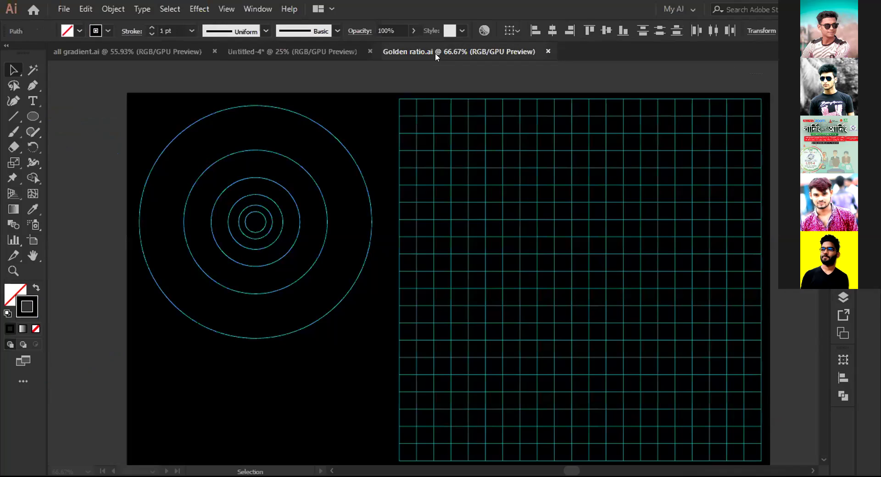
left_click(345, 51)
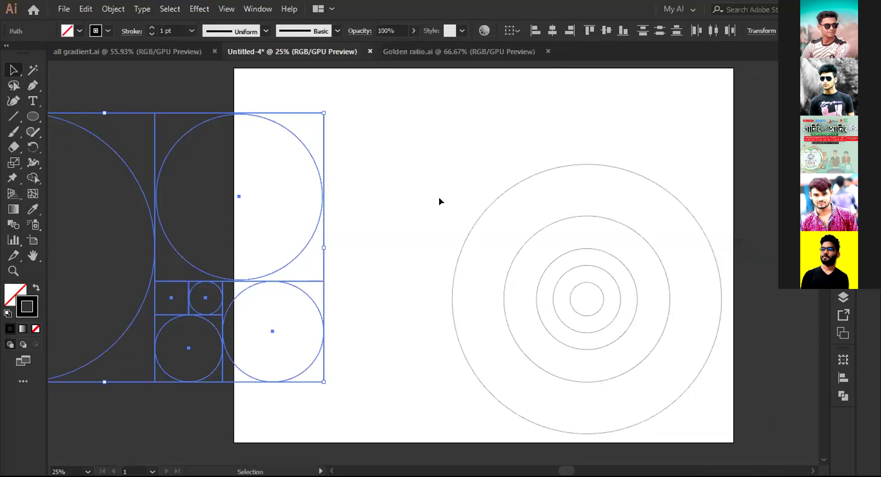
Move the golden rectangle construction back right, beside the concentric circles, and clear the selection
left_click_drag(323, 214, 437, 192)
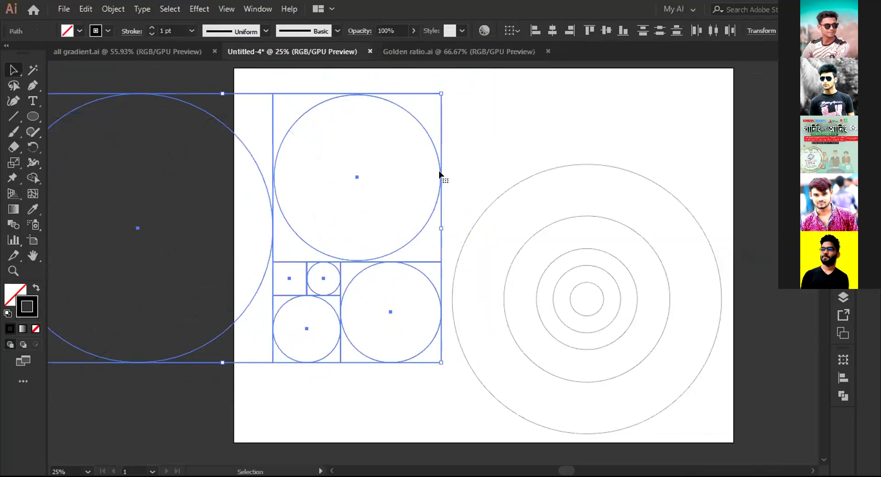
left_click(465, 164)
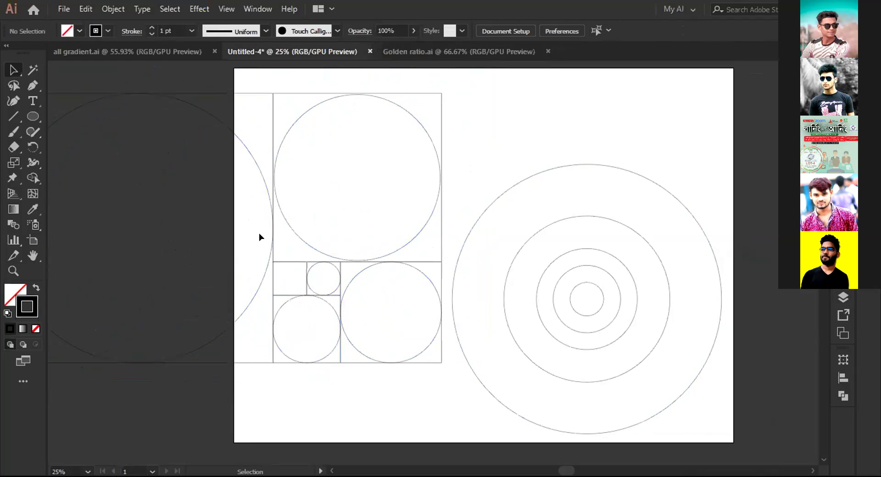
left_click(269, 262)
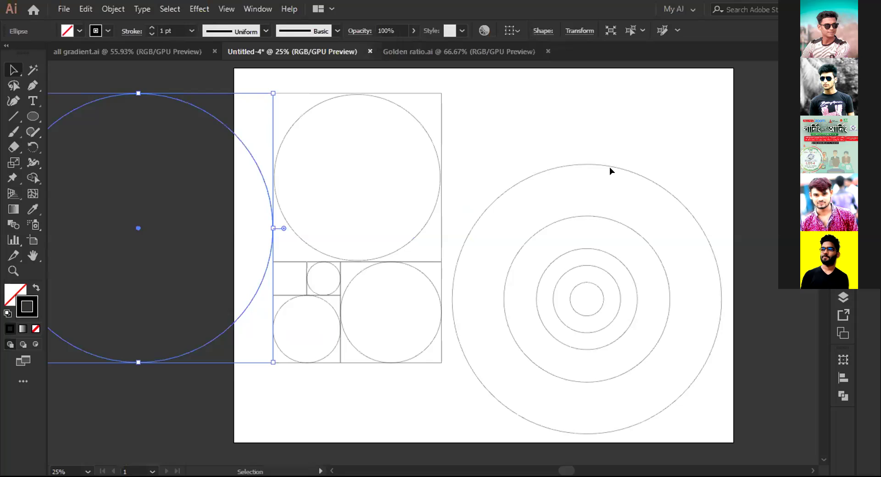
left_click(498, 142)
left_click_drag(464, 97, 213, 395)
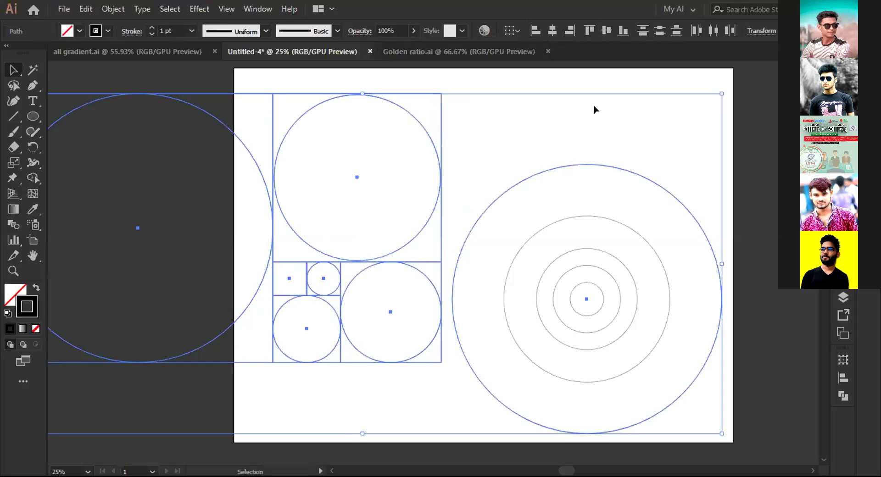
left_click(572, 78)
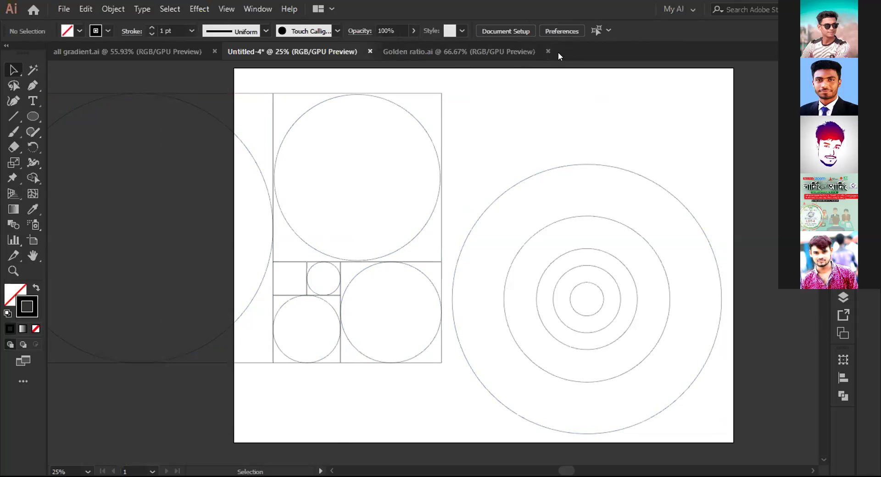
Delete the concentric circles and the whole golden rectangle construction to empty the artboard
scroll(550, 183, "down", 2)
left_click_drag(521, 94, 700, 404)
key("Delete")
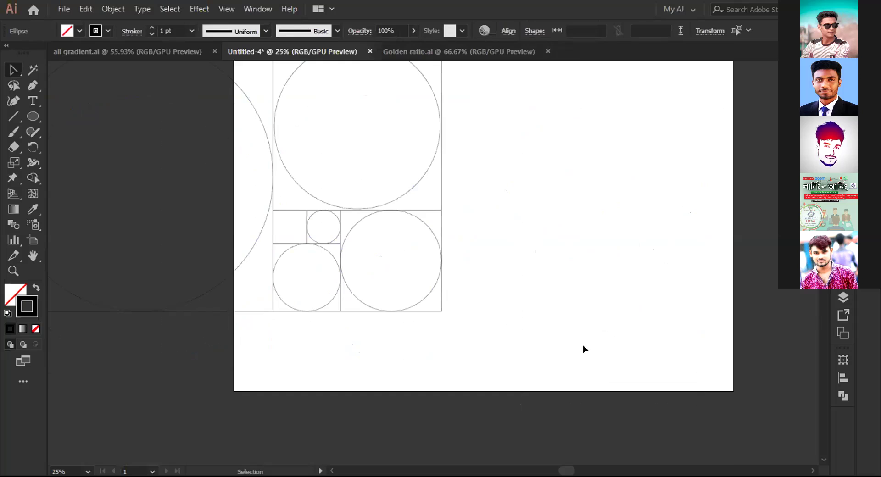
scroll(582, 345, "up", 1)
left_click_drag(454, 416, 56, 137)
key("Delete")
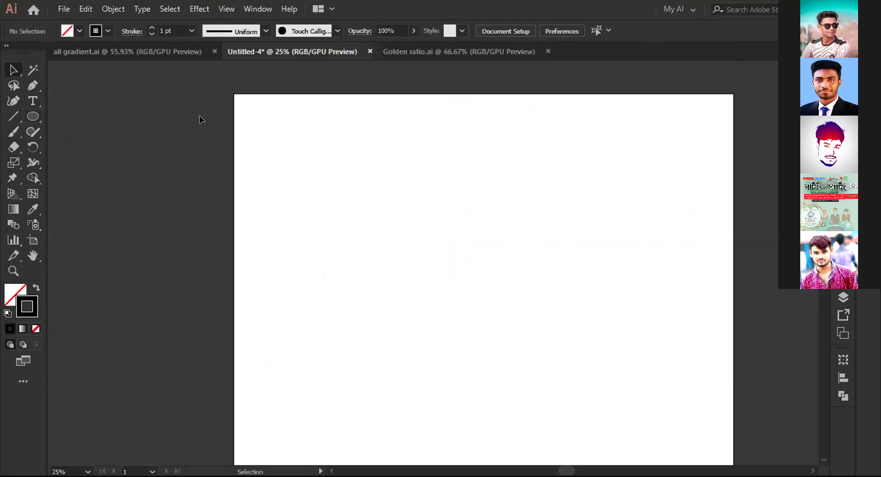
Draw a small square near the middle of the artboard and move it up and slightly right
left_click(33, 116)
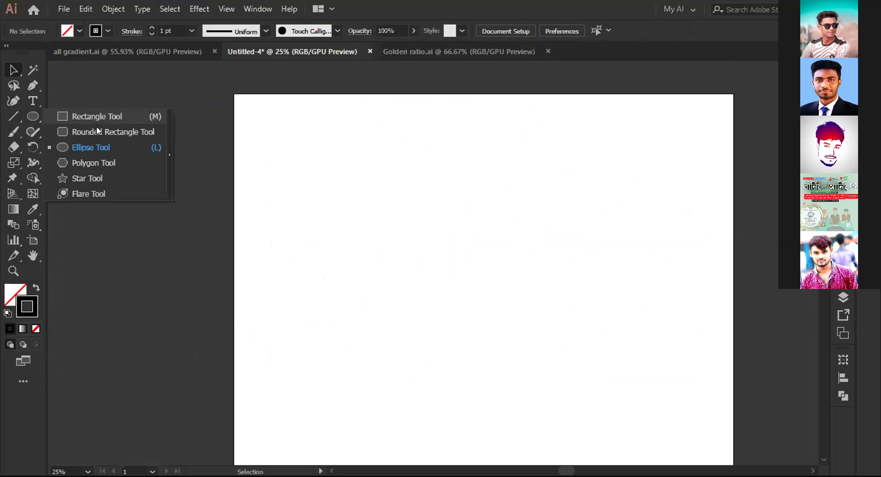
key("m")
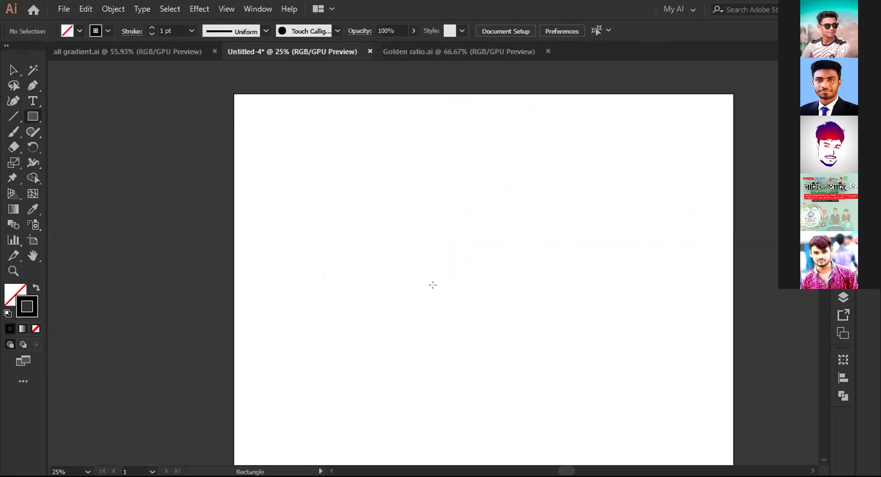
left_click_drag(443, 281, 500, 338)
key("v")
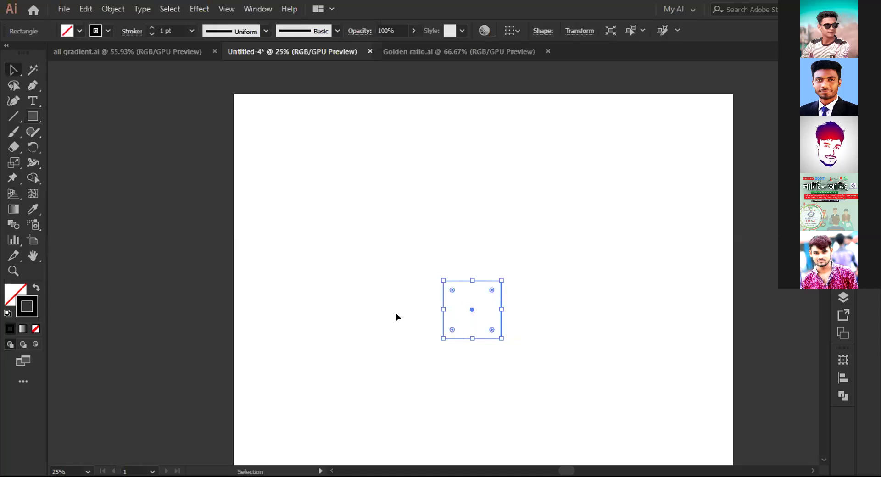
left_click(384, 312)
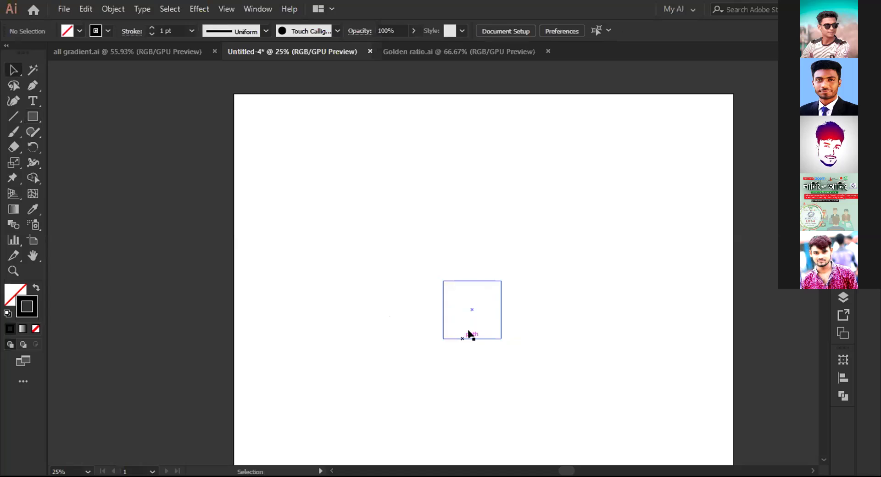
left_click_drag(466, 282, 506, 190)
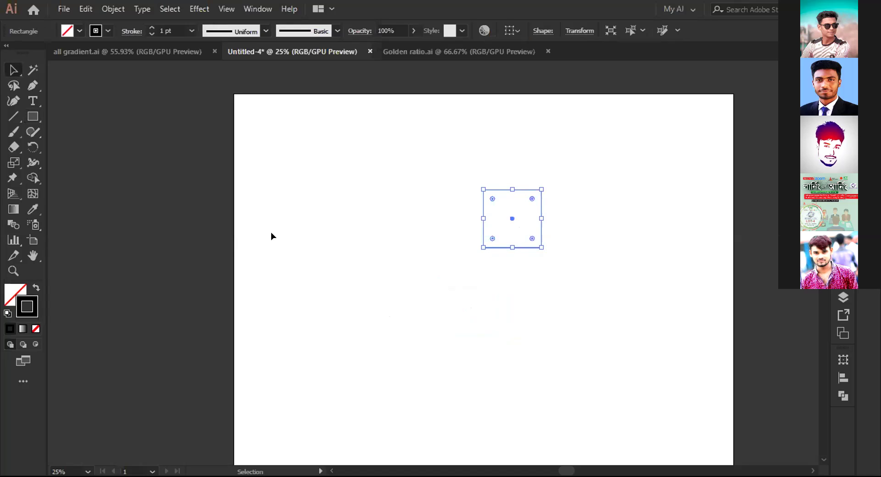
Copy the square directly below itself with touching edges, and move the stacked pair down and slightly right
left_click_drag(519, 247, 519, 312)
left_click(593, 252)
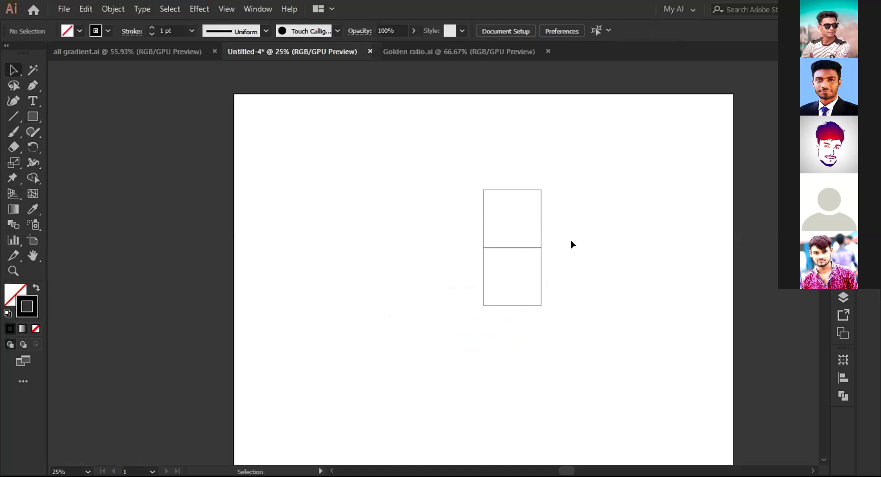
left_click_drag(449, 135, 568, 356)
left_click_drag(518, 246, 541, 312)
left_click(642, 263)
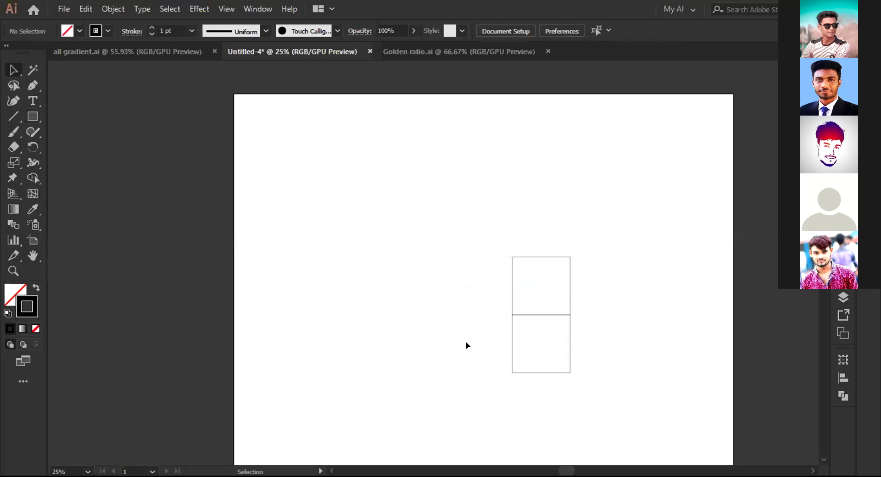
Draw a larger square against the left side of the stacked pair, matching the pair's full height
key("m")
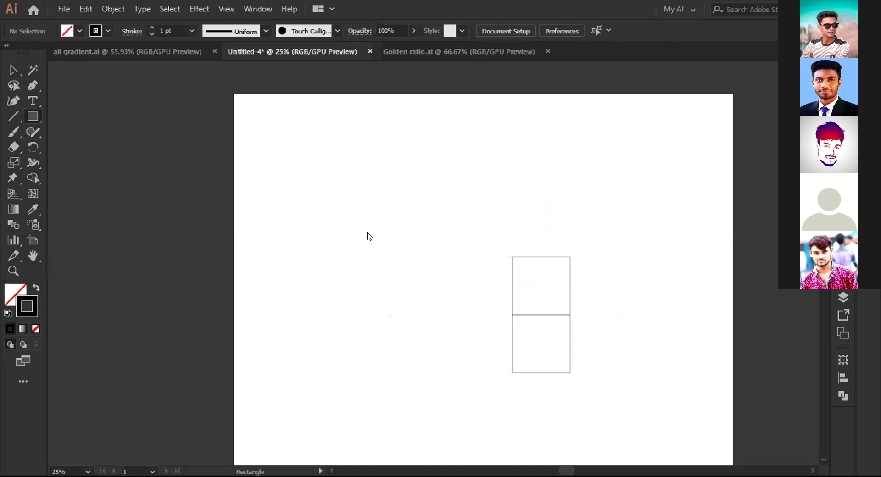
left_click_drag(509, 253, 391, 360)
key("Delete")
left_click_drag(509, 255, 391, 338)
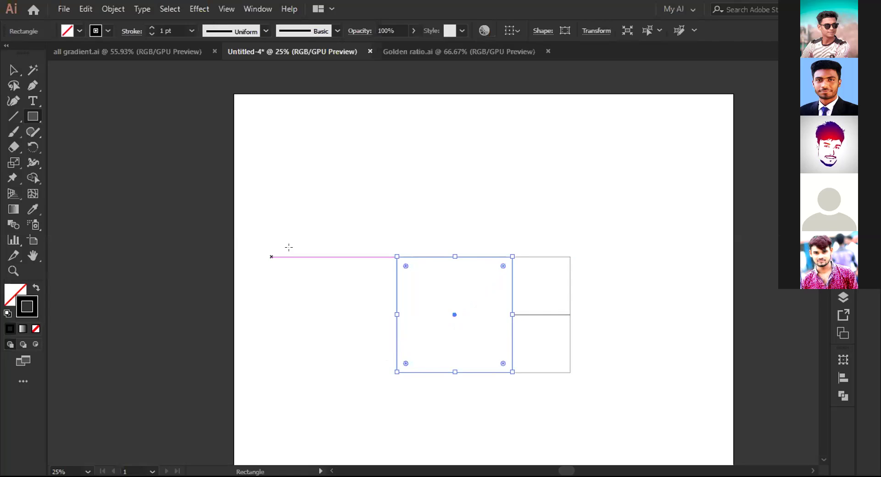
Rotate the three squares together 90° clockwise and move them to the right side of the artboard
key("v")
left_click(506, 233)
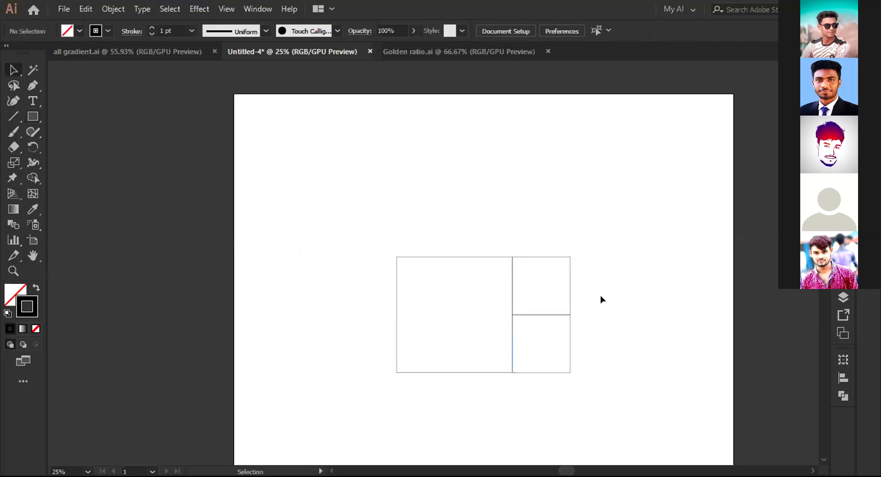
left_click(552, 256)
left_click(609, 265)
left_click_drag(393, 246, 583, 382)
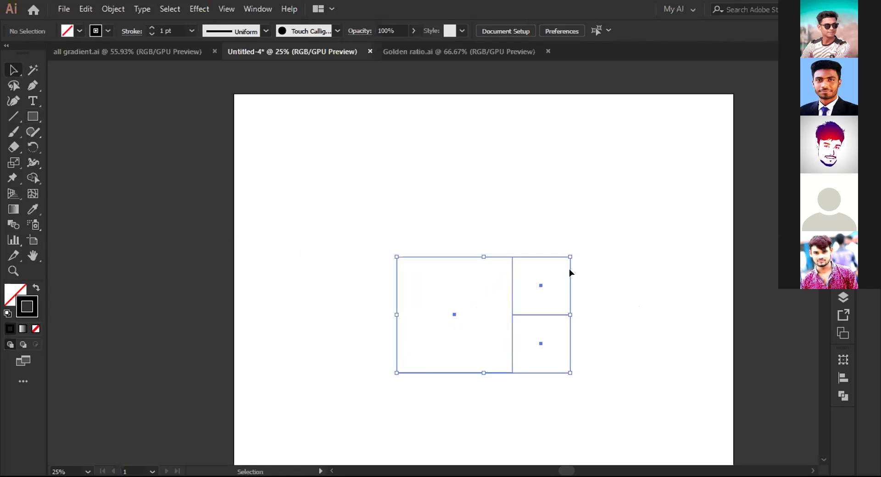
left_click_drag(572, 246, 562, 387)
left_click_drag(469, 227, 629, 210)
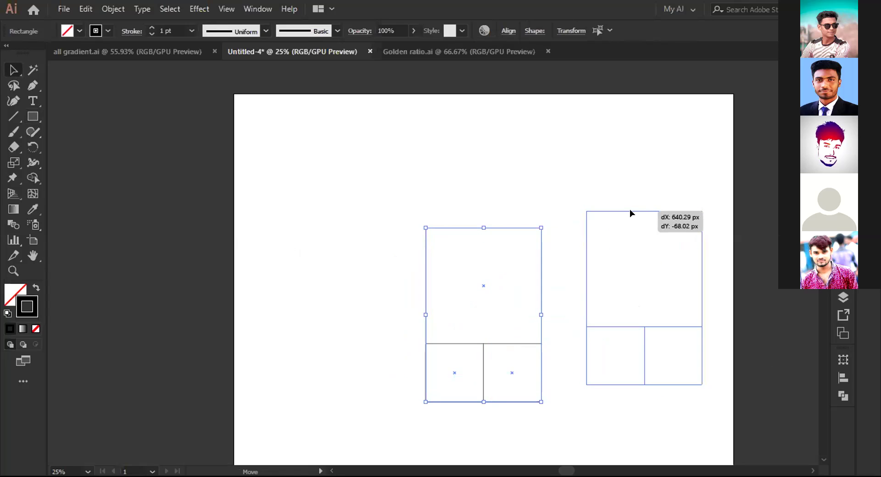
left_click(583, 183)
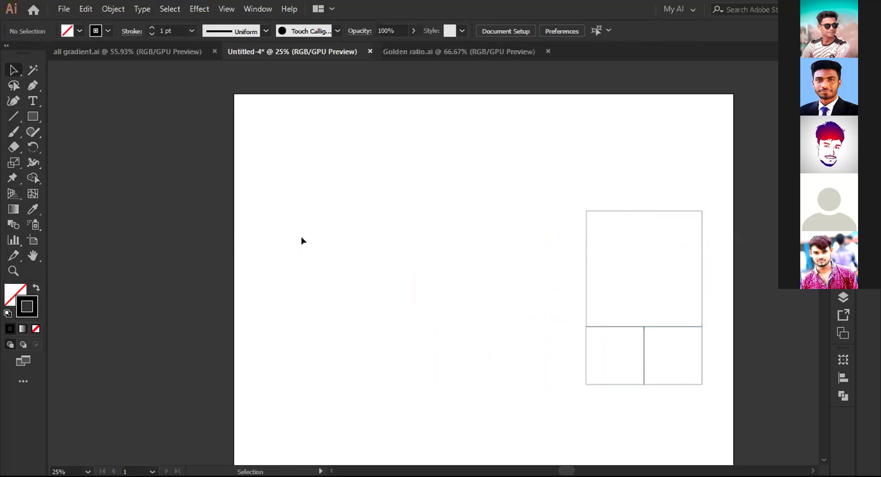
Draw a square against the construction's left side matching its full height, and rotate all four squares 90° clockwise
key("m")
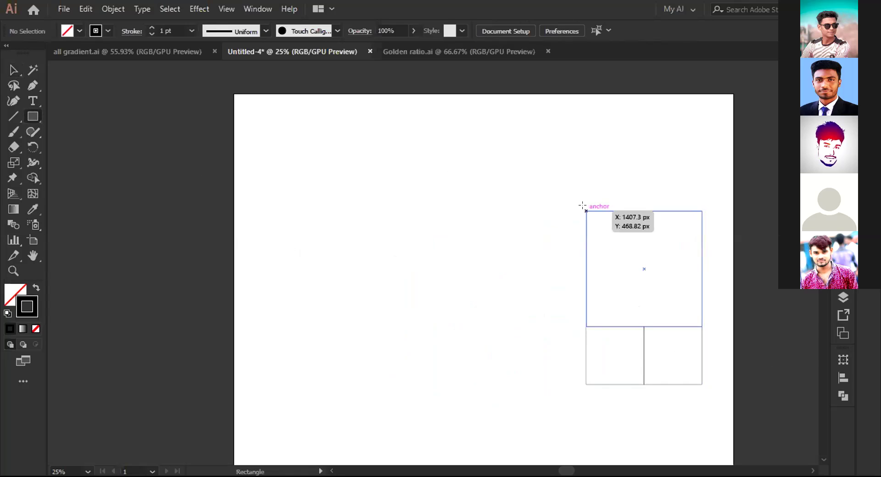
left_click_drag(586, 211, 448, 381)
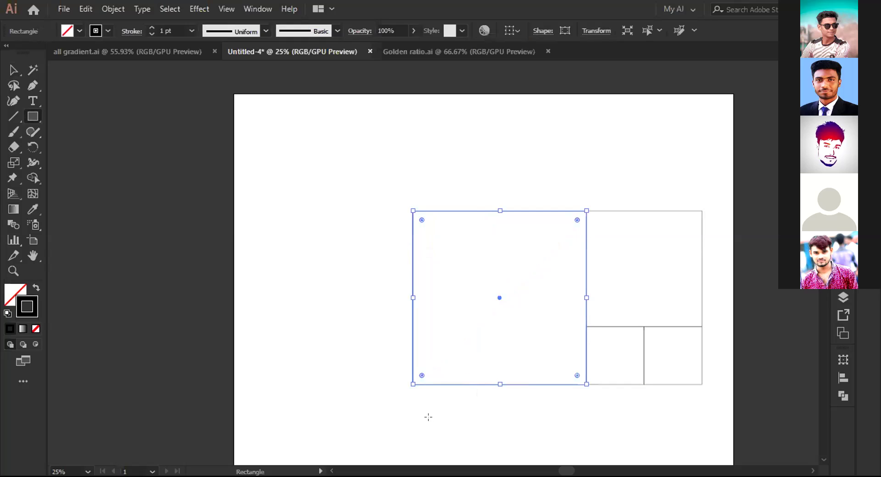
key("v")
left_click_drag(391, 156, 681, 355)
left_click_drag(706, 199, 590, 378)
left_click_drag(551, 329, 591, 322)
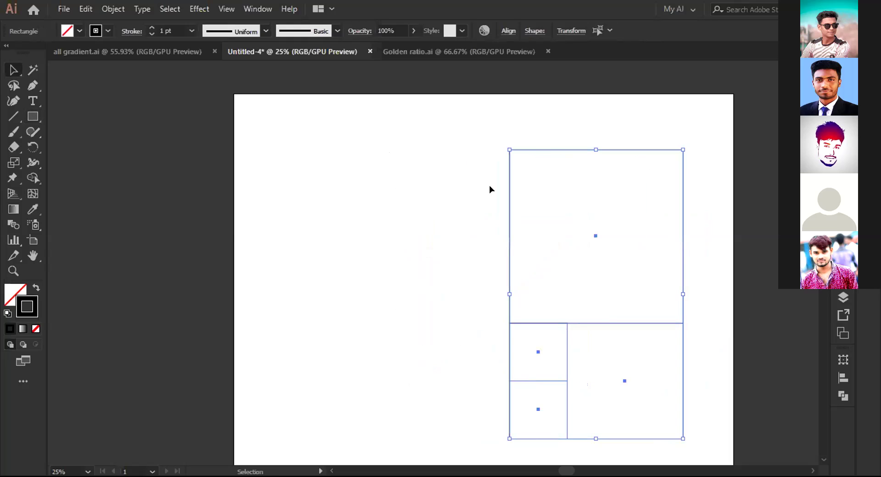
Draw a fifth square against the left side of the four squares, spanning their full height
left_click(33, 117)
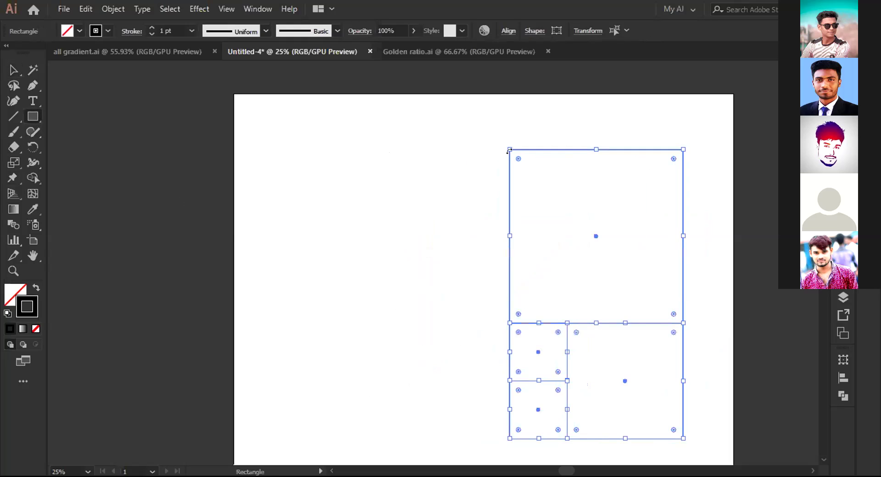
key("ctrl+shift+a")
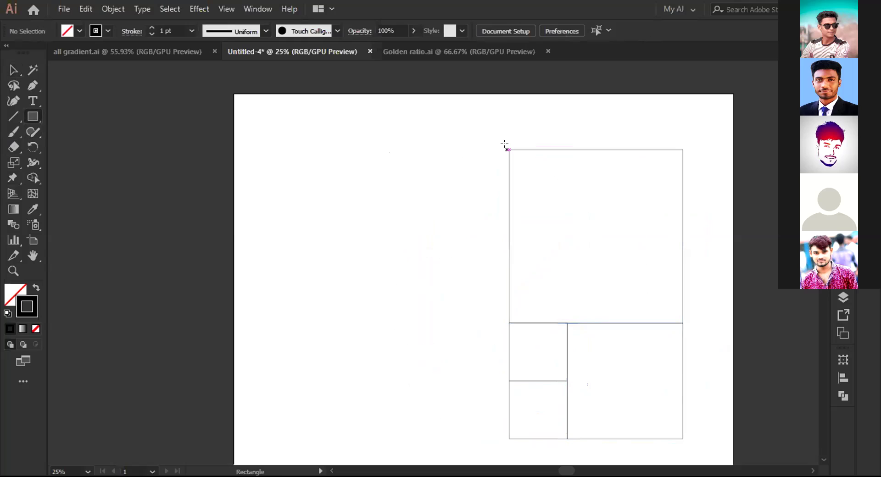
left_click_drag(505, 148, 311, 435)
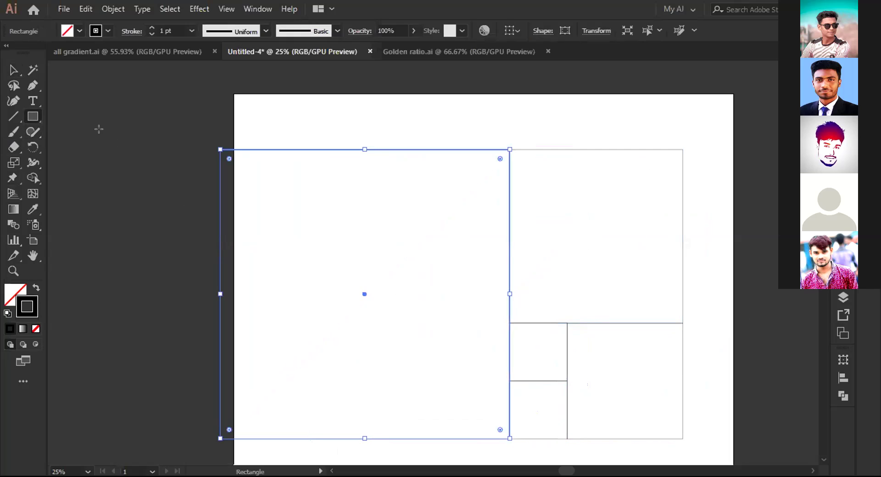
Rotate the five squares 90° clockwise and scale them down proportionally to fit the right half of the artboard
left_click(14, 70)
left_click_drag(373, 116, 661, 438)
left_click_drag(549, 323, 574, 310)
left_click_drag(713, 138, 557, 383)
scroll(556, 383, "down", 3)
left_click_drag(620, 418, 571, 346)
scroll(509, 336, "up", 2)
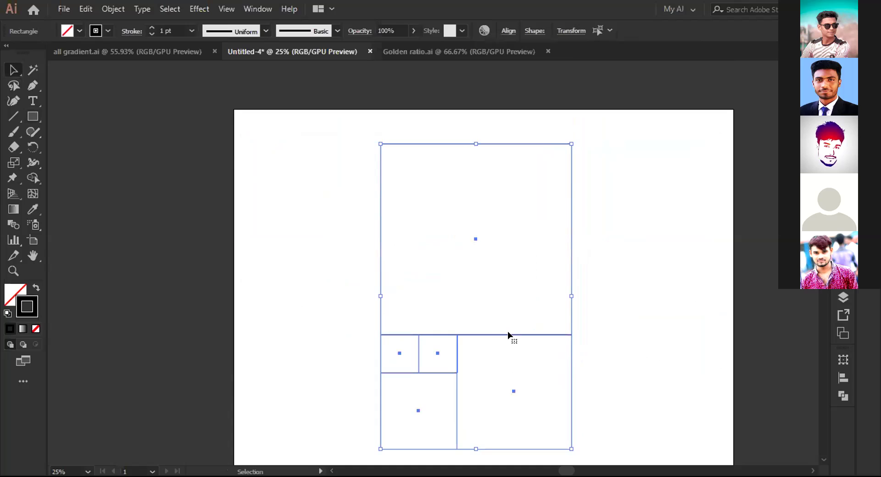
left_click_drag(503, 334, 599, 336)
left_click(263, 316)
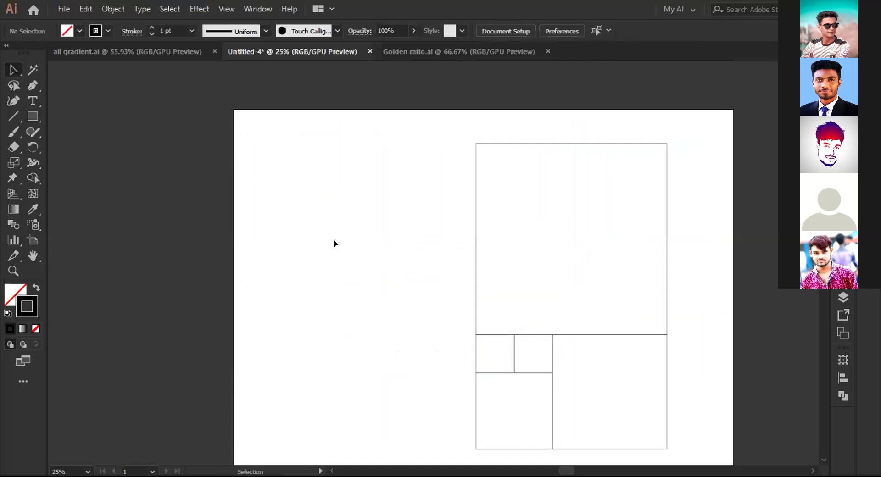
Draw a sixth square from the five-square construction's upper-left corner, extending left at its full height
key("m")
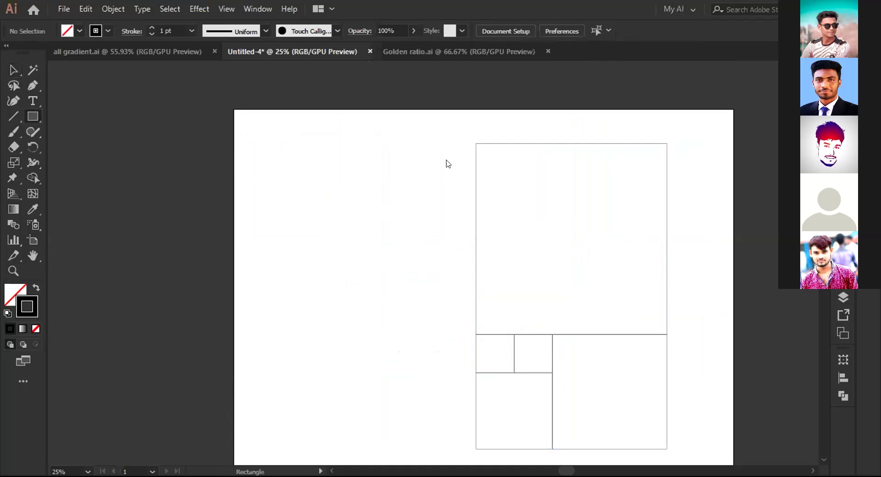
left_click(470, 142)
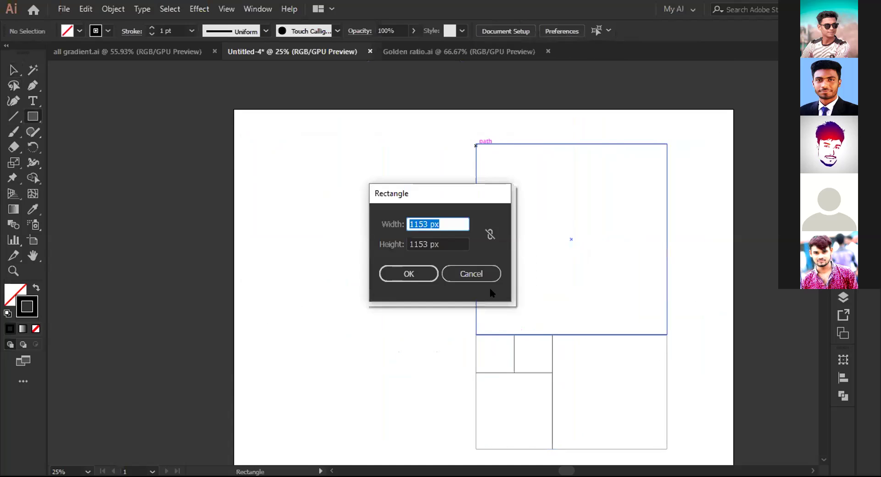
left_click(468, 275)
left_click_drag(471, 140, 267, 449)
Scale the completed golden rectangle down proportionally and place it fully inside the artboard
key("v")
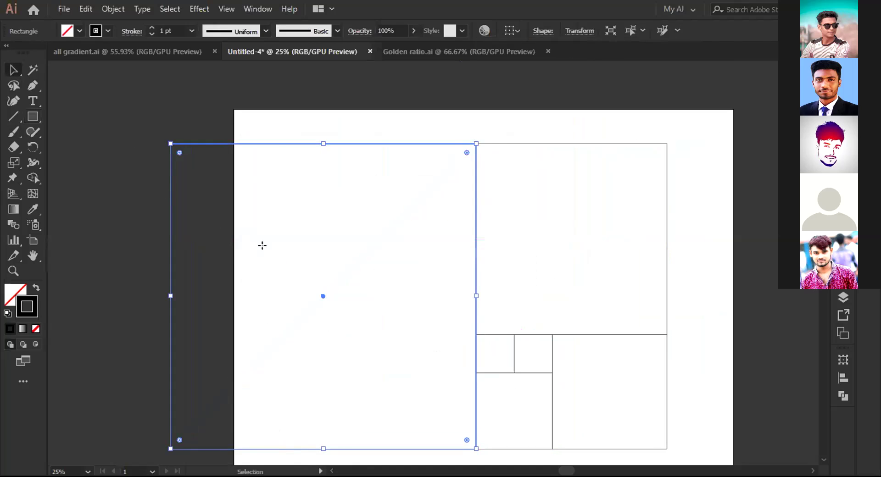
left_click(663, 448, "shift")
left_click_drag(659, 447, 588, 403)
left_click_drag(475, 323, 543, 312)
left_click(542, 419)
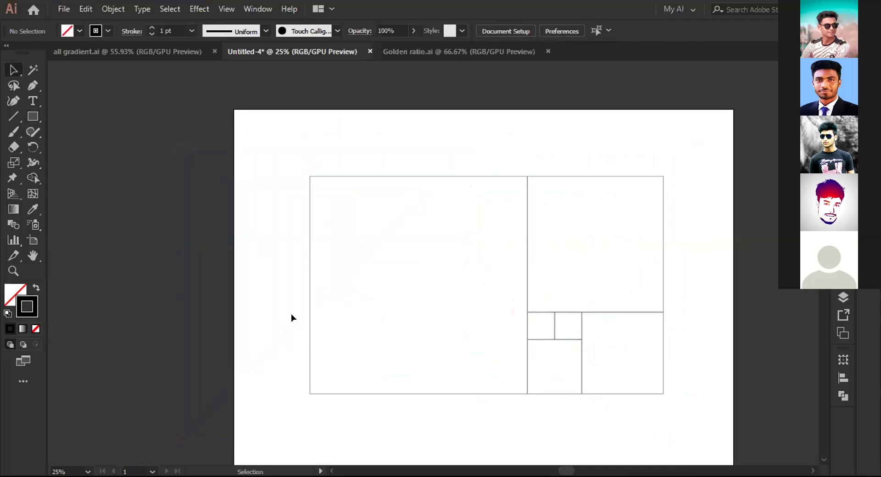
Draw a circle about 867 px in diameter from the centre of the largest square, touching all its sides
left_click(33, 116)
left_click(78, 146)
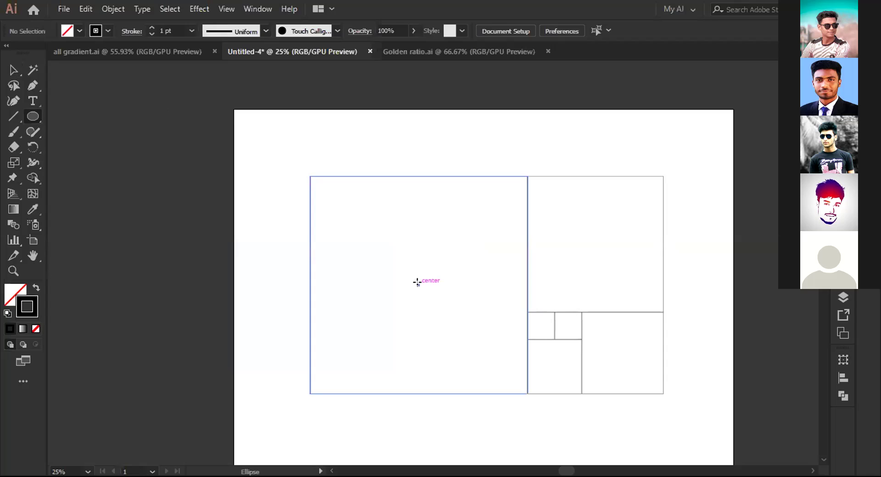
key("alt")
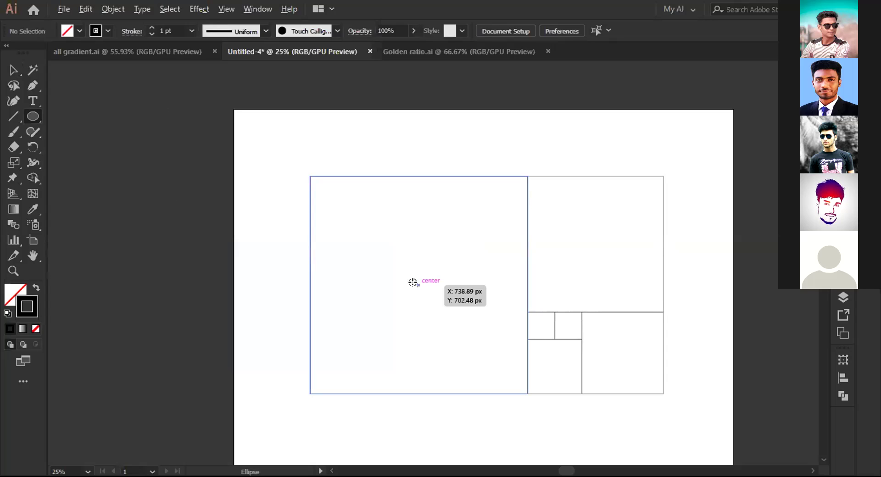
left_click_drag(413, 282, 499, 390)
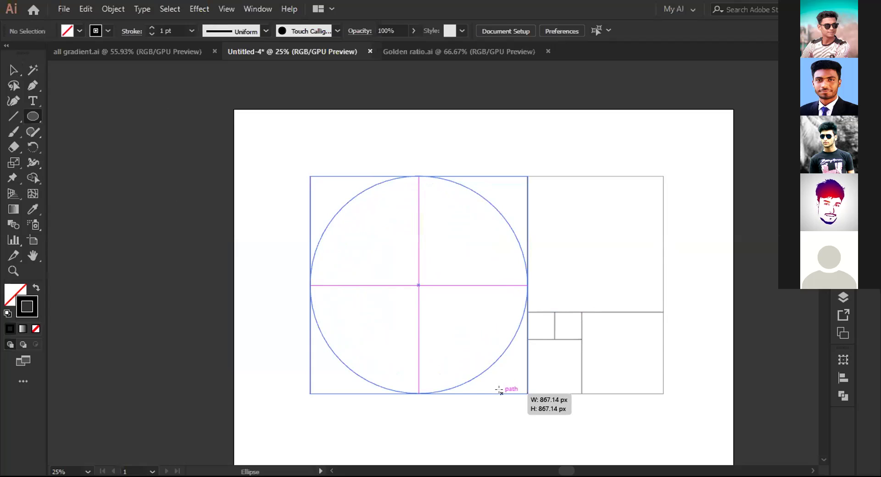
left_click_drag(499, 390, 500, 390)
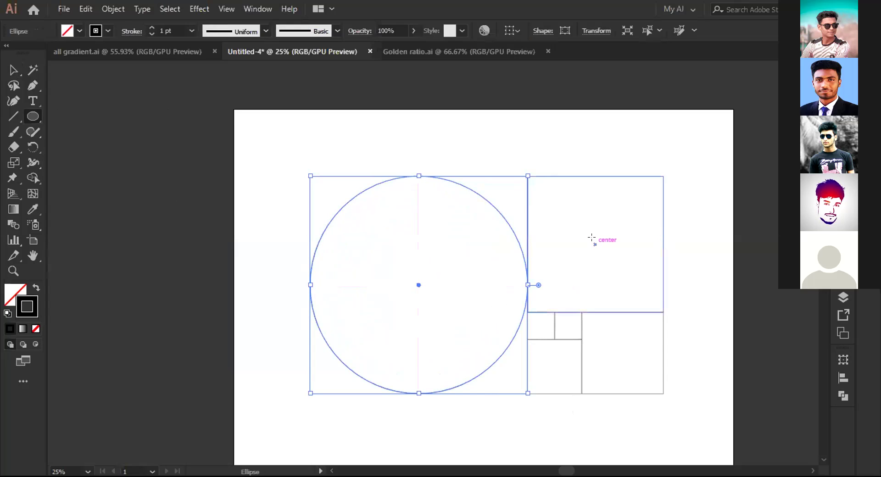
Inscribe centred circles in the next three smaller squares and in the right one of the two smallest squares
left_click_drag(595, 244, 645, 311)
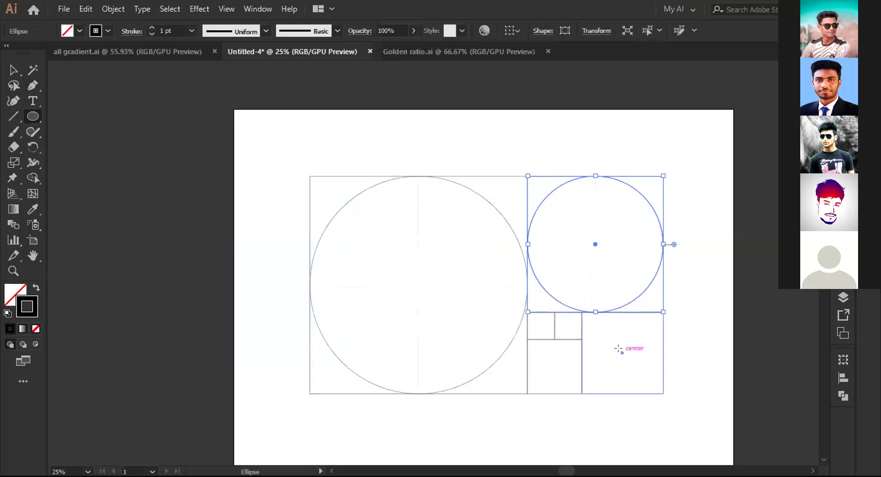
left_click_drag(617, 348, 663, 393)
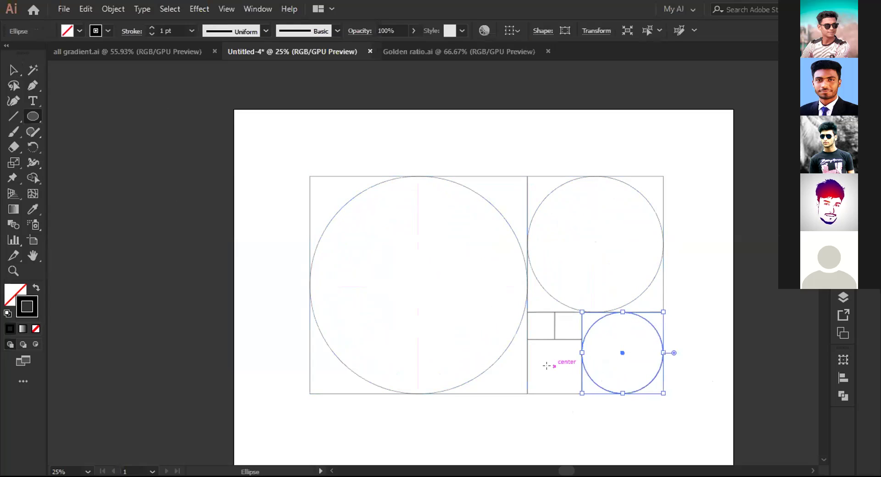
left_click_drag(553, 363, 582, 393)
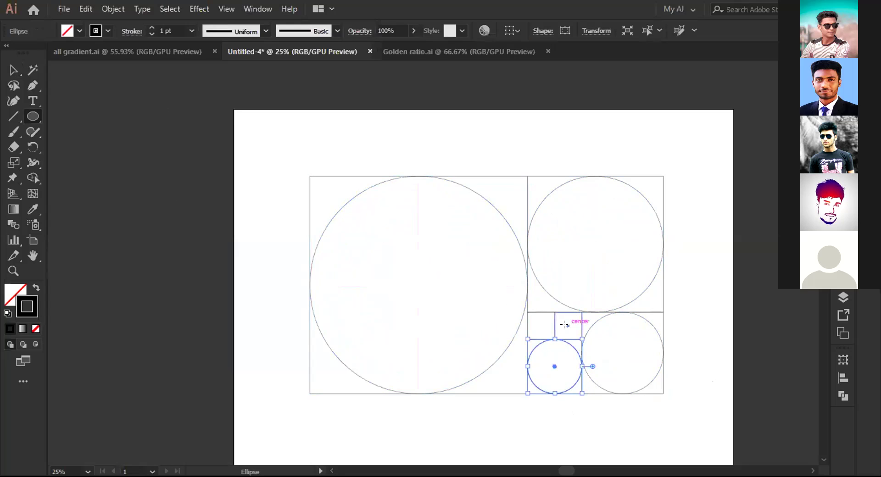
left_click_drag(567, 325, 581, 339)
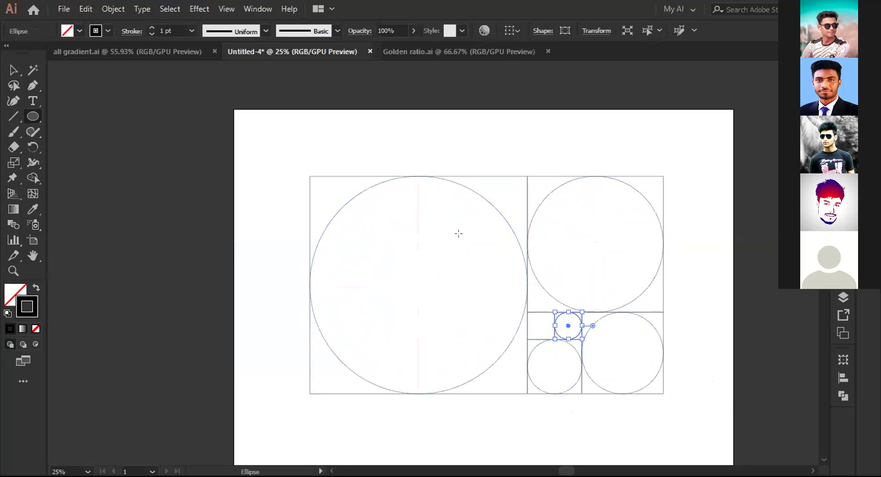
key("v")
left_click(265, 182)
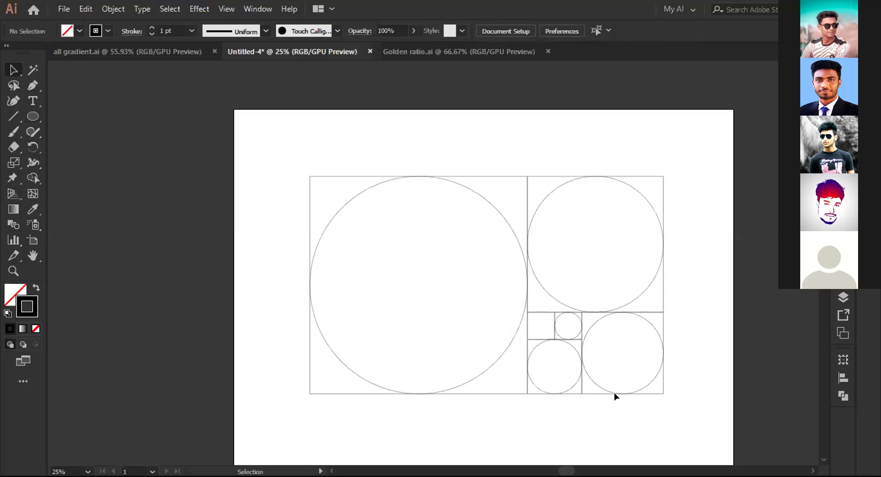
Move the whole construction left, partly off the artboard, and copy its largest circle onto the artboard's empty right area
key("ctrl+a")
left_click_drag(571, 330, 271, 324)
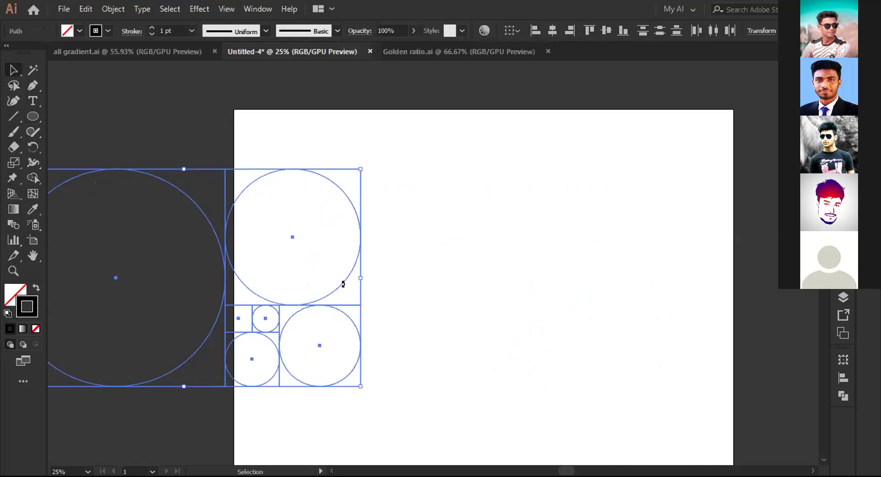
left_click(218, 273)
left_click(189, 358)
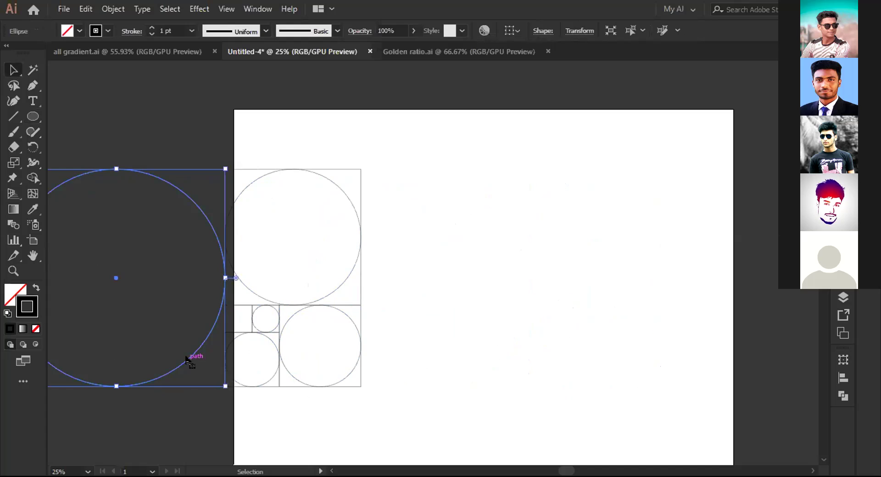
left_click_drag(189, 359, 631, 373)
Copy the four smaller circles into the large circle copy, stacking them along its vertical centre line with touching edges
left_click(338, 283)
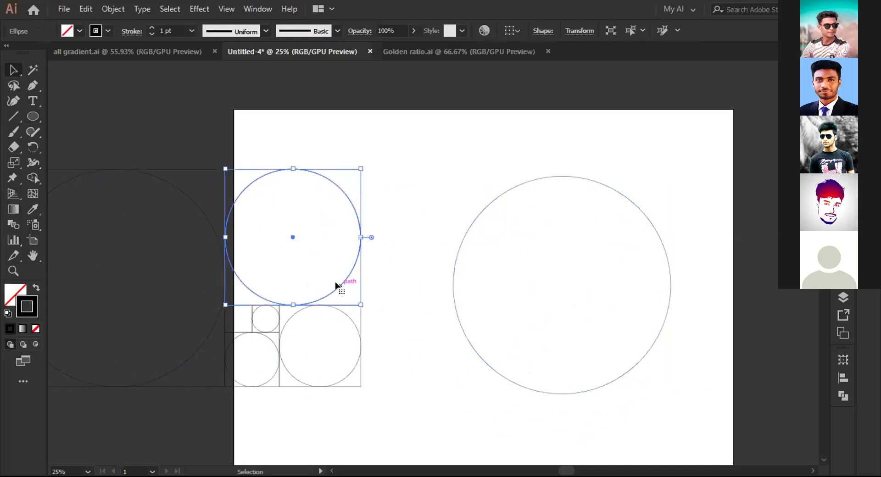
left_click_drag(335, 283, 611, 293)
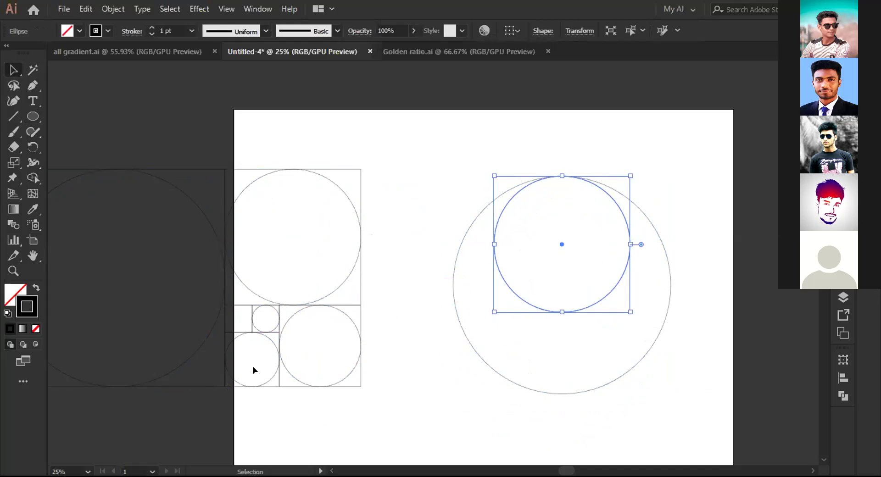
left_click(291, 373)
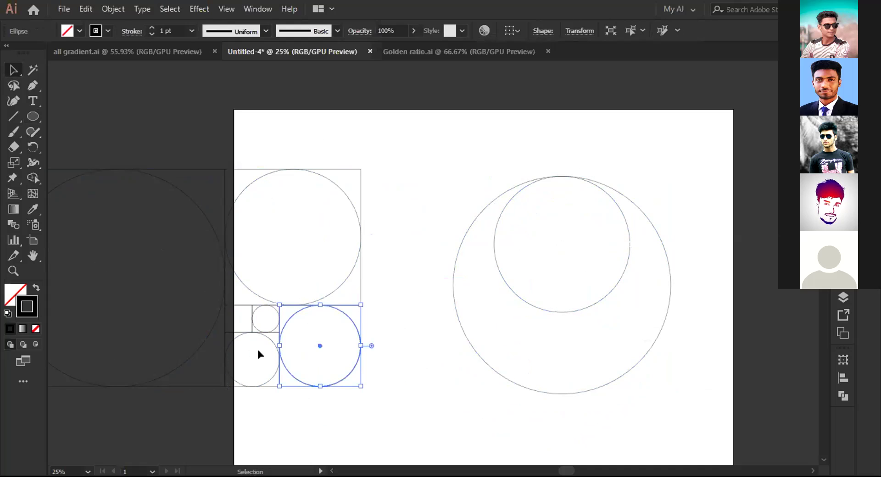
left_click_drag(279, 365, 574, 380)
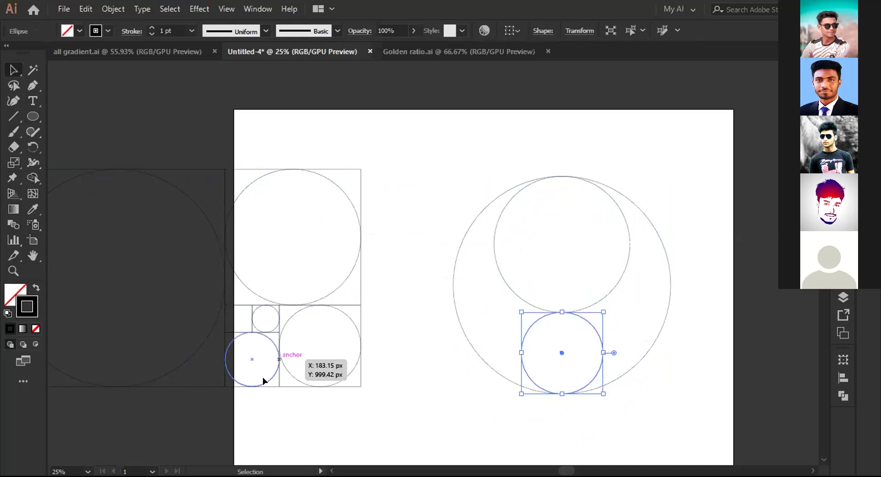
left_click_drag(270, 379, 579, 391)
left_click_drag(276, 328, 561, 312)
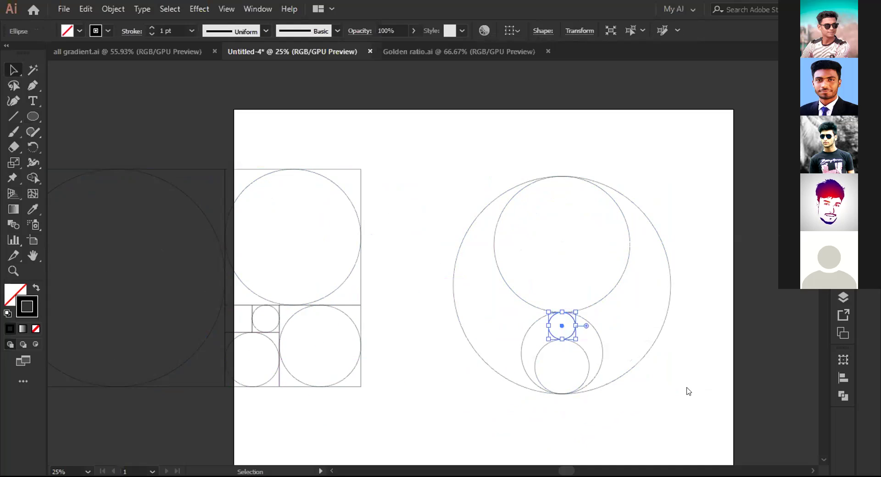
Align the five copied circles to a common centre horizontally and vertically to make them concentric
left_click(688, 391)
left_click_drag(470, 147, 693, 409)
key("shift+F7")
left_click(718, 382)
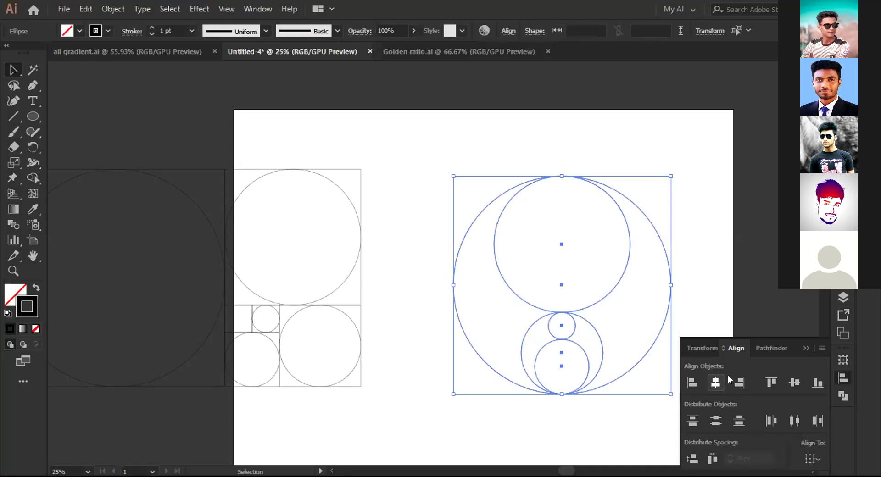
left_click(793, 382)
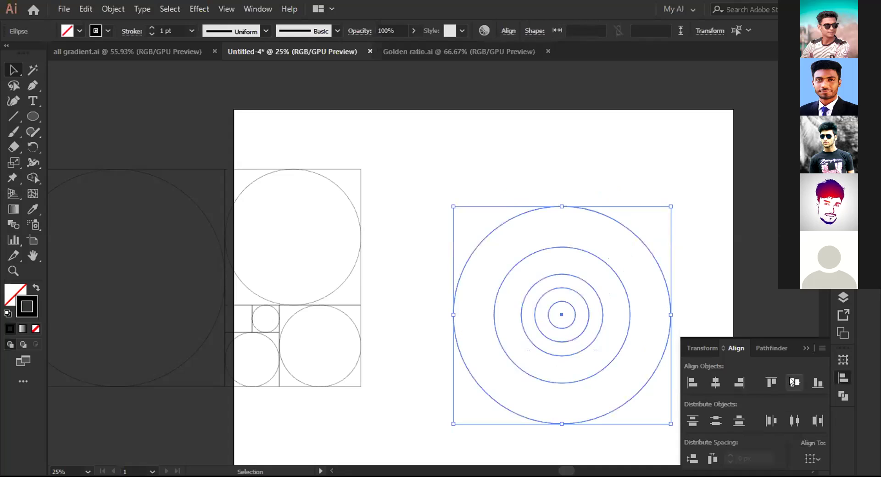
left_click(578, 243)
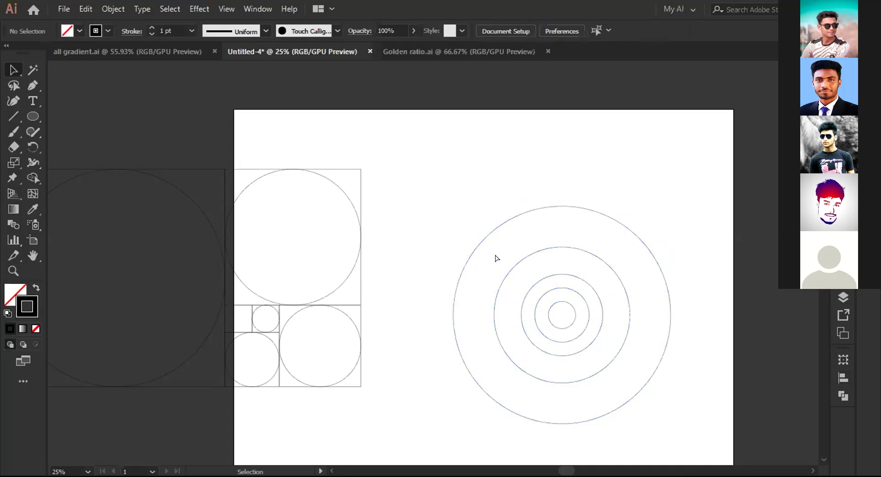
left_click_drag(562, 206, 551, 207)
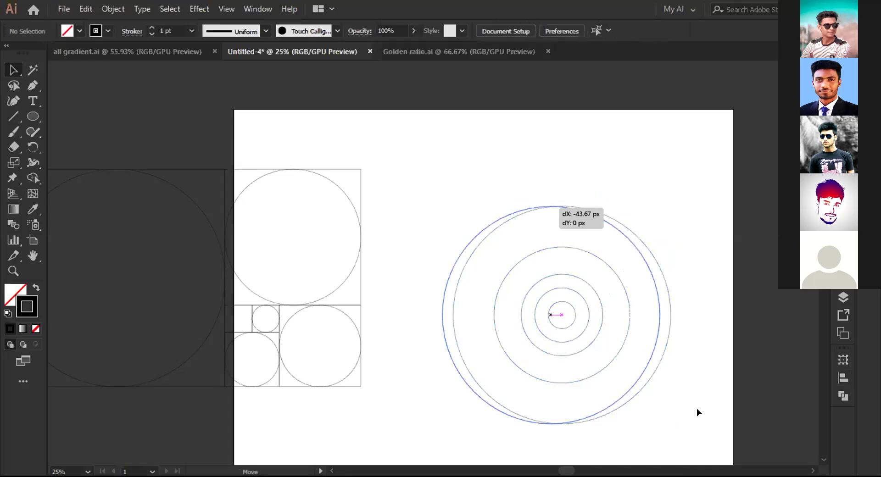
key("ctrl+z")
left_click_drag(463, 186, 635, 443)
left_click(696, 409)
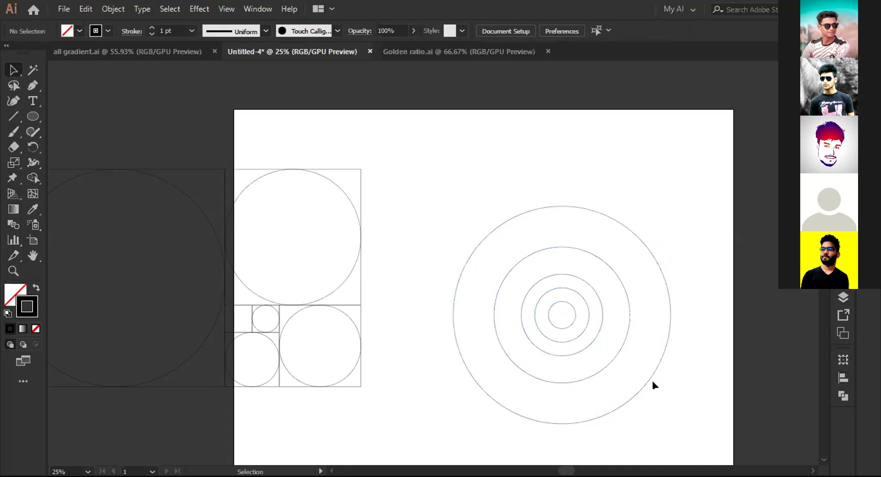
scroll(757, 96, "down", 2)
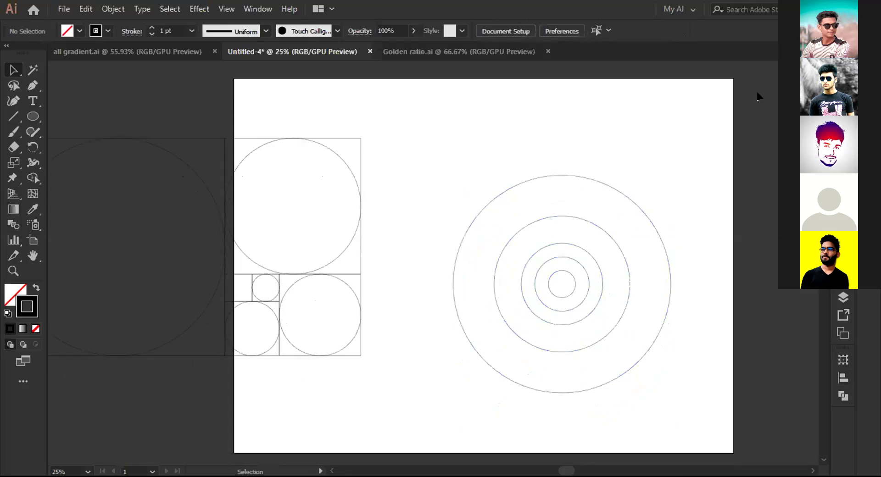
scroll(661, 213, "up", 1)
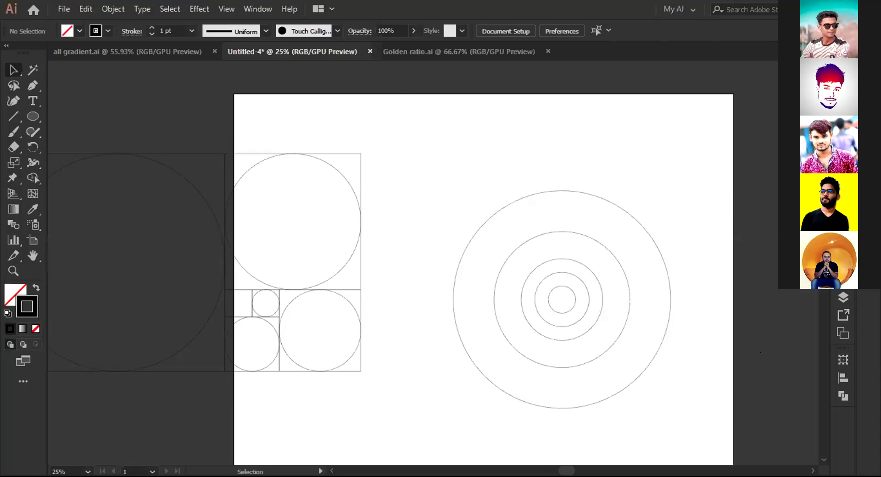
Switch to the browser, examine the golden ratio logo images and the Pepsi circle construction, and return to Illustrator
key("alt+Tab")
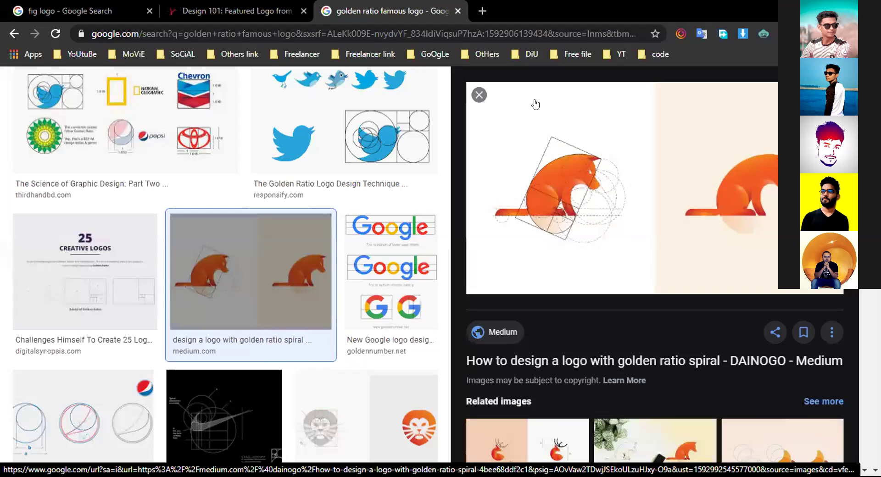
scroll(470, 59, "down", 4)
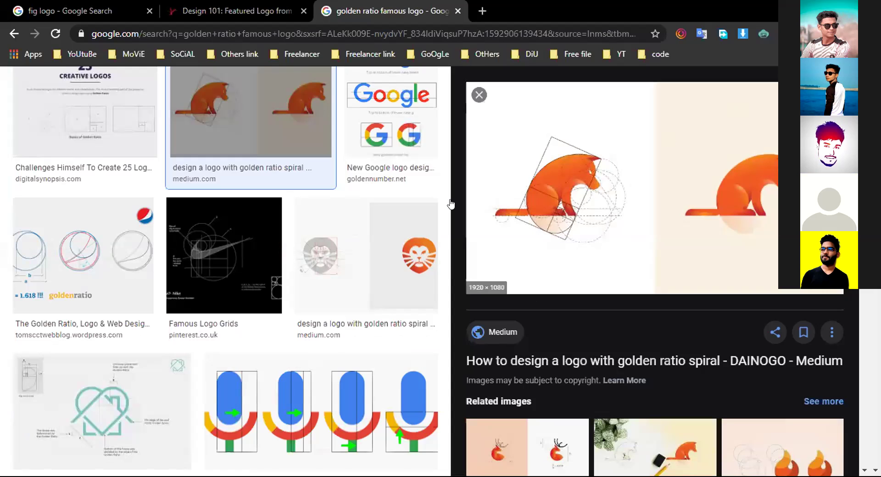
left_click(109, 273)
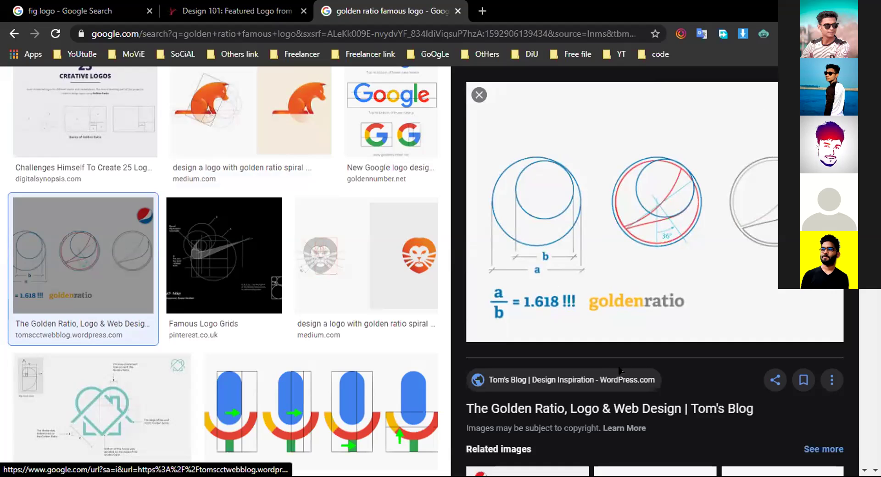
key("alt+Tab")
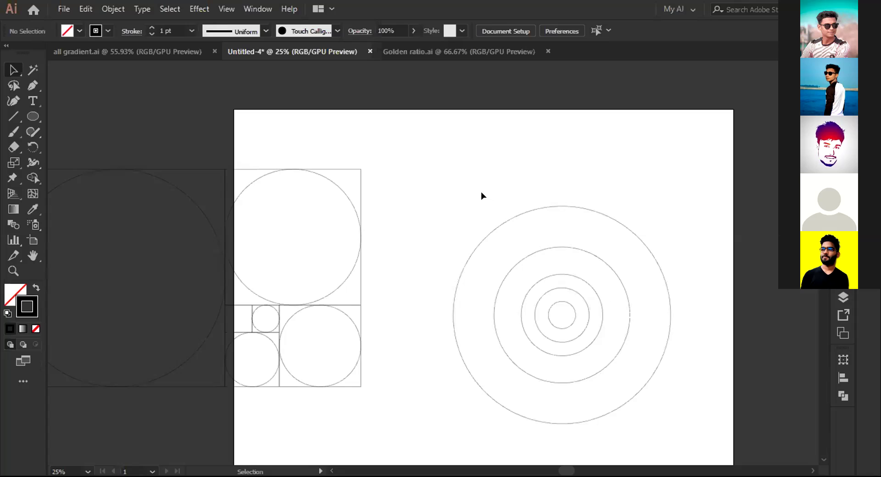
Move the square construction fully off the artboard and shift the concentric circles to the artboard's left edge
scroll(481, 192, "down", 1)
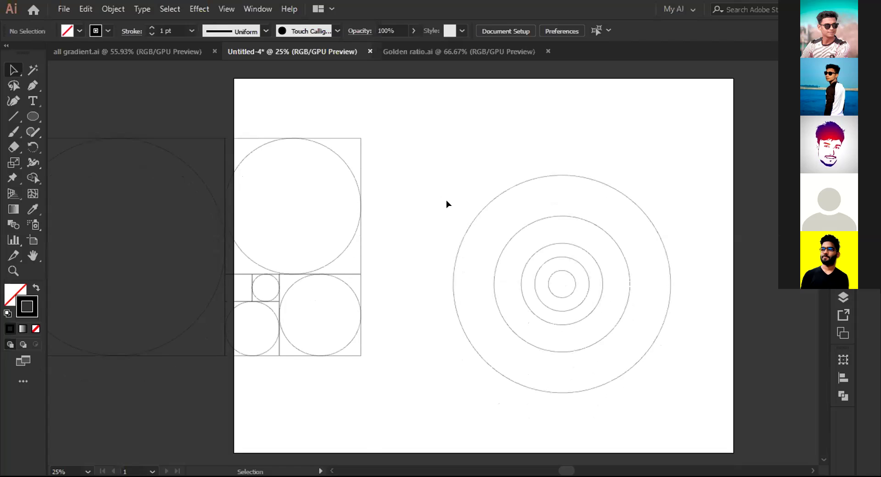
left_click_drag(103, 373, 71, 244)
left_click_drag(481, 157, 591, 358)
left_click_drag(582, 315, 364, 300)
left_click(212, 177)
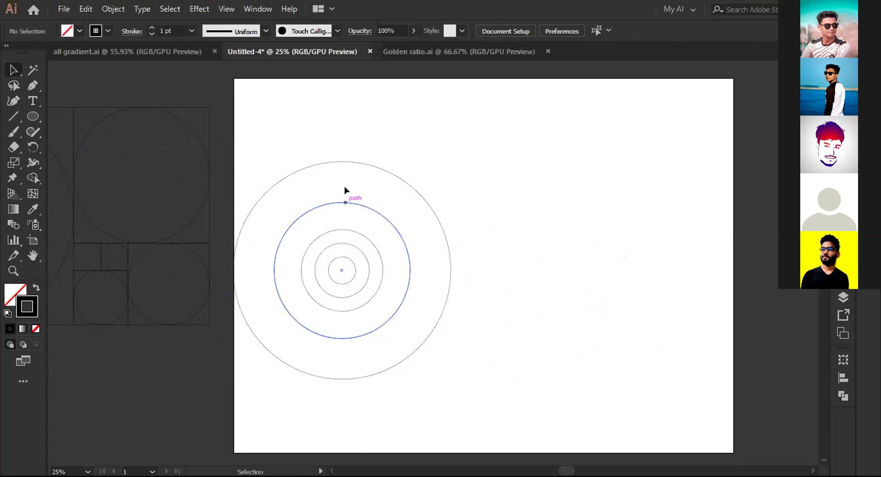
left_click(444, 304)
left_click_drag(444, 301, 698, 309)
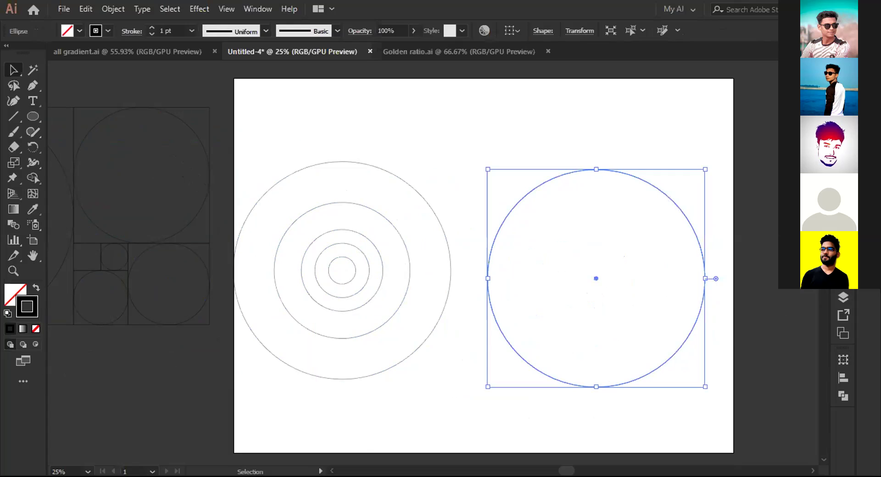
left_click(874, 46)
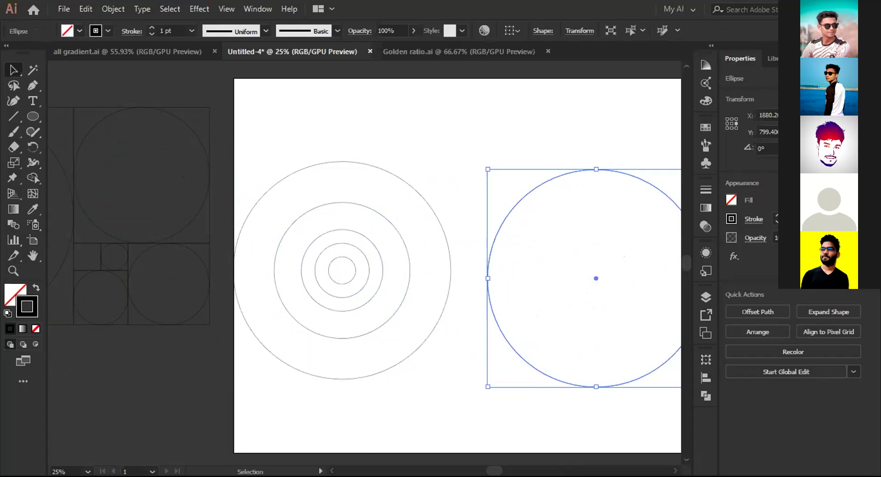
key("Return")
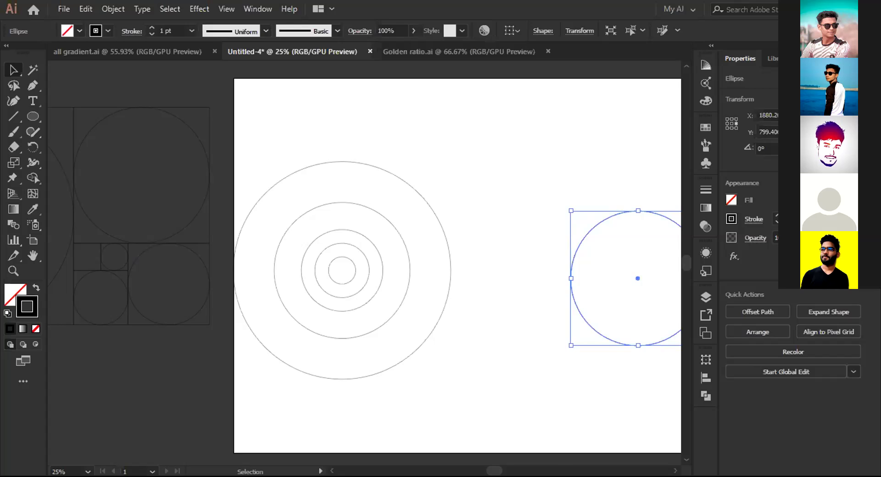
key("ctrl+z")
left_click(874, 46)
left_click(643, 137)
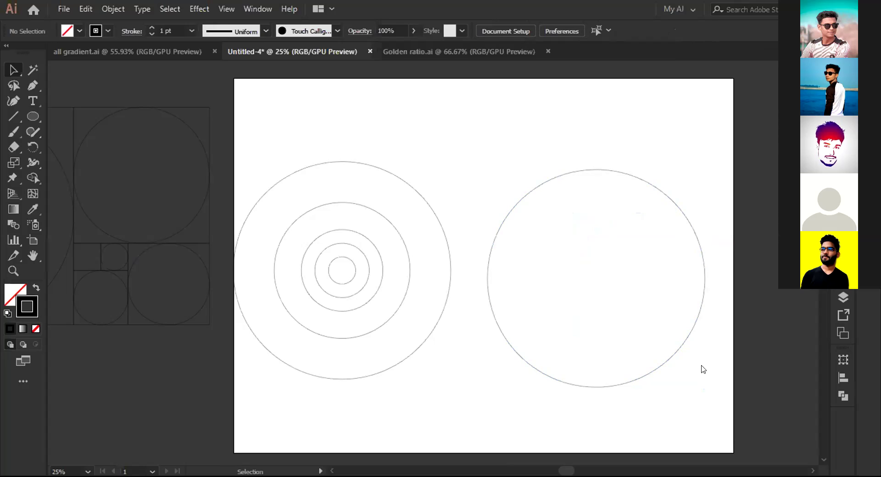
key("alt+Tab")
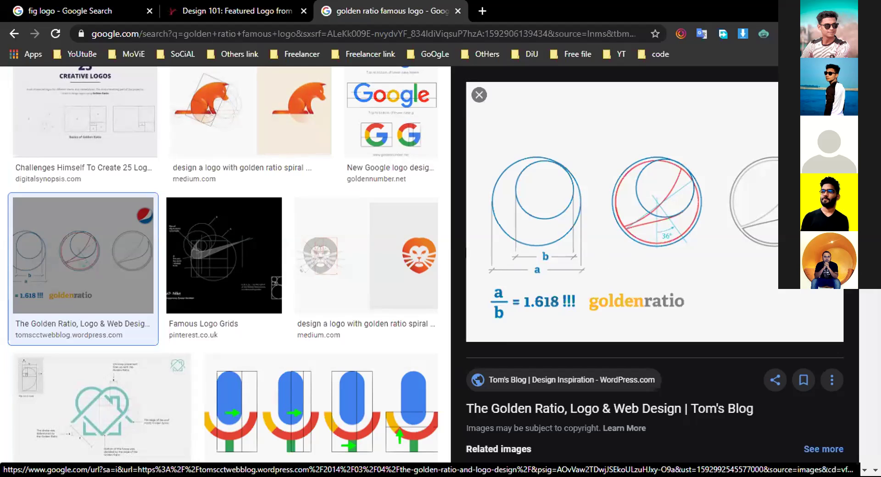
key("alt+Tab")
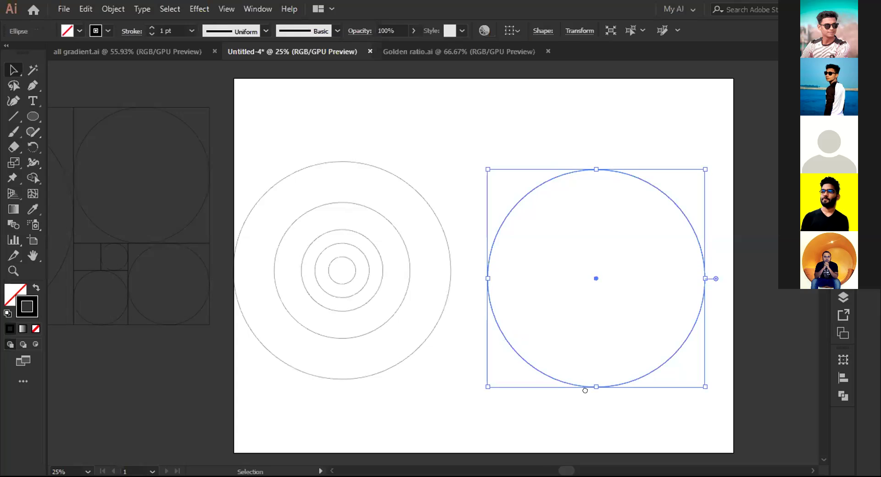
scroll(601, 383, "left", 5)
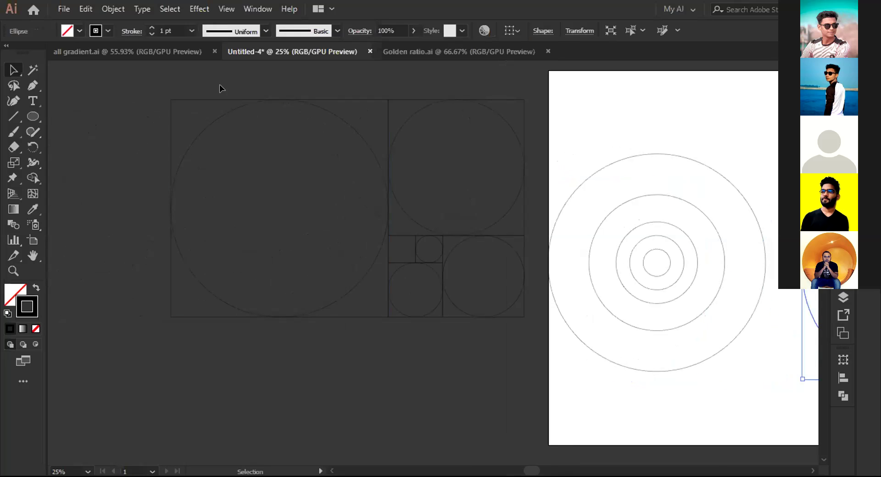
scroll(435, 193, "up", 3)
scroll(297, 194, "right", 7)
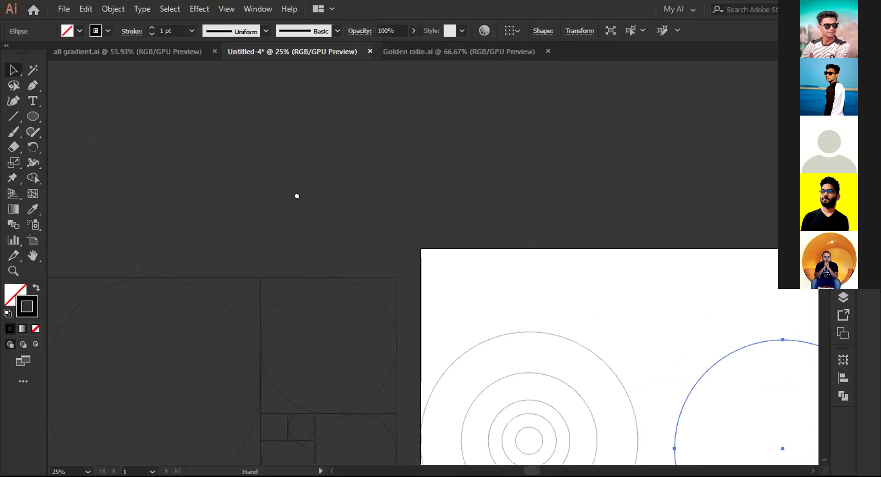
scroll(336, 223, "down", 3)
key("Delete")
Move the five concentric circles together to the artboard's lower-left corner, partly off the artboard
left_click_drag(290, 171, 115, 412)
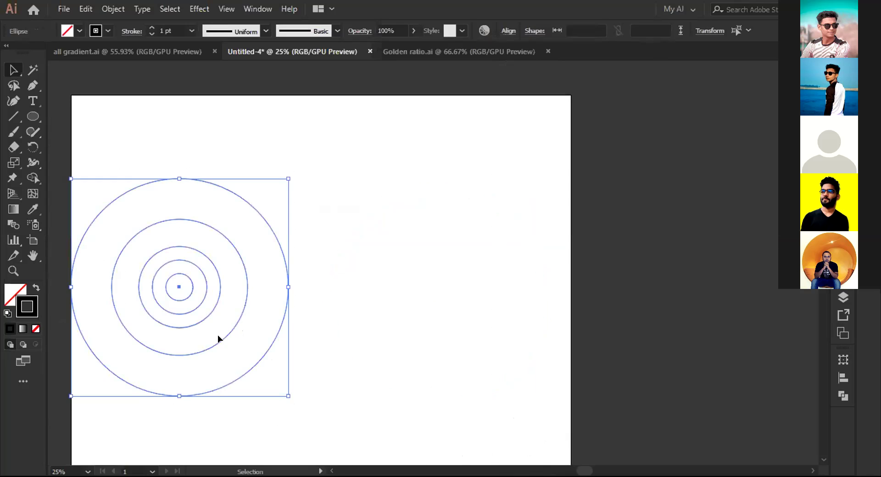
left_click(204, 350)
left_click_drag(273, 356, 120, 161)
left_click_drag(187, 260, 55, 343)
left_click(256, 213)
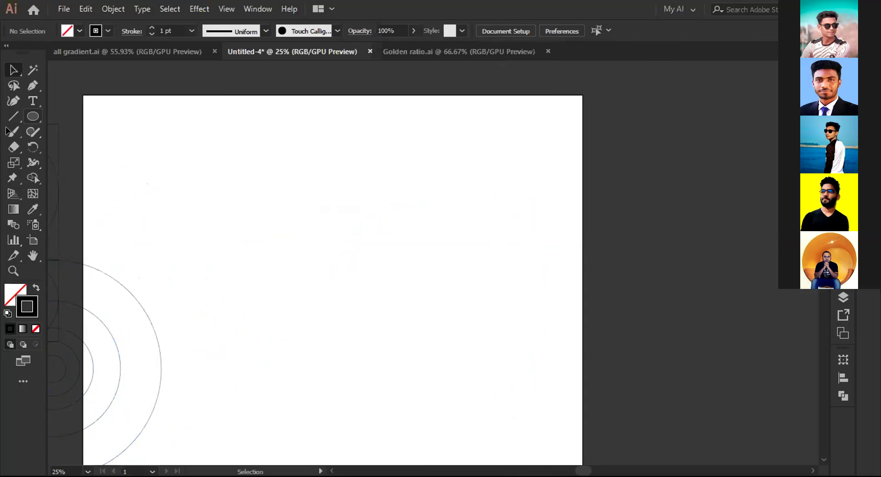
Draw a large square from its centre in the upper middle of the artboard
key("m")
left_click_drag(361, 246, 440, 343)
key("v")
left_click(485, 178)
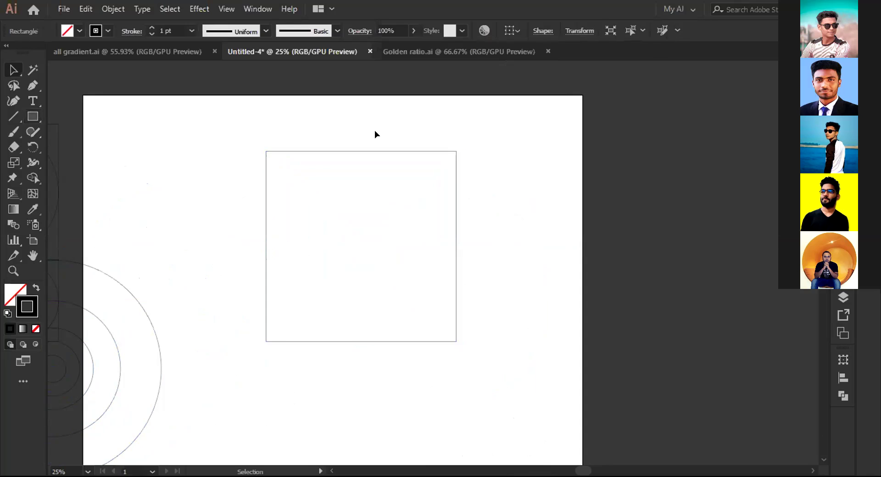
Inscribe a circle in the new square, drawn from the square's centre and touching all four sides
left_click(36, 121)
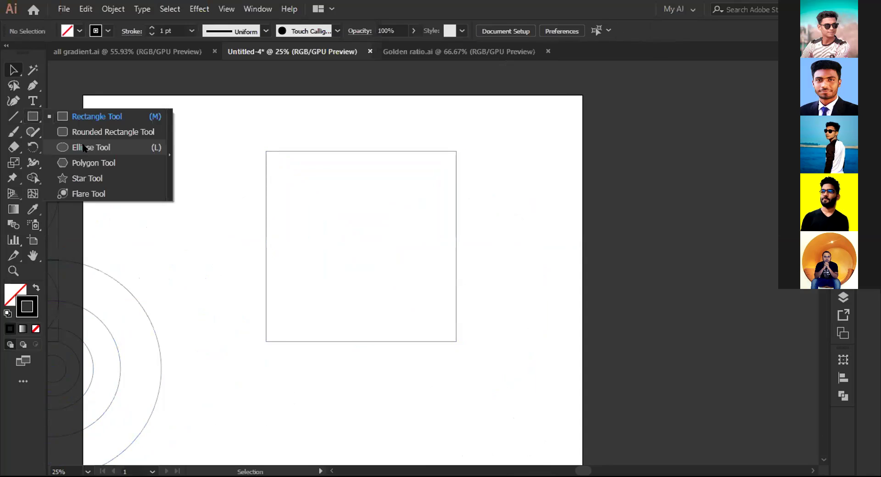
left_click(84, 147)
mouse_move(357, 243)
left_mouse_down()
mouse_move(387, 268)
mouse_move(428, 339)
left_mouse_up()
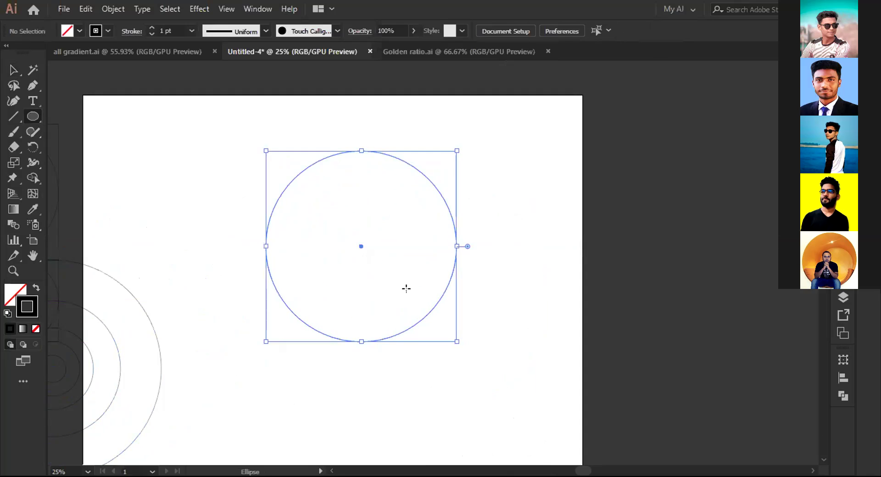
left_click(16, 72)
Delete the square around the new circle, keeping only the circle
key("space")
left_click_drag(242, 202, 651, 184)
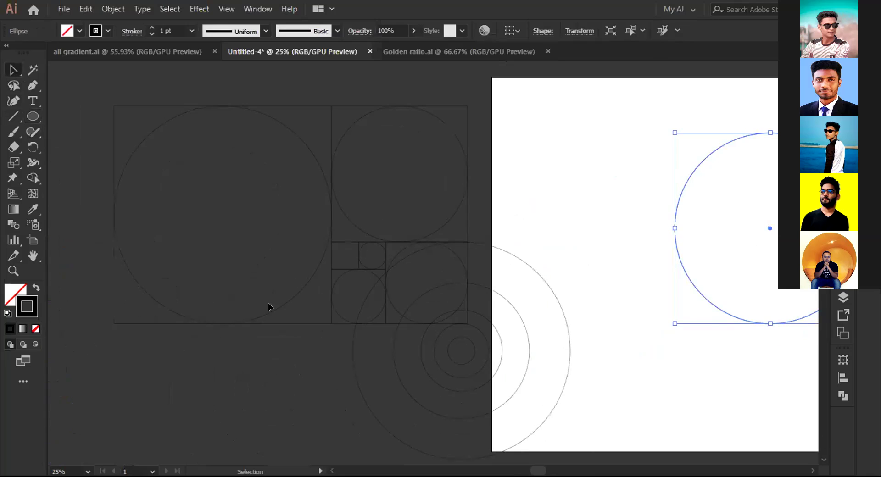
left_click_drag(568, 193, 139, 190)
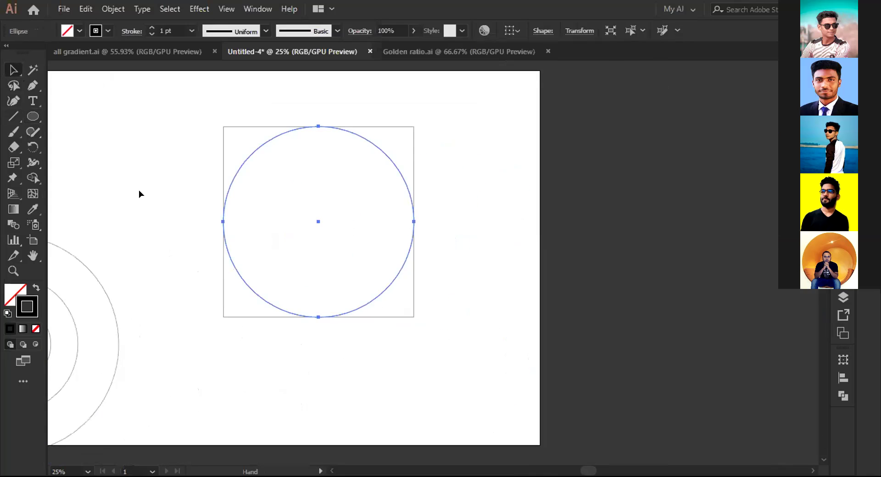
left_click(269, 121)
left_click(260, 127)
key("Delete")
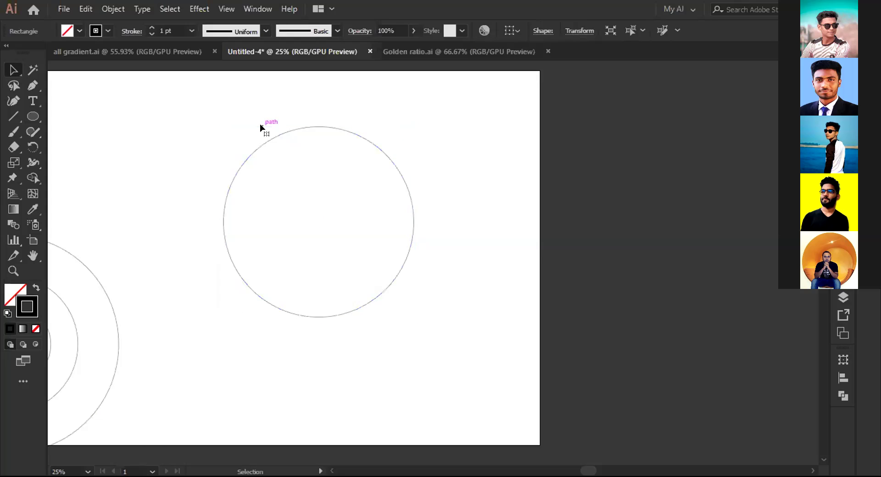
Make a copy of the circle reduced by the golden ratio, keeping its rightmost point on the original circle's edge
left_click(261, 146)
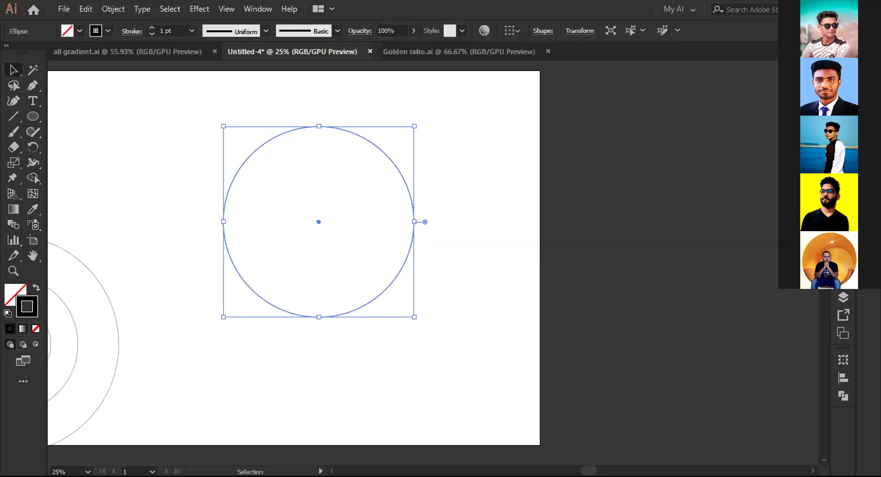
left_click(873, 45)
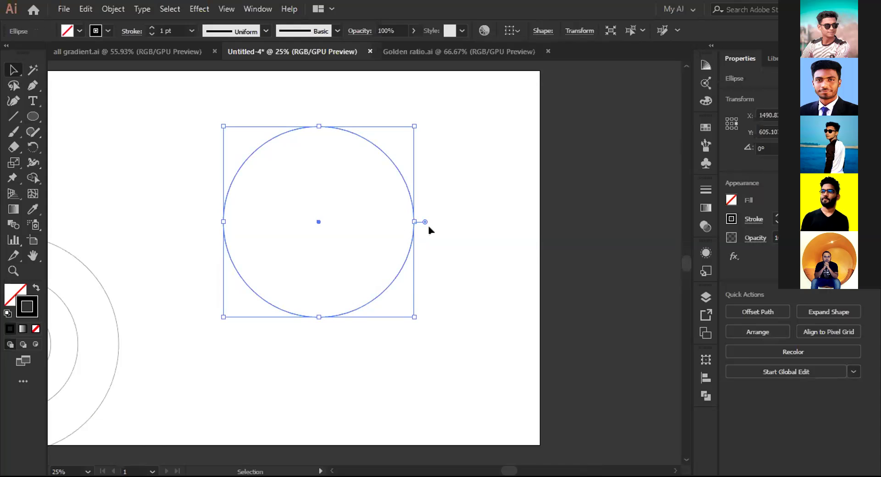
key("ctrl+h")
left_click(406, 255)
key("a")
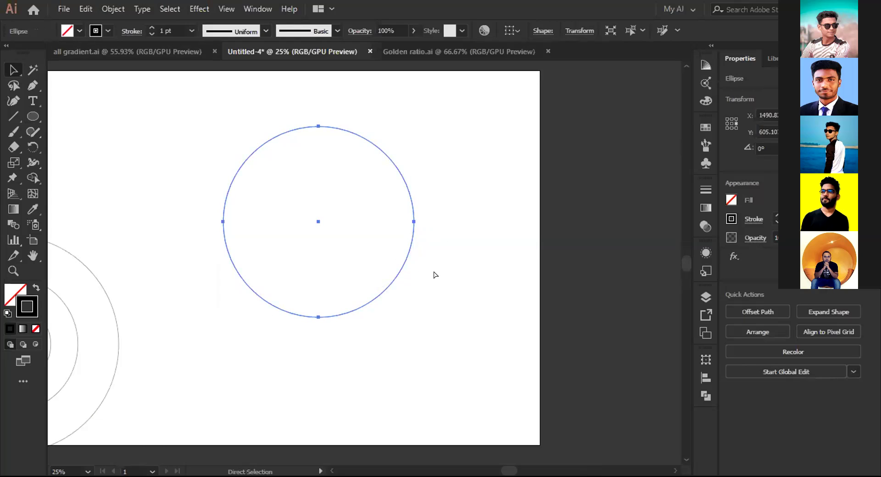
key("v")
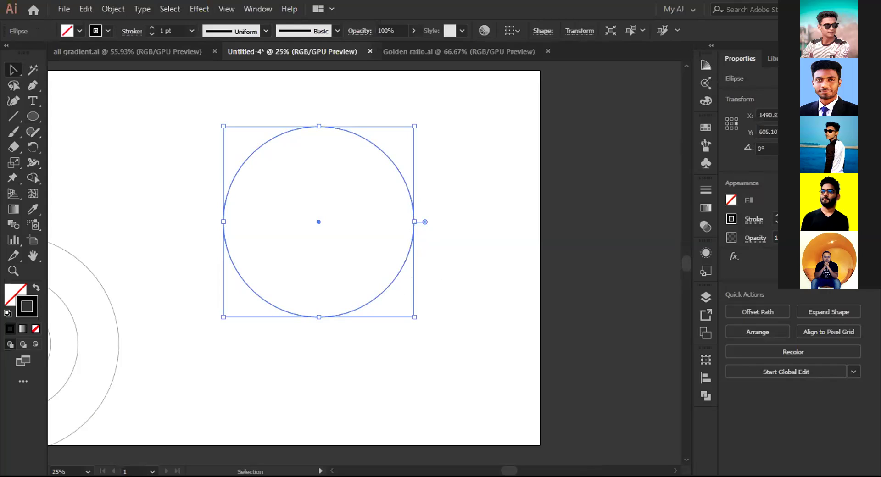
key("ctrl+d")
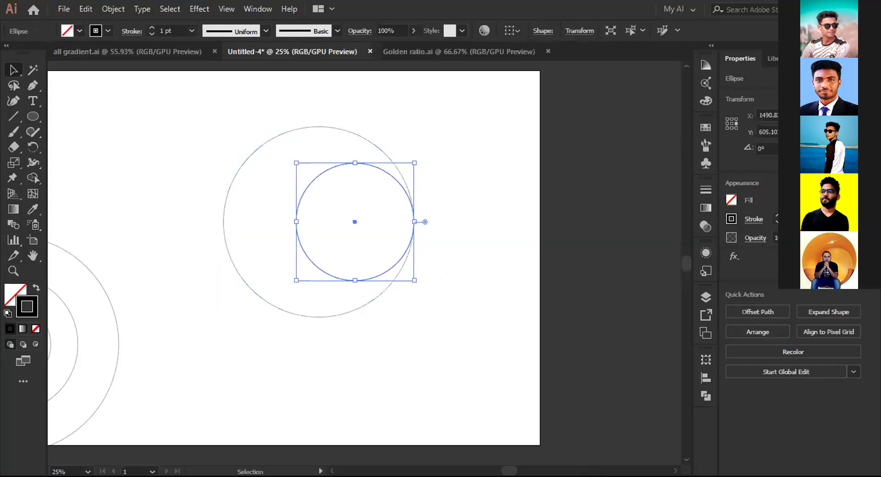
Create a third circle from the second, reduced by the golden ratio and touching it at the shared rightmost point
scroll(459, 180, "down", 1)
left_click(510, 219)
scroll(447, 229, "up", 1)
scroll(447, 230, "left", 2)
left_click(410, 267)
key("v")
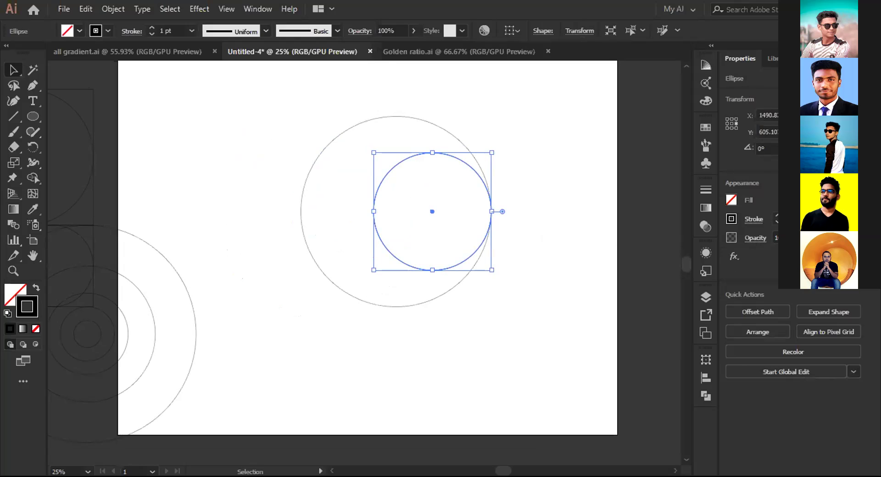
key("ctrl+d")
left_click(516, 221)
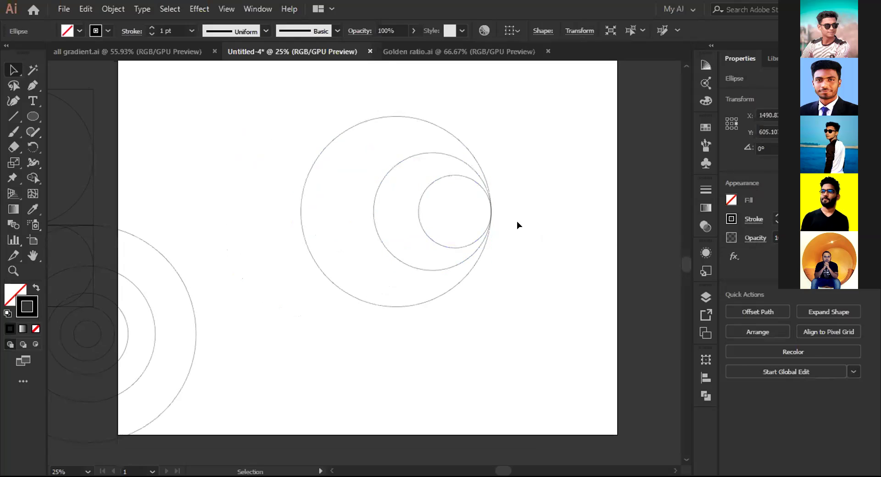
Add a fourth circle as a golden-ratio reduction of the third, anchored at the same rightmost point, and select it
key("a")
left_click(470, 244)
key("v")
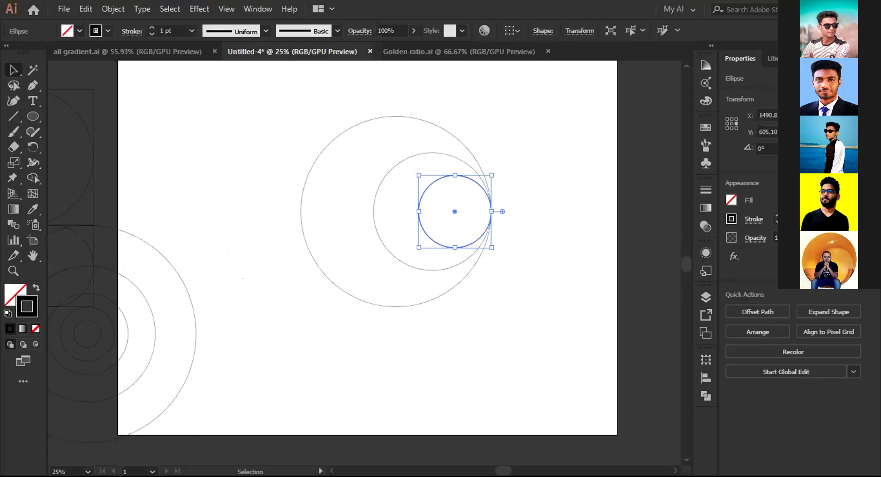
key("ctrl+d")
left_click(485, 231)
left_click(476, 230)
key("a")
key("v")
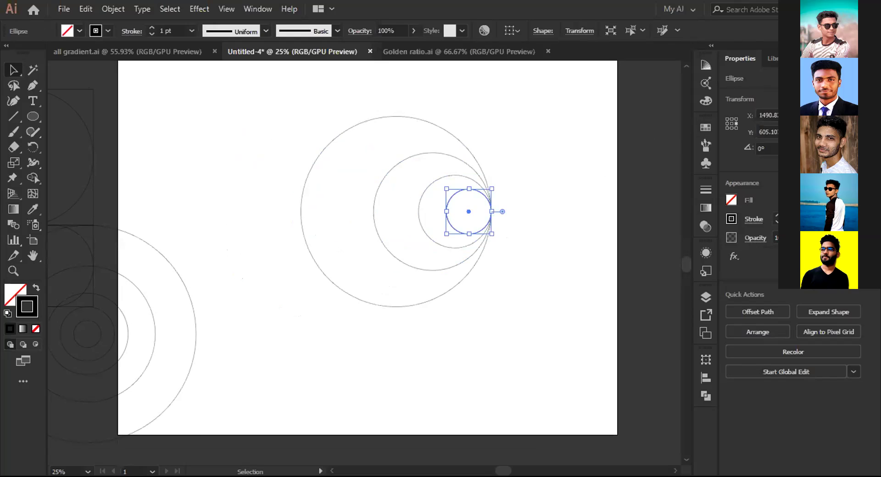
Add a fifth circle as a golden-ratio reduction of the fourth, anchored at the same rightmost point
key("ctrl+d")
left_click(507, 313)
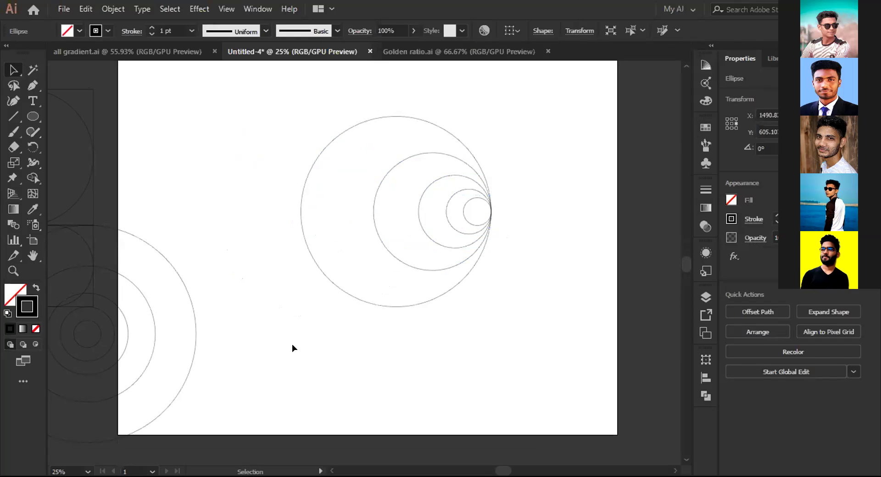
key("space")
left_click_drag(193, 345, 396, 347)
key("ctrl+z")
key("v")
left_click_drag(528, 324, 302, 341)
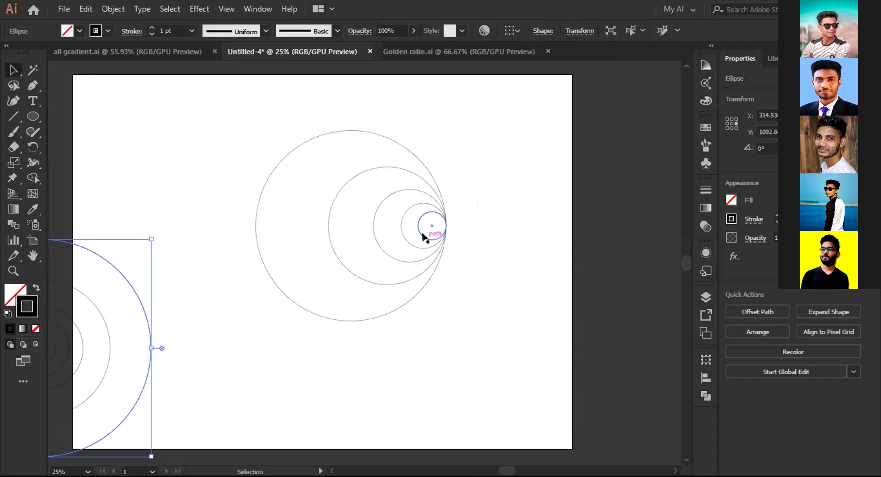
Select the five nested circles and align their centres horizontally so they become concentric
left_click_drag(241, 131, 488, 338)
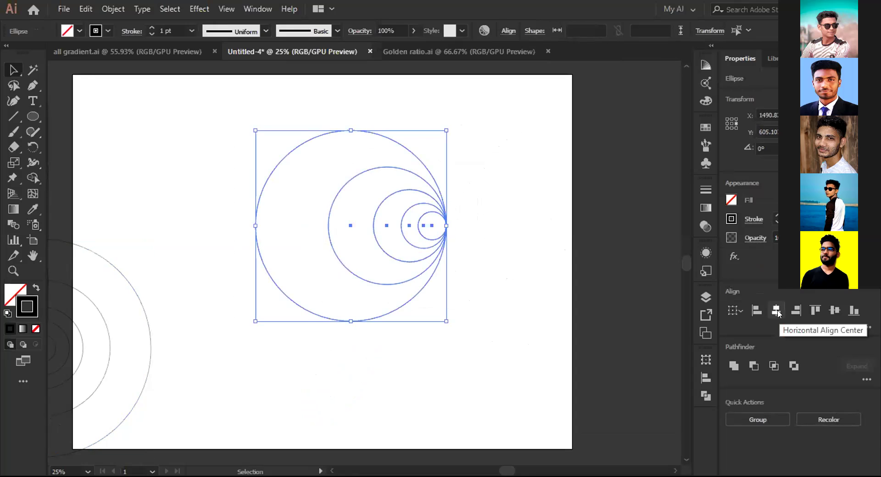
left_click(776, 311)
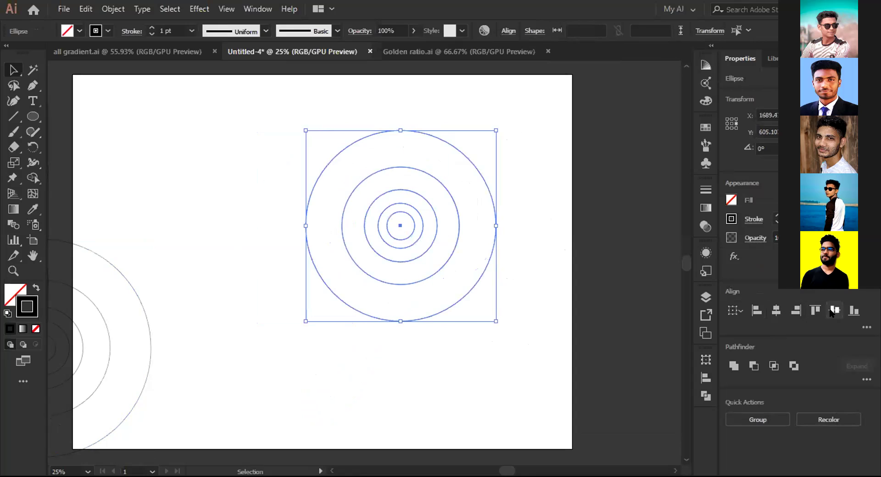
left_click(518, 231)
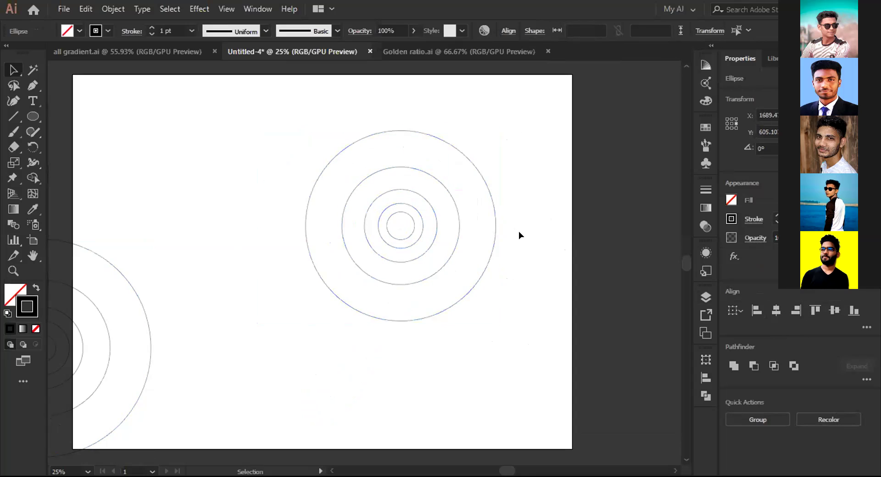
Lay the larger concentric circle set over the new one to compare them, and place it beside the new set on the artboard
left_click_drag(283, 123, 419, 347)
left_click_drag(310, 334, 441, 338)
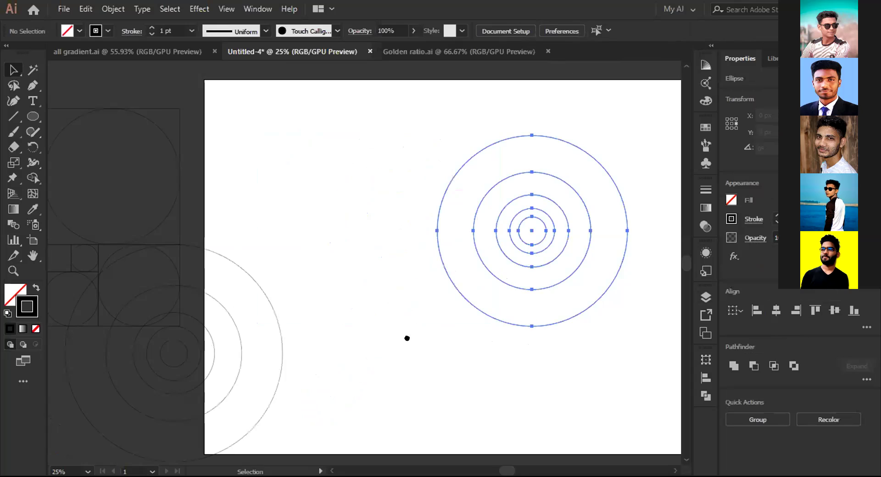
left_click_drag(142, 437, 161, 416)
left_click(251, 329)
left_click_drag(294, 238, 561, 206)
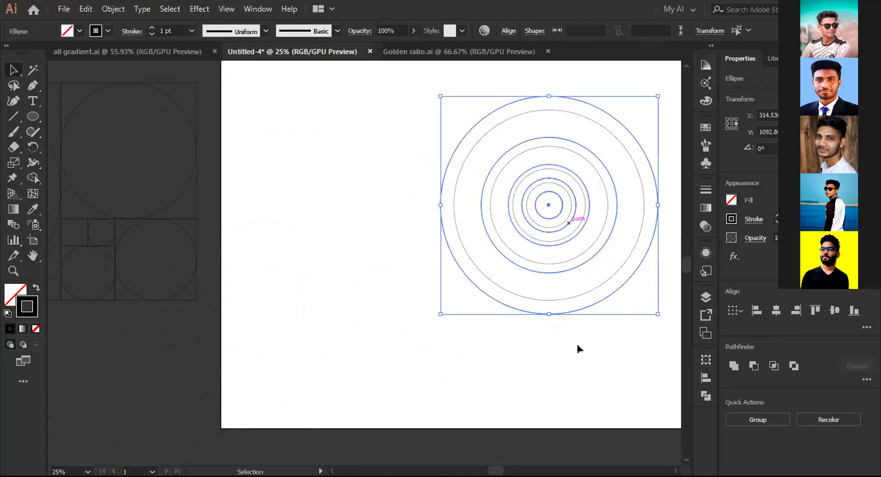
left_click_drag(575, 345, 451, 368)
left_click_drag(352, 307, 416, 241)
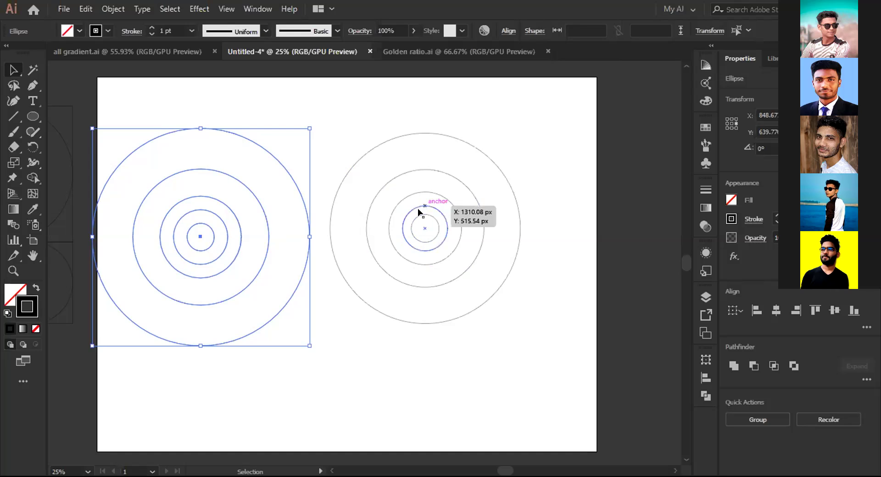
left_click_drag(401, 93, 504, 299)
left_click(510, 354)
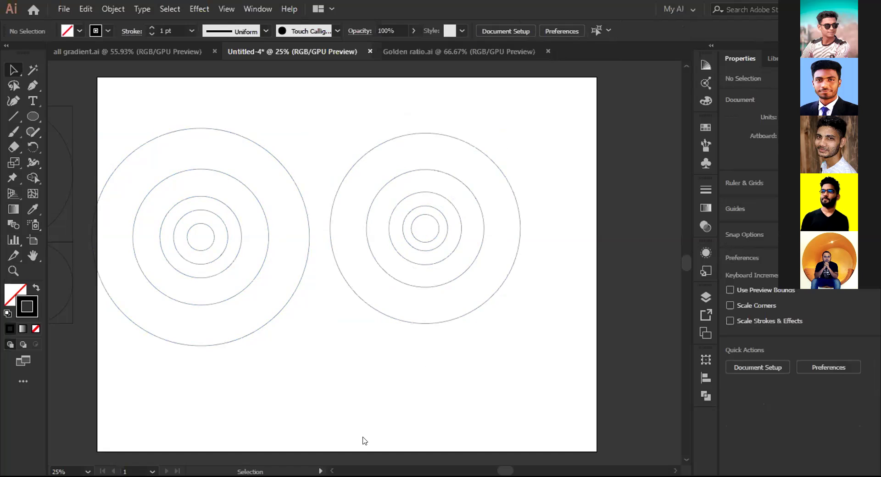
Switch to the browser, browse the golden ratio logo image results and open the SAIL logo concept preview
key("alt+Tab")
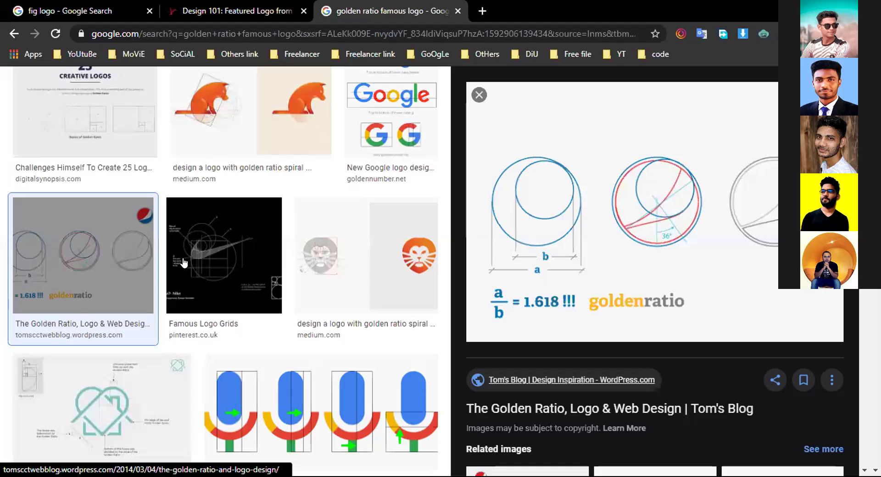
scroll(169, 308, "down", 5)
scroll(168, 307, "down", 7)
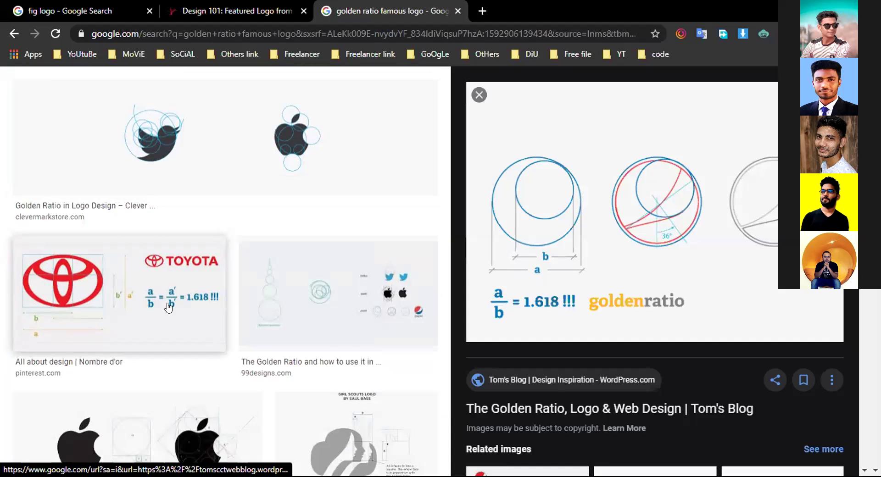
scroll(168, 308, "down", 4)
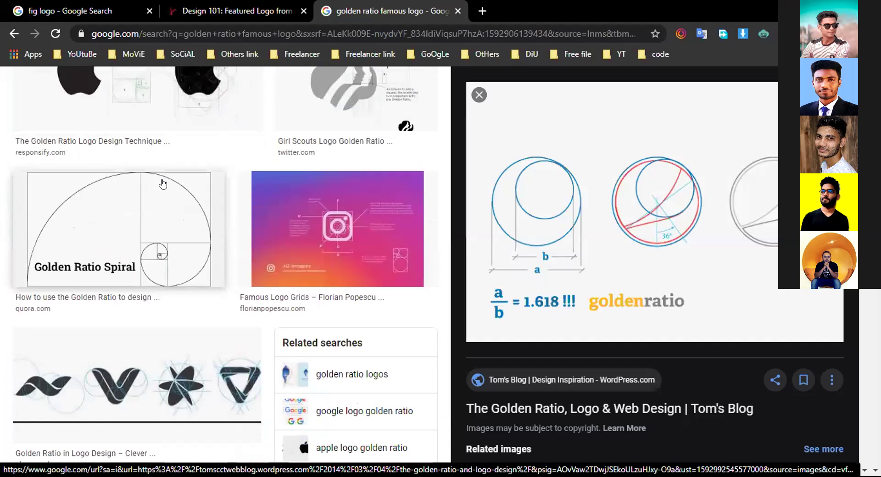
scroll(240, 342, "down", 8)
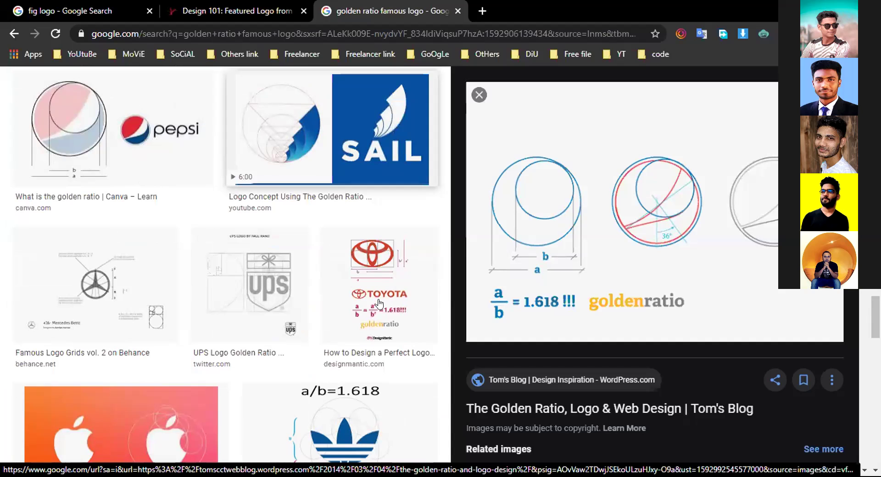
scroll(379, 303, "up", 4)
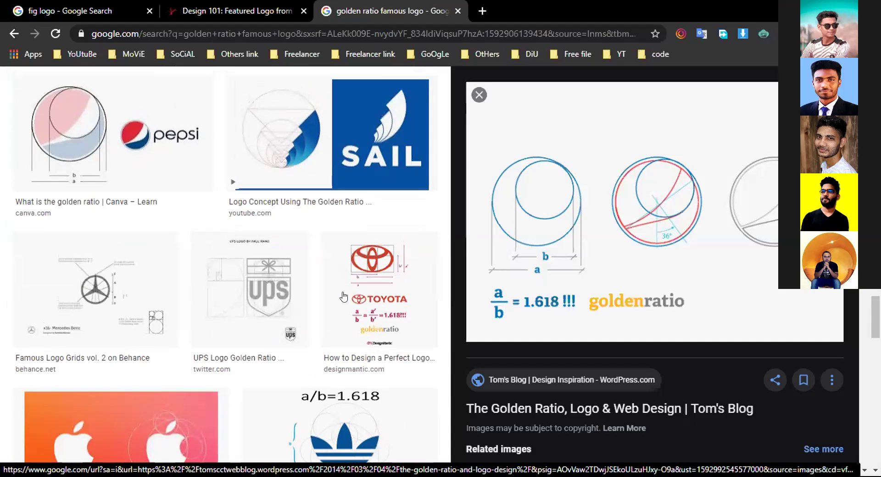
left_click(379, 304)
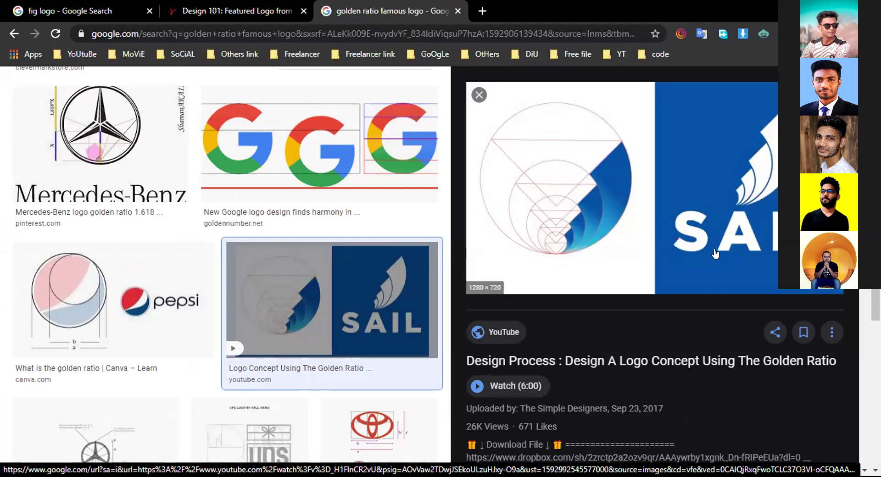
right_click(660, 247)
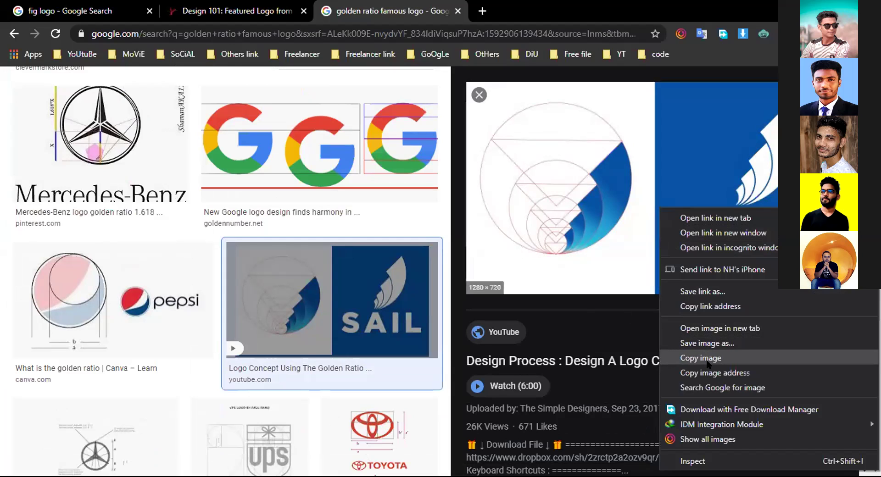
left_click(551, 196)
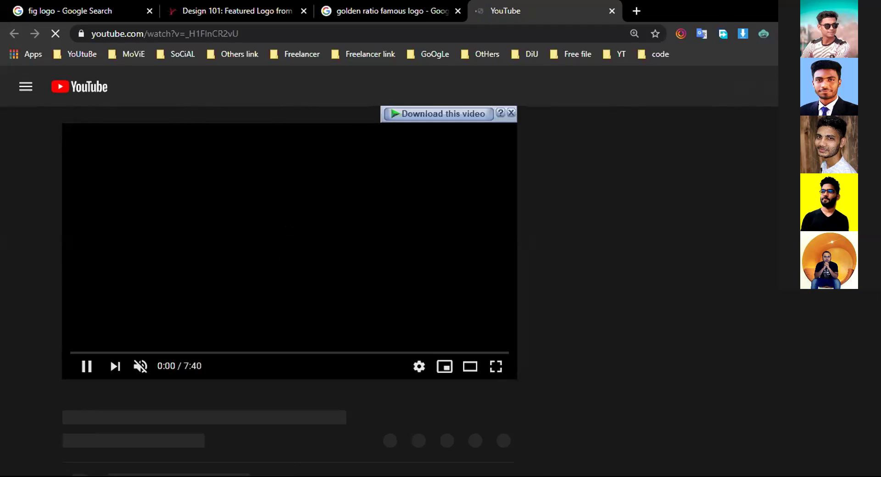
left_click(391, 11)
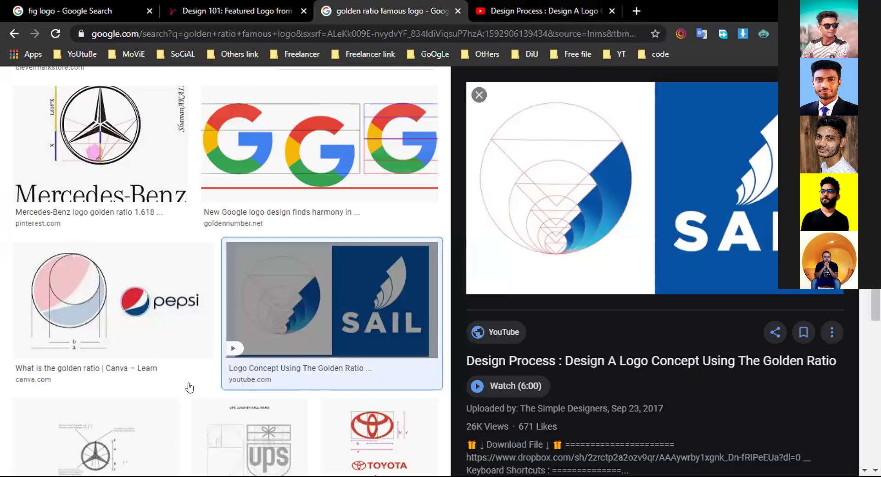
scroll(188, 386, "down", 3)
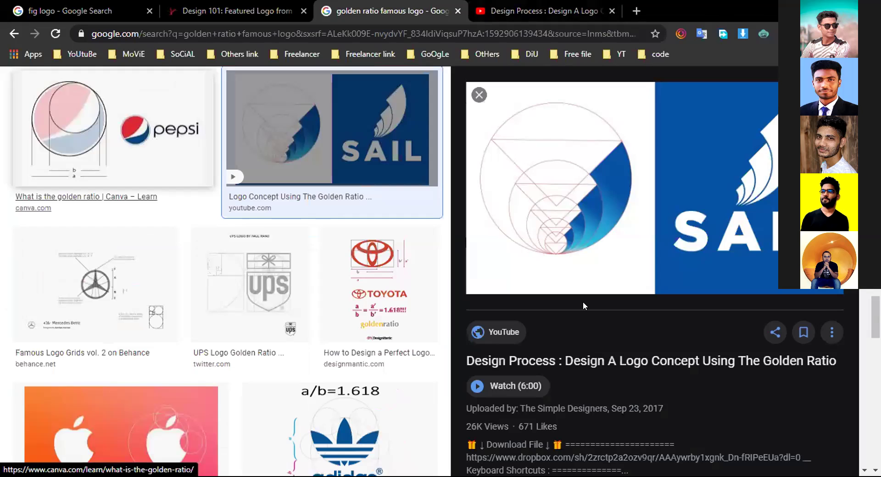
scroll(615, 248, "down", 3)
scroll(615, 248, "up", 3)
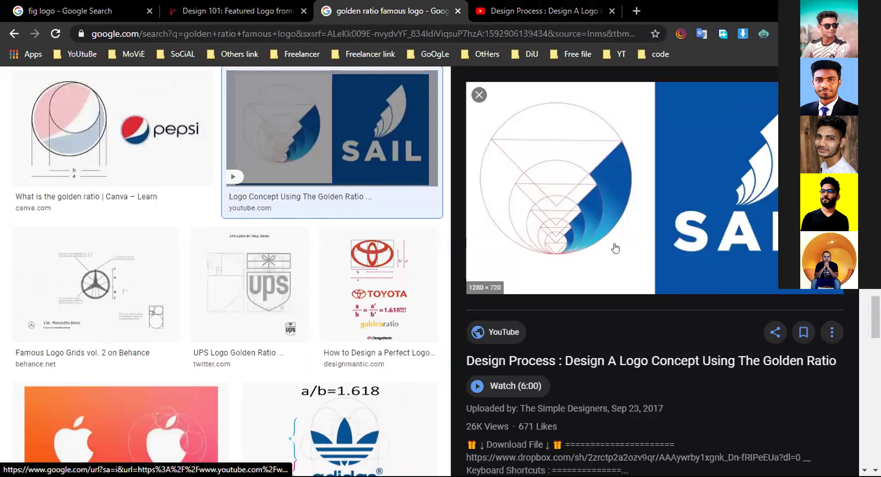
Copy the SAIL logo image, paste it into the Illustrator document and place it over the lower part of the artboard
right_click(615, 248)
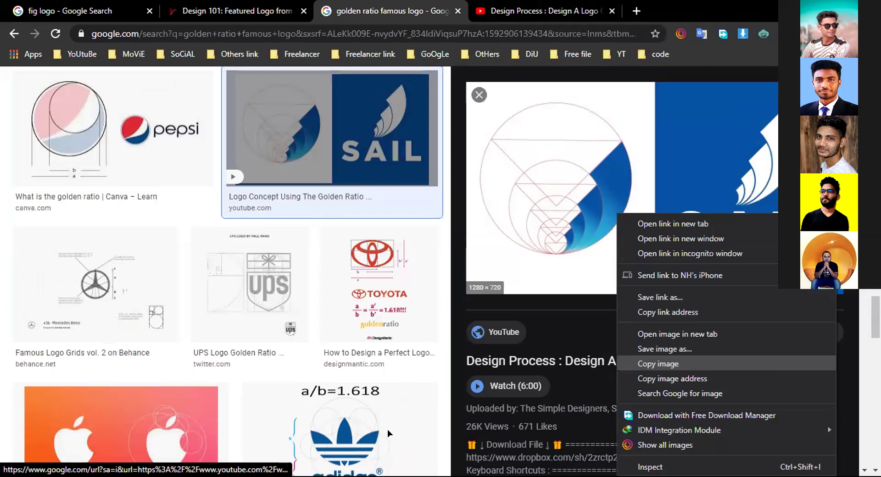
key("alt+Tab")
scroll(392, 410, "down", 1)
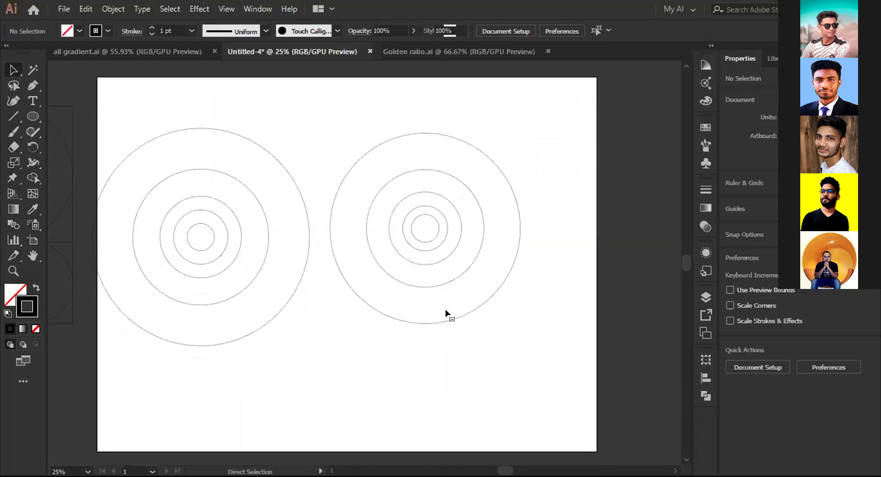
key("ctrl+v")
left_click_drag(497, 331, 576, 399)
left_click_drag(428, 232, 418, 312)
Select the smaller concentric circle set behind the SAIL image and cut it from the artboard
scroll(485, 169, "down", 1)
left_click_drag(298, 110, 506, 113)
left_click_drag(394, 87, 432, 176)
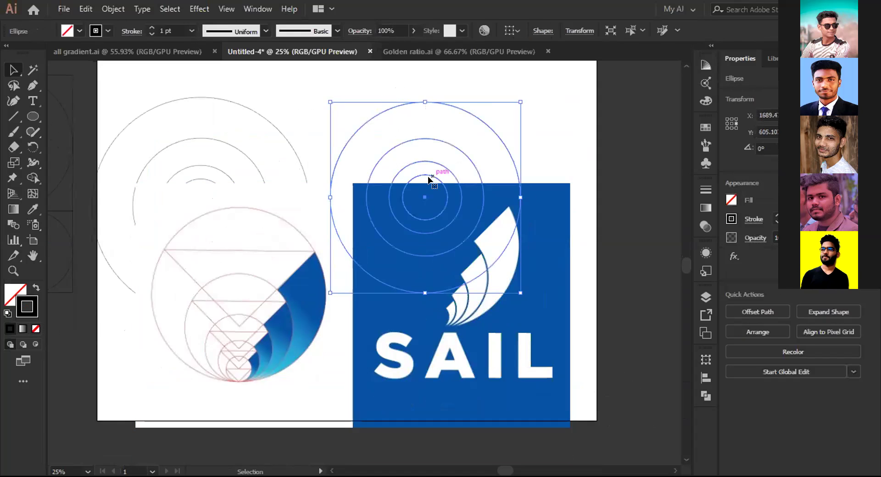
key("ctrl+x")
Move the SAIL image away from the remaining concentric circles toward the right side of the artboard
scroll(399, 246, "down", 1)
left_click_drag(399, 246, 397, 160)
scroll(238, 147, "up", 3)
left_click_drag(226, 226, 422, 260)
Delete the golden ratio squares and their circles lying beside the artboard
left_click_drag(114, 126, 233, 332)
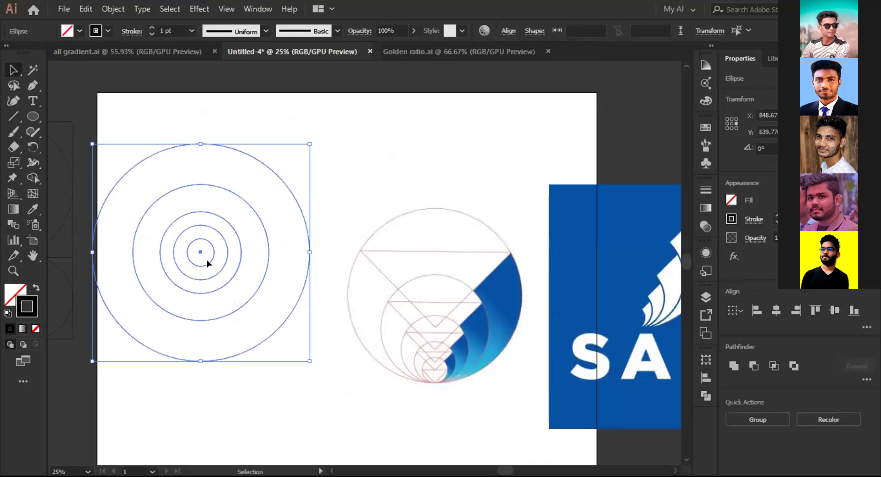
left_click(206, 263)
left_click(280, 172)
scroll(206, 161, "left", 5)
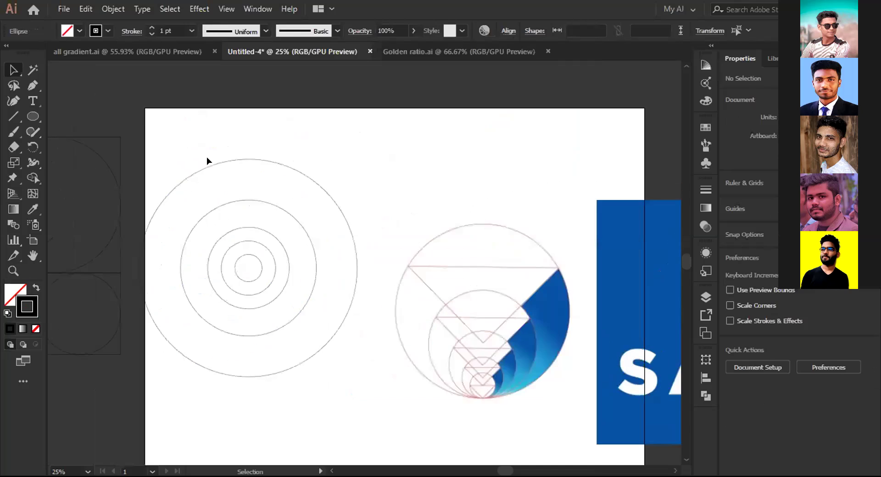
left_click_drag(294, 354, 294, 354)
key("Delete")
Move the remaining concentric circle set off the artboard to its left side
left_click_drag(379, 140, 273, 278)
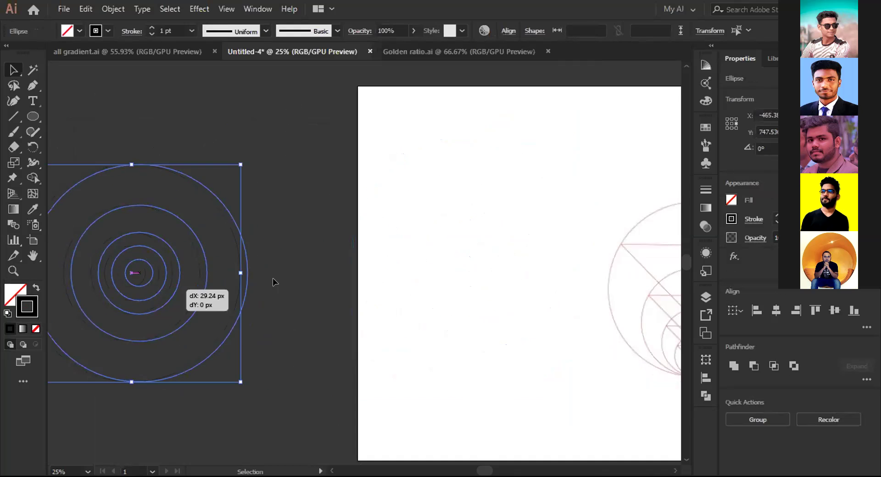
left_click(328, 248)
left_click_drag(328, 247, 146, 251)
Move the SAIL image onto the artboard and enlarge it to span nearly the artboard's full width
left_click_drag(620, 303, 402, 288)
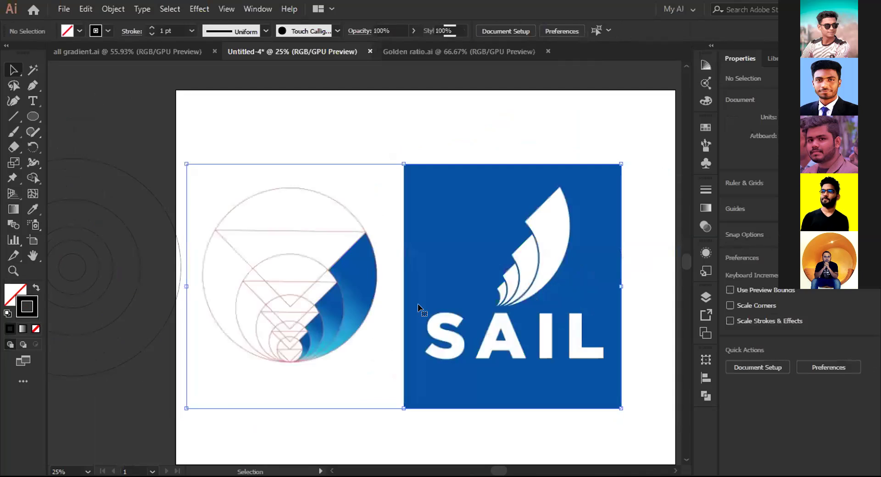
left_click_drag(562, 327, 545, 308)
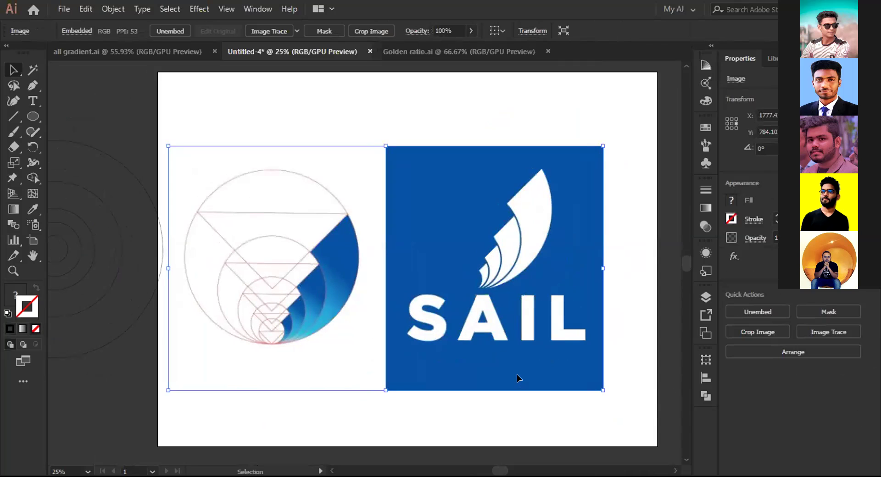
left_click(500, 353, "shift")
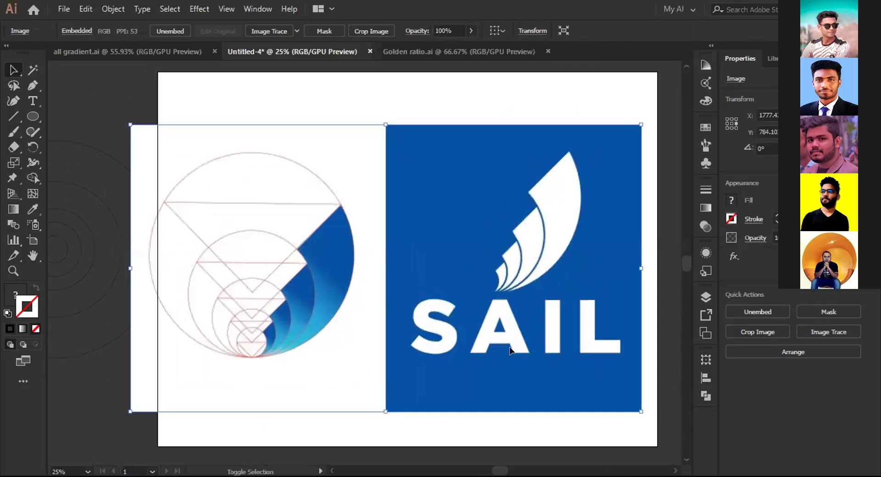
left_click_drag(509, 346, 527, 347)
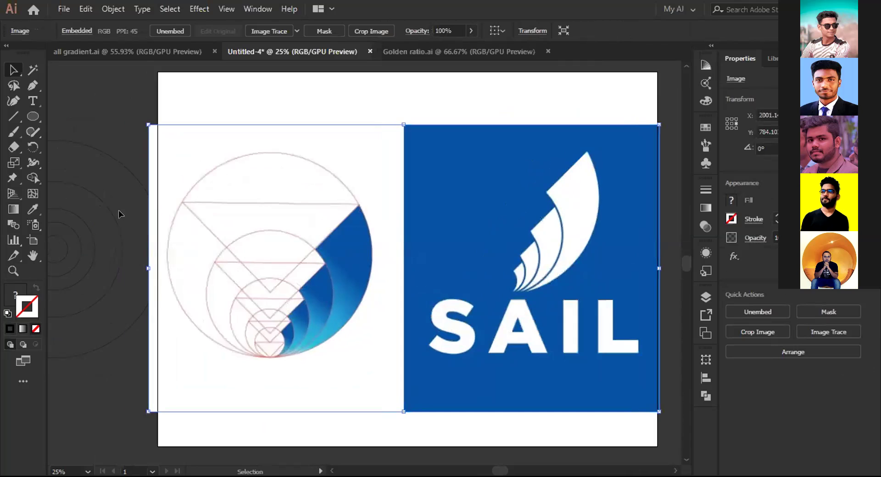
left_click_drag(148, 268, 155, 267)
key("ctrl+z")
Lock the enlarged SAIL reference image in place
left_click(280, 97)
left_click(333, 253)
key("ctrl+2")
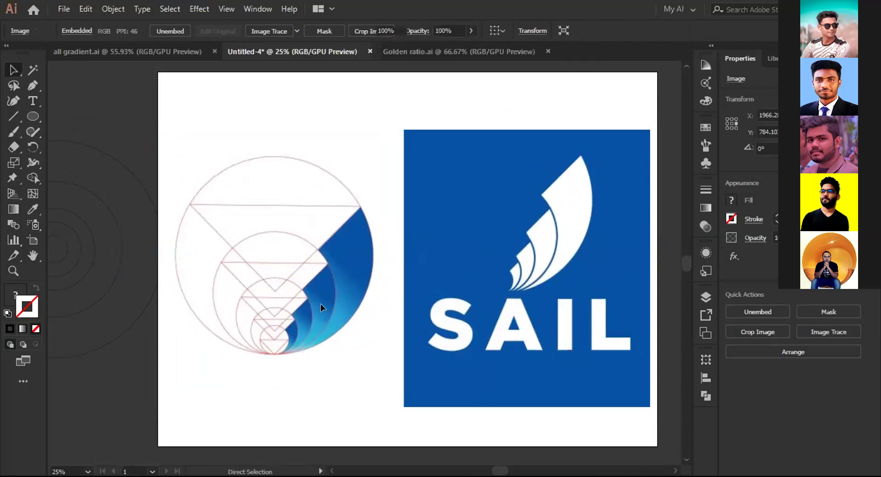
left_click_drag(304, 296, 398, 277)
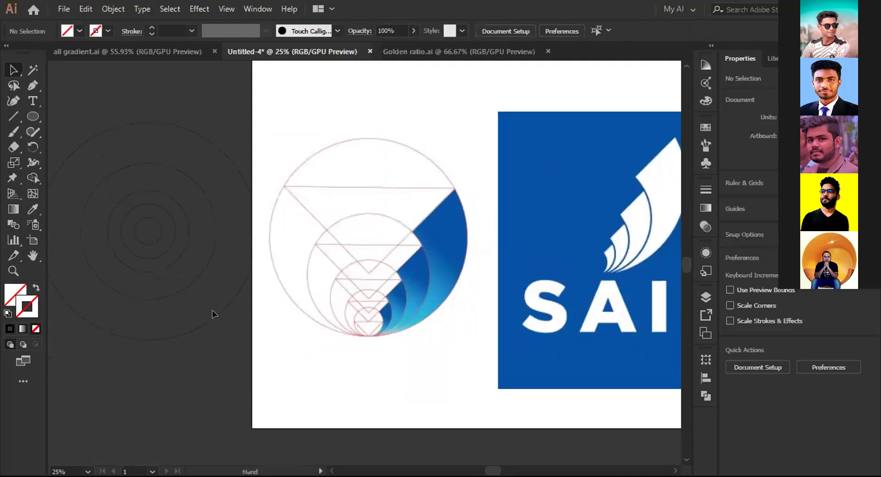
left_click(219, 315)
left_click_drag(219, 314, 439, 320)
key("ctrl+z")
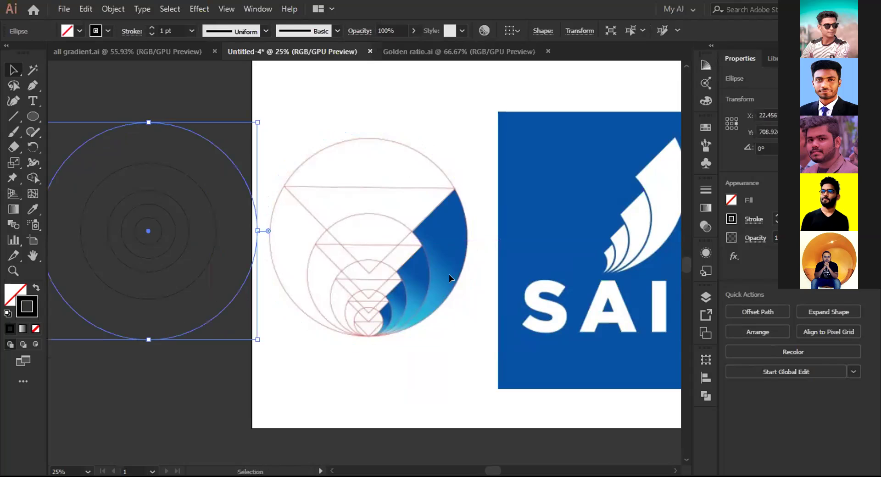
Check the concentric circle set by selecting it, then unlock and select the SAIL reference image
left_click(233, 99)
left_click_drag(216, 346, 138, 238)
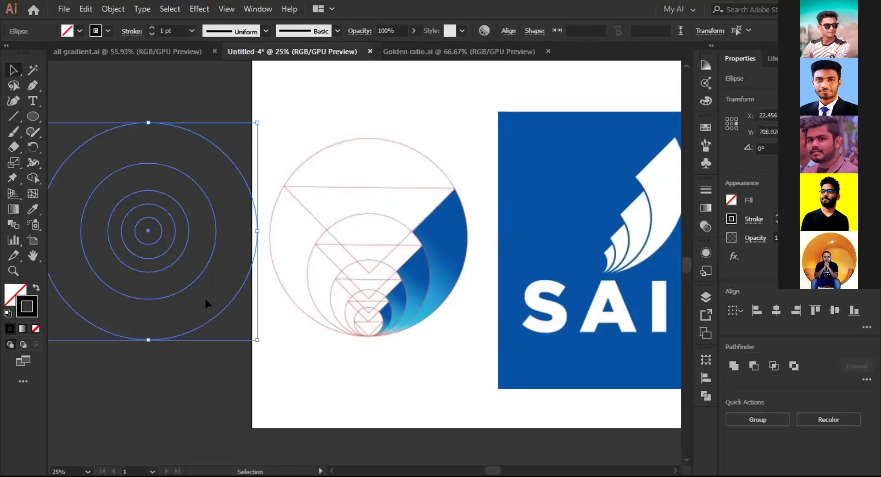
key("ctrl+shift+a")
left_click(417, 284)
key("v")
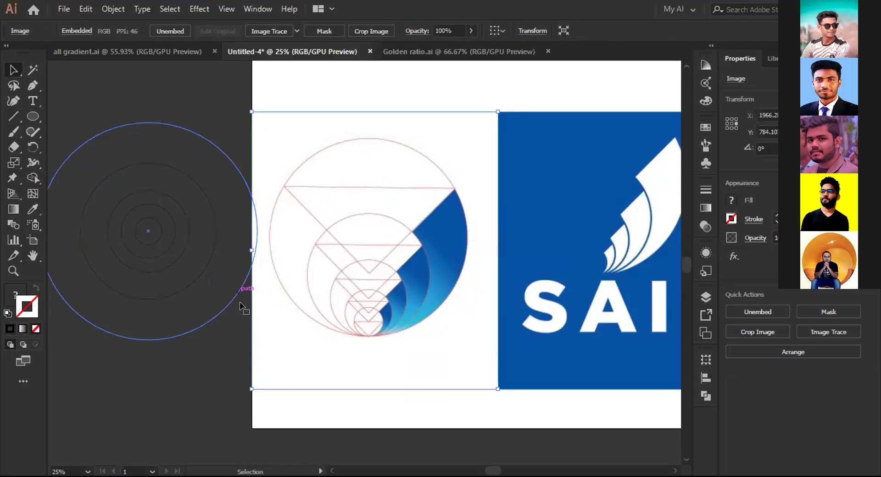
Move the largest circle onto the SAIL reference image's circle construction and slightly enlarge the image
left_click(230, 303)
left_click_drag(231, 303, 448, 303)
left_click(543, 330)
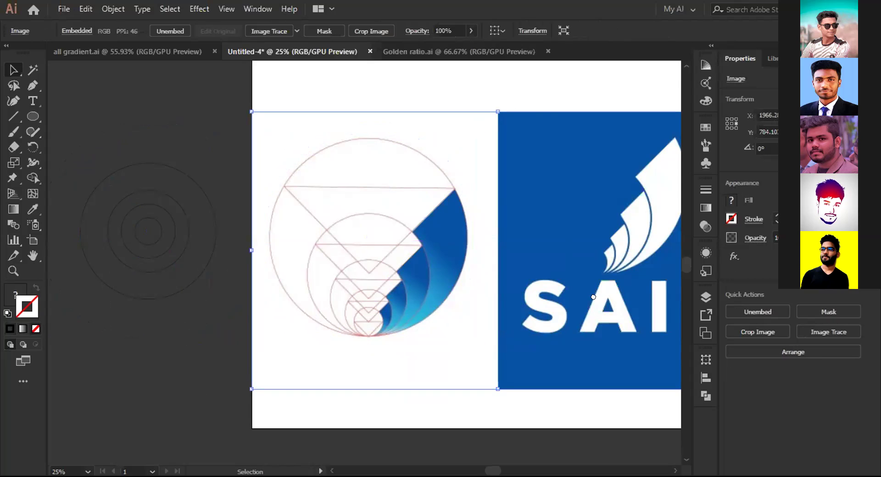
left_click_drag(593, 297, 438, 305)
left_click_drag(650, 423, 591, 405)
left_click_drag(435, 305, 525, 318)
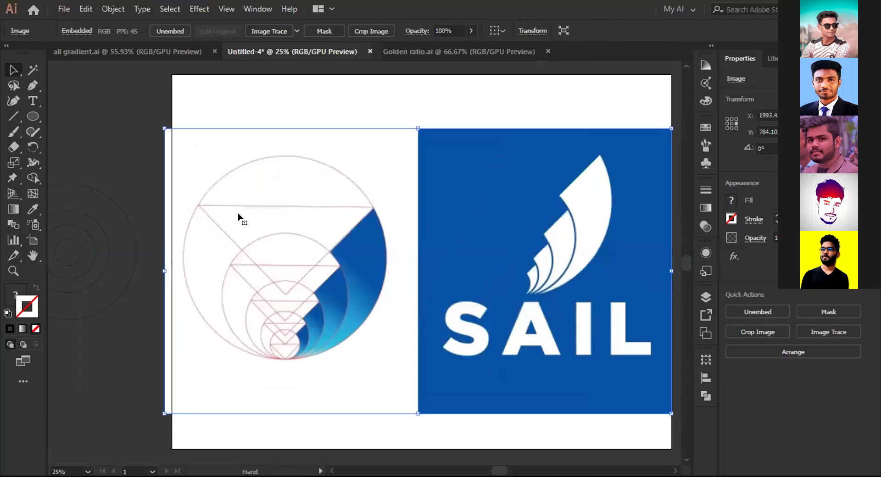
Send the SAIL reference image to the back, behind the circles
right_click(457, 232)
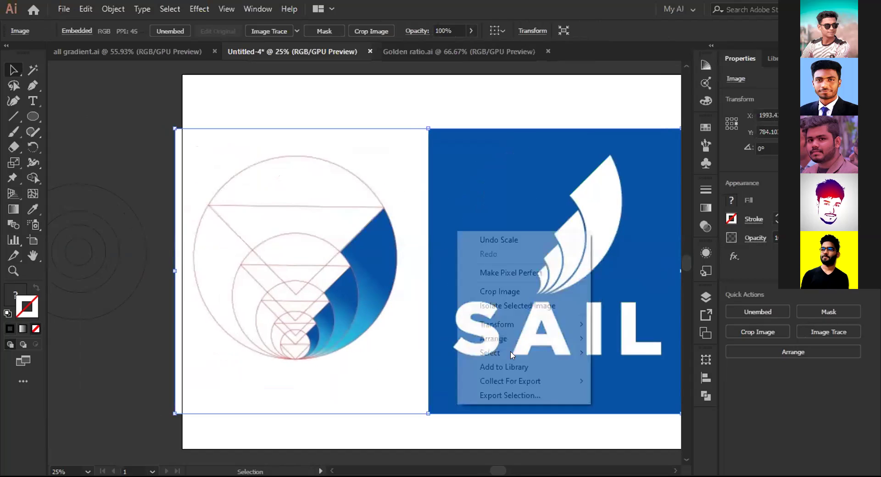
mouse_move(490, 352)
mouse_move(560, 338)
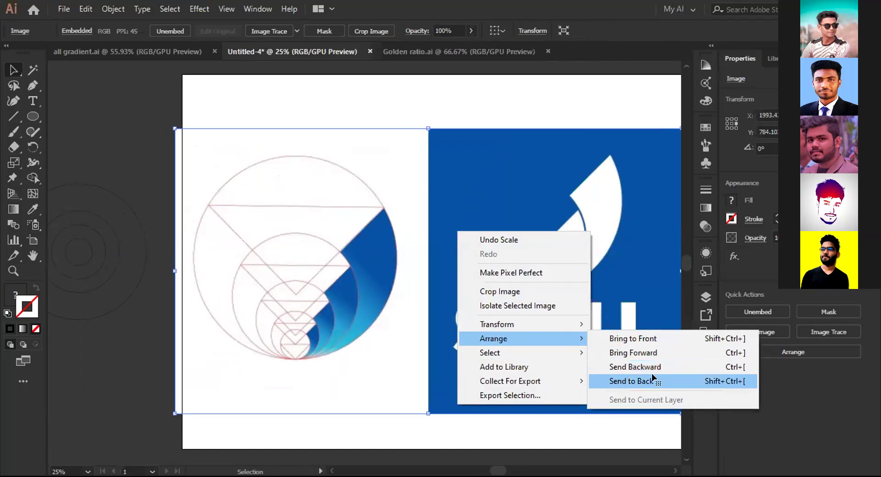
left_click(651, 381)
Scale and reposition the reference image until its outermost construction circle matches the largest golden ratio circle
left_click_drag(446, 250, 511, 268)
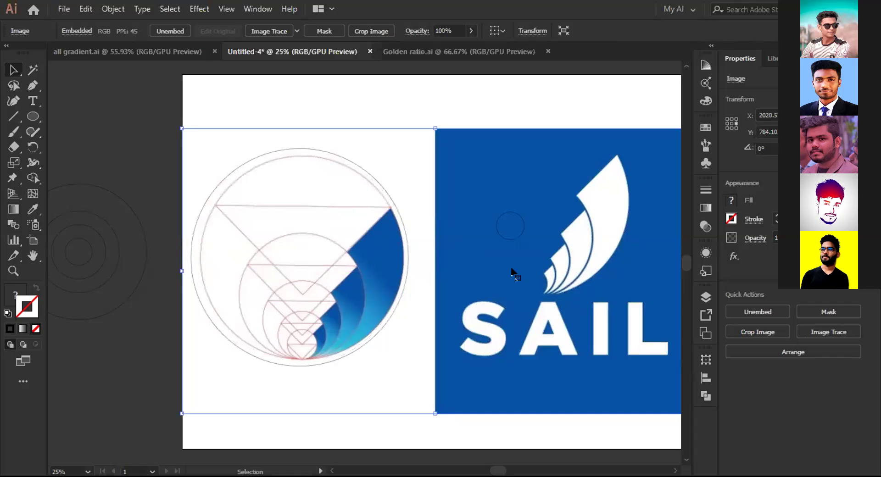
left_click_drag(182, 129, 160, 115)
left_click_drag(250, 197, 272, 204)
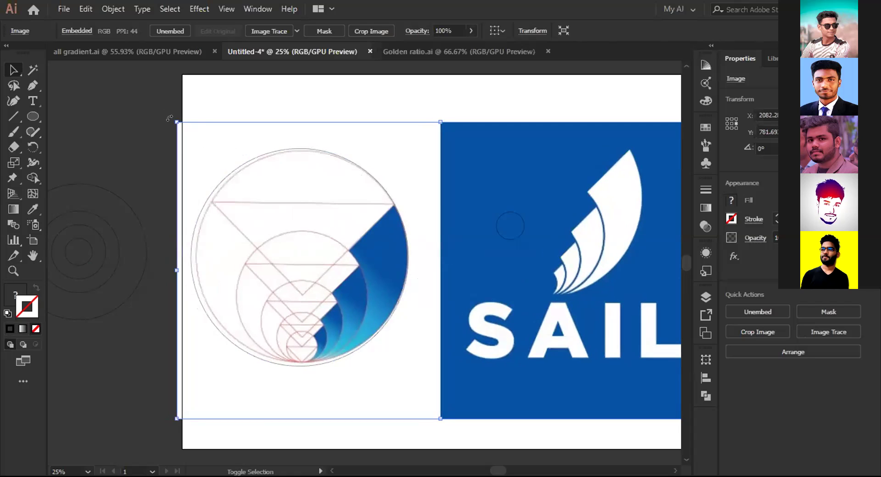
left_click_drag(170, 112, 171, 117)
left_click_drag(293, 228, 295, 233)
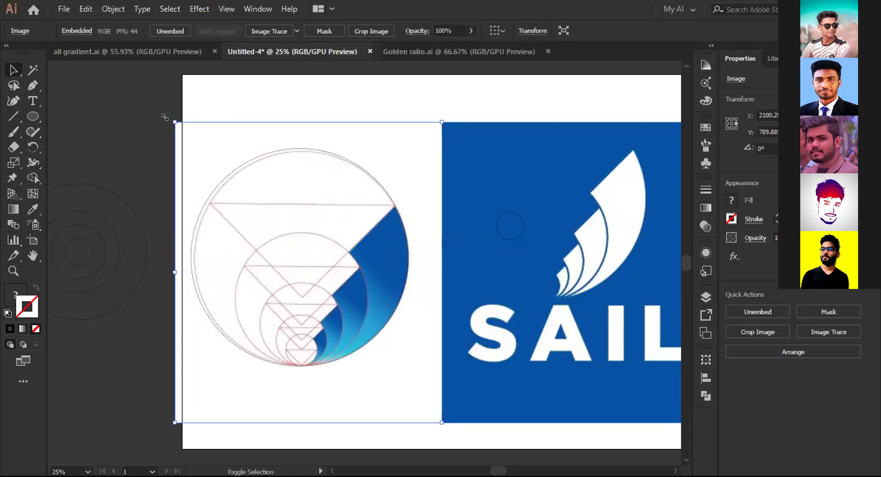
left_click_drag(164, 118, 171, 120)
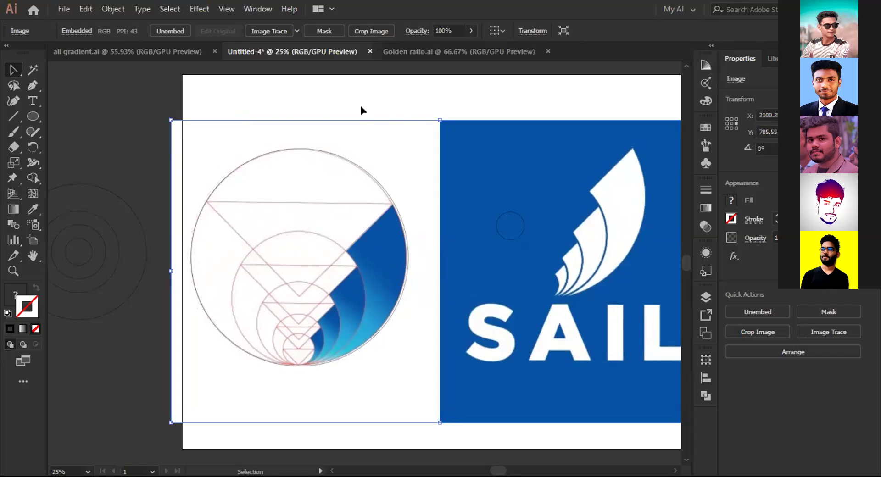
key("Right")
key("Right")
key("Right")
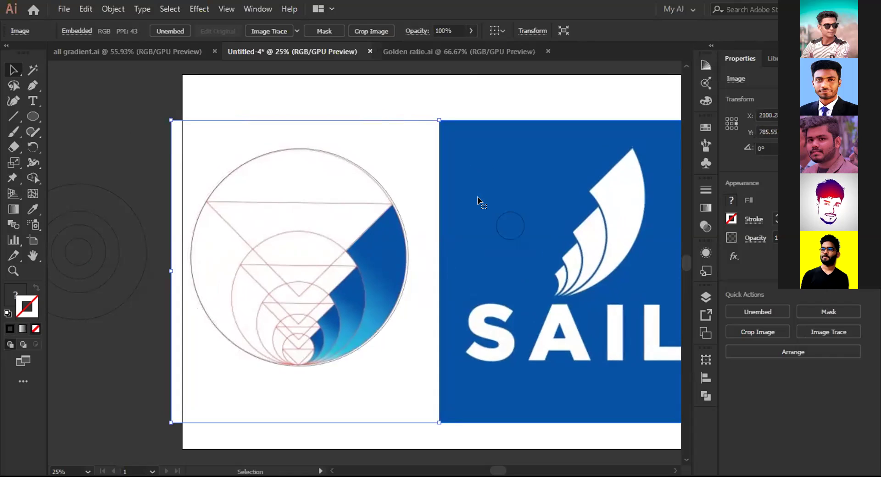
key("Right")
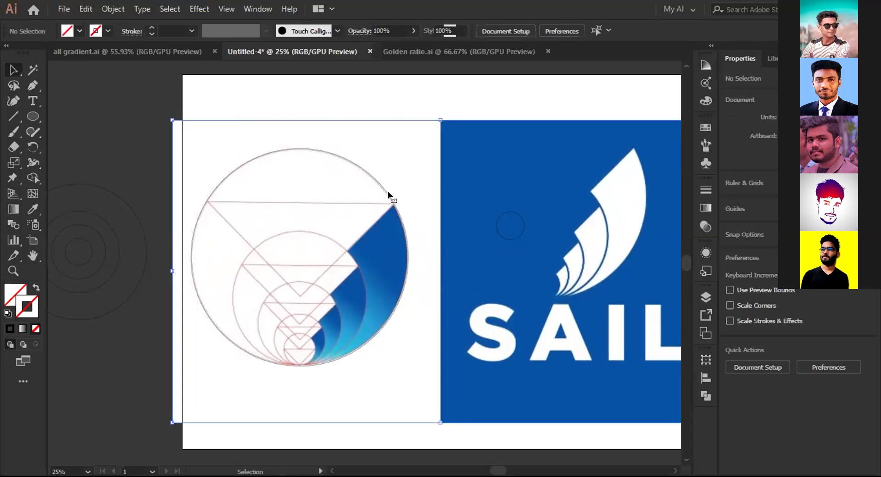
Delete the small stray circle over the image's blue half and lock the reference image in place
left_click(444, 94)
left_click(507, 212)
key("Delete")
left_click(479, 180)
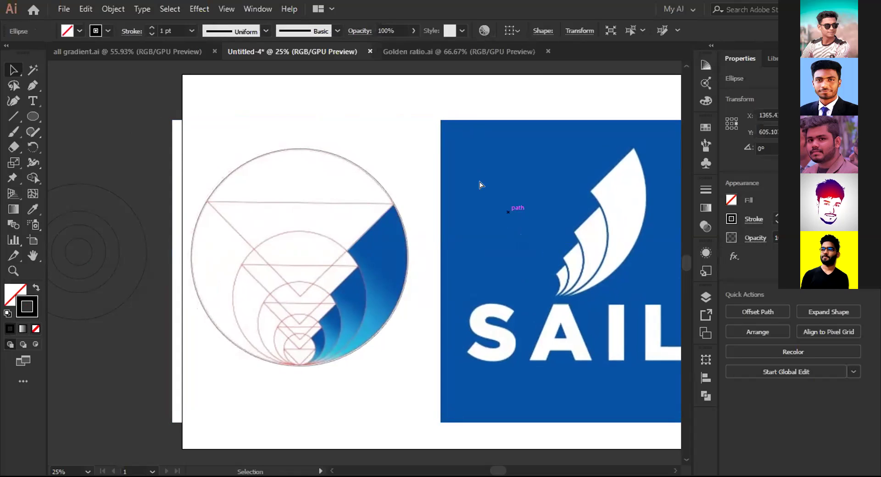
key("ctrl+2")
Move the largest circle back to the concentric set beside the artboard and set all the circles' stroke weight to 2 pt
left_click(356, 163)
left_click_drag(352, 163, 129, 158)
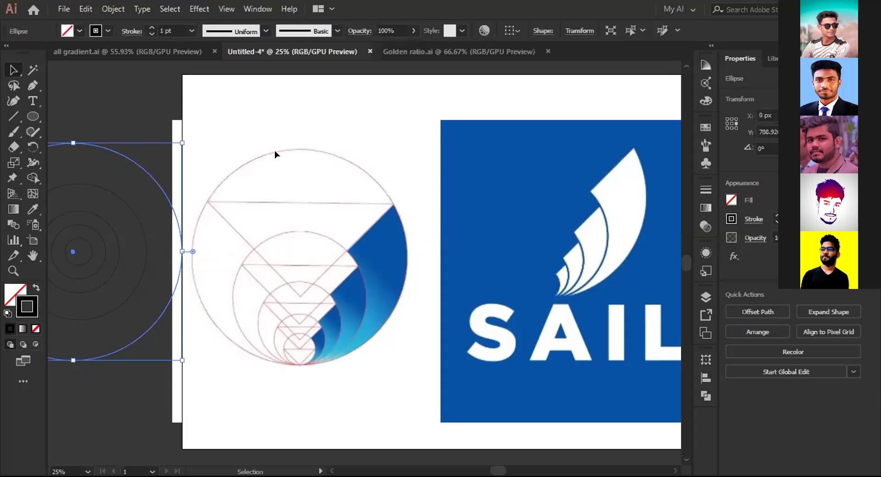
left_click(105, 150)
left_click_drag(86, 384, 126, 153)
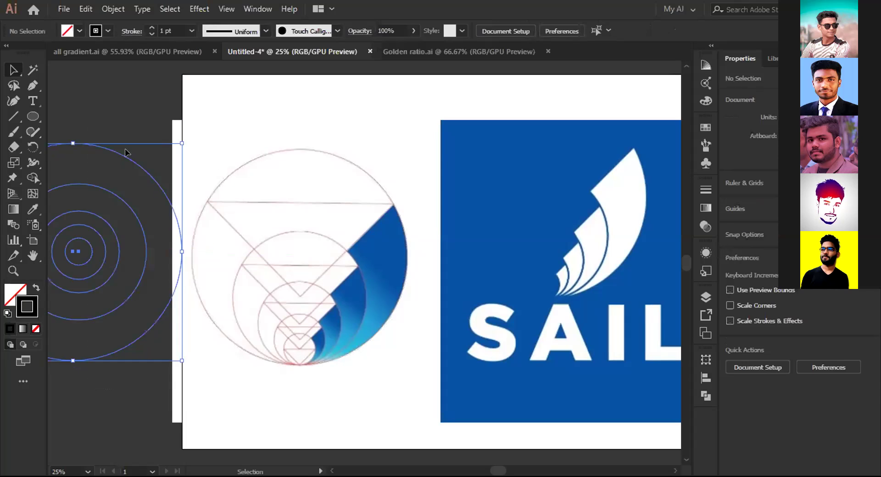
left_click(108, 31)
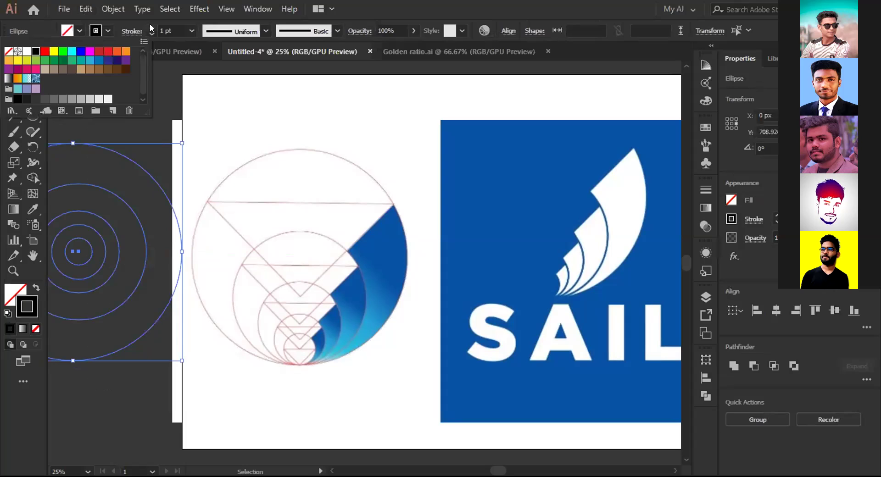
left_click(151, 26)
left_click(141, 182)
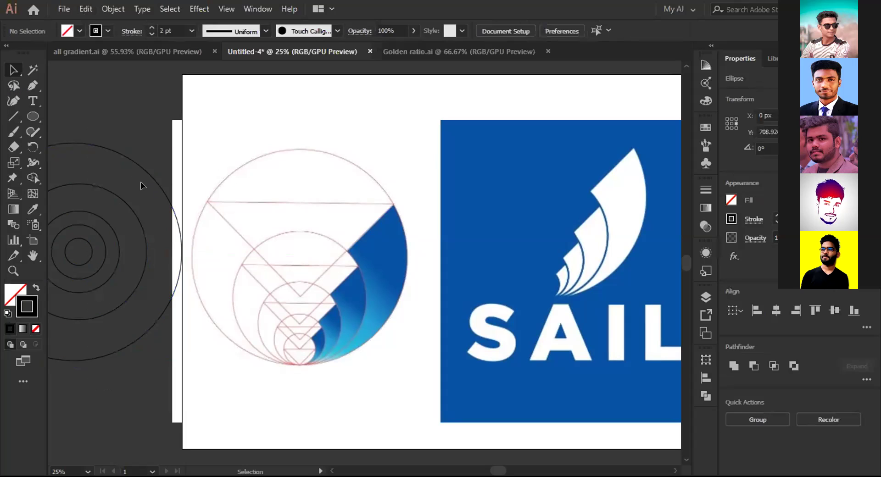
Copy the five golden ratio circles onto the reference's construction circles, nesting them so they touch at their lowest point
left_click_drag(157, 185, 384, 189)
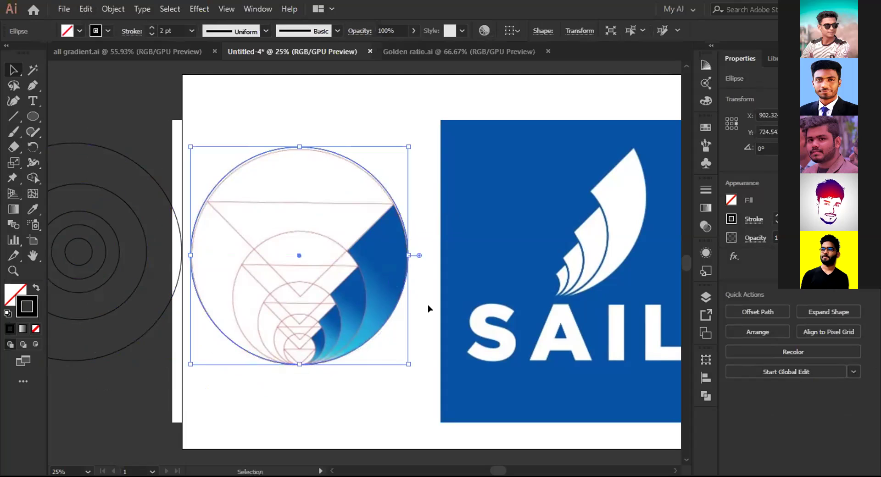
left_click(145, 261)
left_click_drag(146, 260, 365, 307)
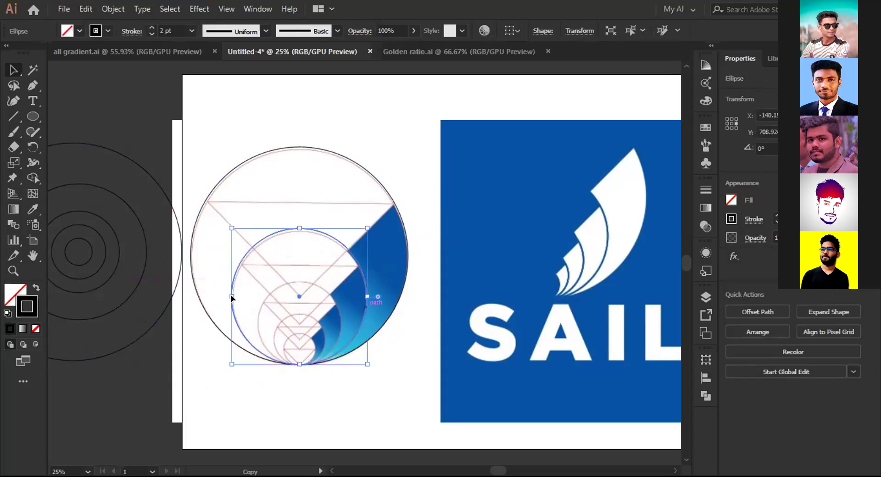
left_click(115, 259)
left_click_drag(113, 260, 335, 337)
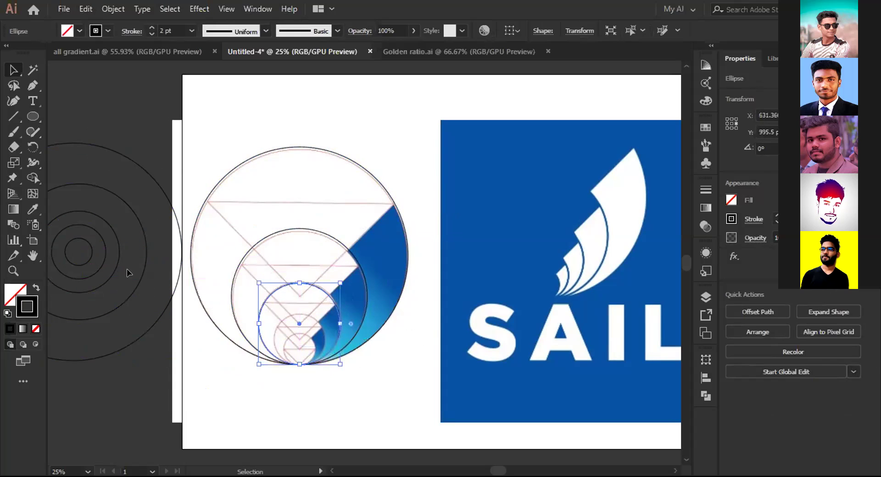
left_click(106, 255)
left_click_drag(106, 255, 322, 346)
left_click_drag(97, 257, 312, 350)
left_click(331, 385)
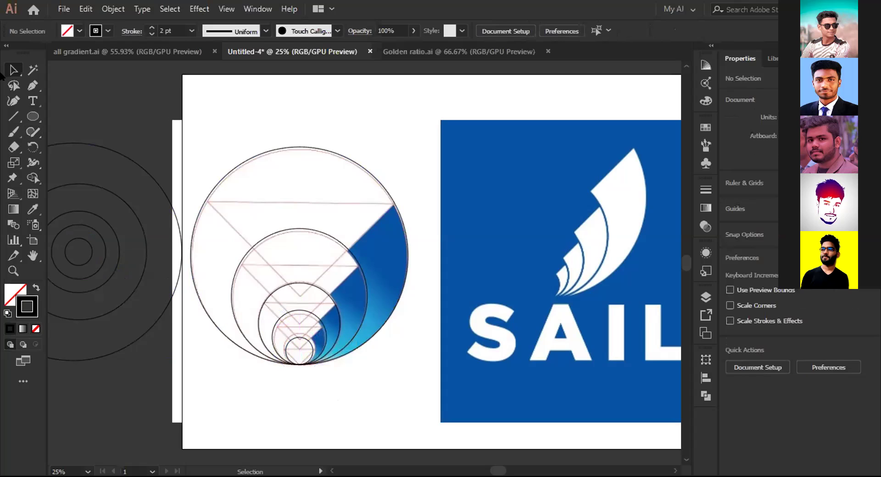
Create a three-sided polygon with a radius of 669.8638 px using the Polygon tool
right_click(33, 116)
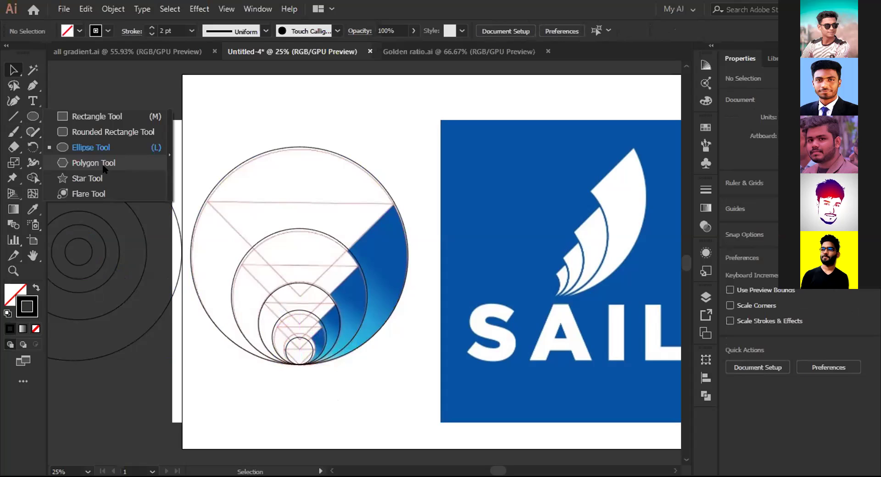
key("Return")
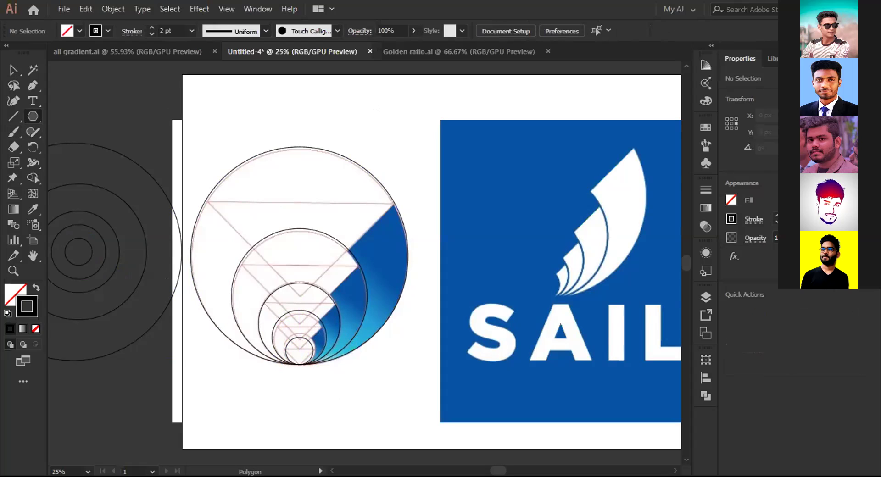
left_click(378, 110)
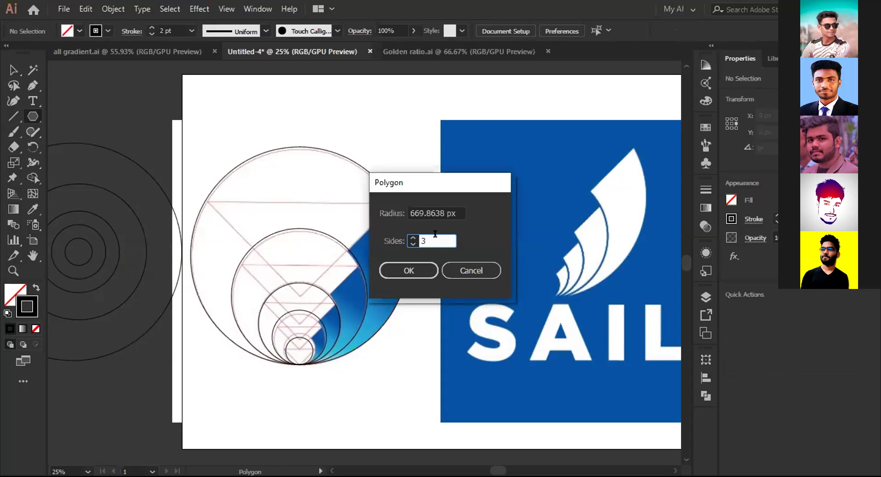
key("Return")
Rotate the triangle 180° so it points down and move it over the nested circles
scroll(380, 134, "up", 5)
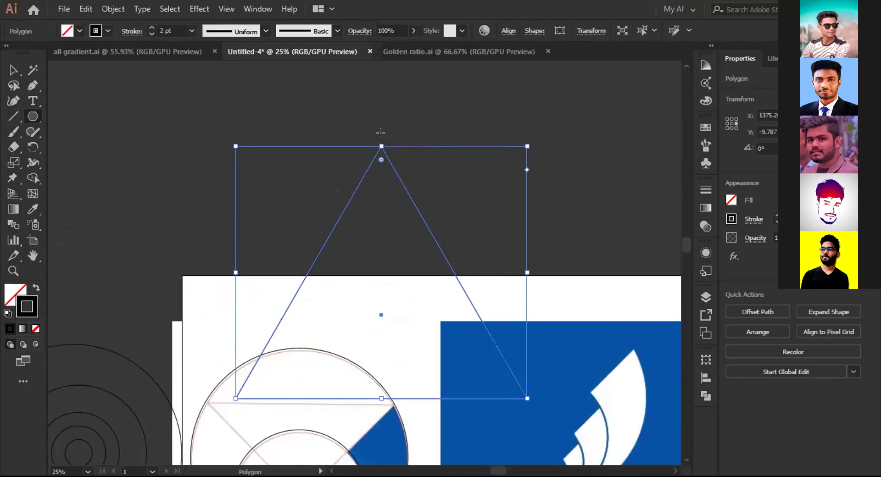
scroll(370, 142, "down", 1)
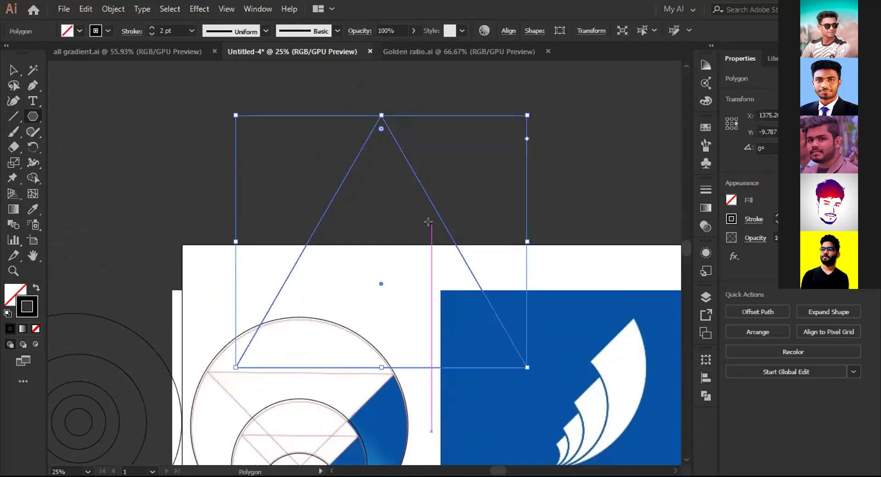
key("v")
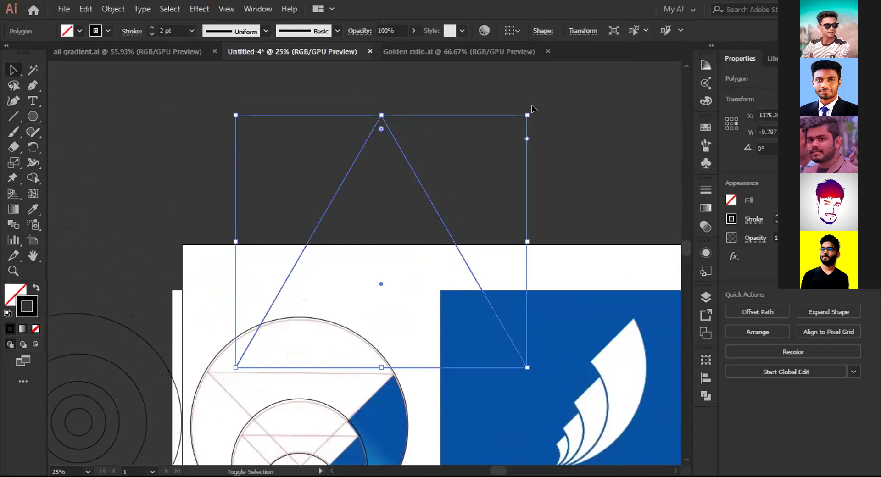
left_click_drag(531, 109, 281, 390)
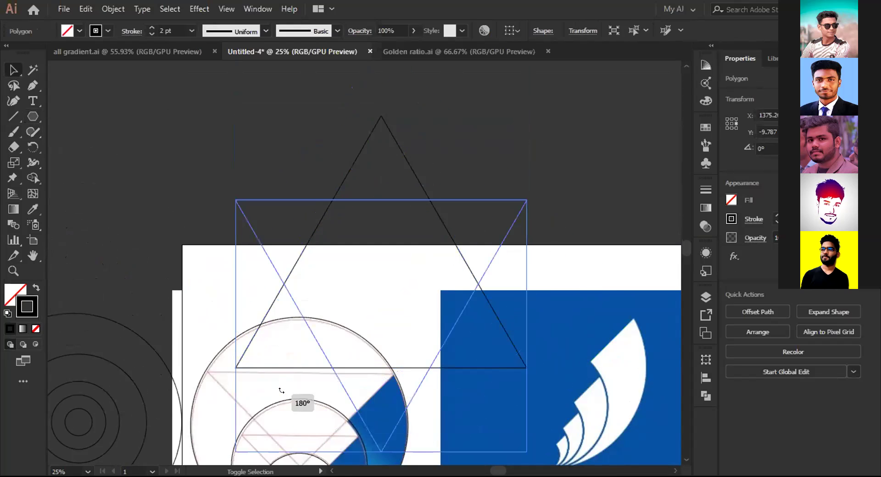
scroll(405, 284, "down", 3)
left_click_drag(403, 322, 327, 448)
scroll(326, 390, "down", 3)
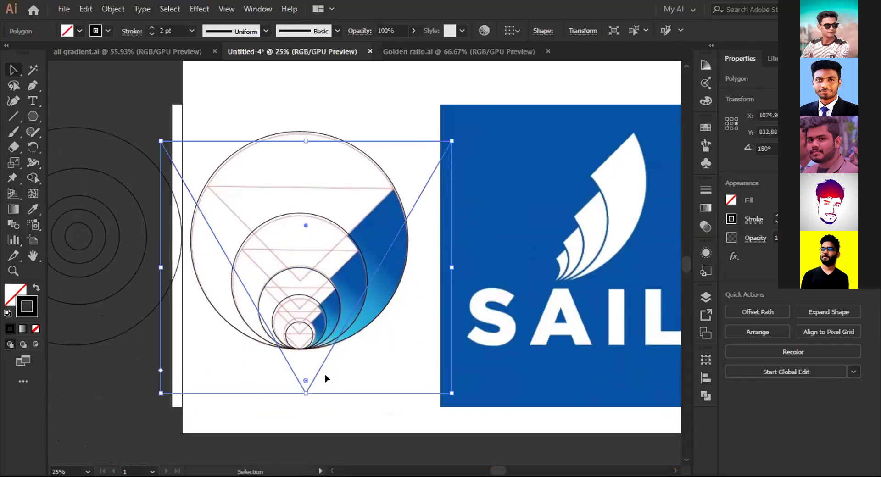
Resize and position the triangle to match the reference's largest triangle inside the outermost circle
left_click_drag(452, 392, 399, 334)
left_click_drag(331, 279, 330, 294)
left_click_drag(296, 348, 298, 281)
left_click(381, 95)
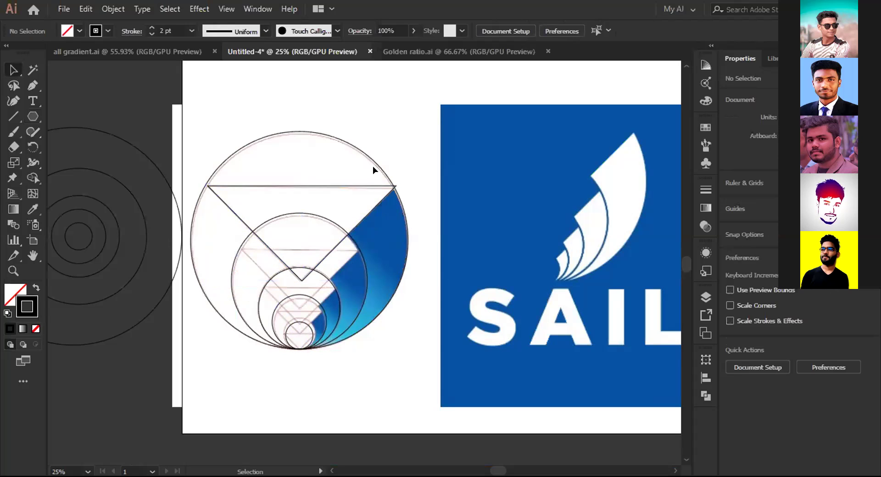
Make a proportionally smaller copy of the triangle and fit it to the reference triangle inside the second-largest circle
left_click(324, 257)
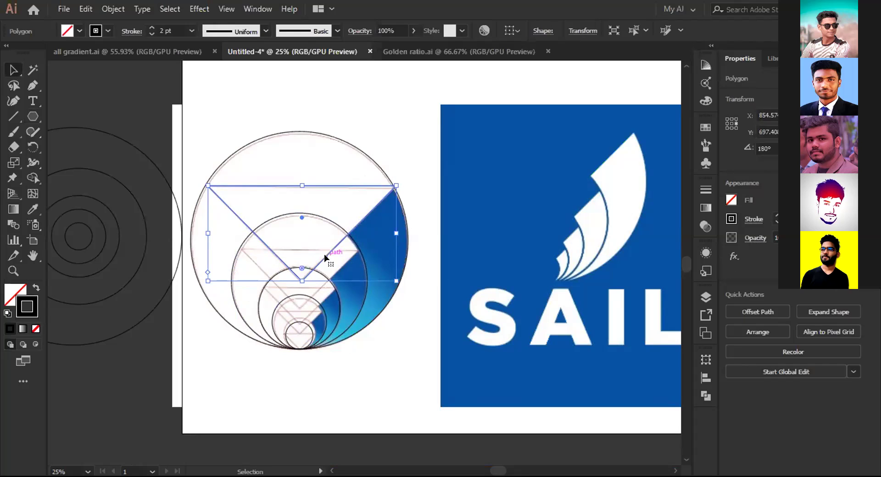
key("a")
key("v")
key("alt+Return")
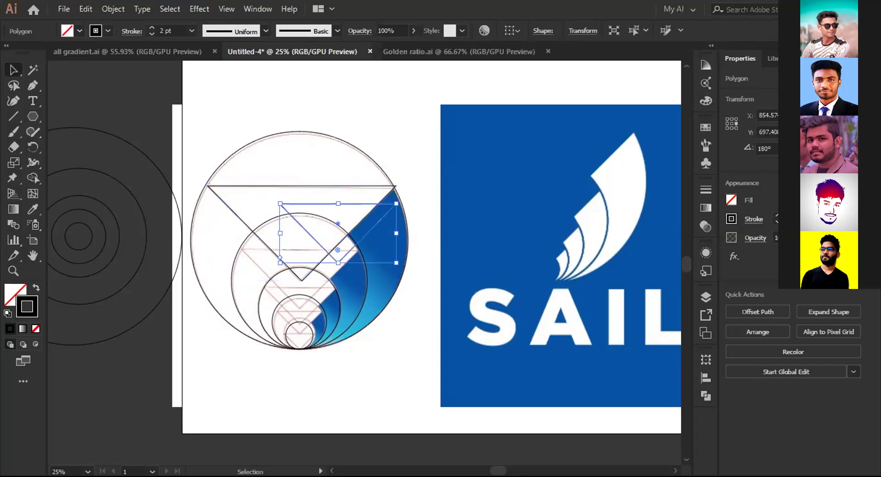
left_click_drag(321, 225, 339, 269)
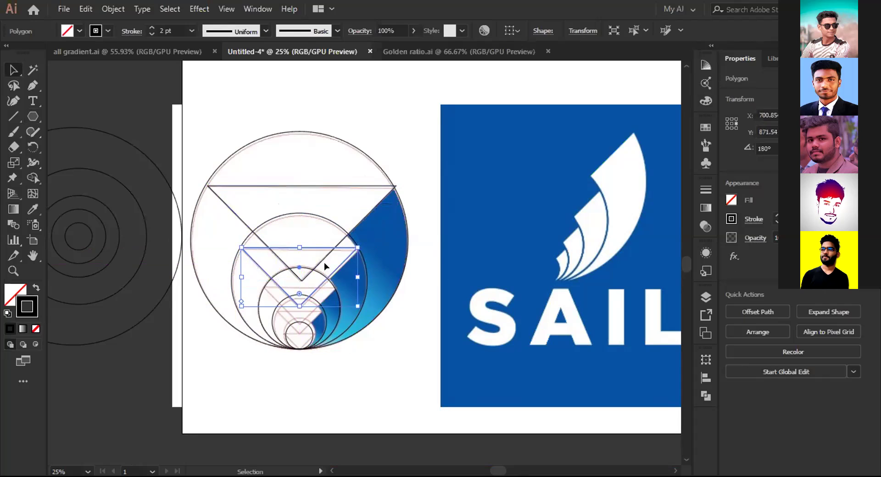
Make a smaller copy of the second triangle and fit it to the reference triangle inside the third-largest circle
key("a")
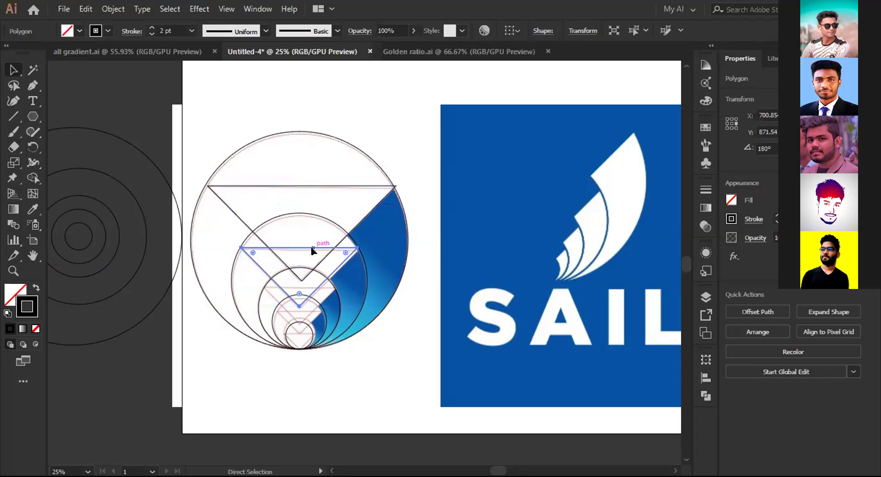
key("v")
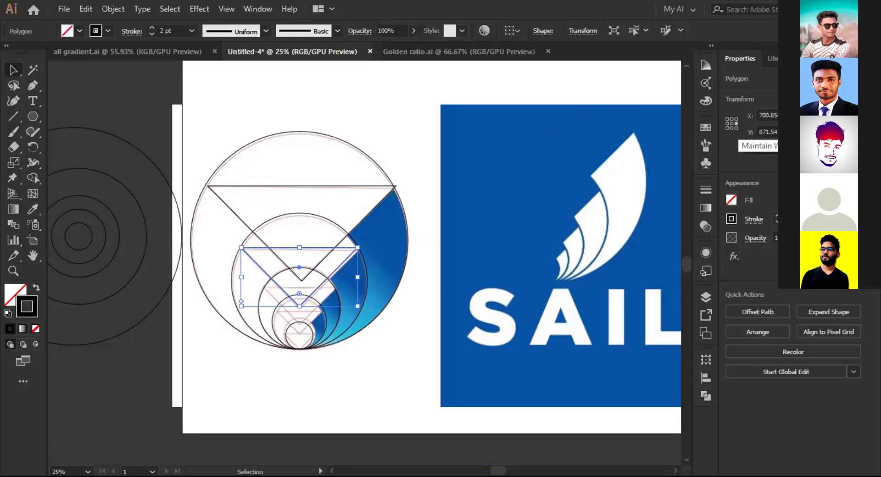
key("Return")
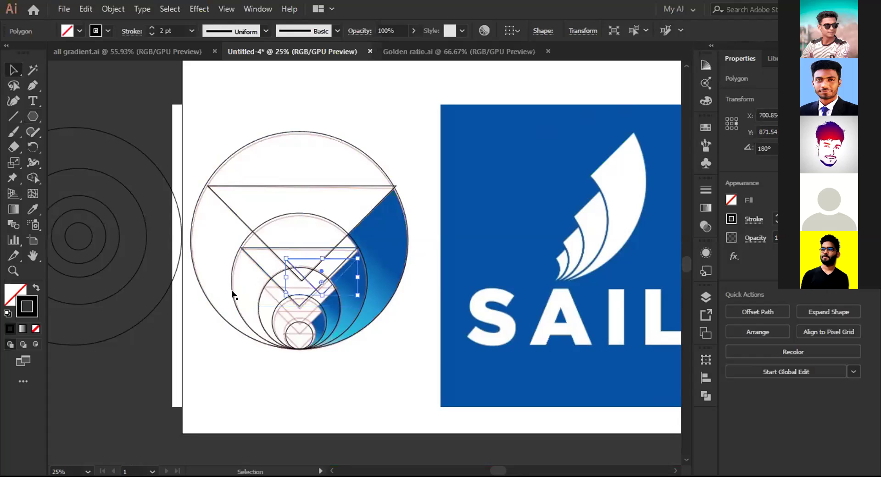
left_click_drag(335, 265, 375, 313)
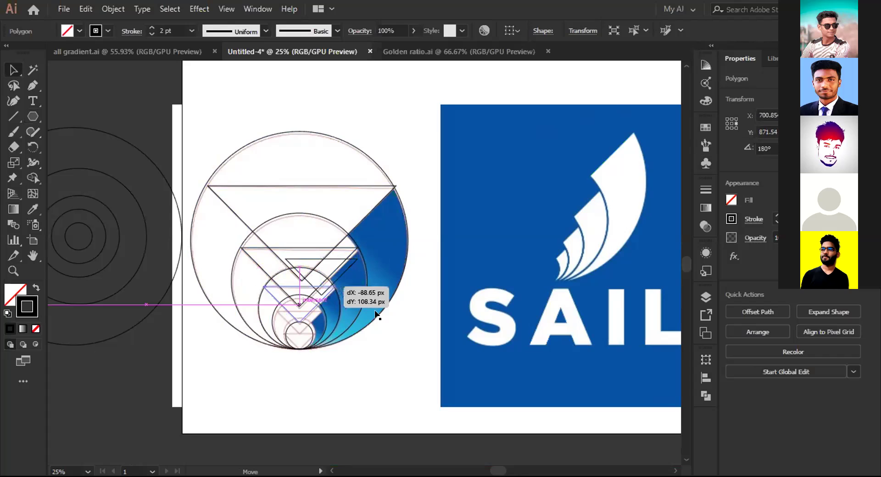
left_click(330, 385)
key("z")
left_click(334, 291)
left_click(366, 259)
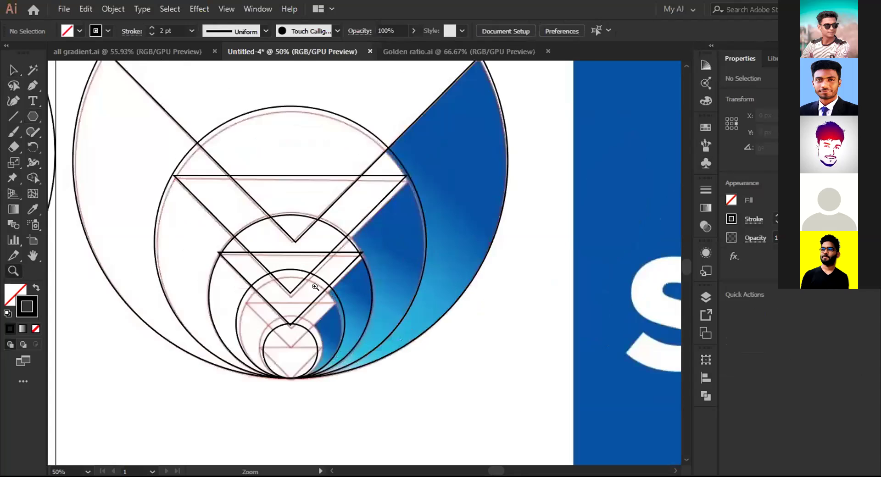
scroll(430, 171, "up", 3)
scroll(430, 165, "down", 1)
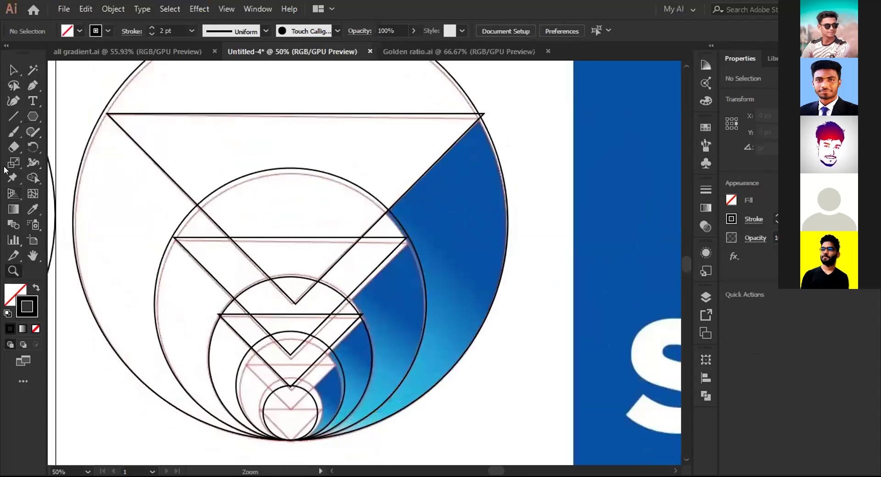
left_click(5, 69)
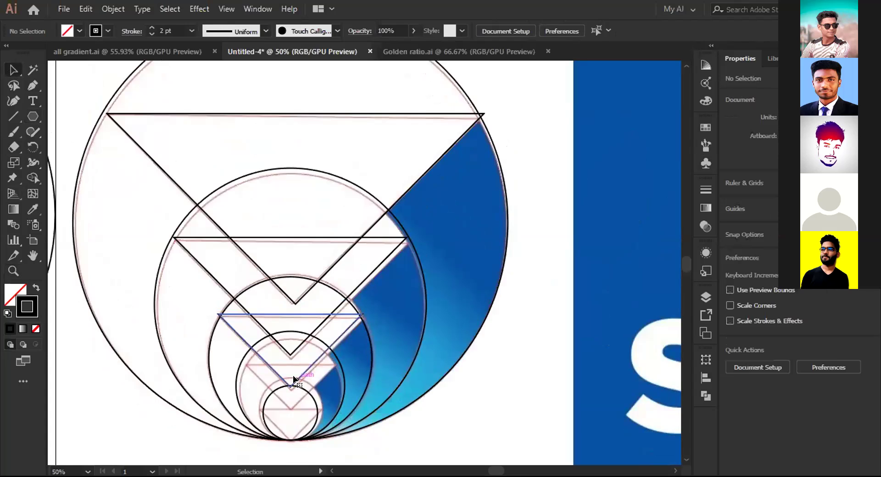
left_click(341, 385)
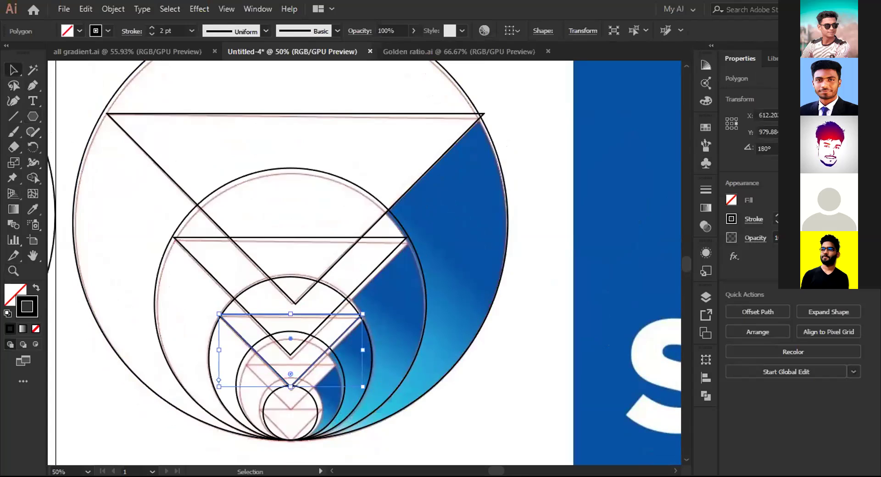
left_click(532, 273)
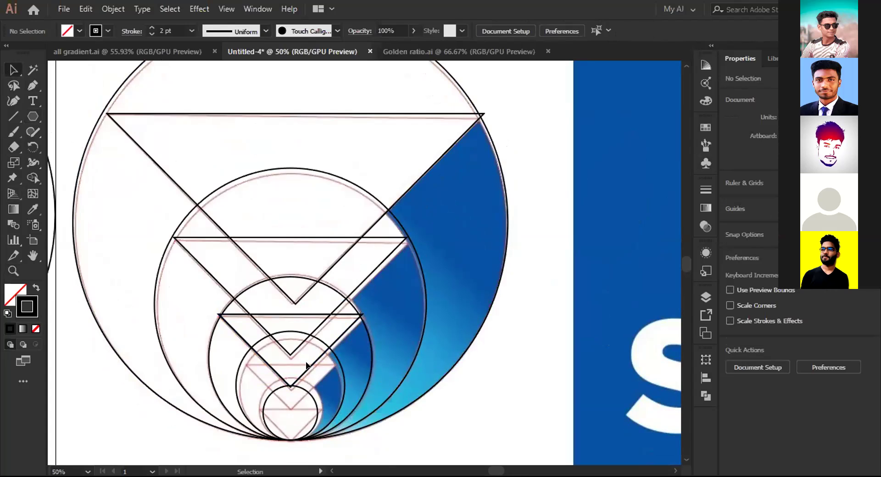
left_click_drag(303, 374, 304, 417)
key("ctrl+z")
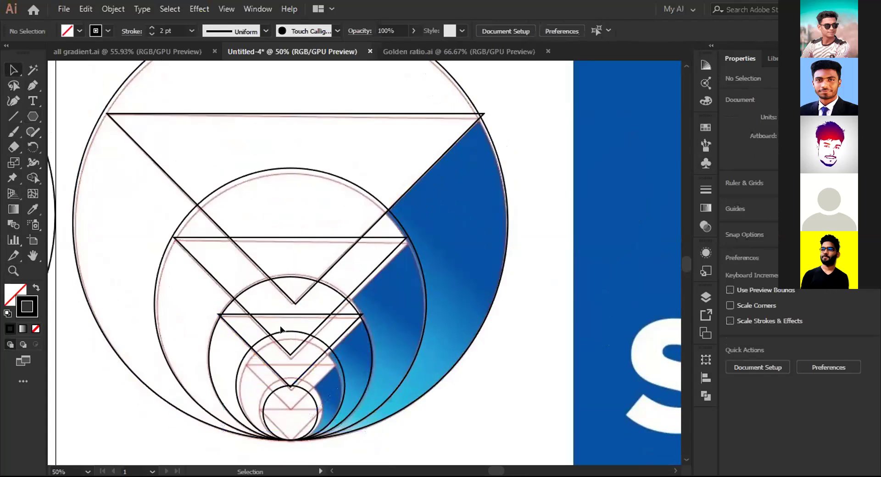
Make a smaller copy of the third triangle and fit it to the width of the fourth-largest circle, following the reference triangle
left_click(302, 375)
key("ctrl+c")
key("ctrl+f")
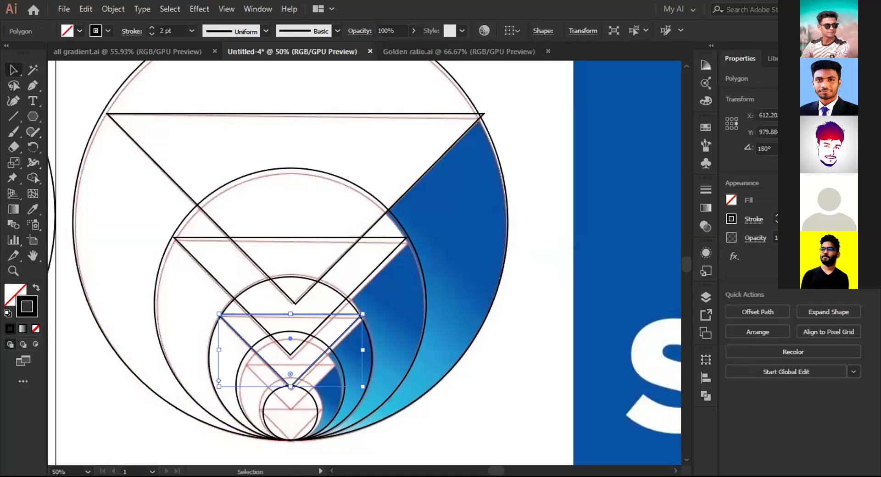
key("Return")
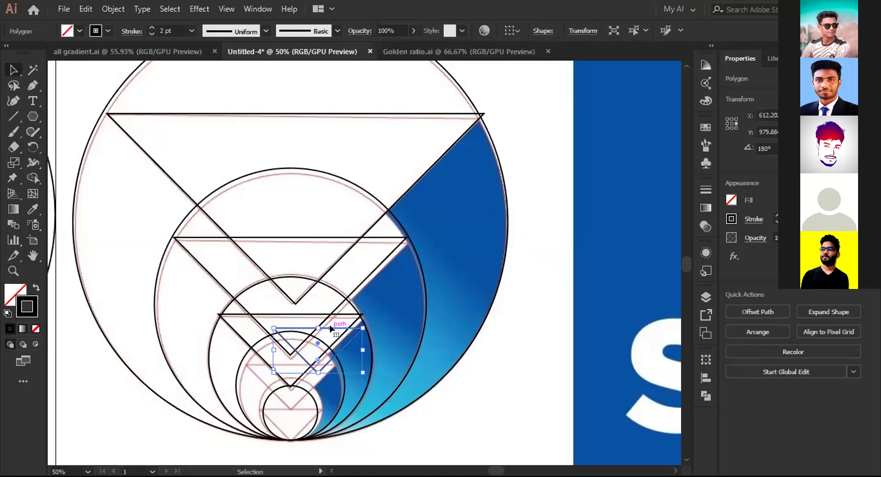
left_click_drag(331, 328, 305, 365)
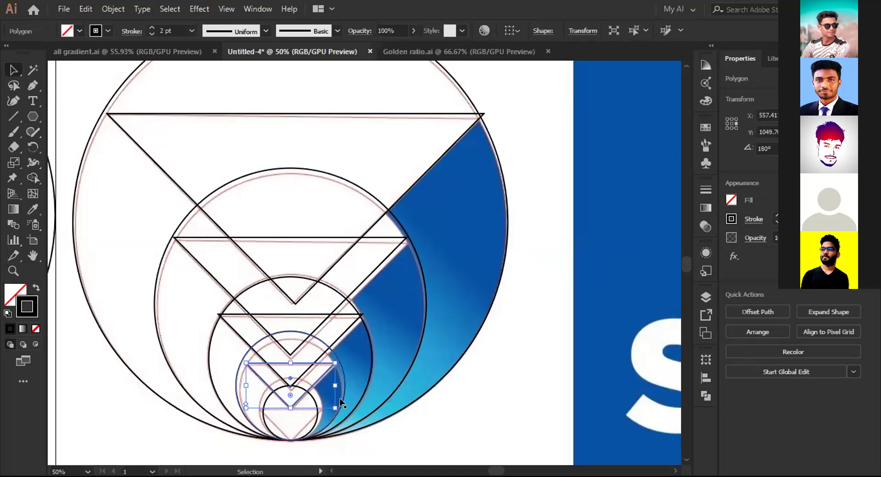
left_click_drag(333, 406, 339, 411)
left_click(264, 461)
scroll(295, 387, "down", 1)
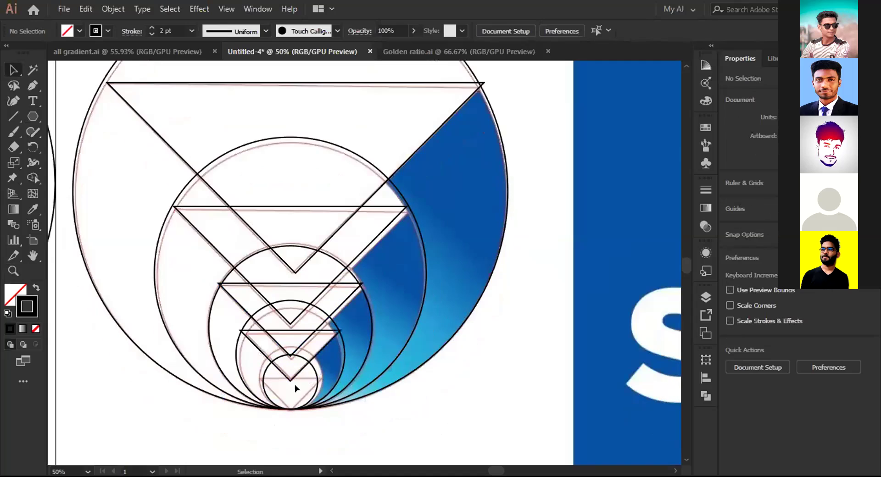
Make a smaller copy of the fourth triangle and fit it inside the smallest circle at about 109 px wide and 55 px high
left_click(290, 376)
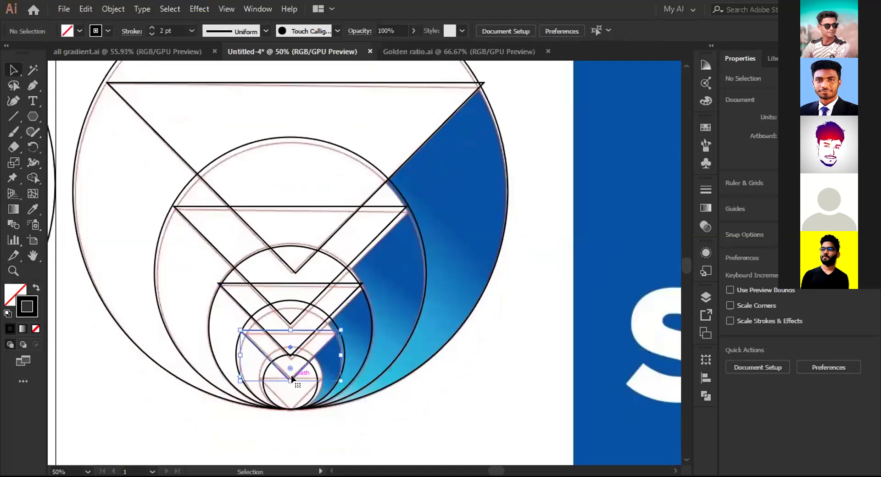
left_click_drag(289, 378, 321, 411)
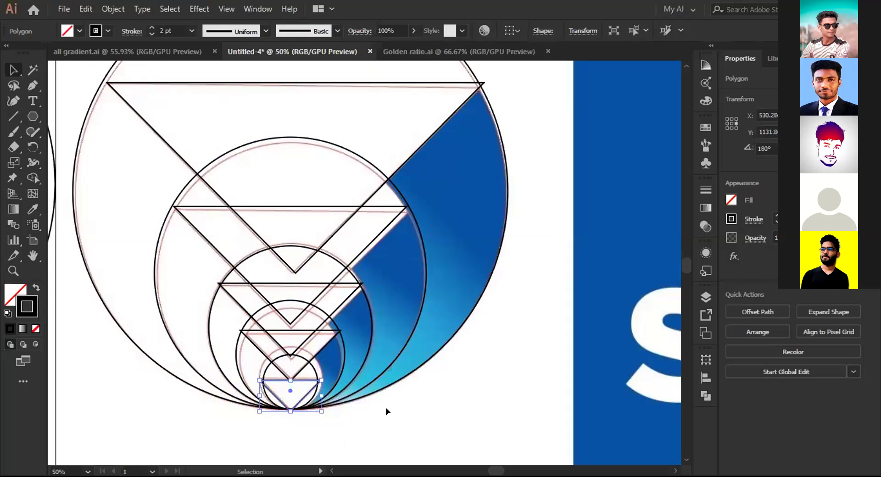
key("Up")
key("Up")
key("Up")
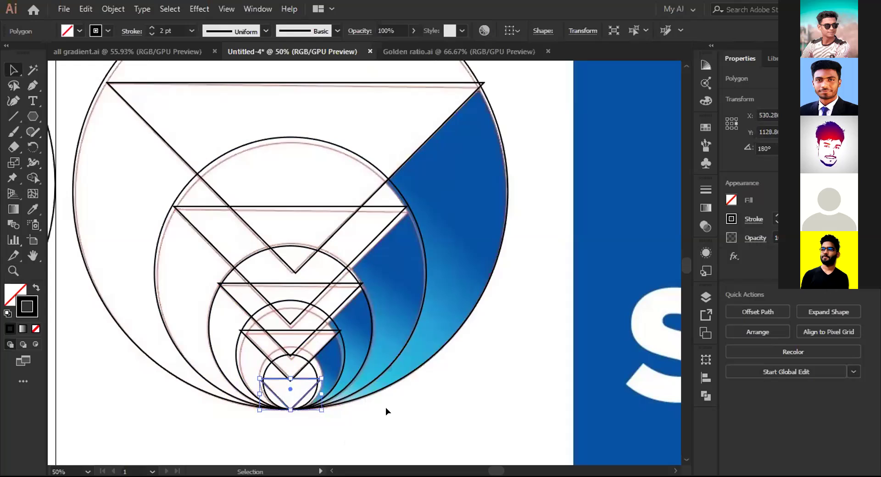
key("Down")
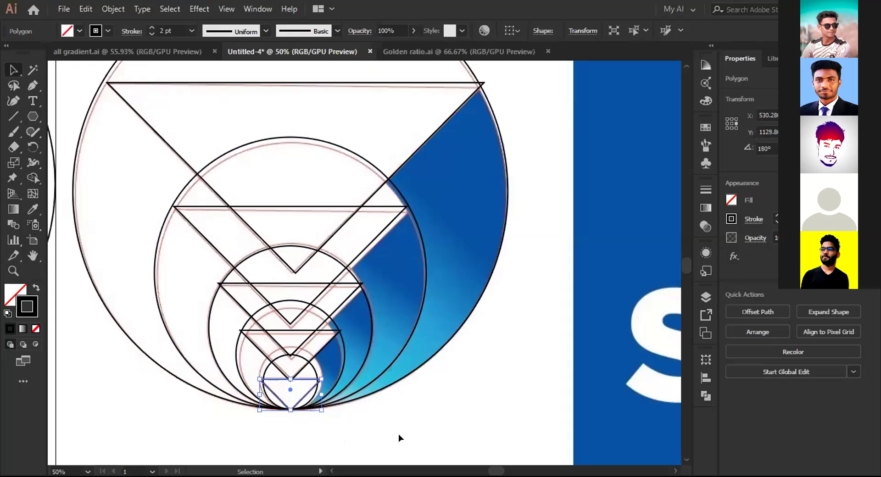
left_click(488, 427)
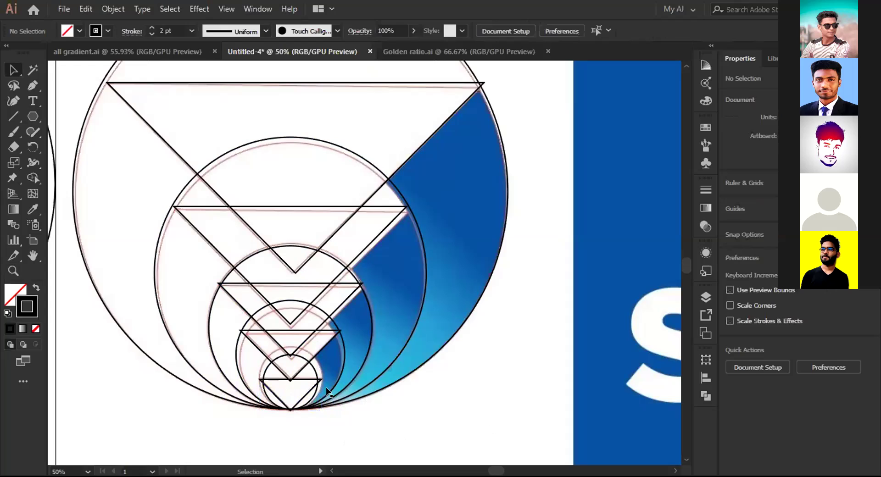
left_click(302, 397)
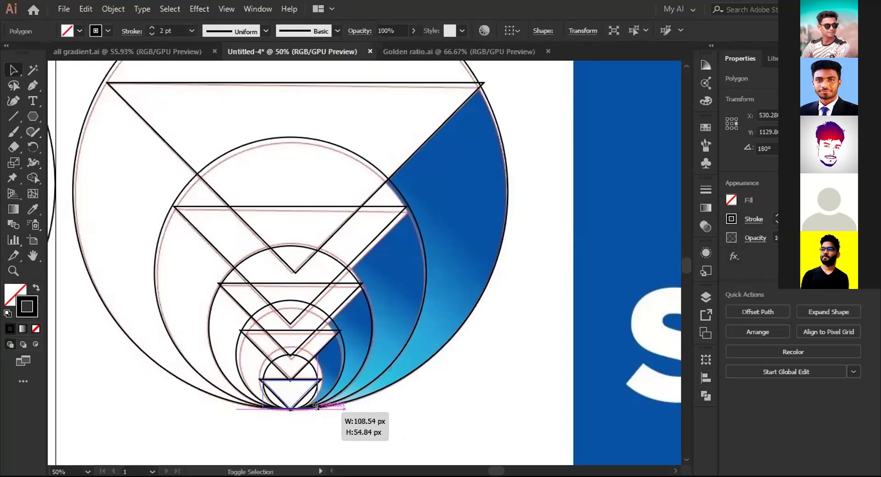
left_click(376, 447)
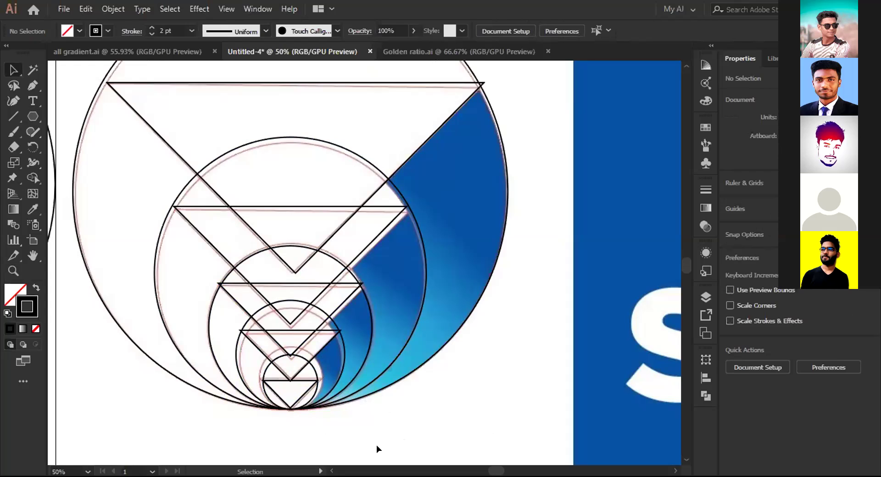
Display the artwork in Outline view to check how the five triangles meet the nested circles
scroll(456, 425, "down", 1)
scroll(455, 425, "up", 5)
scroll(455, 425, "down", 3)
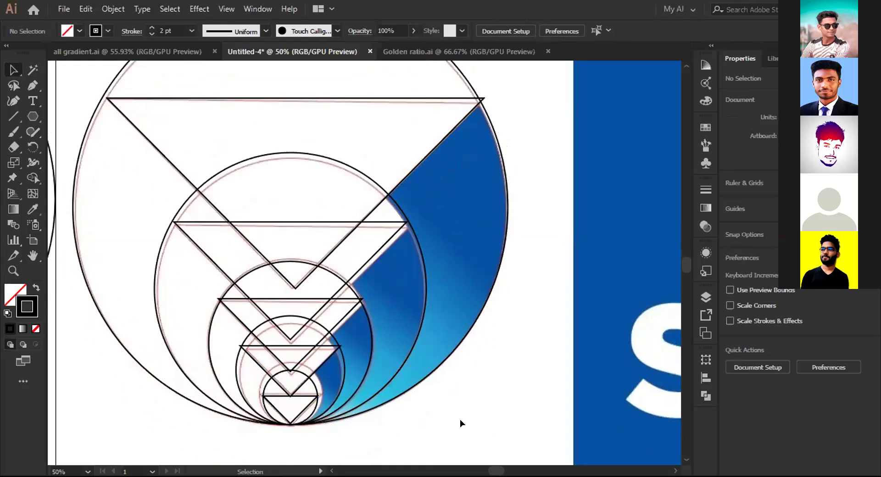
scroll(476, 379, "down", 1)
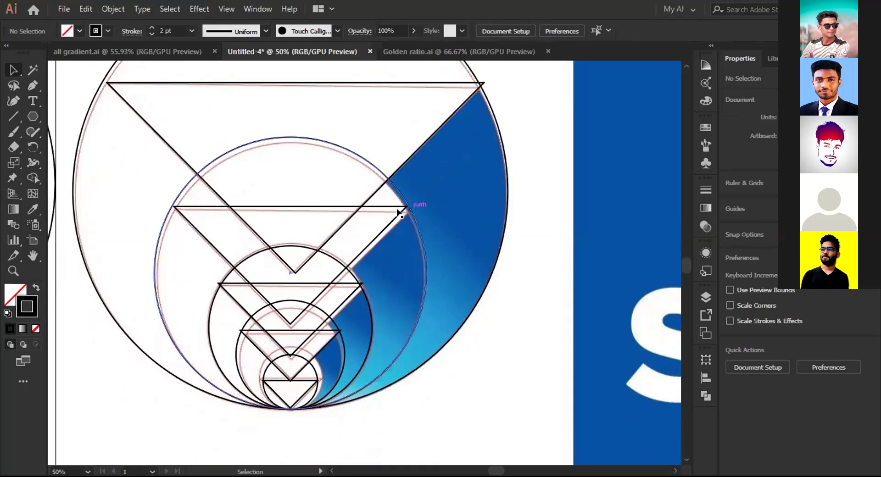
key("a")
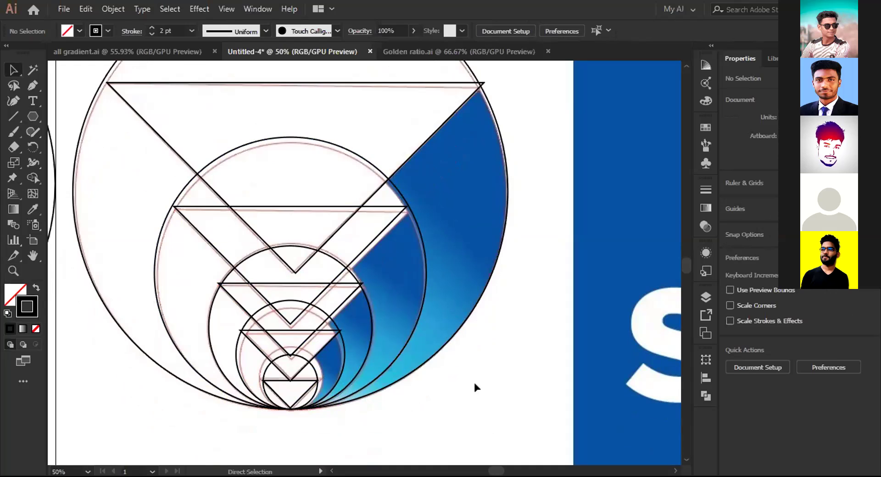
key("ctrl+y")
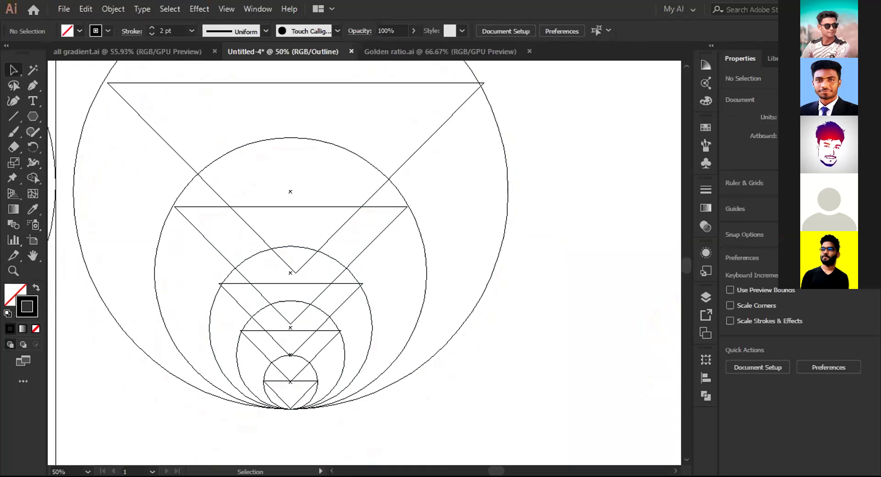
Return to the full preview and align the five triangles to one another by their horizontal centers
key("a")
key("ctrl+y")
key("v")
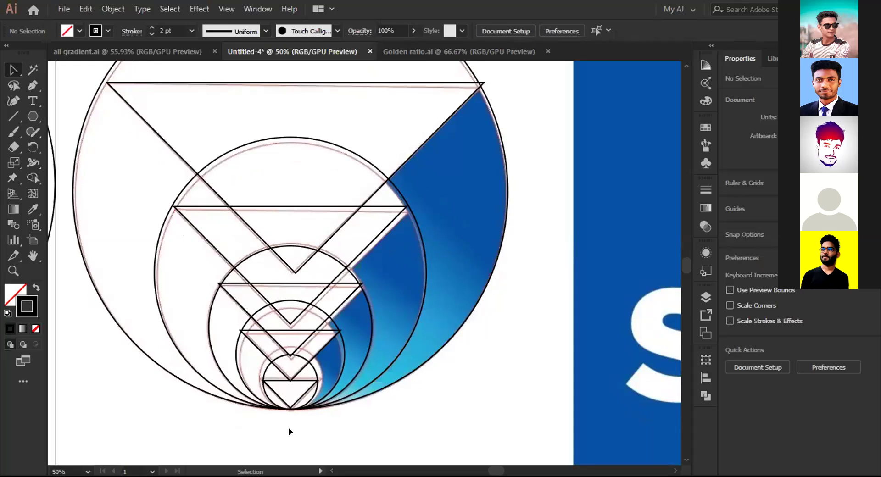
left_click(295, 271)
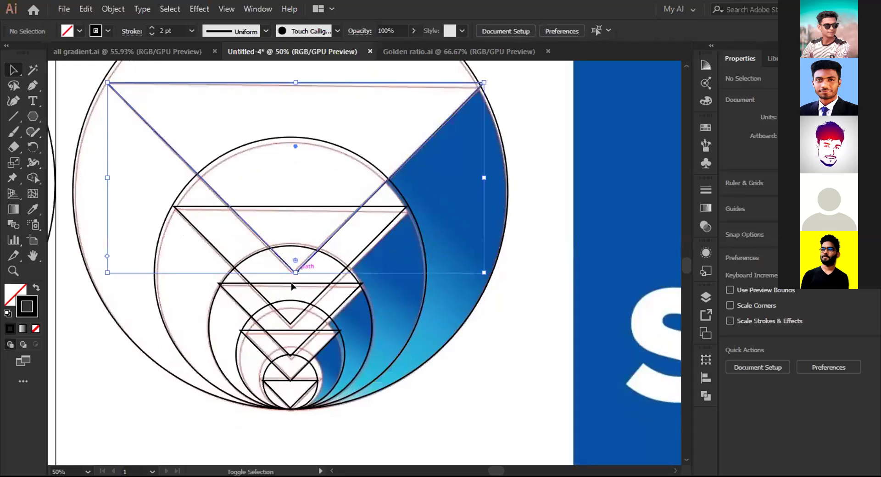
left_click(291, 321, "shift")
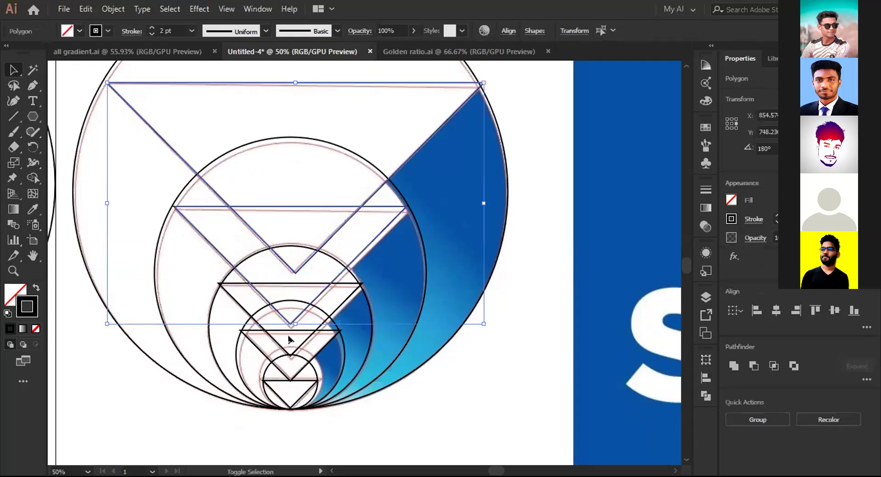
left_click(290, 354, "shift")
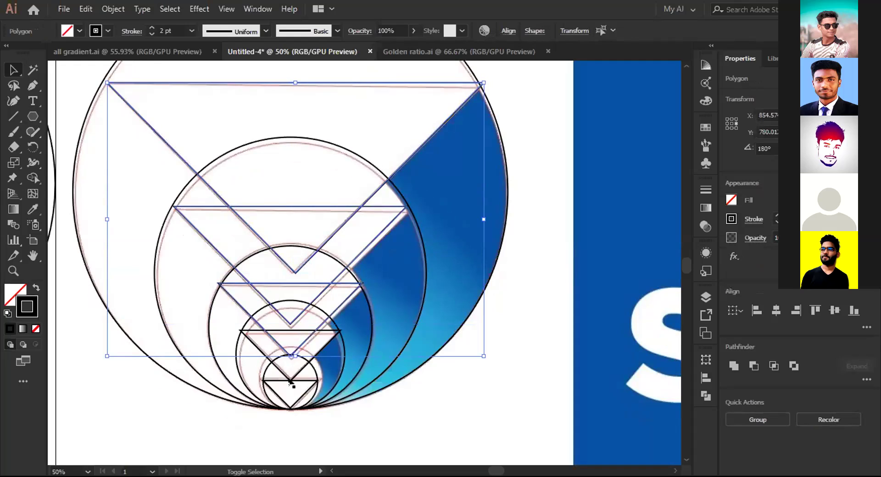
left_click(290, 380, "shift")
left_click(304, 400, "shift")
left_click(775, 311)
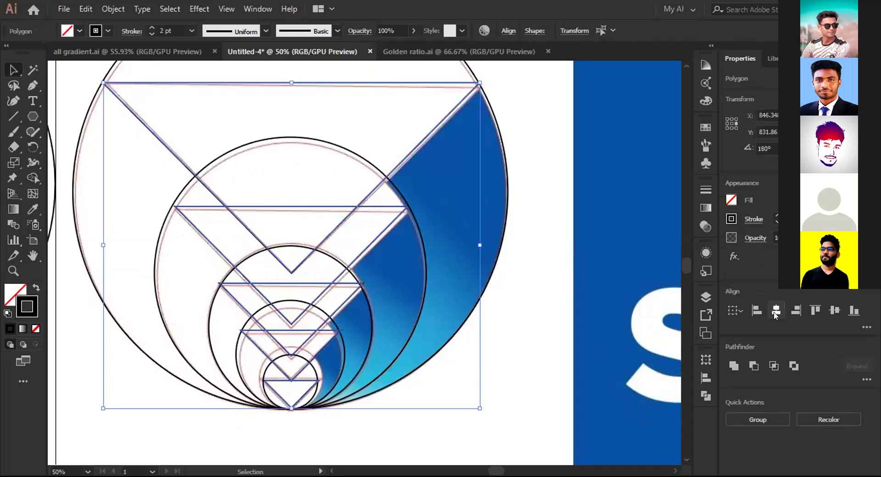
left_click(344, 443)
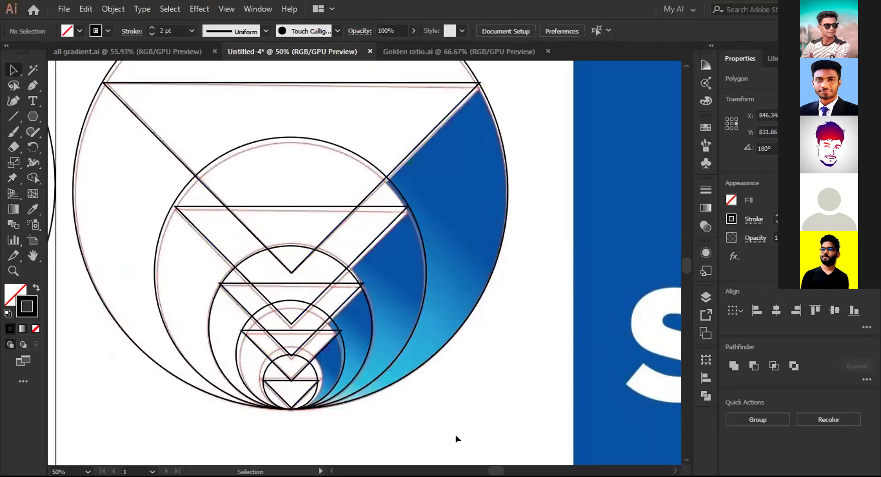
Enlarge the second-largest triangle slightly in Outline view so its upper corner meets the second-largest circle, and restore the preview
scroll(450, 436, "up", 2)
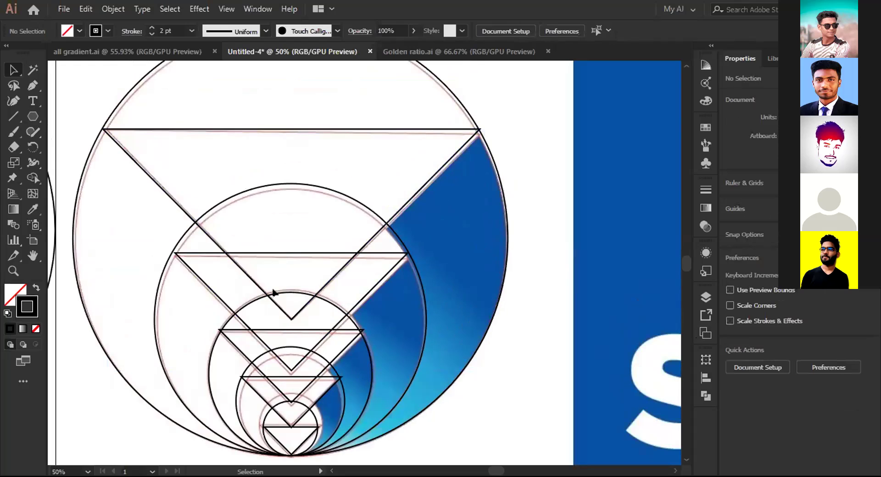
key("ctrl+y")
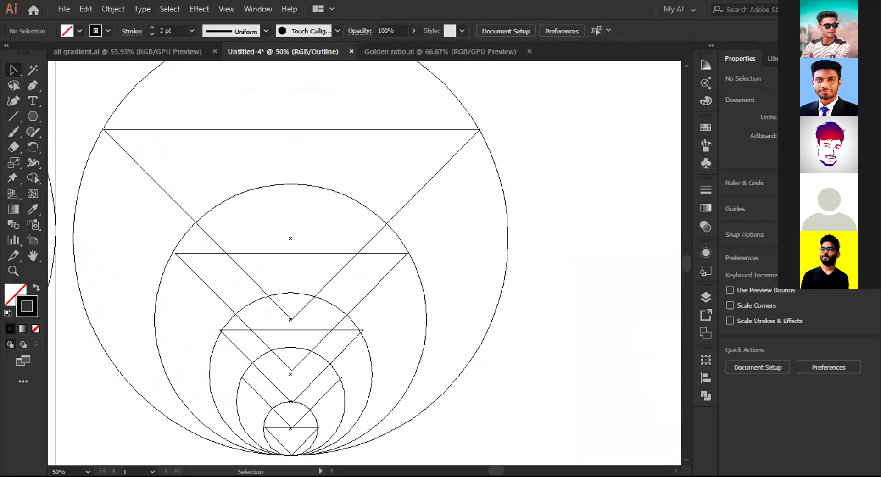
left_click(174, 253)
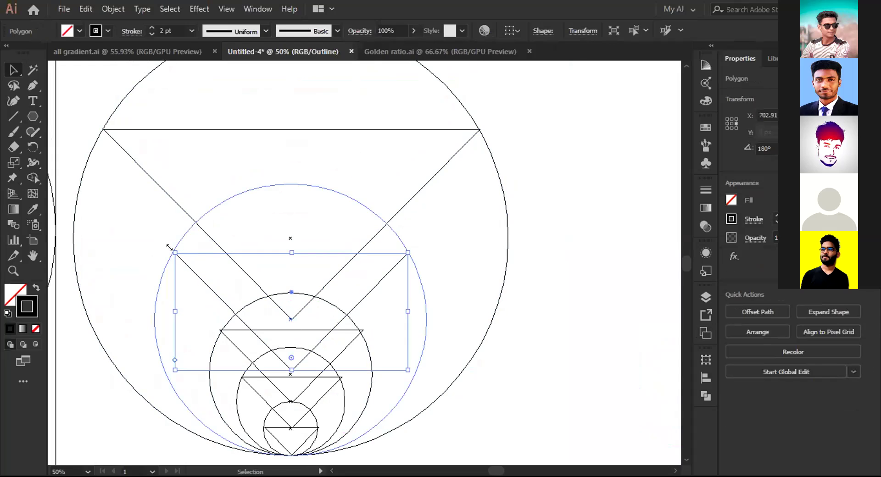
left_click_drag(171, 251, 172, 249)
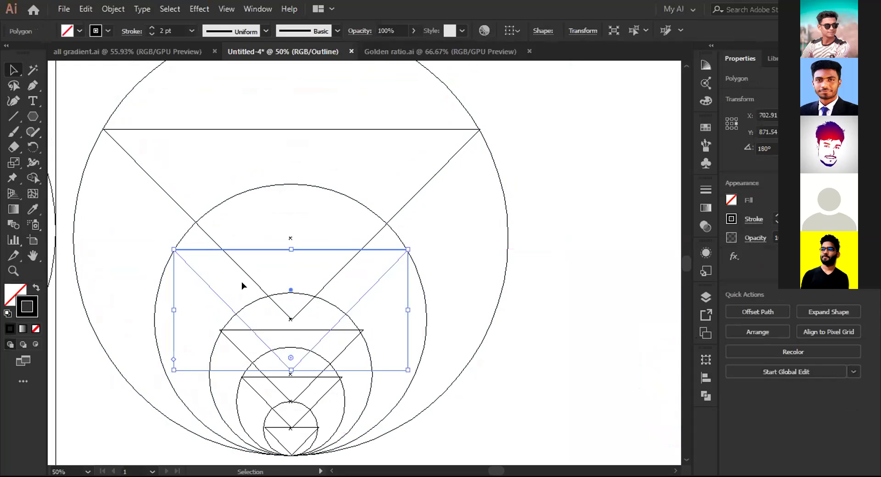
left_click(588, 294)
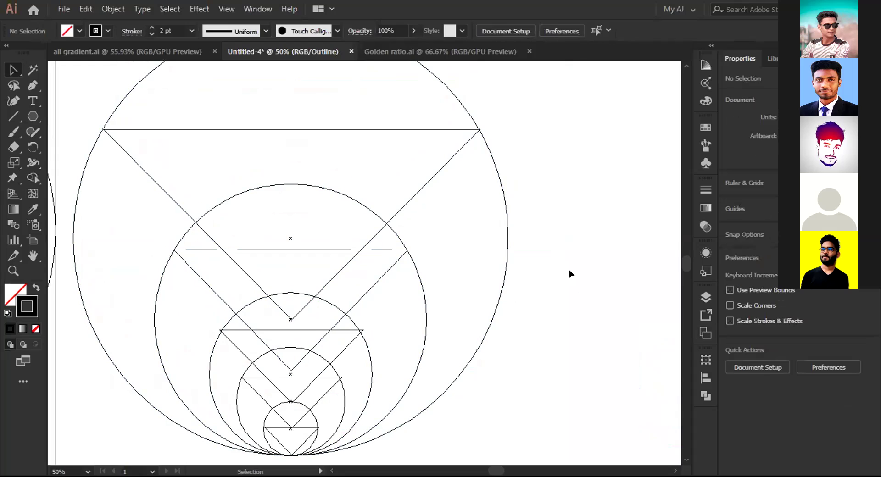
key("ctrl+y")
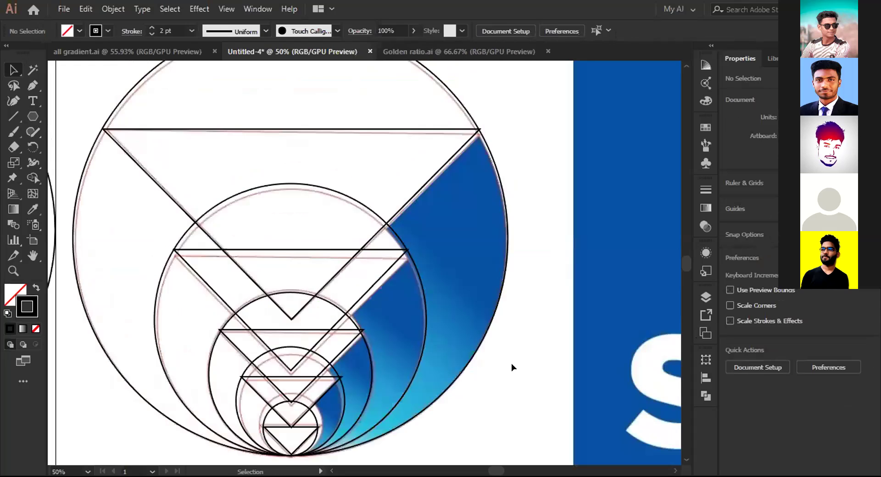
Select the nested circles and triangles and form the three largest blue sail segments with Shape Builder
scroll(527, 355, "down", 1)
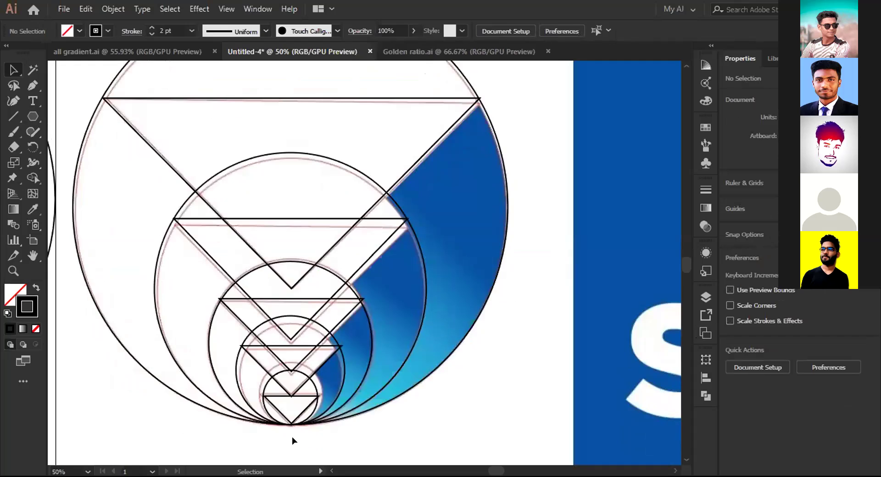
left_click_drag(302, 435, 537, 124)
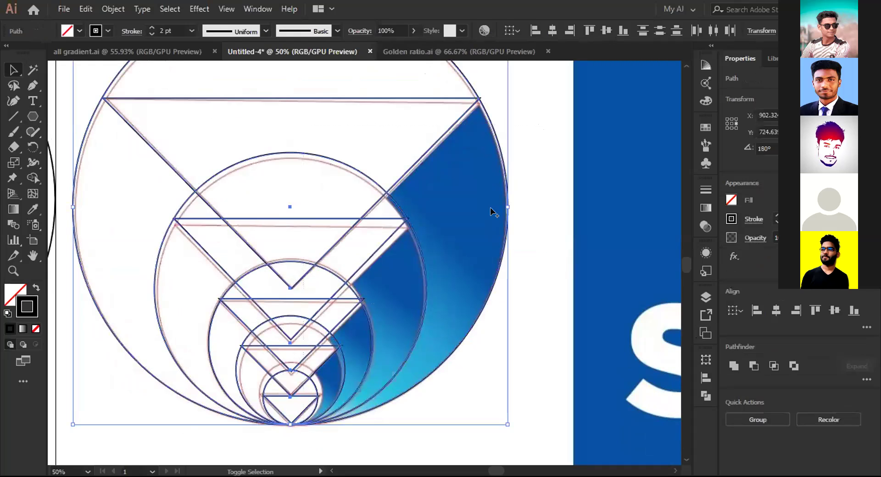
key("shift+m")
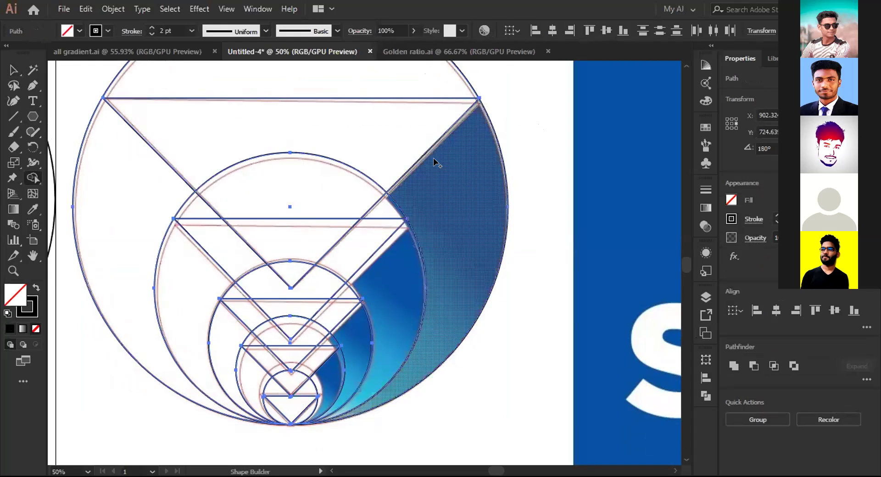
left_click(458, 197)
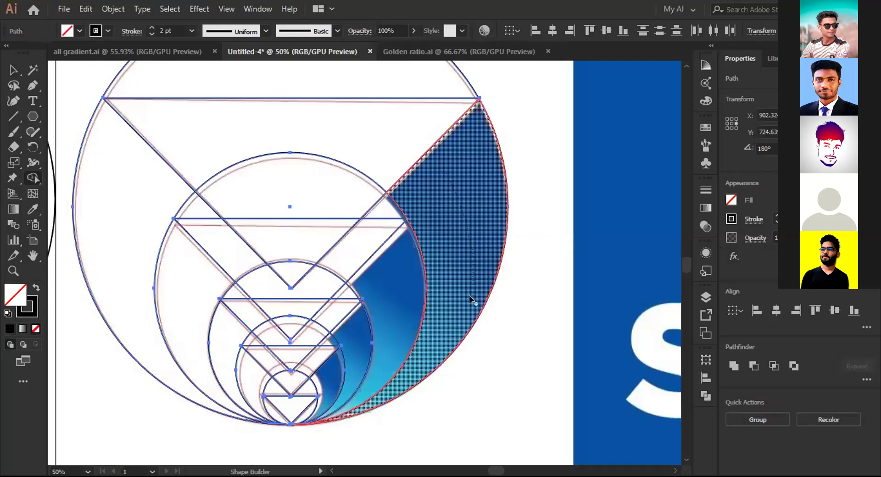
left_click(394, 276)
left_click(353, 335)
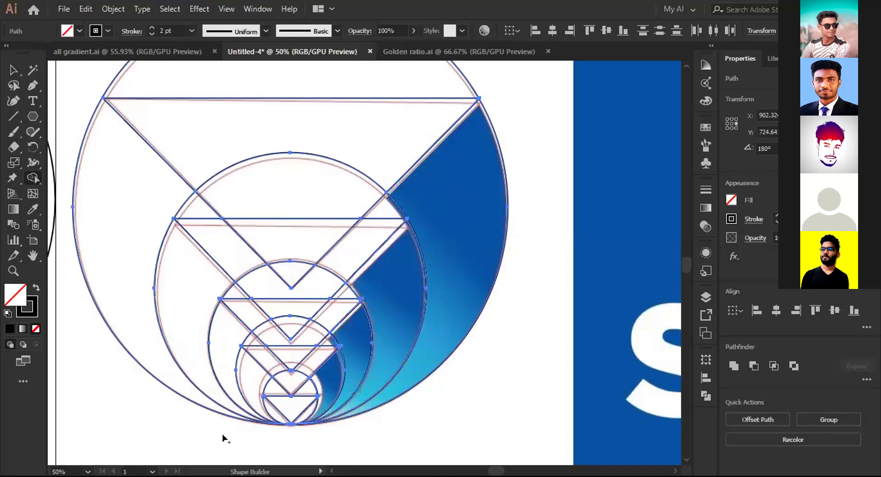
Remove the large circle and triangle regions above and left of the blue sail segments with Shape Builder
left_click_drag(209, 432, 317, 181)
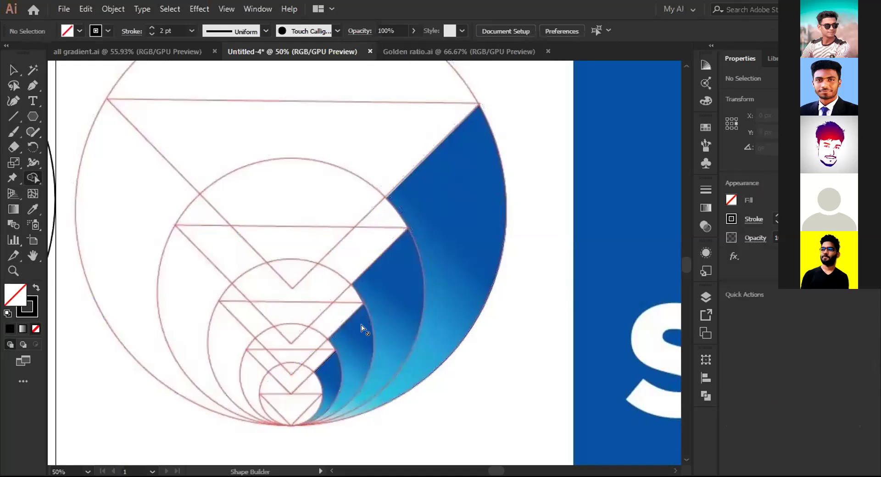
key("ctrl+a")
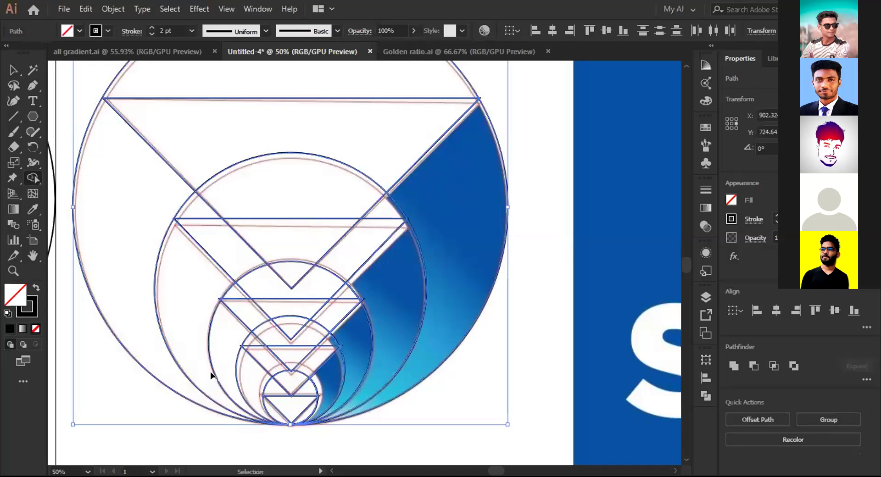
mouse_move(242, 347)
left_mouse_down()
mouse_move(342, 84)
mouse_move(340, 92)
left_mouse_up()
left_click_drag(270, 156, 169, 322)
mouse_move(317, 204)
left_mouse_down()
mouse_move(362, 255)
mouse_move(375, 214)
left_mouse_up()
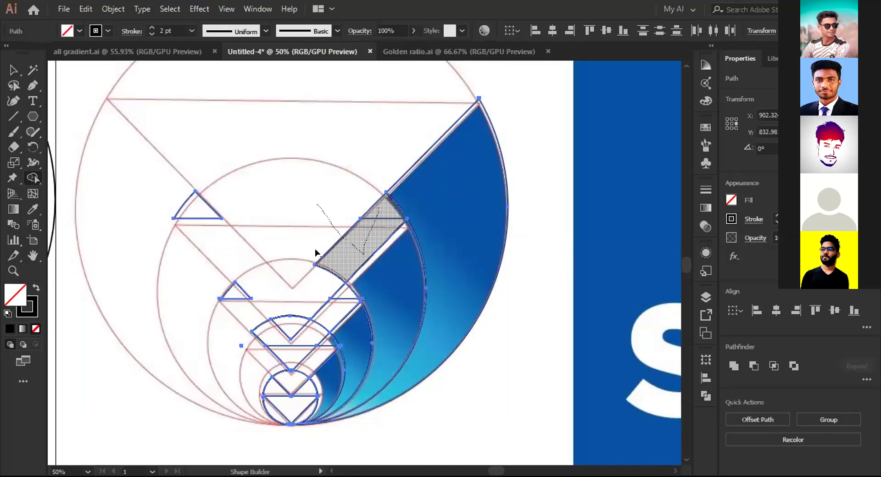
left_click_drag(315, 251, 315, 252)
mouse_move(297, 280)
left_mouse_down()
mouse_move(237, 362)
mouse_move(239, 230)
mouse_move(209, 211)
mouse_move(184, 263)
left_mouse_up()
Remove the remaining small regions around the inner triangle tips and the smallest circle, keeping only the sail segments
left_click(330, 307, "alt")
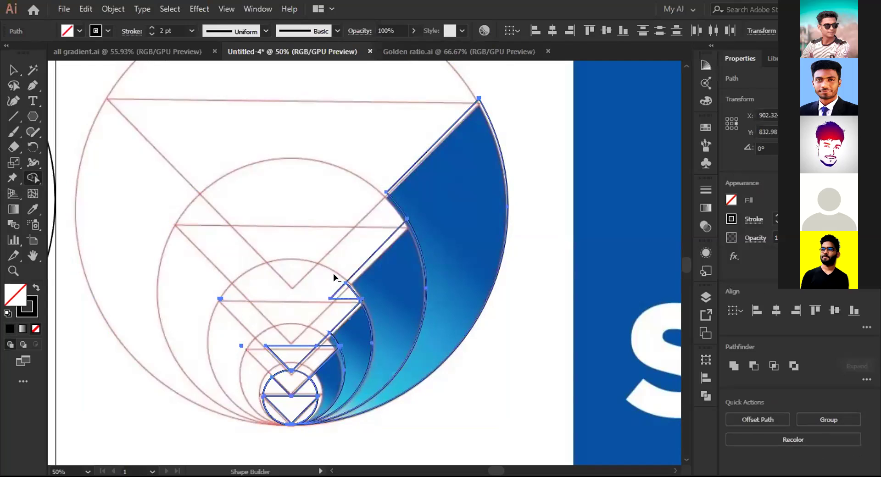
left_click(345, 292, "alt")
left_click(295, 354, "alt")
left_click_drag(305, 398, 282, 418)
left_click_drag(218, 291, 228, 344)
left_click_drag(495, 287, 457, 300)
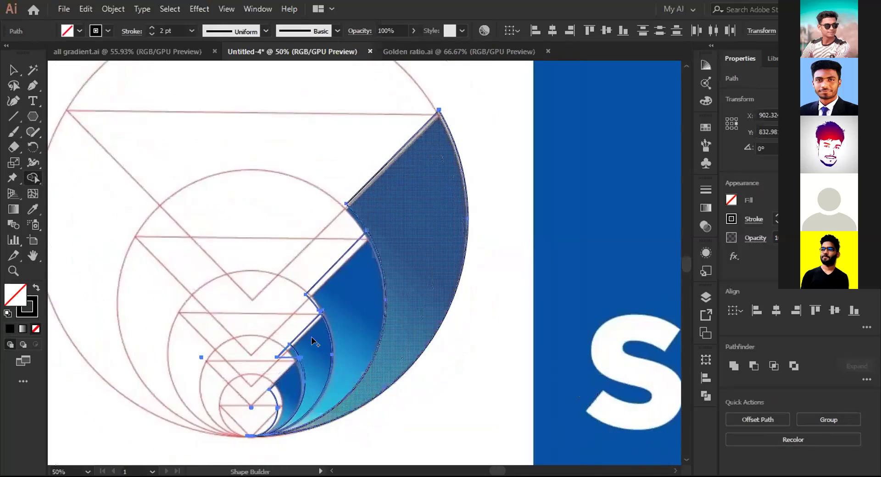
left_click(284, 351, "alt")
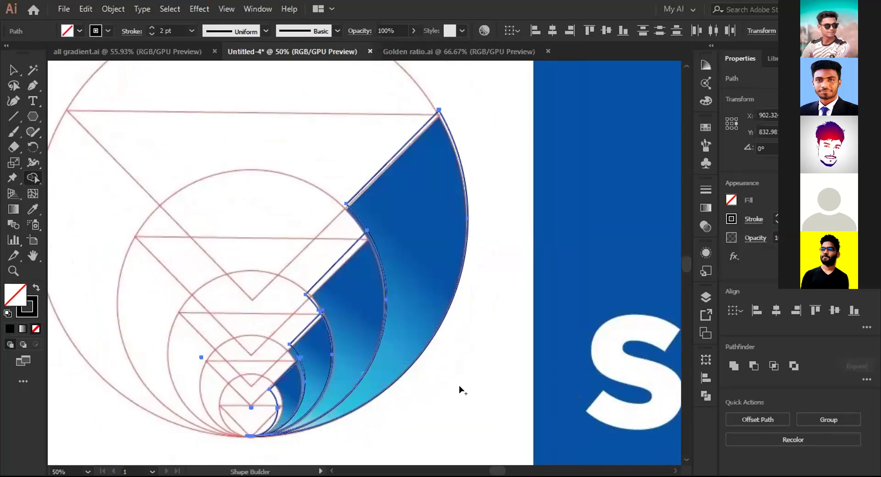
Examine the finished white sail mark on the blue SAIL reference image
key("z")
key("ctrl+minus")
key("ctrl+minus")
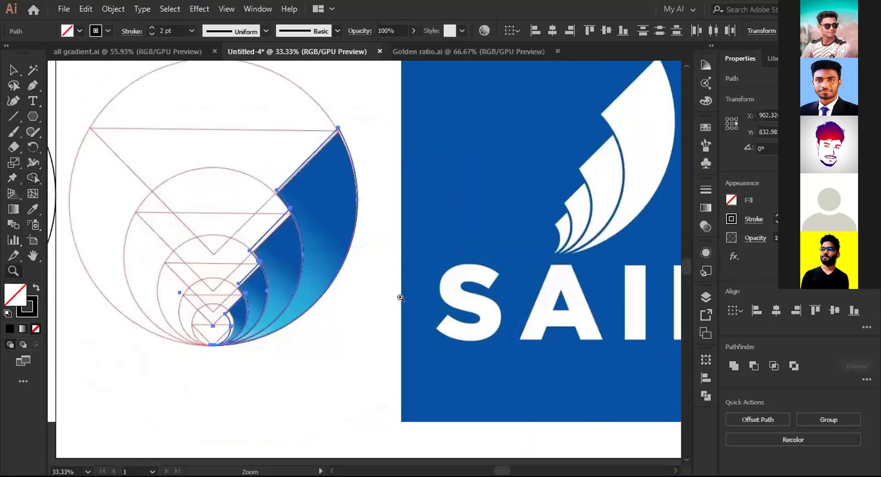
left_click_drag(478, 262, 503, 266)
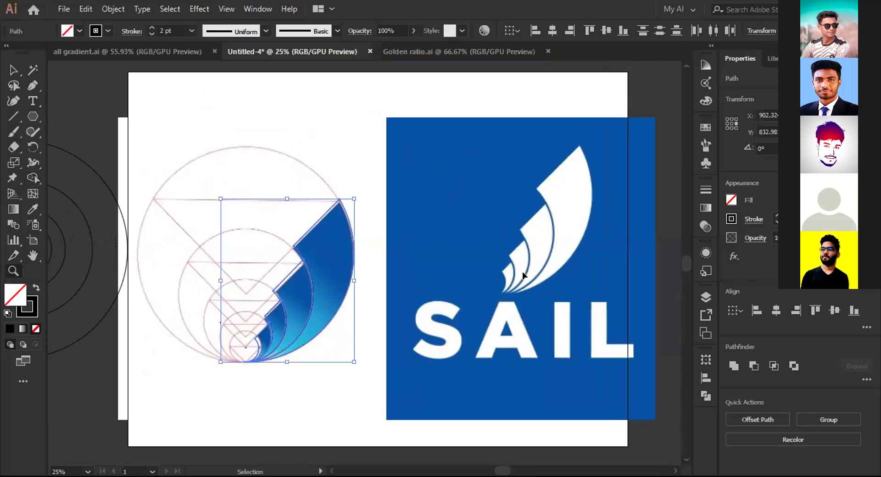
left_click(522, 271, "ctrl")
left_click(545, 275)
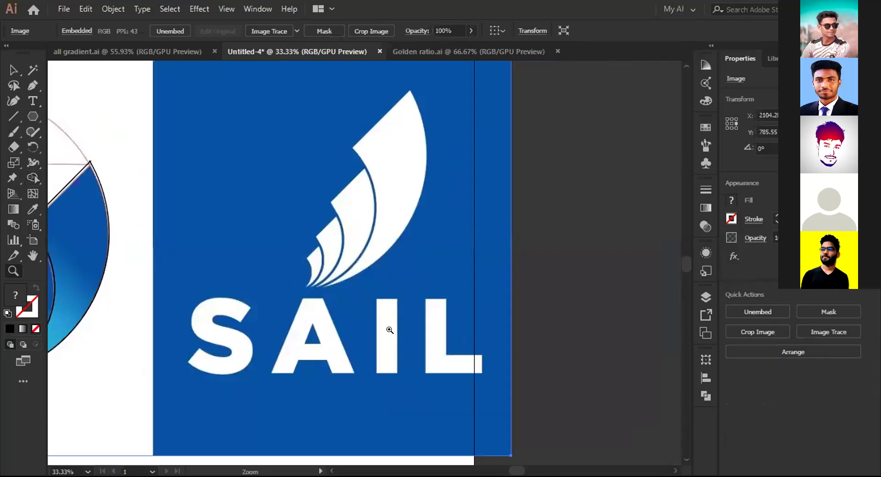
left_click(366, 287, "alt")
left_click_drag(291, 244, 421, 259)
Scale down both reference images and move them toward the artboard's upper-right corner, clear of the traced sail
key("v")
left_click_drag(613, 405, 519, 345)
left_click_drag(412, 258, 520, 129)
scroll(412, 334, "up", 2)
left_click_drag(395, 180, 439, 175)
left_click_drag(282, 458, 227, 218)
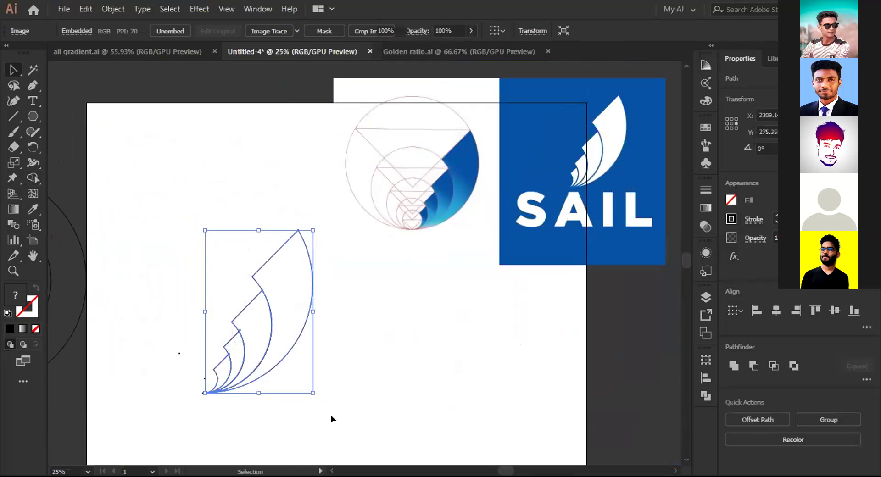
left_click(330, 415)
Inspect the traced sail's inner corners, bottom tip and surrounding area up close for leftover fragments
key("z")
left_click(268, 334)
left_click(267, 319)
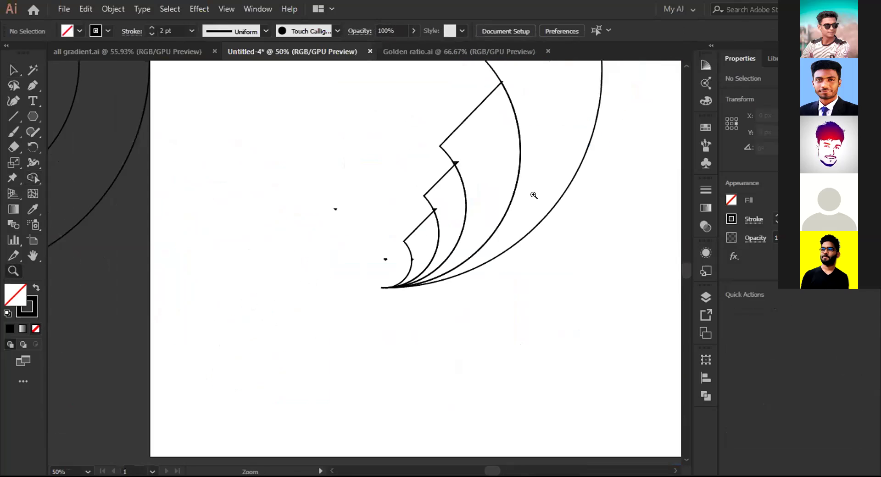
left_click(596, 191)
left_click(195, 278)
left_click(365, 257)
scroll(360, 256, "down", 2)
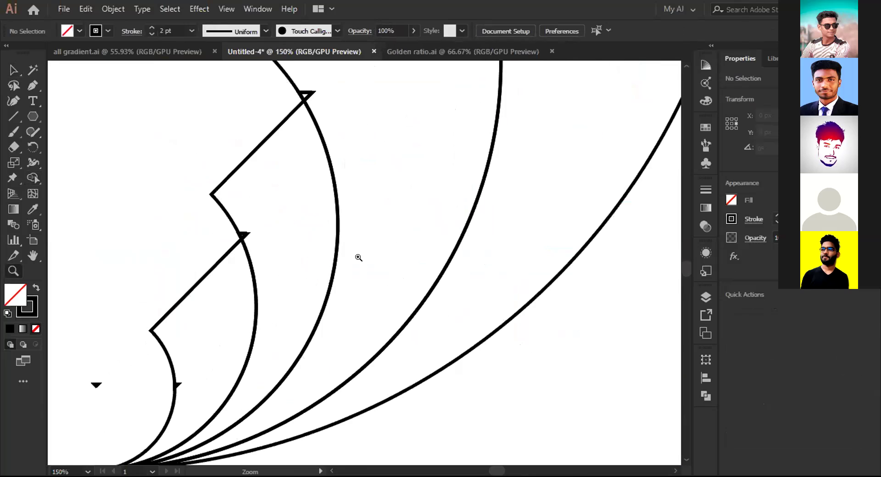
left_click(383, 241, "alt")
scroll(384, 240, "up", 2)
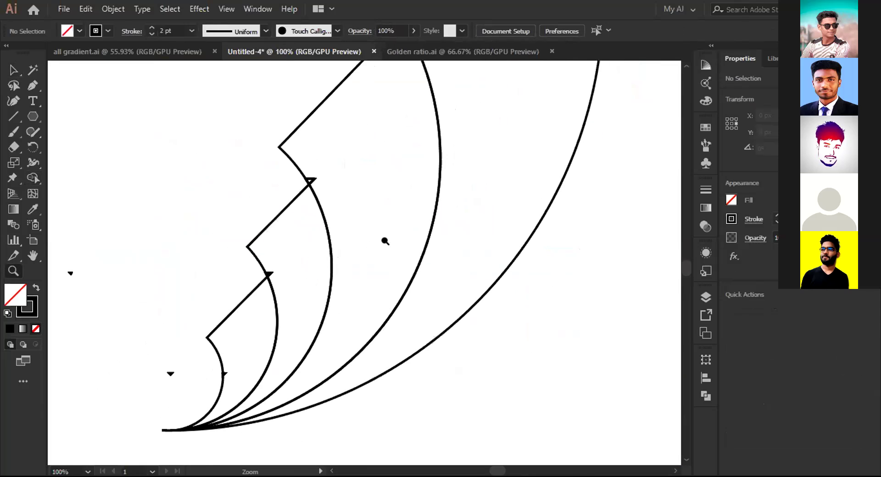
left_click_drag(400, 270, 401, 268)
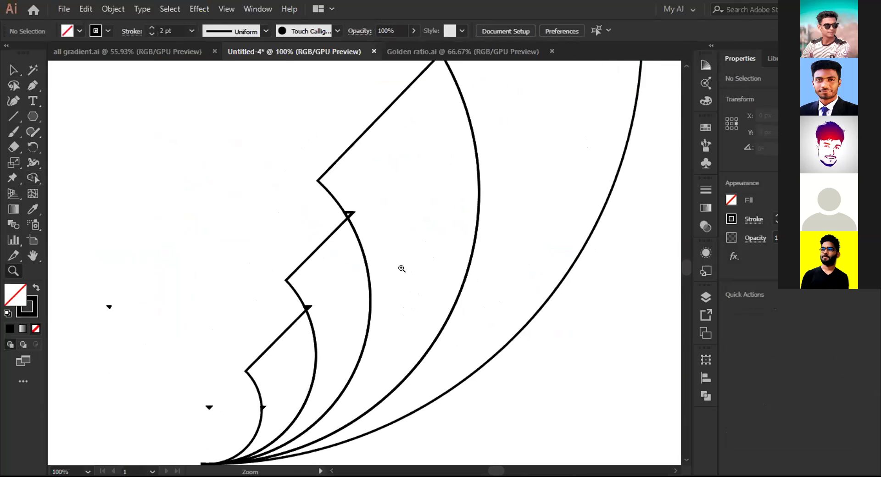
Delete the tiny leftover triangles at the upper corners of two inner sail segments with Shape Builder in Outline view
key("ctrl+y")
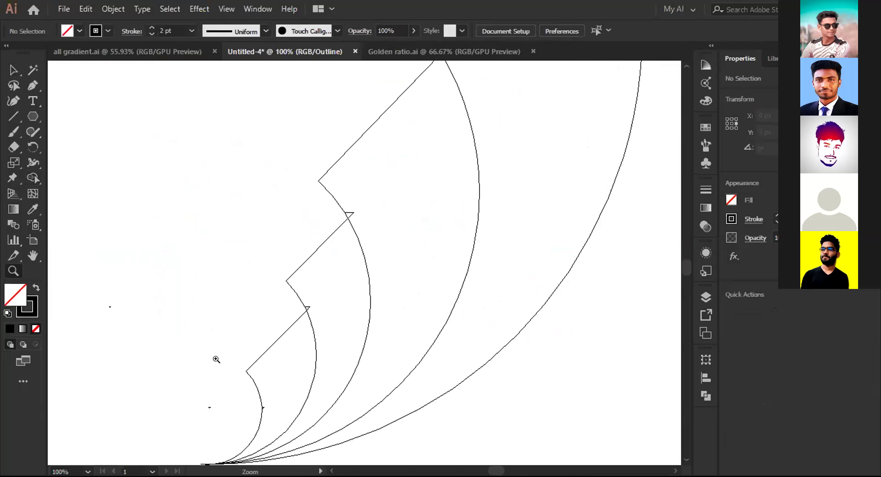
key("v")
left_click_drag(205, 136, 582, 430)
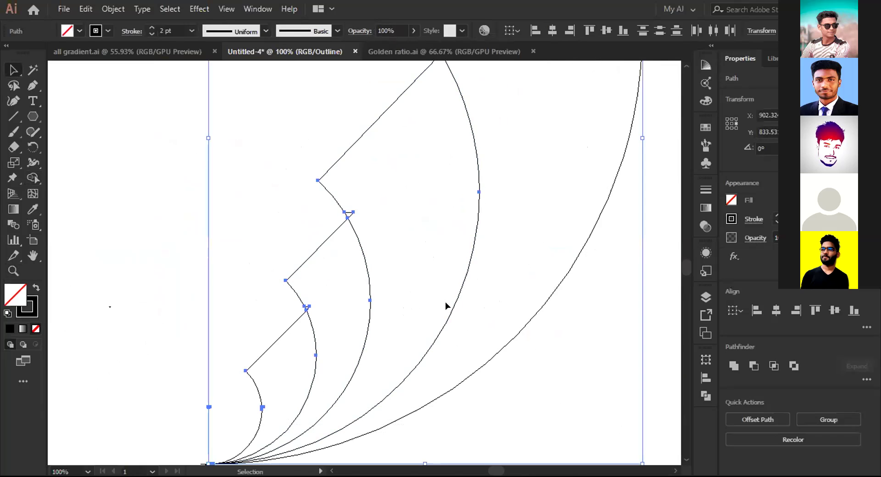
key("shift+m")
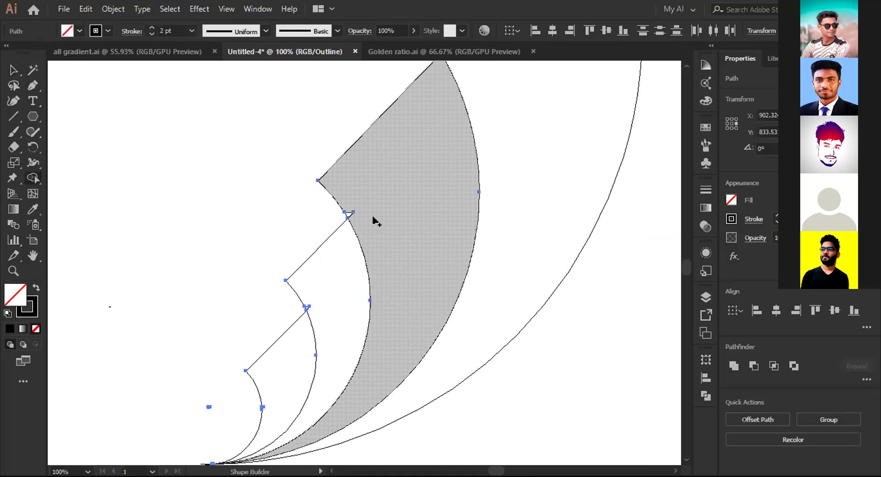
left_click_drag(346, 201, 353, 218)
left_click_drag(305, 292, 309, 312)
scroll(275, 349, "down", 3)
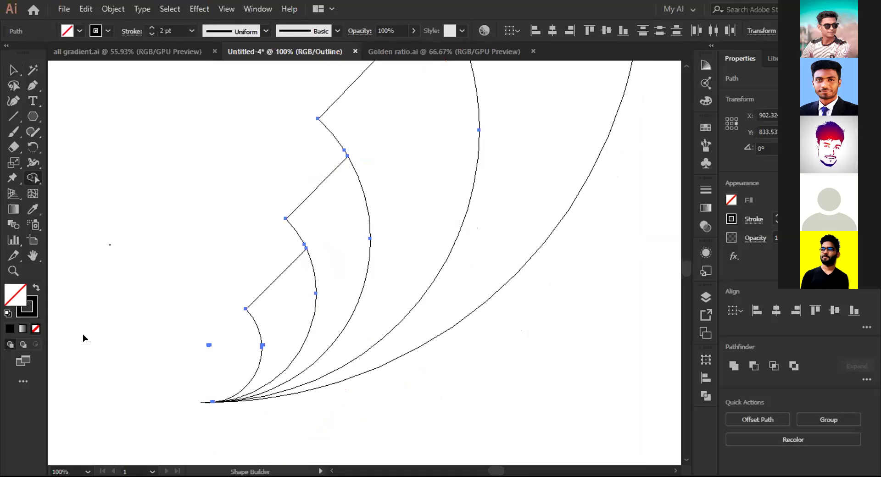
Return to Preview mode and delete the stray leftover fragments beside the sail's lower segments
key("ctrl+y")
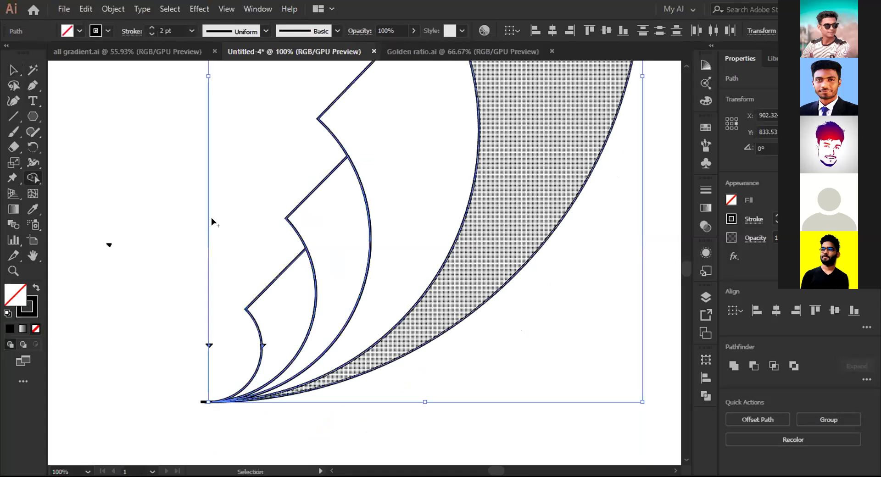
left_click_drag(587, 286, 560, 337)
key("z")
left_click(509, 272, "alt")
left_click(377, 264, "alt")
left_click(457, 186, "alt")
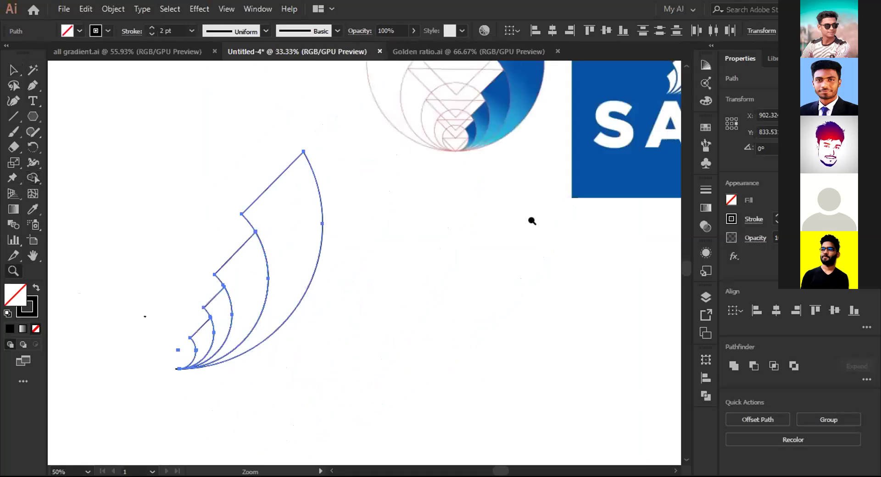
scroll(480, 266, "down", 3)
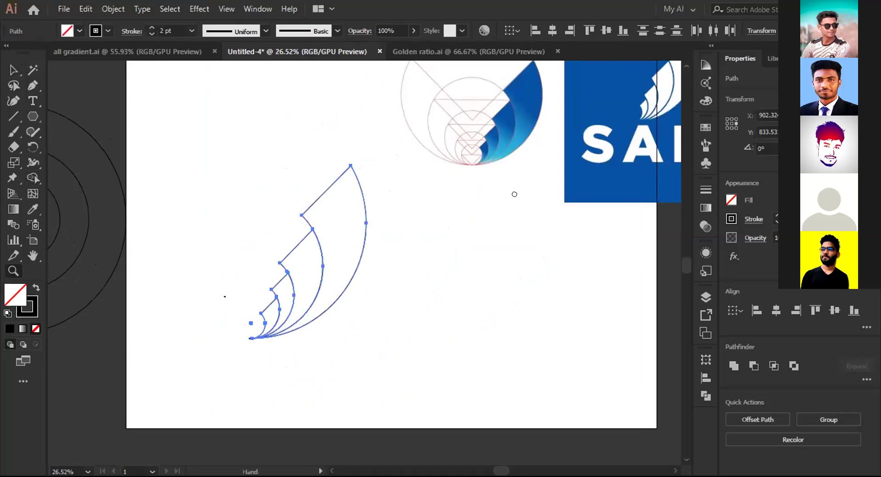
left_click_drag(501, 233, 491, 234)
left_click(13, 70)
left_click(198, 323)
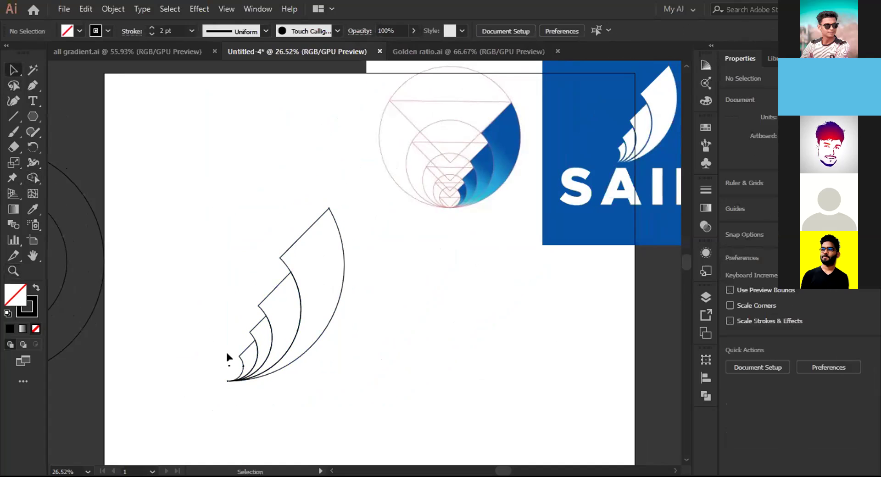
left_click_drag(231, 372, 232, 373)
key("Delete")
Remove the tiny leftover triangle on the smallest sail segment's inner curve with Shape Builder
left_click_drag(199, 239, 354, 383)
left_click(382, 356)
key("z")
left_click(328, 314)
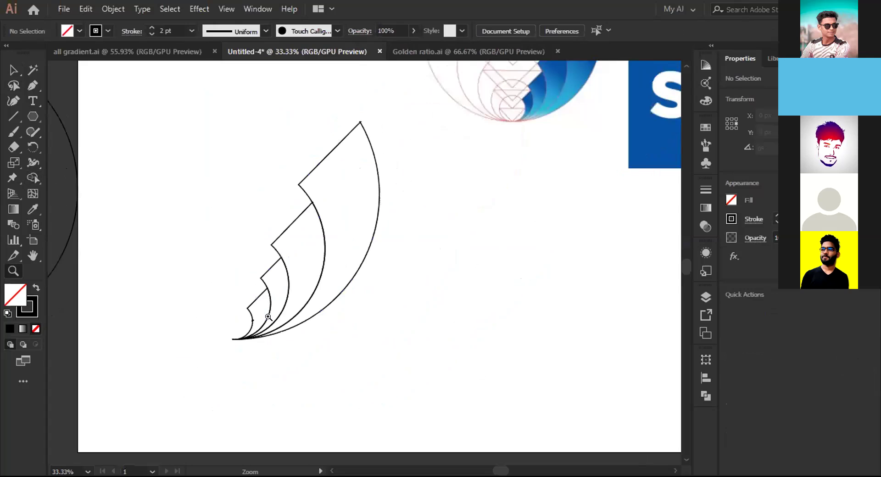
left_click_drag(380, 263, 337, 310)
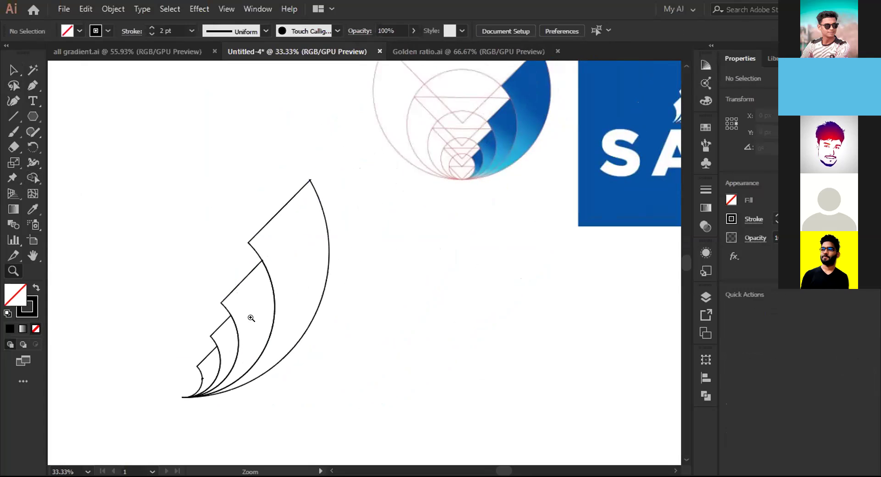
left_click(201, 378)
left_click(358, 269)
left_click(374, 242)
left_click_drag(344, 254, 357, 271)
left_click(357, 271)
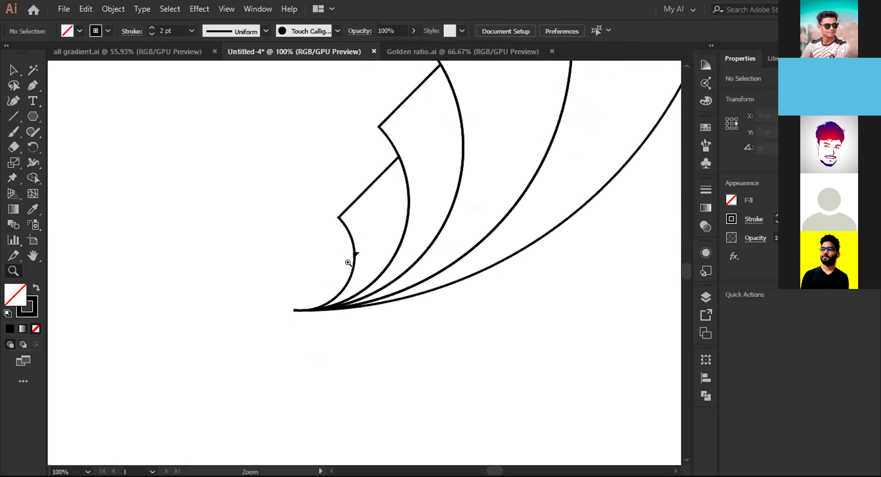
key("a")
left_click(355, 252)
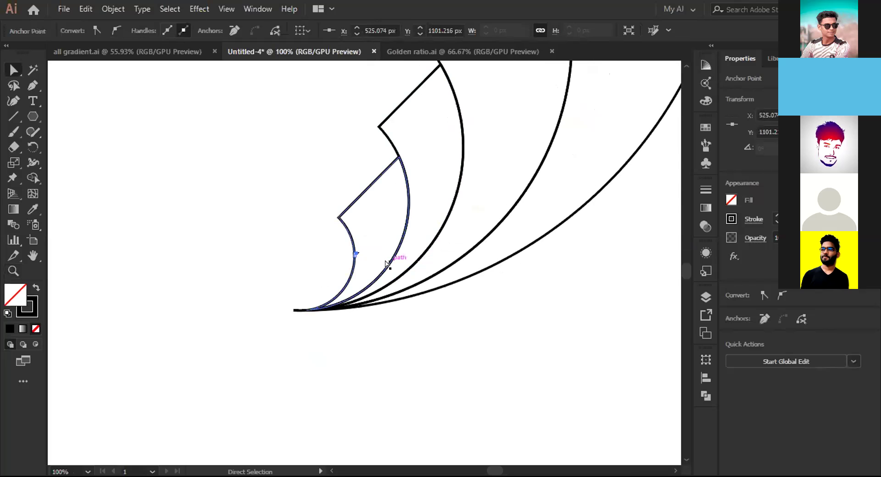
key("v")
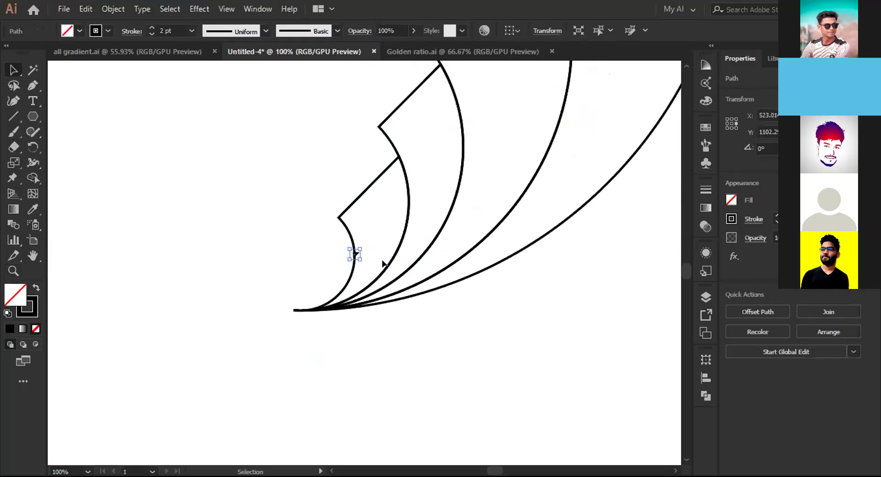
left_click(356, 253)
left_click_drag(326, 324, 519, 196)
key("shift+m")
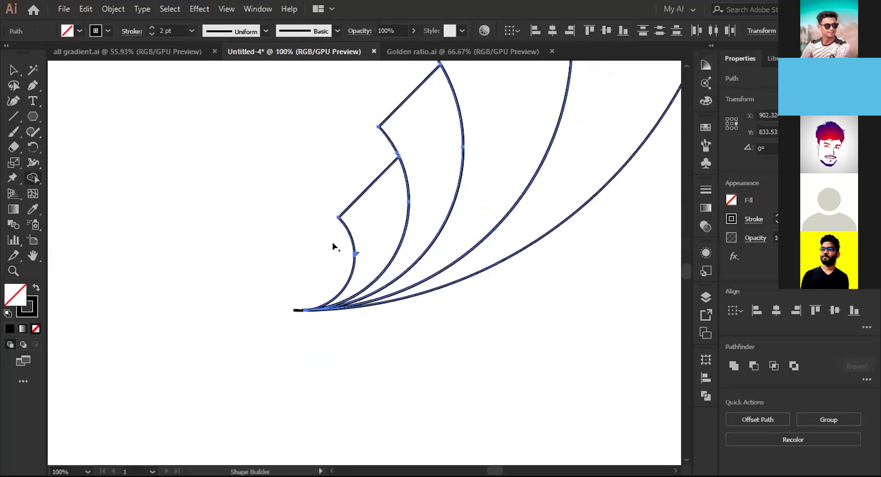
left_click(356, 256)
key("v")
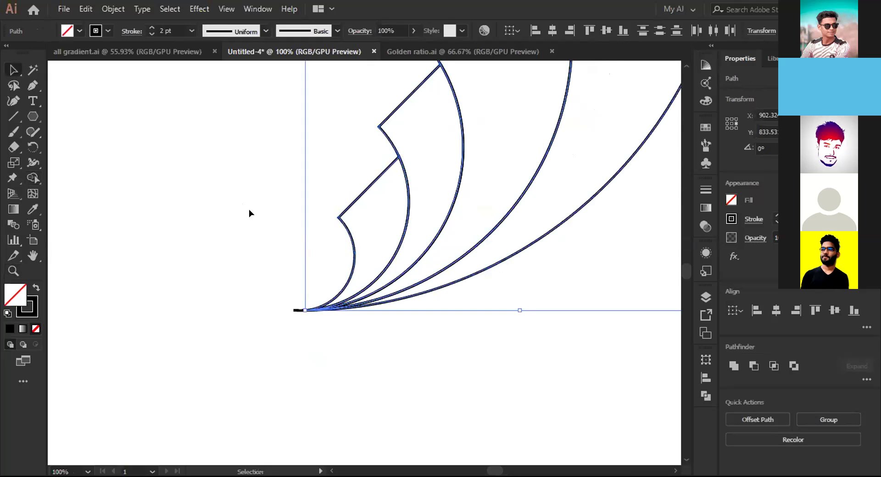
left_click(248, 210)
Reduce the stroke weight of all sail segments to 0.5 pt
key("z")
left_click(503, 231, "alt")
left_click(607, 159, "alt")
left_click(592, 160, "alt")
left_click(356, 216, "alt")
key("space")
left_click_drag(320, 248, 328, 227)
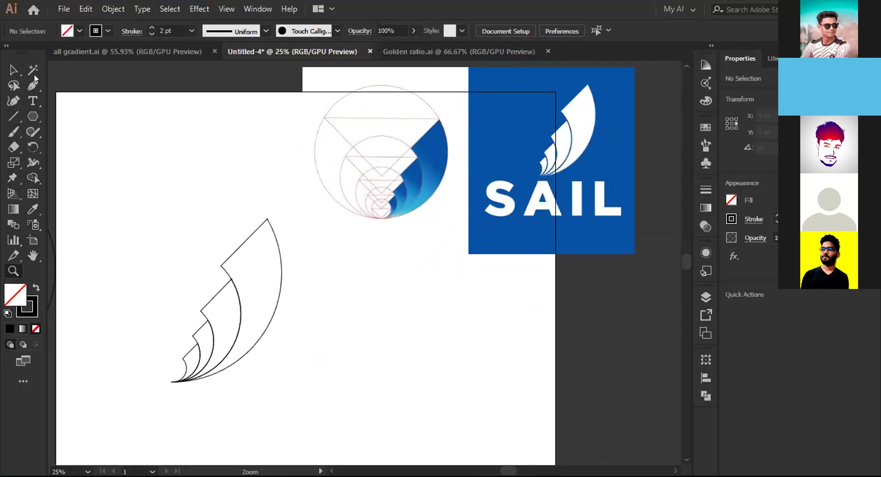
left_click(11, 69)
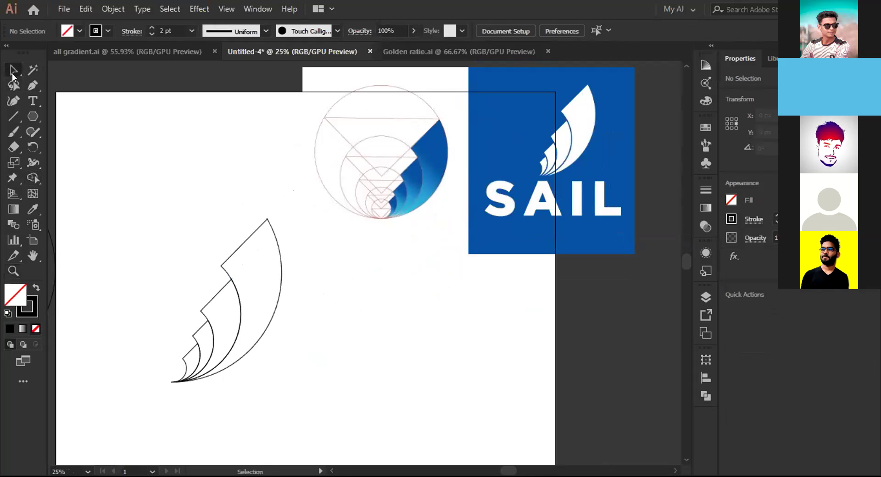
key("z")
left_click(366, 325)
key("space")
left_click_drag(381, 277, 378, 349)
key("v")
left_click_drag(94, 190, 219, 373)
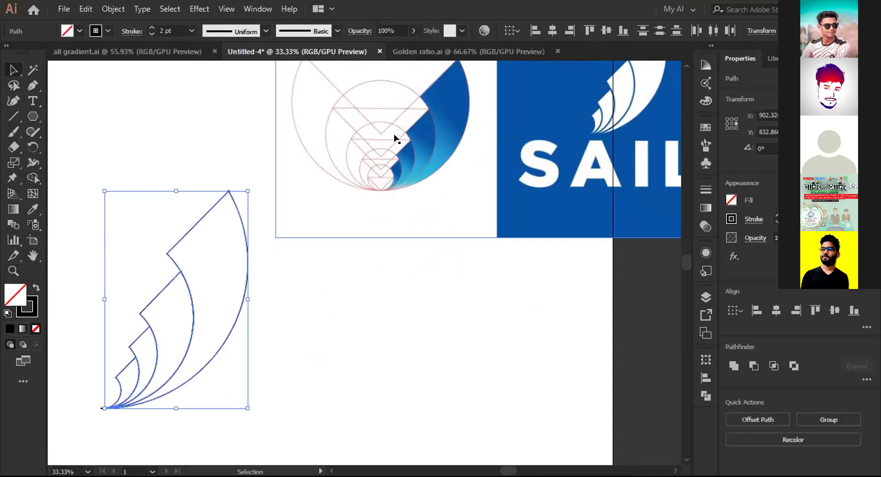
left_click(148, 34)
left_click(148, 32)
left_click(147, 33)
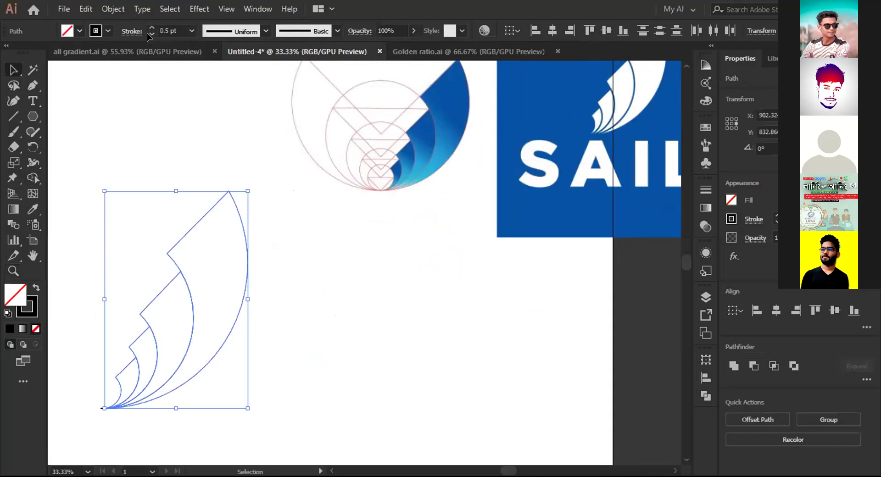
left_click(128, 233)
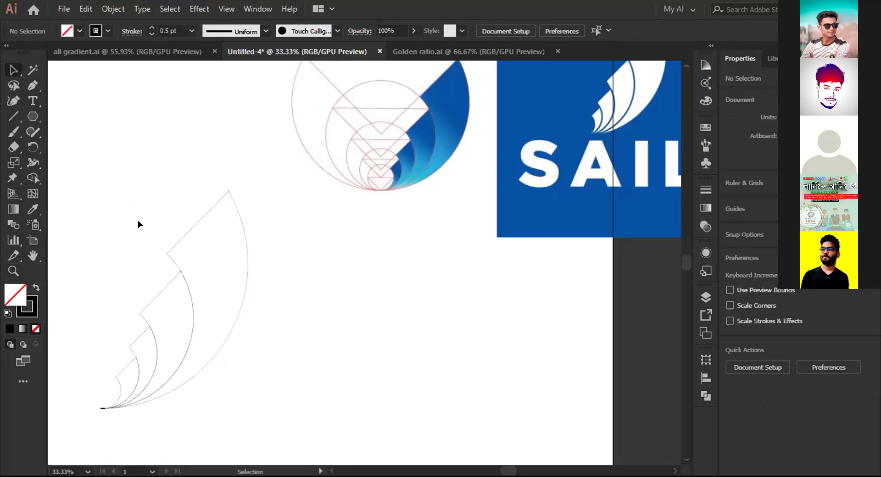
Move the reference image slightly downward beside the traced sail
scroll(222, 144, "down", 1)
scroll(408, 212, "up", 2)
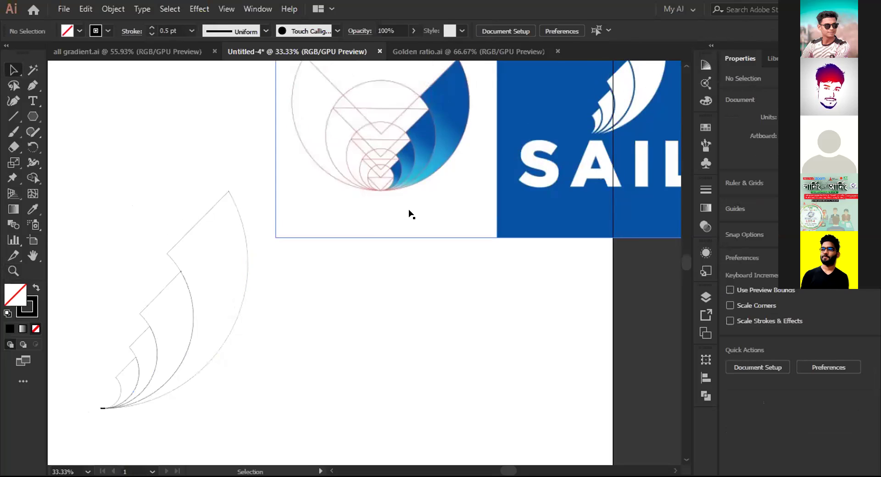
left_click_drag(424, 167, 445, 219)
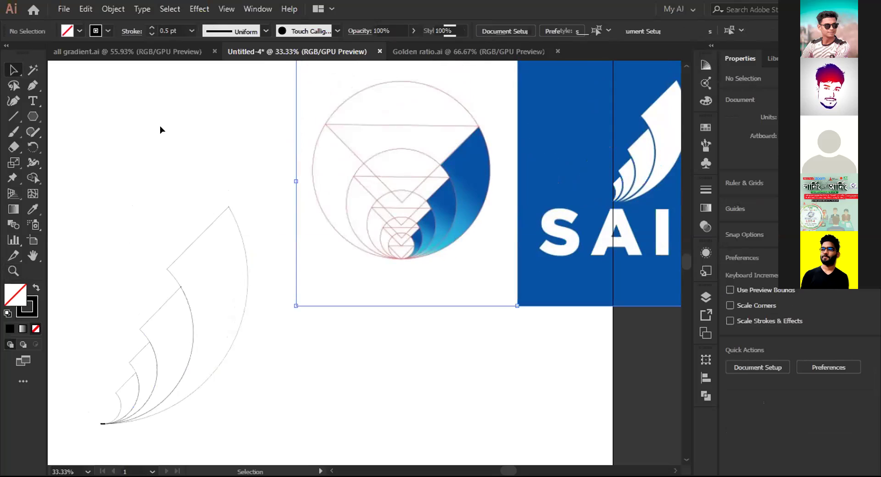
left_click(160, 126)
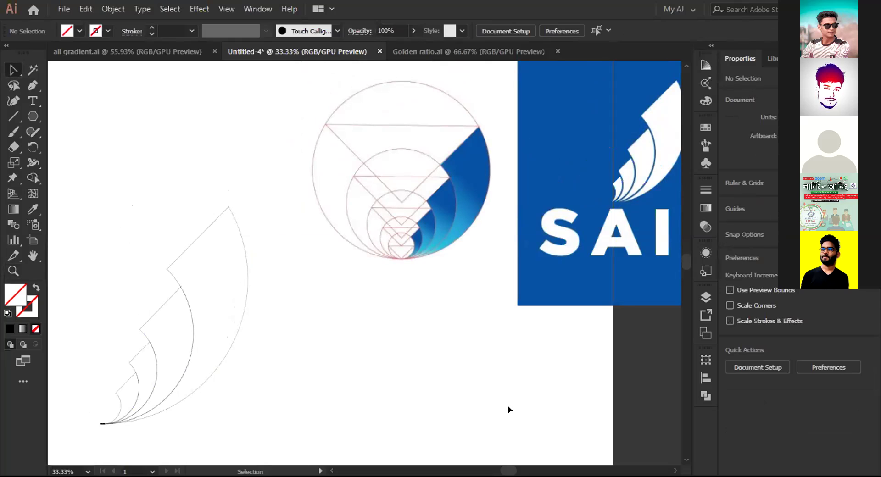
Examine the blue gradients and segment edges on the SAIL reference image up close, including the original in the browser
left_click_drag(506, 406, 243, 458)
left_click_drag(370, 248, 426, 234)
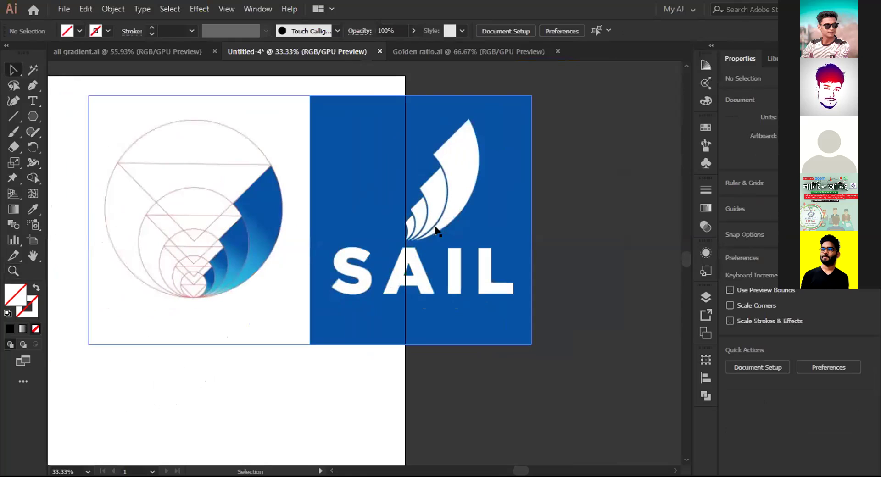
key("z")
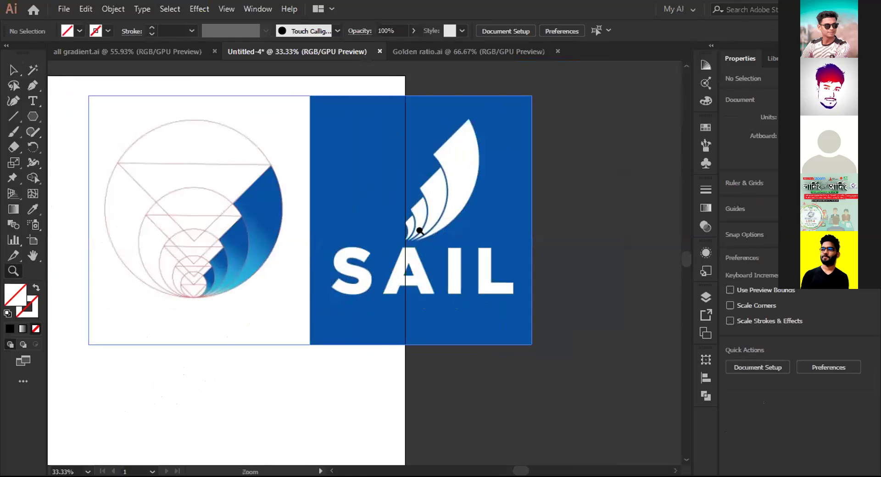
left_click(421, 232)
left_click(341, 257)
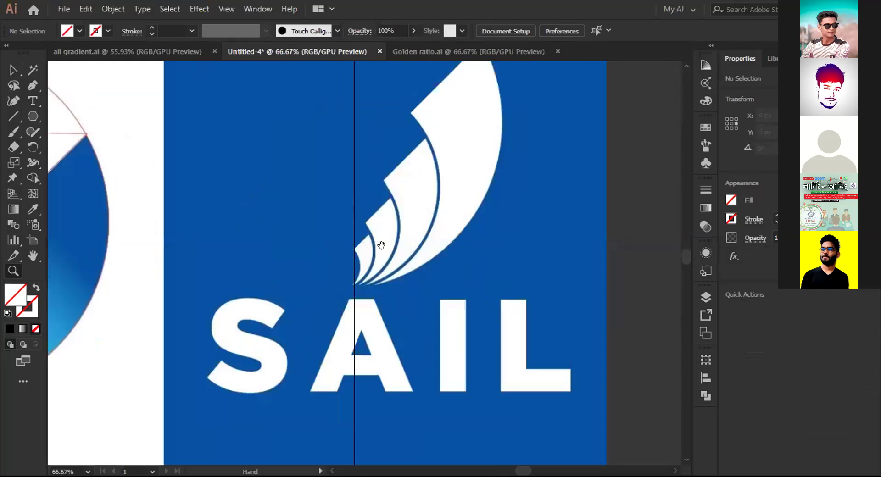
left_click_drag(583, 260, 596, 260)
left_click_drag(275, 324, 596, 259)
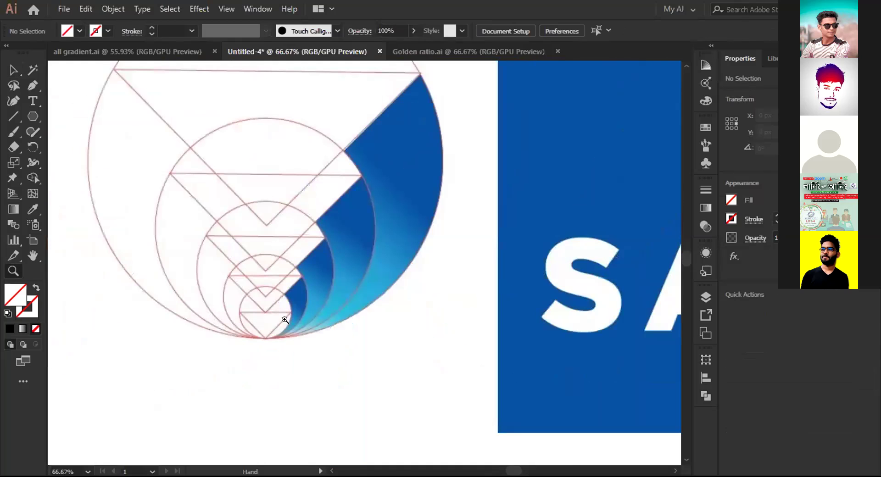
left_click(329, 329)
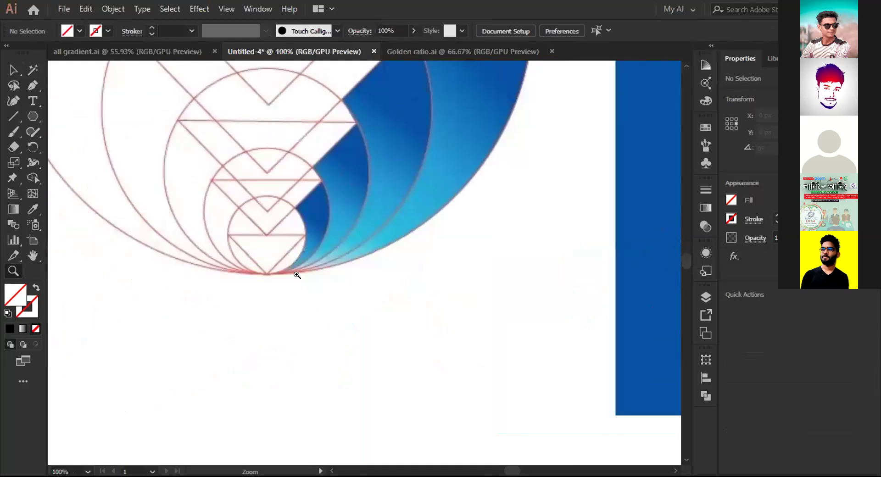
scroll(316, 275, "up", 2)
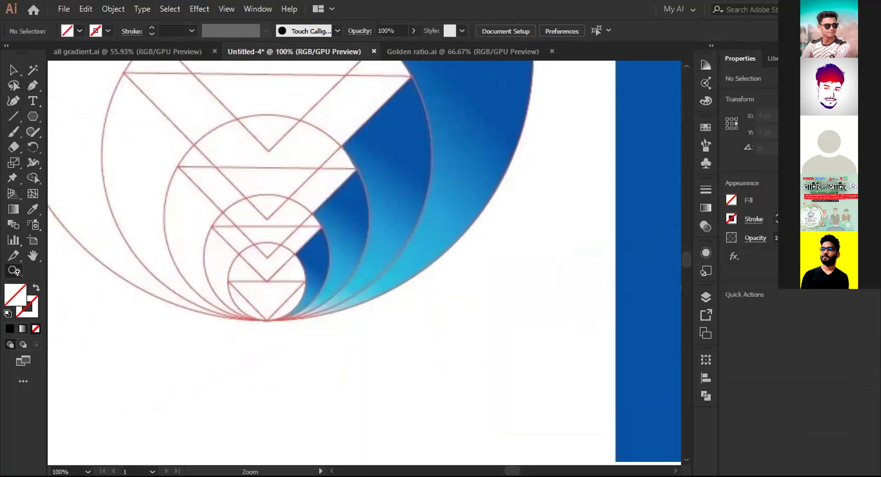
key("alt+Tab")
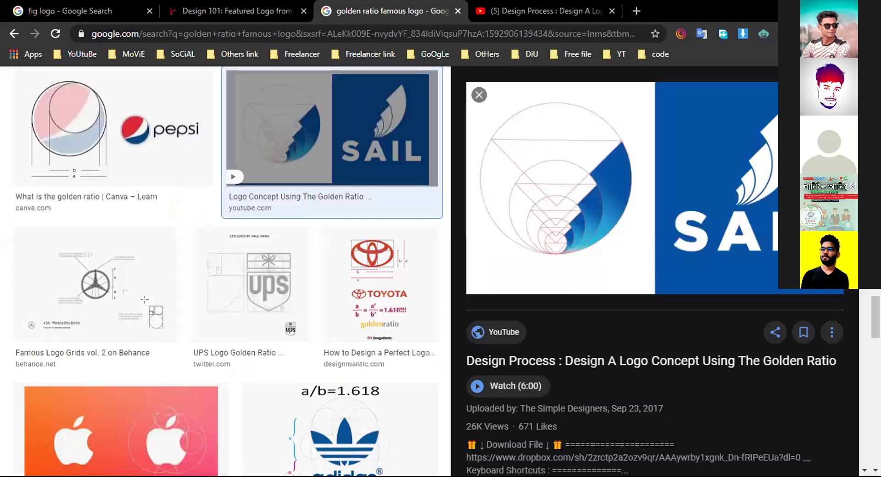
key("alt+Tab")
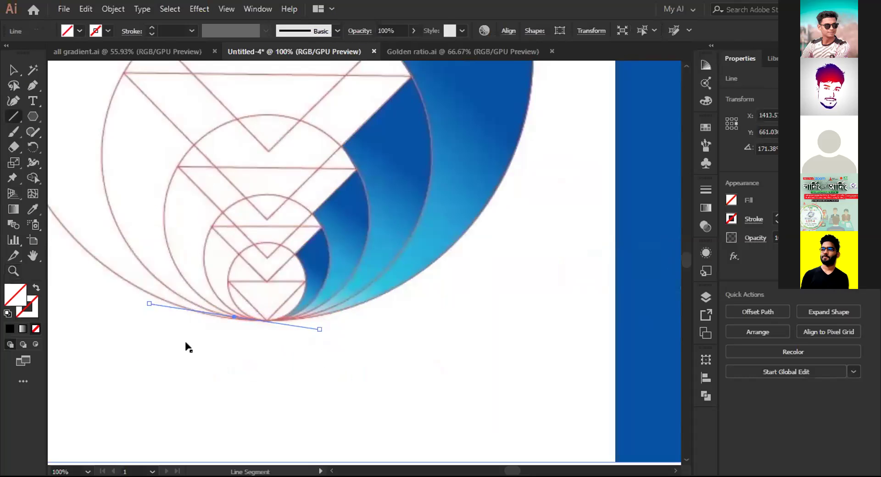
left_click(186, 343, "ctrl")
key("z")
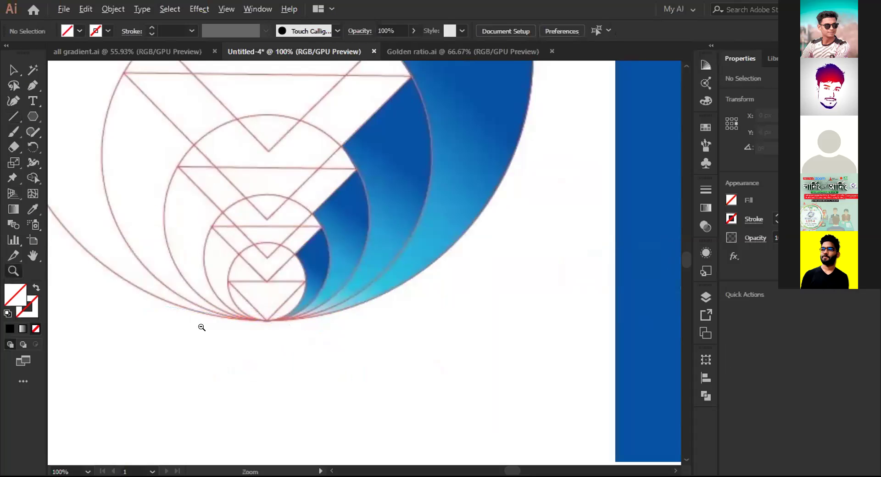
Copy the cyan-to-dark-blue gradient circle from all gradient.ai into the sail document, above the traced sail
left_click(202, 326, "alt")
left_click(234, 345, "alt")
left_click(235, 346, "alt")
left_click_drag(277, 336, 213, 393)
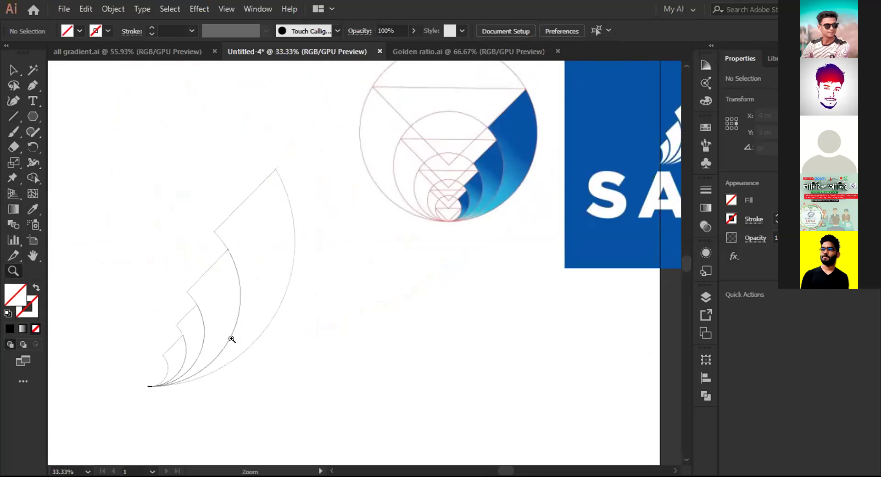
key("v")
left_click(121, 53)
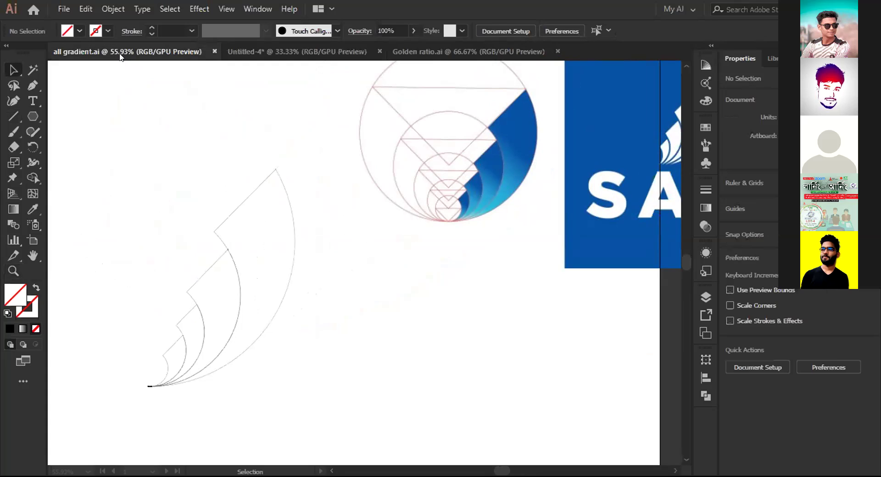
left_click_drag(511, 154, 531, 161)
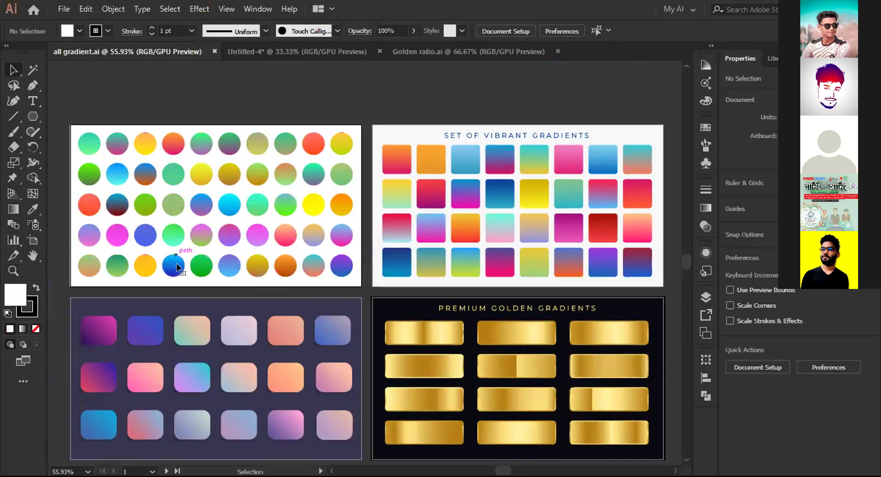
left_click(177, 259)
left_click_drag(270, 48, 143, 130)
Fill the largest outer sail segment with the copied circle's blue gradient using the Eyedropper
left_click(223, 171)
left_click(239, 200)
key("i")
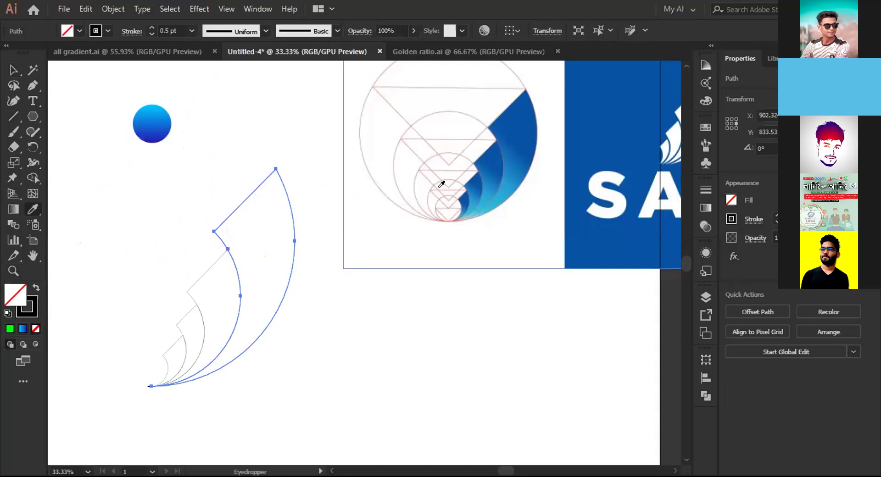
left_click_drag(257, 154, 195, 167)
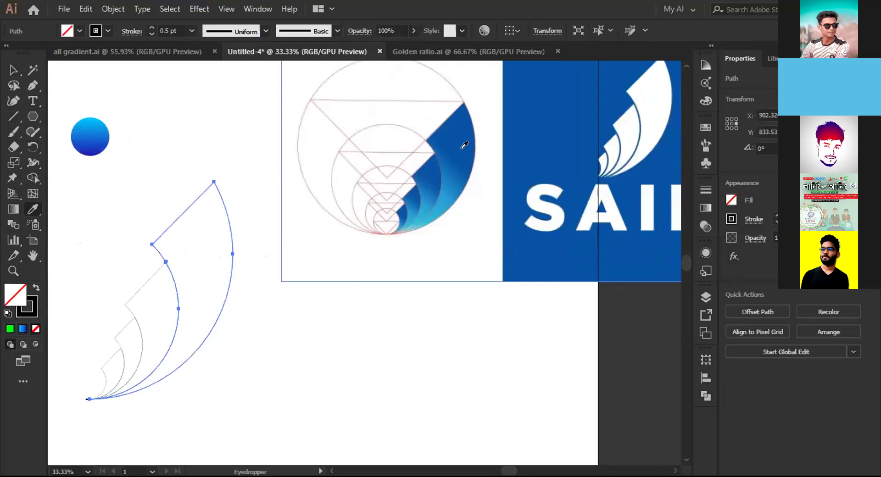
left_click_drag(257, 238, 349, 197)
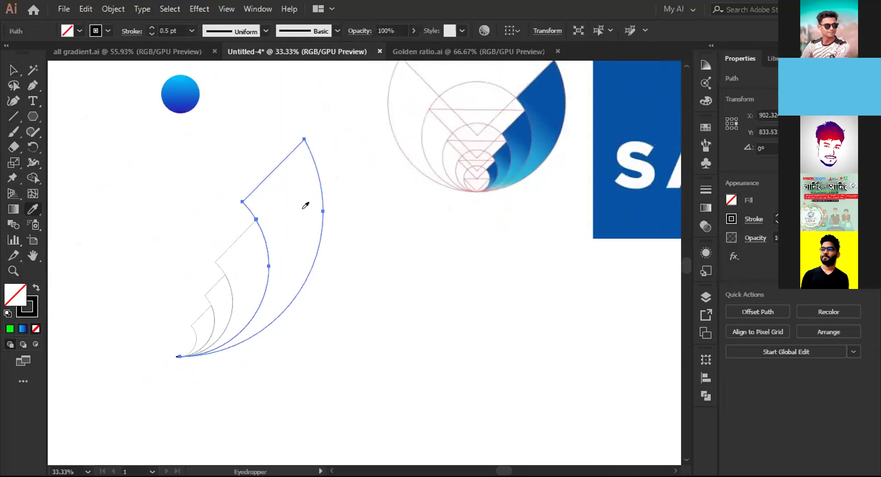
left_click(183, 88)
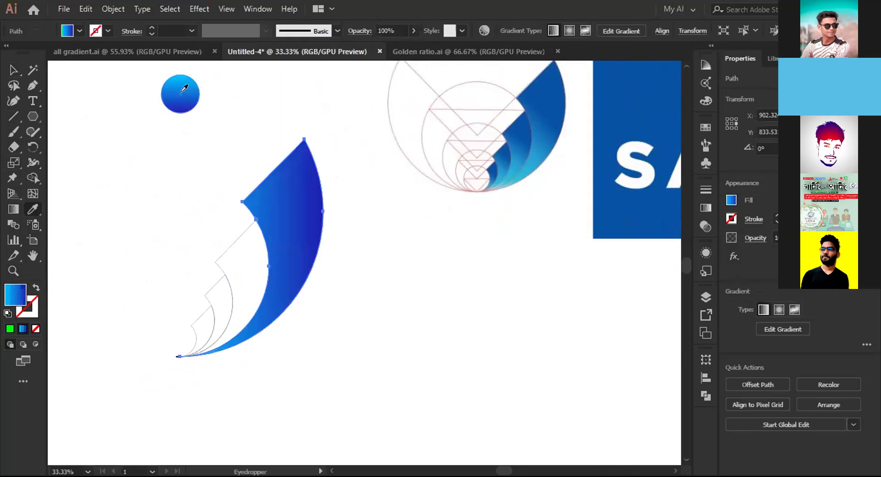
Fill the second-largest sail segment with the copied circle's blue gradient using the Eyedropper
key("v")
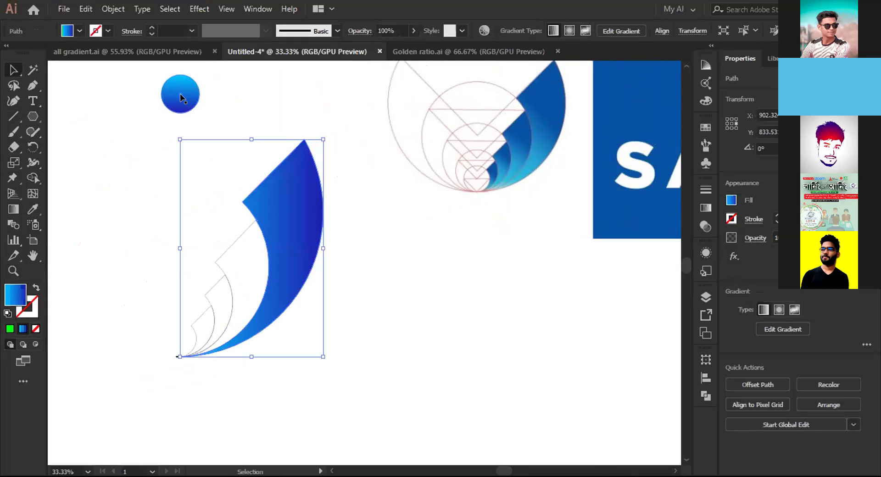
left_click(232, 244)
key("i")
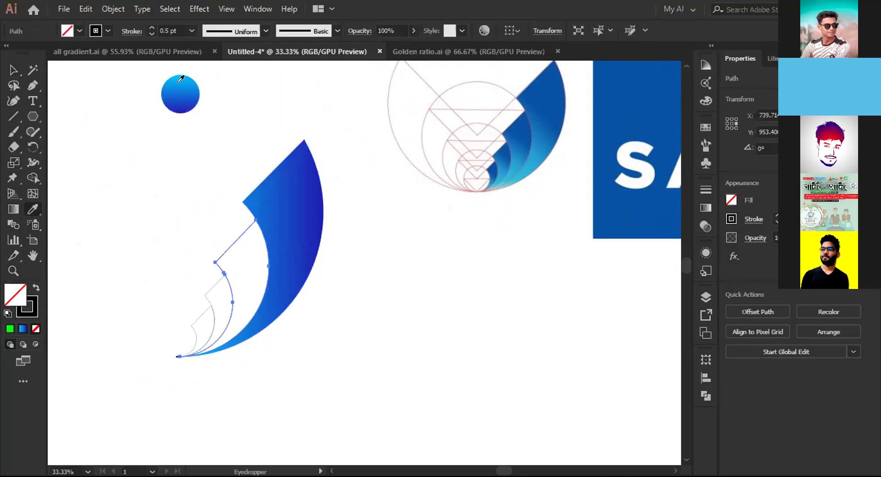
left_click(179, 79)
key("v")
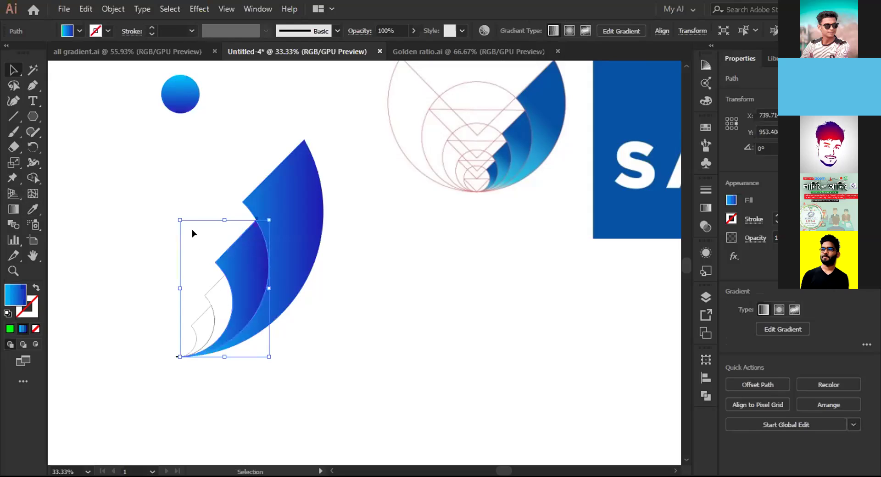
Fill the two smallest sail segments with the circle's blue gradient using the Eyedropper
key("ctrl+z")
key("i")
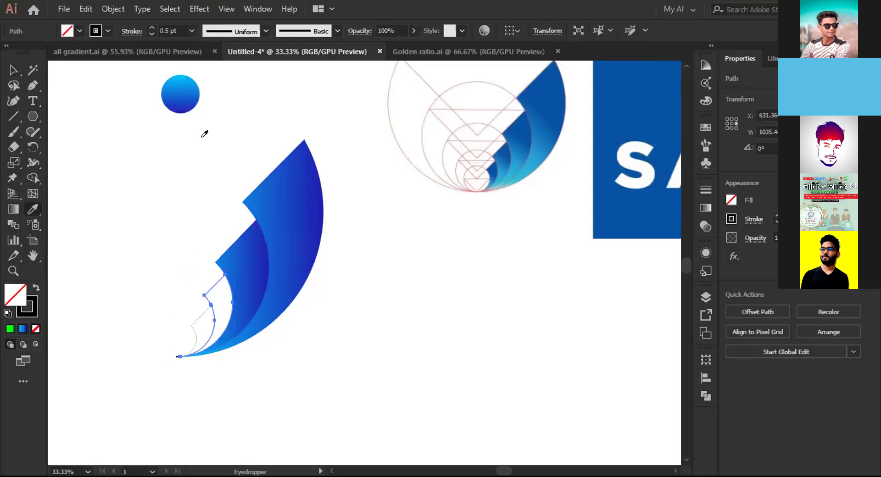
left_click(176, 77)
key("v")
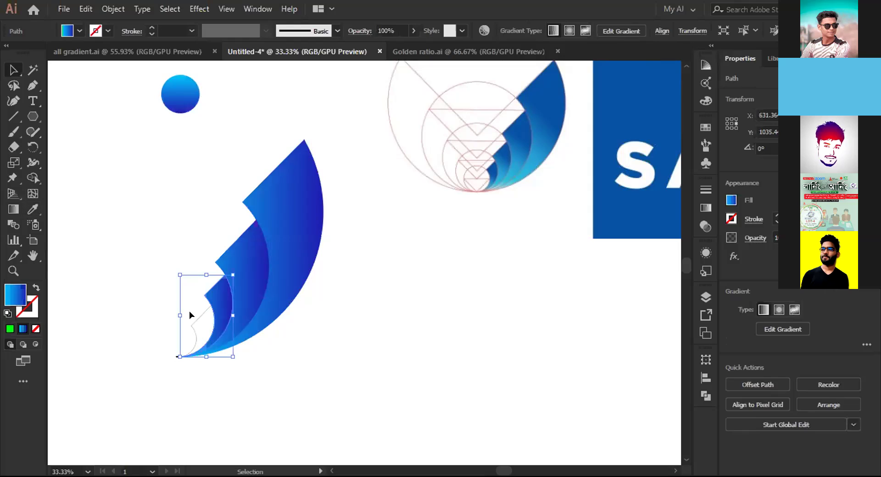
key("ctrl+z")
key("i")
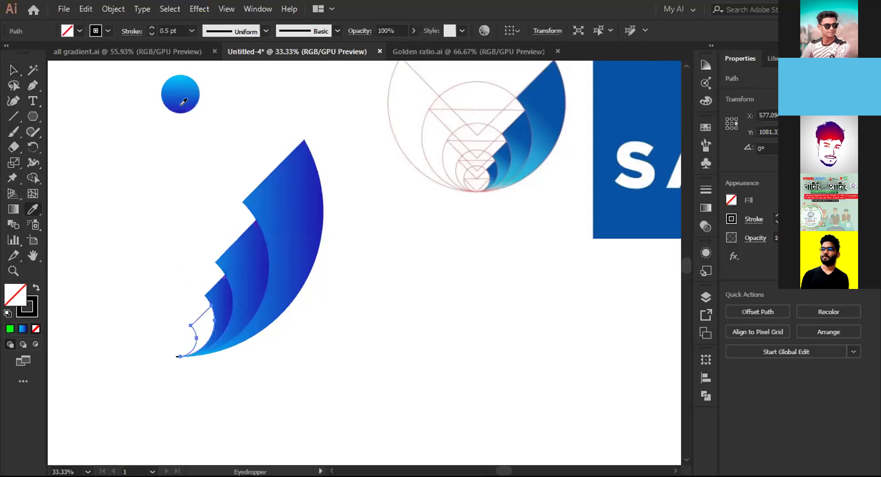
left_click(182, 92)
key("v")
left_click(97, 199)
Delete the short black brush strokes at the lower tip of the sail
left_click_drag(243, 259, 282, 248)
key("z")
left_click(273, 363)
left_click(451, 257)
left_click(508, 187)
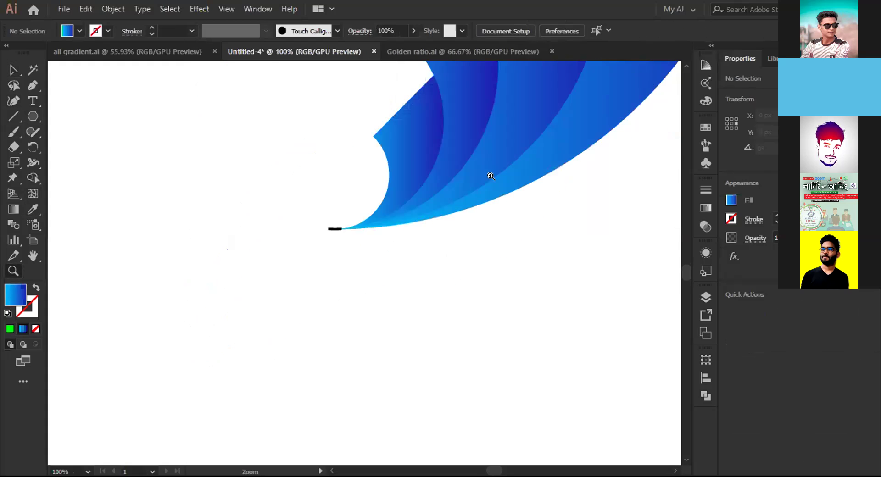
left_click(395, 201)
left_click(290, 308)
left_click(340, 286)
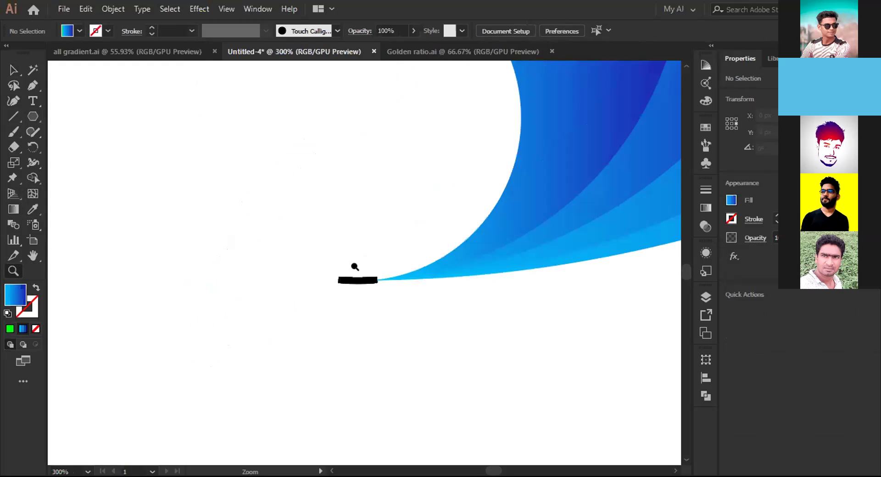
key("v")
left_click(360, 282)
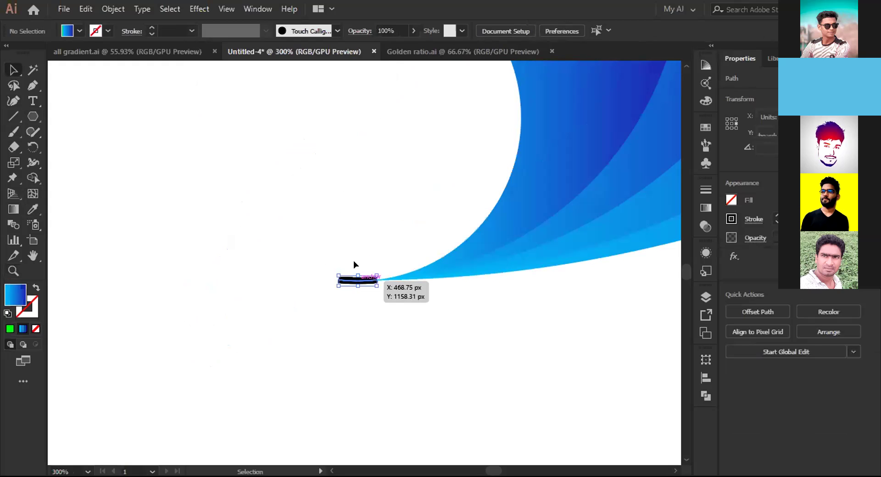
left_click_drag(353, 260, 371, 333)
left_click(341, 332)
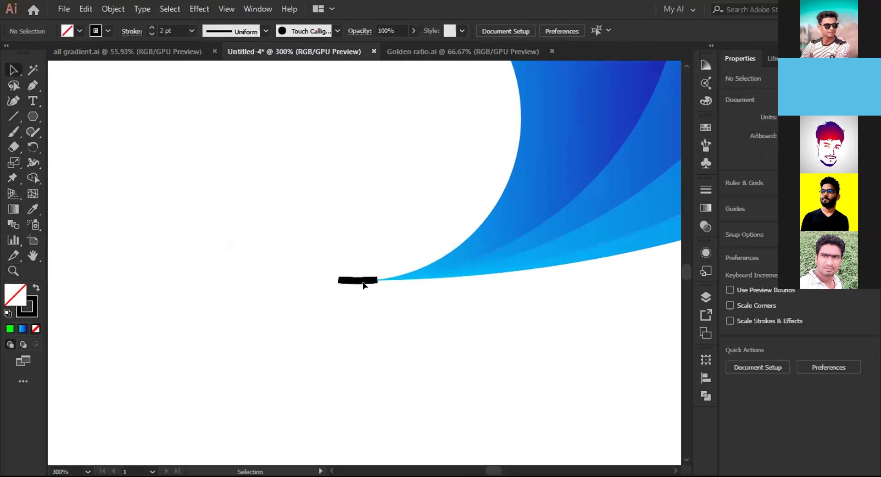
left_click(367, 282)
key("Delete")
left_click(365, 281)
left_click(365, 291)
key("Delete")
Rotate the gradient of the largest sail segment to run vertically, dark blue at the upper end and cyan at the lower end
key("z")
left_click(577, 258, "alt")
left_click(520, 214, "alt")
left_click(460, 154, "alt")
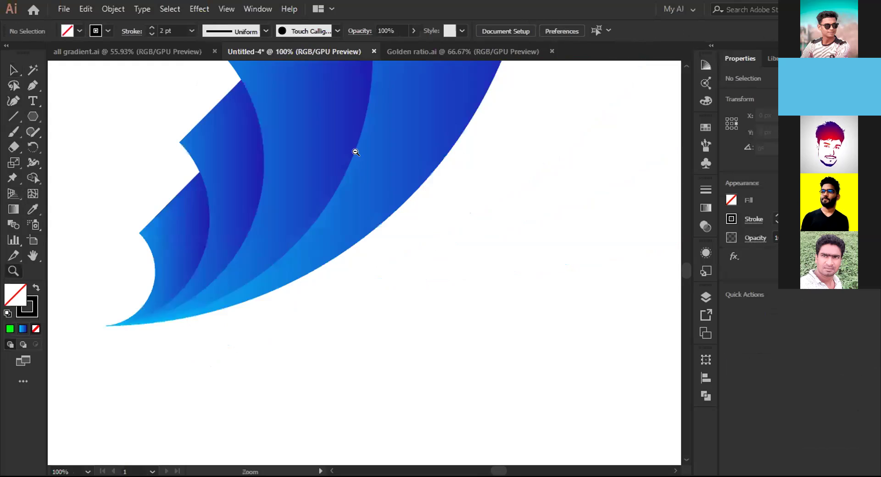
left_click(354, 152, "alt")
left_click(458, 159, "alt")
left_click(459, 159, "alt")
left_click_drag(542, 234, 525, 216)
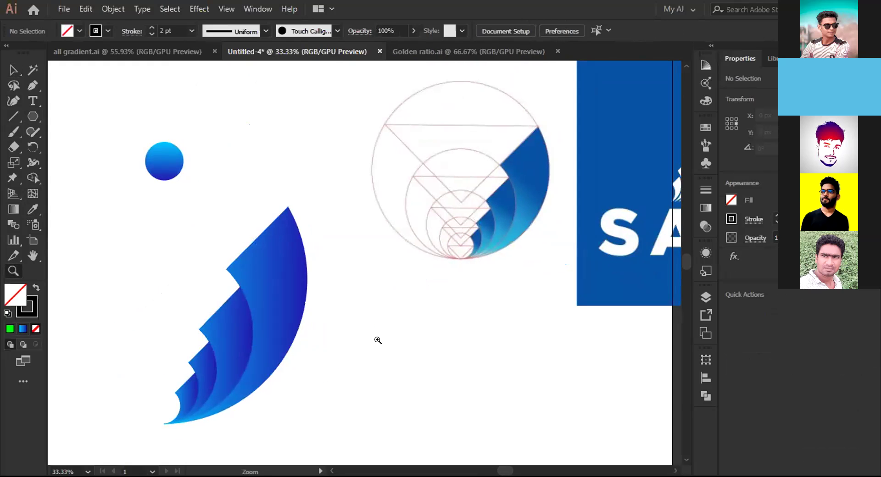
key("v")
left_click(283, 308)
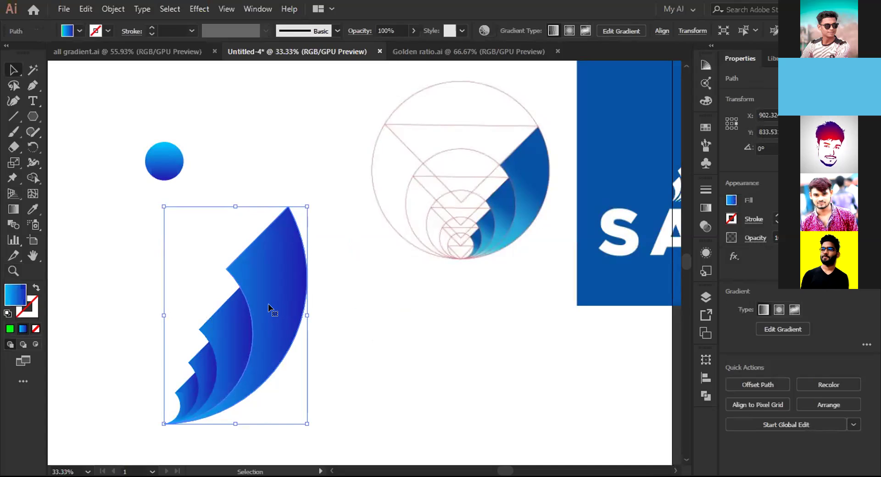
key("g")
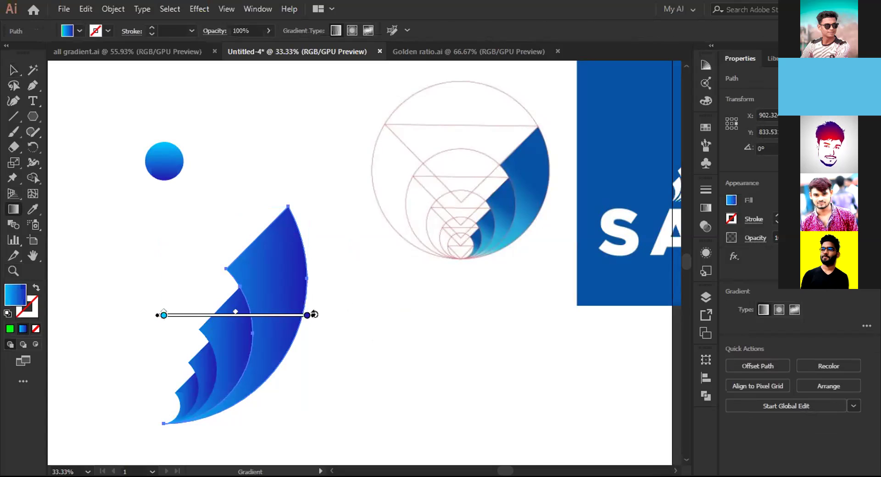
mouse_move(316, 310)
left_mouse_down()
mouse_move(275, 243)
mouse_move(193, 199)
left_mouse_up()
left_click_drag(163, 265, 234, 391)
left_click_drag(238, 298, 239, 186)
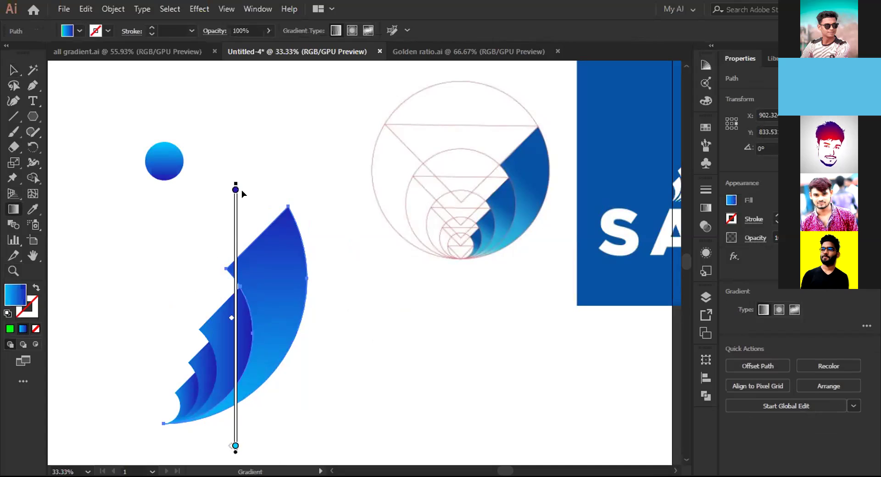
Shorten and tilt the largest segment's gradient to run diagonally along the sail from the dark blue upper part to the cyan lower tip
left_click_drag(234, 174, 274, 179)
left_click_drag(229, 377, 204, 370)
left_click_drag(273, 189, 259, 255)
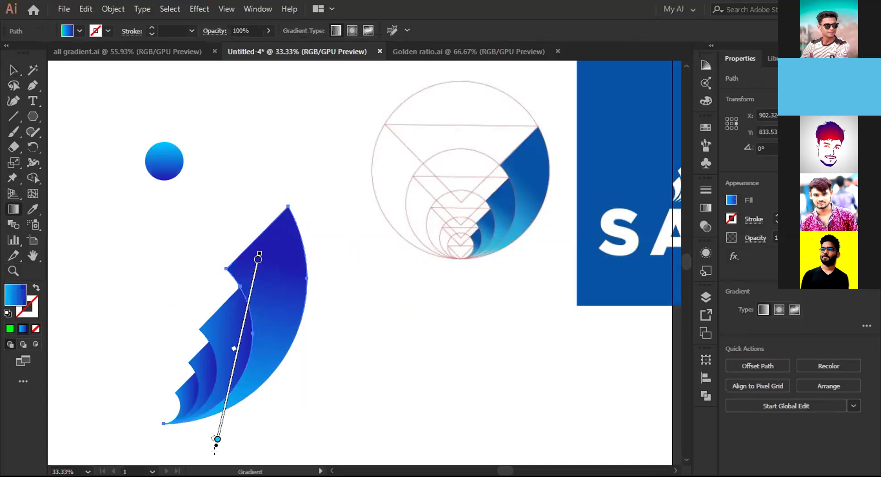
left_click_drag(262, 248, 292, 275)
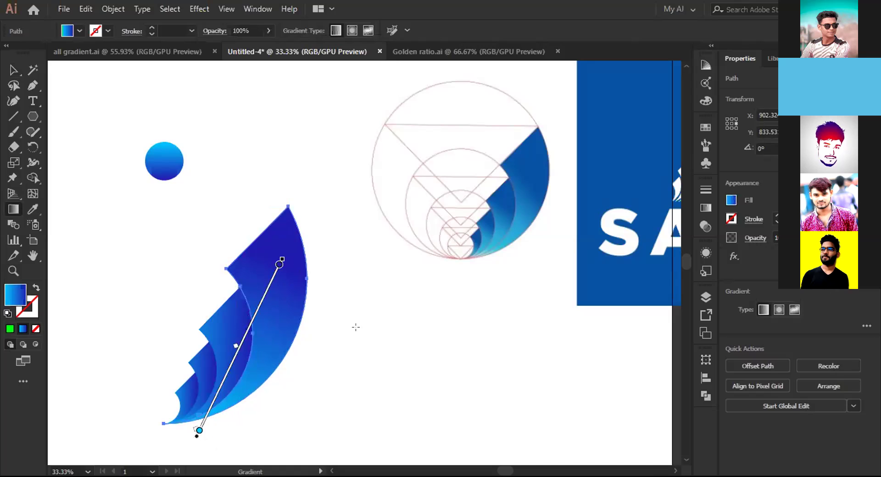
key("v")
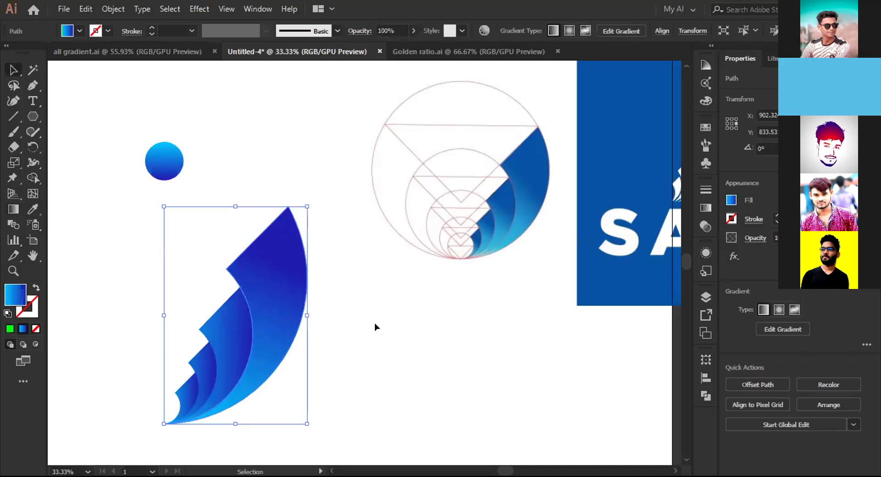
left_click(321, 377)
Inspect the gradient direction on the largest sail segment
left_click(289, 323)
left_click(382, 351)
left_click(275, 280)
key("g")
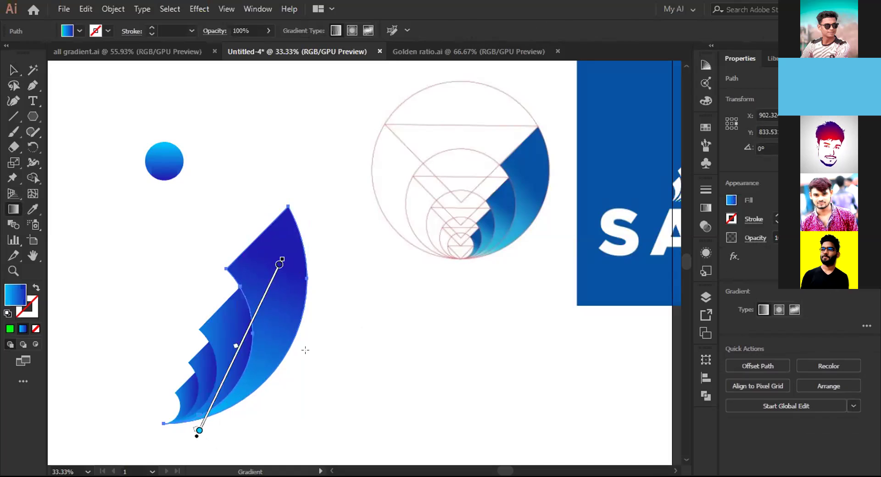
key("v")
left_click(182, 198)
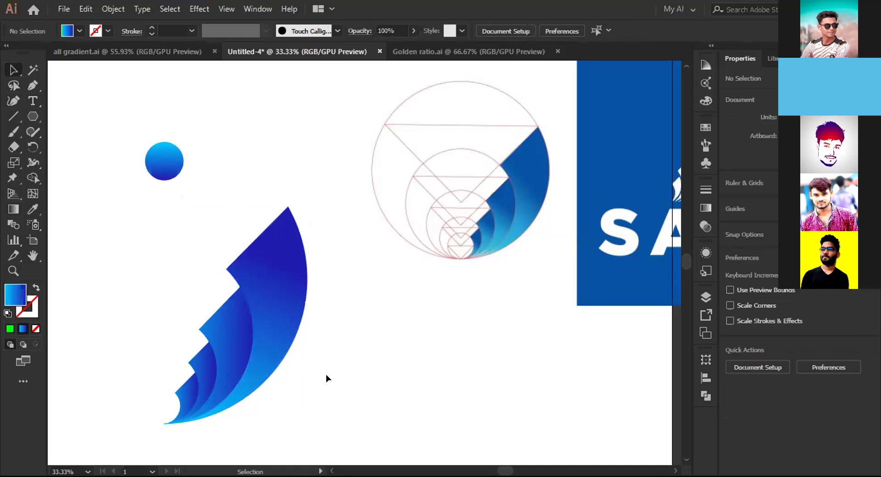
Compare the coloured sail with the circle construction drawing and the SAIL logo reference across the artboard
key("z")
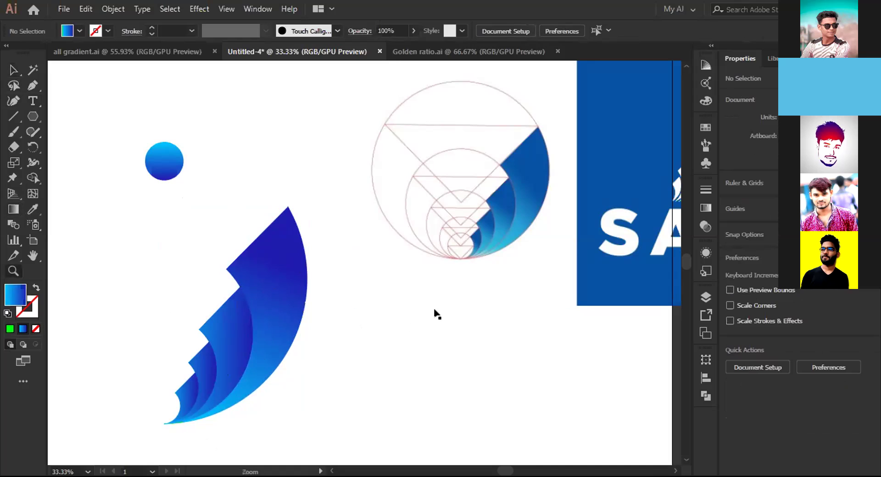
left_click(502, 255, "alt")
left_click(327, 243, "alt")
left_click(358, 244, "alt")
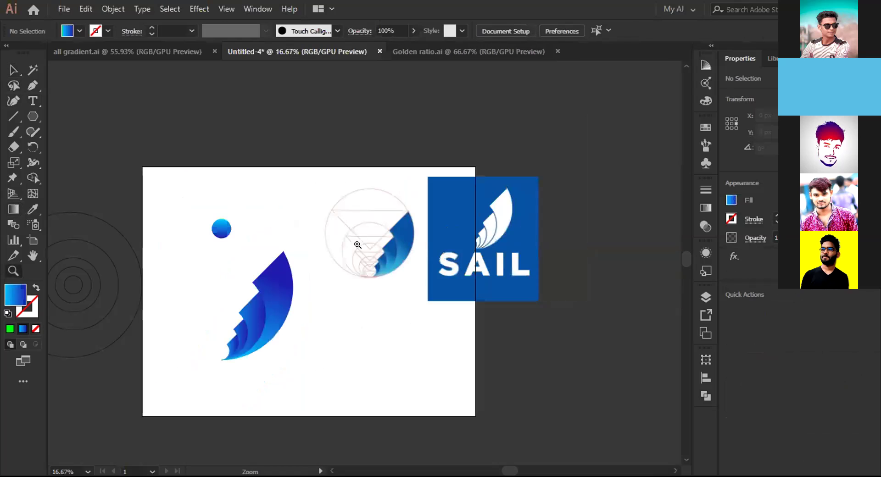
double_click(346, 237)
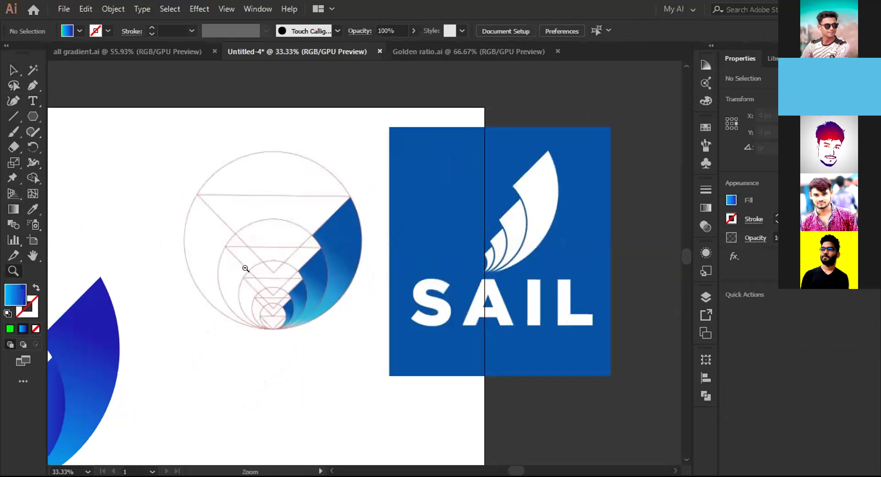
left_click(244, 295, "alt")
key("space")
left_click_drag(287, 351, 280, 328)
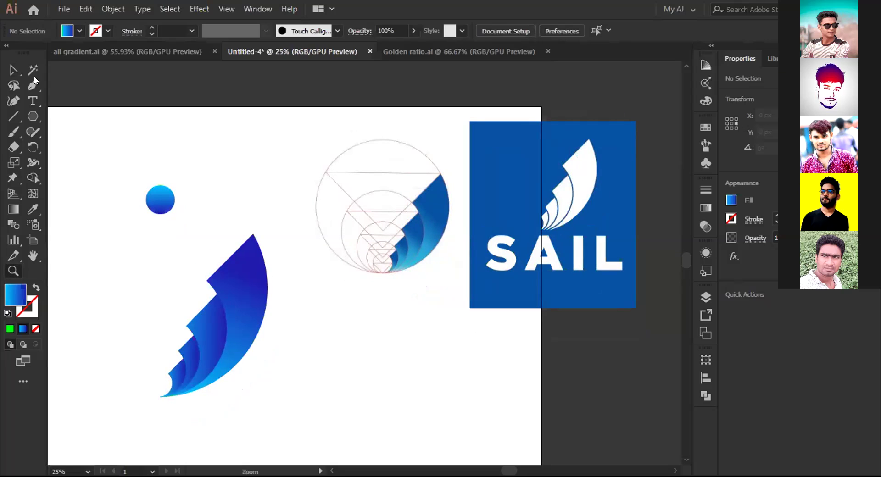
left_click(12, 69)
key("space")
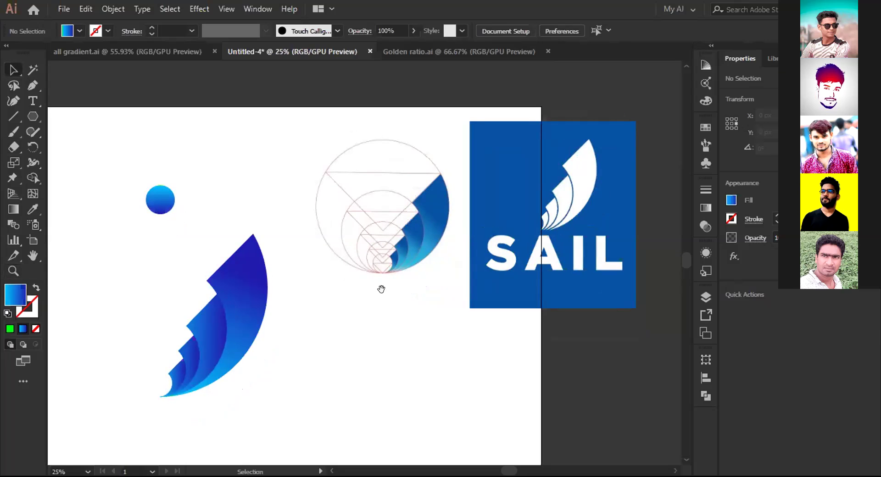
left_click_drag(345, 355, 399, 342)
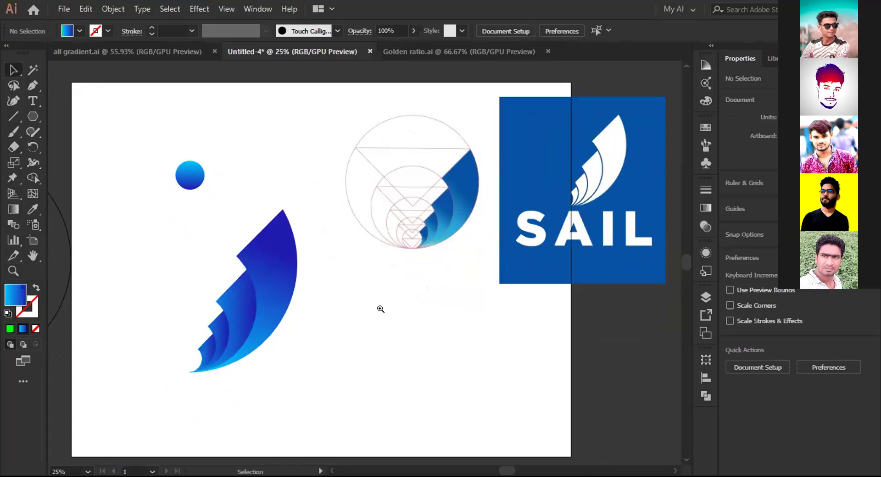
key("z")
left_click(373, 258, "alt")
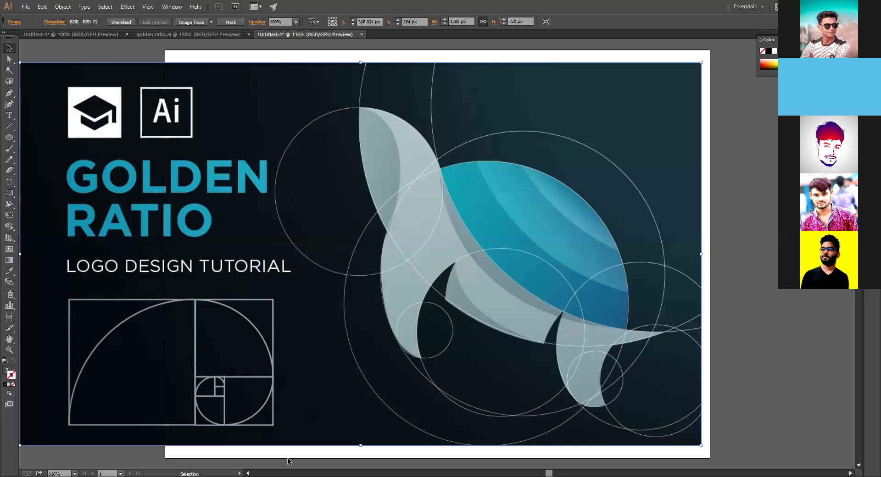
Move the Golden Ratio tutorial reference image slightly upward in Untitled-3 and switch to golden ratio.ai
mouse_move(485, 297)
left_mouse_down()
mouse_move(519, 301)
mouse_move(490, 284)
left_mouse_up()
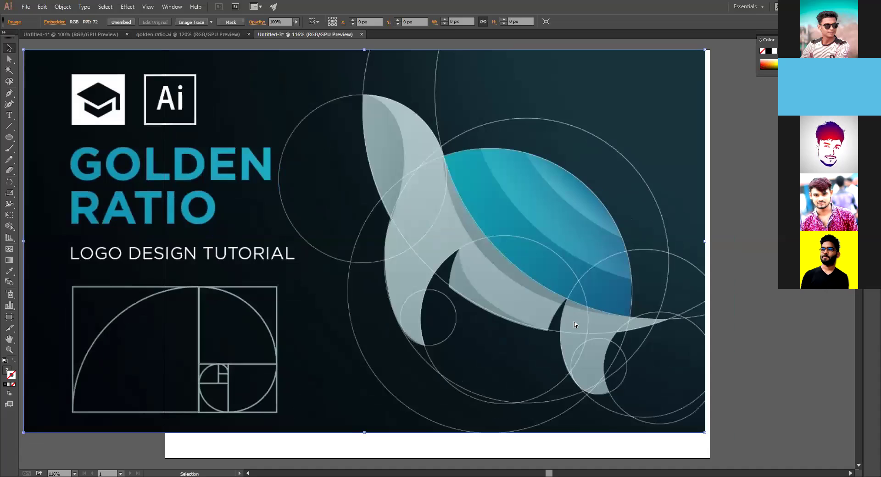
key("ctrl+shift+a")
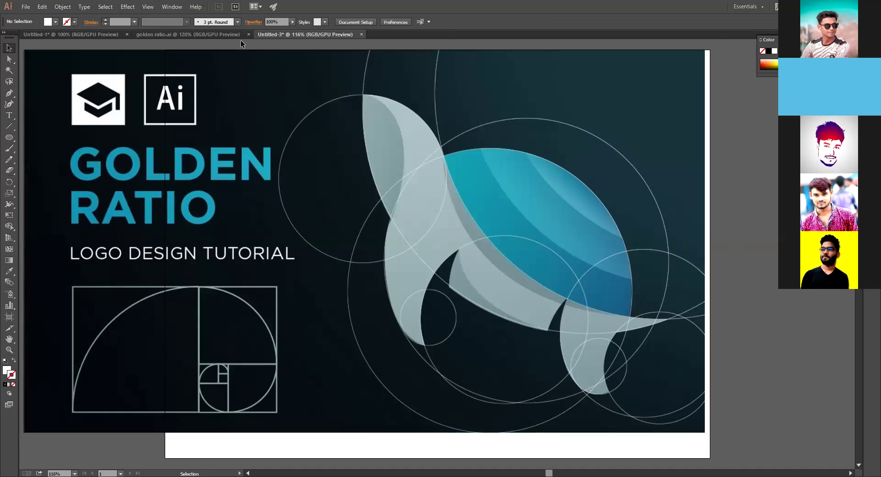
left_click(224, 35)
left_click(90, 35)
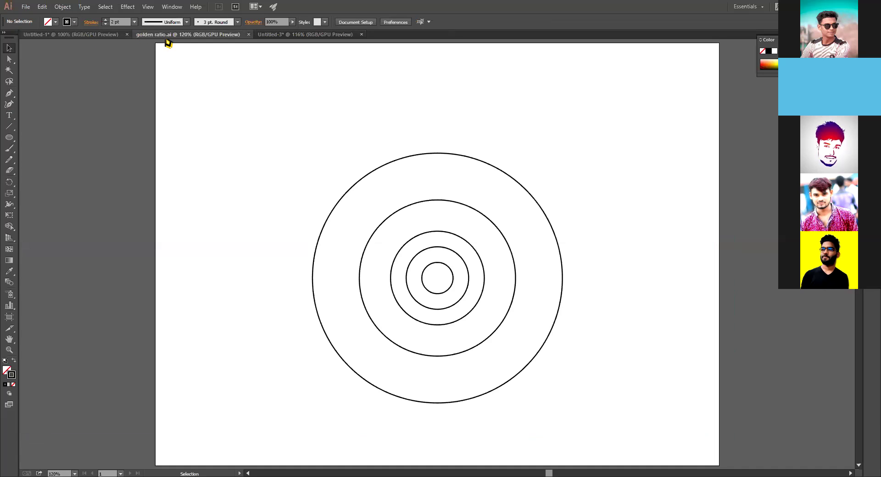
key("ctrl+Tab")
Set the stroke of the grouped concentric golden ratio circles to 1 pt
left_click_drag(255, 138, 583, 412)
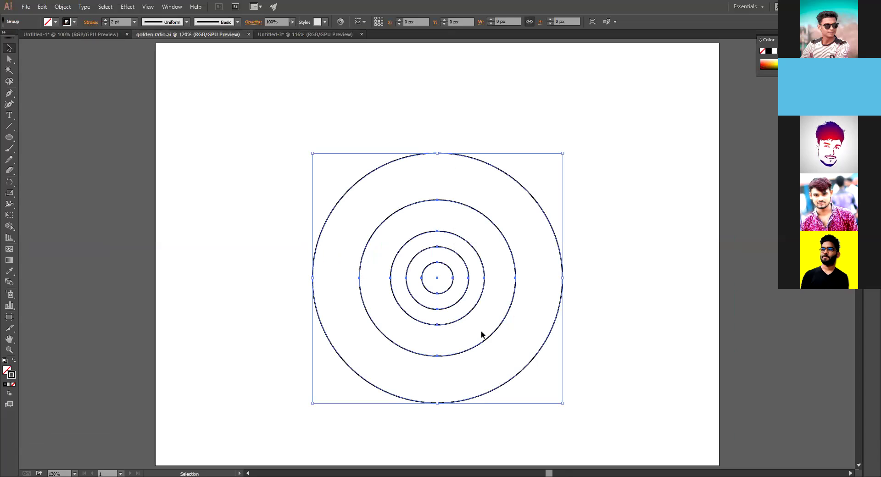
left_click(105, 24)
key("a")
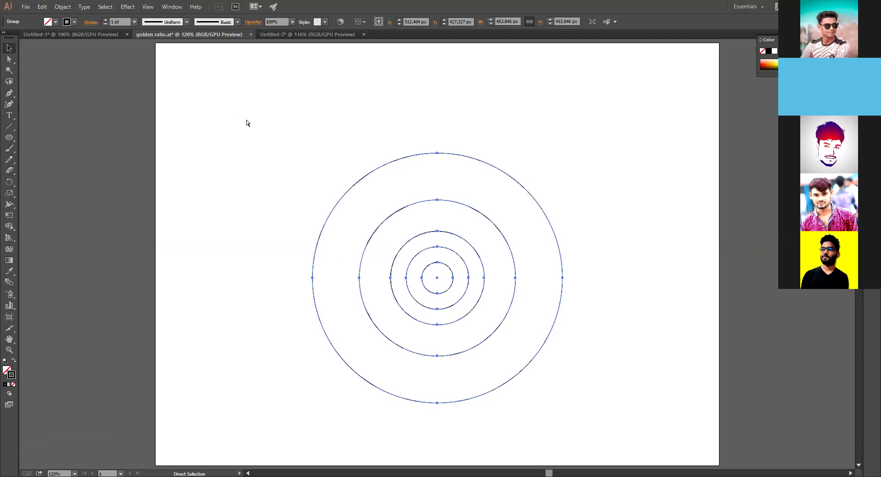
key("v")
Paste the golden ratio circles into Untitled-3 and place them on the empty canvas beside the tutorial reference image
left_click(287, 35)
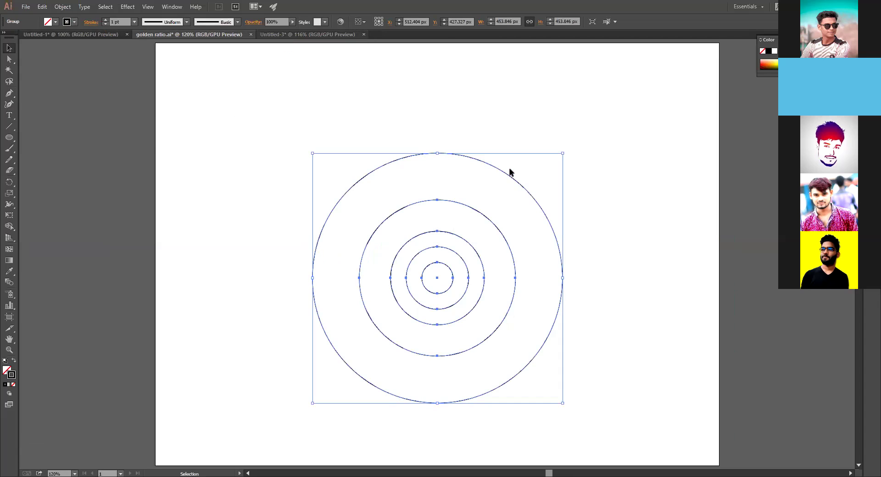
key("ctrl+v")
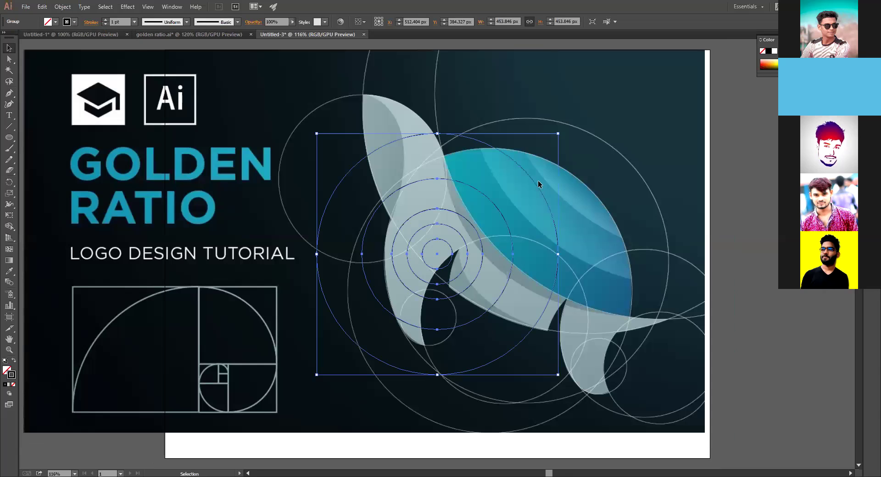
left_click_drag(519, 181, 731, 189)
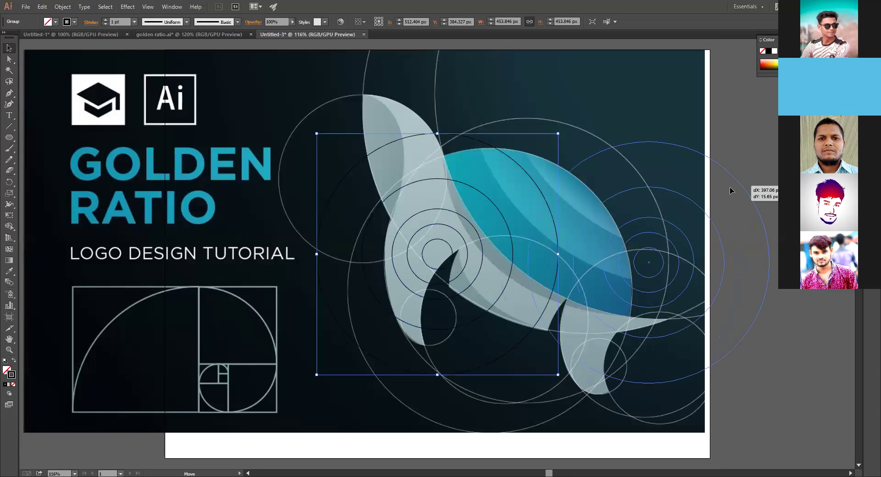
key("ctrl+z")
left_click_drag(555, 226, 748, 227)
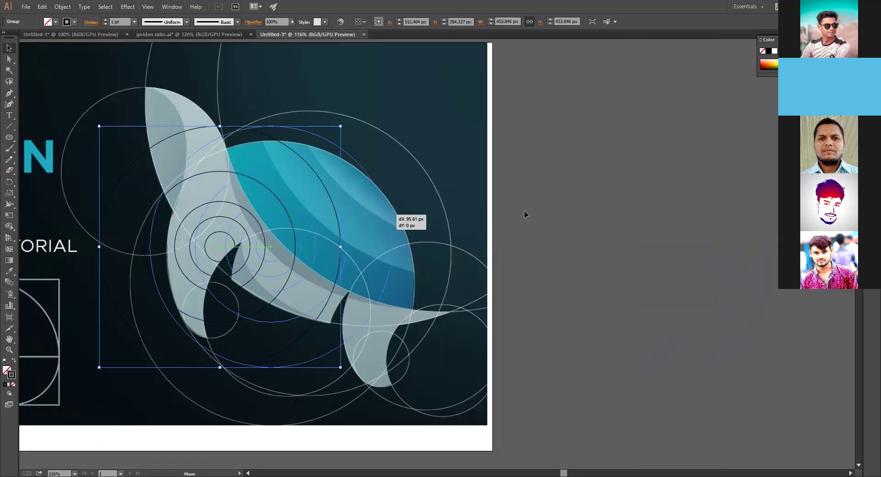
left_click_drag(546, 182, 576, 182)
left_click(553, 184)
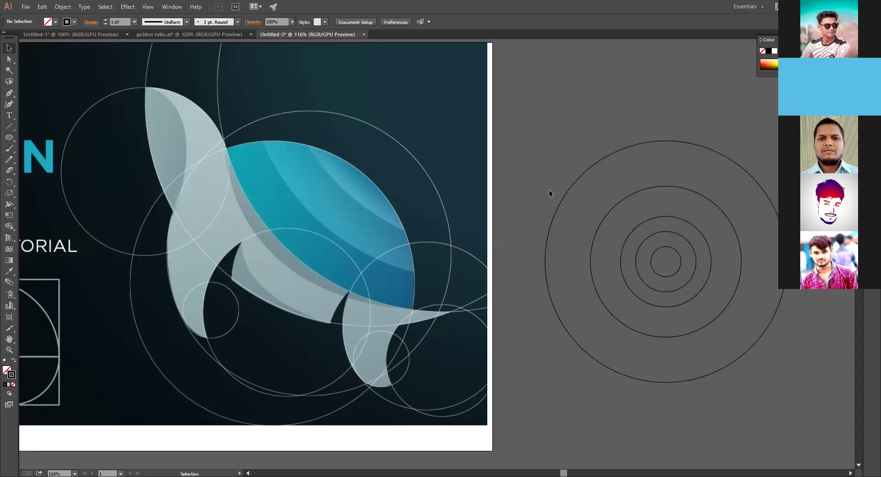
Ungroup the concentric golden ratio circles beside the artboard
left_click(567, 191)
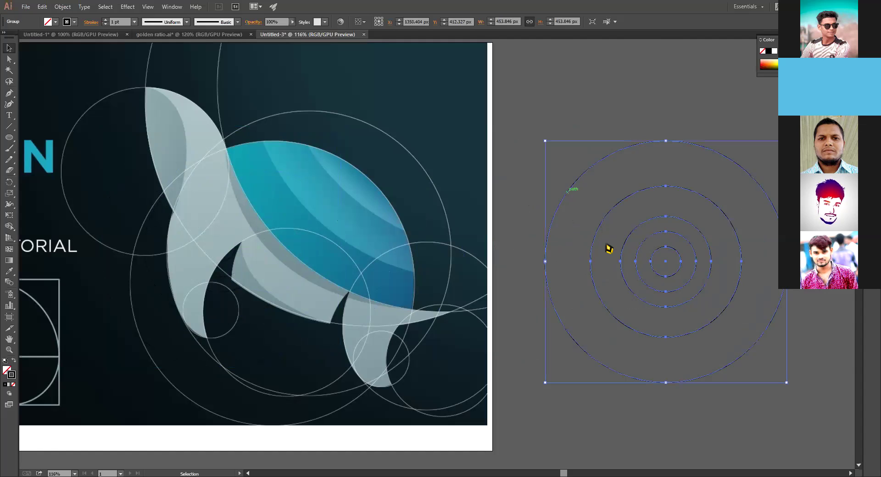
right_click(567, 194)
key("Return")
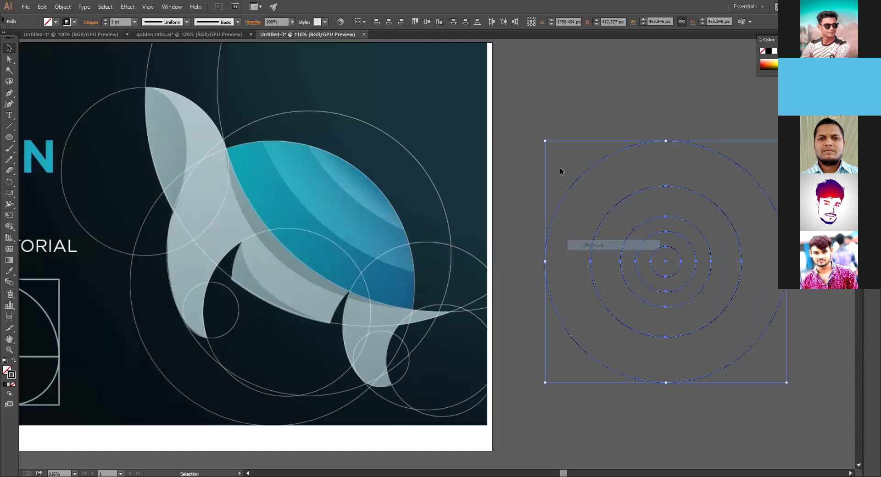
Move the largest golden ratio circle over the turtle's front flipper curve and enlarge it to about 530 px
left_click(572, 191)
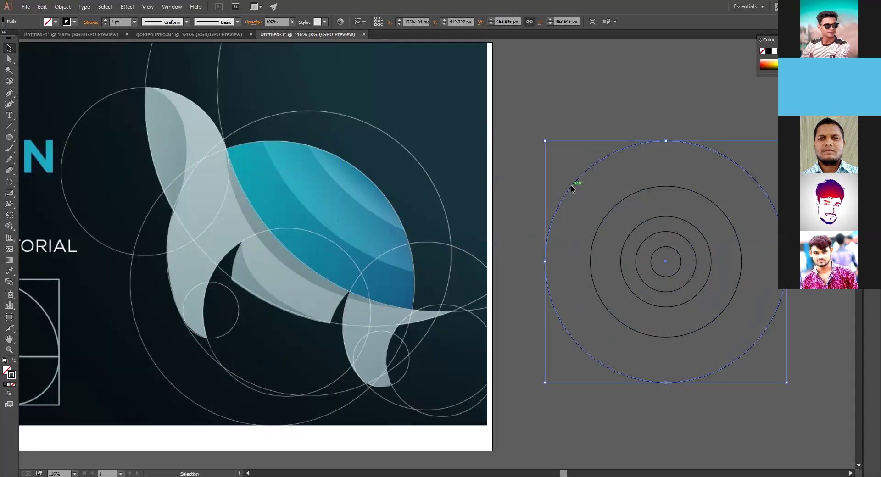
left_click_drag(200, 216, 206, 159)
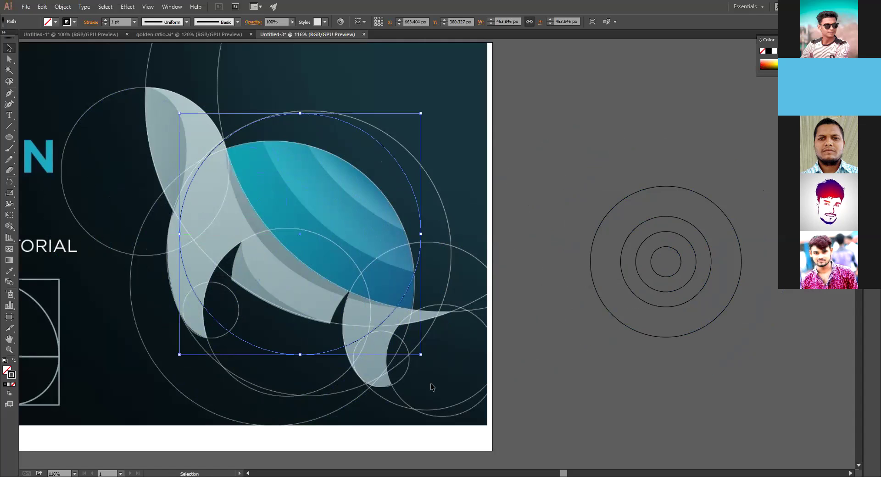
left_click_drag(421, 354, 451, 384)
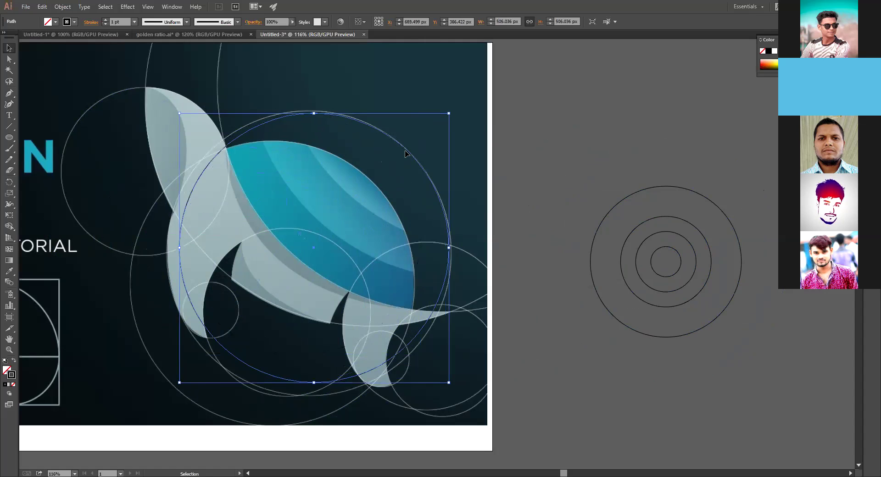
left_click_drag(399, 151, 388, 150)
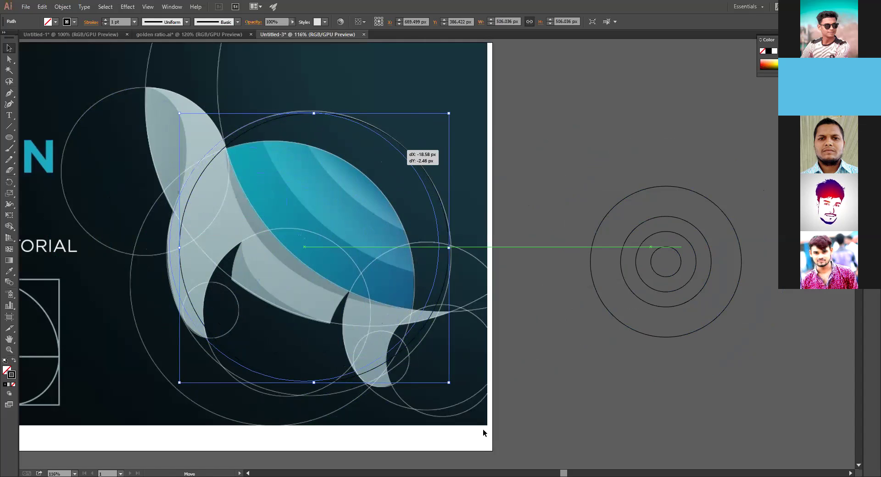
left_click_drag(438, 381, 454, 394)
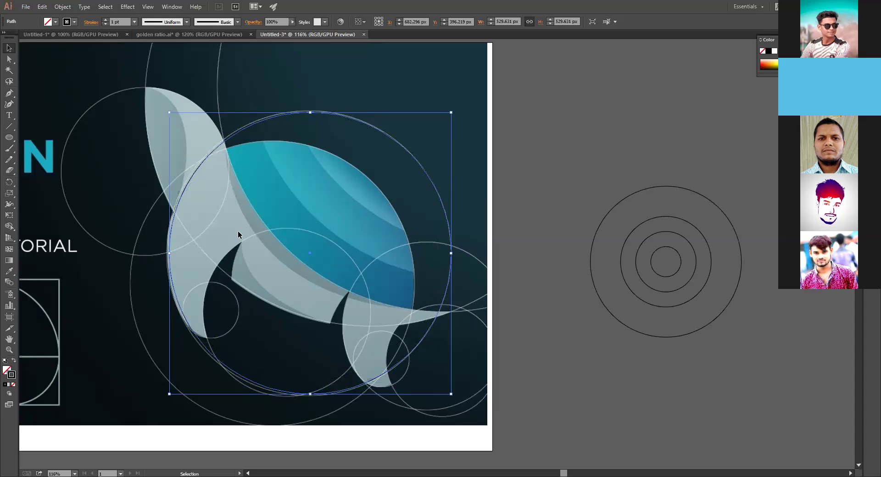
Fine-tune the large circle to about 536 px and nudge it onto the reference circle around the turtle's body
key("Left")
key("Left")
key("Up")
key("Up")
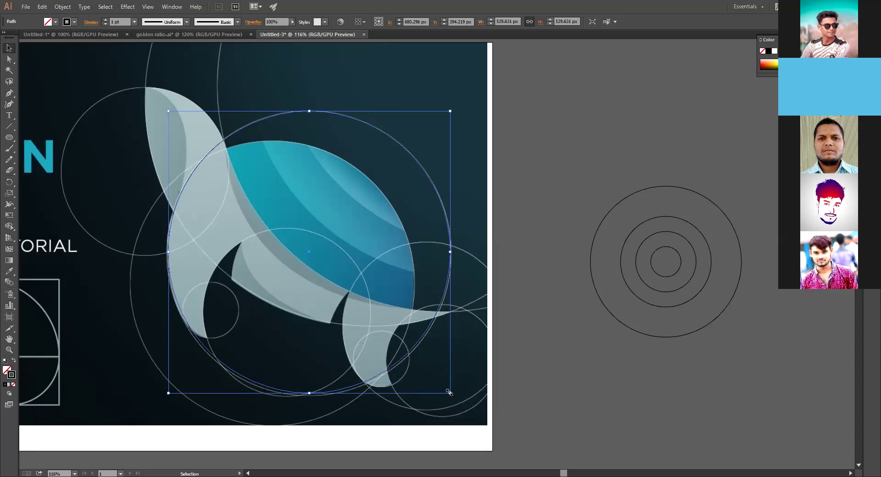
left_click_drag(449, 393, 450, 398)
key("Left")
key("Left")
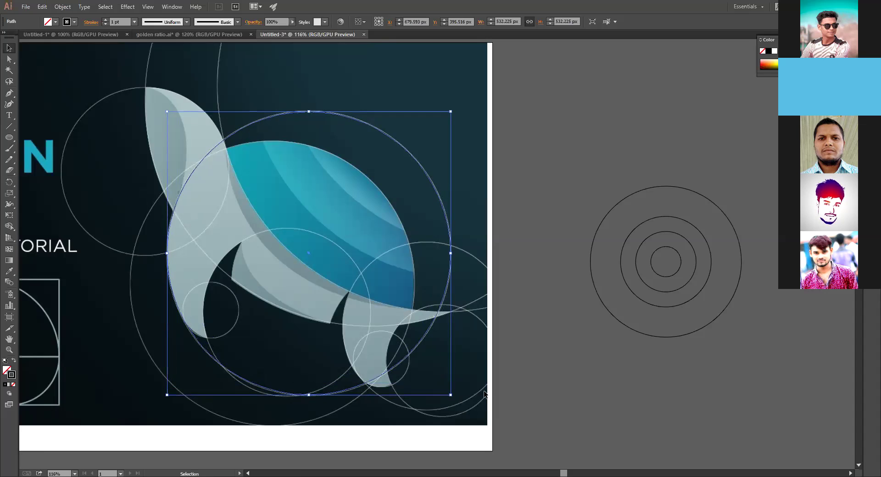
key("Down")
key("Down")
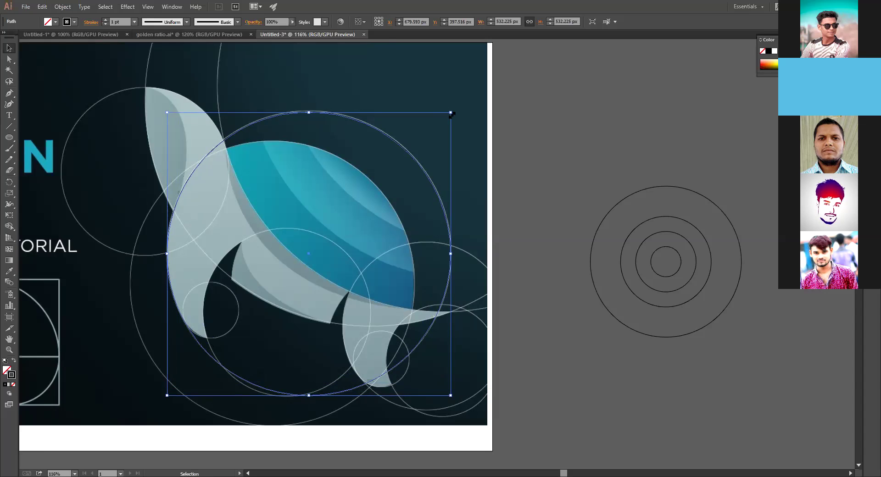
left_click_drag(451, 114, 454, 110)
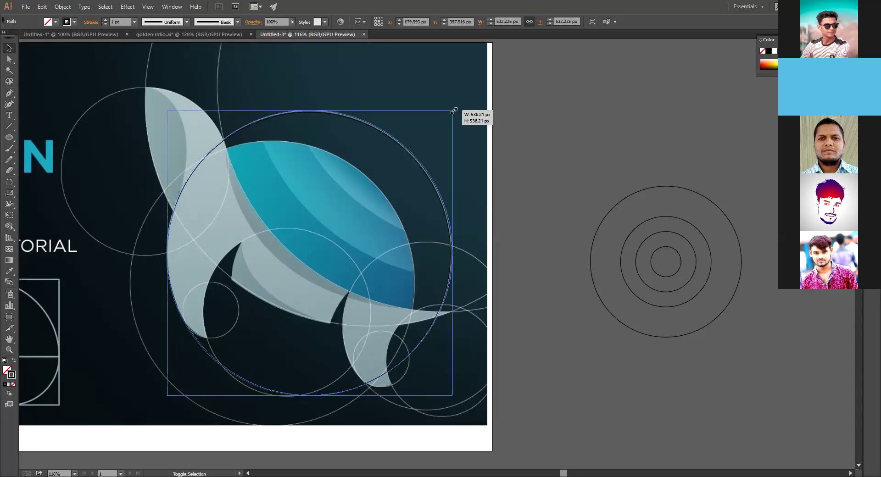
left_click_drag(454, 110, 453, 110)
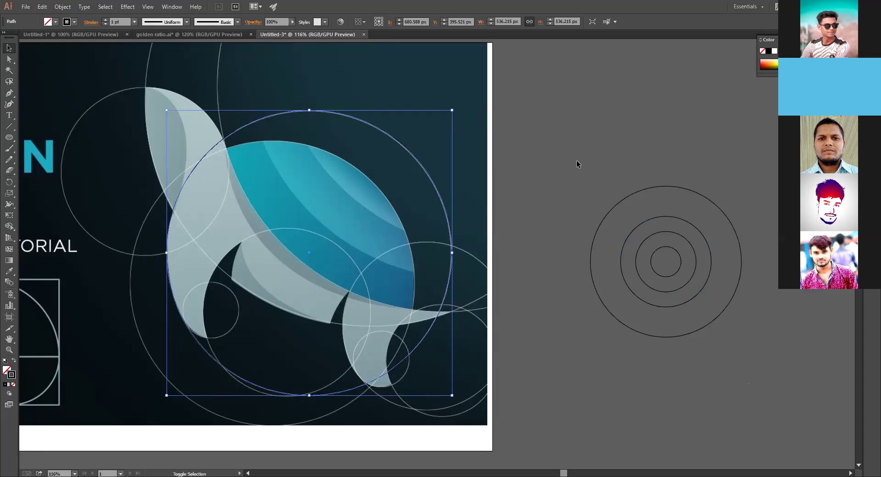
Recolour the stroke of all golden ratio circles to magenta F90BCC
key("ctrl+a")
double_click(11, 370)
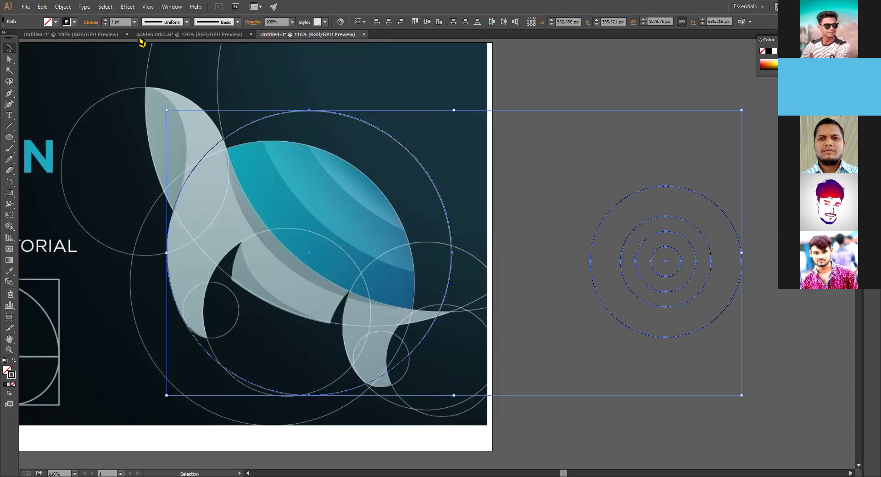
left_click(107, 36)
left_click_drag(107, 36, 113, 36)
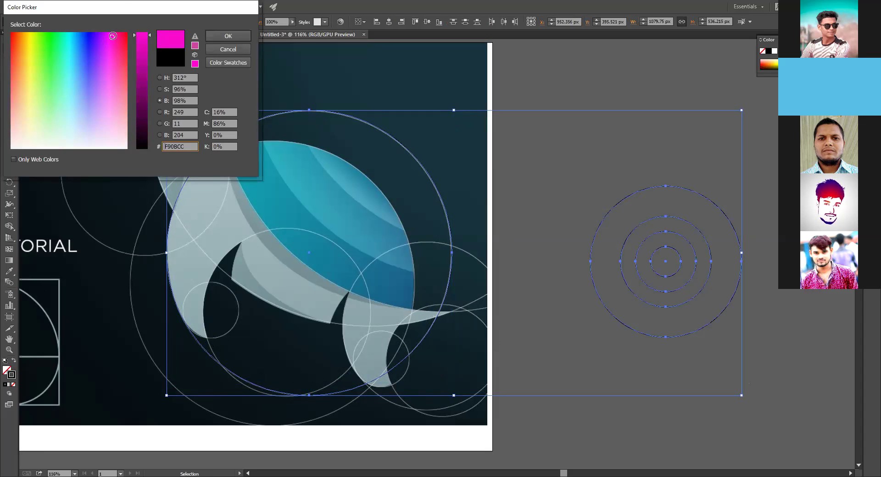
left_click(228, 36)
left_click(430, 171)
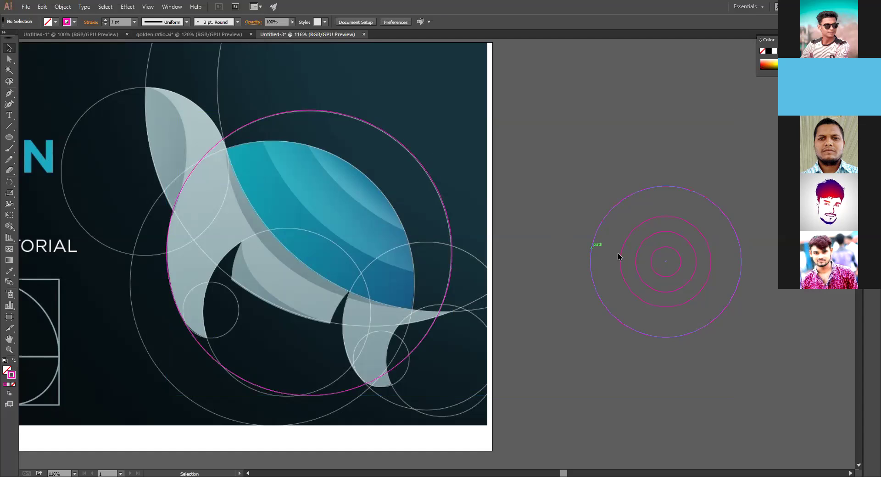
left_click(591, 250)
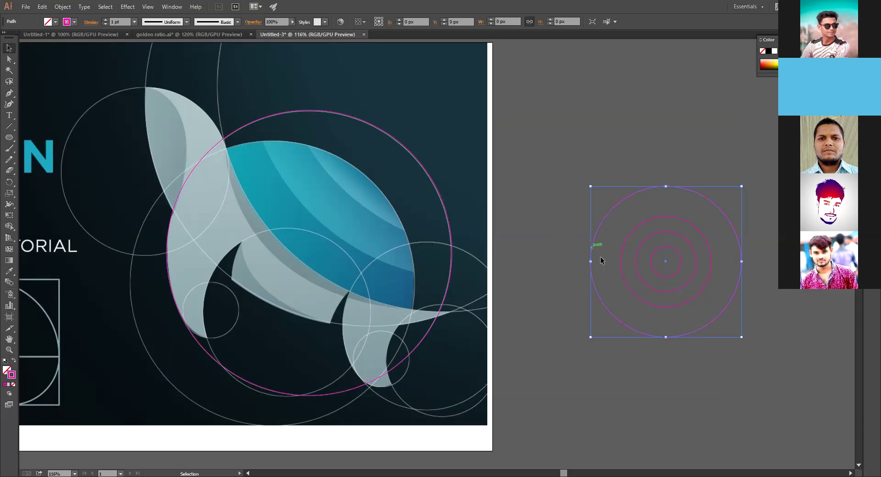
left_click(435, 179)
key("a")
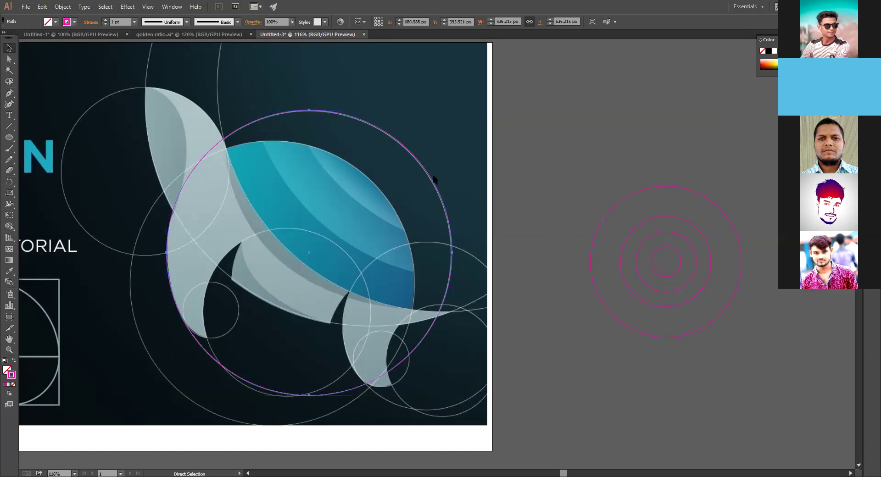
key("v")
left_click_drag(452, 111, 429, 133)
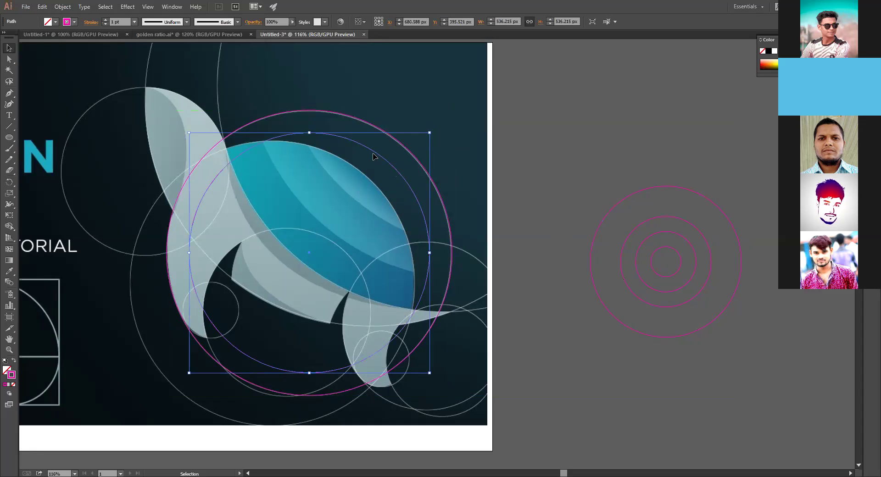
mouse_move(348, 164)
left_mouse_down()
mouse_move(352, 147)
mouse_move(341, 158)
left_mouse_up()
key("ctrl+z")
key("ctrl+z")
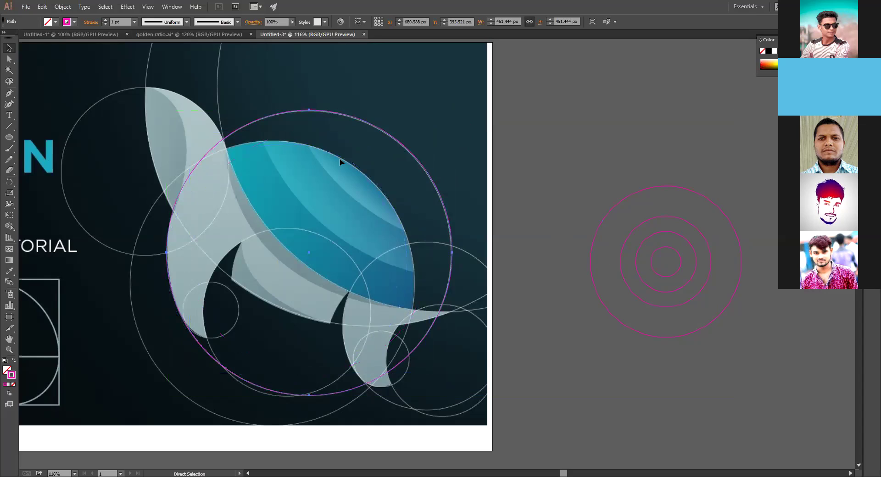
Duplicate the 536 px circle diagonally down and nudge the copy onto the reference circle along the turtle shell's outer edge
left_click_drag(371, 126, 339, 158)
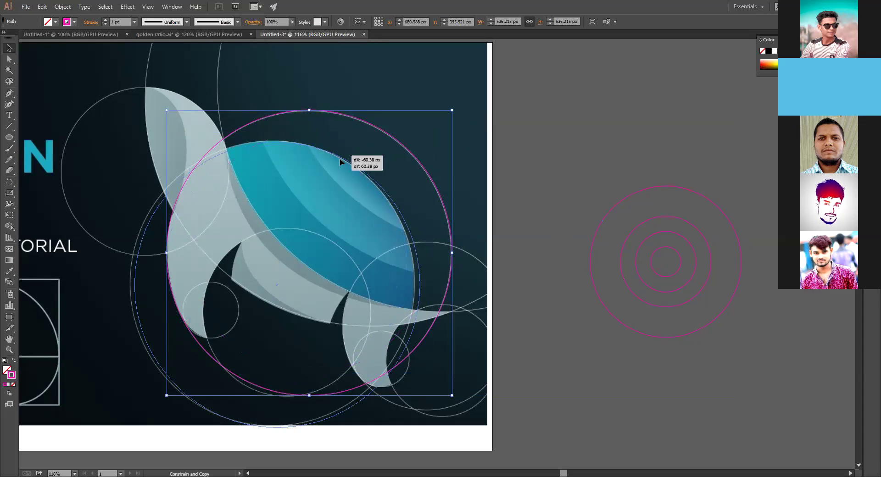
left_click_drag(339, 158, 338, 159)
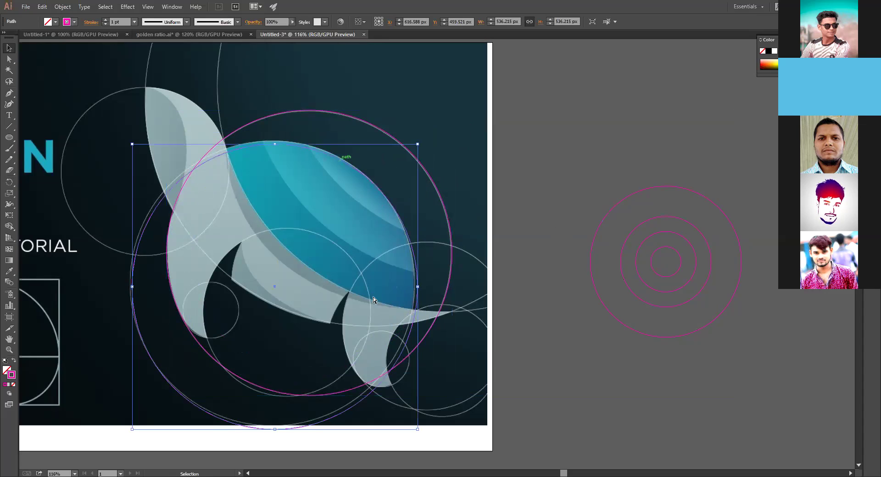
key("Left")
key("Left")
key("Left")
key("Left")
key("Left")
key("Up")
key("Up")
key("Up")
key("Up")
key("Up")
key("Up")
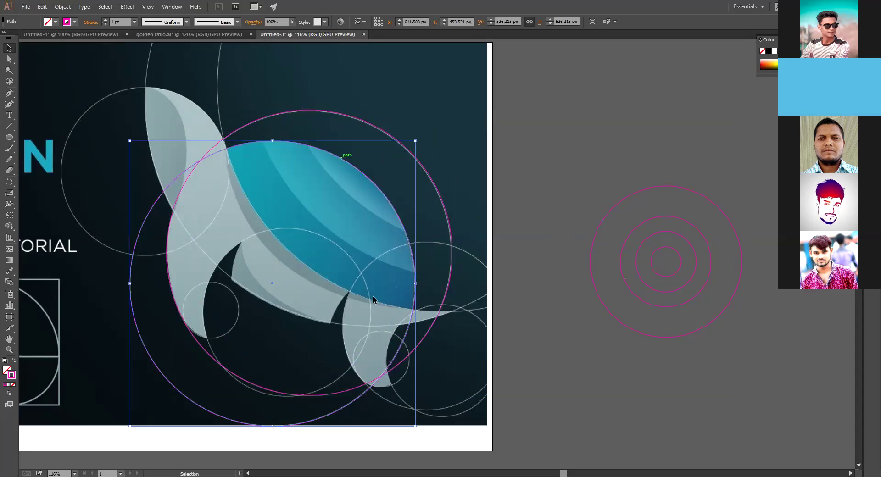
Copy the shell circle in place, scale the copy to about 342 px and move it over the front flipper's inner curve
left_click_drag(374, 165, 437, 171)
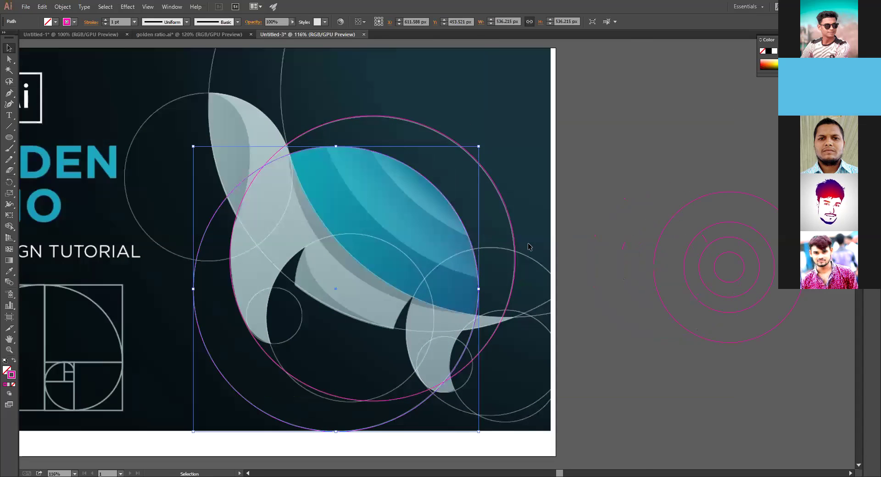
key("ctrl+equal")
key("ctrl+equal")
key("ctrl+minus")
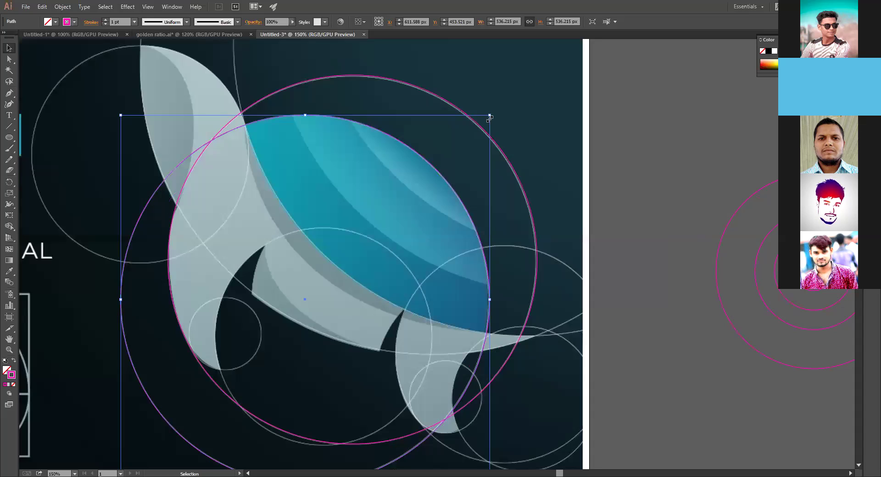
key("a")
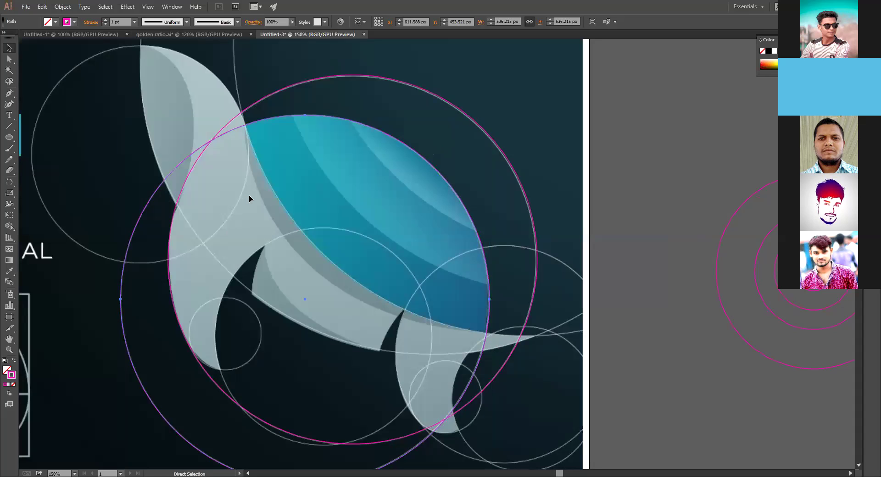
key("ctrl+c")
key("ctrl+f")
left_click_drag(489, 114, 422, 182)
left_click_drag(255, 193, 263, 198)
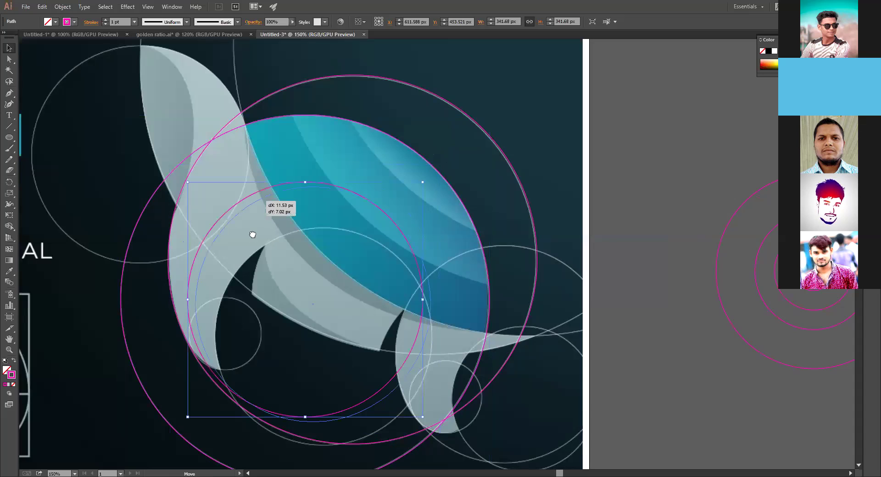
left_click_drag(263, 198, 272, 237)
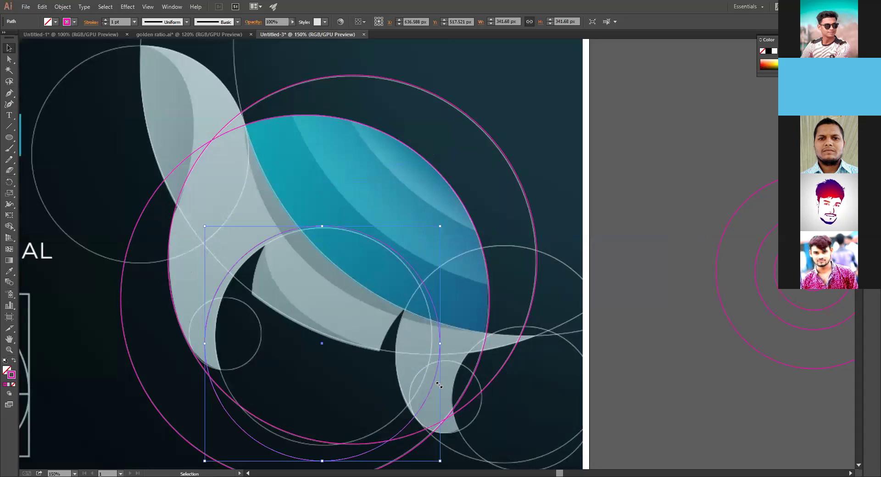
Scale the circle at the front flipper's inner curve to 307 px and nudge it towards the reference circle
scroll(435, 380, "down", 3)
left_click_drag(436, 380, 263, 363)
key("Right")
key("Right")
key("Right")
key("Up")
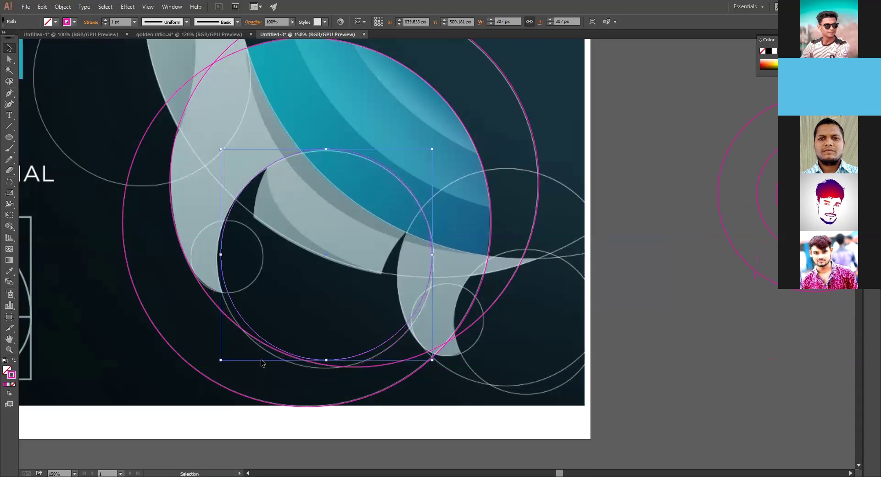
key("Down")
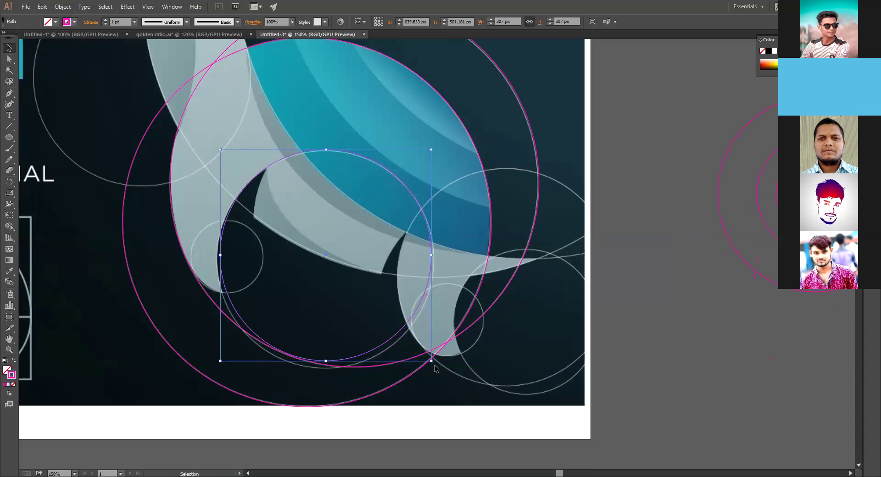
key("Left")
key("Left")
key("Down")
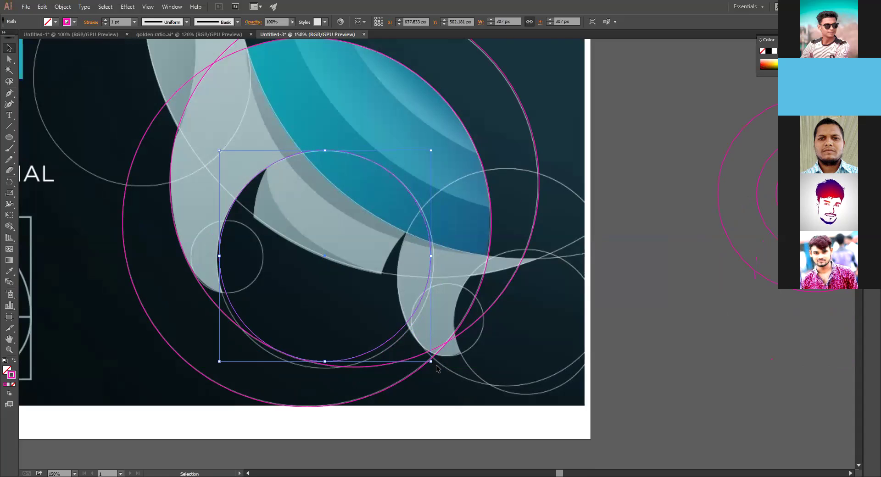
Fine-tune the front flipper's inner circle to about 314 px and nudge it down onto the reference circle
left_click_drag(436, 365, 437, 367)
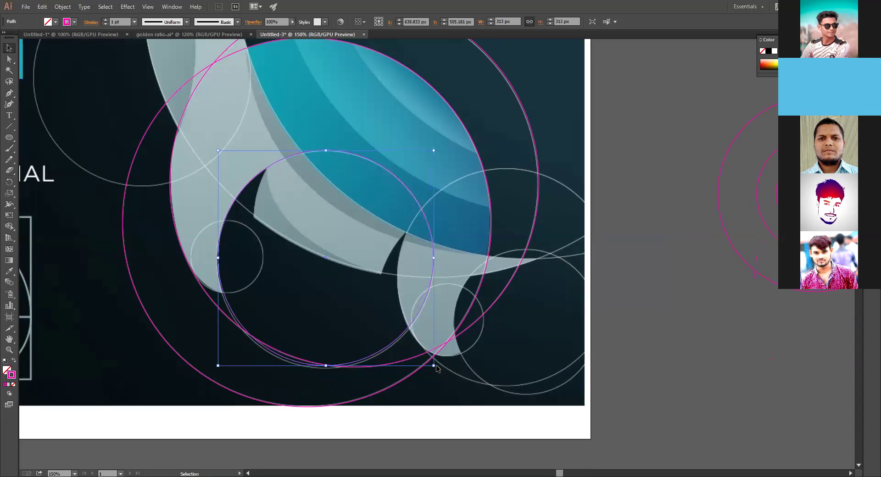
key("Down")
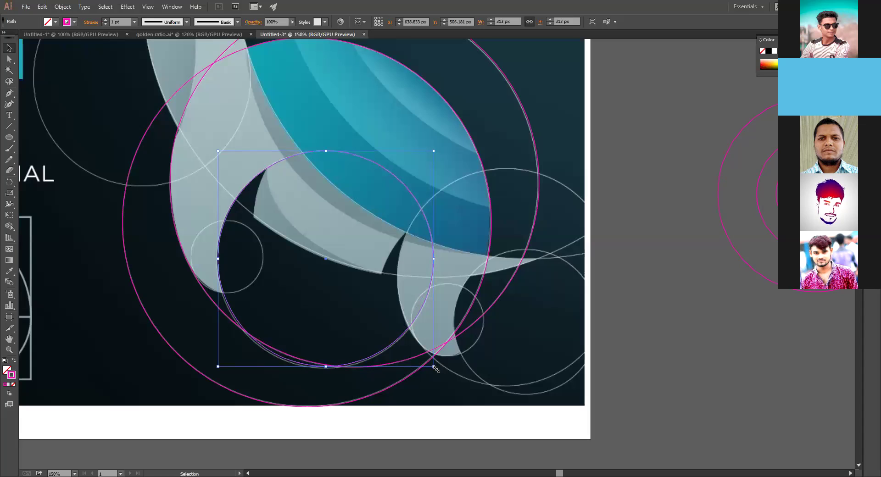
left_click_drag(434, 366, 434, 367)
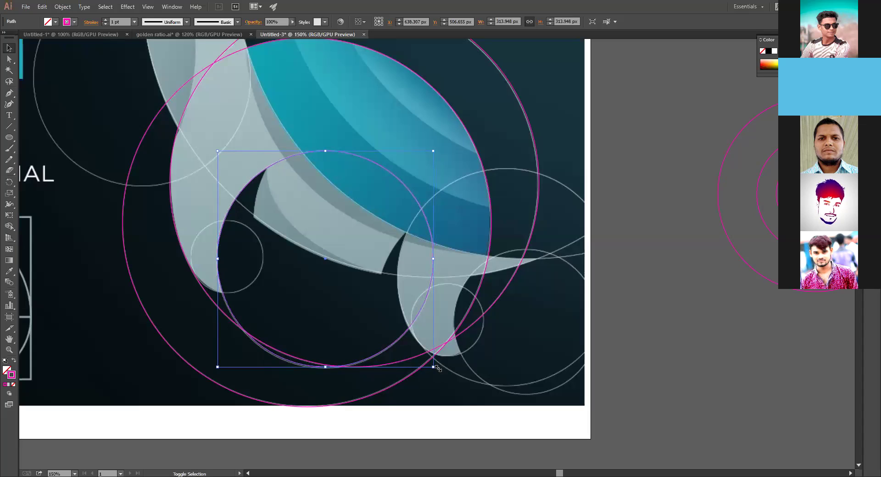
left_click_drag(433, 366, 434, 367)
Duplicate the 314 px circle to the right and nudge the copy onto the reference circle around the rear flipper's outer curve
key("shift+Right")
key("shift+Right")
key("shift+Right")
key("shift+Right")
key("shift+Right")
key("shift+Right")
key("shift+Right")
key("shift+Right")
key("shift+Right")
key("ctrl+d")
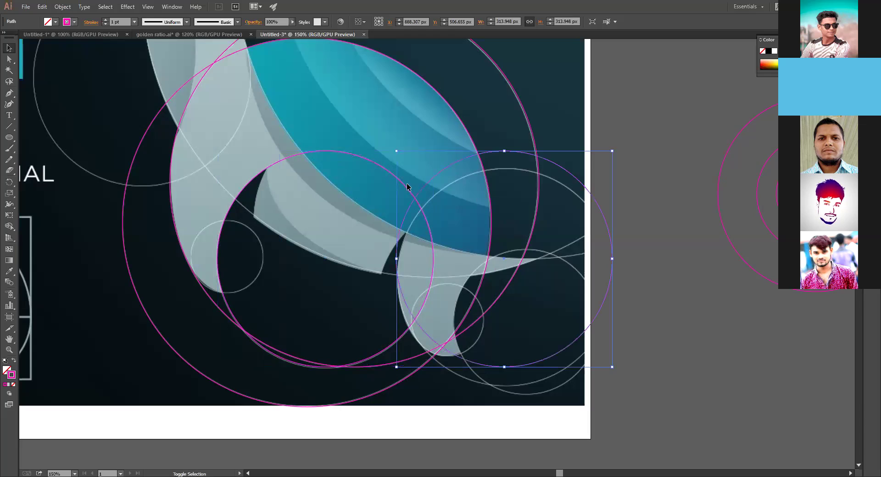
key("shift+Down")
key("shift+Down")
key("shift+Down")
key("Up")
key("Up")
key("Up")
key("Up")
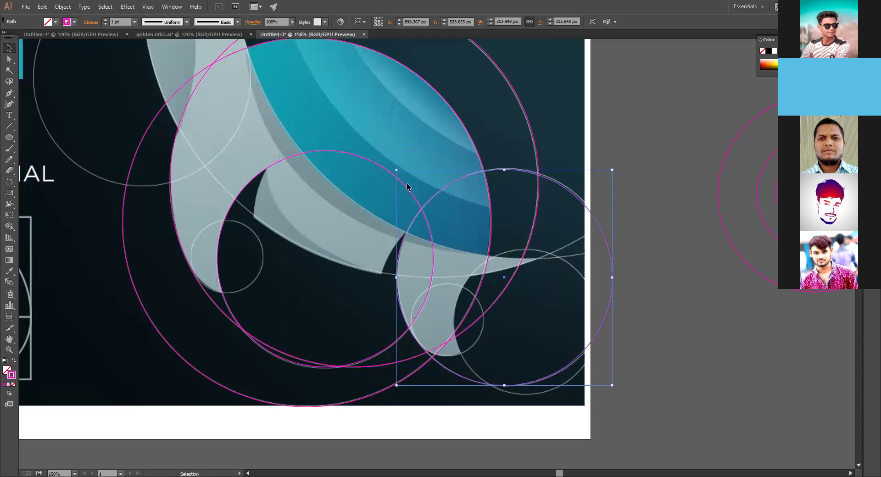
key("Up")
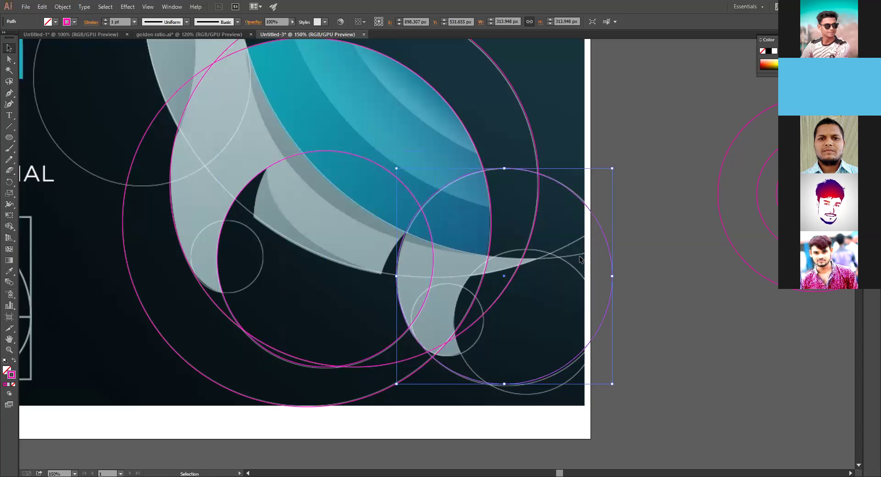
left_click(770, 248)
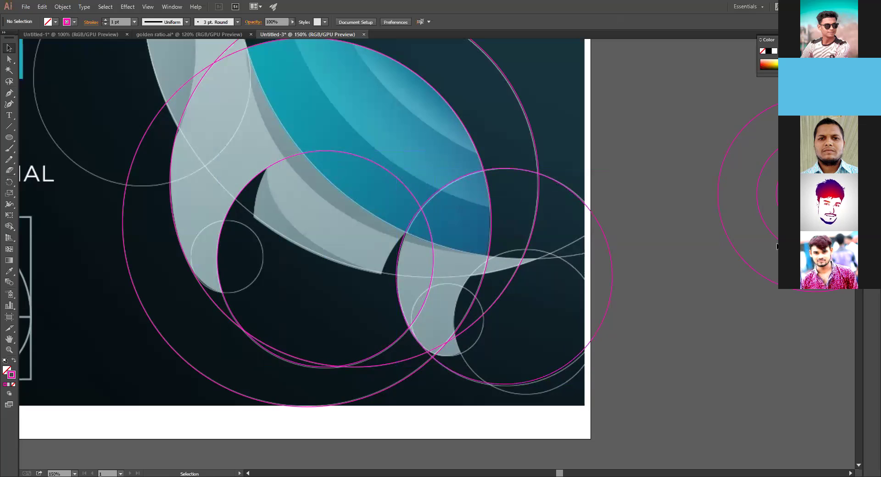
Copy the 170 px golden ratio circle to the rear flipper's inner curve and scale it to about 209 px to match the reference circle
left_click_drag(794, 248, 518, 250)
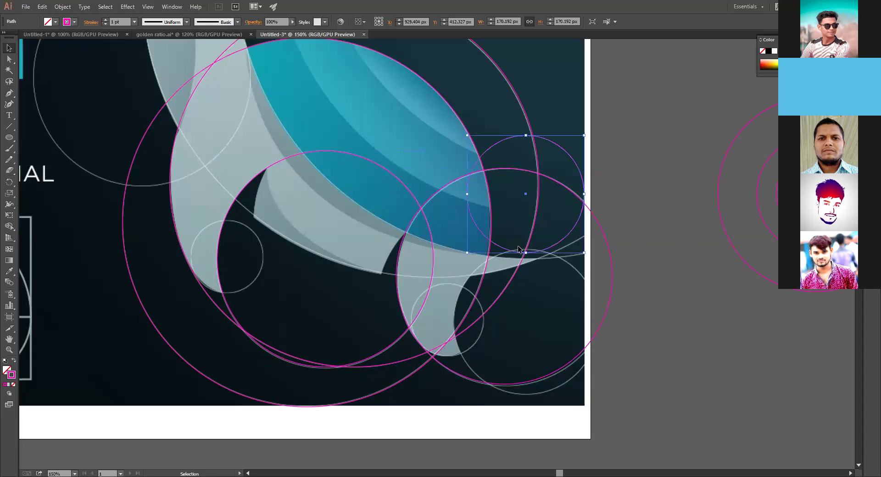
key("shift+Down")
key("shift+Down")
key("shift+Down")
key("shift+Down")
key("shift+Down")
key("shift+Down")
key("shift+Down")
key("shift+Down")
key("shift+Down")
key("shift+Down")
key("shift+Down")
key("shift+Down")
key("shift+Down")
key("shift+Down")
key("shift+Down")
key("shift+Down")
key("shift+Down")
key("shift+Down")
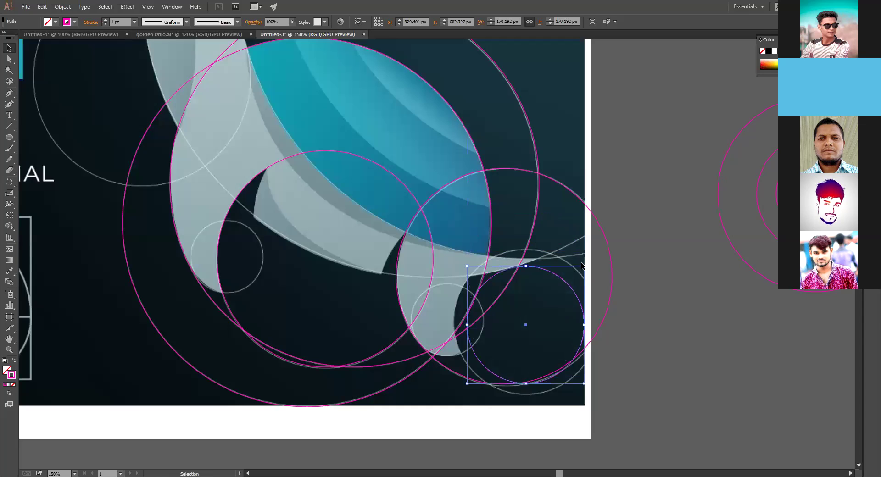
left_click_drag(589, 265, 598, 252)
key("ctrl")
key("ctrl+z")
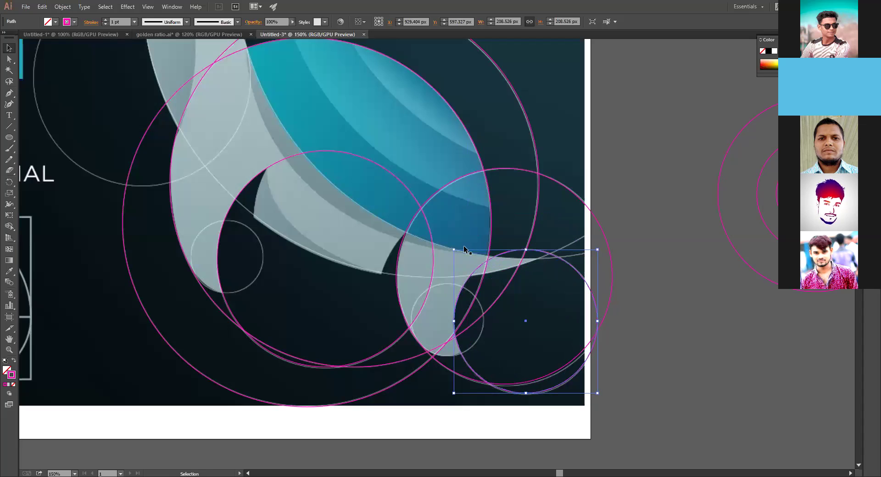
left_click(637, 312)
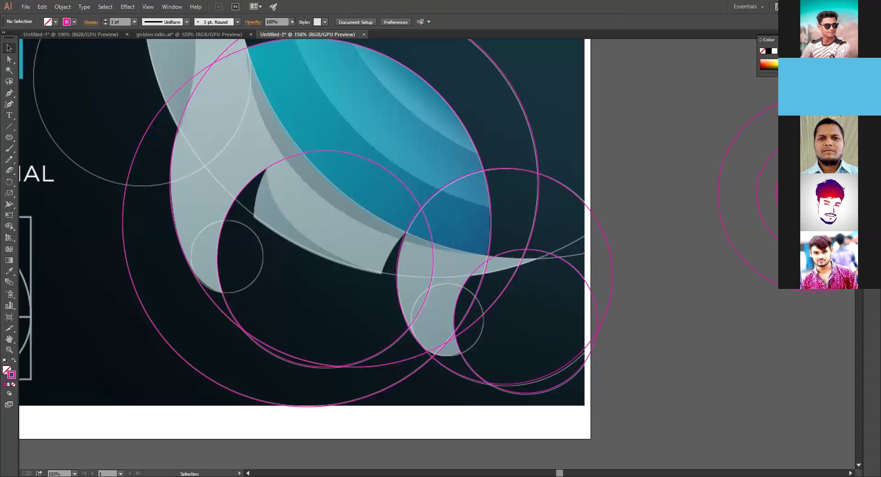
Copy the 113 px golden ratio circle to the front flipper's tip, scale it to about 105 px and align it with the reference circle
left_click(781, 213)
left_click_drag(808, 194, 236, 274)
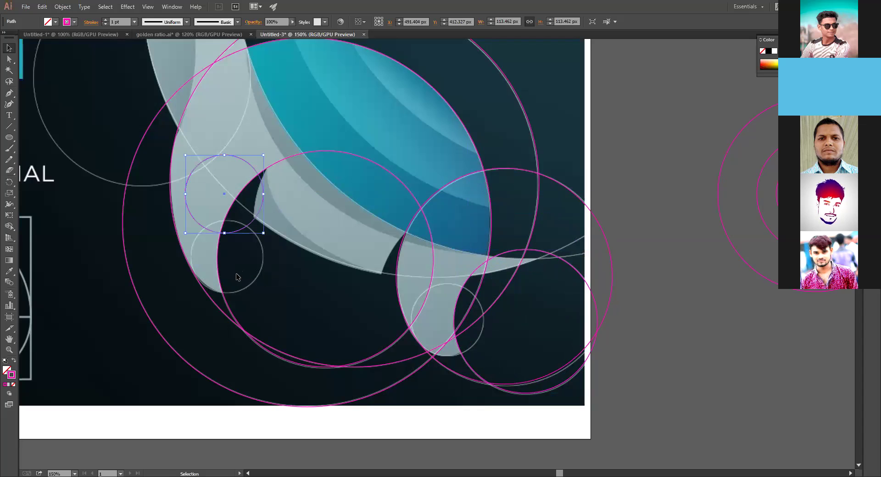
key("shift+Down")
key("shift+Down")
key("shift+Down")
key("shift+Down")
key("shift+Down")
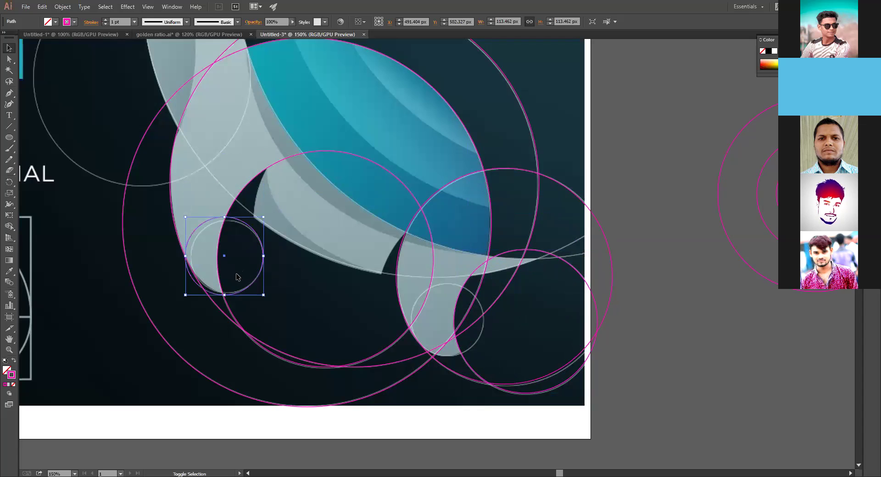
key("Down")
key("Down")
key("Down")
key("Down")
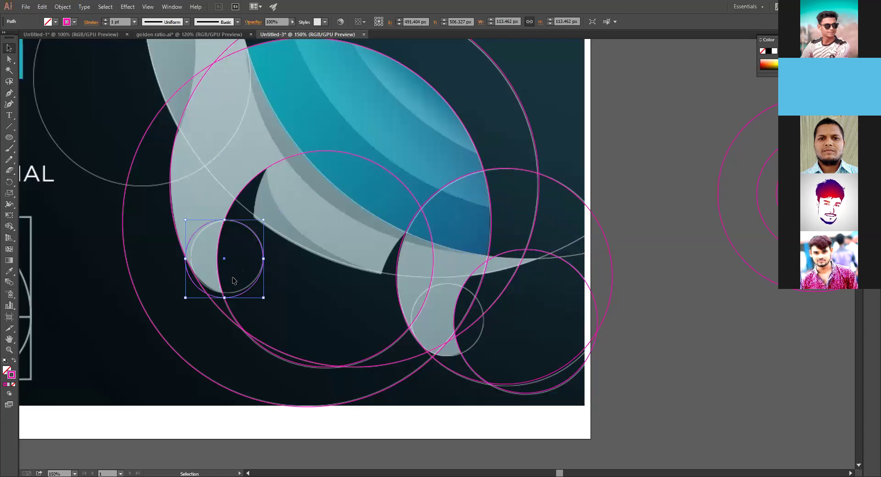
left_click_drag(185, 299, 191, 292)
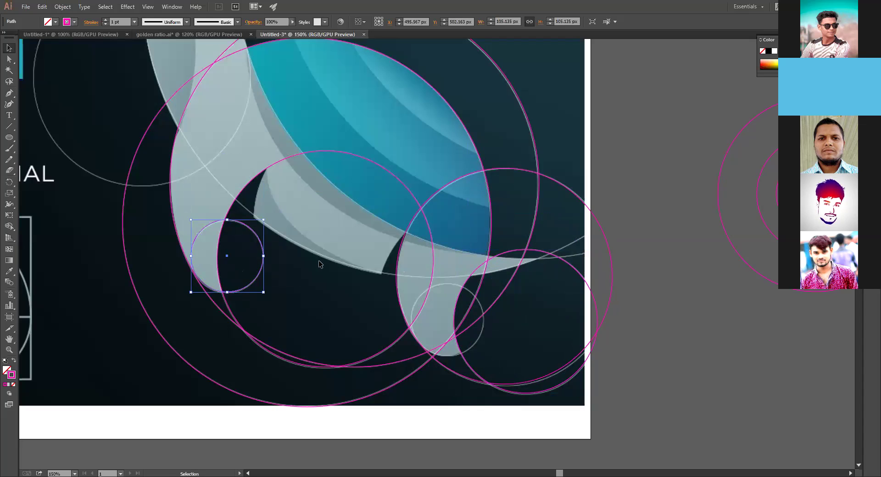
key("Down")
Duplicate the 105 px circle and nudge the copy onto the reference circle at the rear flipper's tip
key("shift+Right")
key("shift+Right")
key("shift+Right")
key("shift+Right")
key("shift+Right")
key("shift+Right")
key("shift+Right")
key("shift+Right")
key("shift+Right")
key("shift+Right")
key("shift+Right")
key("shift+Right")
key("shift+Right")
key("shift+Right")
key("shift+Right")
key("shift+Right")
key("shift+Right")
key("shift+Right")
key("shift+Right")
key("shift+Right")
key("shift+Right")
key("shift+Down")
key("shift+Down")
key("shift+Down")
key("shift+Down")
key("shift+Down")
key("shift+Down")
key("shift+Down")
key("shift+Down")
key("shift+Down")
key("shift+Down")
key("shift+Left")
key("shift+Left")
key("shift+Left")
key("shift+Left")
key("Up")
key("Up")
key("Up")
key("Up")
key("Up")
key("Up")
key("Right")
key("Right")
key("Right")
key("Right")
key("Right")
key("Right")
key("Right")
key("Right")
key("Right")
key("Right")
key("Right")
key("Right")
key("Right")
key("Right")
key("Right")
key("Up")
key("Up")
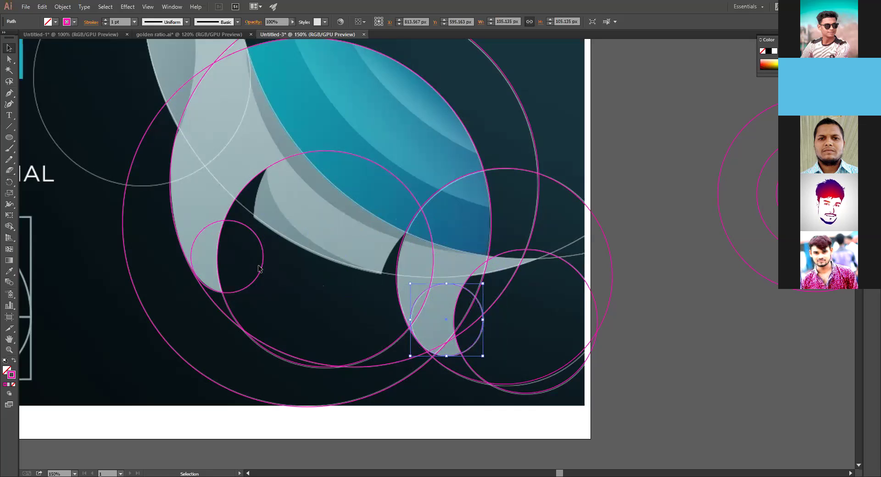
key("Right")
Copy the 314 px front flipper circle in place and move the copy up and left over the turtle's upper flipper
key("space")
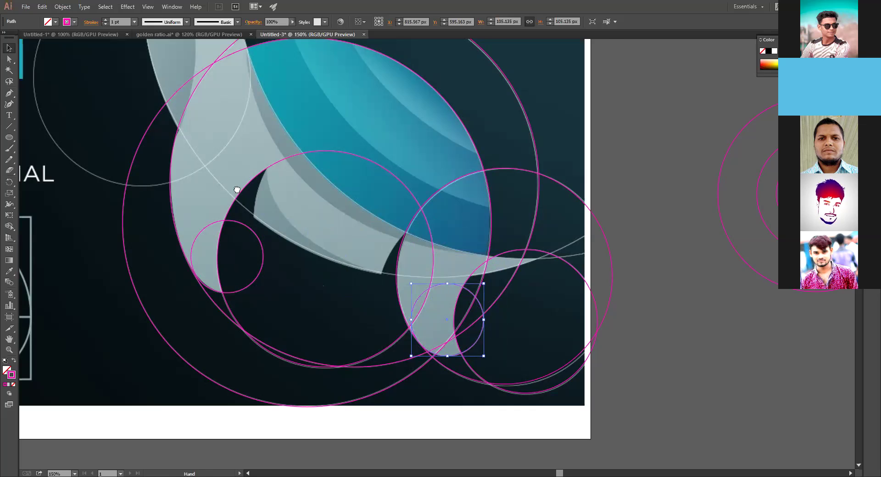
left_click_drag(302, 181, 338, 257)
left_click(351, 226)
key("a")
key("ctrl+c")
key("ctrl+f")
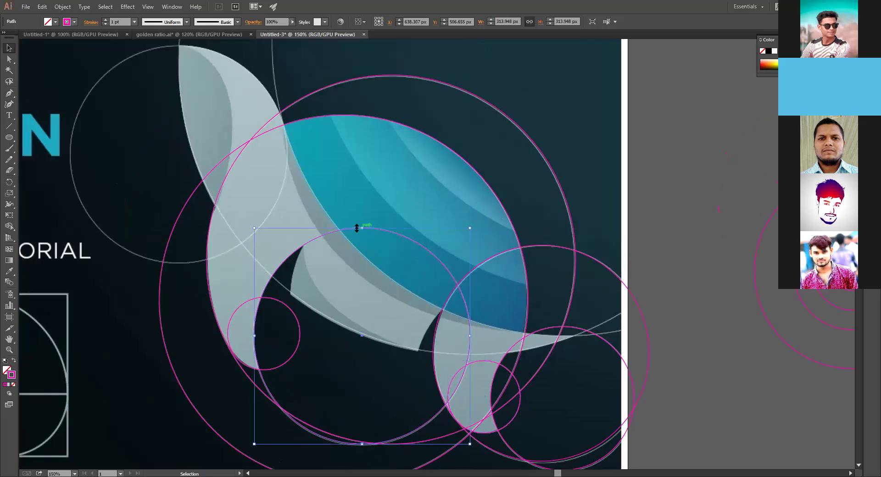
key("shift+Up")
key("shift+Up")
key("shift+Up")
key("shift+Up")
key("shift+Up")
key("shift+Up")
key("shift+Up")
key("shift+Up")
key("shift+Up")
key("shift+Up")
key("shift+Up")
key("shift+Up")
key("shift+Up")
key("shift+Up")
key("shift+Up")
key("shift+Up")
key("shift+Up")
key("shift+Up")
key("shift+Up")
key("shift+Up")
key("shift+Up")
key("shift+Up")
key("shift+Up")
key("shift+Up")
key("shift+Up")
key("shift+Up")
key("shift+Up")
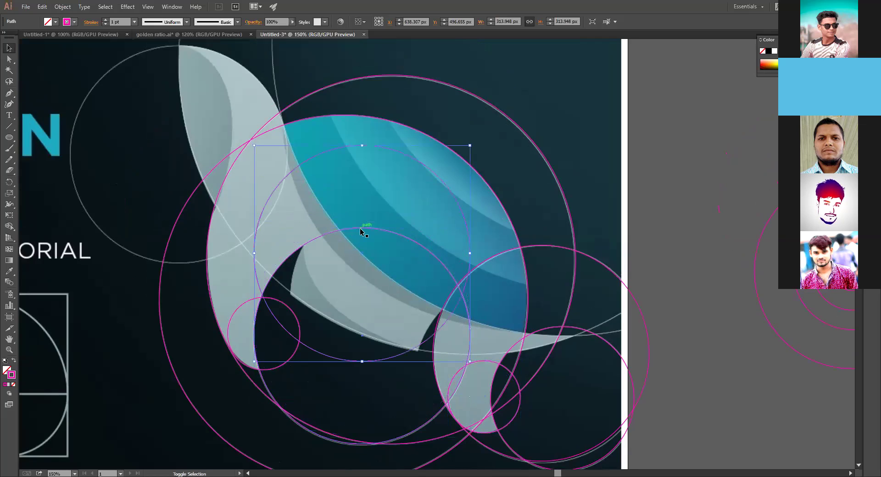
key("shift+Left")
key("shift+Left")
key("shift+Left")
key("shift+Left")
key("shift+Left")
key("shift+Left")
key("shift+Left")
key("shift+Left")
key("shift+Left")
key("shift+Left")
key("shift+Left")
key("shift+Left")
key("shift+Left")
key("shift+Left")
key("shift+Left")
key("shift+Left")
key("shift+Left")
key("shift+Left")
key("shift+Left")
key("shift+Left")
key("shift+Left")
key("shift+Left")
key("shift+Left")
key("shift+Left")
key("shift+Left")
key("shift+Left")
key("shift+Left")
key("shift+Left")
key("shift+Left")
key("shift+Left")
key("shift+Left")
key("shift+Left")
key("shift+Left")
key("shift+Left")
key("shift+Left")
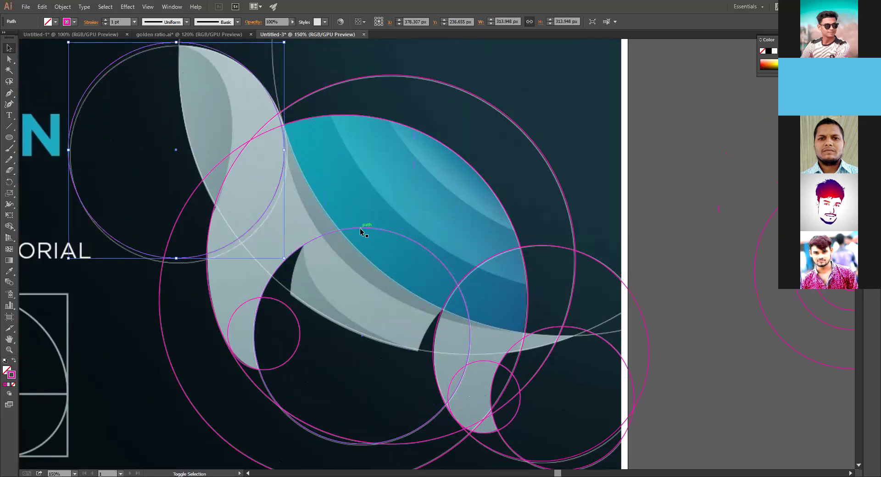
Nudge the copied 314 px circle right and down until it lines up with the upper flipper's reference circle
key("Down")
key("Down")
key("Down")
key("Down")
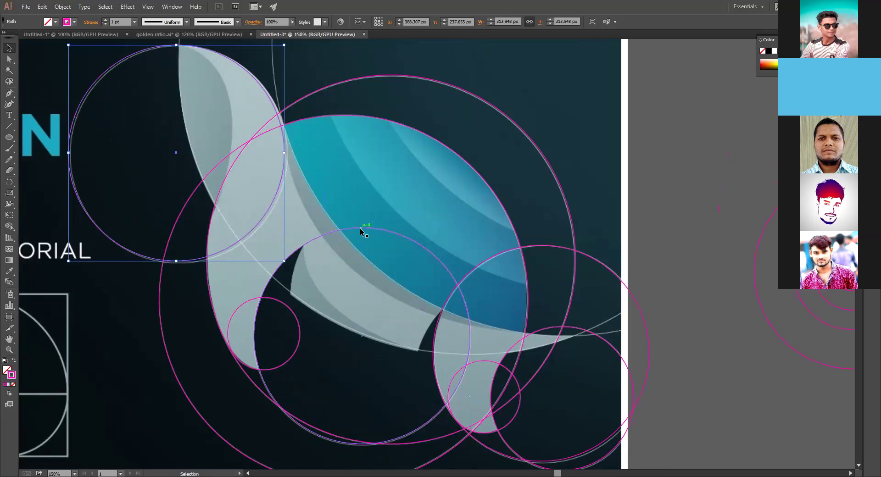
key("Right")
key("Right")
key("Right")
key("Down")
key("Down")
key("Down")
key("Down")
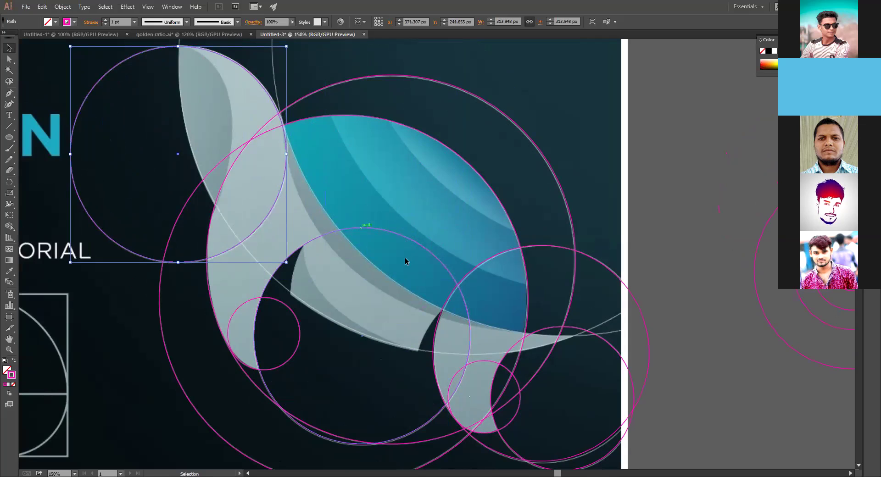
key("Right")
key("Down")
key("Down")
key("Up")
Copy the 536 px circle around the turtle's body in place and move the copy up and right above the shell
key("space")
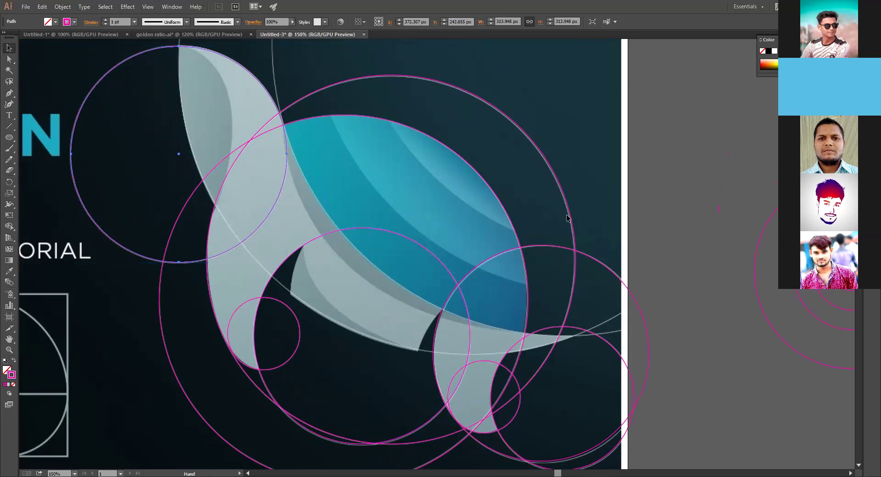
left_click_drag(568, 219, 526, 271)
key("ctrl+minus")
left_click(465, 206, "ctrl")
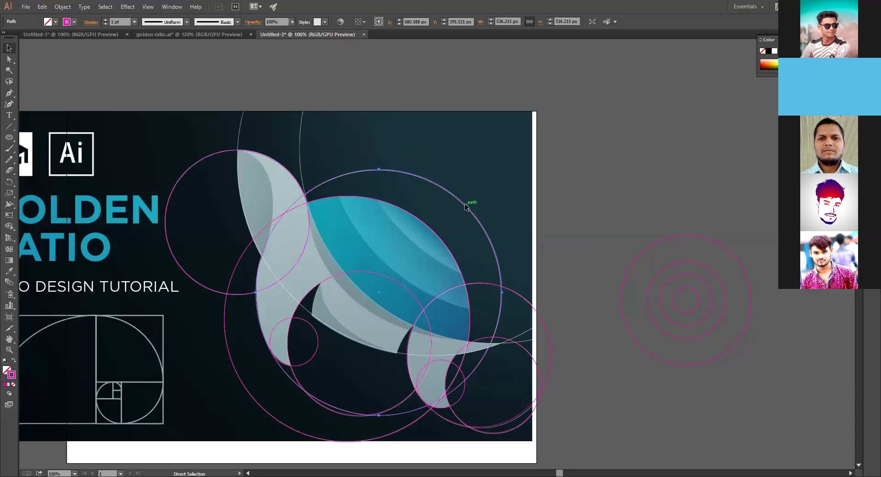
key("ctrl+d")
key("shift+Right")
key("shift+Right")
key("shift+Right")
key("shift+Right")
key("shift+Right")
key("shift+Right")
key("shift+Right")
key("shift+Right")
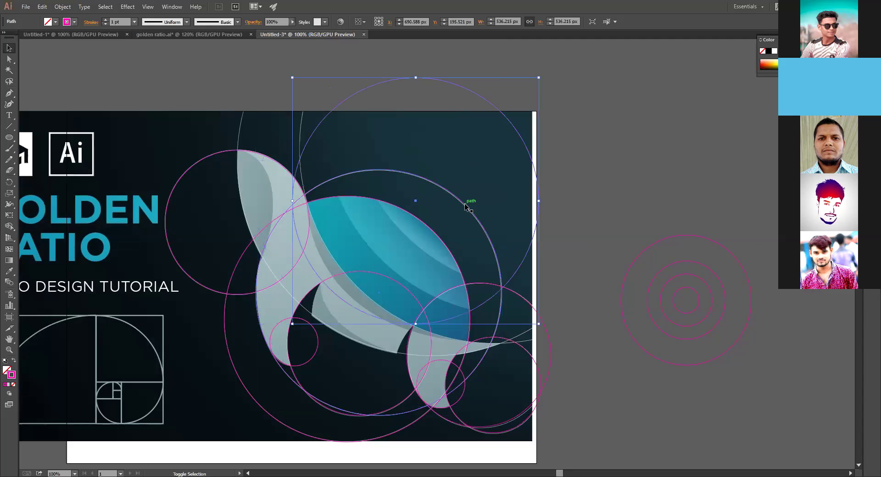
key("shift+Right")
key("shift+Right")
key("shift+Right")
key("shift+Right")
key("shift+Up")
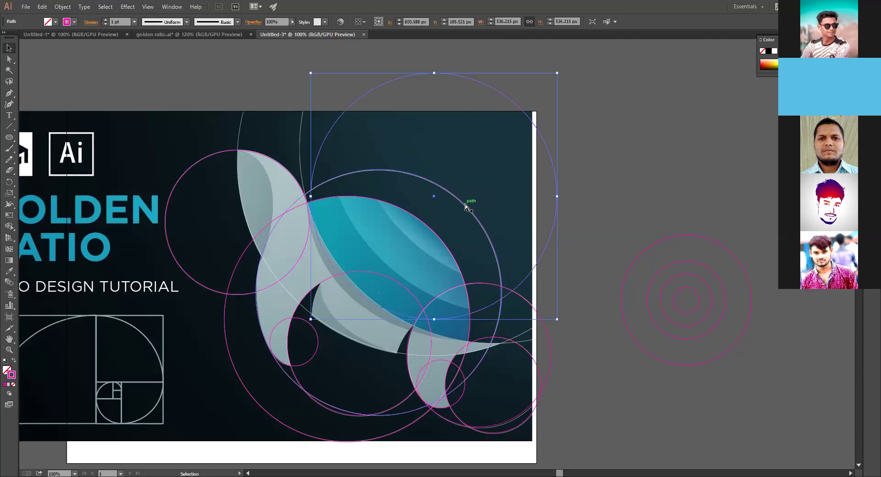
Enlarge the copied circle to about 773 px and nudge it left and down towards the reference arc along the shell's lower edge
key("ctrl+minus")
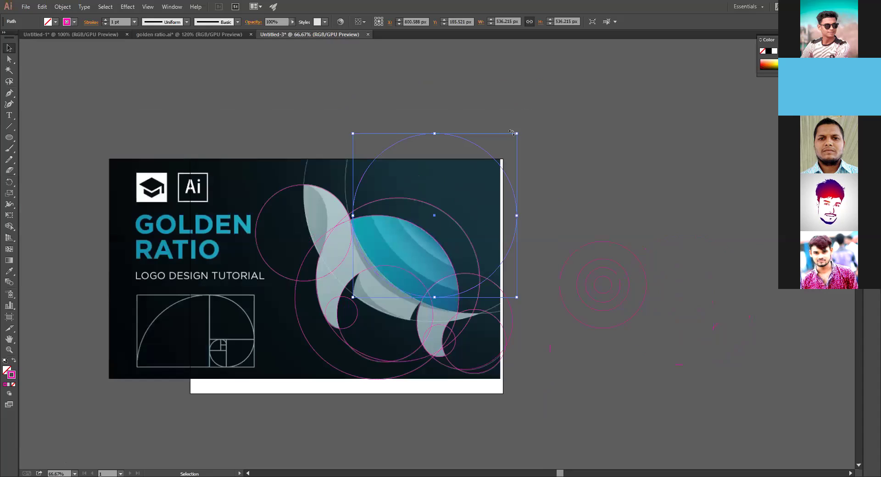
left_click_drag(516, 134, 686, 60)
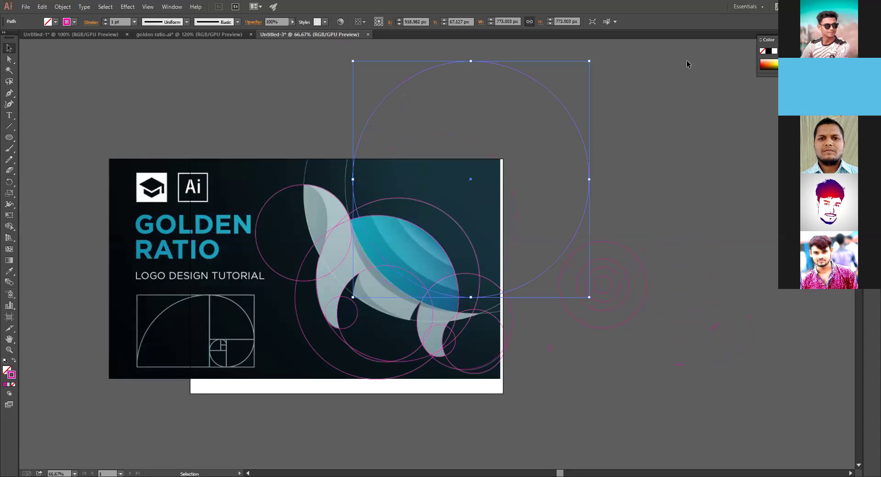
key("Left")
key("Left")
key("Left")
key("Down")
key("Down")
key("Down")
key("Down")
key("Down")
key("Down")
key("Left")
key("Left")
key("Left")
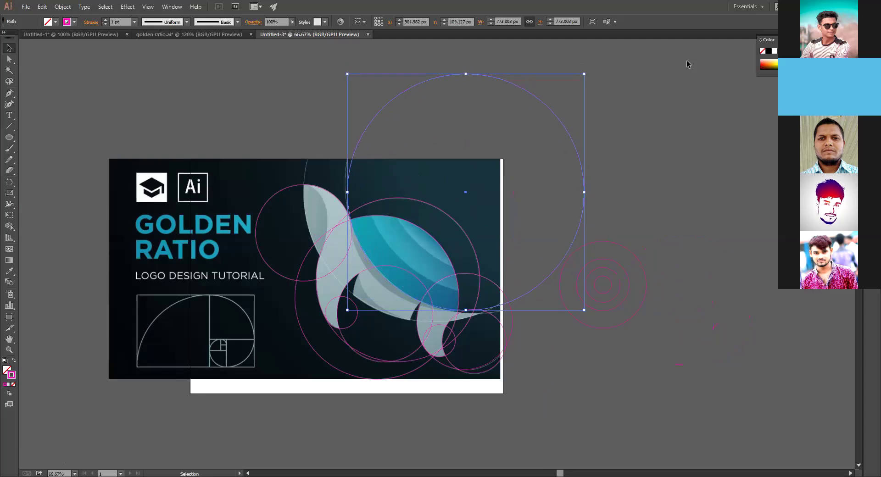
Enlarge the circle above the turtle's shell to about 875 px
key("ctrl+minus")
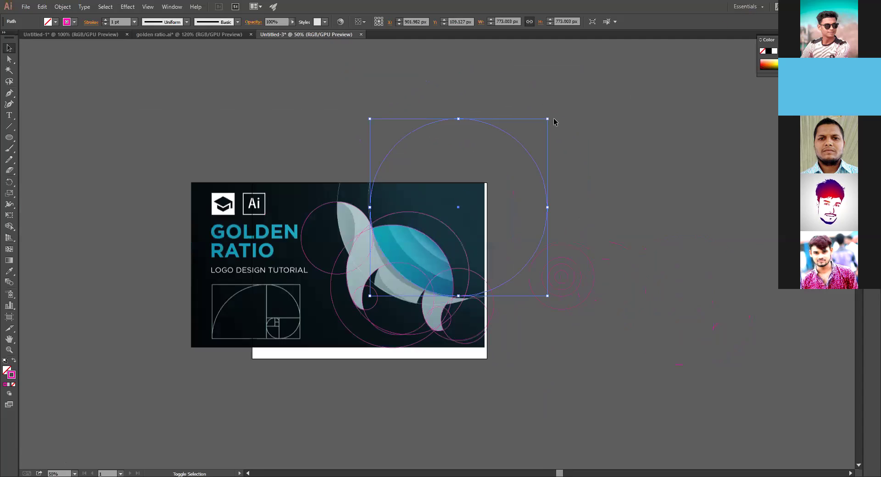
left_click_drag(548, 118, 577, 95)
key("ctrl+plus")
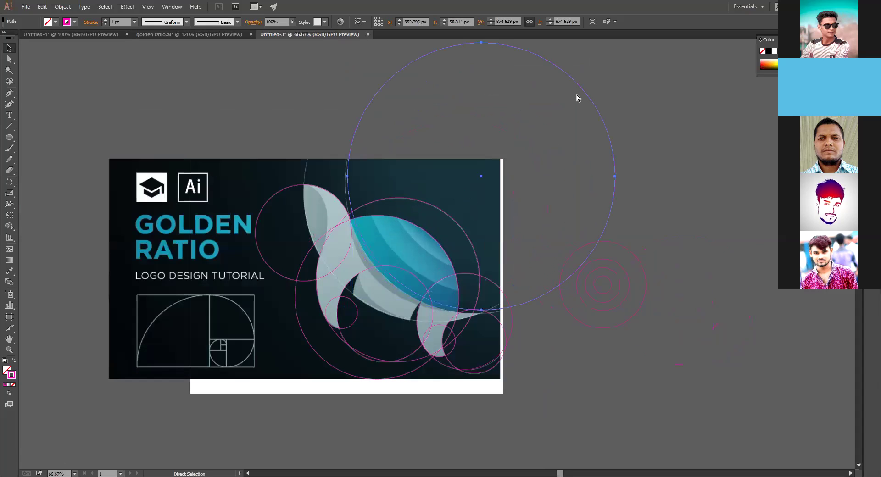
key("ctrl+plus")
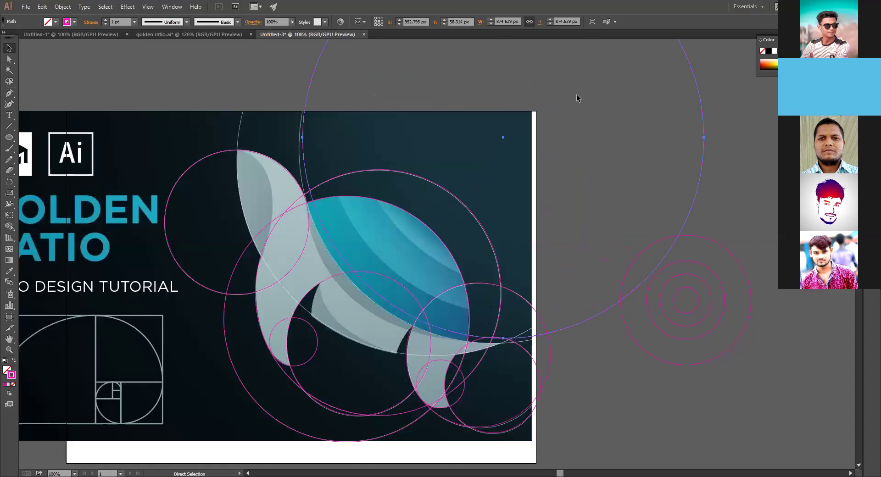
key("ctrl+plus")
Nudge the 875 px circle left and down until it follows the reference arc along the shell's lower edge
key("Left")
key("Down")
key("Down")
key("Down")
key("Down")
key("Down")
key("Down")
key("Down")
key("Down")
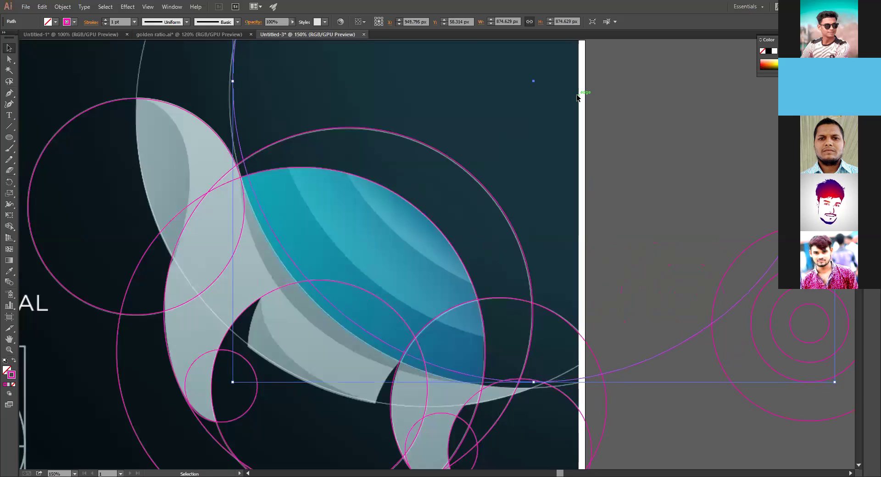
key("Down")
key("Down")
key("Down")
key("Down")
key("Down")
key("Down")
key("Down")
key("Down")
key("Left")
key("Left")
key("Left")
key("Left")
key("Left")
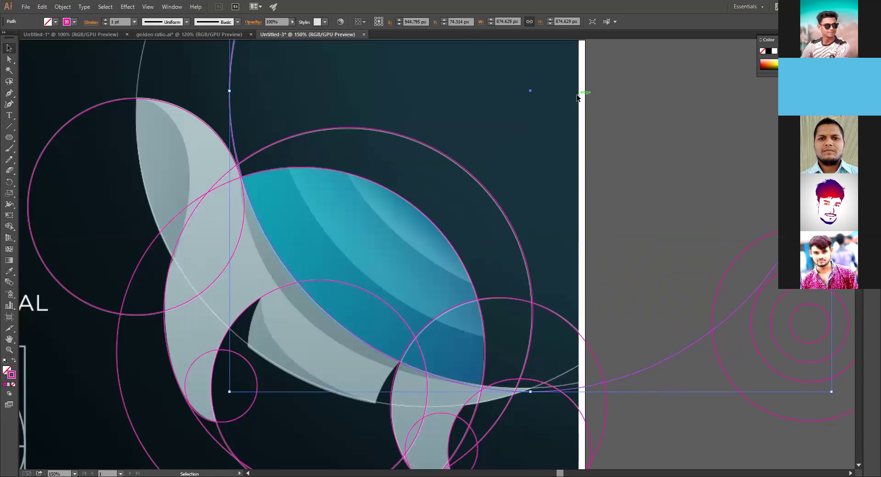
key("Up")
key("Up")
key("Up")
key("Up")
key("Left")
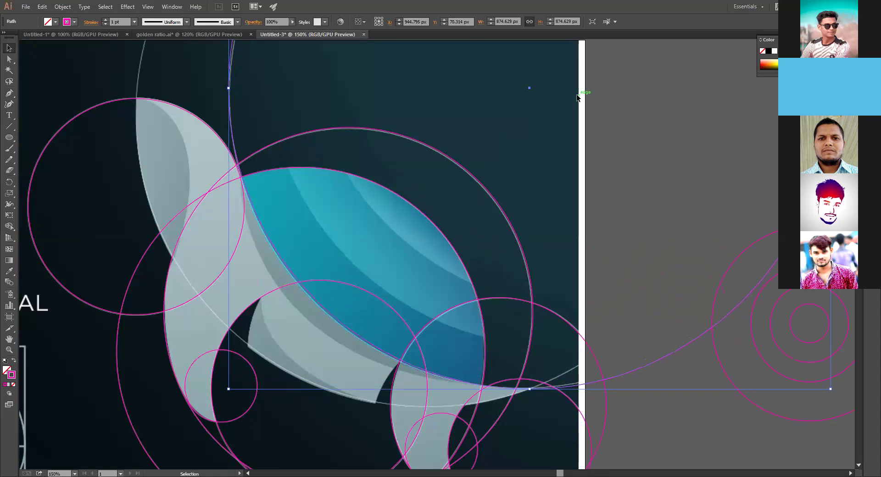
key("Left")
key("Left")
key("Left")
key("Up")
key("Down")
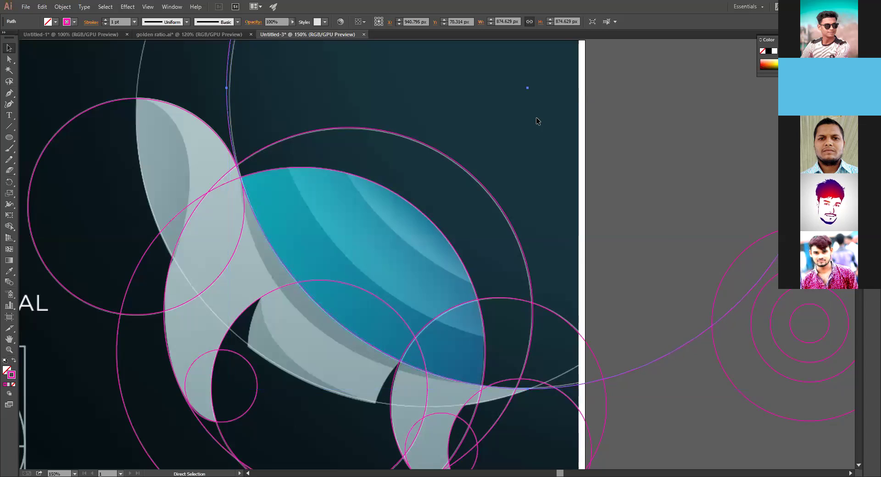
Shrink the large circle above the shell to about 851 px for a closer match with the reference arc
key("ctrl+1")
key("v")
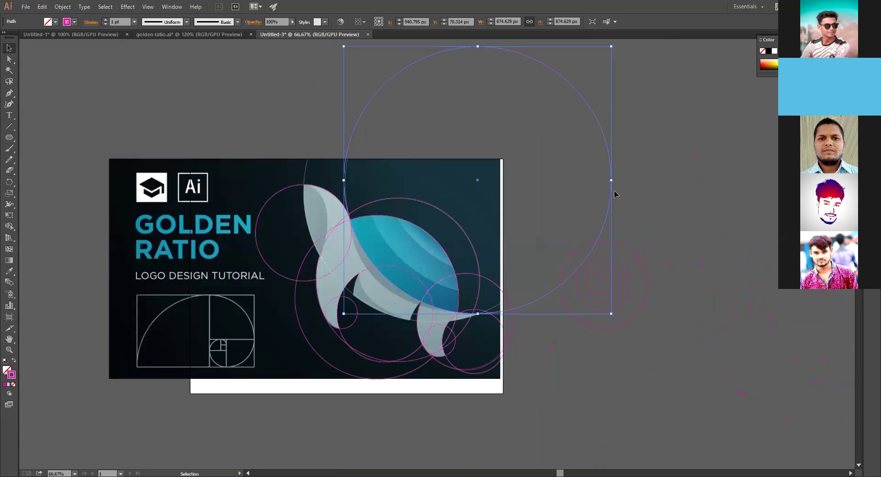
key("ctrl+minus")
left_click_drag(610, 47, 606, 54)
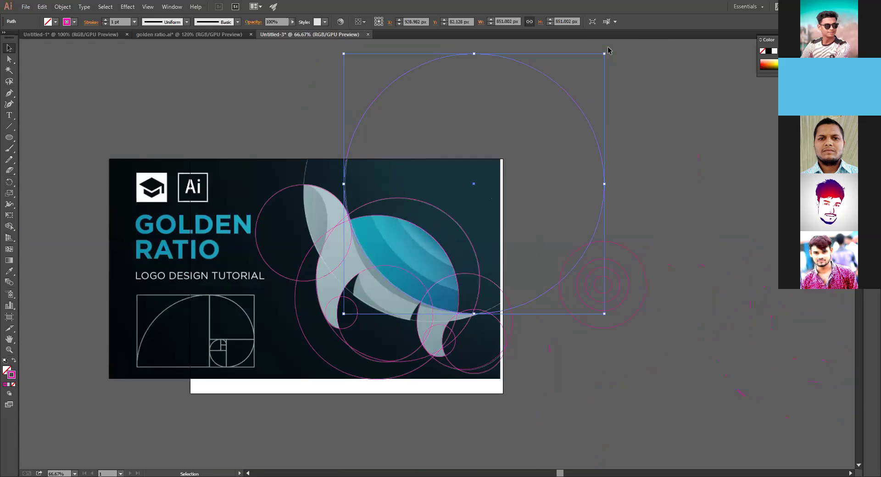
key("a")
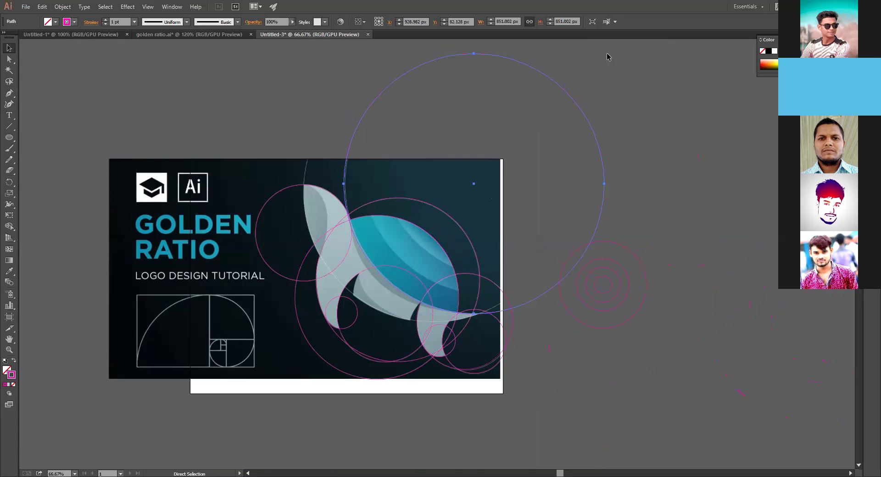
key("v")
key("ctrl+plus")
key("ctrl+plus")
Fine-tune the 851 px circle's position with small nudges so it follows the shell's lower edge
key("Up")
key("Up")
key("Up")
key("Up")
key("Up")
key("Up")
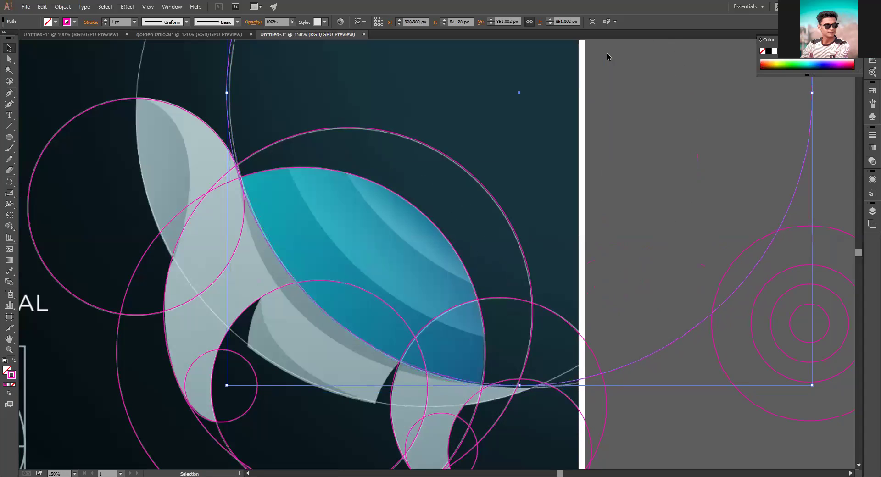
key("Right")
key("Right")
key("Down")
key("Down")
key("Down")
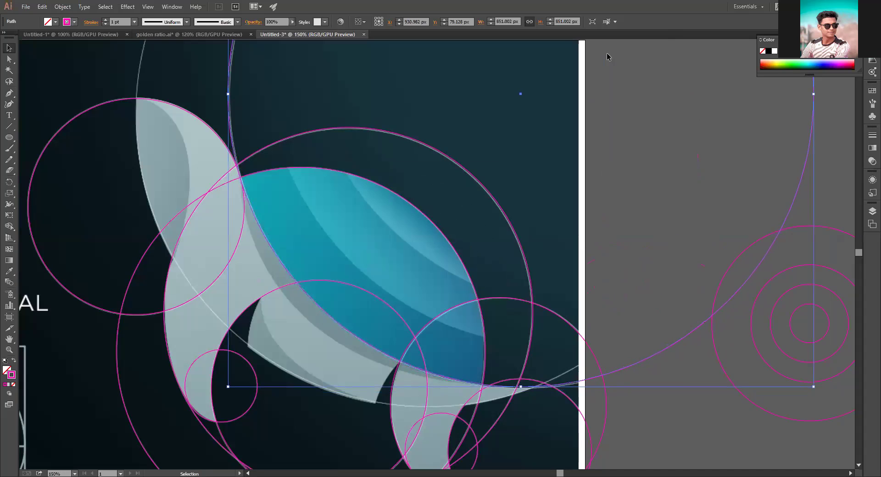
Copy the 851 px circle in place and move the copy left and down towards the arc from upper flipper to tail
left_click_drag(540, 87, 528, 246)
left_click_drag(542, 169, 542, 161)
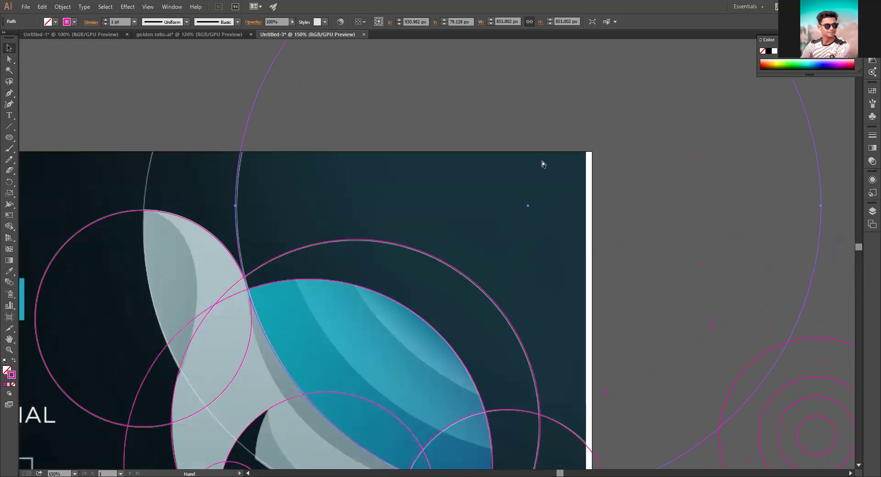
scroll(542, 163, "down", 2)
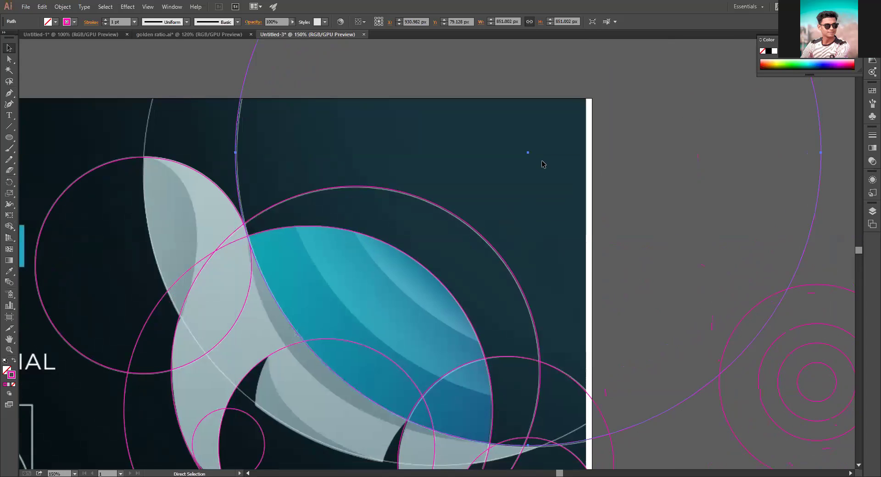
key("ctrl+minus")
key("shift+Down")
key("shift+Down")
key("shift+Down")
key("shift+Left")
key("shift+Left")
key("shift+Left")
key("shift+Left")
key("shift+Left")
key("shift+Left")
key("shift+Left")
key("shift+Left")
key("shift+Left")
key("shift+Down")
key("shift+Left")
key("shift+Left")
key("shift+Left")
key("shift+Left")
Nudge the copied 851 px circle up and left until it lines up with the turtle's outer body arc, and deselect it
key("Up")
key("Up")
key("Up")
key("Up")
key("Up")
key("Up")
key("Up")
key("Left")
key("Up")
key("Left")
key("Left")
key("Up")
key("Up")
key("Up")
key("Up")
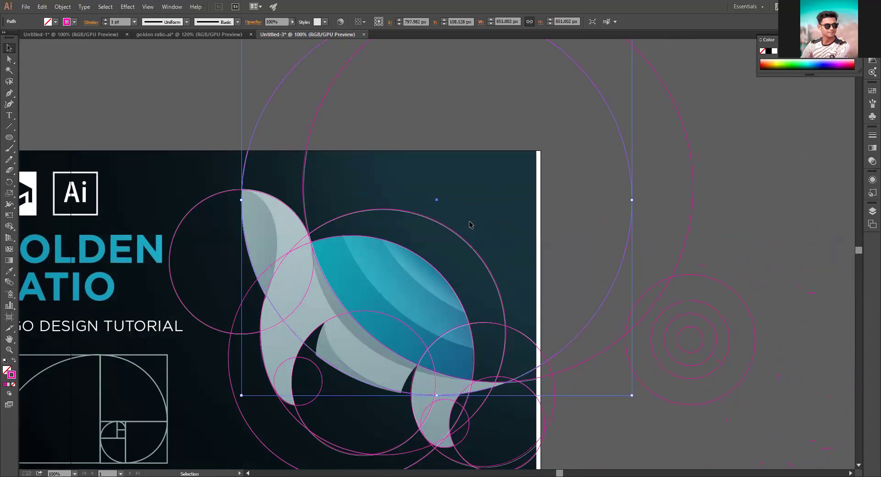
key("Down")
key("Left")
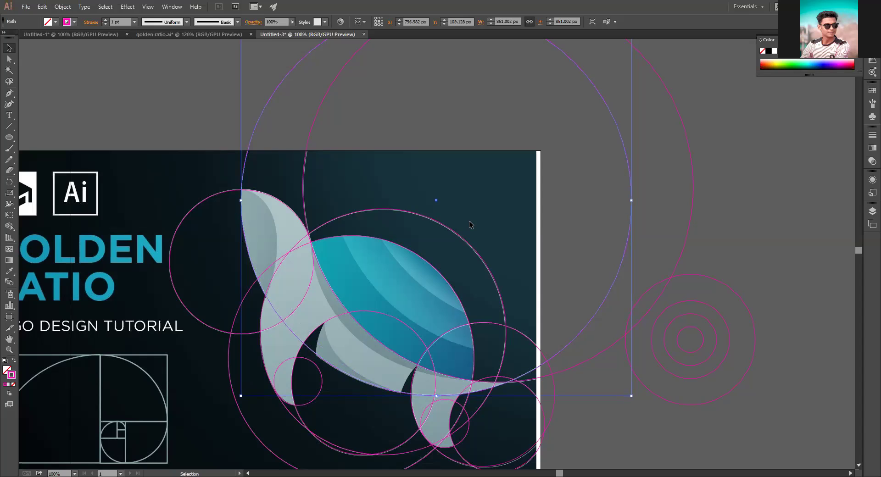
left_click(113, 84)
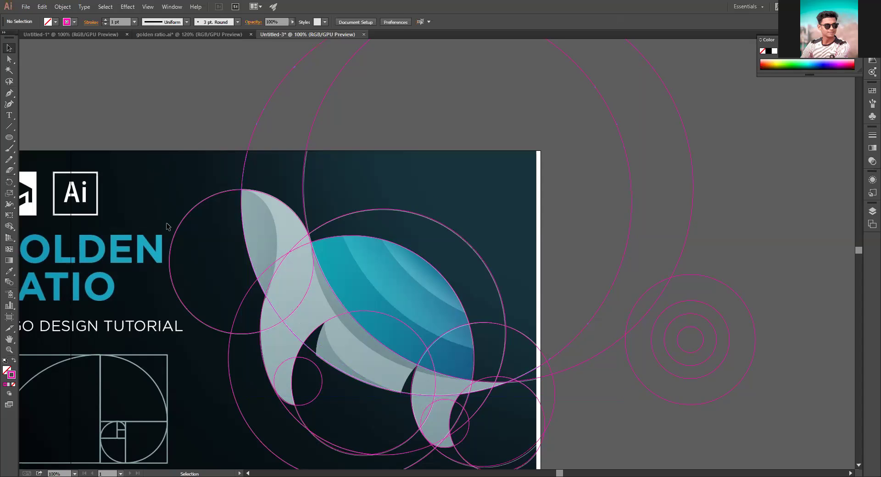
Try to fit a copy of the 105 px circle at the front flipper's tip to the belly's front edge
scroll(166, 224, "down", 2)
left_click(11, 375)
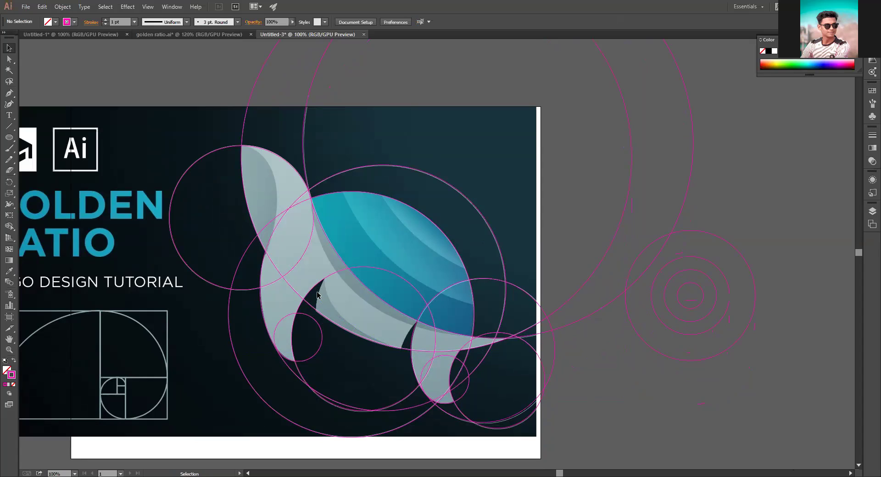
scroll(317, 291, "down", 1)
scroll(316, 291, "up", 2)
key("a")
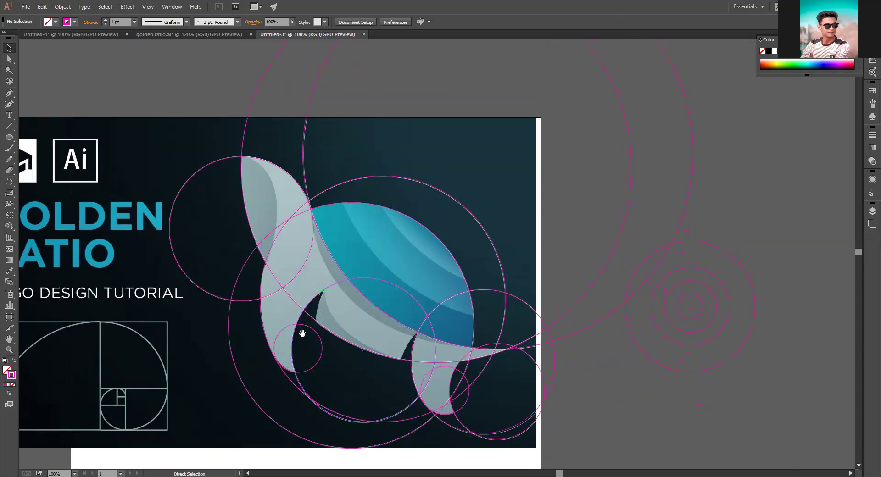
key("ctrl+equal")
key("v")
scroll(389, 327, "down", 3)
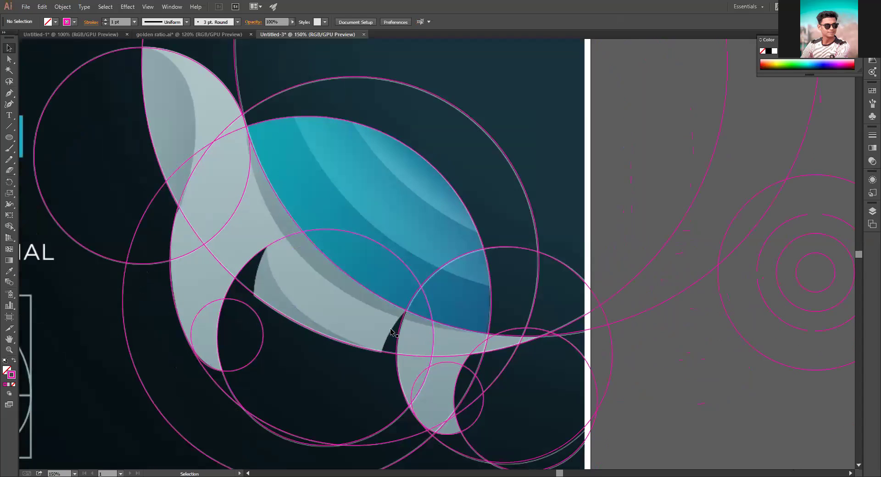
left_click(253, 364)
key("a")
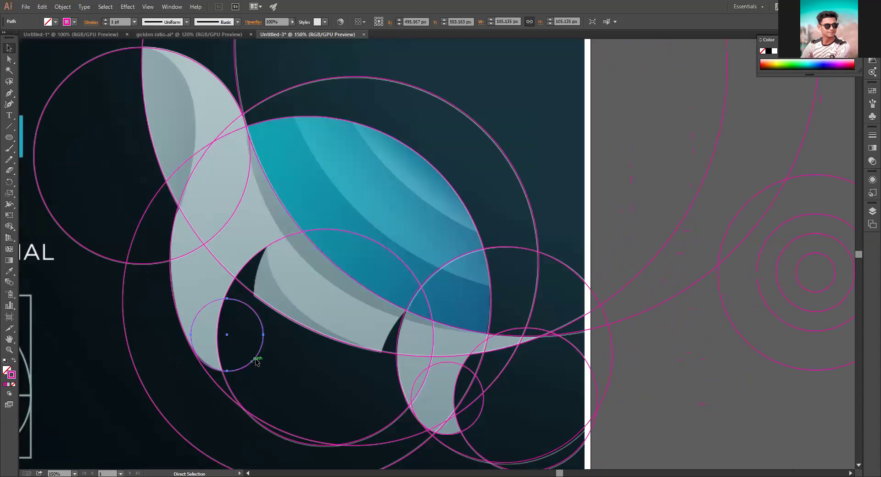
left_click_drag(256, 362, 310, 320)
key("shift+Up")
key("shift+Up")
key("shift+Up")
key("shift+Up")
key("shift+Up")
key("a")
key("shift+Down")
key("shift+Down")
key("shift+Down")
key("shift+Down")
key("shift+Down")
key("shift+Left")
key("shift+Left")
key("shift+Left")
key("shift+Left")
key("shift+Left")
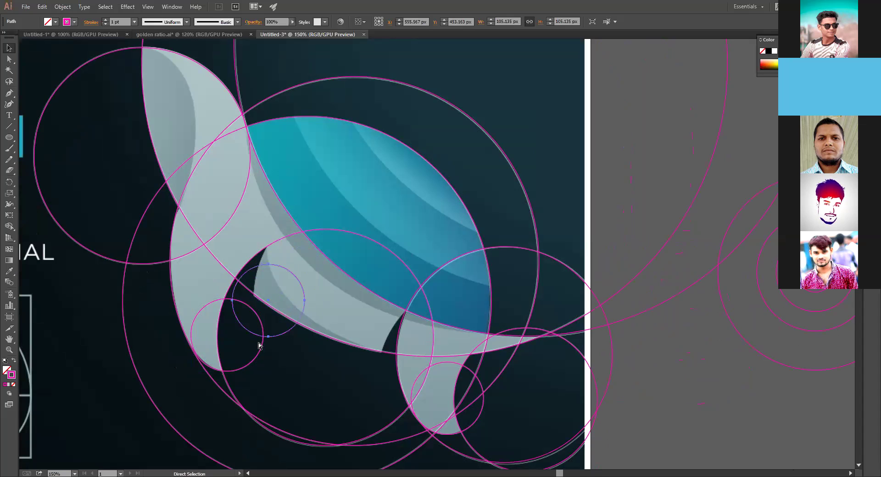
key("shift+Left")
key("shift+Left")
key("shift+Left")
key("shift+Down")
key("shift+Down")
key("shift+Down")
key("shift+Down")
key("shift+Down")
key("v")
left_click(285, 353)
Copy the 314 px circle along the front flipper's inner curve in place and move the copy up and right
left_click(265, 247)
key("a")
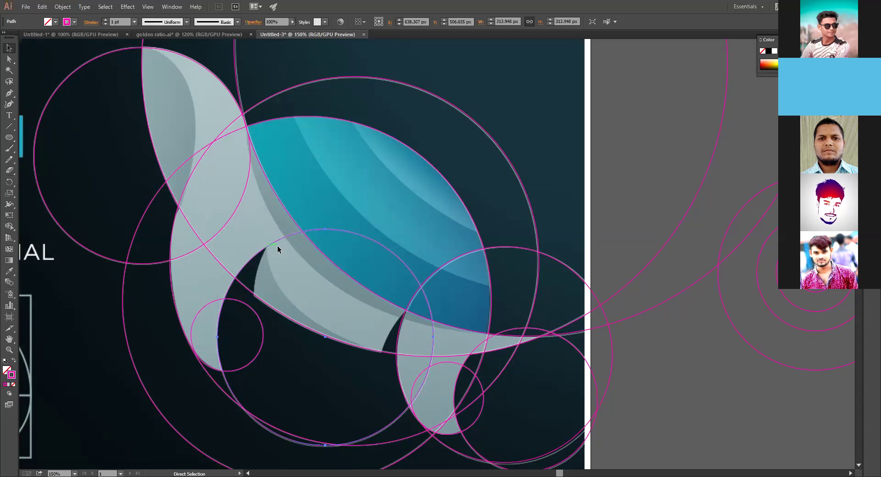
key("ctrl+f")
key("shift+Up")
key("shift+Up")
key("shift+Up")
key("shift+Up")
key("shift+Up")
key("shift+Right")
key("shift+Right")
key("shift+Right")
key("shift+Right")
key("shift+Right")
Nudge the copied 314 px circle up and right until it lines up with the belly's front edge
key("Up")
key("Up")
key("Up")
key("Right")
key("Up")
key("Up")
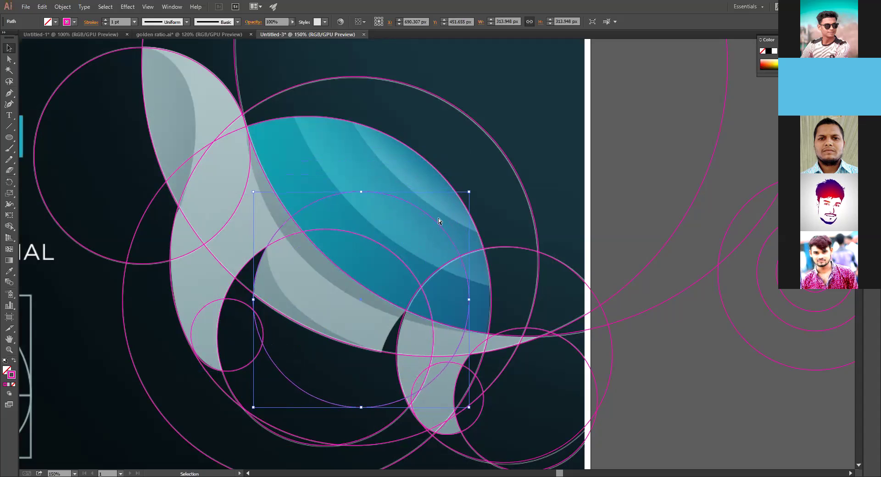
Copy the belly's 314 px circle in place and move the copy right and down towards the gap before the rear flipper
key("shift")
key("shift+Right")
key("shift+Right")
key("shift+Right")
key("shift+Right")
key("shift+Right")
key("shift+Right")
key("shift+Right")
key("shift+Right")
key("shift+Right")
key("shift+Right")
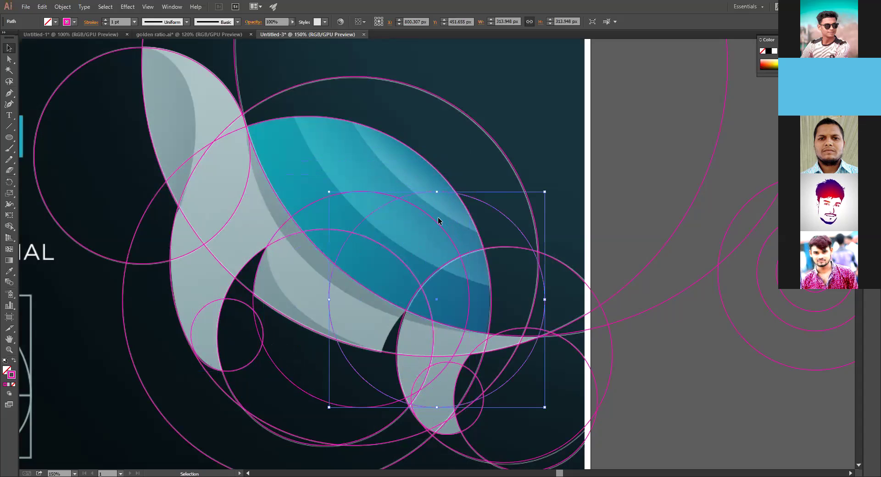
key("shift+Left")
key("shift+Left")
key("shift+Left")
key("shift+Left")
key("shift+Left")
key("shift+Left")
key("shift+Left")
key("shift+Left")
key("shift+Left")
key("shift+Left")
key("shift+Left")
key("shift+Left")
key("shift+Left")
key("shift+Left")
key("shift+Left")
key("shift+Left")
key("shift+Left")
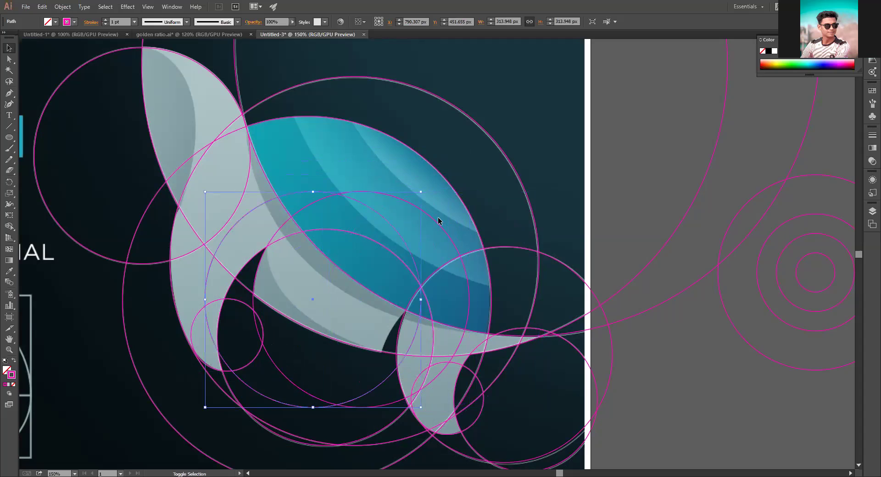
key("shift+Down")
key("shift+Down")
key("shift+Down")
key("shift+Down")
key("shift+Down")
key("shift+Down")
key("shift+Down")
key("shift+Down")
key("shift+Right")
key("shift+Right")
key("shift+Right")
key("shift+Right")
key("shift+Right")
key("shift+Right")
key("shift+Right")
key("shift+Right")
key("shift+Right")
key("shift+Right")
key("shift+Right")
key("shift+Right")
key("shift+Right")
key("shift+Right")
key("shift+Right")
key("shift+Right")
key("shift+Right")
key("shift+Right")
key("shift+Right")
key("shift+Right")
key("shift+Right")
key("shift+Right")
key("shift+Right")
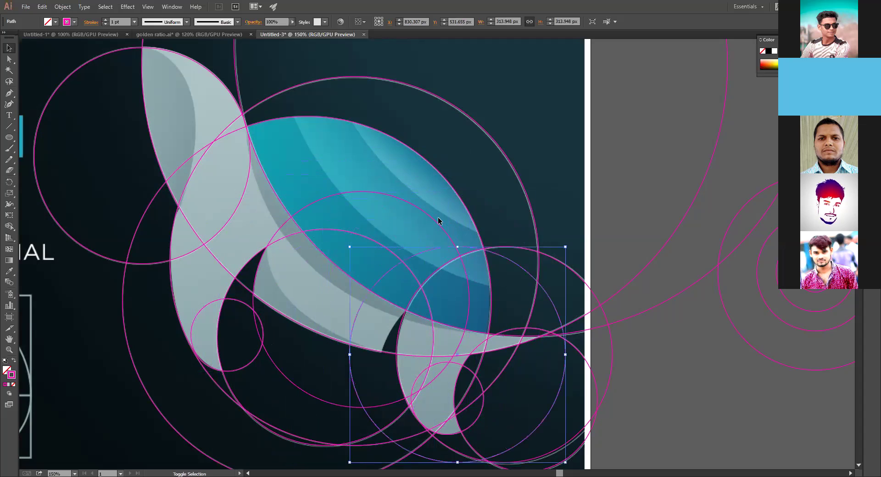
key("shift+Down")
key("shift+Down")
key("shift+Down")
key("shift+Down")
key("shift+Right")
key("shift+Right")
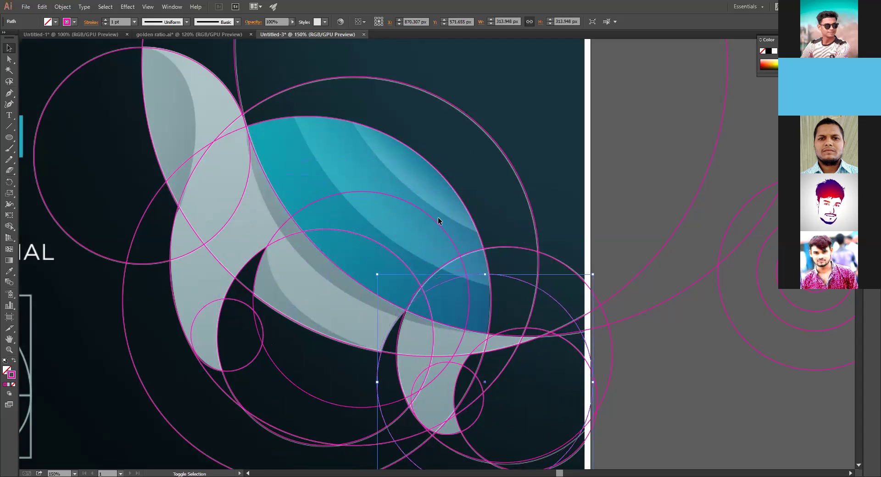
Nudge the new 314 px circle down and left until it follows the belly's rear edge, and deselect it
key("Down")
key("Down")
key("Left")
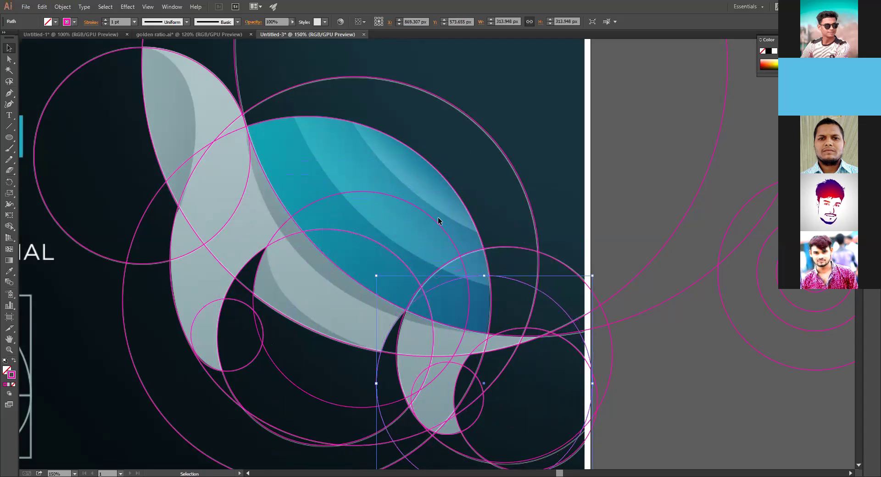
key("Down")
key("Left")
key("Left")
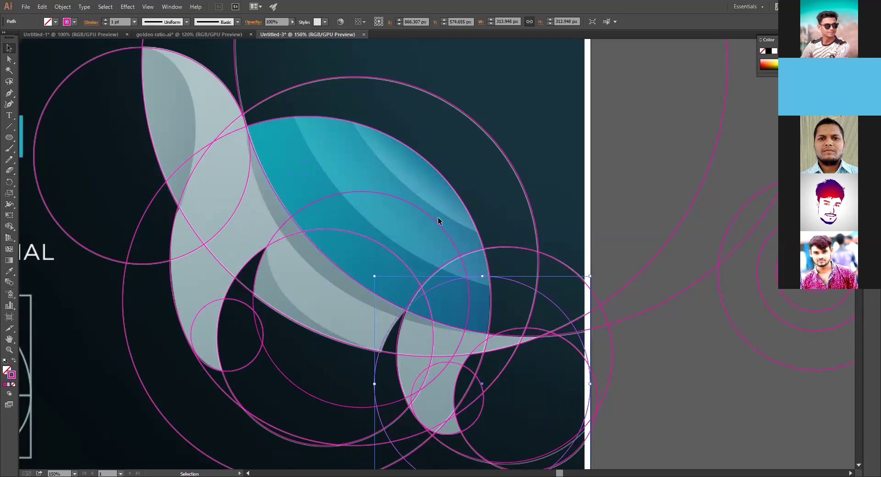
key("Right")
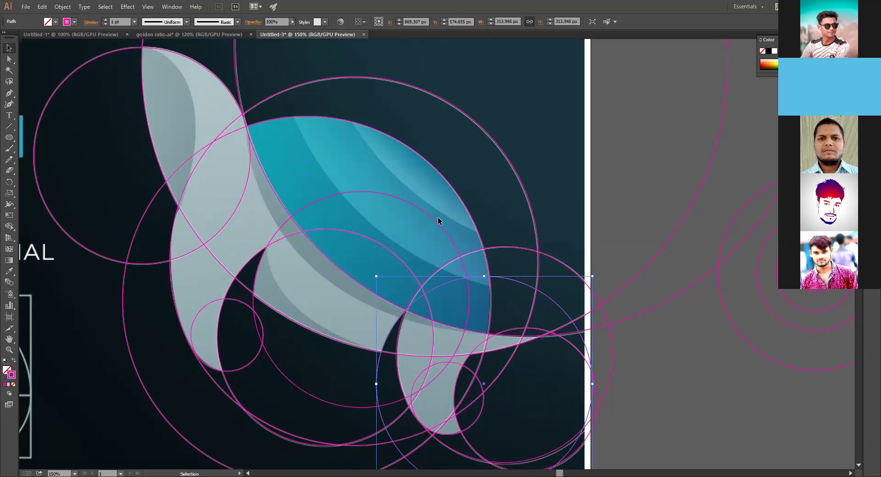
left_click(718, 373)
Move the set of spare concentric circles farther right, away from the reference image, and deselect it
key("space")
left_click_drag(114, 141, 133, 187)
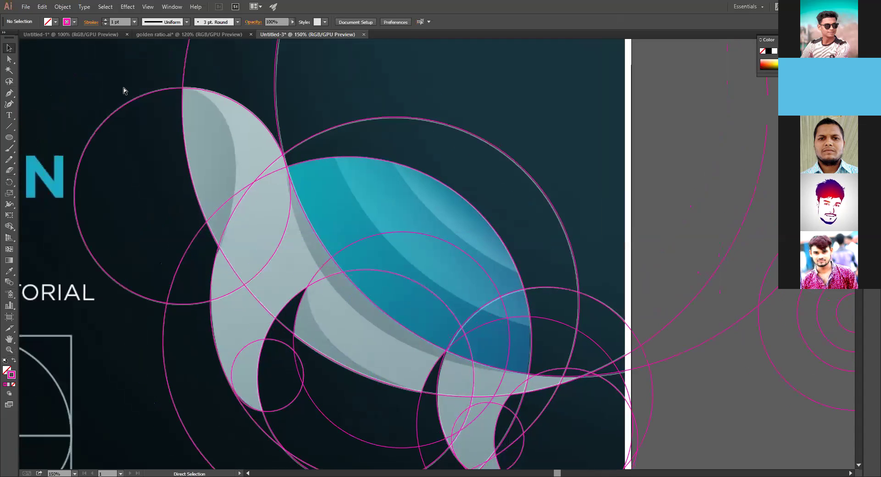
key("ctrl+minus")
left_click_drag(790, 378, 709, 262)
key("shift+Right")
key("shift+Right")
key("shift+Right")
key("shift+Right")
key("shift+Right")
key("shift+Right")
key("shift+Right")
key("shift+Right")
key("shift+Right")
key("shift+Right")
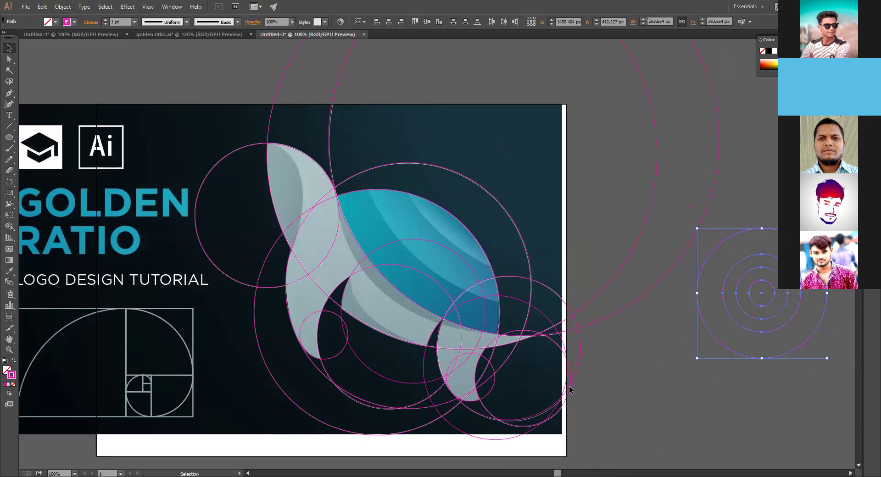
left_click(610, 376)
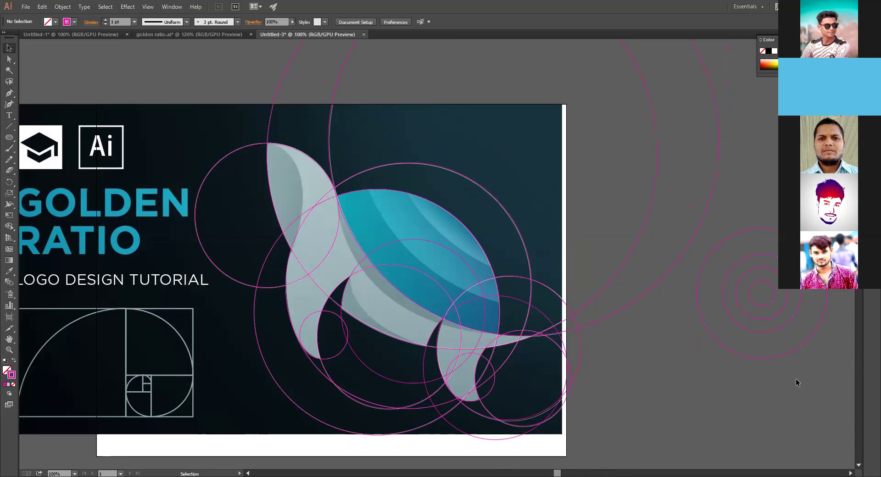
key("ctrl+minus")
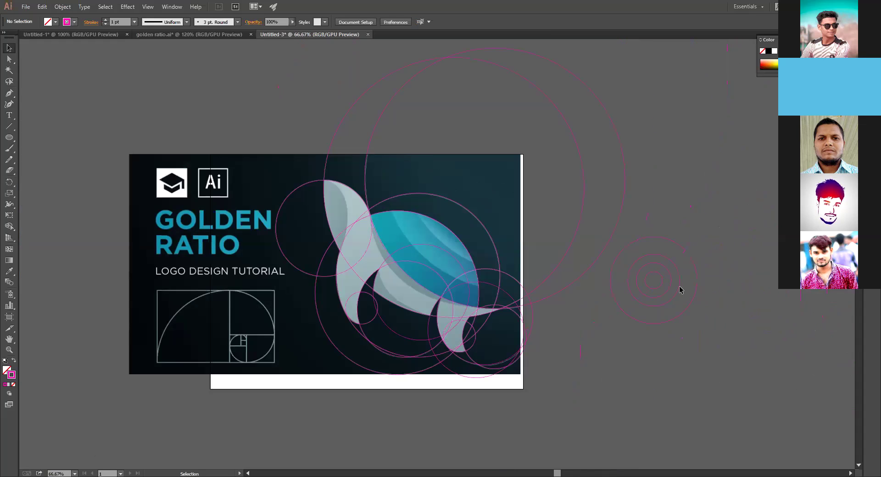
Shift the spare concentric circles further right, well clear of the large fitted circles, and deselect them
left_click(614, 243)
key("shift+Right")
key("shift+Right")
key("shift+Right")
key("shift+Right")
key("shift+Right")
key("shift+Right")
key("shift+Right")
key("shift+Right")
key("shift+Right")
key("shift+Right")
key("shift+Right")
key("shift+Right")
key("shift+Right")
key("shift+Right")
key("shift+Right")
key("shift+Right")
key("shift+Right")
key("shift+Right")
key("shift+Right")
key("shift+Right")
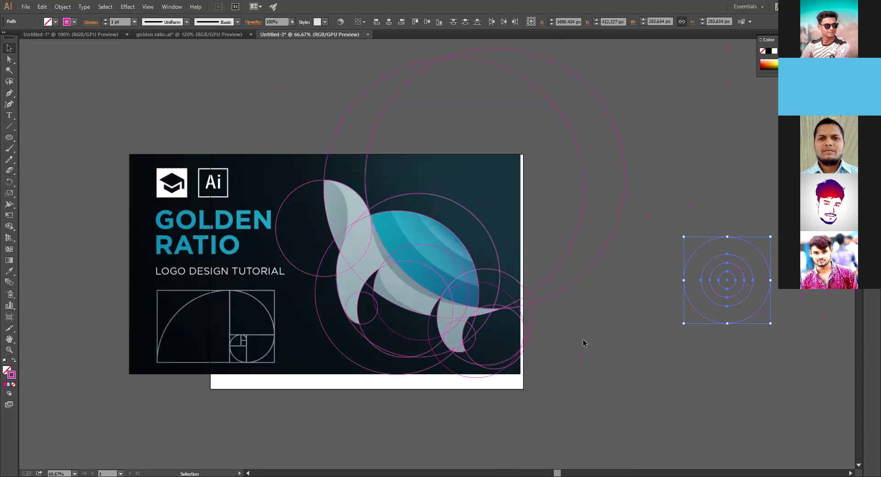
left_click(628, 375)
Select all the fitted circles over the turtle as the input for the Shape Builder tool
left_click_drag(542, 225, 273, 54)
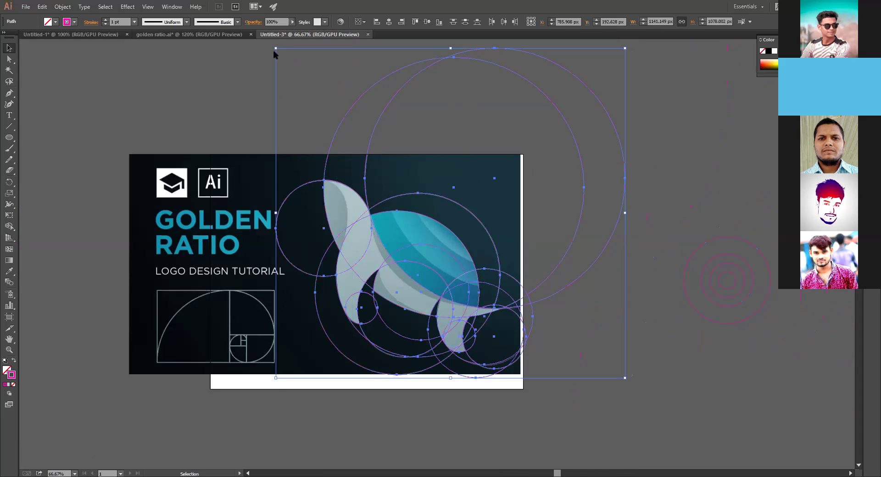
key("ctrl+plus")
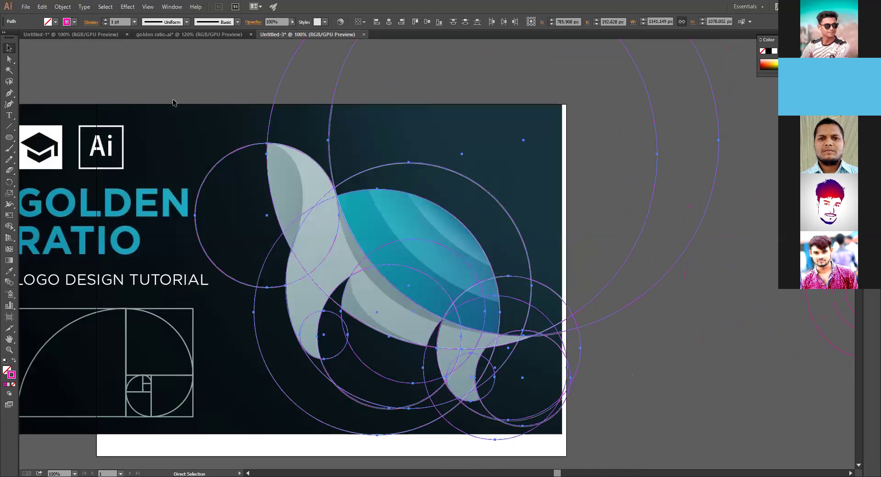
key("ctrl+plus")
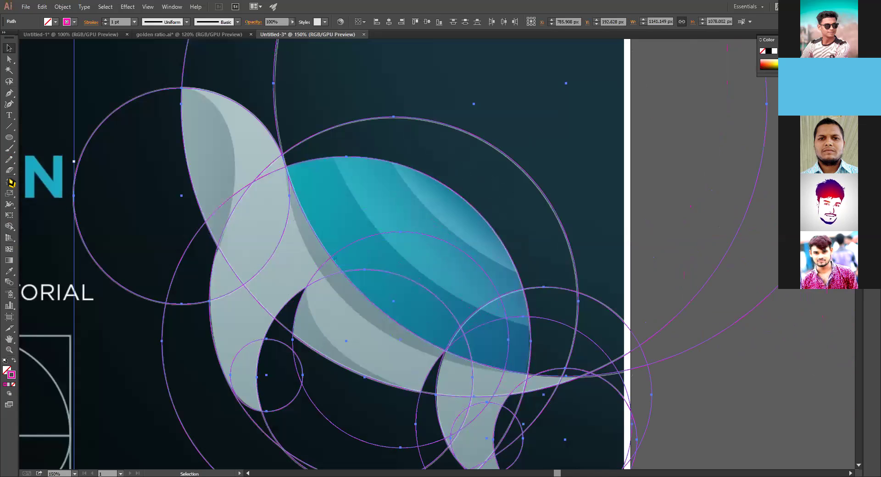
left_click(9, 226)
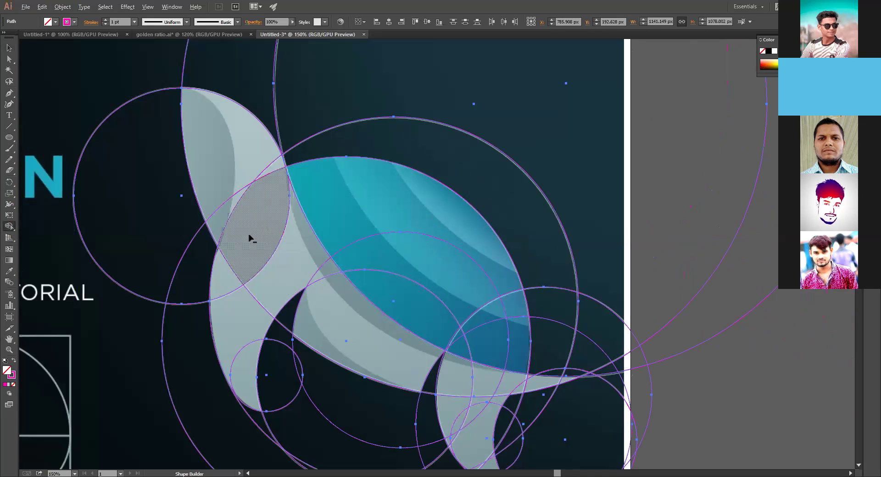
key("alt")
Merge the regions of the upper front flipper with Shape Builder and give it a magenta fill without a stroke
mouse_move(246, 248)
left_mouse_down()
mouse_move(252, 166)
mouse_move(268, 183)
mouse_move(266, 205)
left_mouse_up()
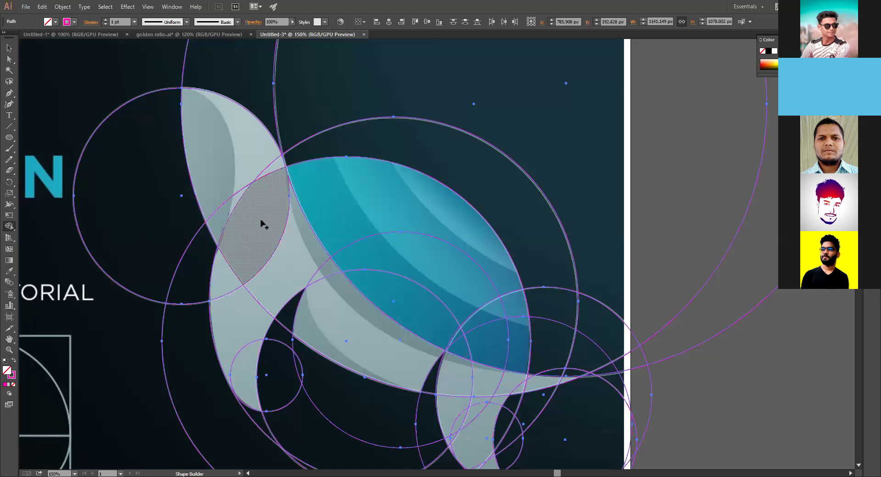
left_click(265, 199)
left_click_drag(270, 174, 268, 191)
mouse_move(246, 212)
left_mouse_down()
mouse_move(246, 149)
mouse_move(225, 174)
left_mouse_up()
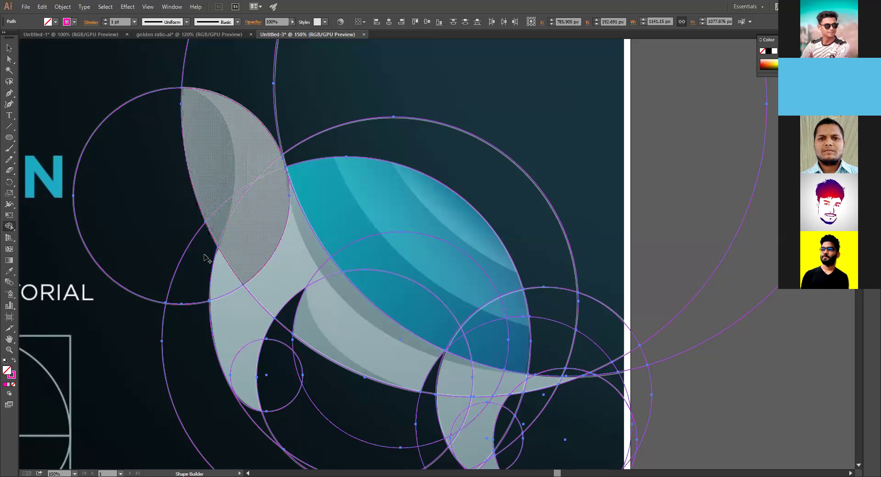
left_click(206, 258)
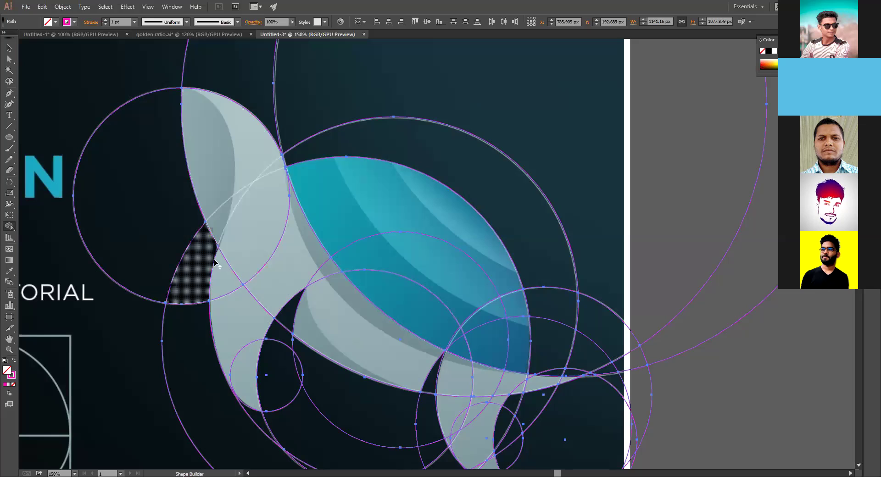
left_click(14, 359)
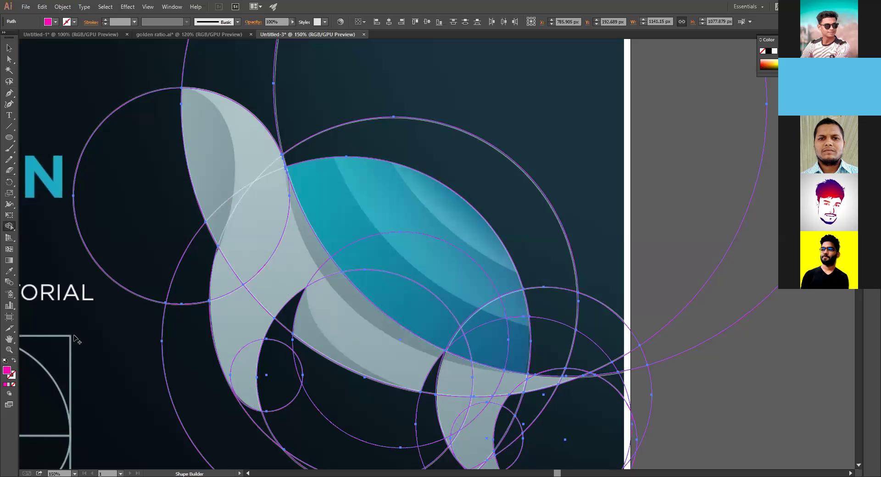
left_click_drag(250, 177, 229, 139)
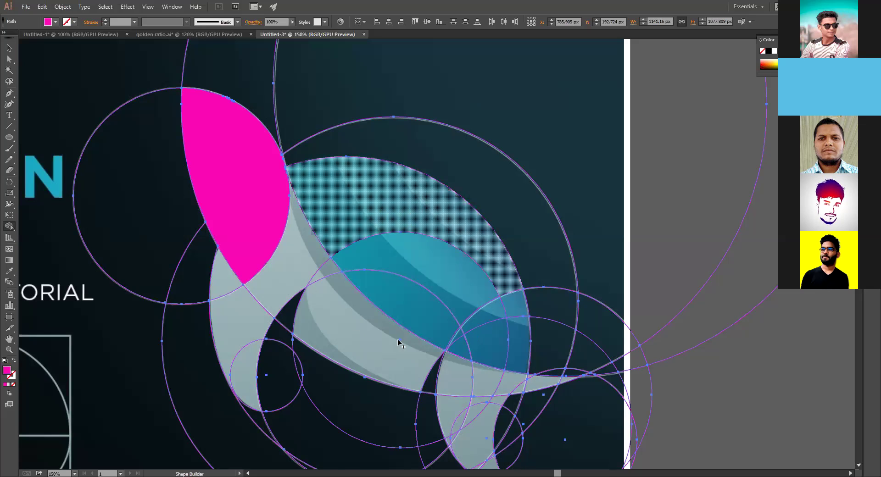
Merge all circle regions inside the turtle's shell into one magenta shape with Shape Builder
scroll(397, 342, "down", 1)
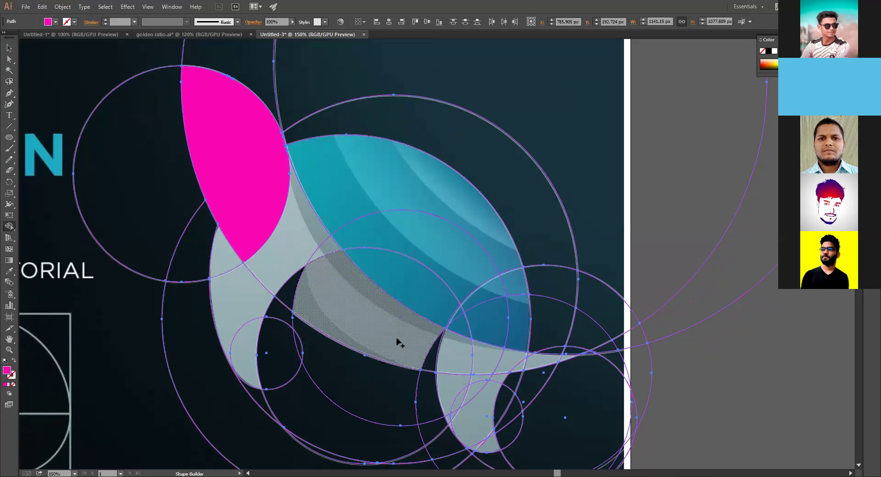
scroll(383, 228, "up", 2)
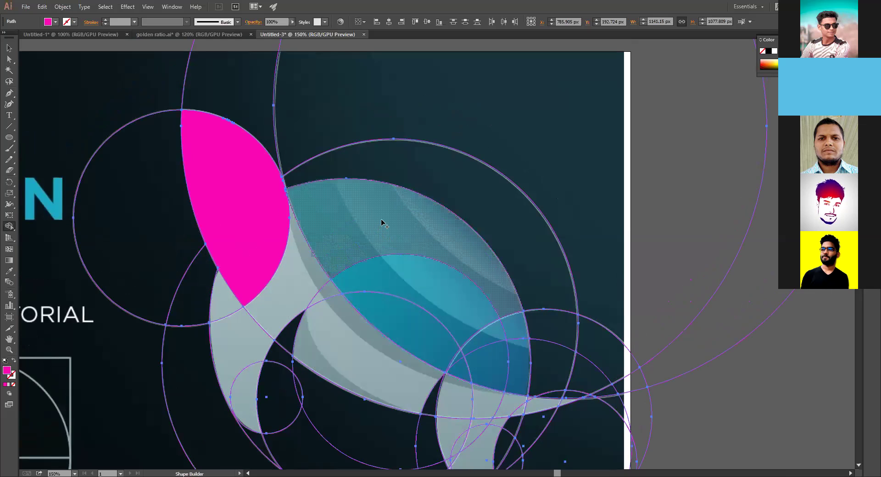
left_click_drag(383, 223, 478, 316)
scroll(478, 316, "down", 3)
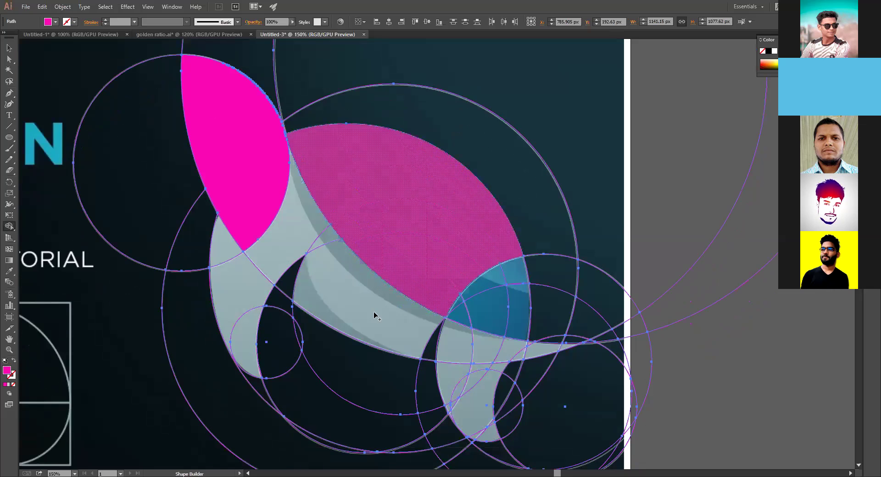
left_click_drag(474, 291, 368, 287)
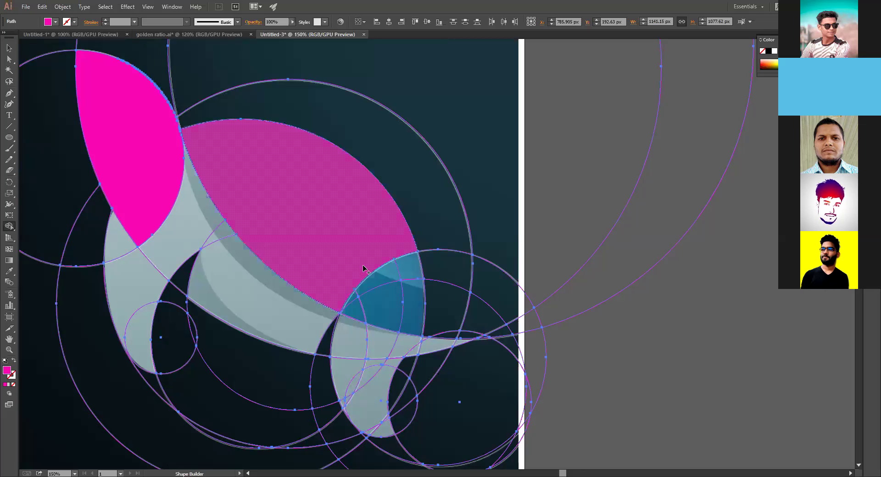
mouse_move(354, 269)
left_mouse_down()
mouse_move(356, 301)
mouse_move(407, 304)
left_mouse_up()
Merge the lower part of the front flipper into a magenta shape with Shape Builder
scroll(353, 334, "down", 2)
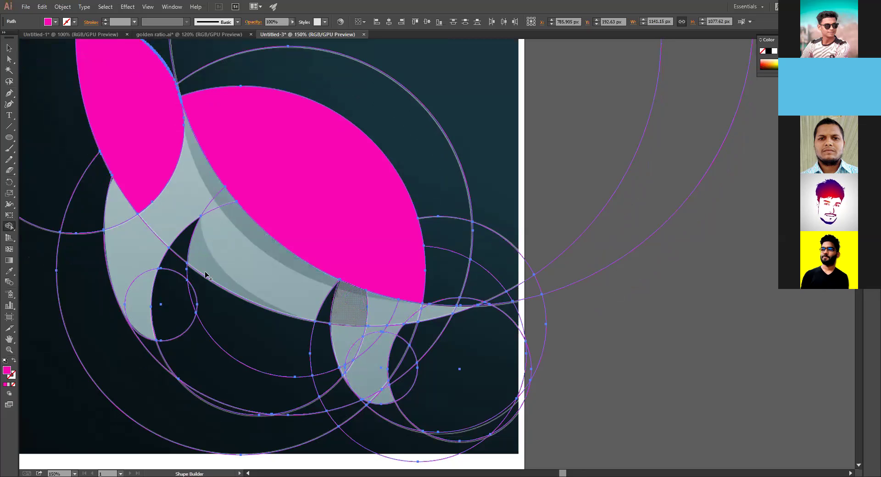
scroll(205, 274, "down", 2)
left_click_drag(273, 322, 435, 428)
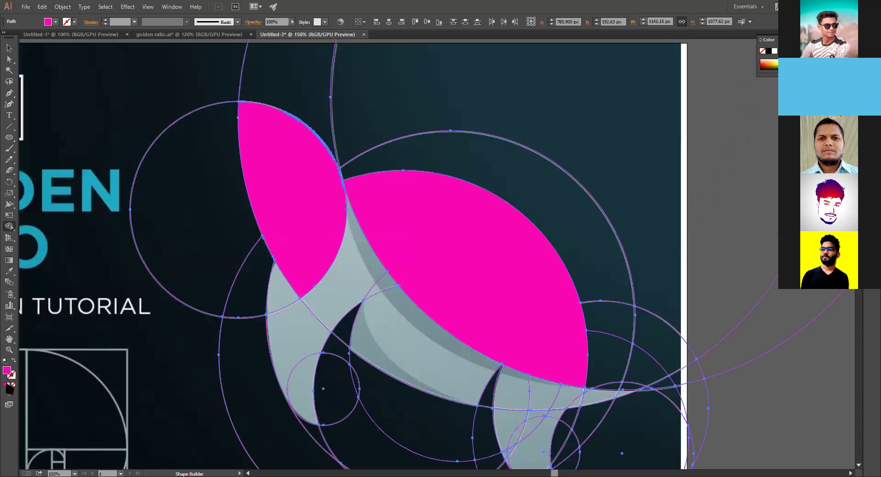
mouse_move(298, 343)
left_mouse_down()
mouse_move(281, 304)
mouse_move(305, 359)
mouse_move(289, 331)
left_mouse_up()
Build the shoulder area beside the shell and the belly section behind it as magenta shapes
scroll(290, 331, "down", 2)
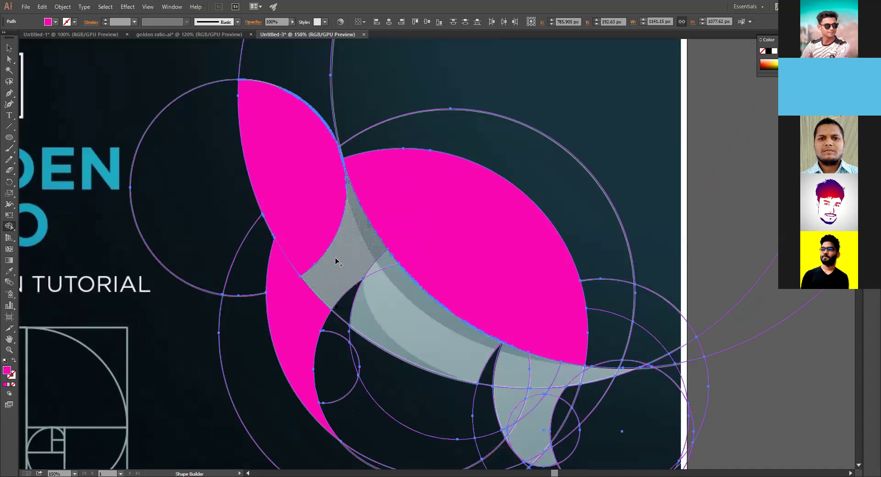
left_click_drag(347, 259, 382, 259)
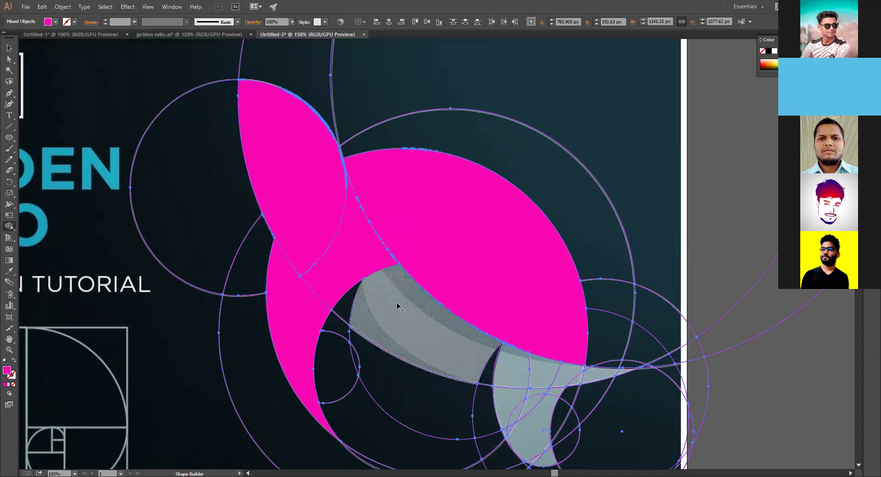
mouse_move(392, 310)
left_mouse_down()
mouse_move(495, 361)
mouse_move(330, 297)
left_mouse_up()
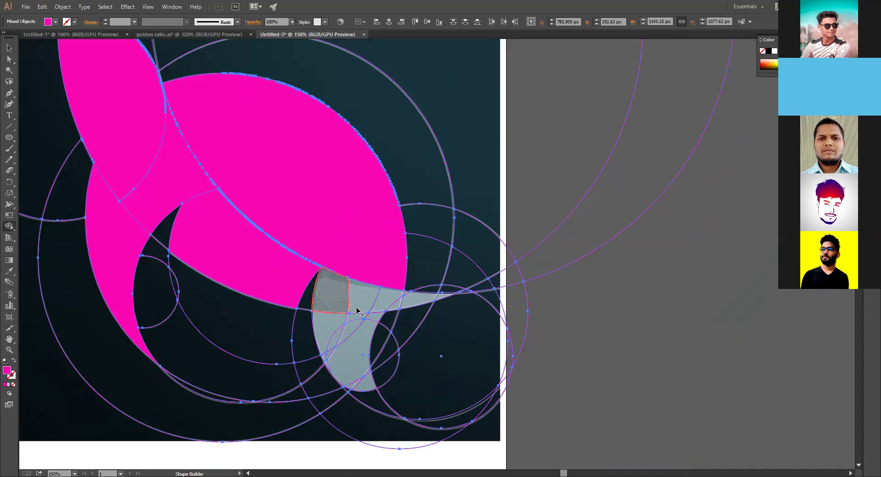
Merge the tail band behind the belly gap into one magenta shape, including its small pointed tip
left_click(337, 299)
left_click_drag(342, 298, 406, 298)
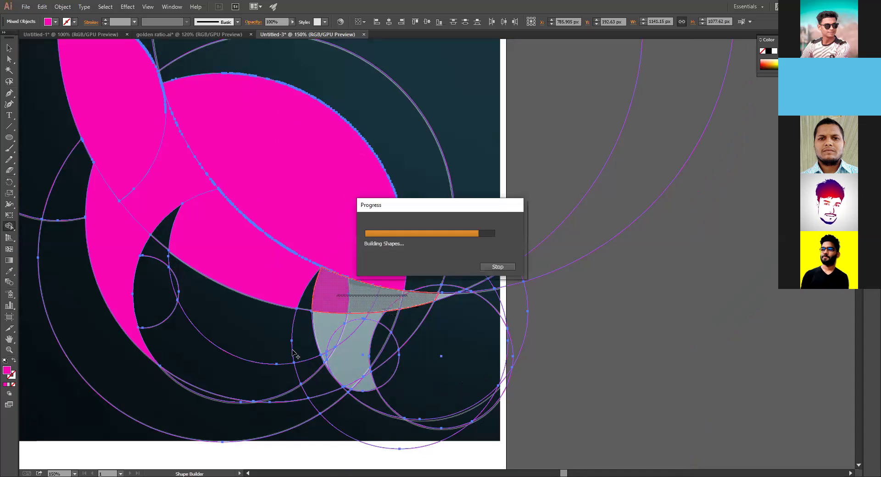
key("ctrl")
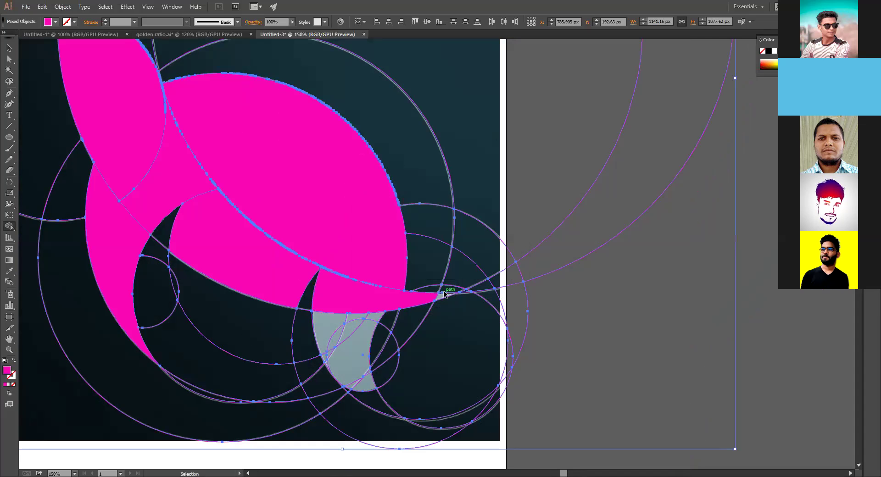
scroll(443, 294, "up", 4)
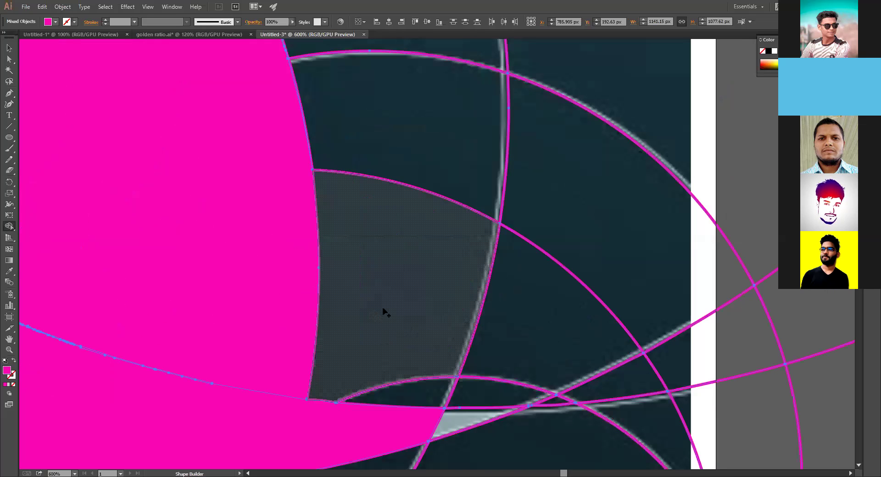
key("space")
left_click_drag(373, 443, 352, 318)
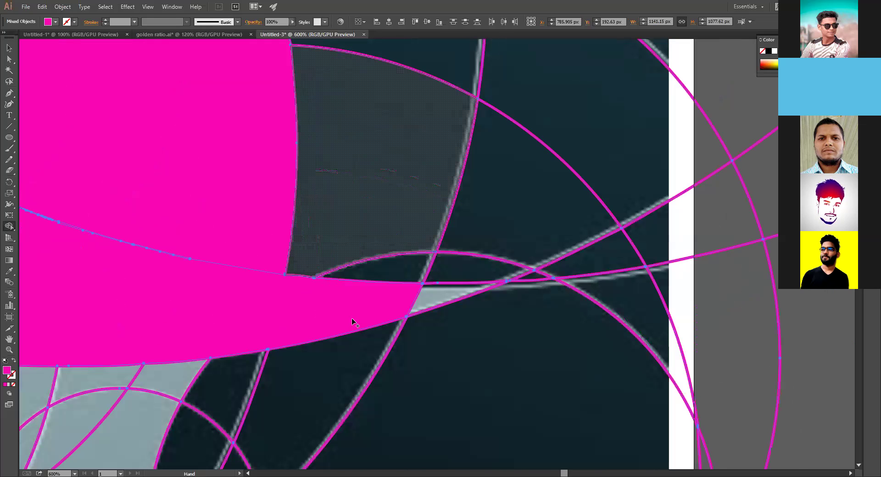
left_click_drag(472, 304, 415, 298)
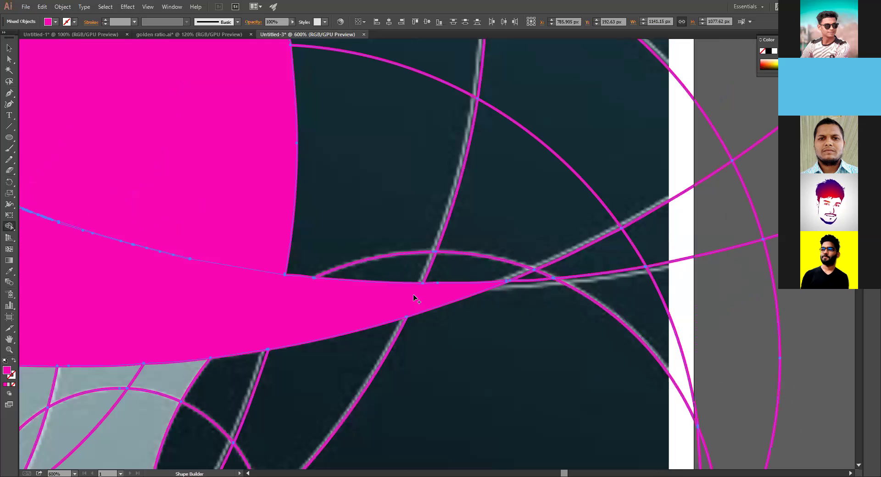
Merge the main regions of the rear flipper and its upper corner below the tail band into a magenta shape
key("space")
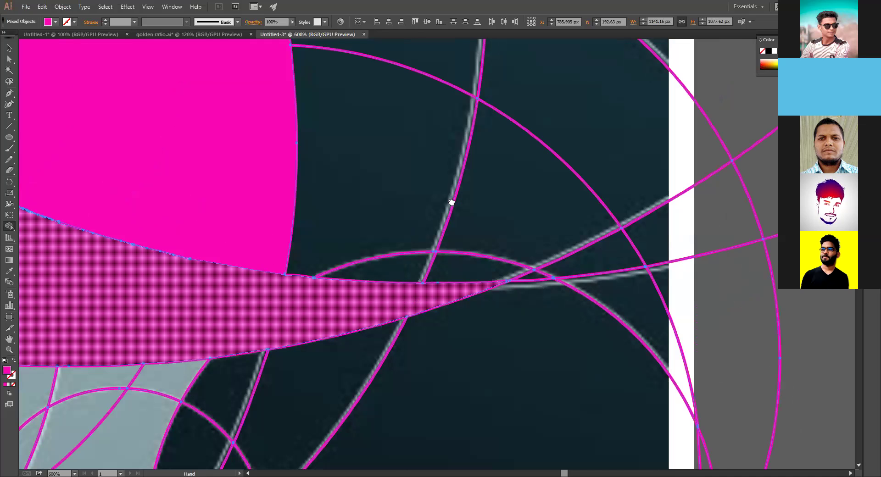
left_click_drag(459, 188, 462, 185)
scroll(253, 194, "down", 5)
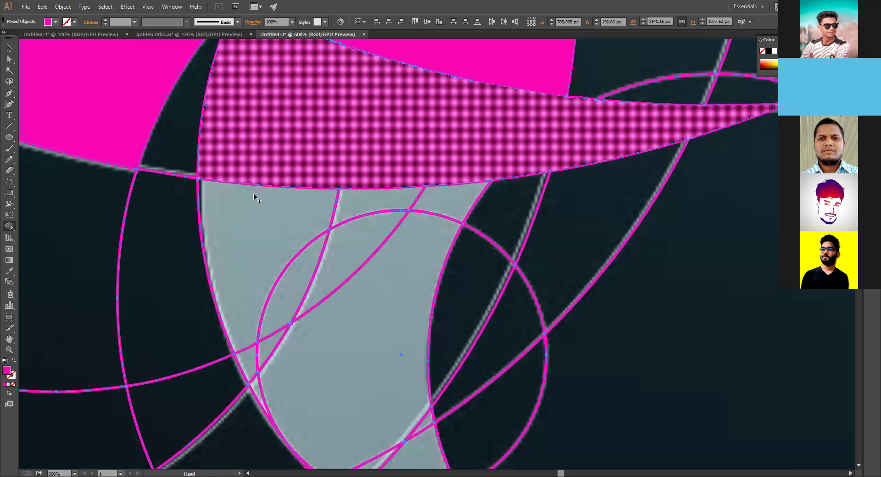
left_click_drag(383, 378, 369, 325)
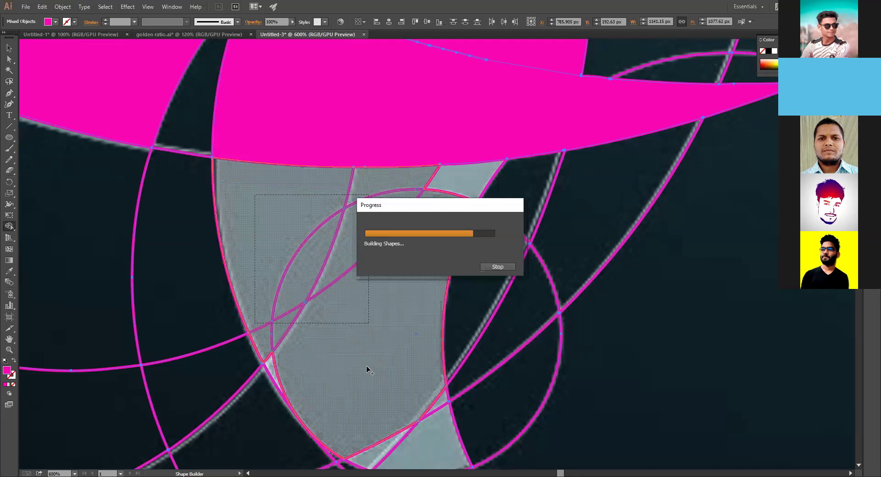
scroll(368, 368, "down", 1)
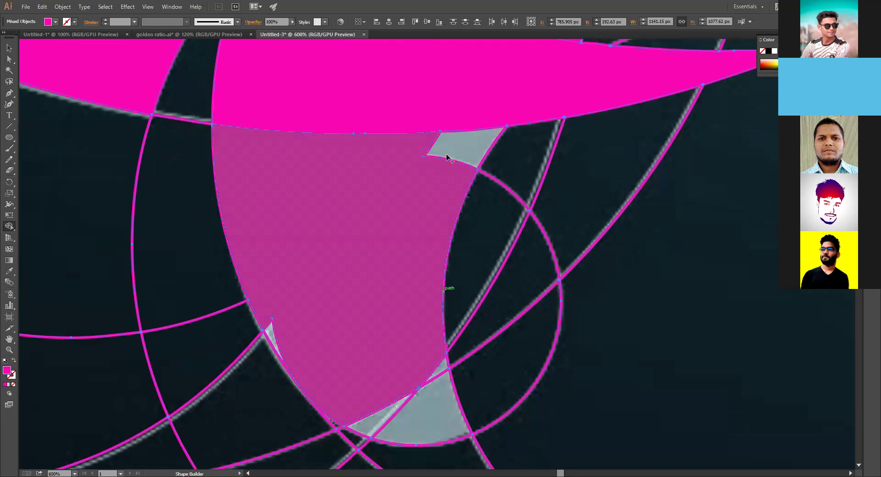
left_click_drag(424, 164, 405, 255)
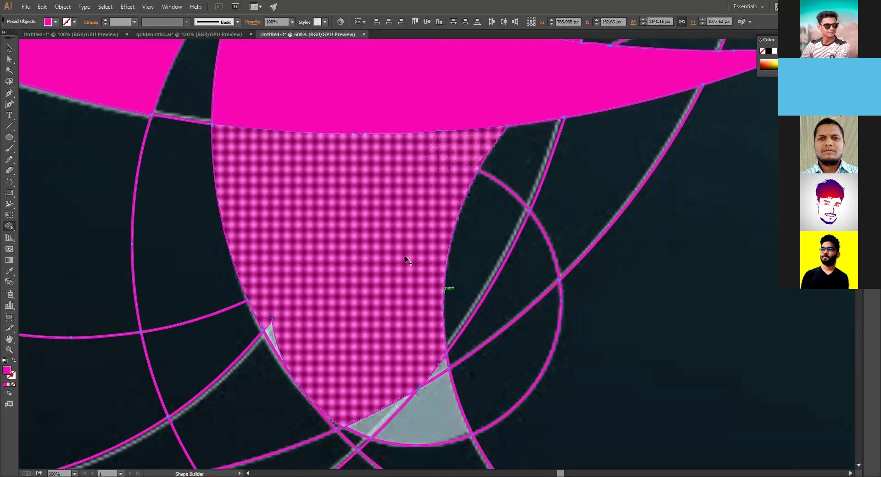
Add the rear flipper's lower tip regions and the remaining sliver on its front edge to the magenta flipper shape
scroll(414, 359, "down", 1)
scroll(383, 335, "down", 1)
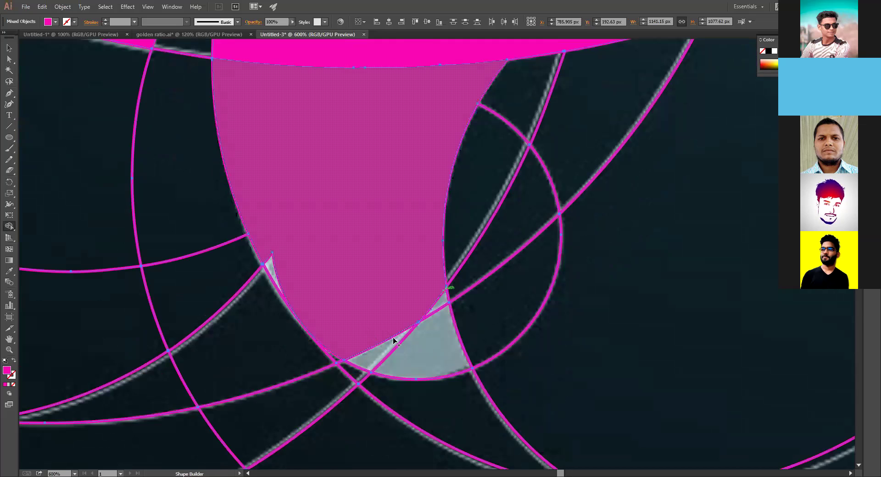
left_click_drag(389, 321, 370, 315)
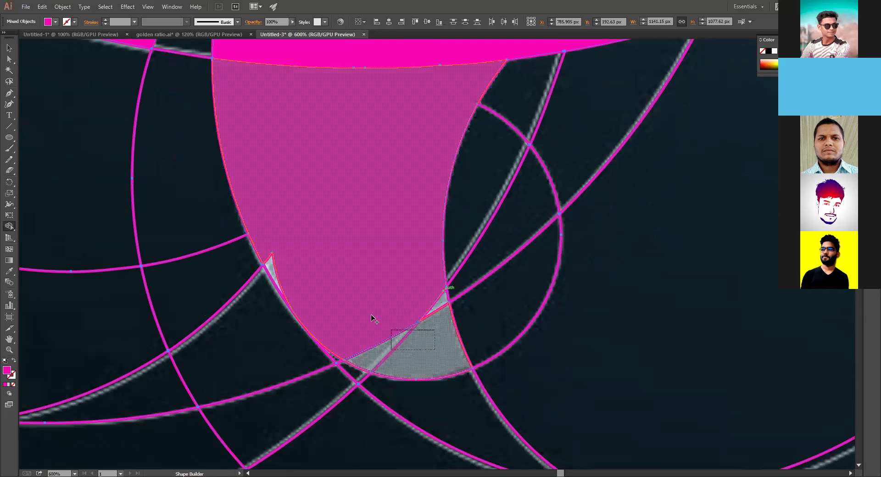
scroll(274, 253, "down", 1)
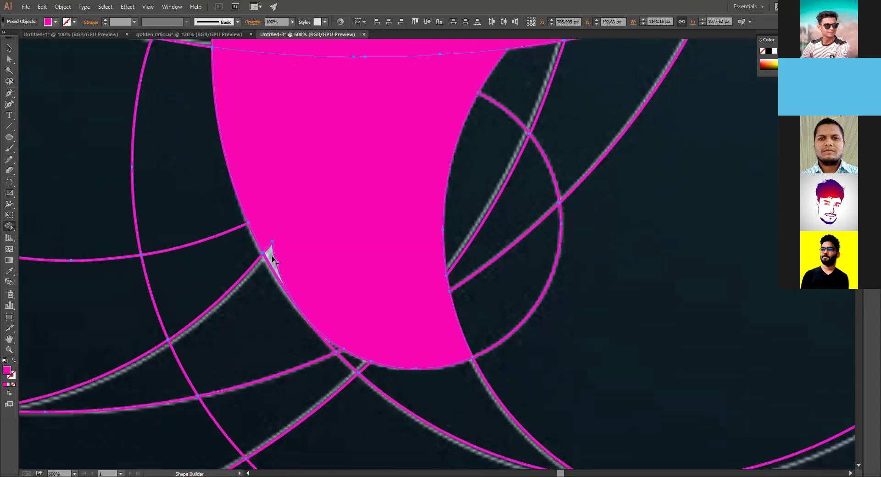
left_click(339, 246)
scroll(339, 246, "up", 5)
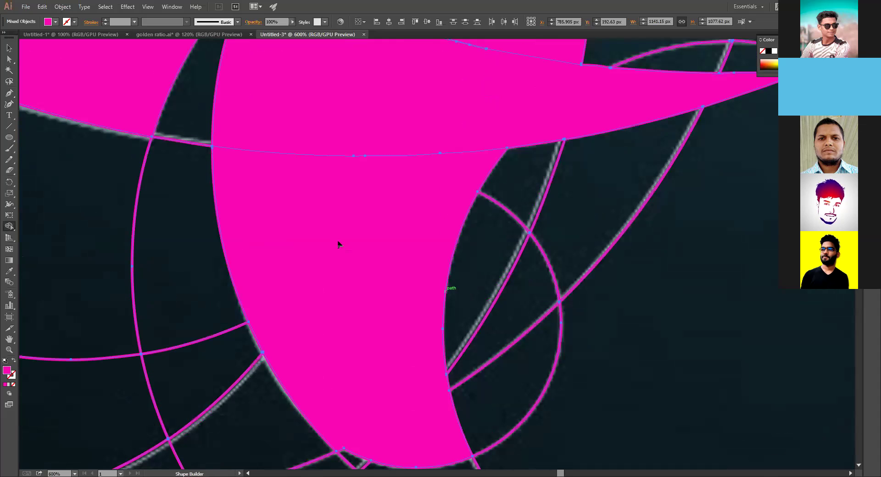
key("ctrl+minus")
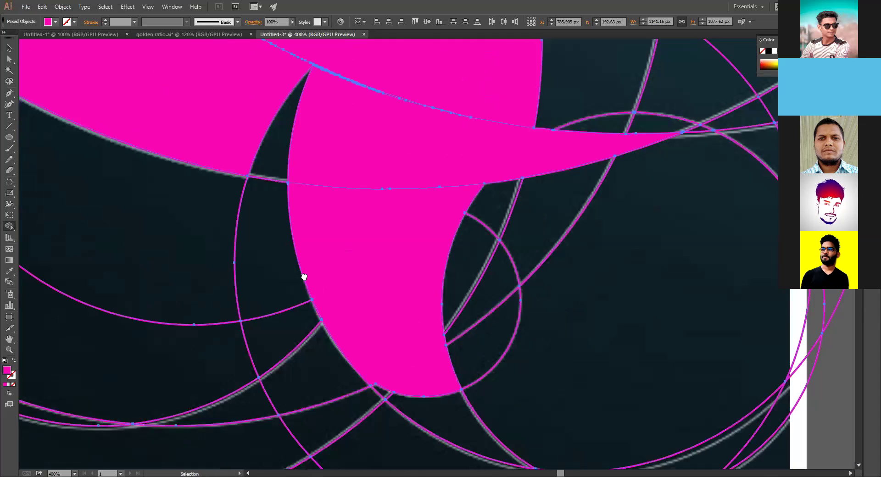
key("ctrl+minus")
key("ctrl+minus")
left_click_drag(350, 316, 364, 376)
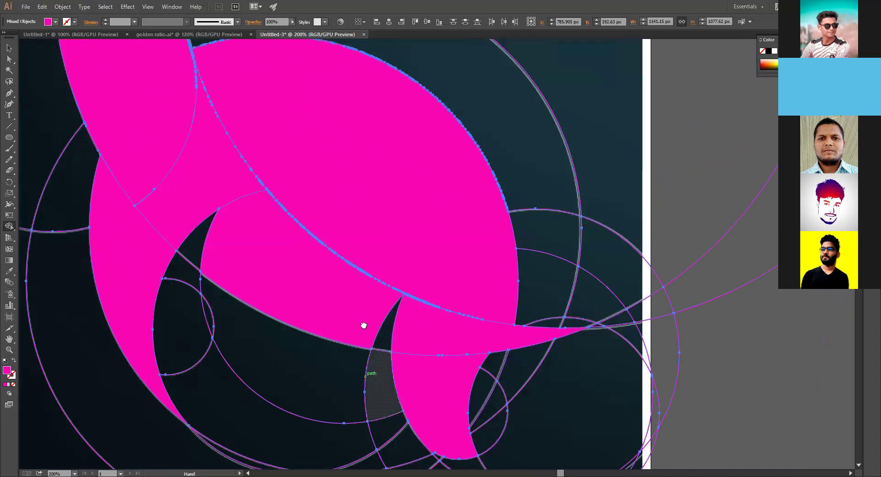
Lower the opacity of all the selected turtle shapes and construction circles to 58% so the reference artwork shows through
left_click_drag(280, 223, 364, 323)
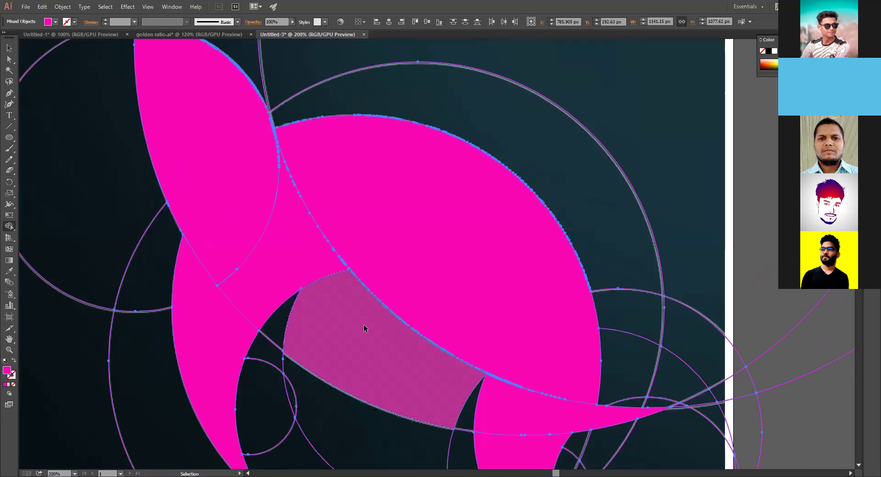
scroll(363, 324, "down", 3)
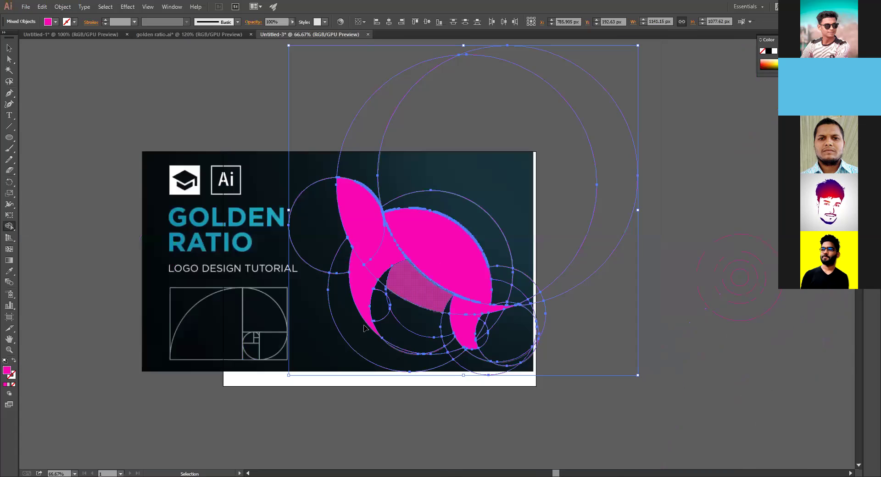
scroll(363, 328, "up", 3)
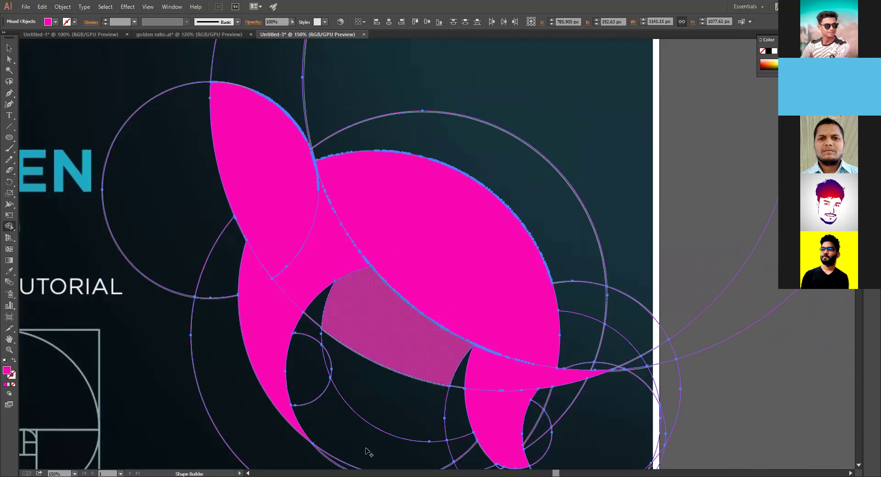
scroll(375, 288, "up", 2)
scroll(375, 290, "down", 2)
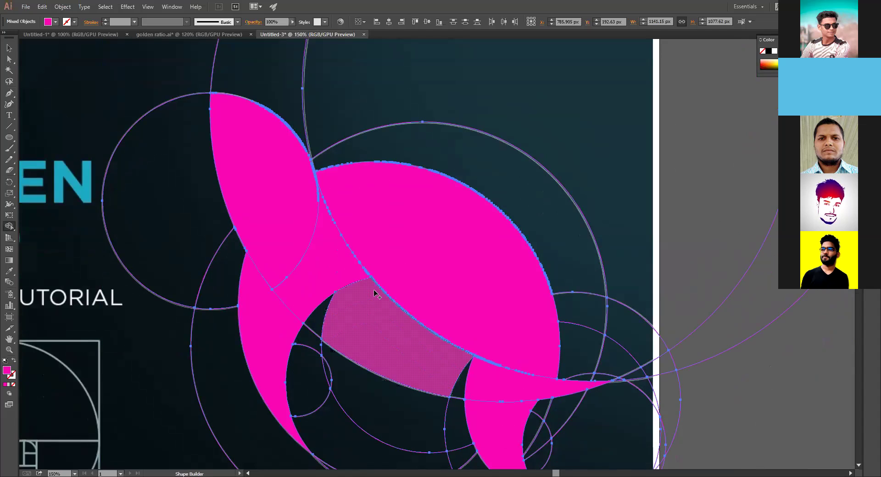
scroll(373, 290, "down", 2)
left_click(367, 316)
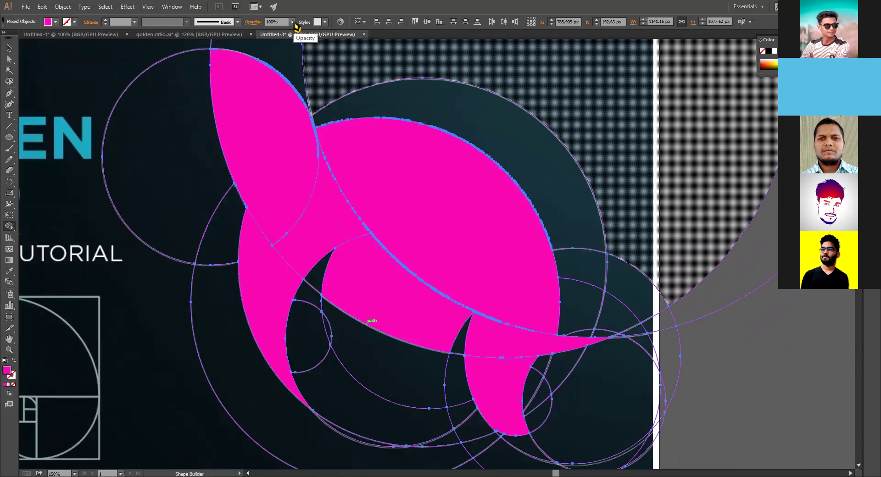
left_click(293, 22)
left_click_drag(296, 30, 272, 32)
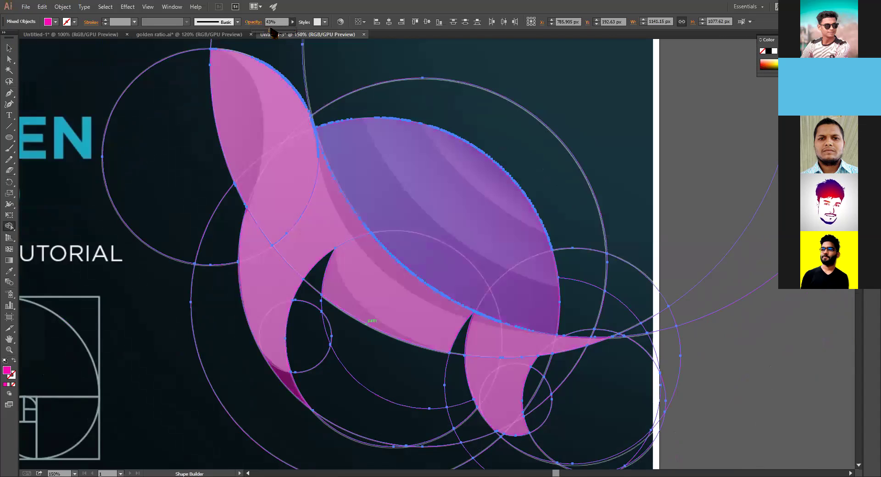
left_click_drag(270, 29, 279, 33)
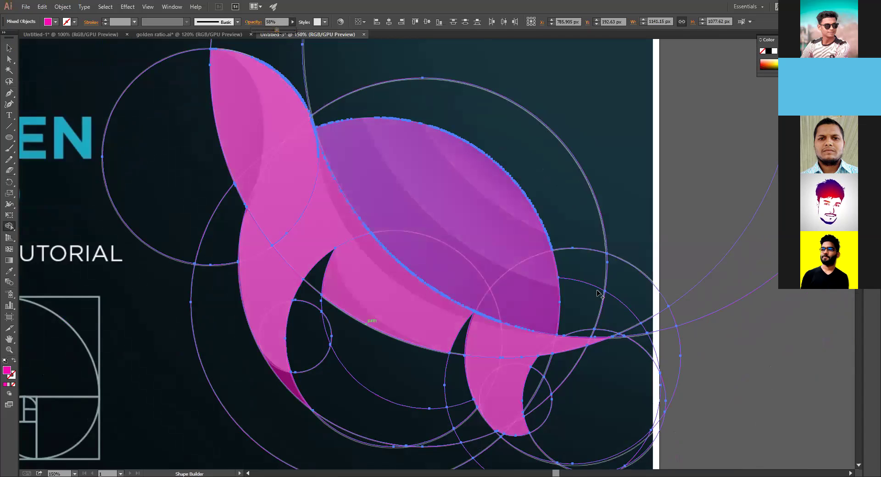
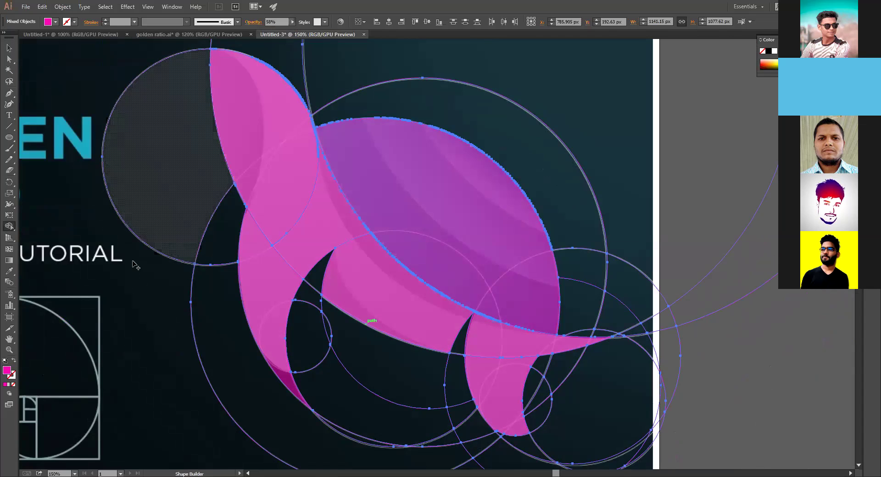
left_click(136, 265)
right_click(183, 212)
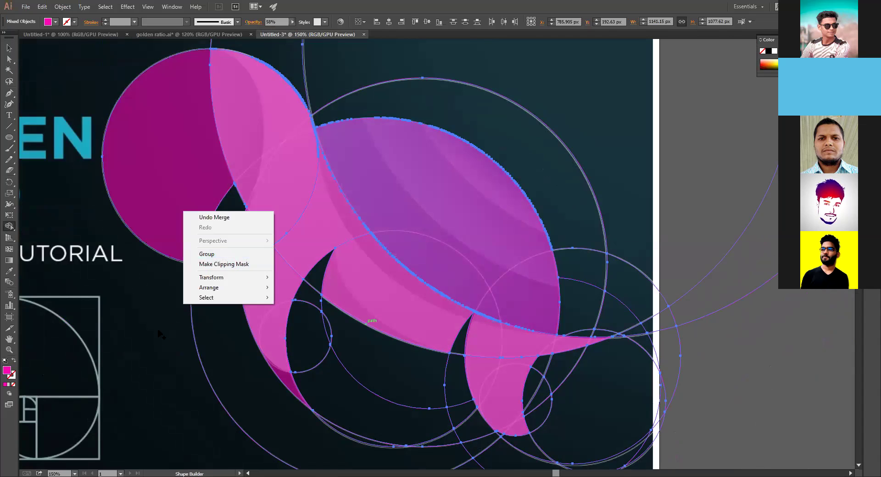
left_click(159, 331)
left_click_drag(155, 295, 588, 197)
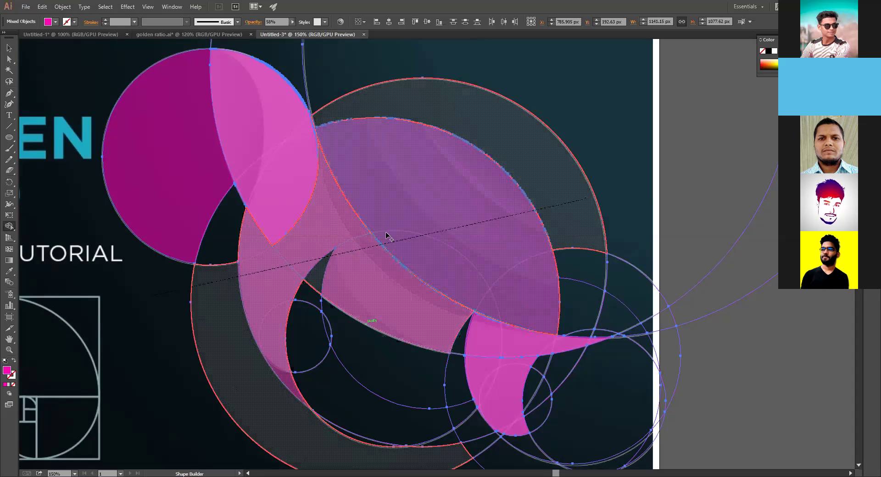
scroll(412, 282, "down", 1)
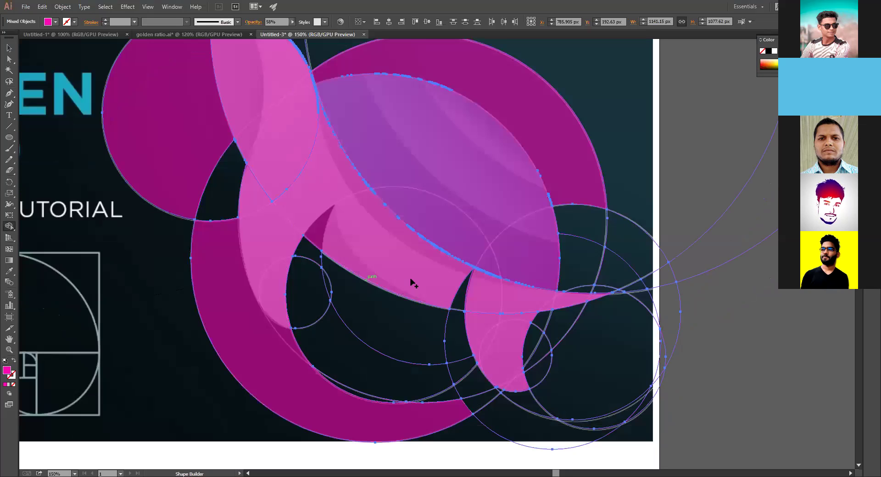
key("ctrl")
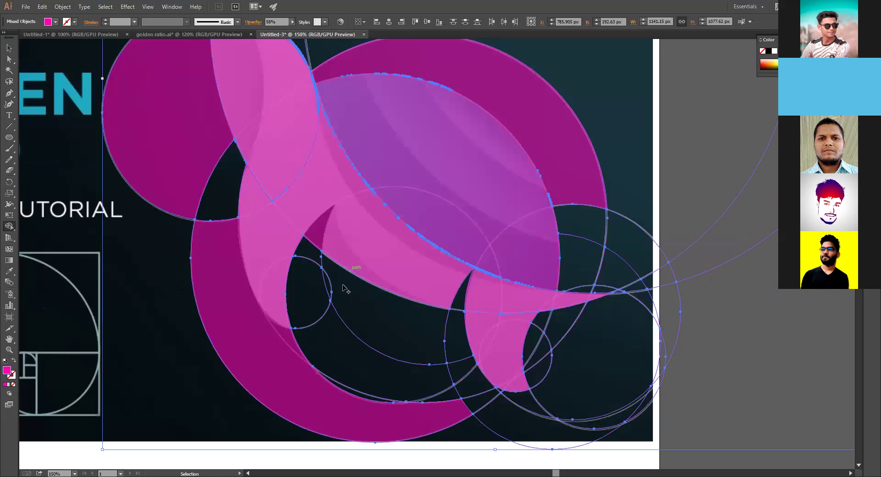
key("ctrl+z")
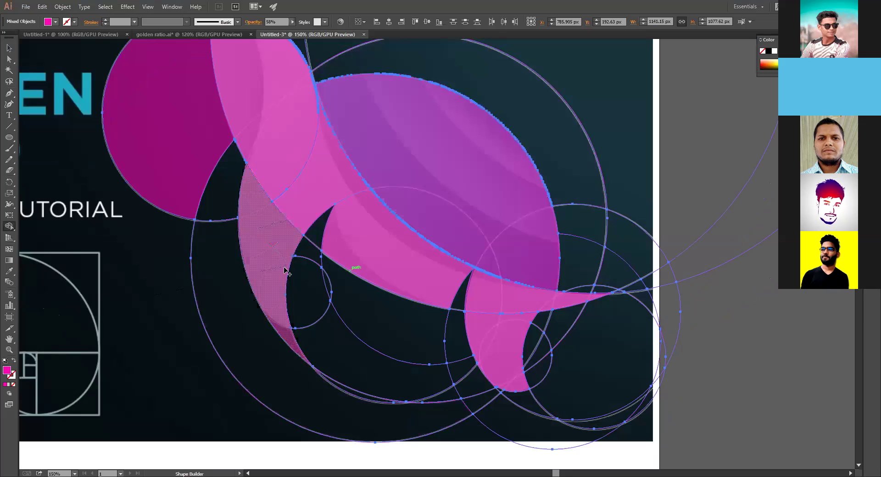
scroll(284, 270, "up", 1)
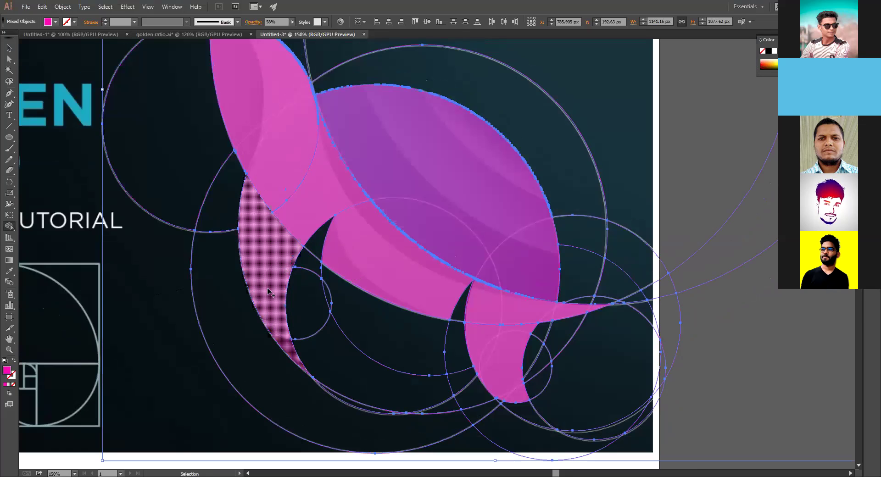
key("ctrl+minus")
key("v")
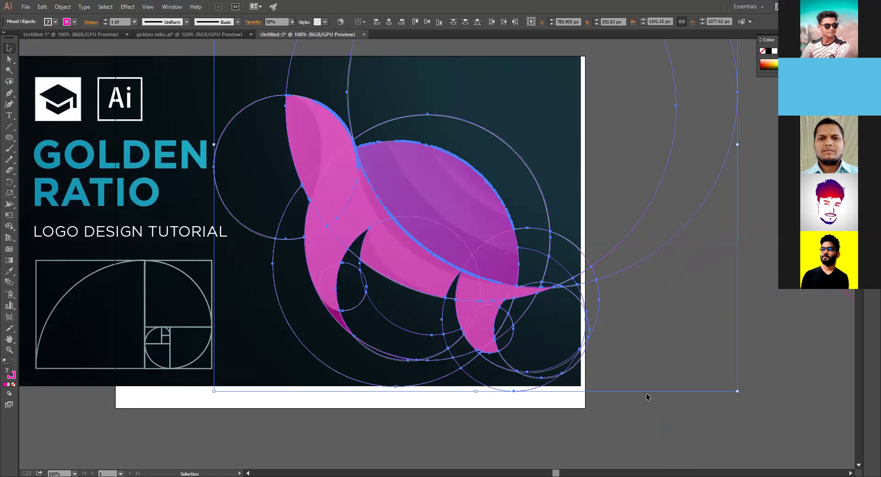
key("Delete")
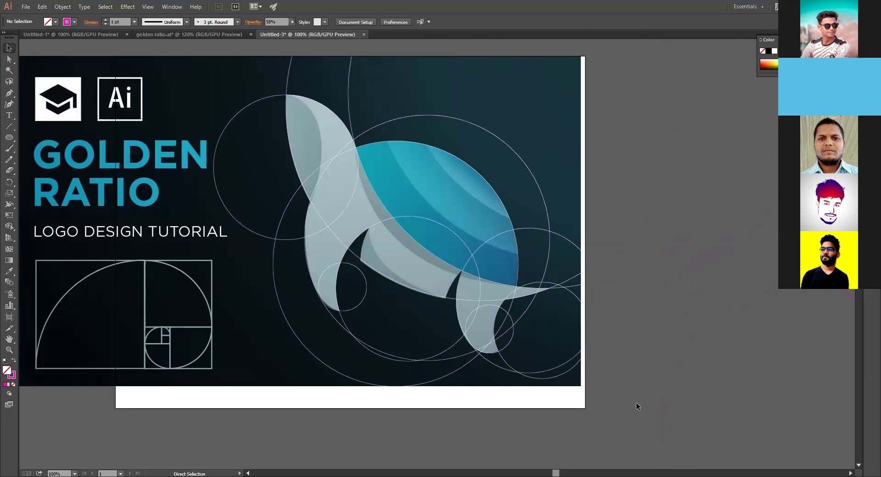
key("ctrl+z")
Delete the leftover construction circles behind the head and around the rear flipper and tail, keeping the filled turtle shapes
left_click_drag(647, 413, 371, 207)
right_click(371, 207)
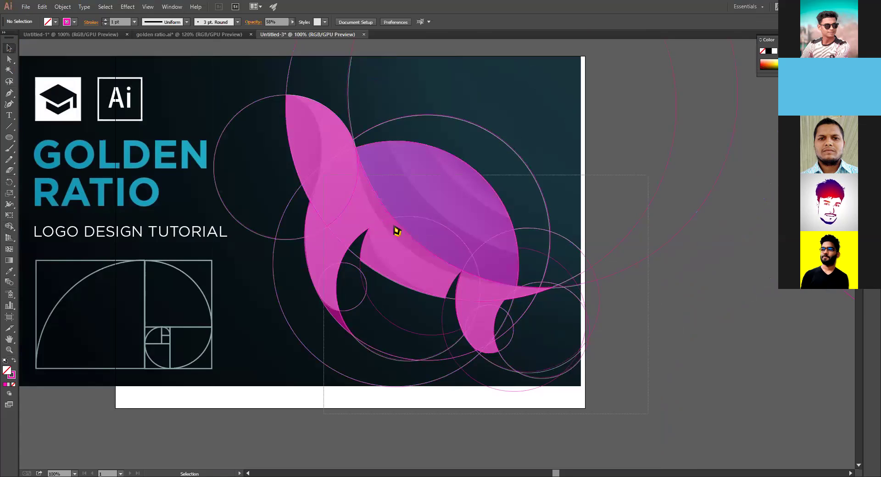
left_click(611, 278)
left_click(611, 275)
left_click(598, 257)
left_click(542, 194)
left_click(619, 244)
left_click(585, 325)
key("Delete")
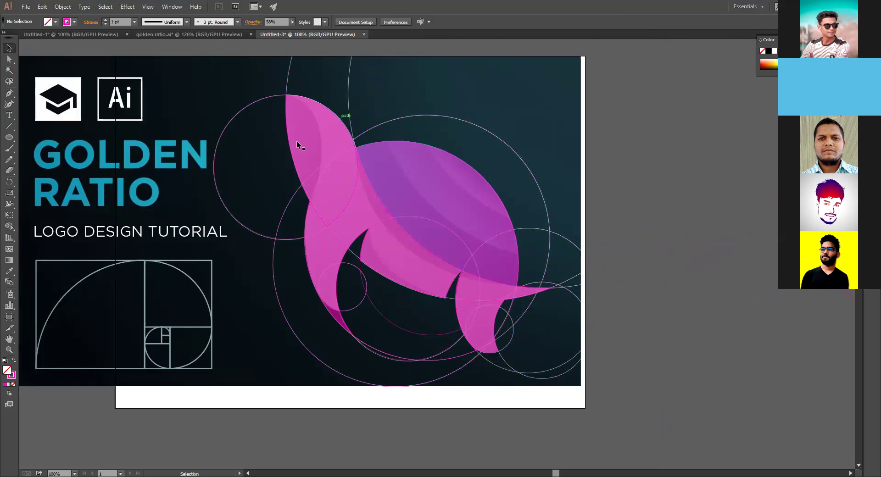
left_click_drag(251, 221, 249, 241)
key("Delete")
Move all the filled turtle shapes together horizontally off the reference image onto the empty canvas to the right of the artboard
left_click(399, 180)
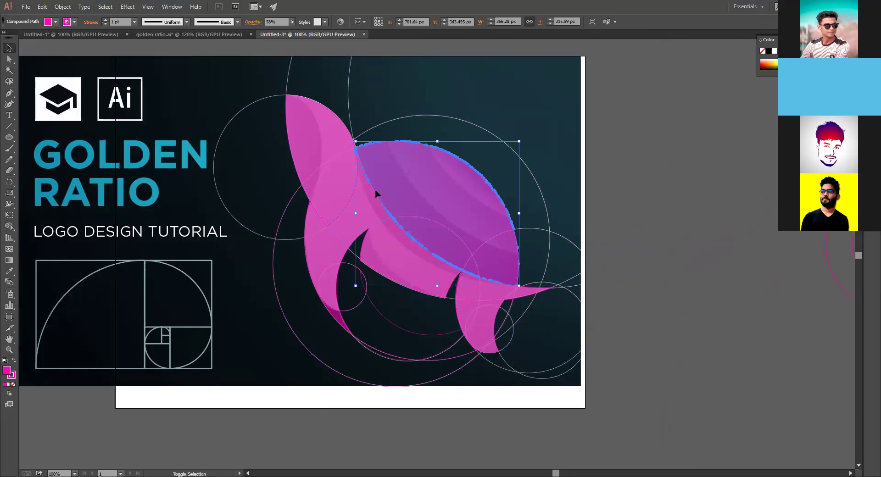
left_click(334, 183, "shift")
left_click(338, 181, "shift")
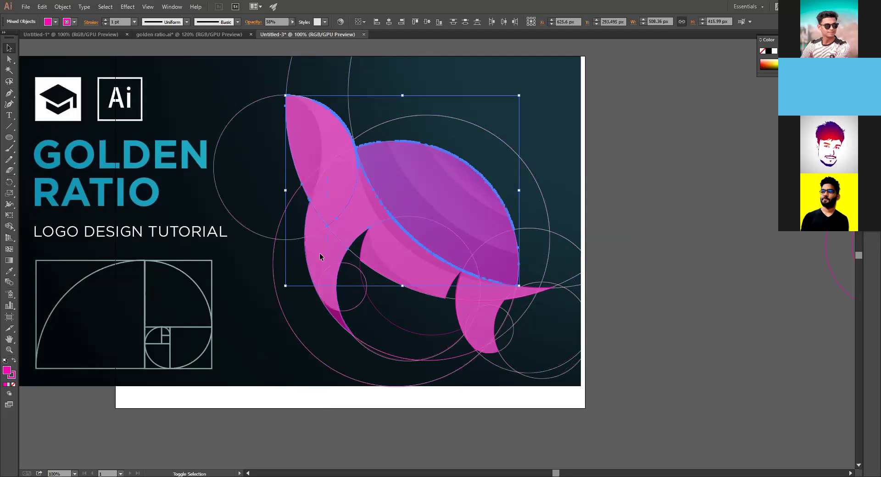
left_click(399, 254, "shift")
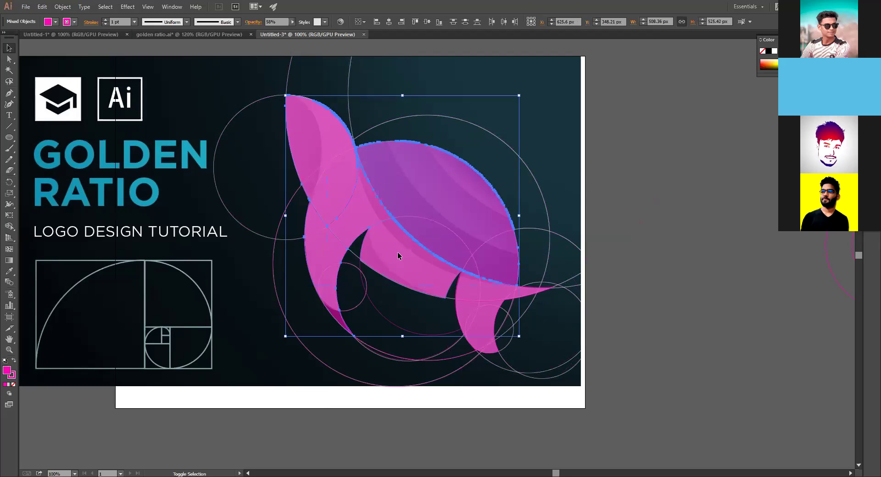
left_click(477, 296, "shift")
left_click(507, 300, "shift")
key("shift+Right")
key("shift+Right")
key("shift+Right")
key("shift+Right")
key("shift+Right")
key("shift+Right")
key("shift+Right")
key("shift+Right")
key("shift+Right")
key("shift+Right")
key("shift+Right")
key("shift+Right")
key("shift+Right")
key("shift+Right")
key("shift+Right")
key("shift+Right")
key("shift+Right")
key("shift+Right")
key("shift+Right")
key("shift+Right")
key("shift+Right")
key("shift+Right")
key("shift+Right")
key("shift+Right")
key("shift+Right")
key("shift+Right")
key("shift+Right")
key("shift+Right")
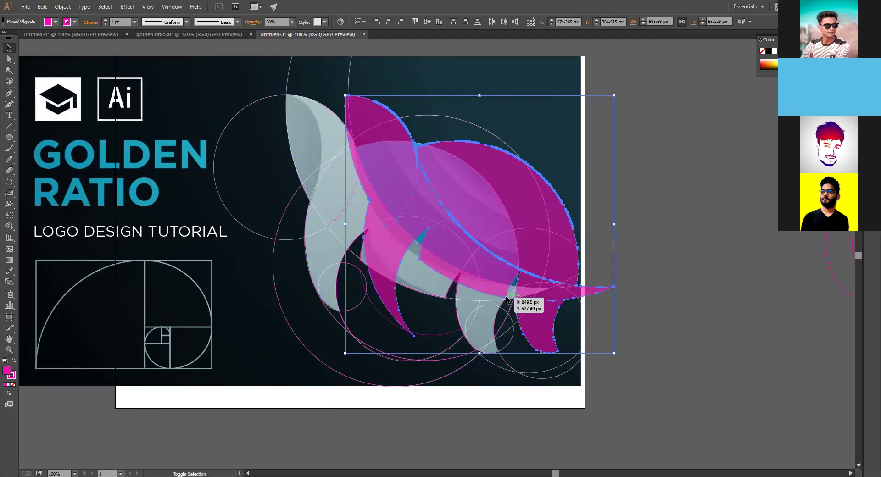
key("shift+Right")
key("shift+Right")
key("shift+Right")
key("shift+Right")
key("shift+Right")
key("shift+Right")
key("shift+Right")
key("shift+Right")
key("shift+Right")
key("shift+Right")
key("shift+Right")
key("shift+Right")
key("shift+Right")
key("shift+Right")
key("shift+Right")
key("shift+Right")
key("shift+Right")
key("shift+Right")
key("shift+Right")
key("shift+Right")
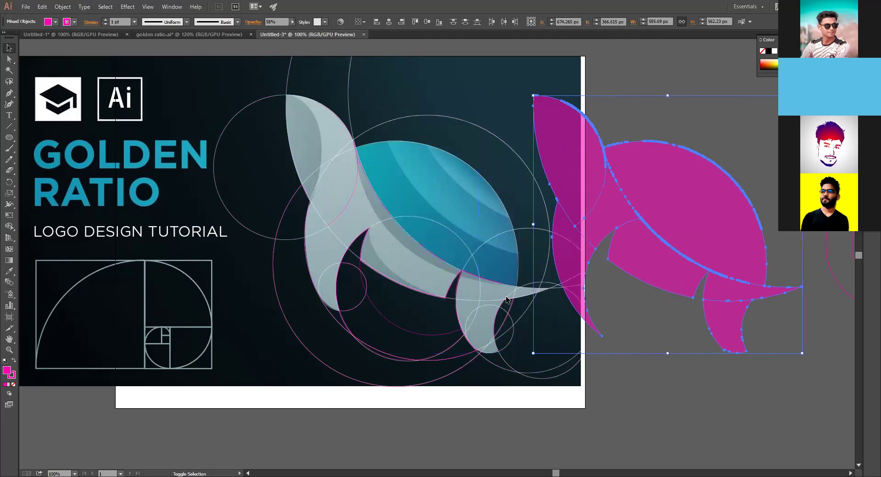
left_click_drag(443, 329, 350, 324)
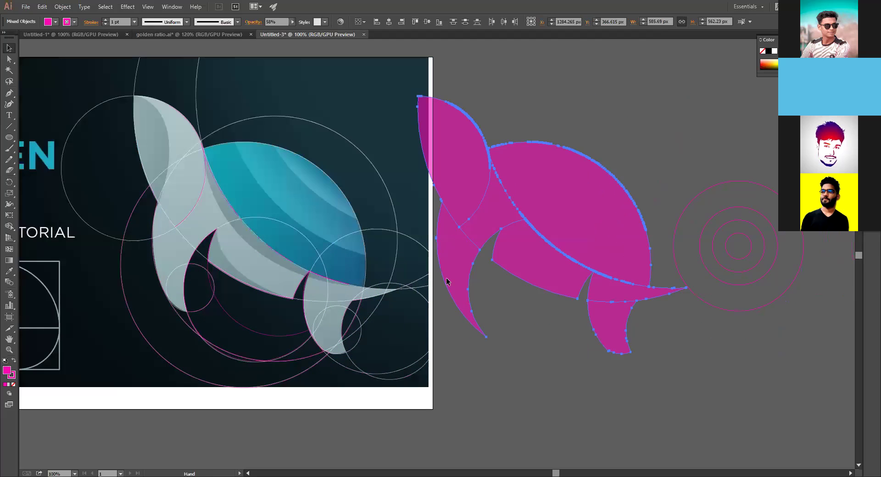
scroll(447, 282, "right", 1)
key("shift+Right")
key("shift+Right")
key("shift+Right")
key("shift+Right")
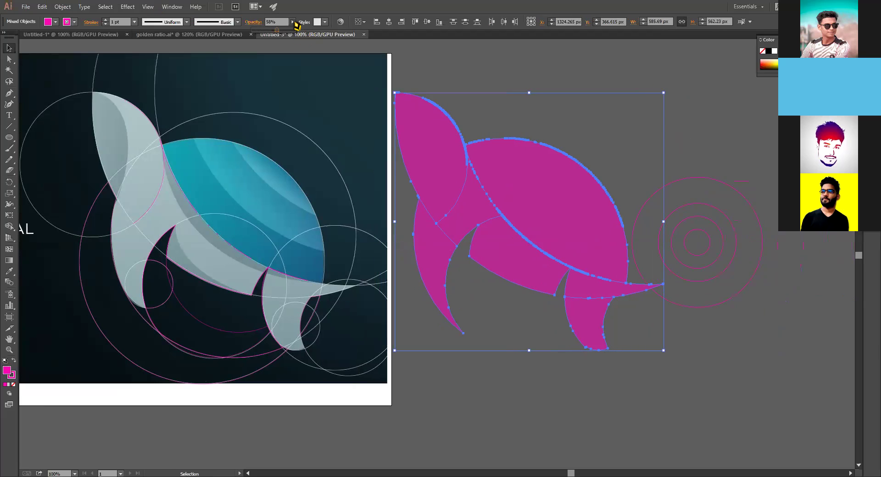
Set the moved turtle shapes' opacity to 100%
left_click_drag(281, 34, 639, 389)
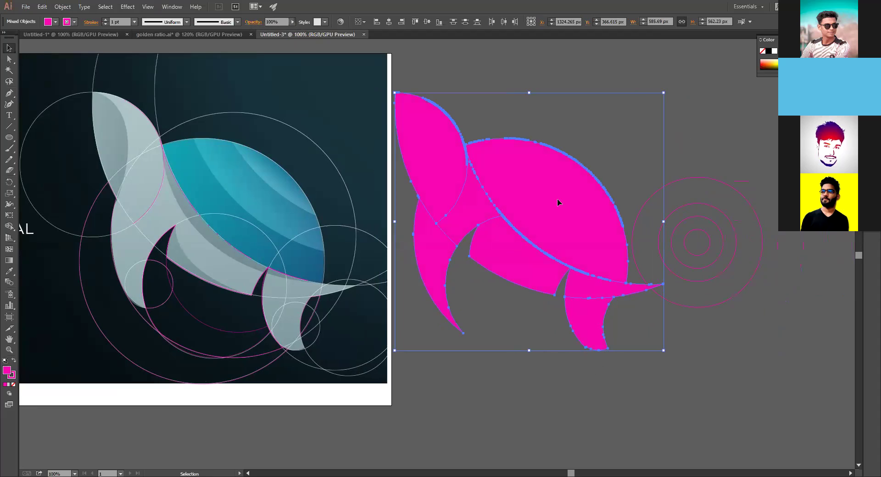
left_click(503, 59)
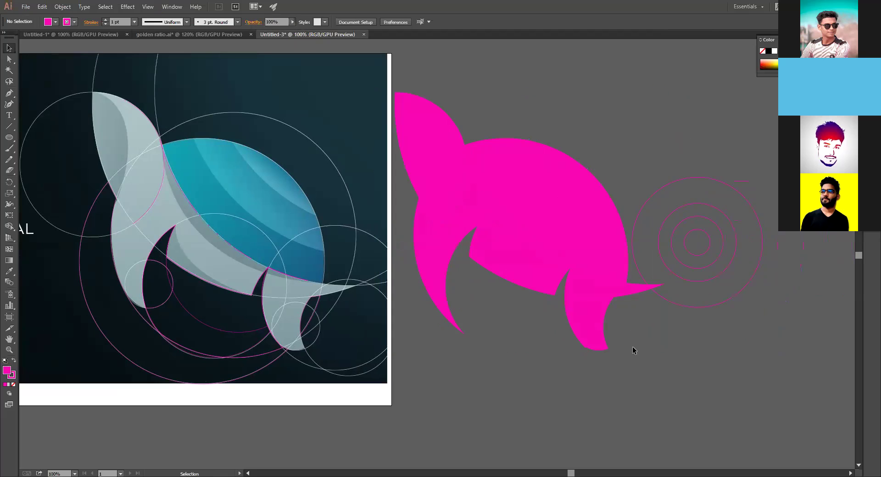
Move the set of concentric golden ratio circles horizontally farther right, well clear of the turtle's tail
scroll(501, 291, "right", 3)
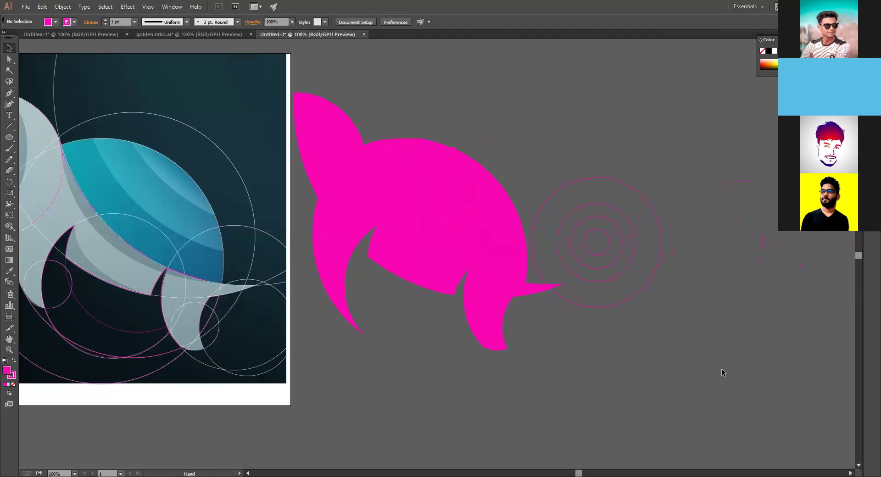
left_click_drag(622, 233, 586, 168)
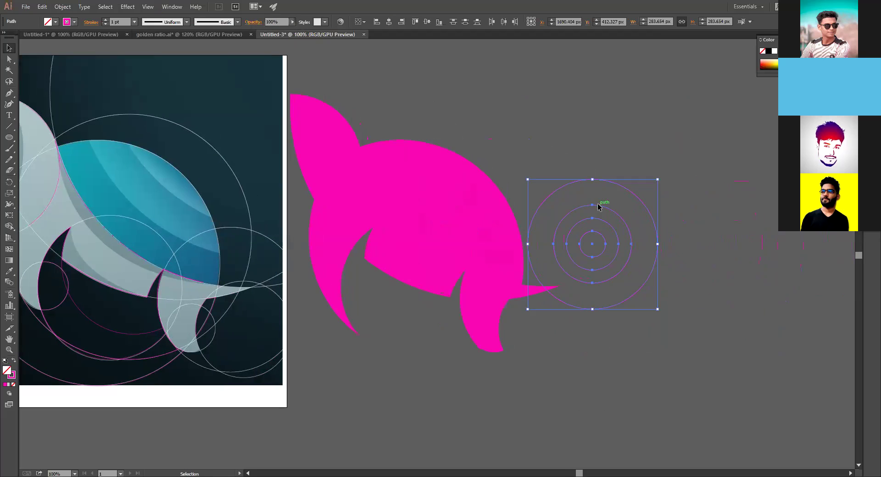
left_click_drag(597, 207, 597, 207)
key("shift+Right")
key("shift+Right")
key("shift+Right")
key("shift+Right")
key("shift+Right")
key("shift+Right")
key("shift+Right")
key("shift+Right")
key("shift+Right")
key("shift+Right")
key("shift+Right")
key("shift+Right")
key("shift+Right")
key("shift+Right")
key("shift+Right")
key("shift+Right")
key("shift+Right")
key("shift+Right")
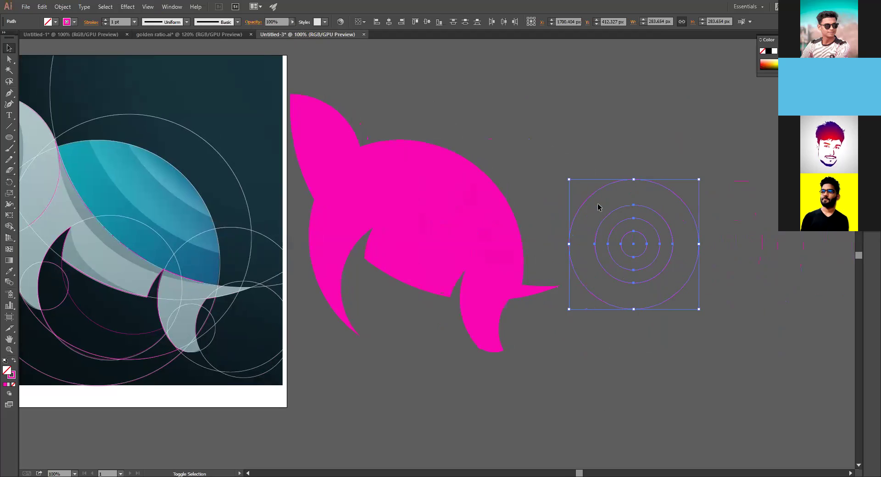
key("space")
left_click_drag(384, 165, 497, 214)
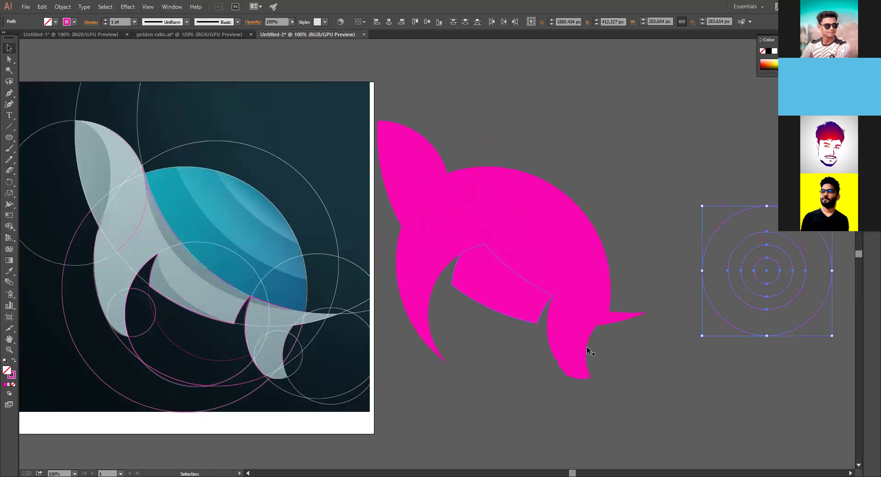
left_click(485, 285)
left_click(476, 209, "shift")
left_click(448, 214, "shift")
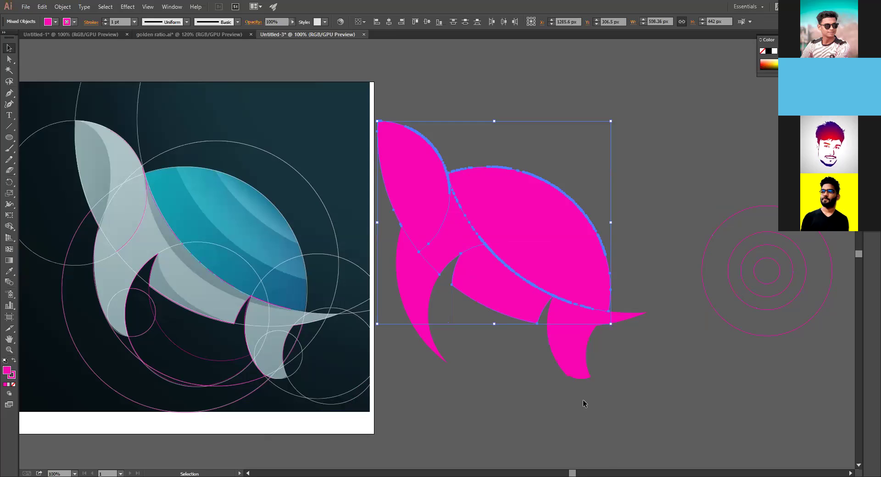
left_click(415, 279, "shift")
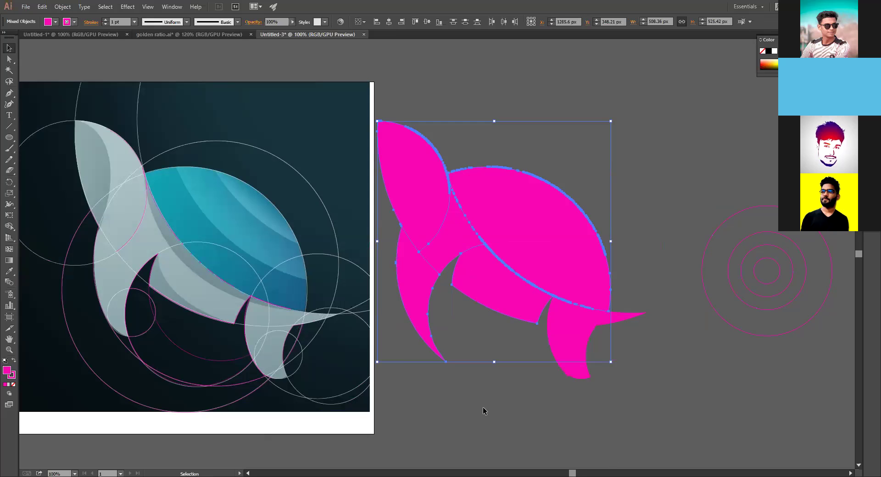
left_click(508, 364)
left_click(551, 311)
Fill the turtle's shell with the teal blue sampled from the reference turtle's shell
left_click(525, 246)
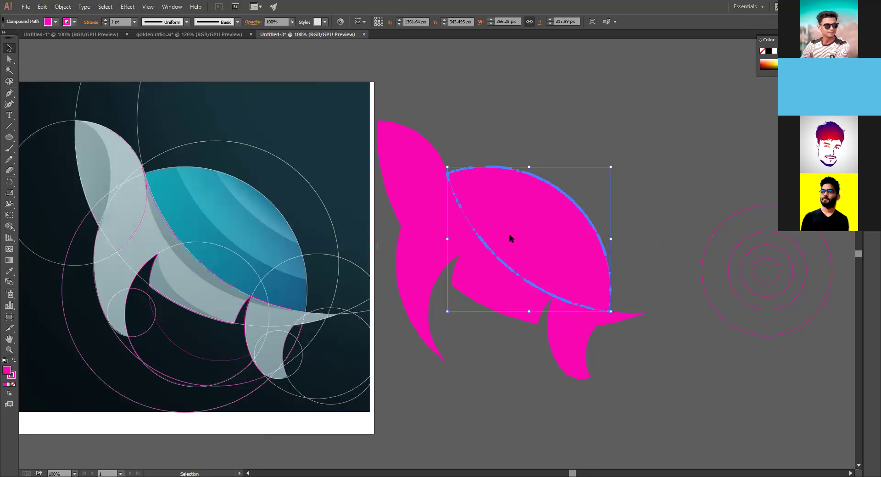
key("i")
left_click(246, 203)
left_click(8, 48)
left_click(516, 408)
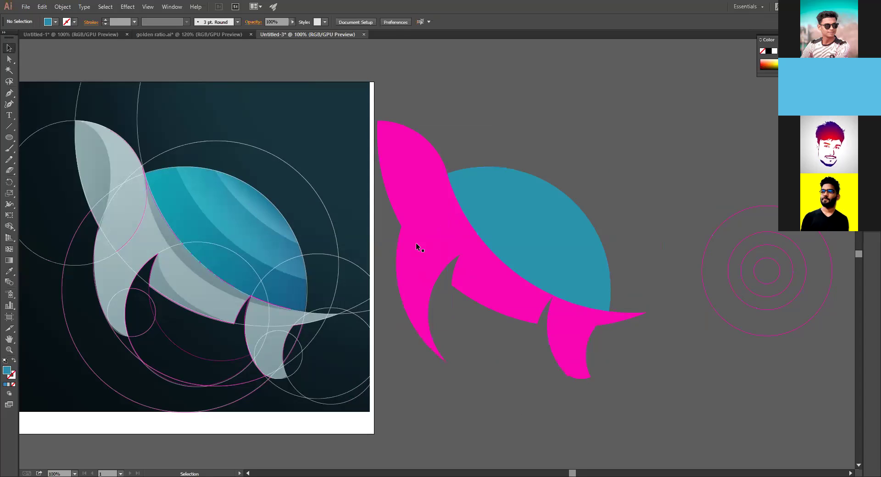
Fill the head shape with the light grey sampled from the reference and apply the same grey to the front flipper below it
left_click(397, 172)
key("i")
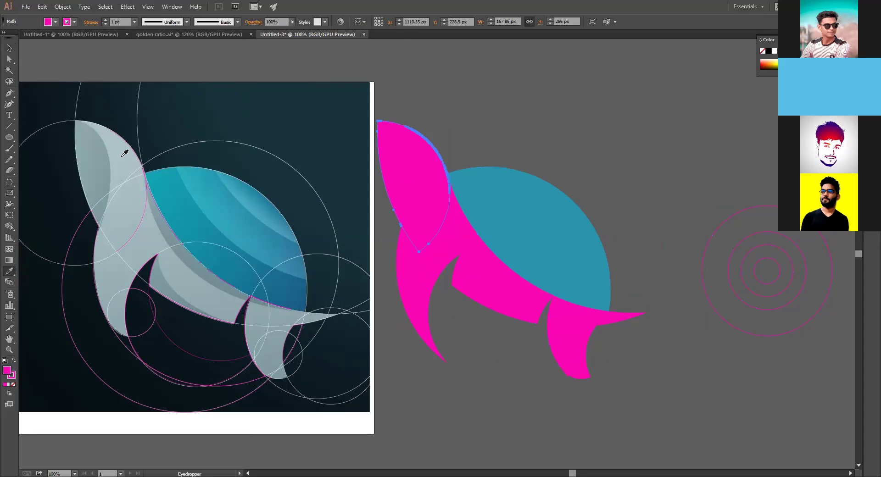
left_click(123, 155)
key("v")
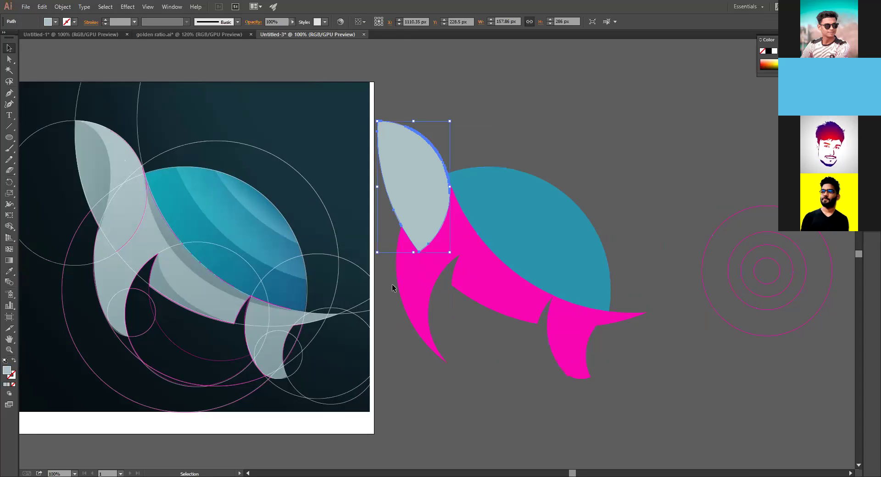
left_click(406, 288)
key("i")
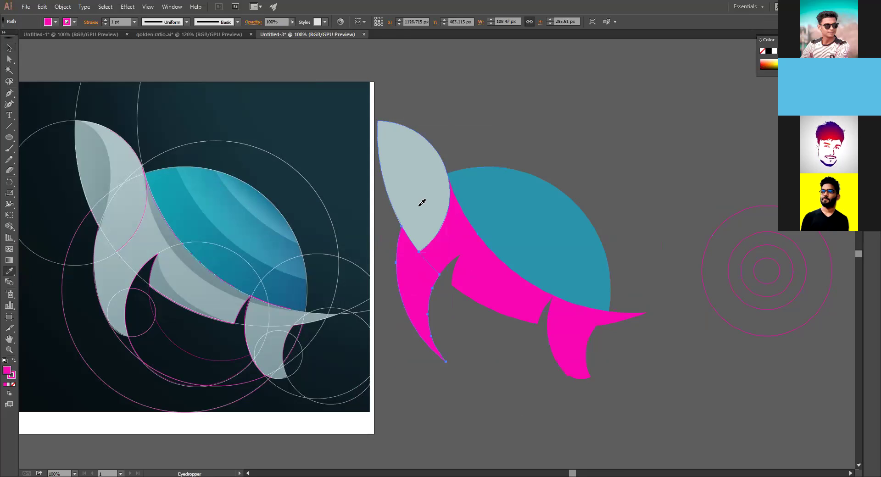
left_click(422, 202)
key("v")
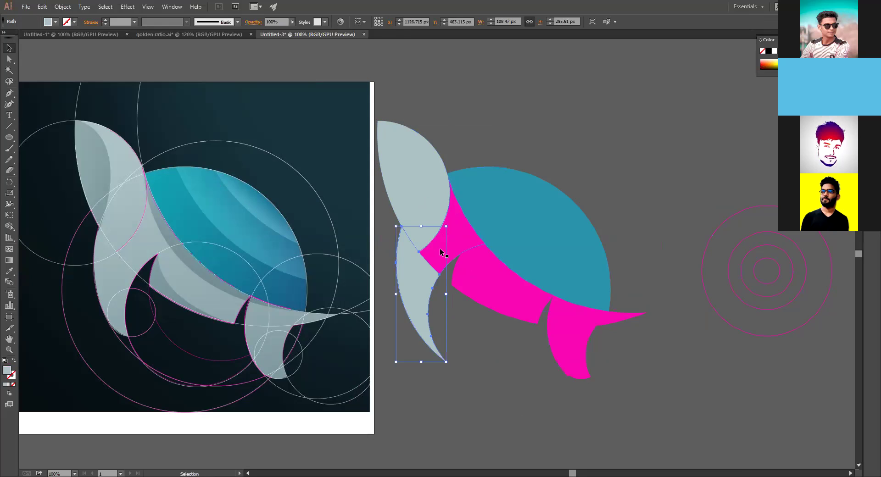
Apply the head's light grey to the body piece beside the shell and to the belly piece behind the front flipper
left_click(440, 253)
key("i")
left_click(397, 158)
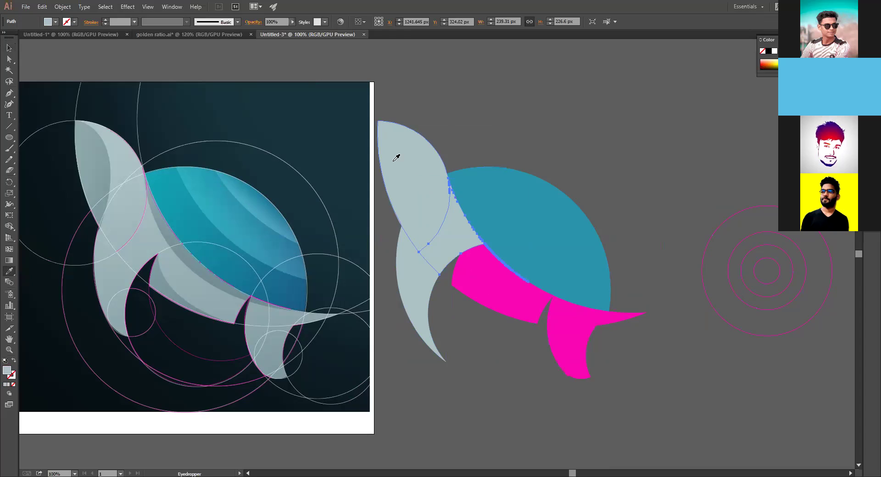
key("v")
left_click(500, 296)
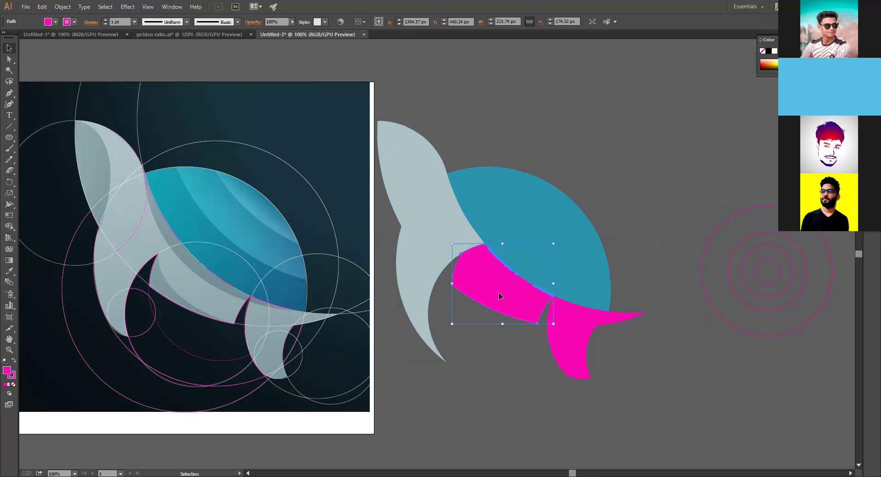
key("i")
left_click(435, 224)
key("v")
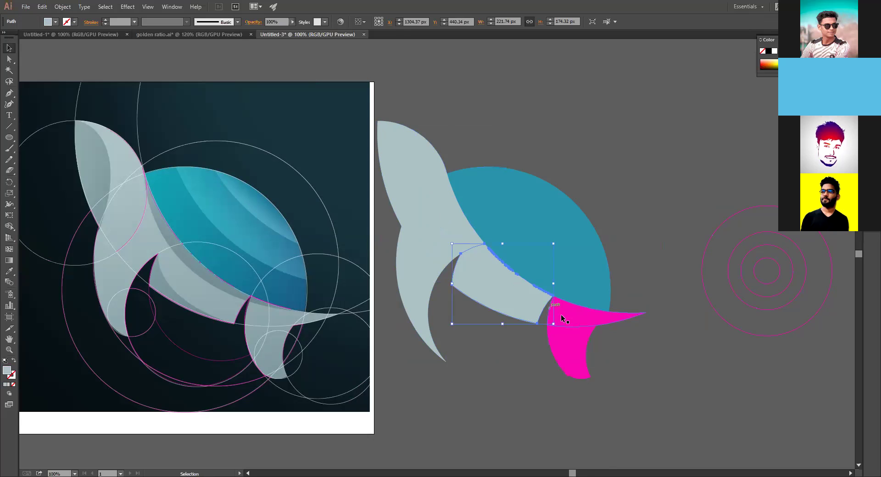
Apply the belly's light grey to the tail band above the rear flipper
left_click(573, 321)
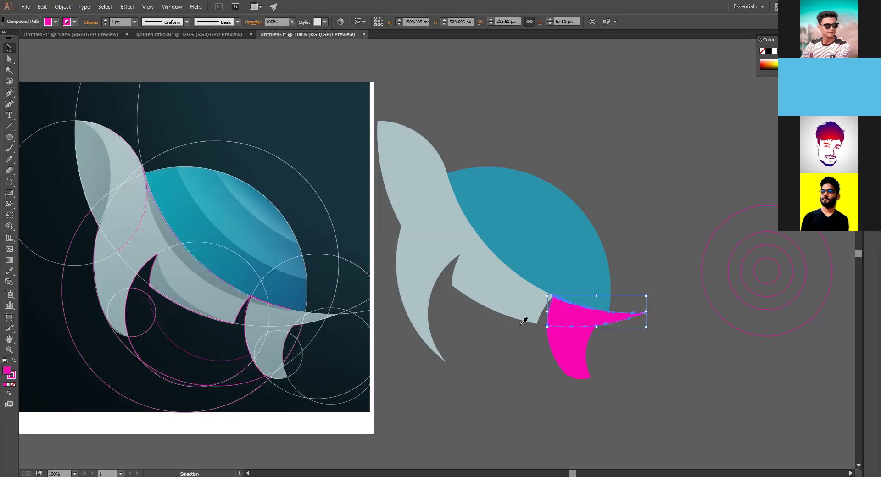
key("i")
left_click(498, 312)
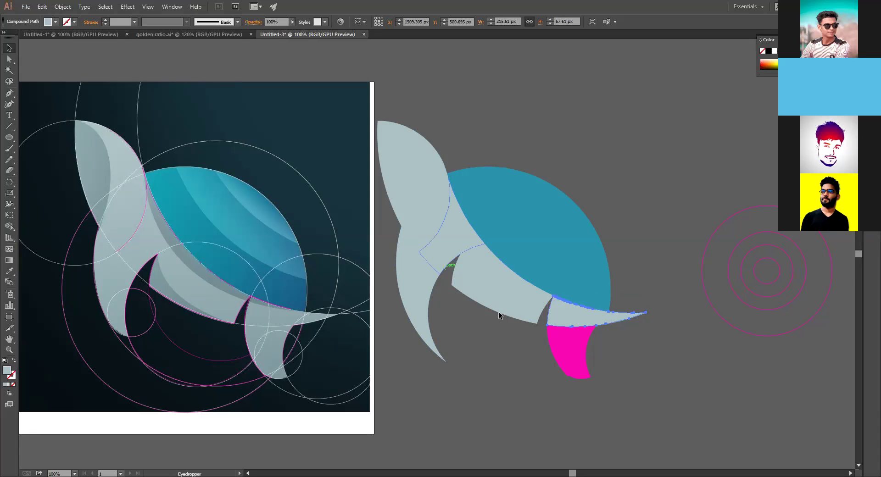
Apply the tail band's light grey to the pink rear flipper and deselect it
left_click(557, 344, "ctrl")
left_click(565, 312)
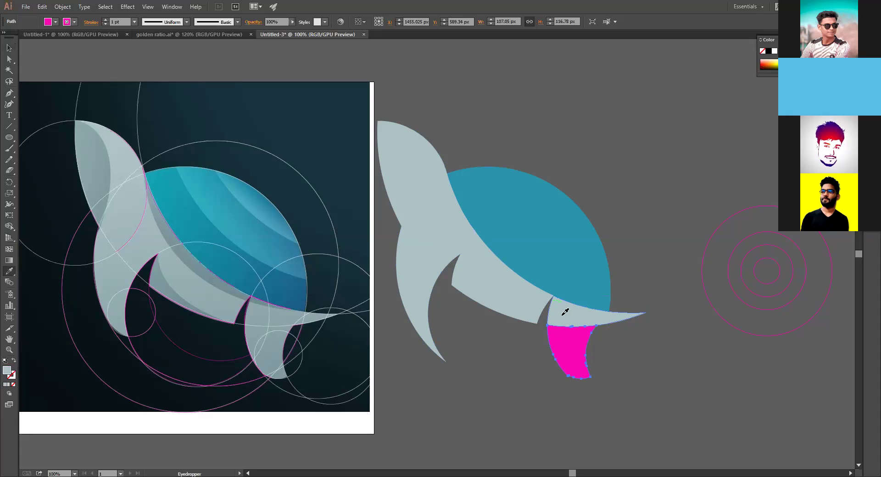
left_click(9, 47)
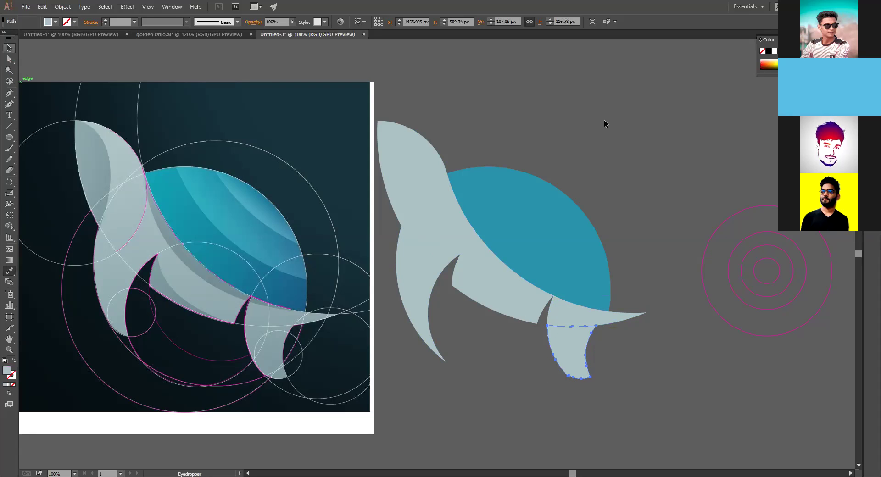
left_click(604, 164)
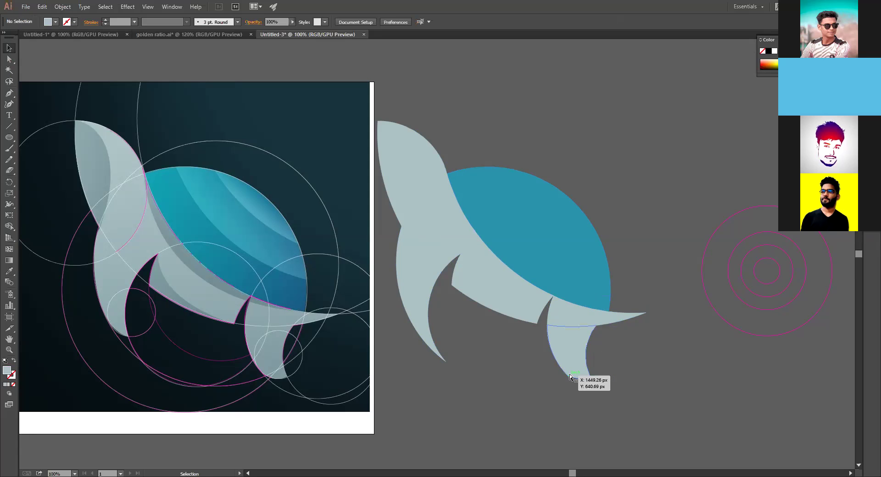
Inspect the rear flipper's outer edge and tip at high magnification for uneven anchor points
key("ctrl+equal")
key("ctrl+equal")
key("ctrl+equal")
left_click_drag(601, 386, 241, 82)
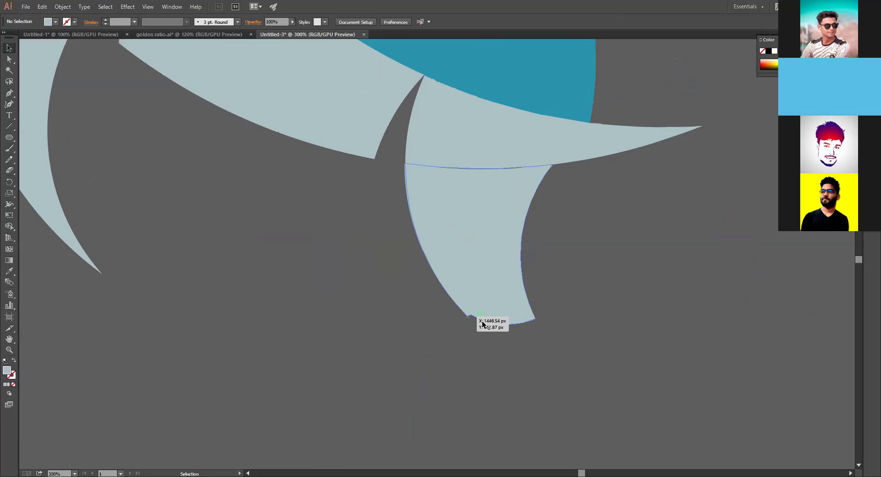
key("ctrl+equal")
key("ctrl+equal")
key("ctrl+equal")
key("ctrl+equal")
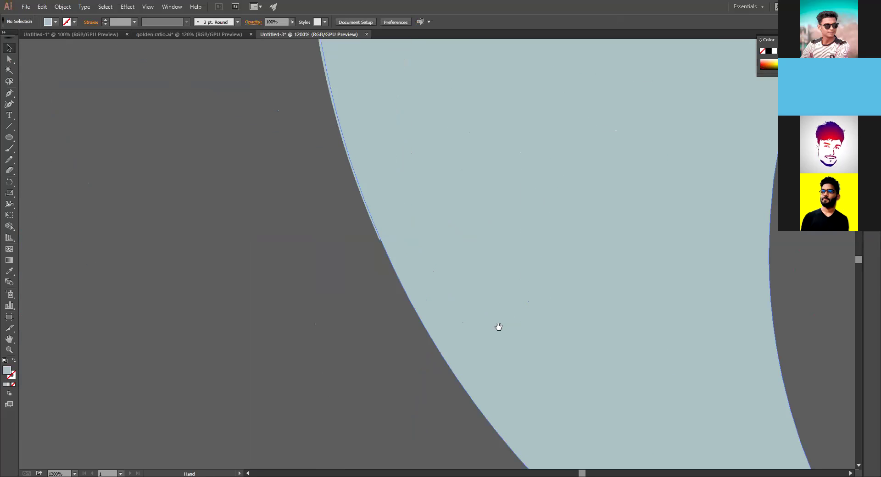
left_click_drag(493, 331, 329, 100)
left_click_drag(266, 41, 477, 290)
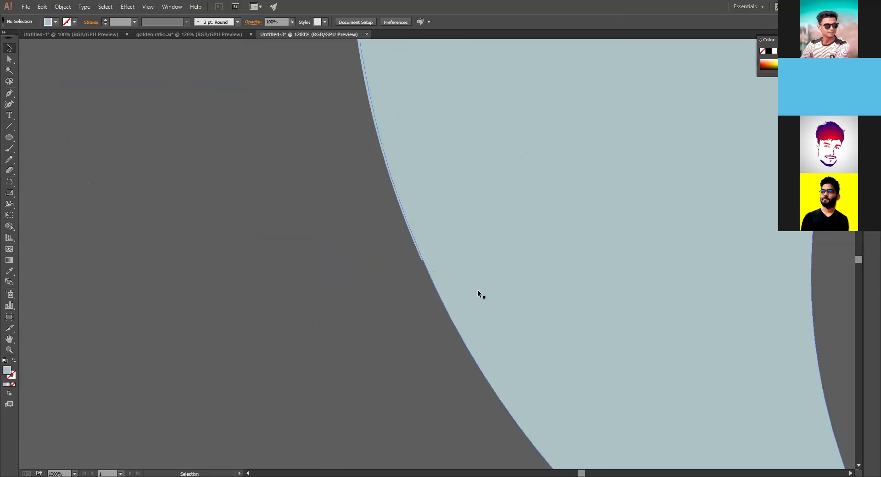
left_click(425, 270)
key("ctrl+minus")
key("ctrl+minus")
key("ctrl+minus")
key("ctrl+minus")
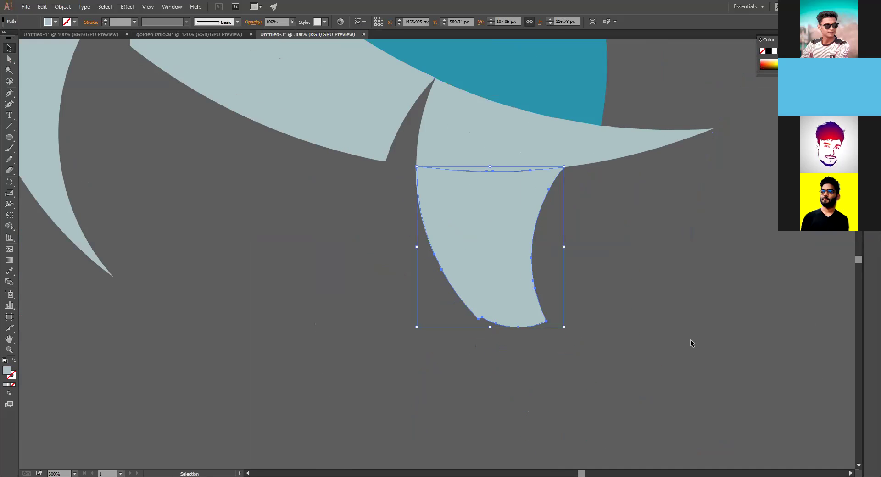
Delete the stray anchor point that forms a notch near the tip of the rear flipper's outer edge
left_click_drag(495, 305, 413, 363)
key("ctrl+z")
left_click(577, 294)
left_click(521, 307)
key("ctrl+plus")
key("ctrl+plus")
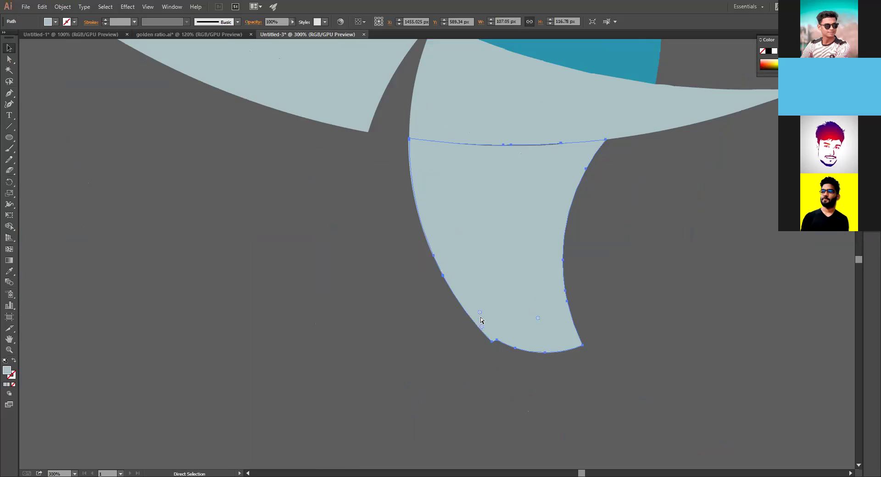
left_click(10, 61)
left_click(525, 421)
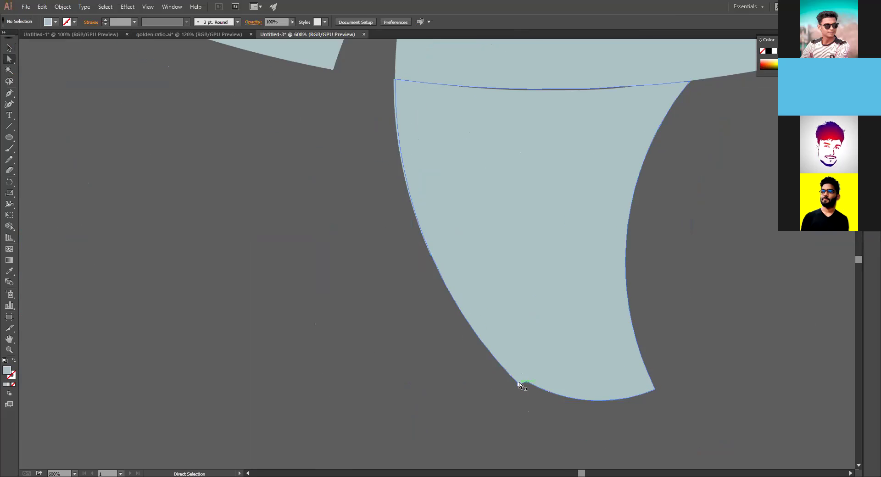
left_click(516, 385)
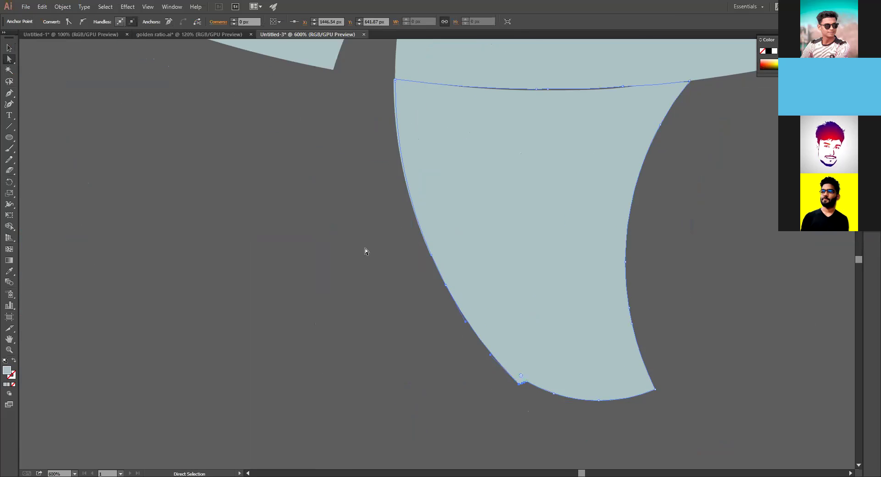
left_click(10, 94)
left_click_drag(10, 94, 43, 115)
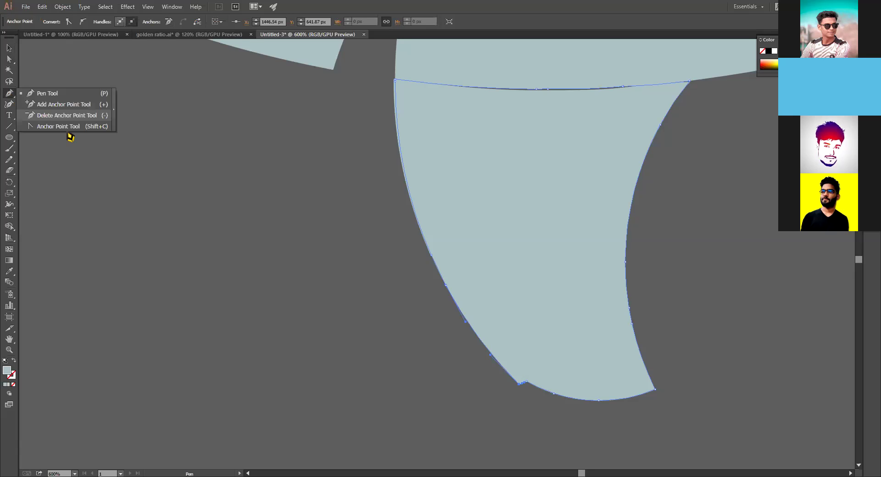
left_click(519, 385)
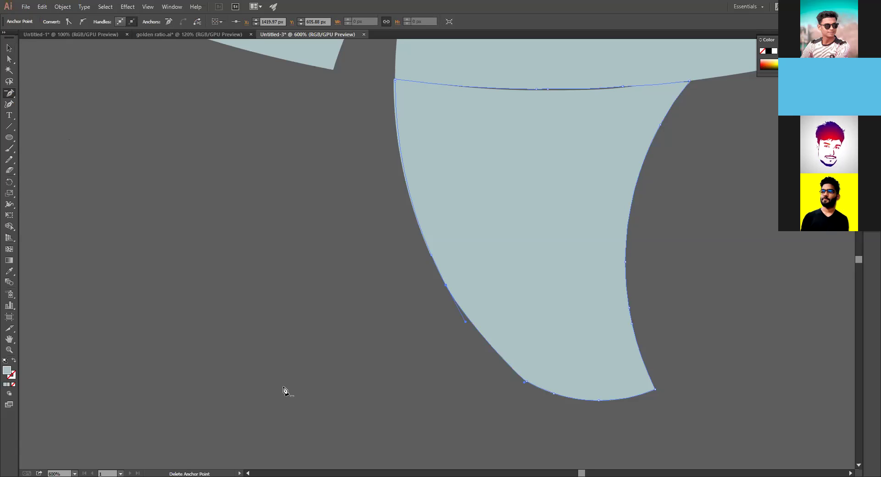
Examine the cleaned-up tip of the rear flipper close up and against the whole turtle
key("ctrl+equal")
key("ctrl+equal")
key("space")
left_click_drag(271, 77, 252, 67)
left_click(7, 44)
left_click(354, 387)
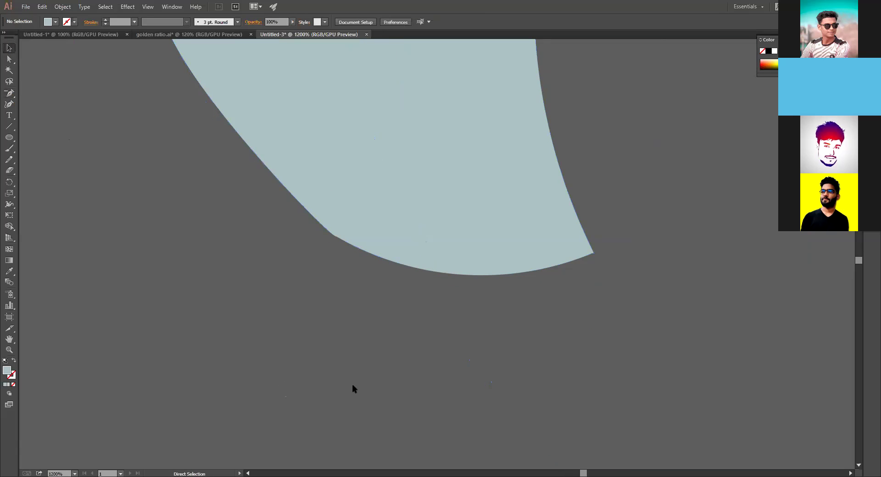
key("ctrl+minus")
key("ctrl+minus")
key("ctrl+minus")
key("ctrl+minus")
key("ctrl+minus")
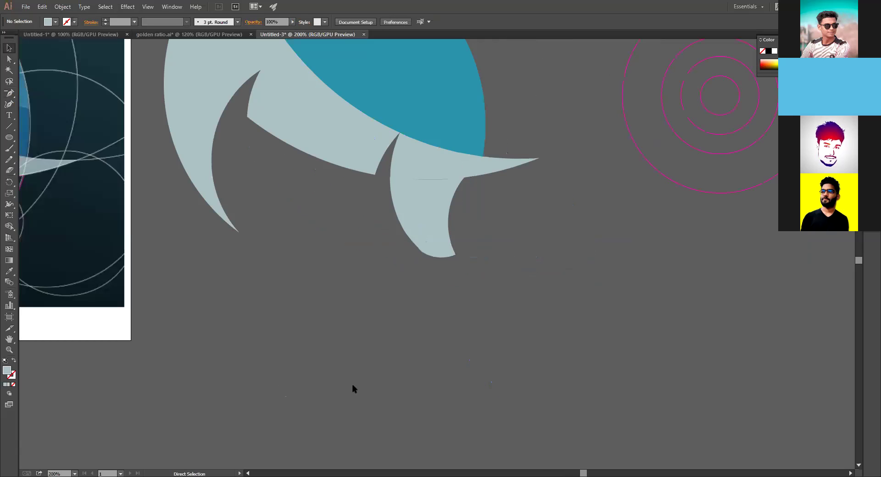
key("ctrl+minus")
Unite the rear flipper and the tail band into one shape with Pathfinder
key("ctrl+z")
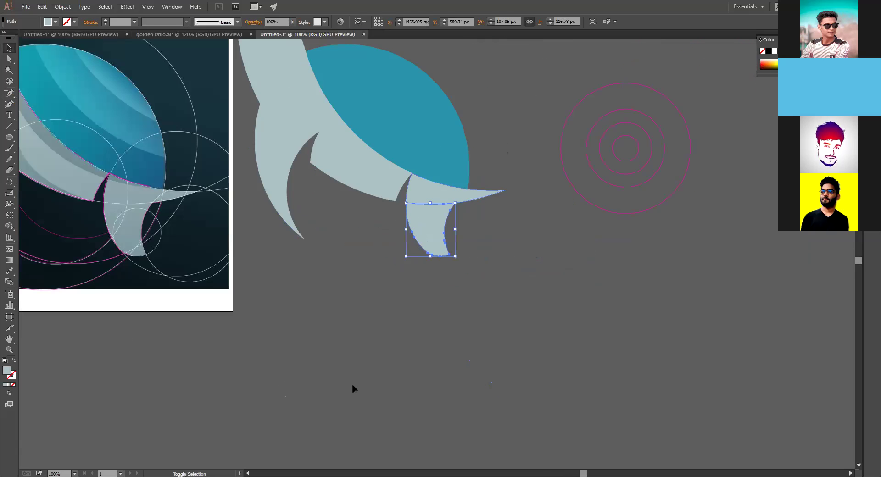
left_click(429, 191, "shift")
left_click(171, 7)
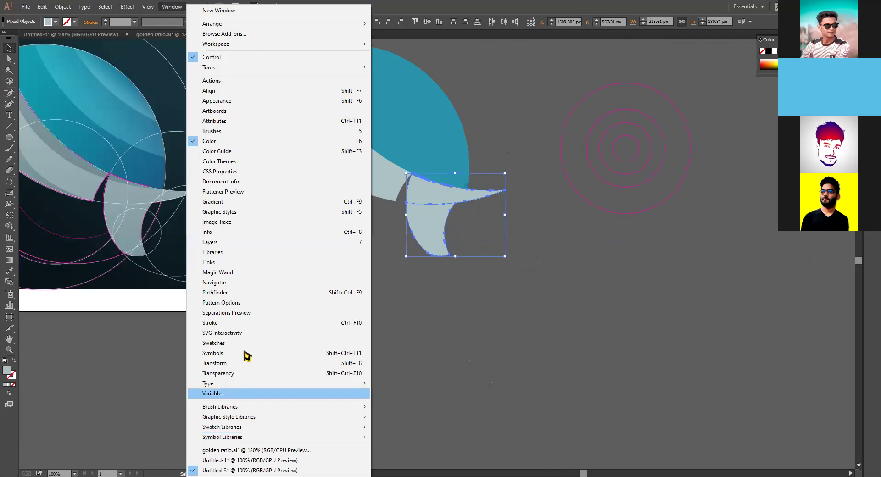
left_click(230, 294)
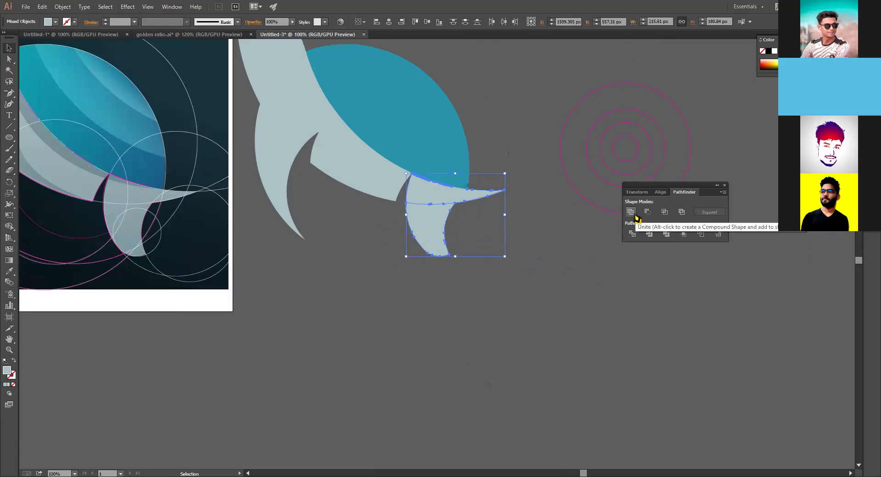
left_click(512, 280)
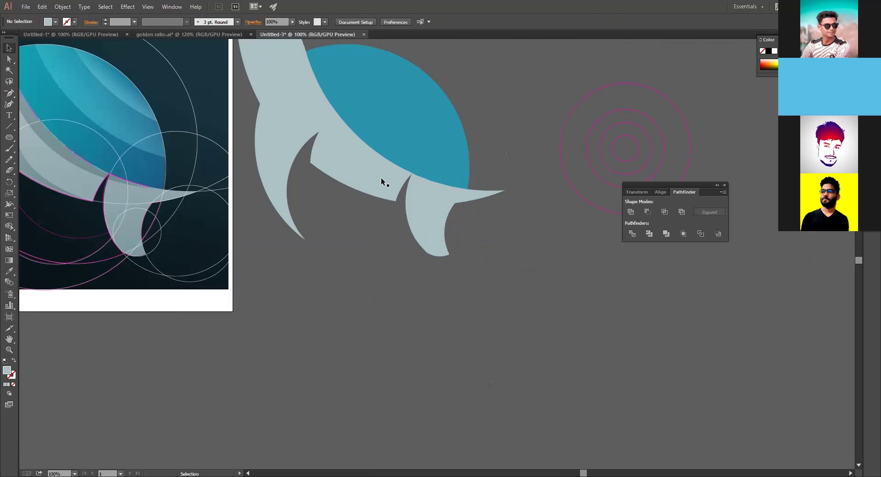
Unite the belly, body, front flipper and head pieces into a single body shape
left_click(380, 178)
left_click(302, 121, "shift")
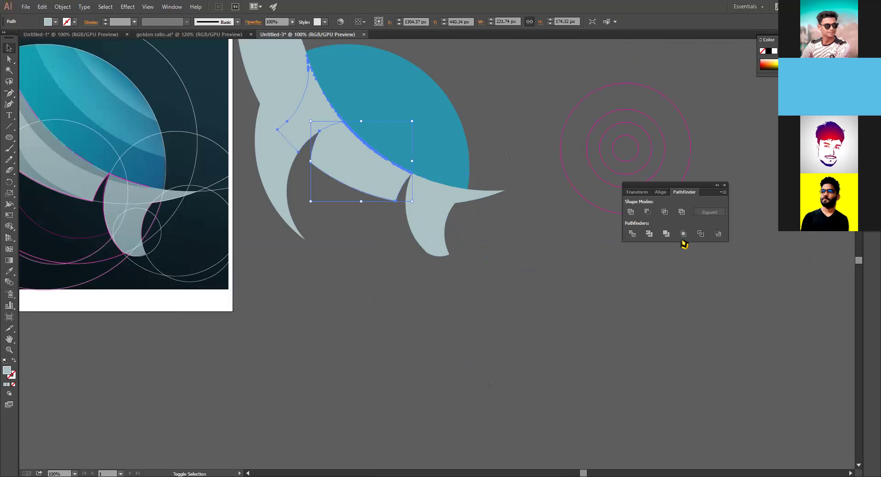
left_click(631, 212)
left_click(339, 219)
left_click(293, 120)
left_click(295, 122, "shift")
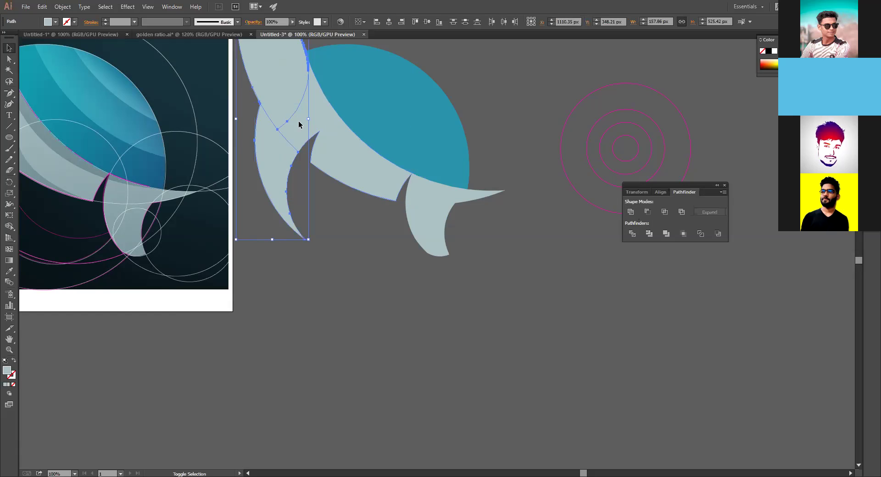
left_click(630, 212)
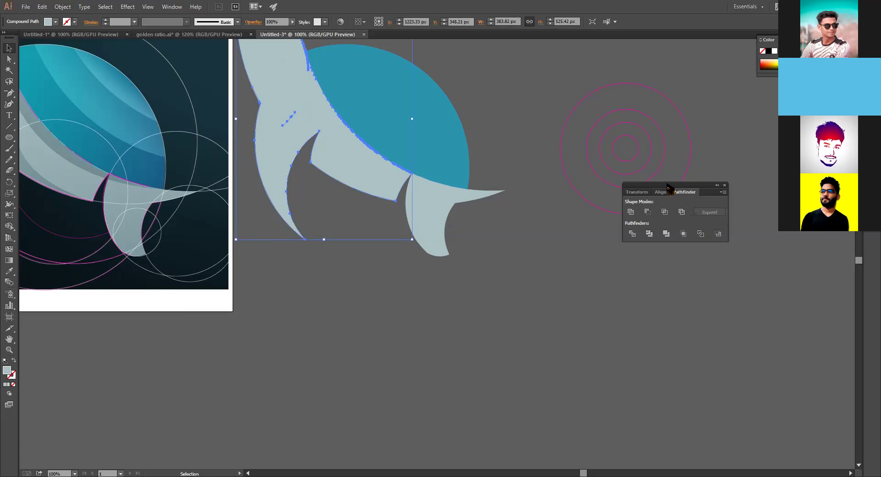
Dock the floating Transform, Align and Pathfinder group at the window's edge and show the Pathfinder options
left_click_drag(681, 193, 873, 250)
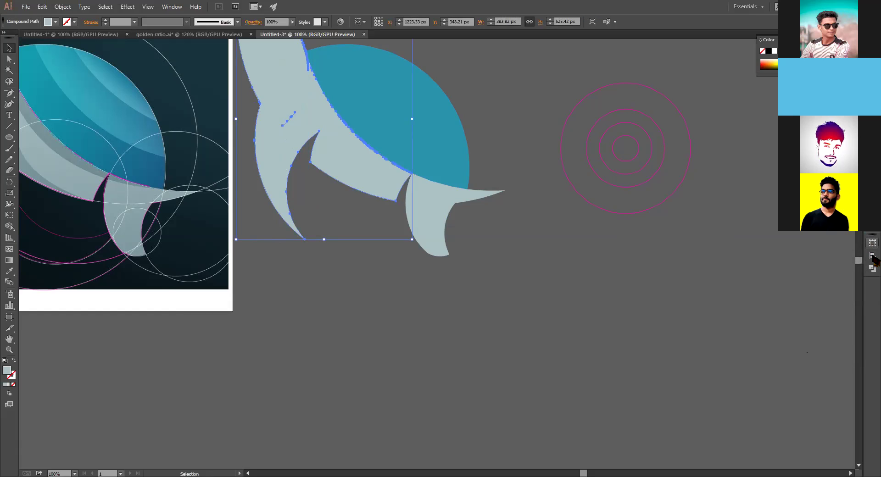
left_click(873, 248)
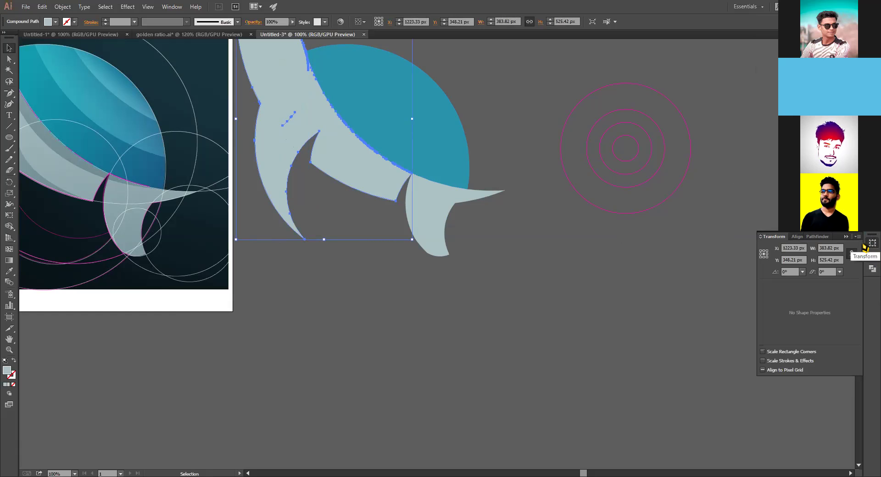
left_click(808, 237)
Delete the small leftover pink arc beside the reference turtle's neck
key("space")
left_click_drag(453, 199, 501, 281)
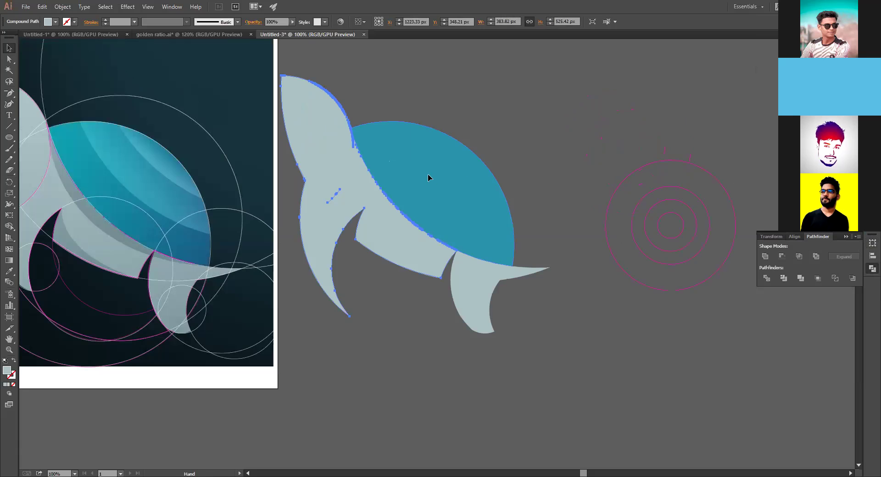
left_click(428, 175)
key("ctrl+shift+a")
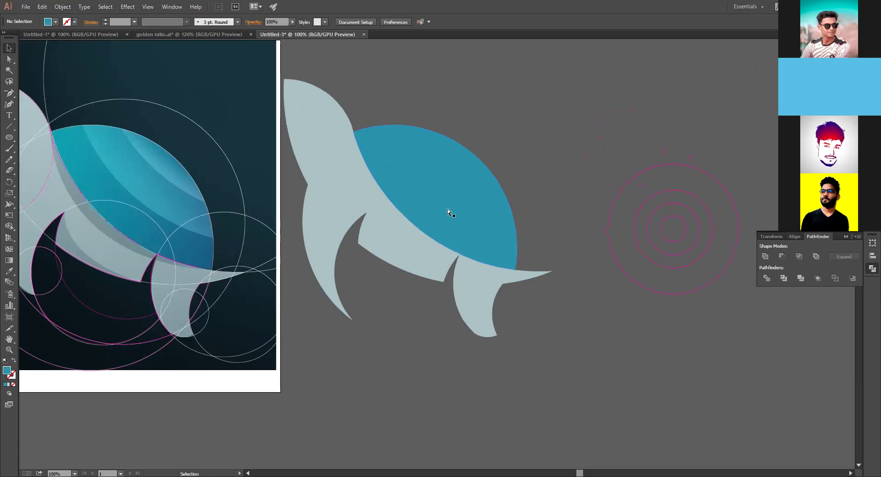
key("ctrl+minus")
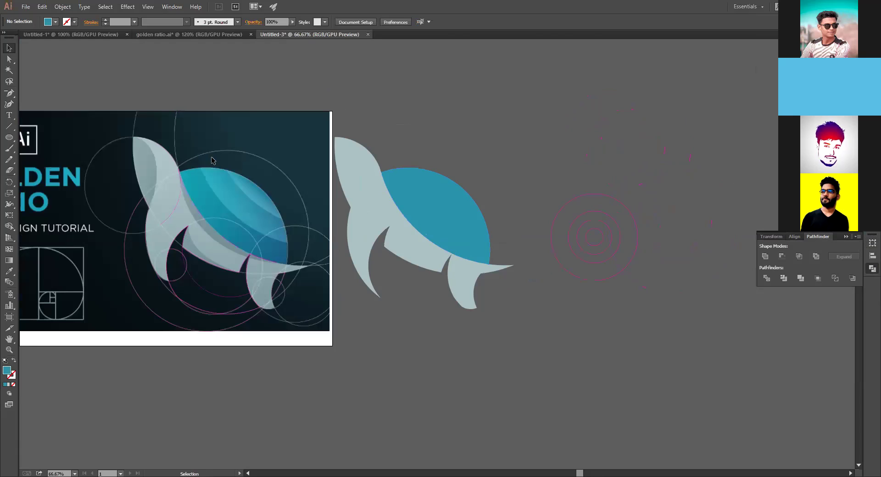
left_click(9, 48)
left_click(180, 203)
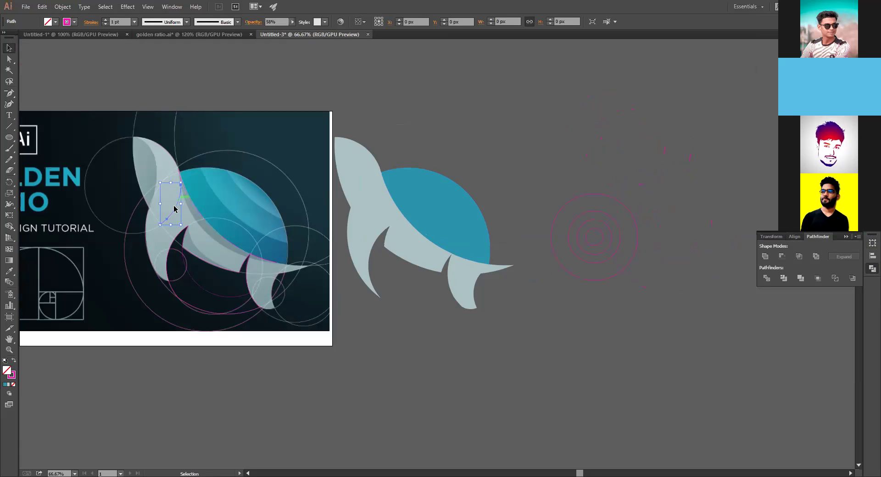
left_click(202, 253)
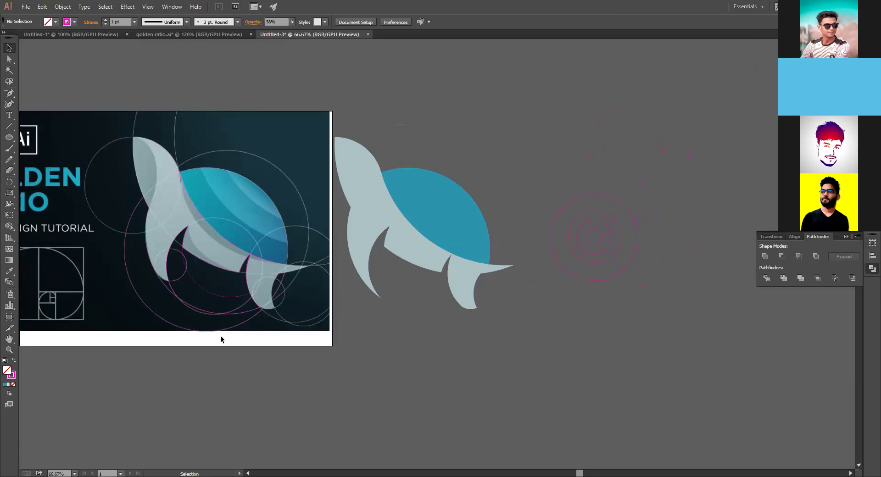
Delete the remaining pink construction outlines lying over the reference turtle
left_click(253, 321)
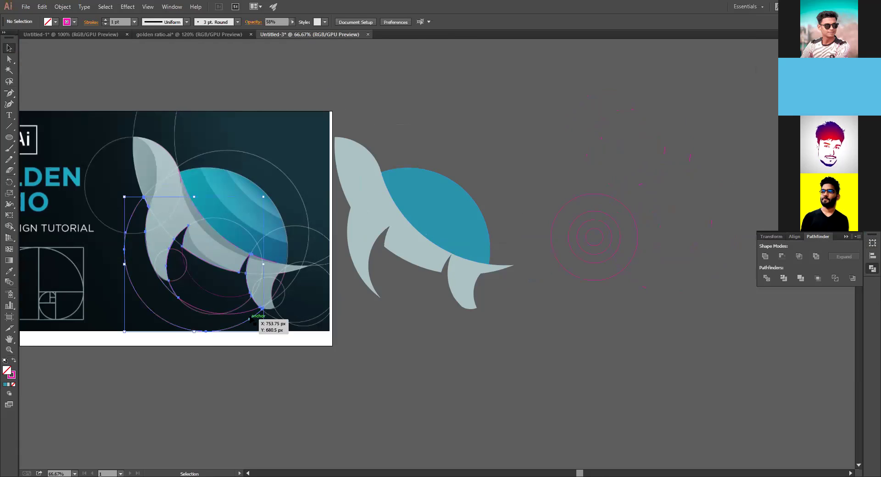
left_click_drag(167, 323, 256, 324)
key("Delete")
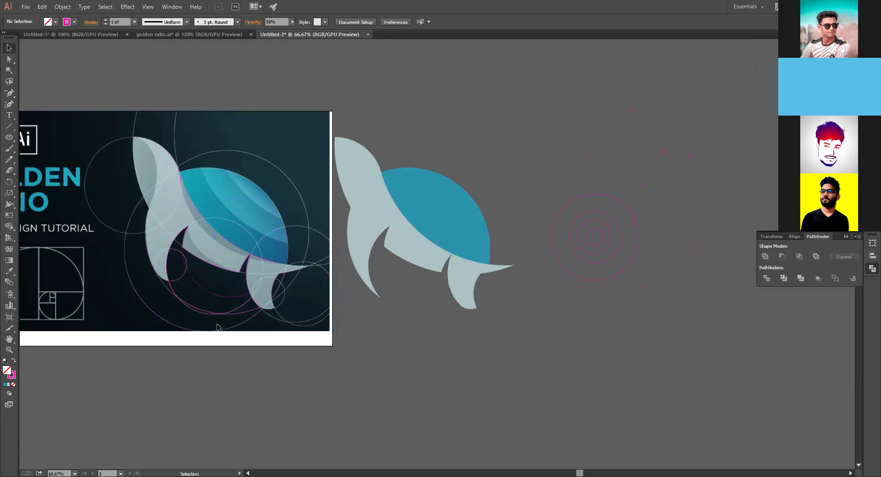
left_click_drag(204, 265, 216, 318)
key("Delete")
left_click_drag(124, 129, 297, 324)
key("Delete")
Move the outermost of the pink concentric circles onto the reference image above the turtle's shell
key("ctrl+1")
key("space")
left_click_drag(328, 234, 368, 288)
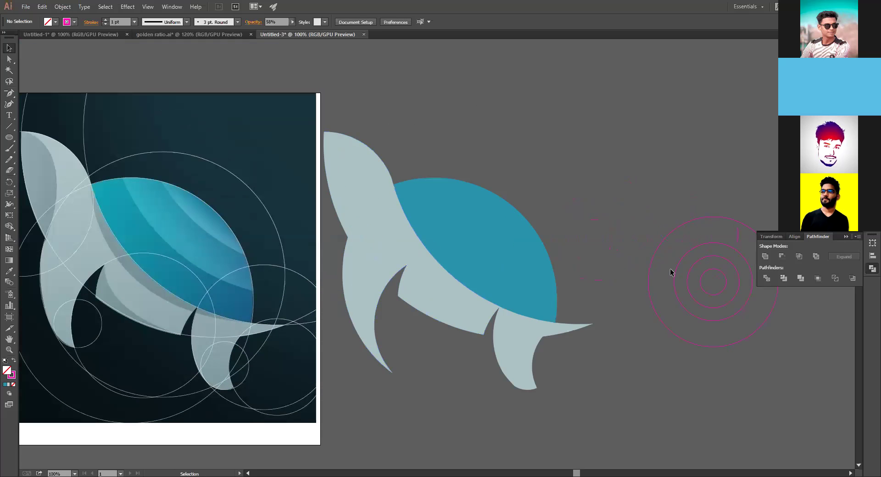
left_click(654, 259)
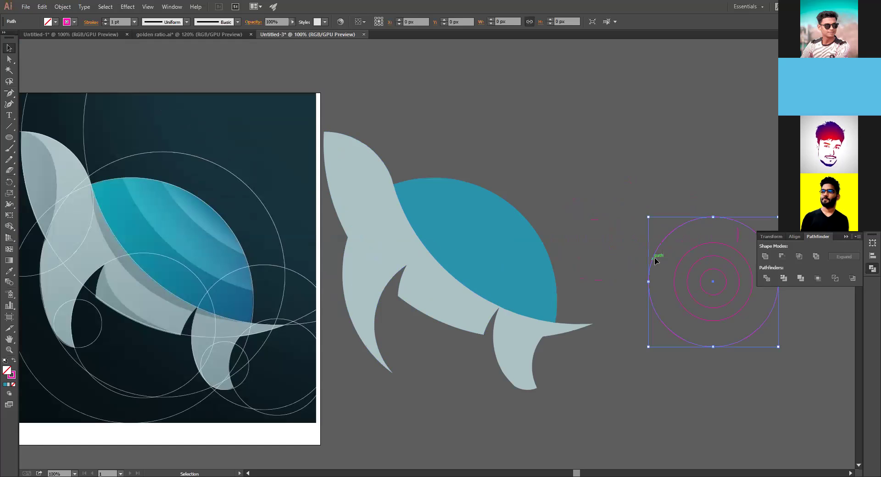
left_click_drag(655, 257, 172, 140)
key("ctrl+minus")
key("v")
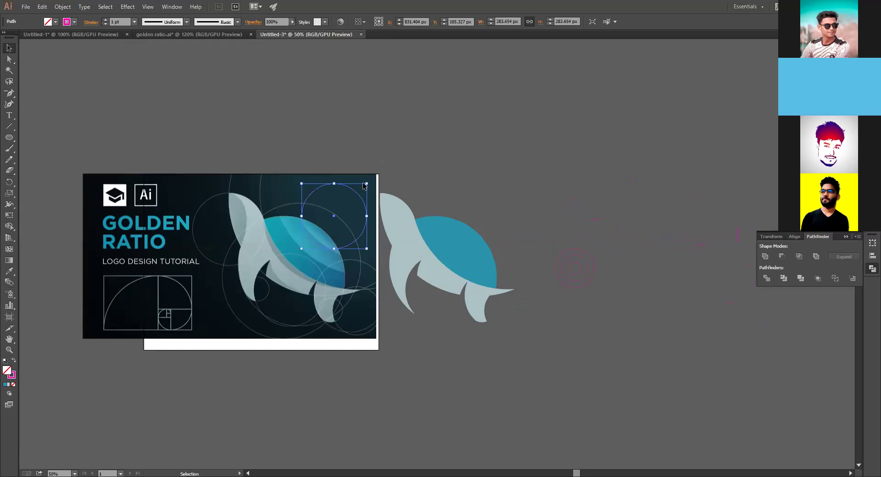
Enlarge the circle to about 784 px in diameter and position its lower arc over the reference shell's highlight
left_click_drag(366, 184, 583, 67)
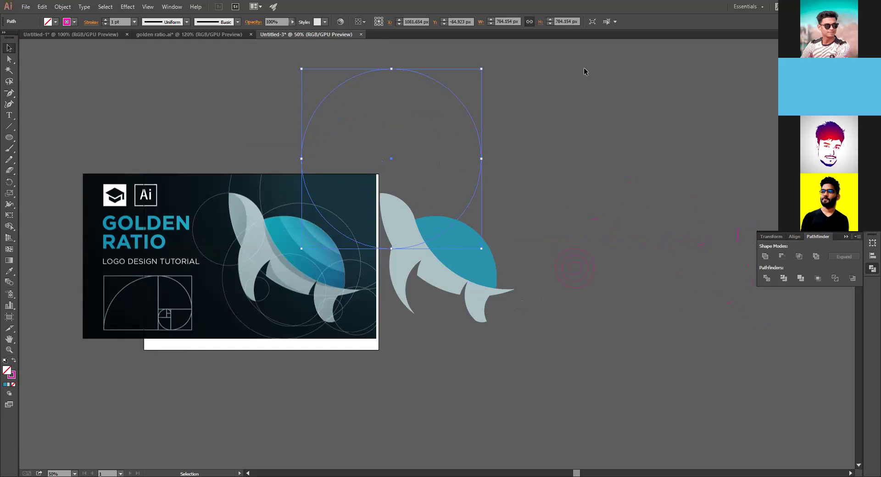
key("Down")
key("Down")
key("Down")
key("Down")
key("Down")
left_click_drag(444, 93, 428, 102)
left_click_drag(438, 141, 439, 142)
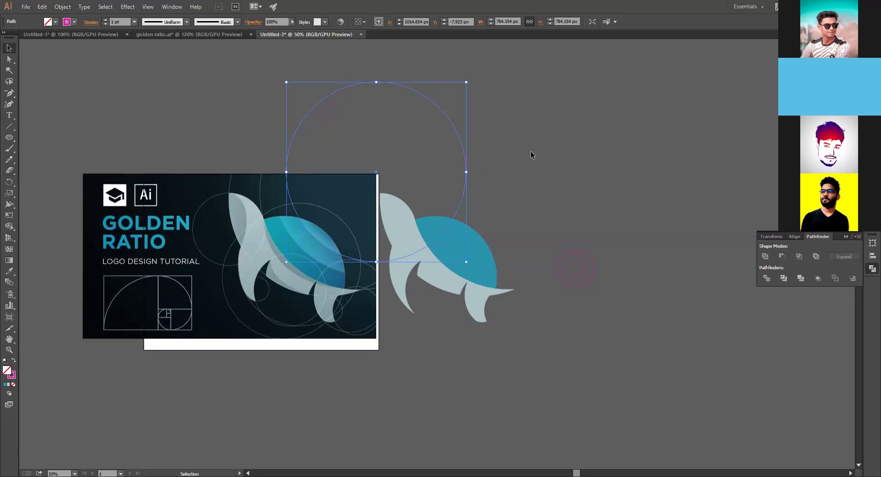
Move the large pink circle off the reference image to the empty canvas above the rebuilt turtle
key("ctrl+plus")
key("ctrl+plus")
key("ctrl+plus")
left_click_drag(111, 181, 368, 249)
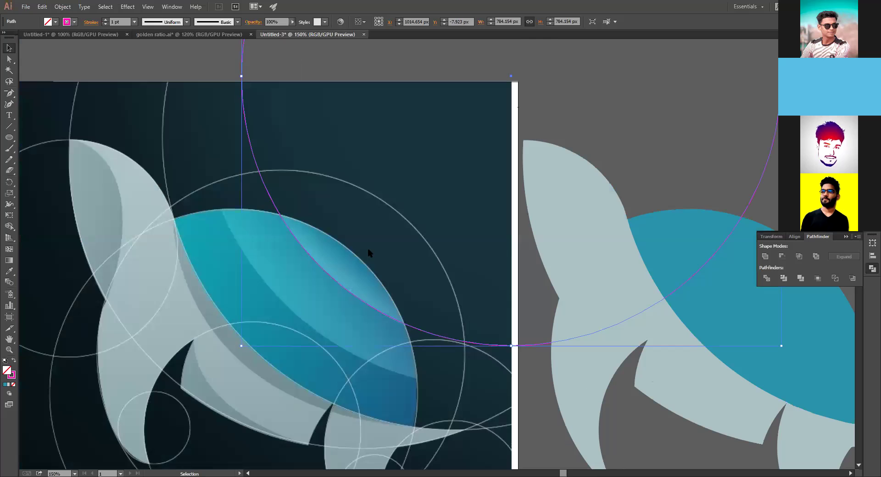
key("ctrl+minus")
key("ctrl+minus")
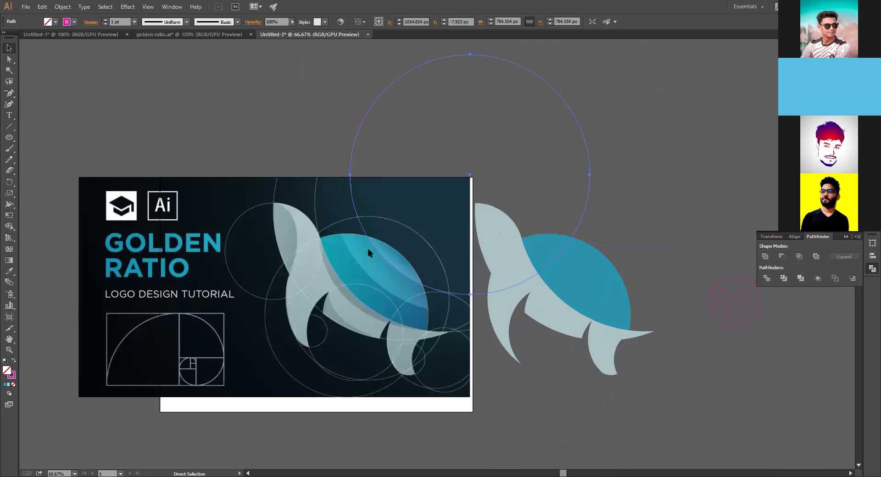
key("ctrl+minus")
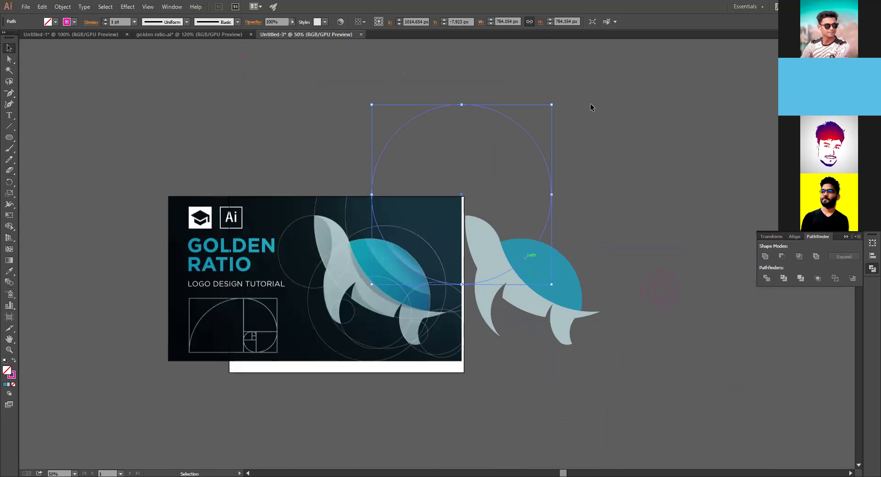
left_click_drag(539, 152, 678, 158)
left_click_drag(678, 153, 698, 104)
Select all pieces of the rebuilt turtle and shift them left until they lie over the reference turtle
left_click_drag(597, 363, 453, 220)
left_click_drag(580, 362, 391, 242)
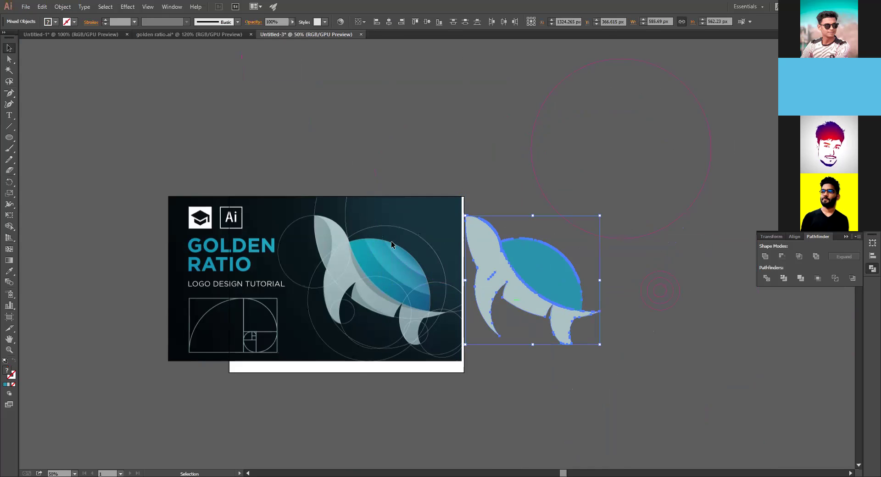
key("shift+Left")
key("shift+Left")
key("shift+Left")
key("shift+Left")
key("shift+Left")
key("shift+Left")
key("shift+Left")
key("shift+Left")
key("shift+Left")
key("shift+Left")
key("shift+Left")
key("shift+Left")
key("shift+Left")
key("shift+Left")
key("shift+Left")
key("shift+Left")
key("shift+Left")
key("shift+Left")
key("shift+Left")
key("shift+Left")
key("shift+Left")
key("shift+Left")
key("shift+Left")
key("shift+Left")
key("shift+Left")
key("shift+Left")
key("shift+Left")
key("shift+Left")
key("shift+Left")
key("shift+Left")
key("shift+Left")
key("shift+Left")
key("shift+Left")
key("shift+Left")
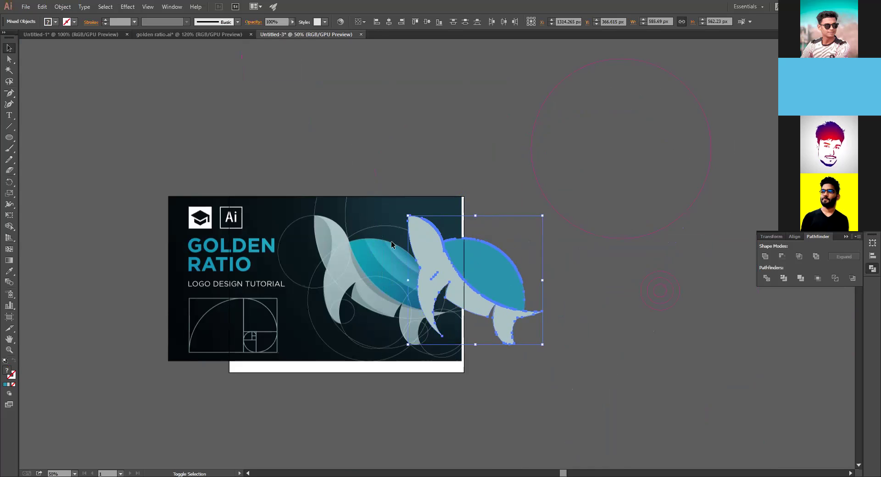
key("shift+Left")
key("shift+Left")
key("shift+Left")
key("shift+Left")
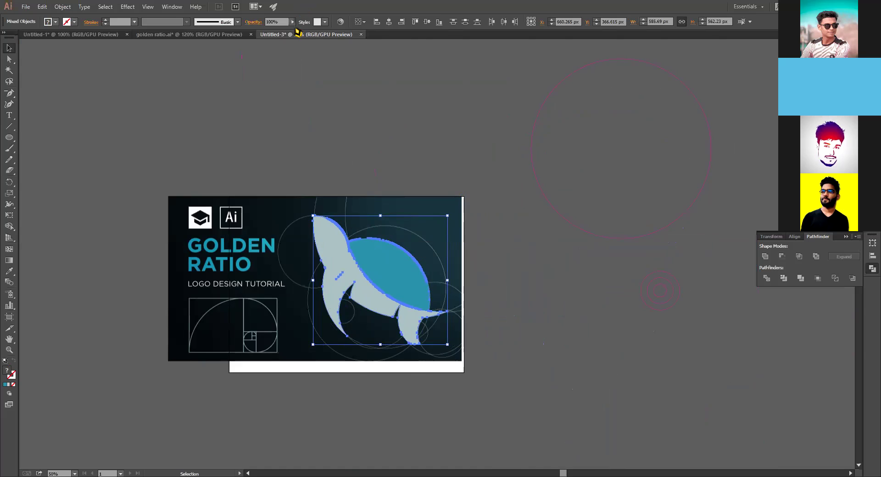
Set the opacity of the rebuilt turtle to 33% and deselect it
left_click_drag(281, 36, 266, 34)
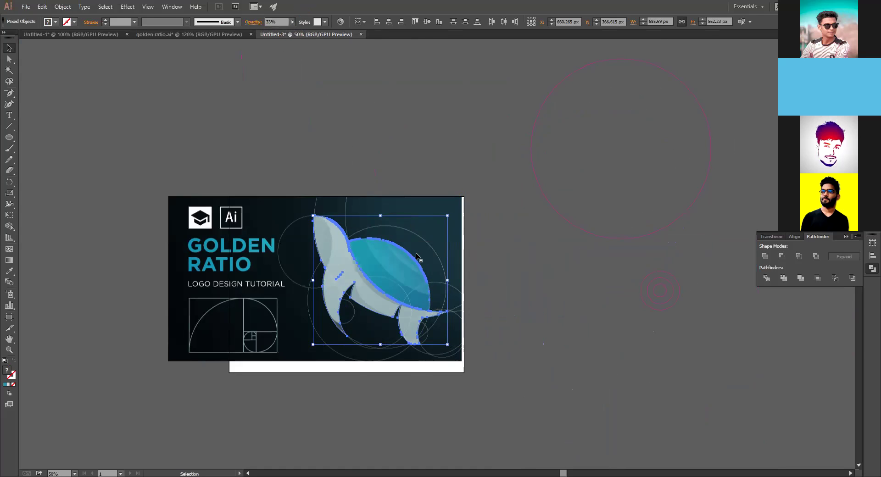
key("a")
key("v")
left_click(508, 304)
key("a")
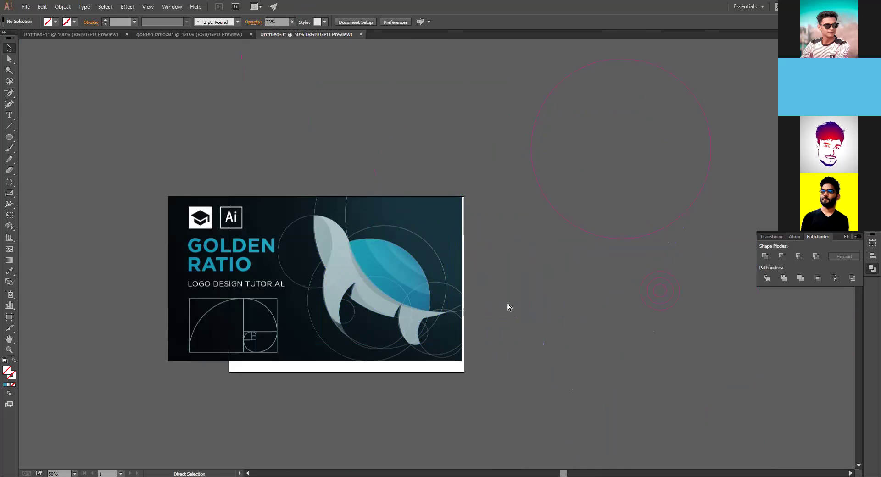
Move the large pink circle back over the shell, with its arc along the lower edge of the reference's wider highlight
key("ctrl+1")
key("ctrl+plus")
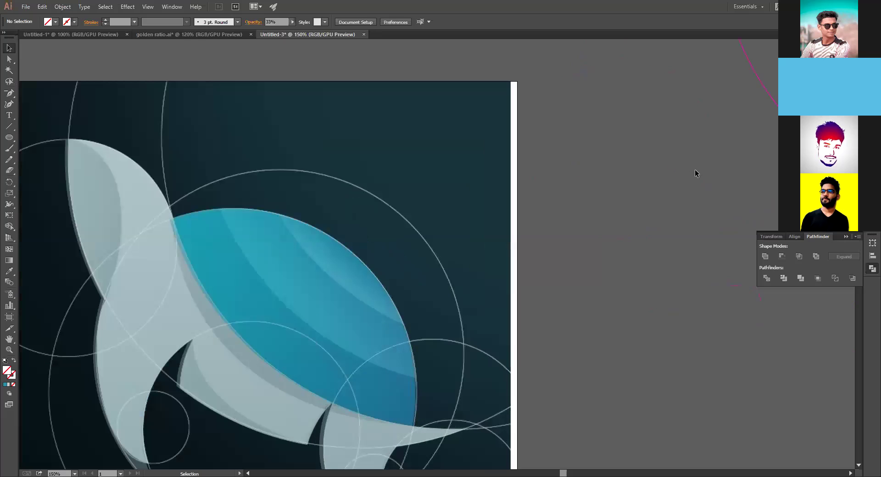
left_click(776, 106)
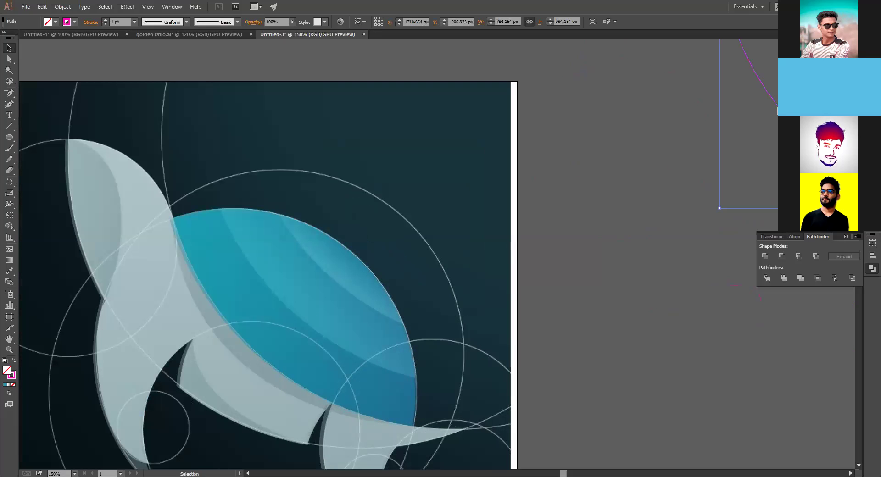
left_click_drag(325, 288, 270, 286)
left_click_drag(237, 324, 254, 269)
key("ctrl+minus")
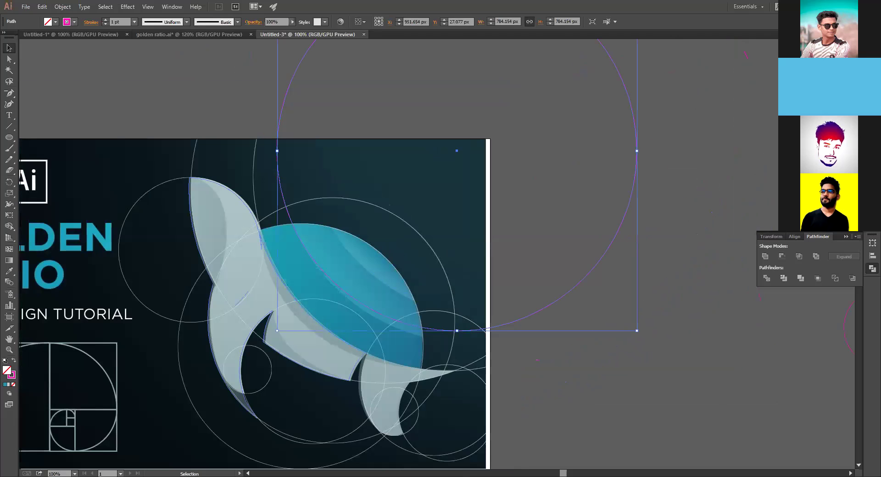
Enlarge the circle to 807 px in diameter and nudge it into line with the lower highlight edge on the shell
left_click_drag(636, 330, 650, 342)
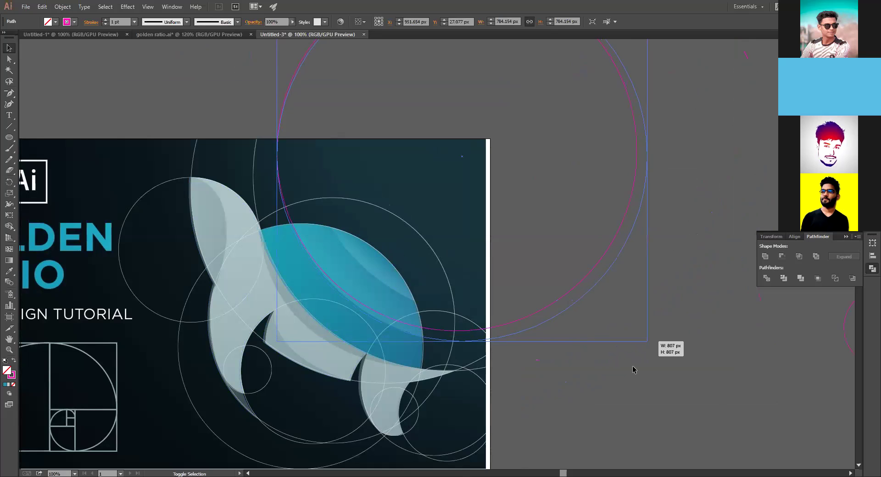
left_click_drag(632, 369, 633, 369)
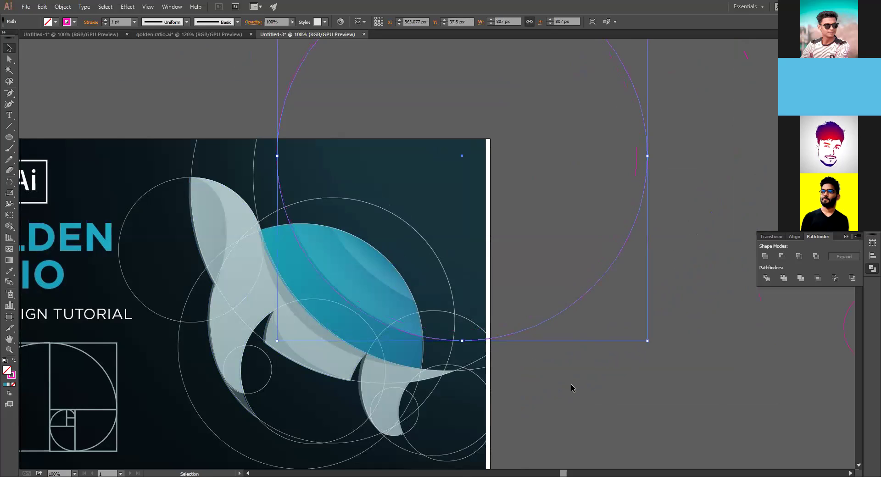
key("Right")
key("Right")
key("Right")
key("Right")
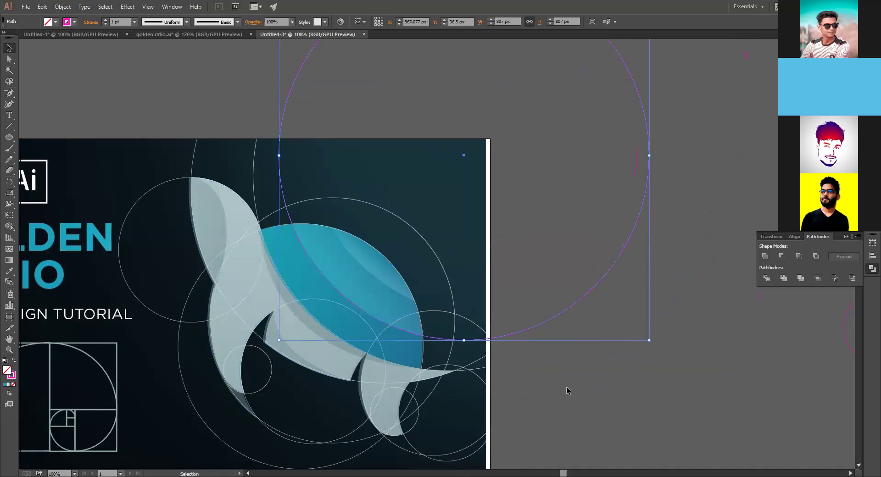
left_click(510, 350)
left_click(514, 334)
Duplicate the 807 px circle up and to the right, and nudge the copy onto the edge of the shell's upper highlight
key("ctrl+plus")
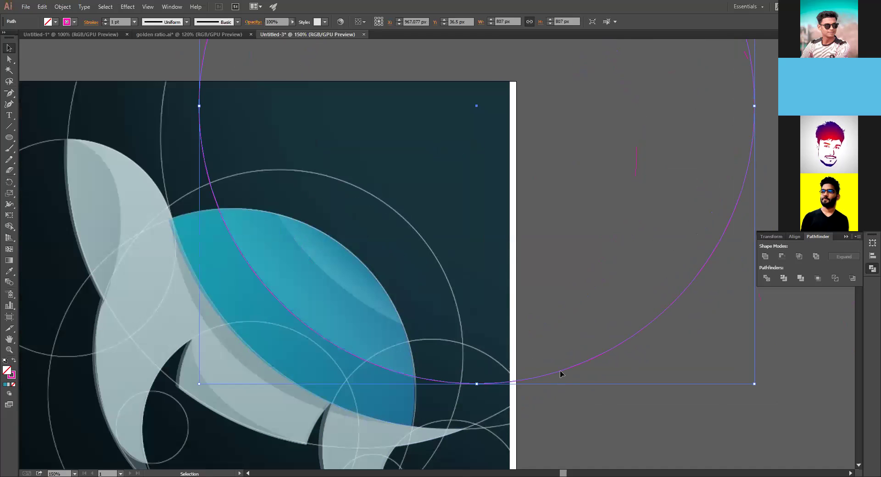
left_click_drag(561, 372, 573, 327)
key("shift+Right")
key("shift+Right")
key("shift+Right")
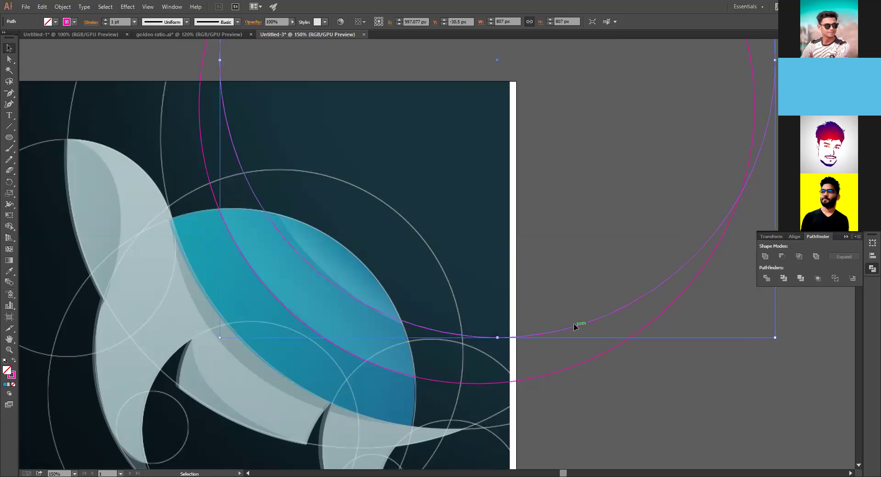
key("Down")
key("Right")
key("Down")
key("Right")
key("Down")
key("Right")
key("Down")
key("Right")
key("Down")
key("Right")
key("Down")
key("Right")
key("Down")
key("Right")
key("Down")
key("Right")
key("Down")
key("Right")
key("Down")
key("Right")
key("Down")
key("Right")
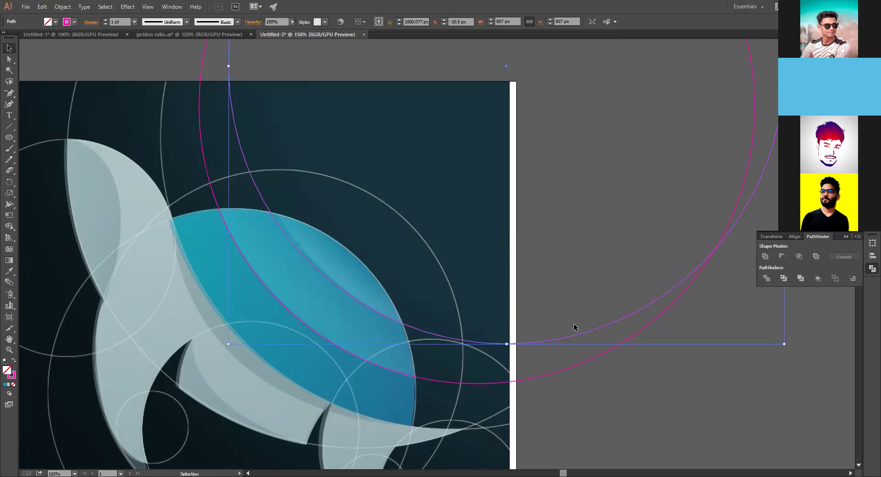
key("Down")
key("Right")
key("Down")
key("Right")
key("Down")
key("Right")
key("Down")
key("Right")
key("Down")
key("Right")
key("Down")
key("Right")
key("Down")
key("Right")
key("Down")
key("Up")
key("Up")
key("Up")
key("Up")
key("Up")
key("Up")
key("Up")
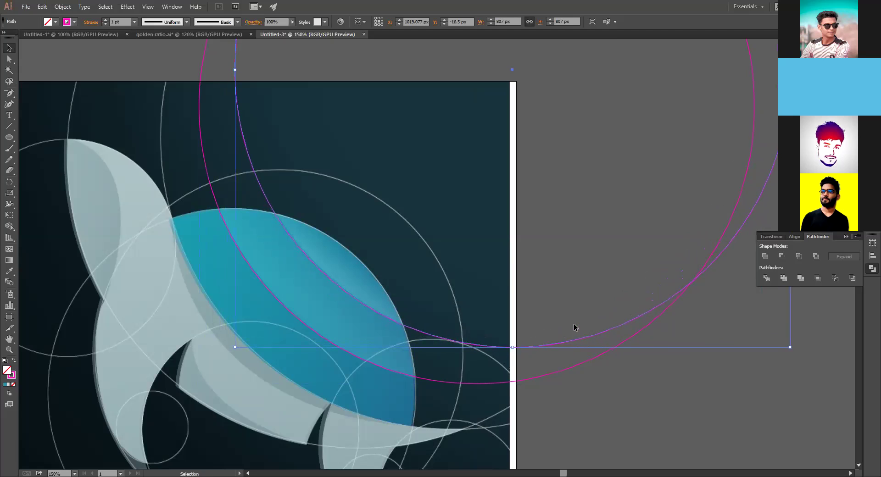
left_click(589, 414)
Examine how the two circle arcs and the semi-transparent turtle line up with the reference
scroll(589, 413, "down", 2)
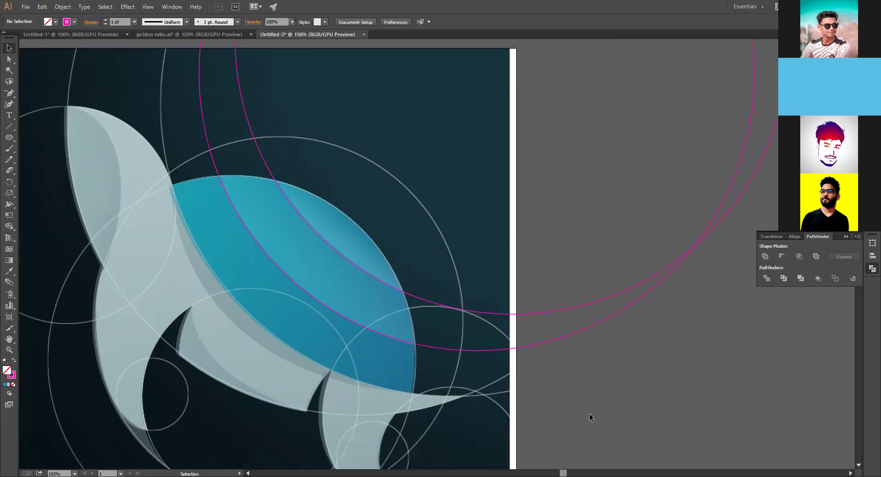
scroll(589, 414, "down", 3)
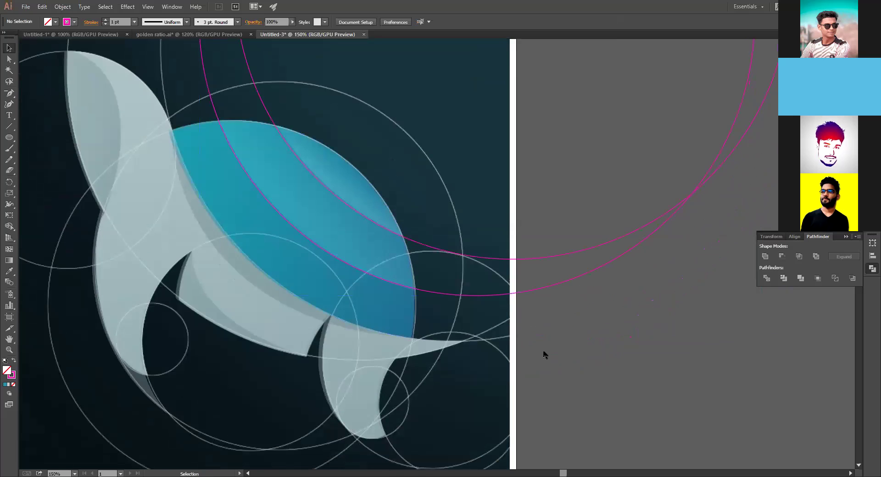
key("ctrl+minus")
key("space")
left_click_drag(328, 185, 330, 234)
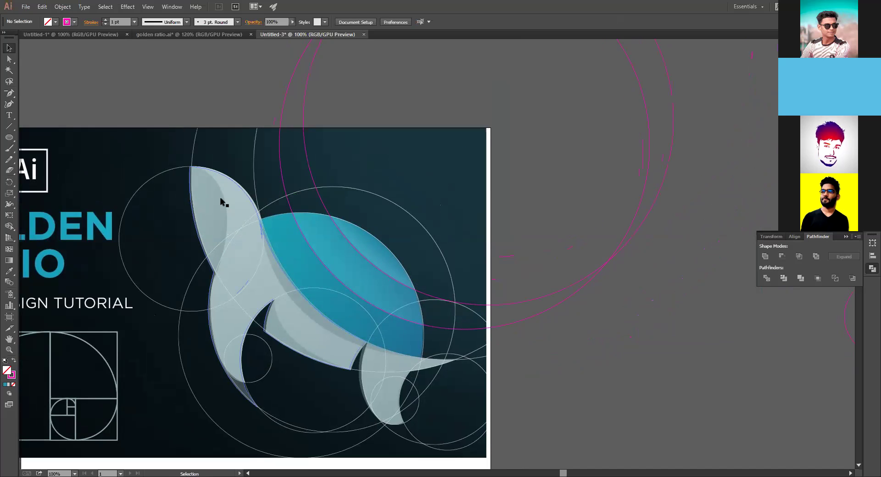
left_click(225, 213)
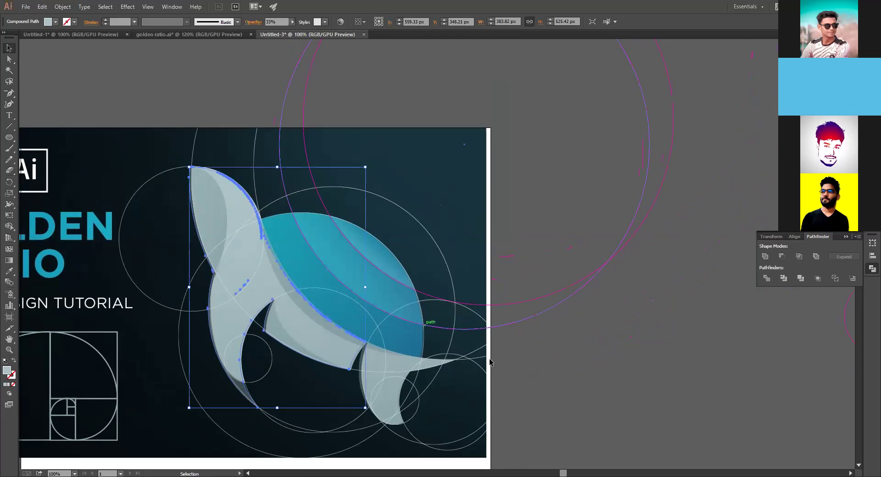
left_click(579, 395)
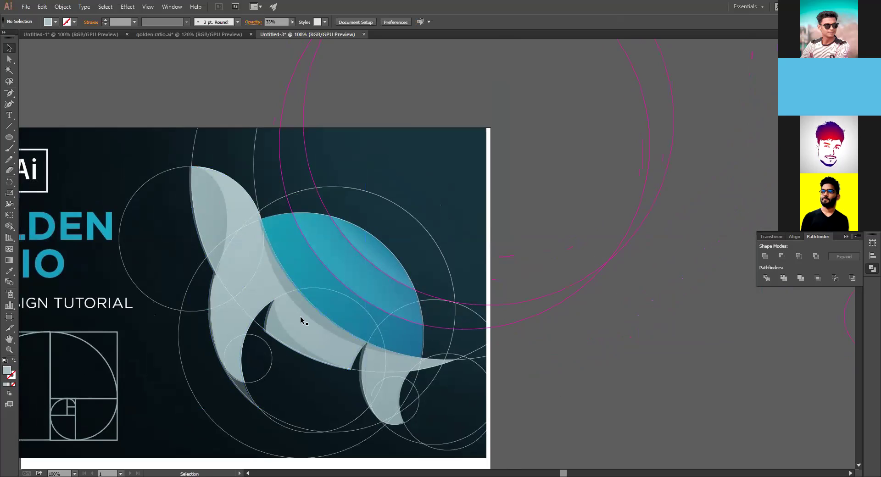
scroll(545, 398, "down", 1)
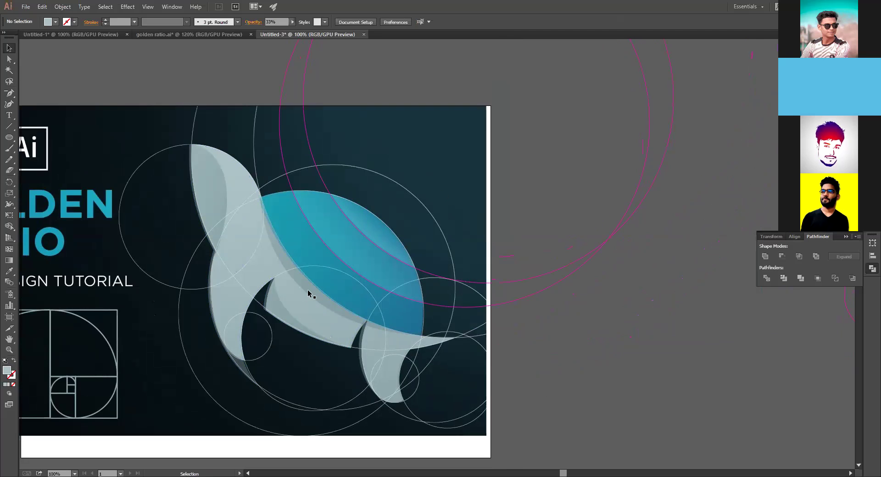
Select the shell, the body and both circles together and set their opacity to 76%
left_click_drag(439, 185, 326, 278)
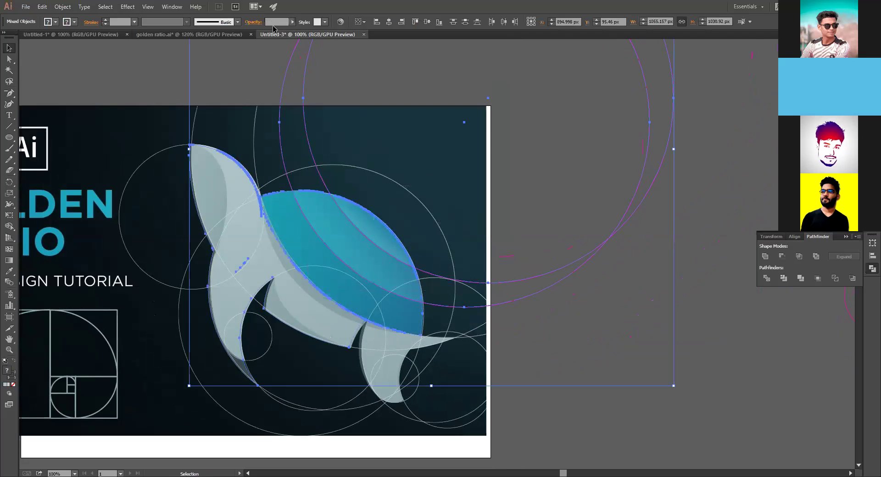
left_click(292, 22)
left_click(281, 31)
left_click_drag(277, 33, 284, 32)
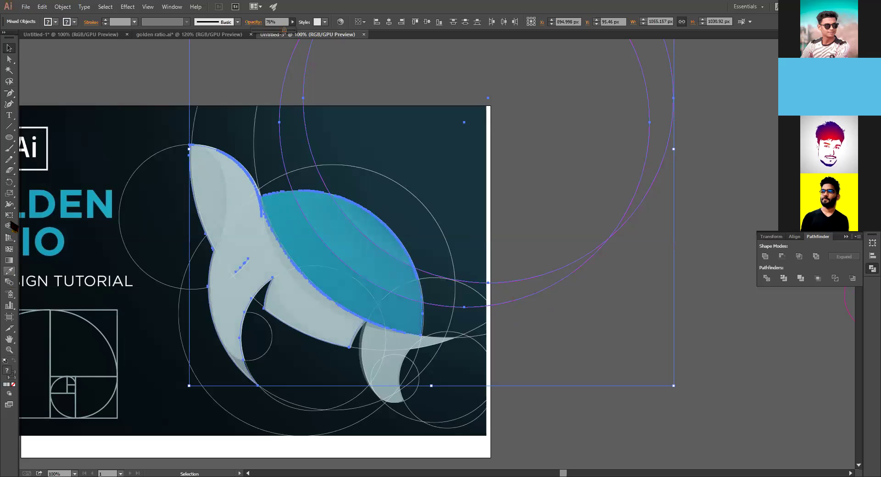
Split off the shell's middle band between the two circle arcs with the Shape Builder tool
left_click(10, 227)
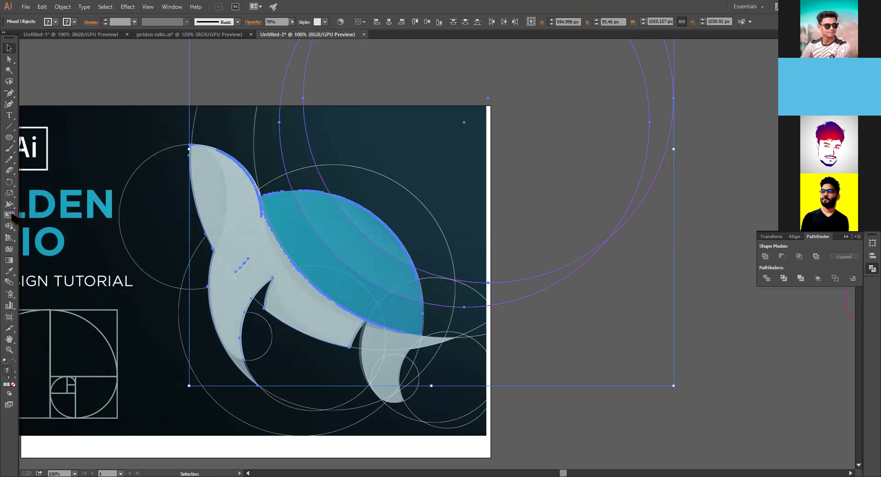
left_click(10, 227)
left_click(379, 235)
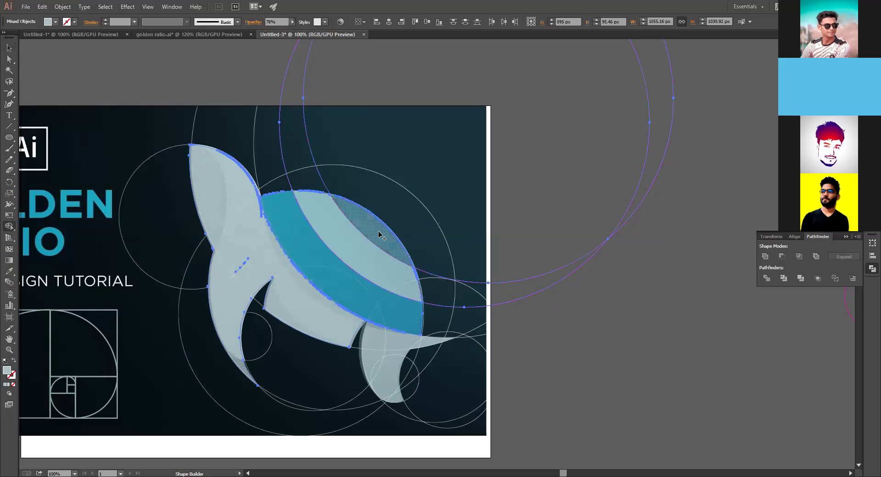
Choose a paler blue fill and apply it to the shell's upper highlight and lower area with Shape Builder
double_click(8, 375)
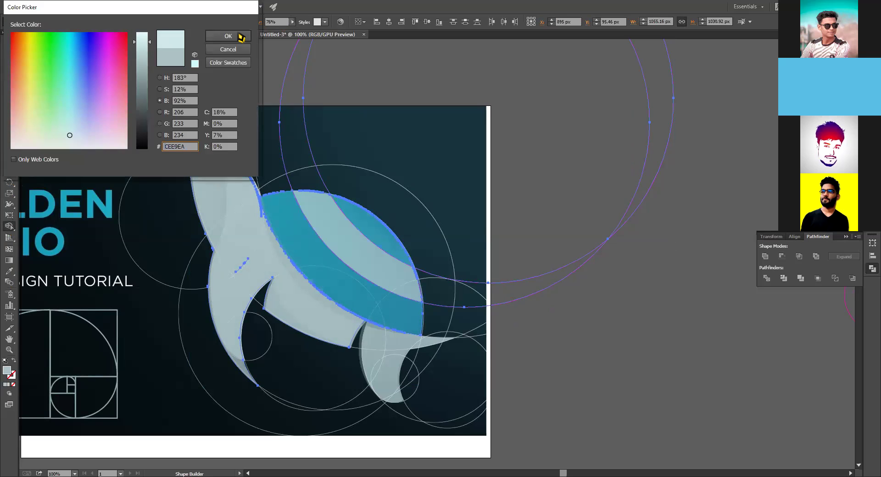
left_click(360, 221)
left_click(312, 263)
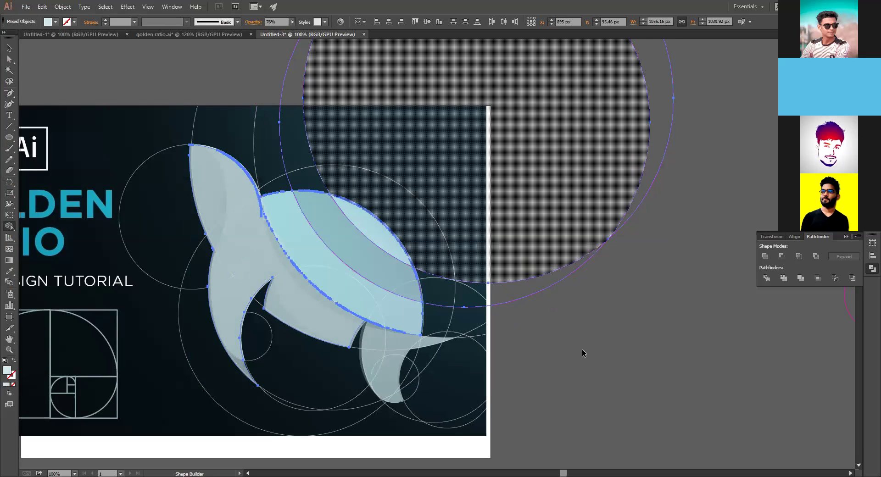
key("v")
left_click(581, 349)
left_click_drag(547, 245, 587, 340)
left_click_drag(552, 271, 848, 309)
key("ctrl+shift+a")
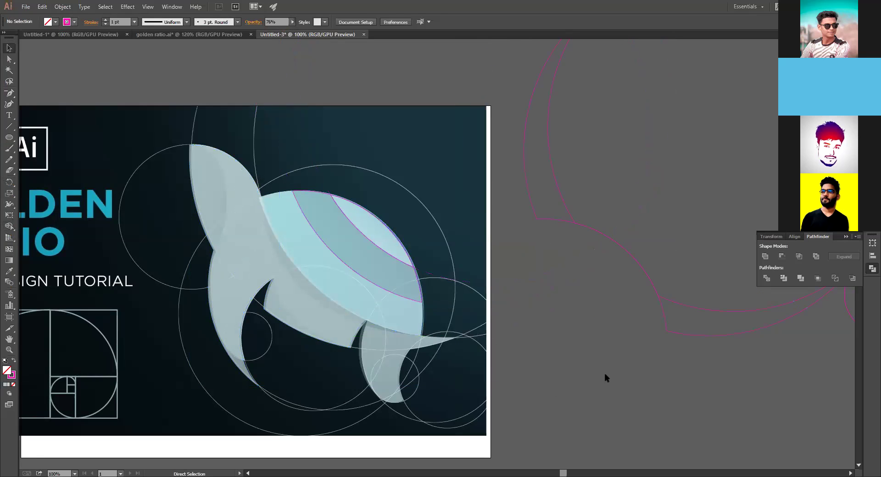
key("ctrl+z")
left_click_drag(554, 355, 250, 163)
right_click(304, 234)
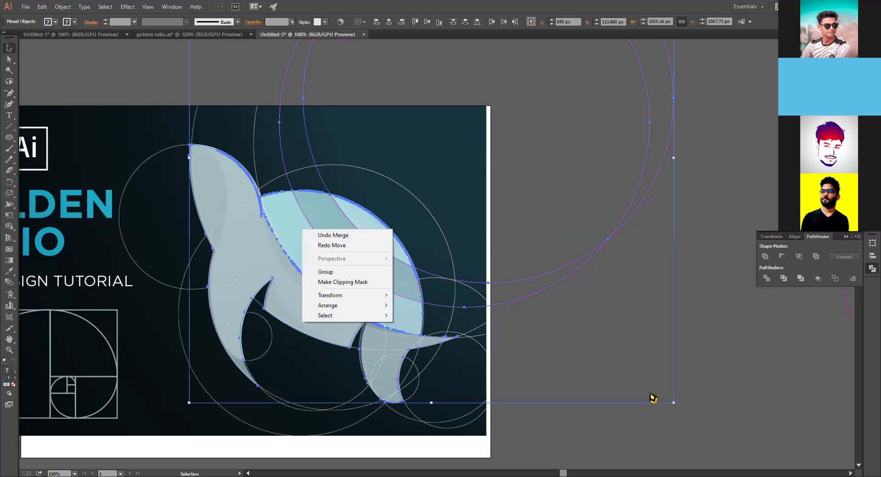
left_click(706, 354)
right_click(530, 293)
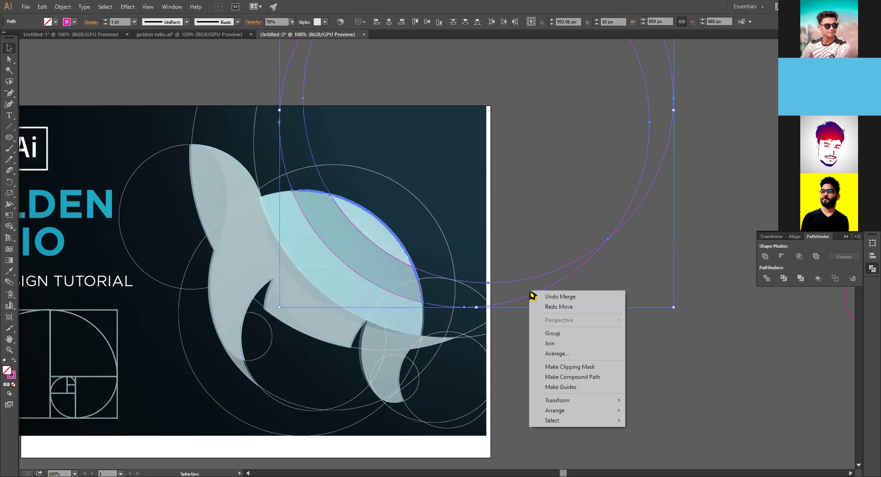
left_click(557, 249)
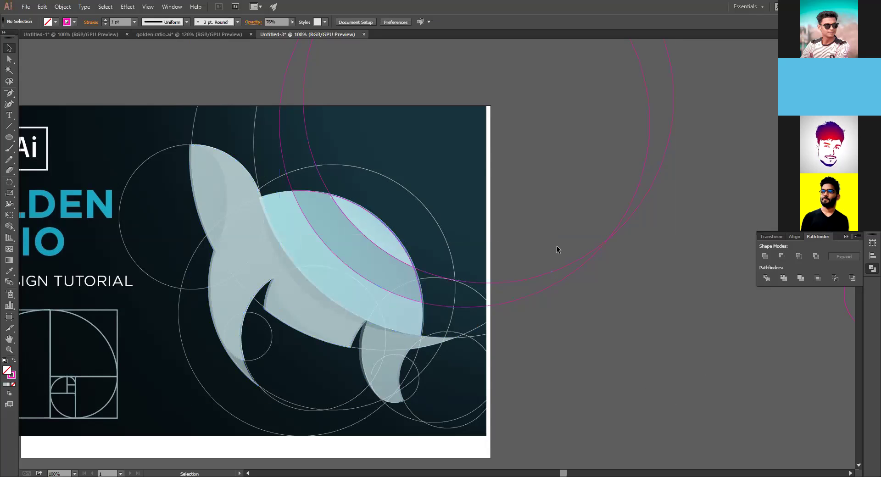
Move the leftover circle outlines away from the shell and select the shell's upper highlight piece
left_click(562, 269)
left_click_drag(658, 221, 706, 222)
left_click(580, 341)
left_click(386, 251)
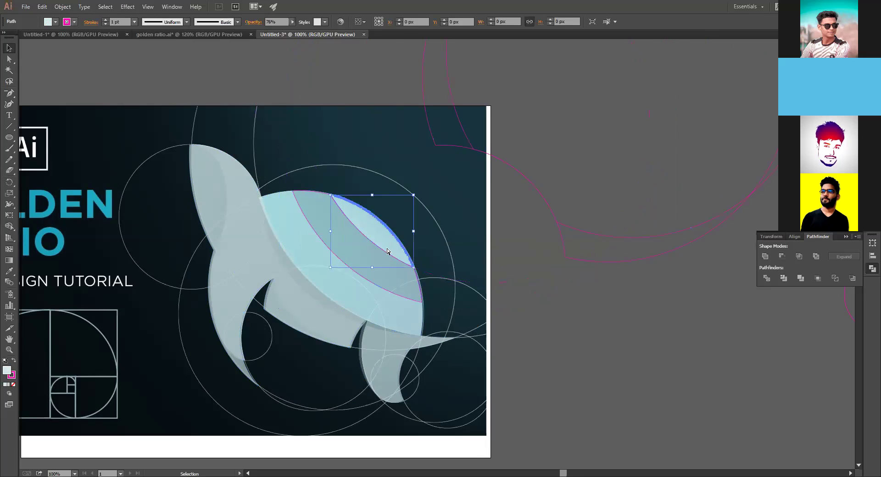
Lower the opacity of the shell's upper highlight piece to 43%
key("ctrl+plus")
key("ctrl+plus")
left_click_drag(297, 264, 413, 233)
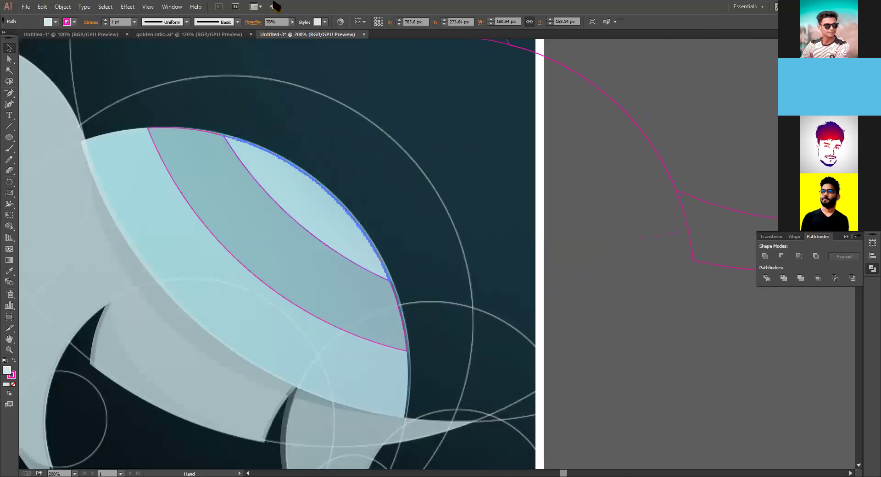
left_click_drag(283, 31, 270, 30)
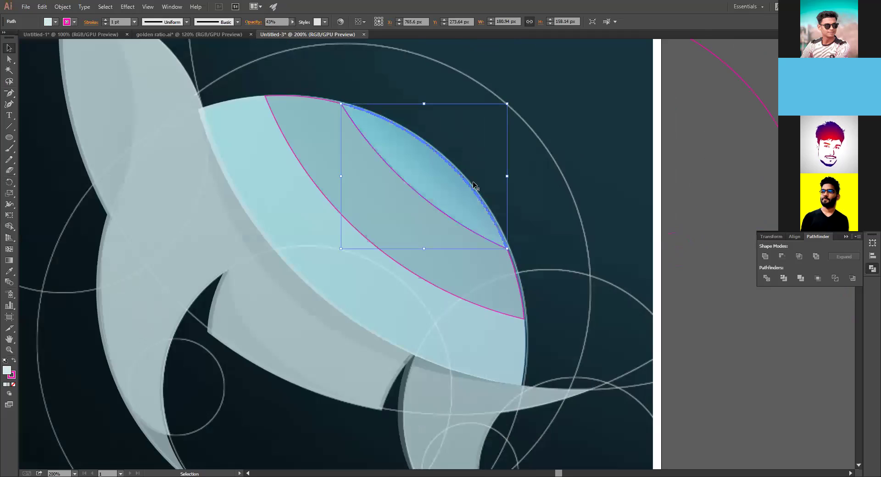
right_click(439, 200)
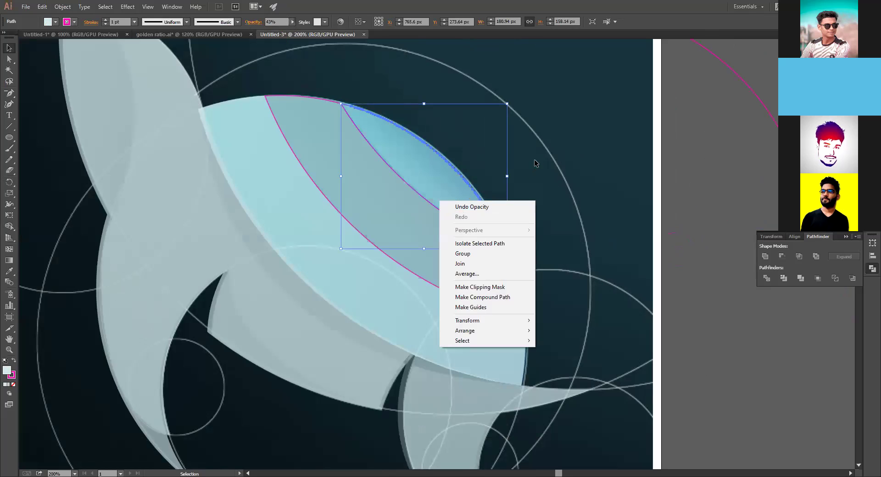
left_click(567, 153)
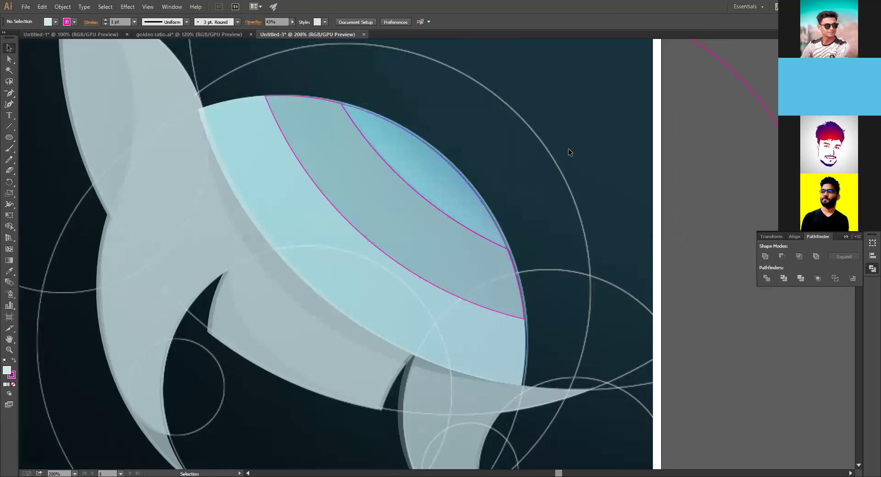
Try deleting the shell's upper highlight piece to check what lies beneath it, and restore it
left_click_drag(512, 165, 315, 290)
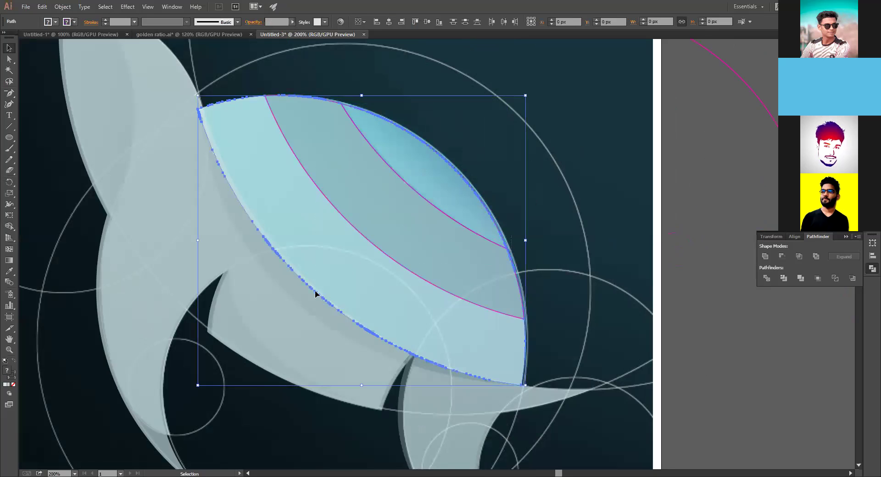
right_click(320, 184)
left_click(484, 145)
left_click_drag(486, 143, 333, 202)
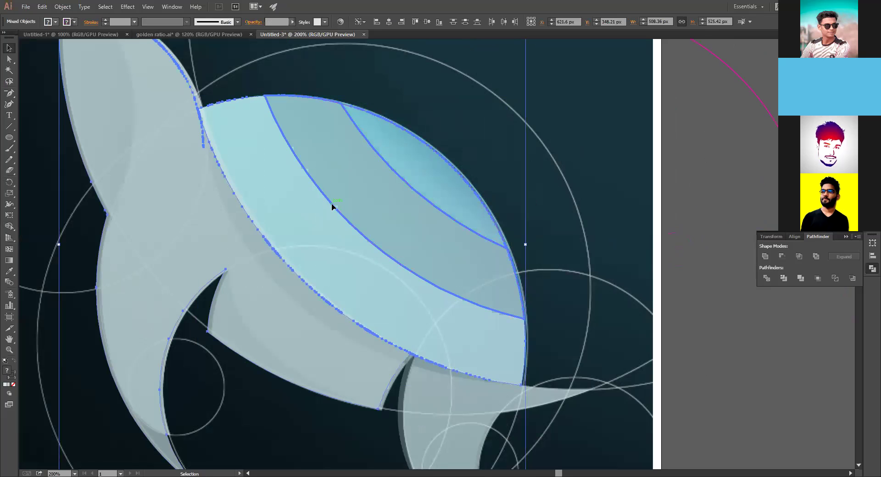
left_click(390, 167)
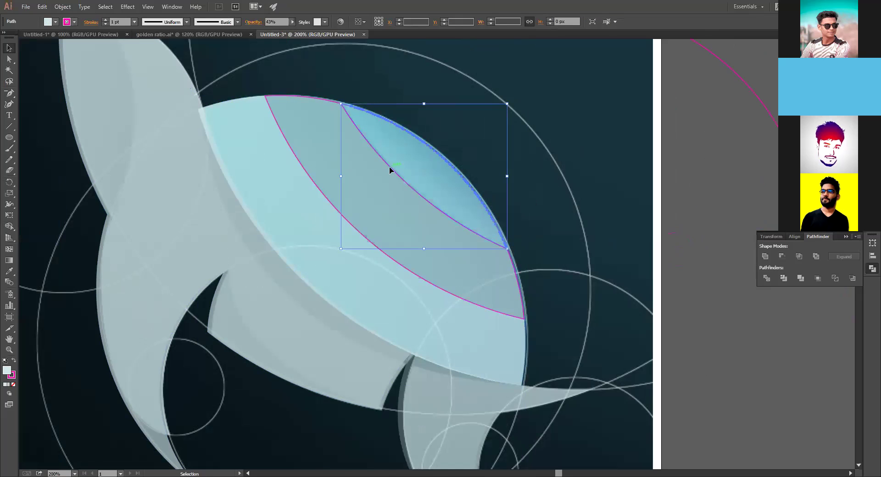
key("Delete")
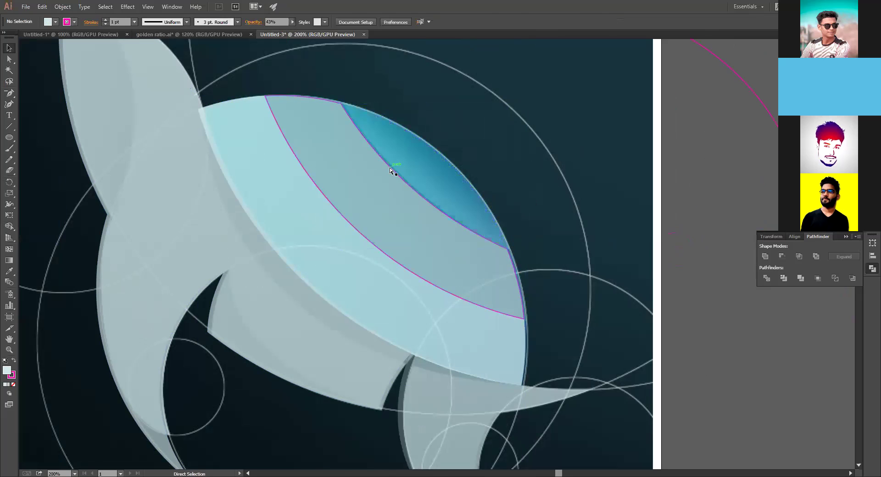
left_click(389, 169)
right_click(402, 165)
left_click(405, 151)
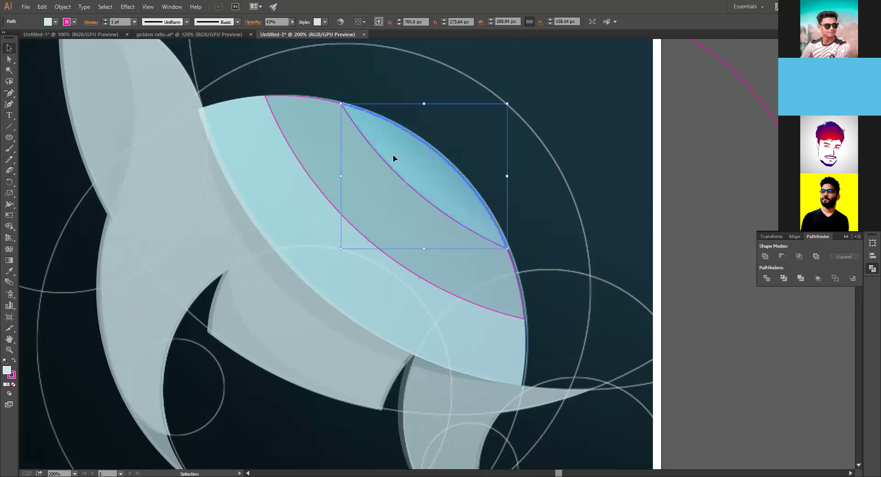
Try deleting the shell's middle band to compare it with the reference, and restore it
left_click(329, 100)
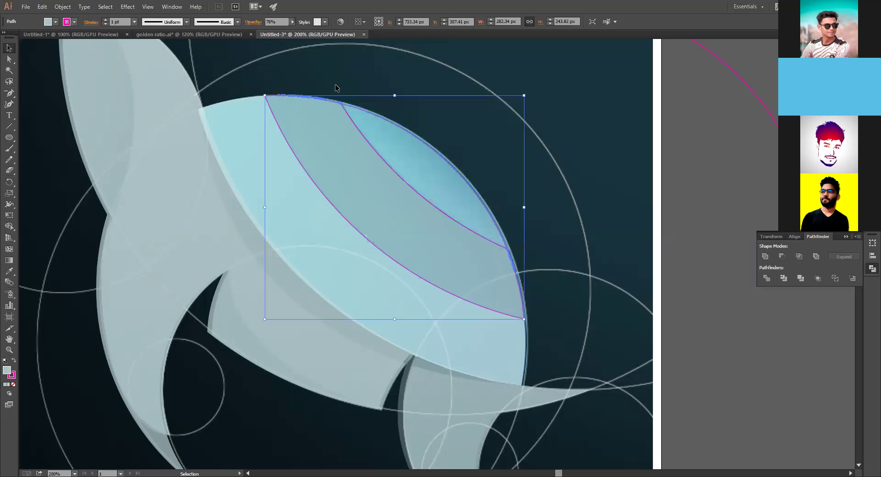
left_click(336, 84)
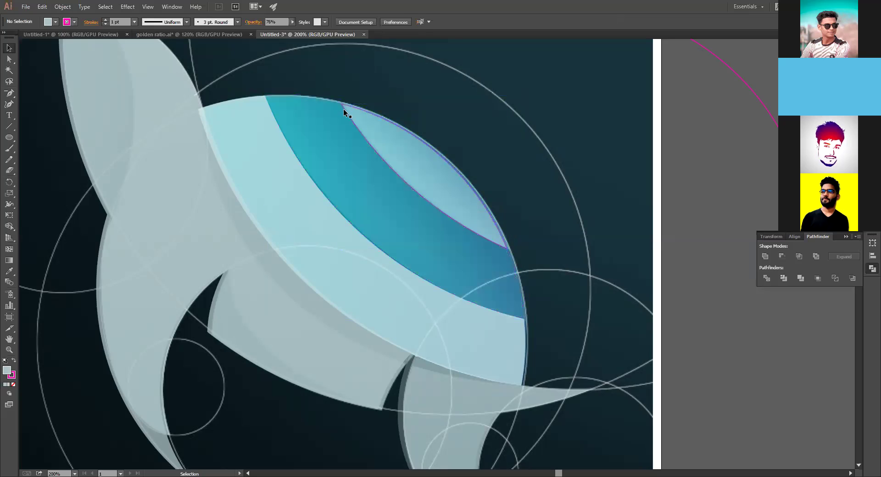
left_click(344, 112)
left_click(384, 83)
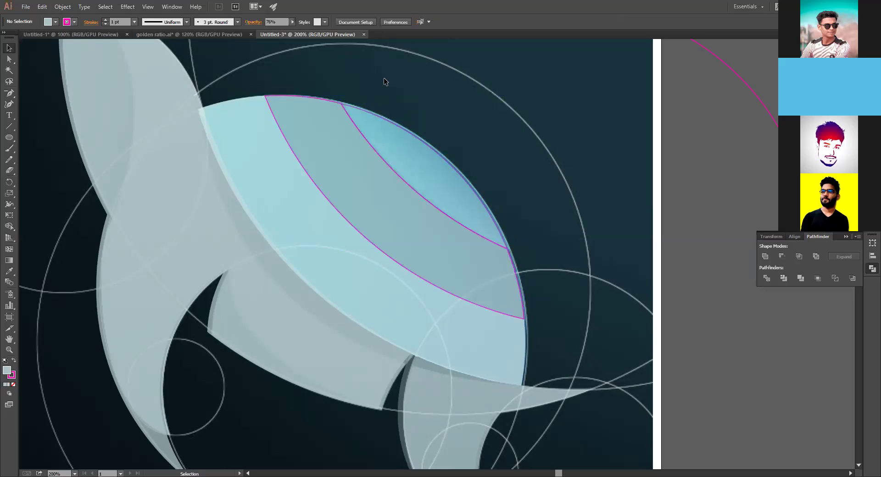
Swap fill and stroke on the shell's middle band and upper highlight for magenta fills, and remove the highlight's stroke
left_click(289, 95)
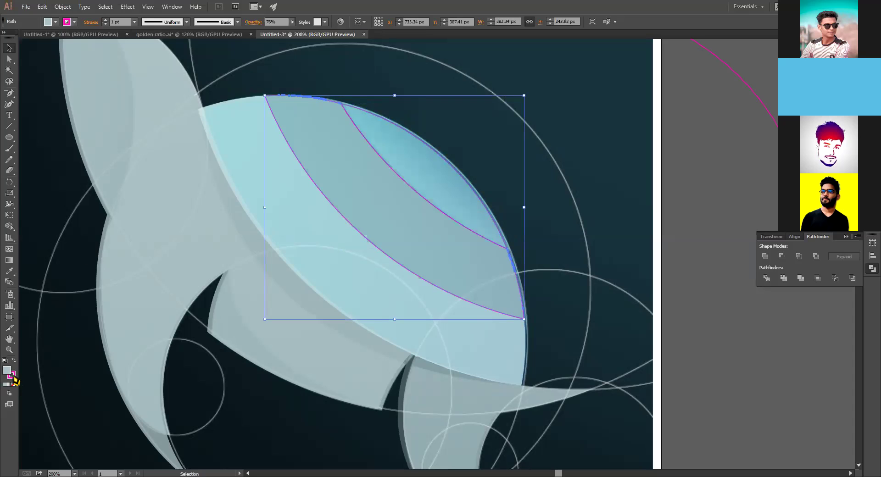
left_click(13, 360)
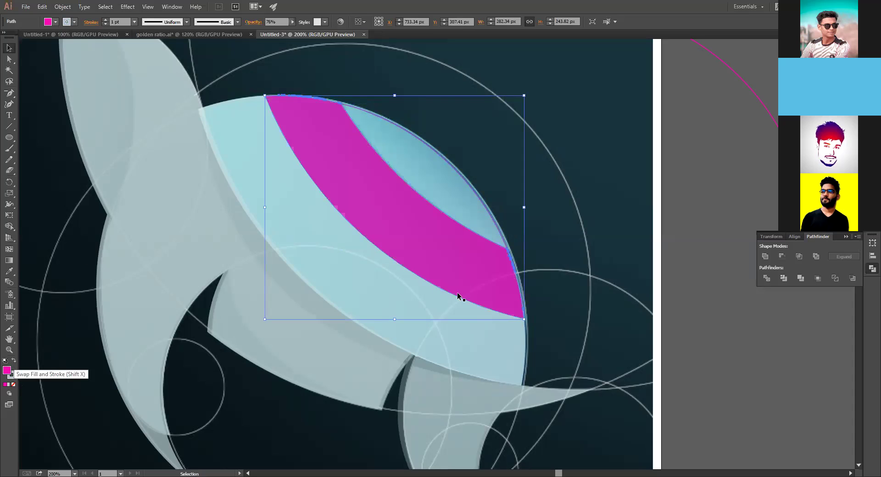
left_click(565, 210)
left_click(496, 223)
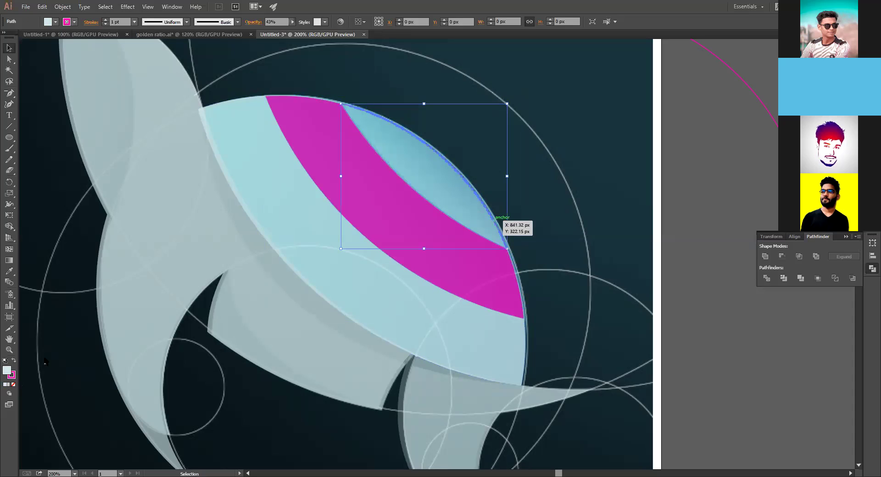
left_click(14, 360)
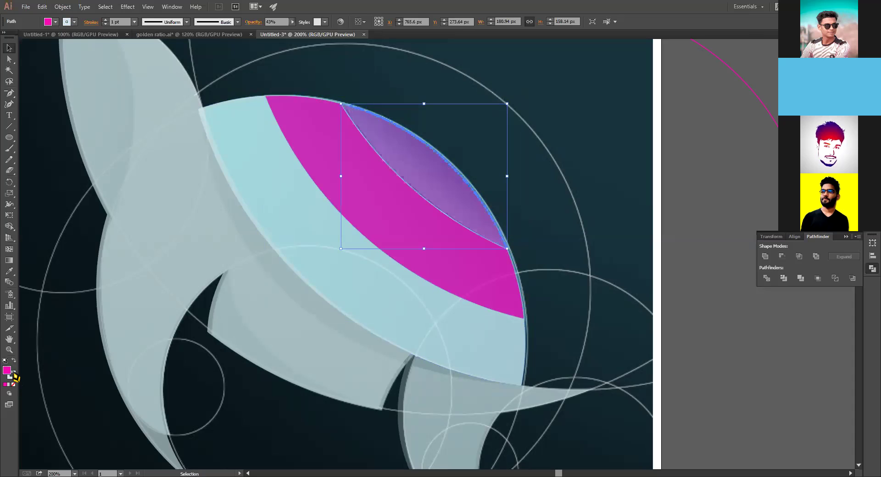
left_click(13, 384)
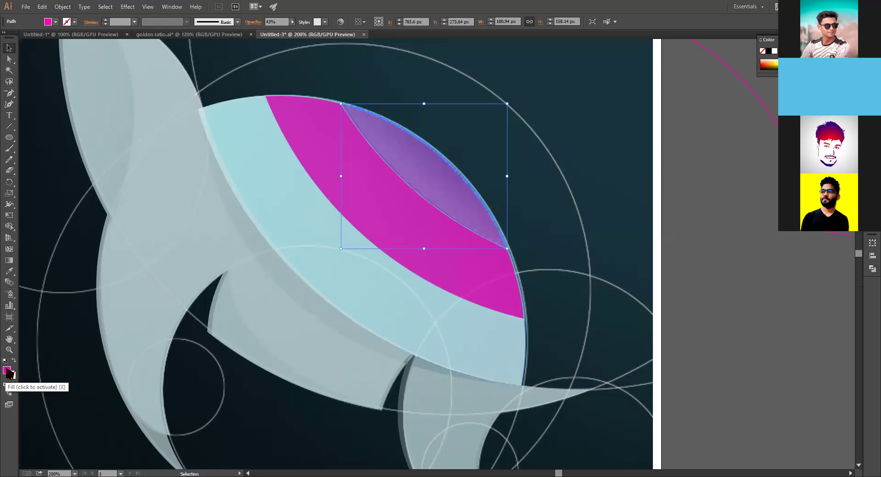
left_click(330, 286)
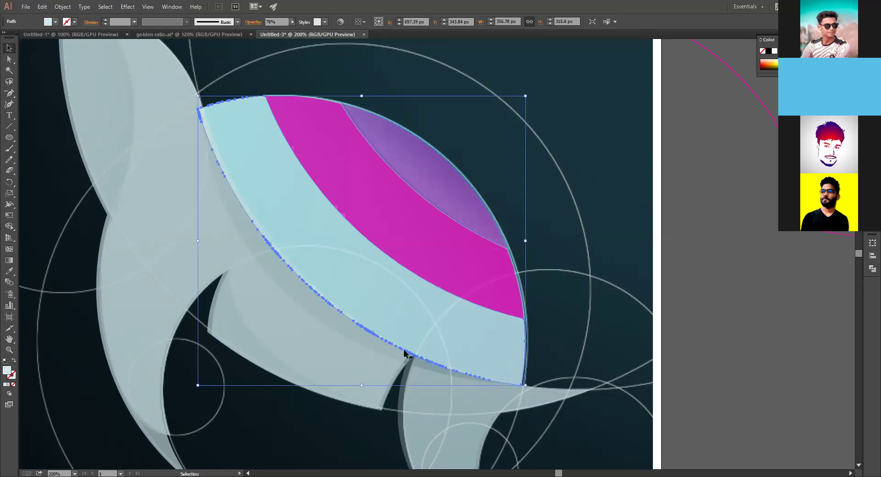
left_click(570, 222)
Select all the turtle's pieces and move them together horizontally to the right, away from the reference turtle
left_click_drag(532, 189, 225, 354)
key("a")
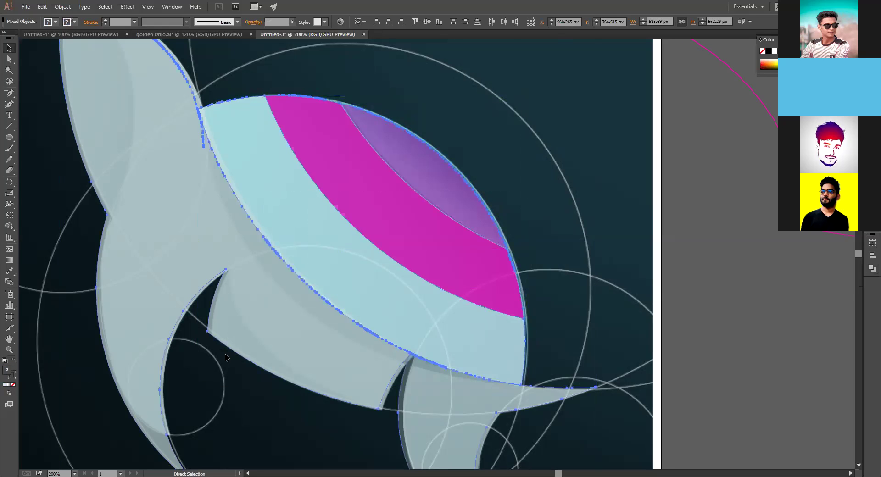
key("ctrl+minus")
key("ctrl+minus")
key("ctrl+minus")
key("shift+Right")
key("shift+Right")
key("shift+Right")
key("shift+Right")
key("shift+Right")
key("shift+Right")
key("shift+Right")
key("shift+Right")
key("shift+Right")
key("shift+Right")
key("shift+Right")
key("shift+Right")
key("shift+Right")
key("shift+Right")
key("shift+Right")
key("shift+Right")
key("shift+Right")
key("shift+Right")
key("shift+Right")
key("shift+Right")
key("shift+Right")
key("shift+Right")
key("shift+Down")
key("shift+Down")
key("shift+Down")
key("shift+Down")
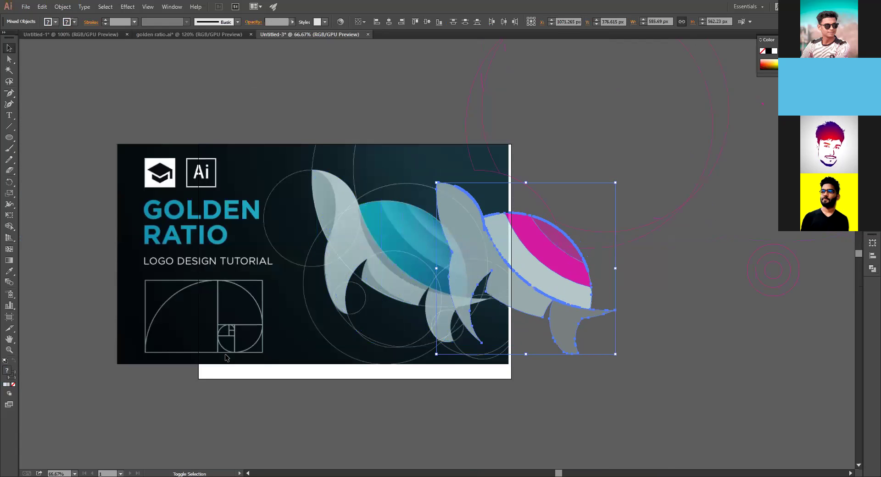
key("shift+Down")
key("shift+Down")
key("shift+Down")
key("shift+Down")
key("shift+Down")
key("shift+Down")
key("shift+Down")
key("shift+Down")
key("shift+Down")
key("shift+Up")
key("shift+Up")
key("shift+Up")
key("shift+Up")
key("shift+Up")
key("shift+Up")
key("shift+Up")
key("shift+Up")
key("shift+Up")
key("shift+Up")
key("shift+Up")
key("shift+Up")
key("shift+Up")
key("shift+Up")
key("shift+Up")
key("shift+Right")
key("shift+Right")
key("shift+Right")
key("shift+Right")
key("shift+Right")
key("shift+Right")
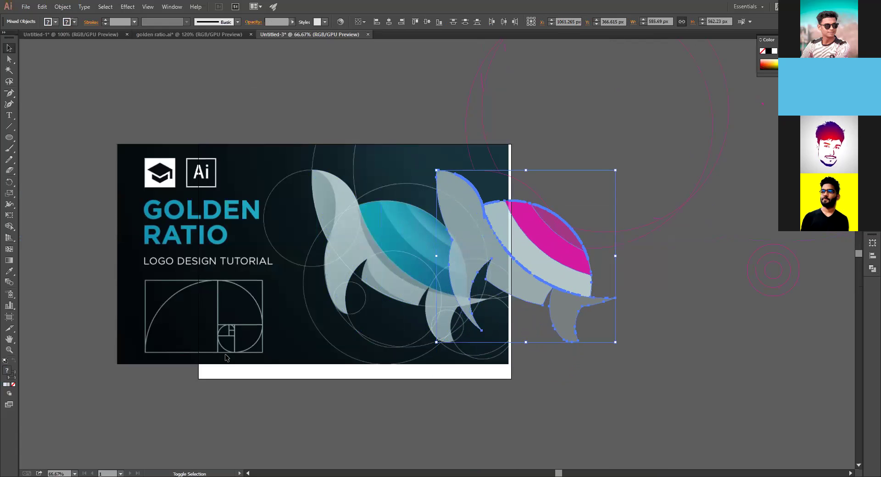
Set the opacity of all the selected turtle pieces to 100%
key("a")
key("ctrl+equal")
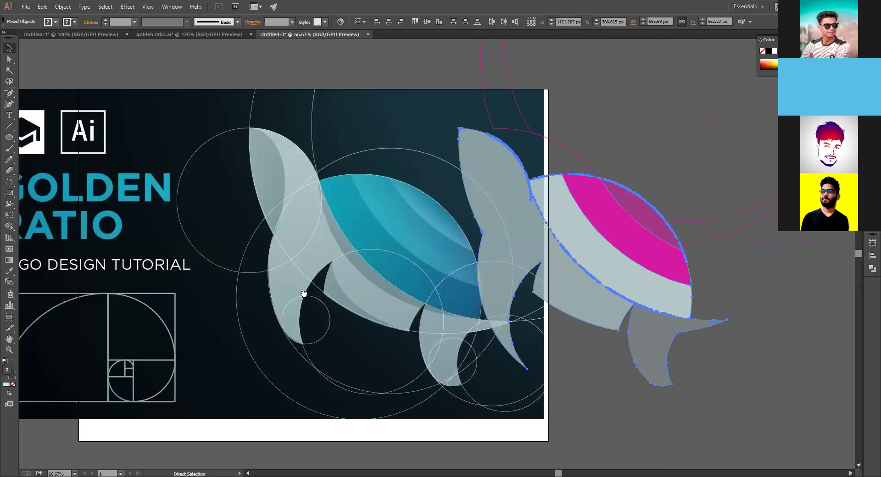
key("ctrl+equal")
key("v")
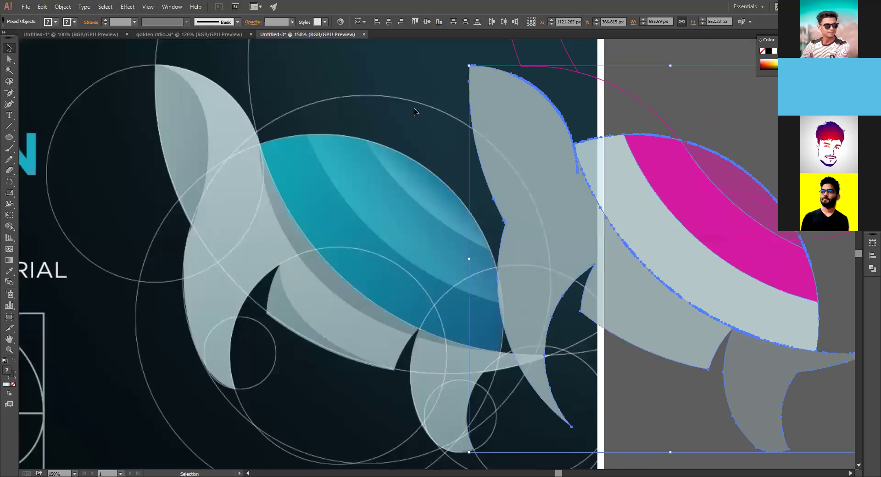
left_click(292, 22)
left_click_drag(284, 30, 316, 31)
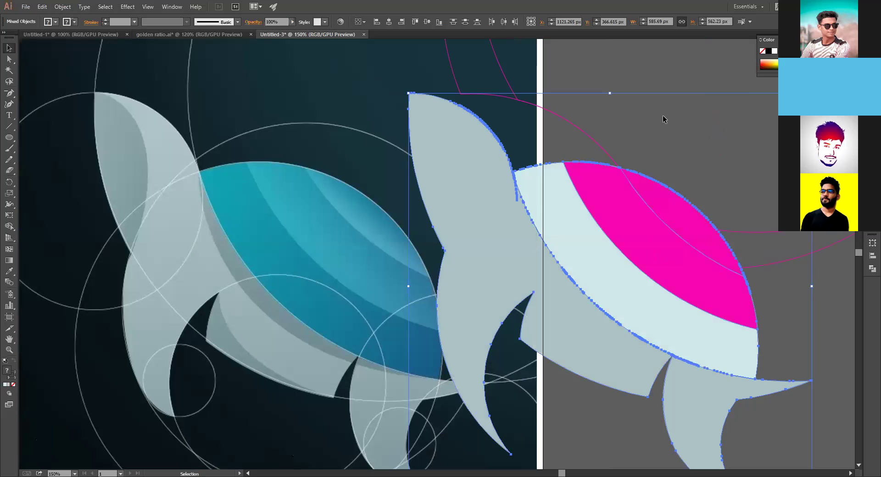
left_click(654, 50)
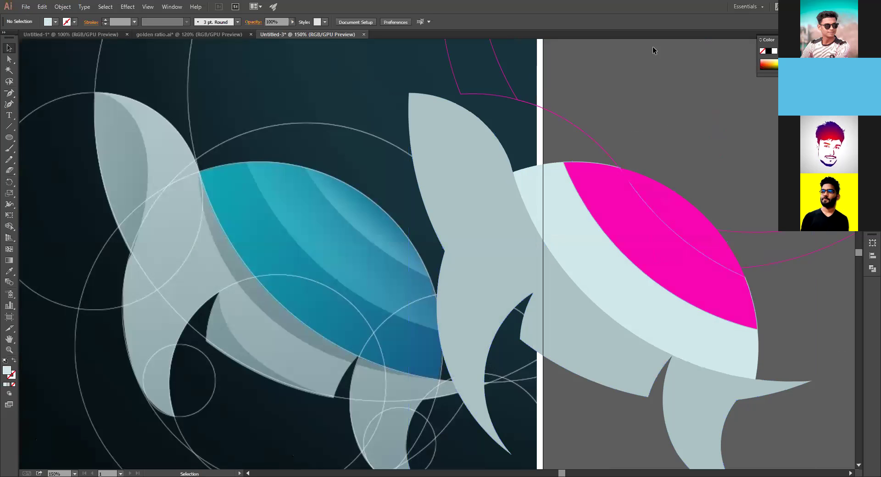
Fill the shell's middle band and upper highlight with blues sampled from the matching bands of the reference turtle
left_click(584, 183)
key("i")
left_click(322, 230)
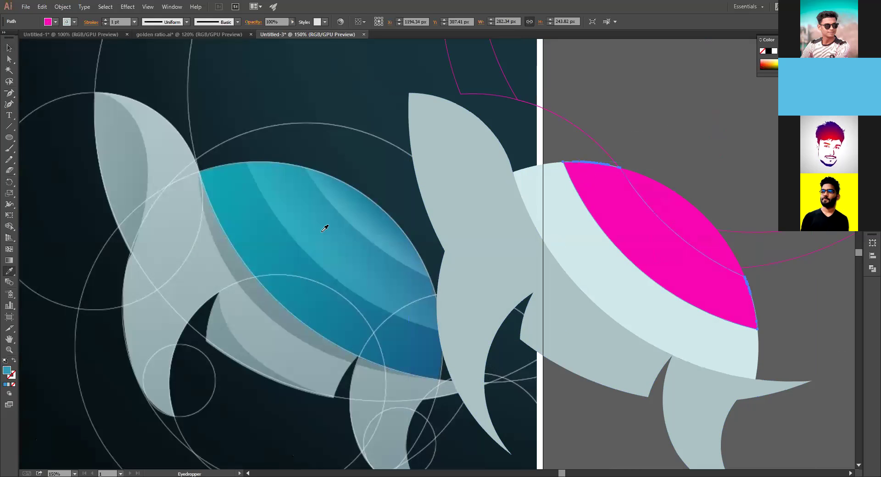
key("v")
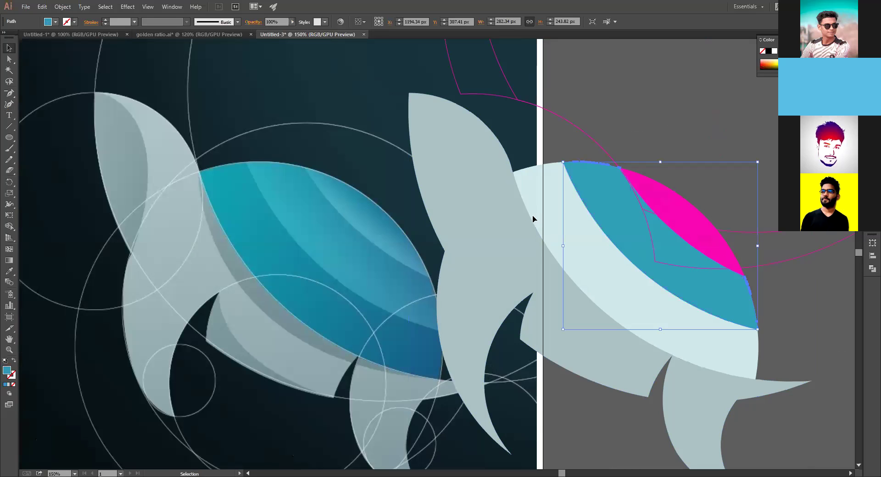
left_click(678, 209)
key("i")
left_click(380, 225)
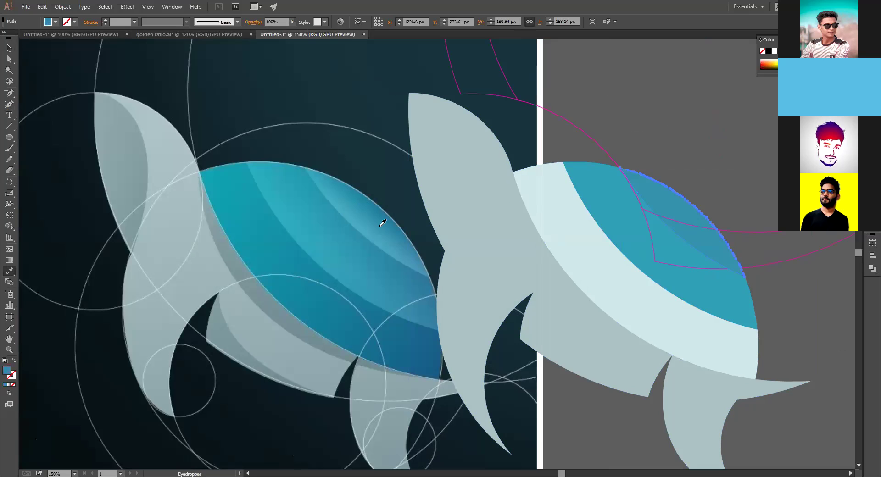
Fill the shell's pale lower band with the darker teal sampled from the reference shell's lower band
left_click(564, 234, "ctrl")
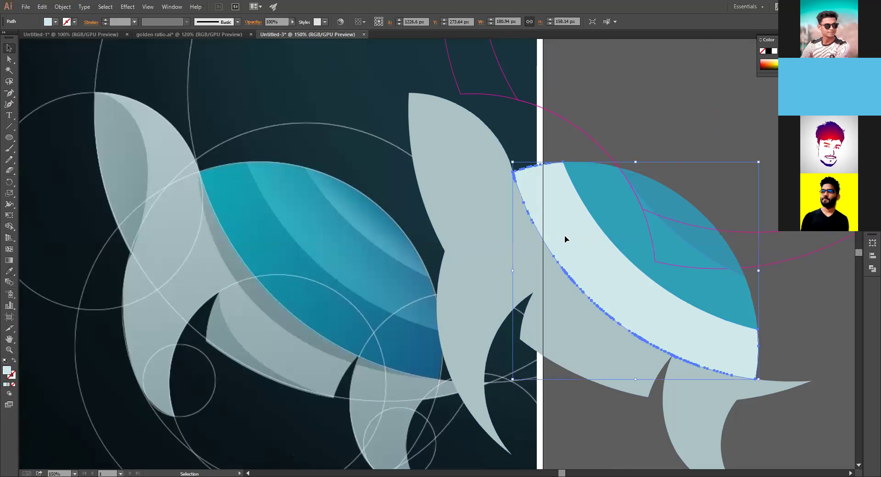
left_click(268, 243)
left_click(9, 48)
left_click(635, 81)
key("space")
left_click_drag(531, 112, 509, 98)
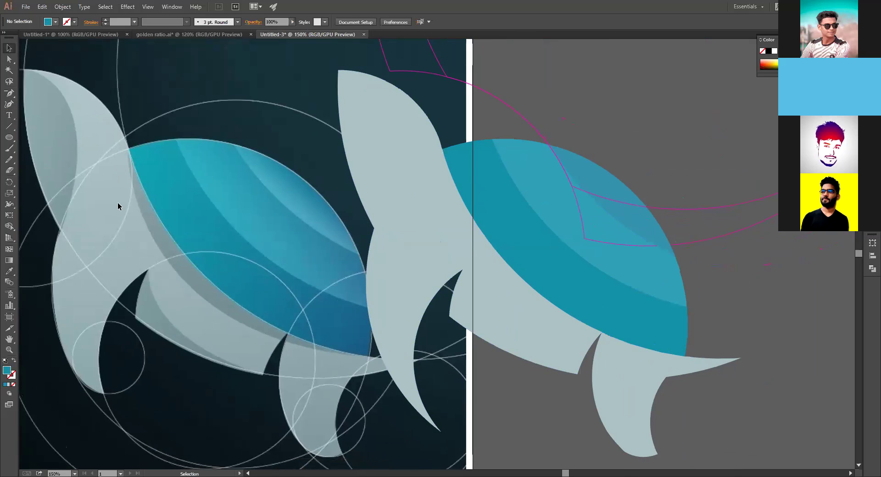
left_click_drag(185, 193, 247, 193)
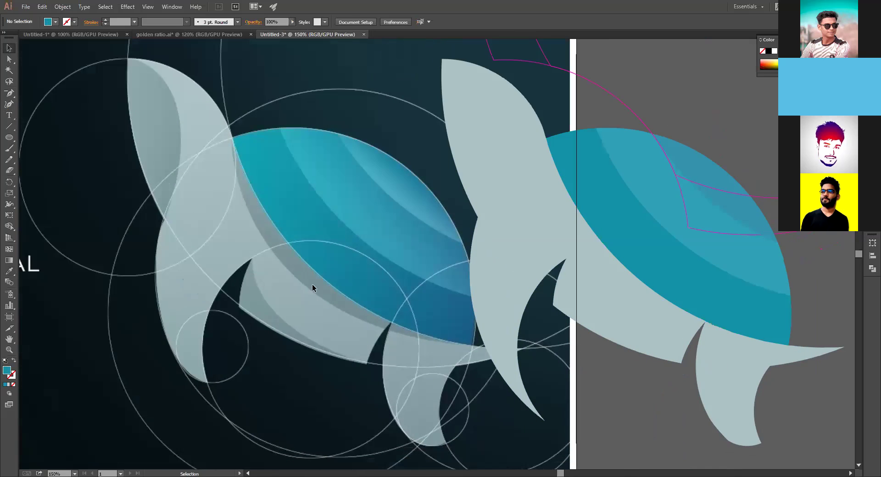
Try moving the turtle's body and shell pieces back left over the reference, and undo the move
left_click(601, 265)
left_click_drag(795, 414, 624, 269)
left_click_drag(572, 224, 526, 268)
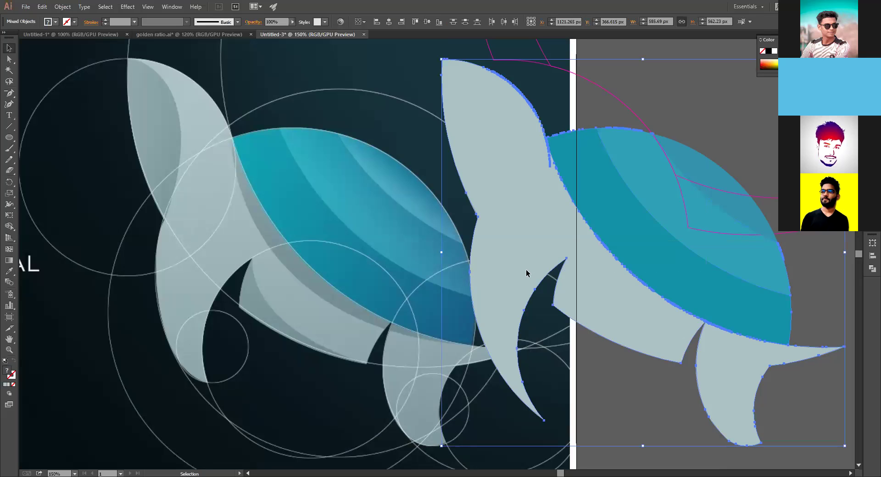
key("shift+Left")
key("shift+Left")
key("shift+Left")
key("shift+Left")
key("shift+Left")
key("shift+Left")
key("shift+Left")
key("shift+Left")
key("shift+Left")
key("shift+Left")
key("shift+Left")
key("shift+Left")
key("shift+Left")
key("shift+Left")
key("shift+Left")
key("shift+Left")
key("shift+Left")
key("shift+Left")
key("ctrl+z")
key("ctrl+z")
key("ctrl+z")
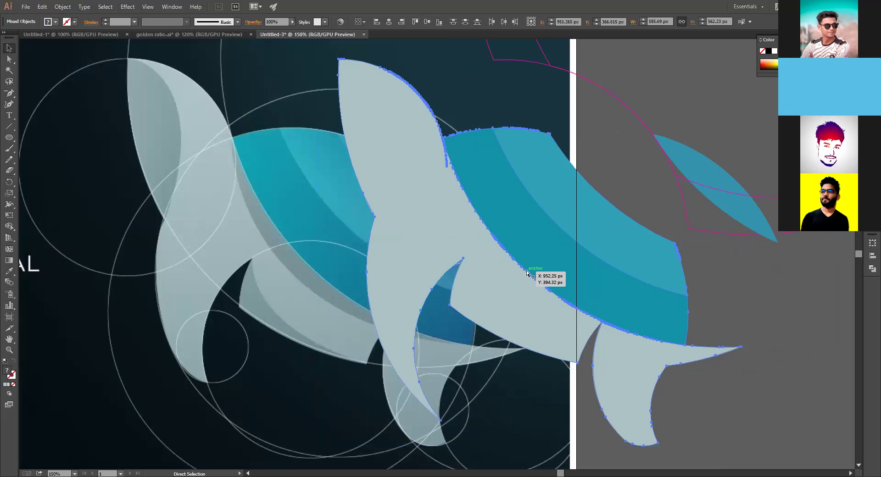
key("shift+Right")
key("shift+Right")
key("shift+Right")
key("shift+Right")
key("shift+Right")
key("shift+Right")
key("shift+Right")
key("shift+Right")
key("shift+Right")
key("shift+Right")
key("shift+Right")
key("shift+Right")
key("shift+Right")
key("shift+Right")
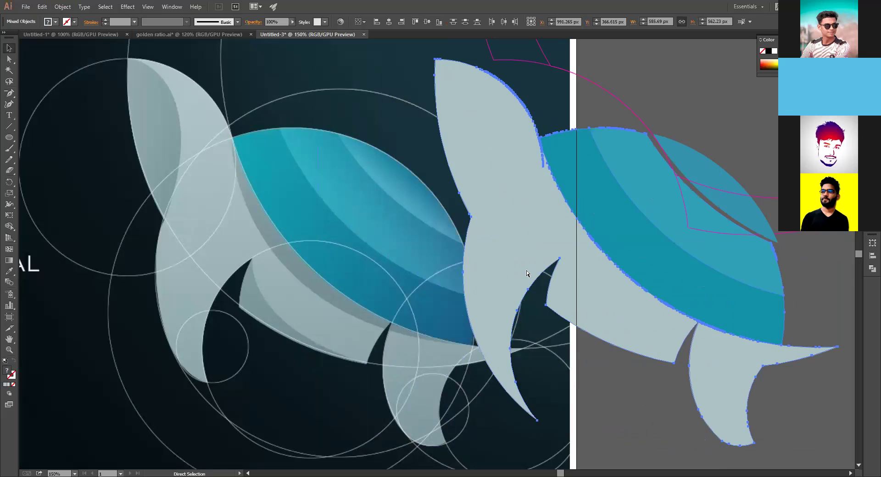
key("shift+Right")
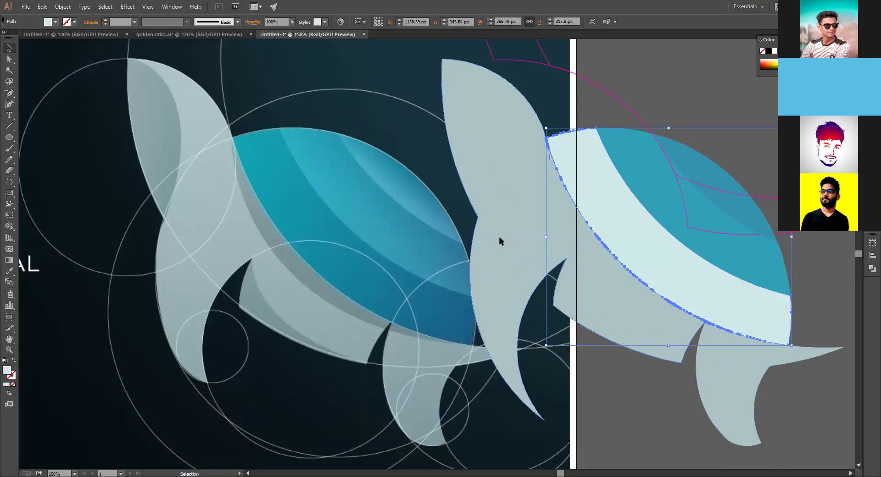
Fill the shell's pale lower band with the teal sampled from the reference shell's lower band
left_click(318, 223)
key("v")
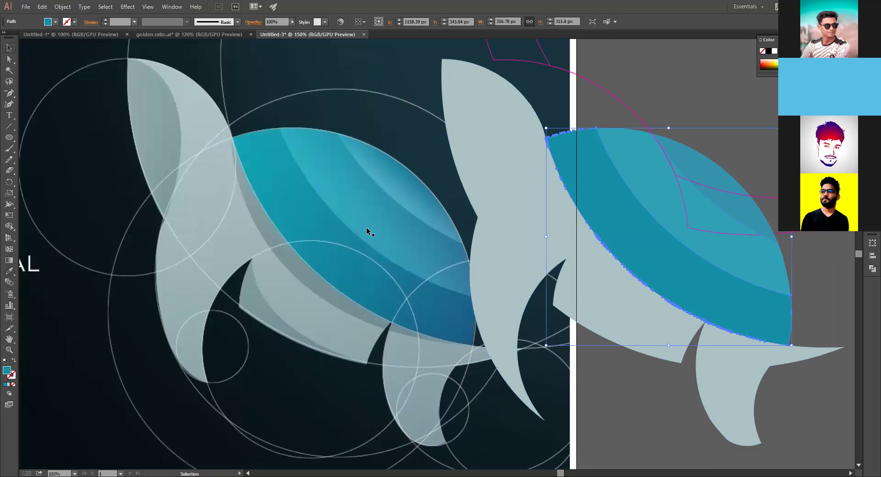
Move the magenta outline about 190 px to the right, clear of the turtle's shell
key("space")
left_click_drag(809, 266, 674, 243)
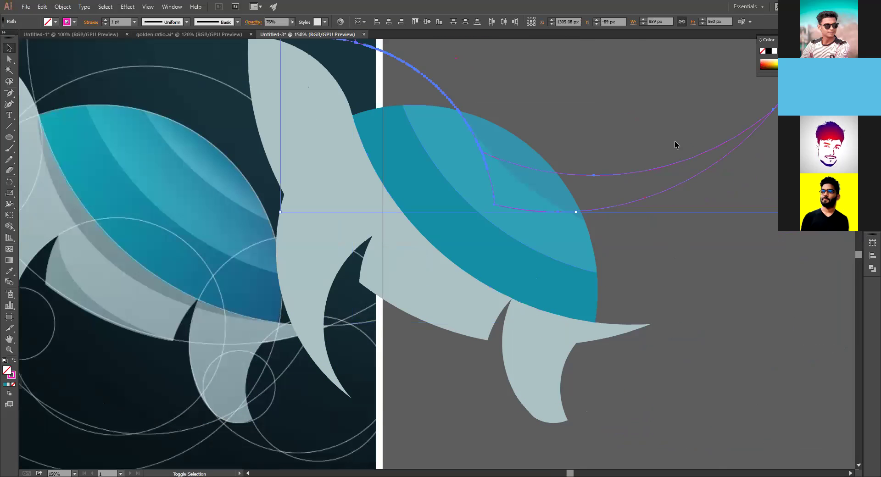
left_click(674, 141, "shift")
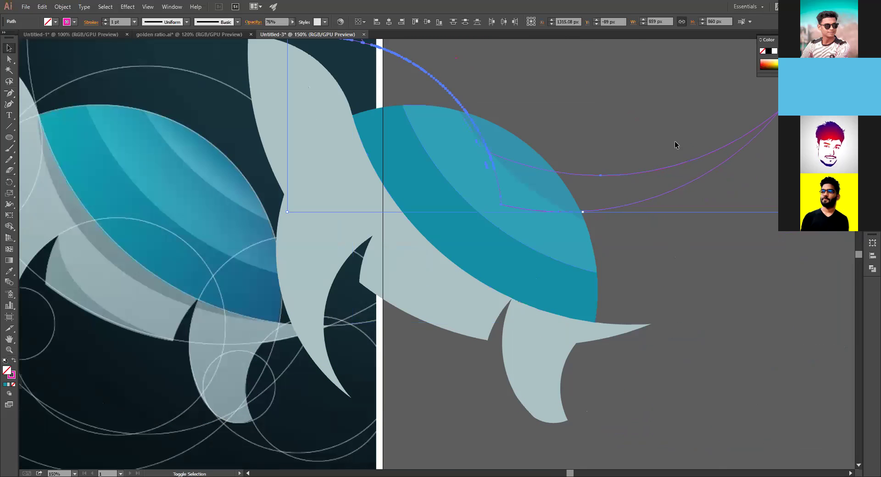
key("shift+Right")
key("shift+Right")
key("shift+Right")
key("shift+Right")
key("shift+Right")
key("shift+Right")
key("shift+Right")
key("shift+Right")
key("shift+Right")
key("shift+Right")
key("shift+Right")
key("shift+Right")
key("shift+Right")
key("shift+Right")
key("shift+Right")
key("shift+Right")
key("shift+Right")
key("shift+Right")
key("shift+Right")
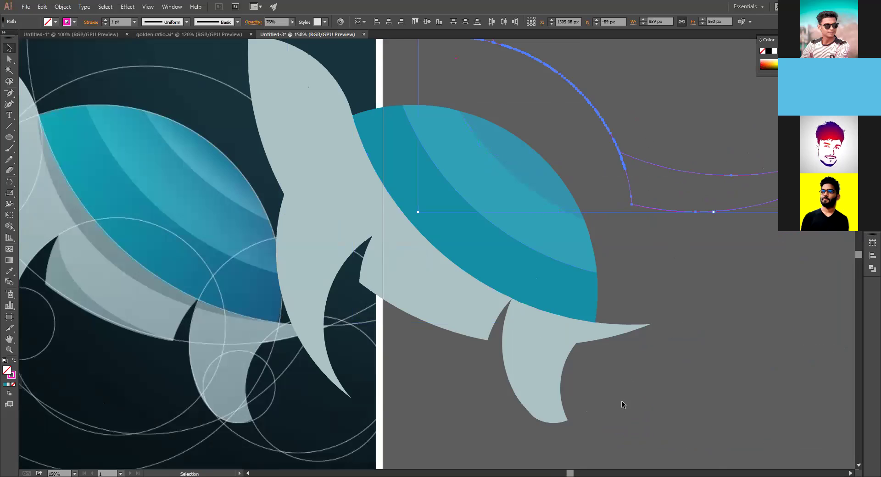
Select all the turtle's body and shell pieces and move them left onto the reference turtle
left_click_drag(393, 271, 296, 207)
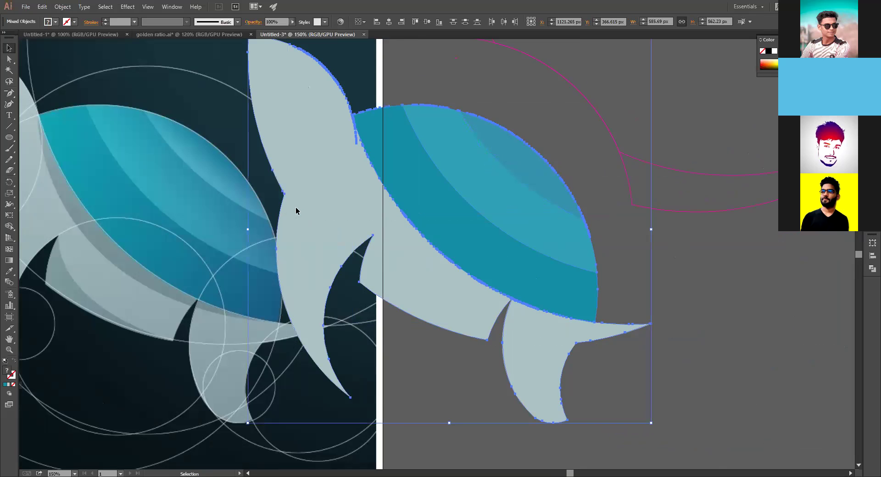
key("shift+Left")
key("shift+Left")
key("shift+Left")
key("shift+Left")
key("shift+Left")
key("shift+Left")
key("shift+Left")
key("shift+Left")
key("shift+Left")
key("shift+Left")
key("shift+Left")
key("shift+Left")
key("shift+Left")
key("shift+Left")
key("shift+Left")
key("shift+Left")
key("shift+Left")
key("shift+Left")
key("shift+Left")
key("shift+Left")
key("shift+Left")
key("shift+Left")
key("shift+Left")
key("shift+Left")
key("shift+Left")
key("shift+Left")
key("shift+Left")
key("shift+Left")
key("shift+Left")
key("shift+Left")
key("shift+Left")
key("shift+Left")
key("shift+Left")
key("shift+Left")
key("shift+Left")
key("shift+Left")
key("shift+Left")
key("shift+Left")
key("shift+Left")
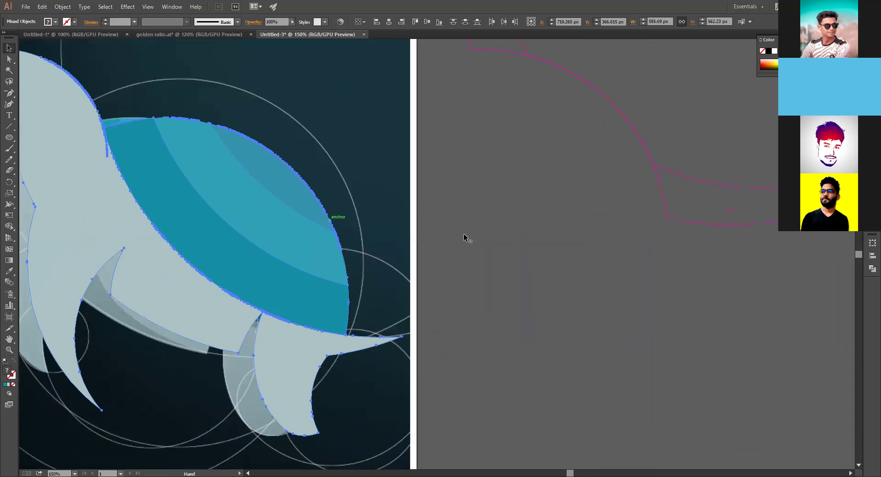
key("shift+Left")
key("shift+Left")
key("shift+Left")
key("shift+Left")
key("shift+Left")
key("shift+Left")
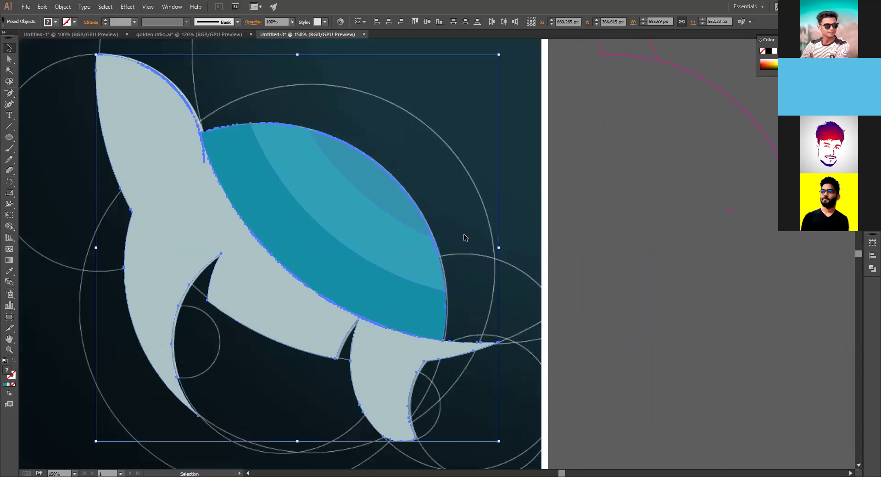
Fine-tune the turtle's horizontal position to about X 665 px so its edges line up with the reference
key("shift+Right")
key("Left")
key("Left")
key("Left")
key("Left")
key("Left")
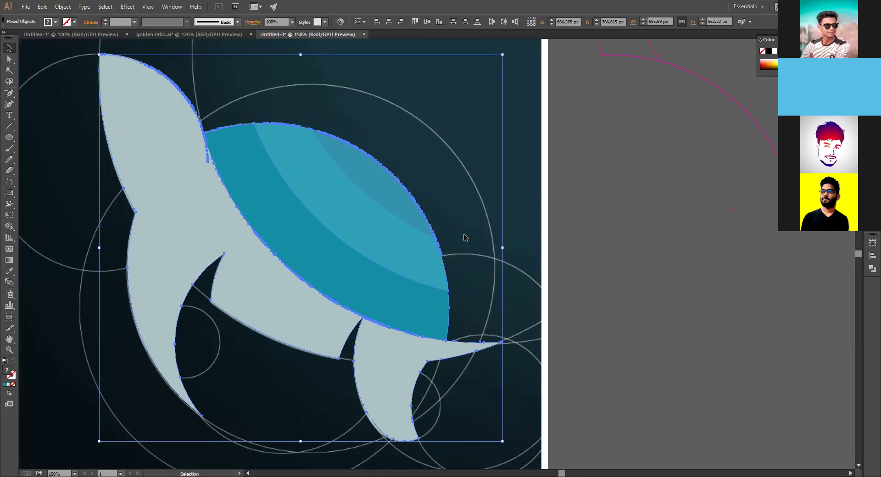
Set the opacity of all the turtle pieces to 21% and clear the selection
left_click(292, 21)
left_click_drag(295, 29, 261, 33)
left_click(641, 171)
key("space")
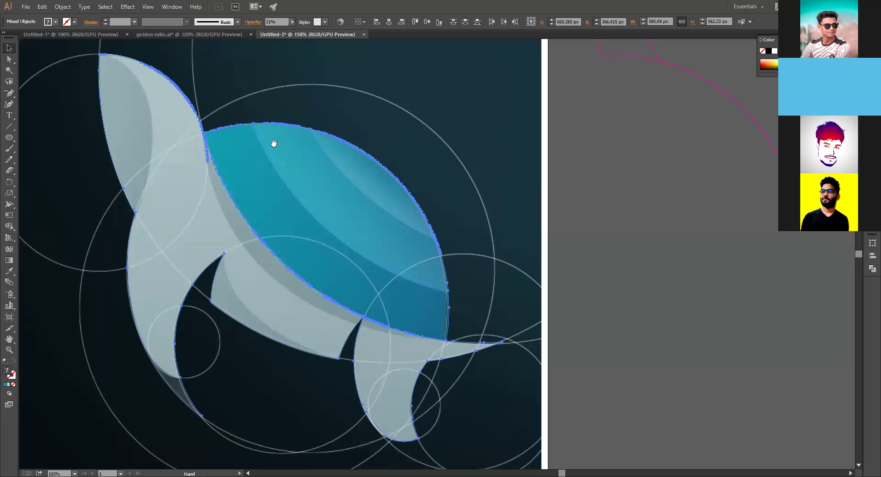
key("space")
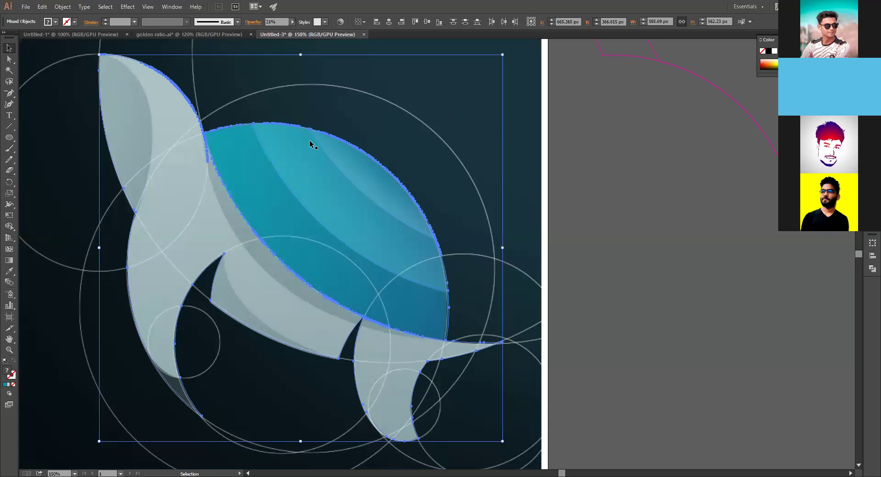
key("ctrl+shift+a")
Draw a Pen path from the raised flipper's tip to its lower notch, curved along the inner edge of the reference's dark shading
key("space")
left_click_drag(288, 138, 439, 181)
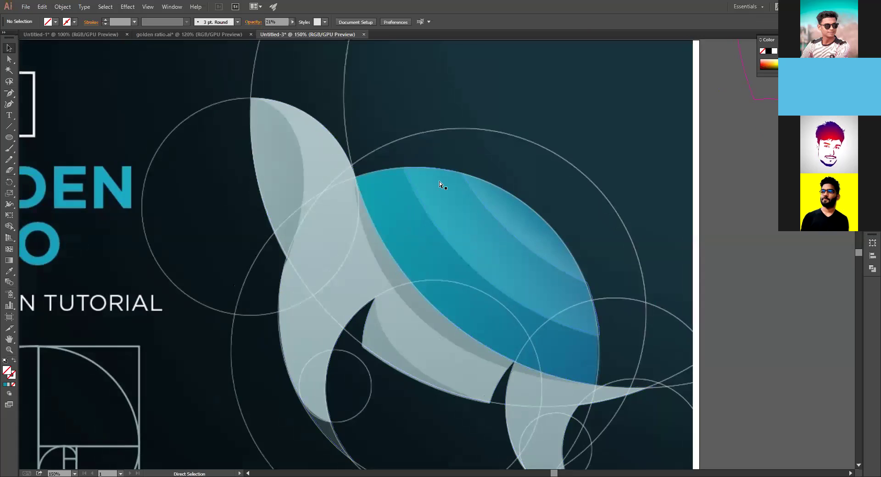
key("ctrl+equal")
key("ctrl+equal")
key("space")
left_click_drag(352, 131, 451, 249)
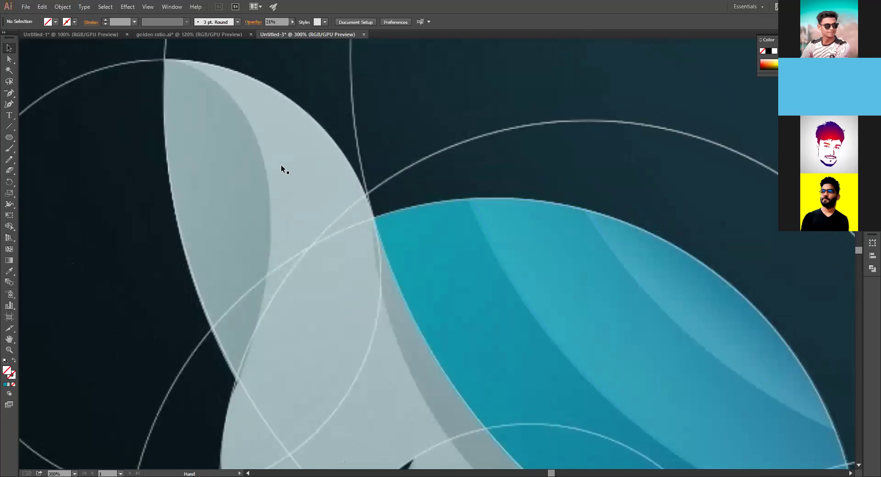
left_click(11, 94)
key("p")
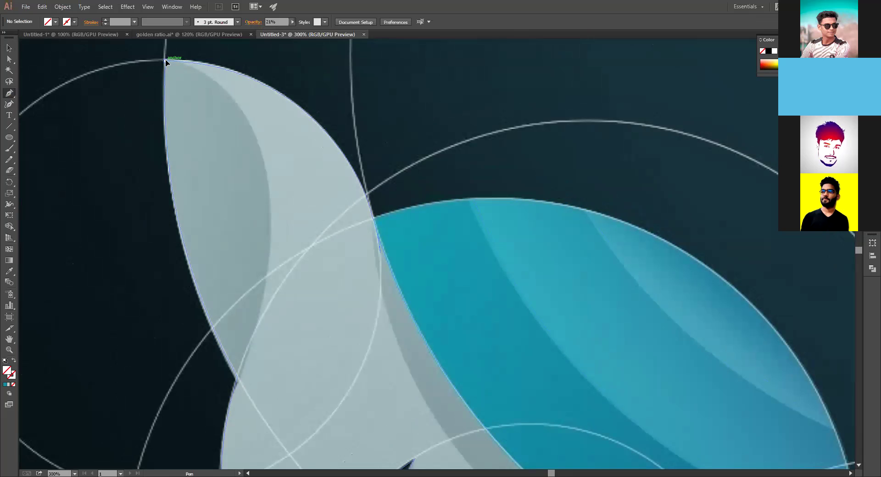
left_click(166, 61)
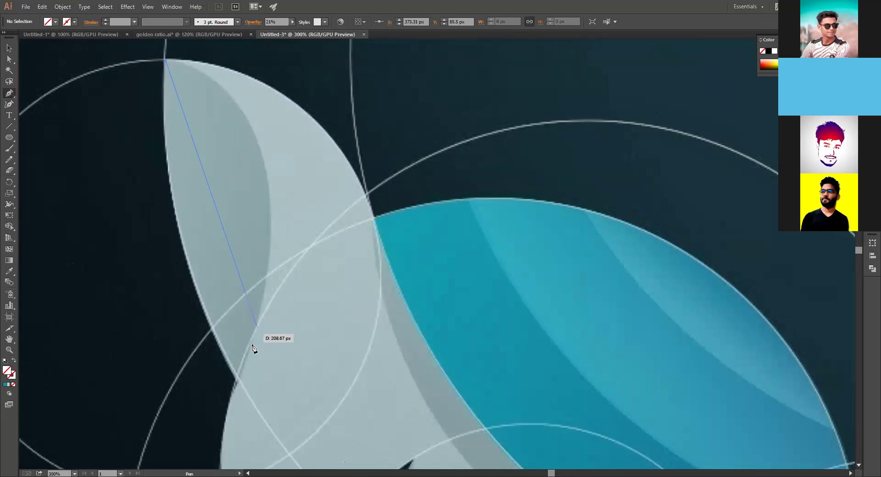
left_click(237, 381)
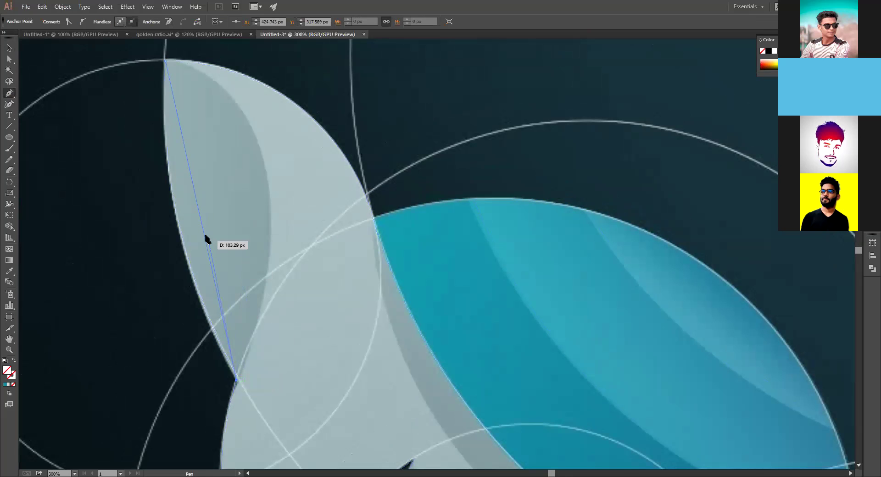
left_click_drag(204, 224, 256, 151)
left_click_drag(288, 183, 306, 209)
Close the flipper shading path back at the tip through a corner point outside the flipper's outer edge
left_click_drag(236, 380, 113, 86)
left_click(90, 110)
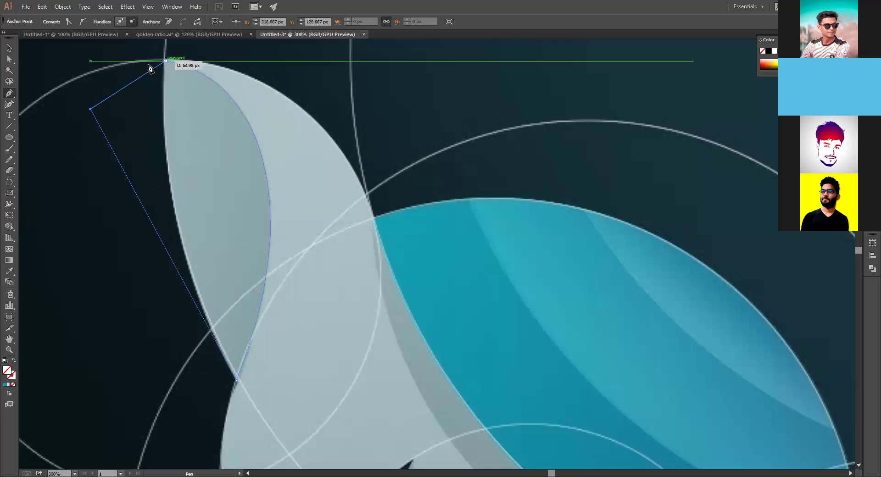
left_click(164, 62)
left_click(9, 48)
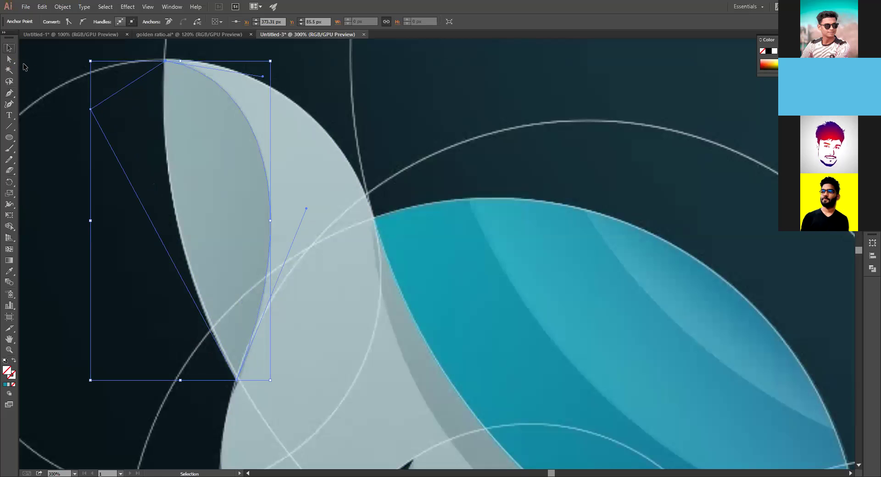
Fill the new flipper shading shape with the light grey-blue AAC2C4 sampled from the flipper
key("i")
left_click(171, 106)
left_click(9, 48)
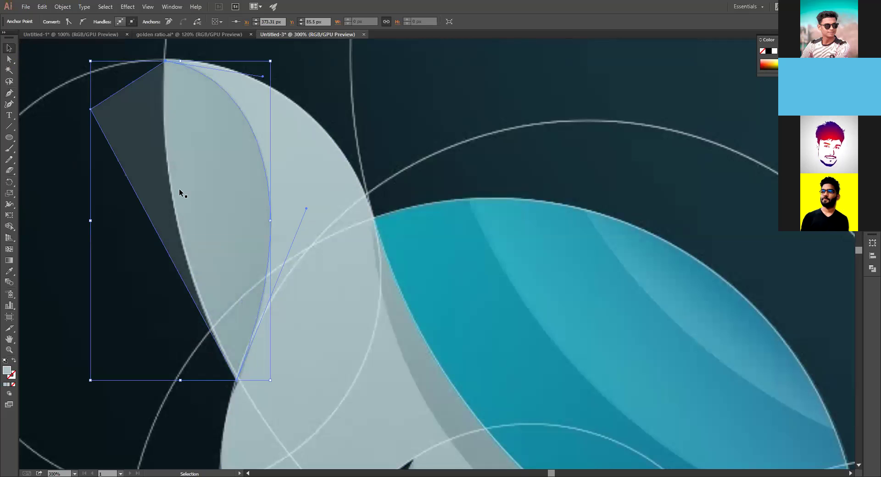
left_click(54, 139)
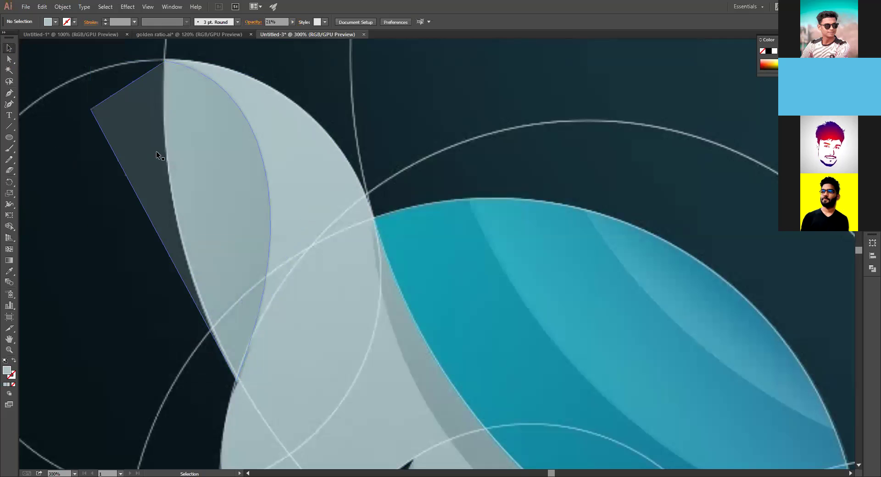
Remove the part of the shading shape outside the flipper's outer edge with the Shape Builder, and clear the selection
left_click(167, 150)
scroll(175, 150, "down", 1)
scroll(175, 150, "up", 5)
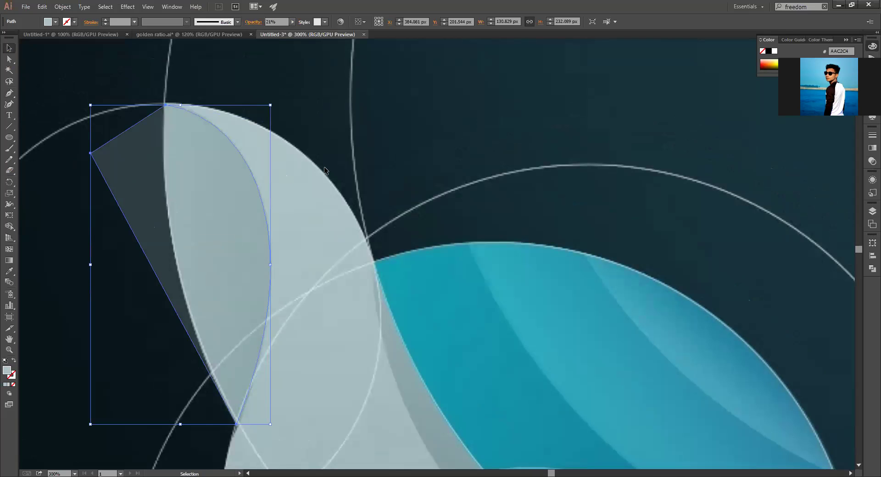
key("ctrl+a")
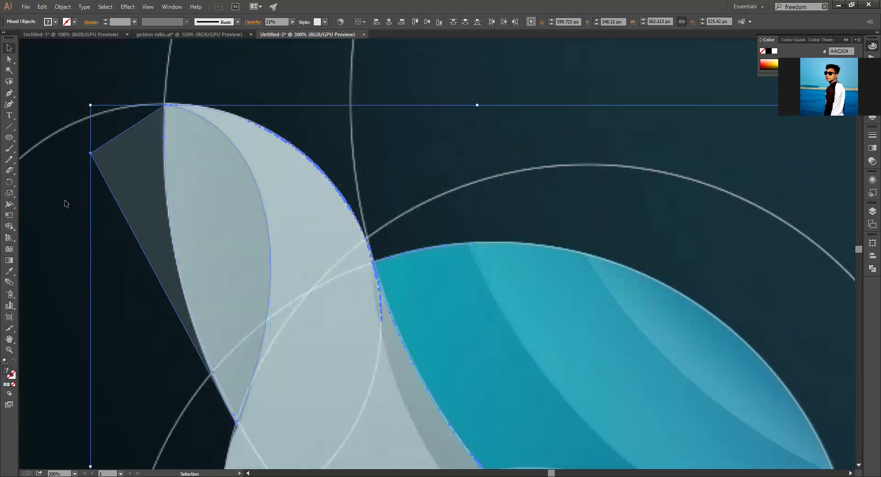
left_click(9, 226)
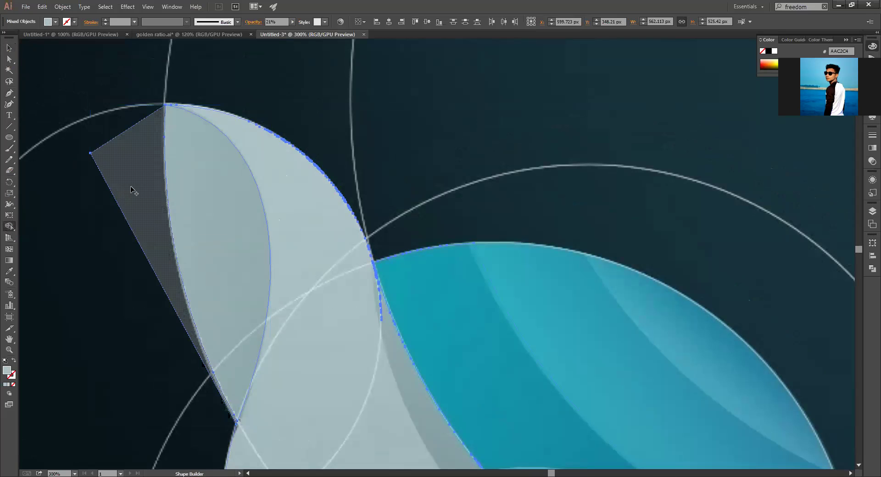
left_click(124, 208, "alt")
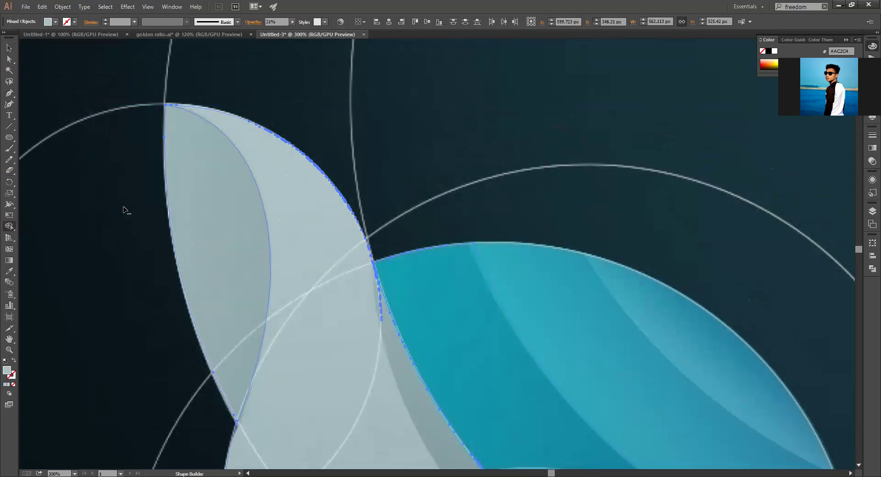
key("v")
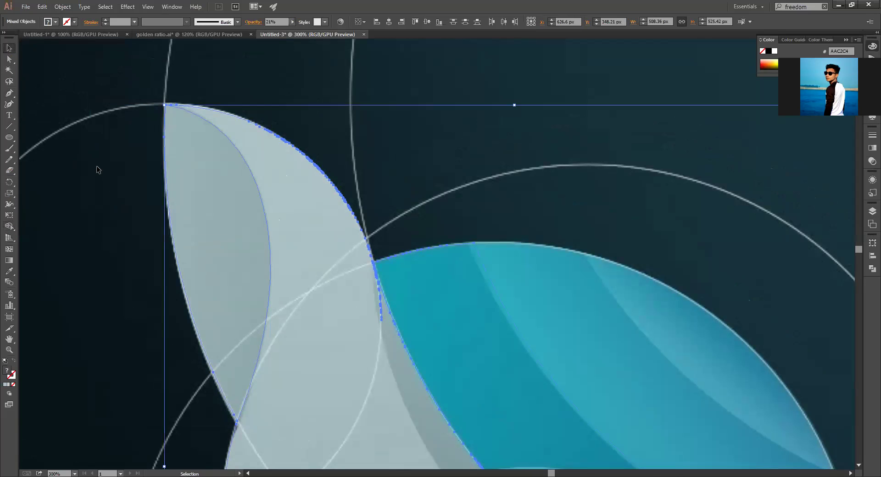
left_click(96, 166)
Start a Pen path for the under-shell shadow at the shell's front corner, where it meets the body
scroll(97, 166, "down", 3)
scroll(96, 166, "down", 8)
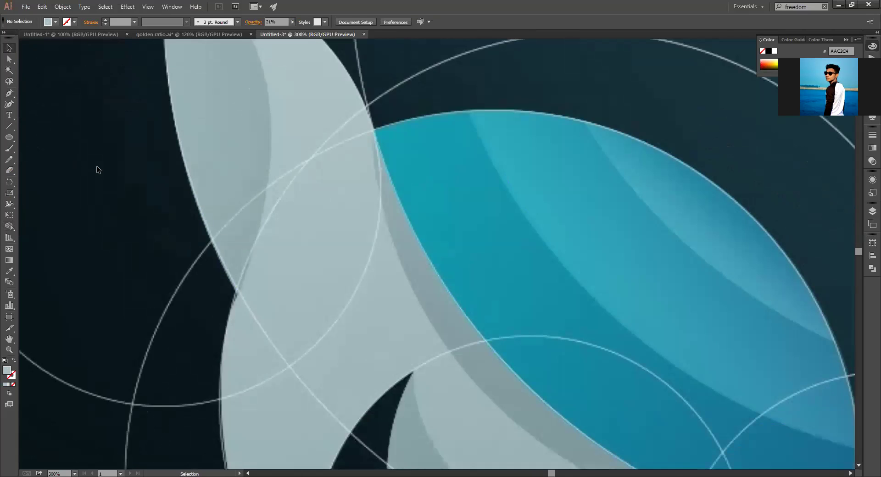
scroll(96, 166, "up", 2)
left_click_drag(416, 197, 277, 239)
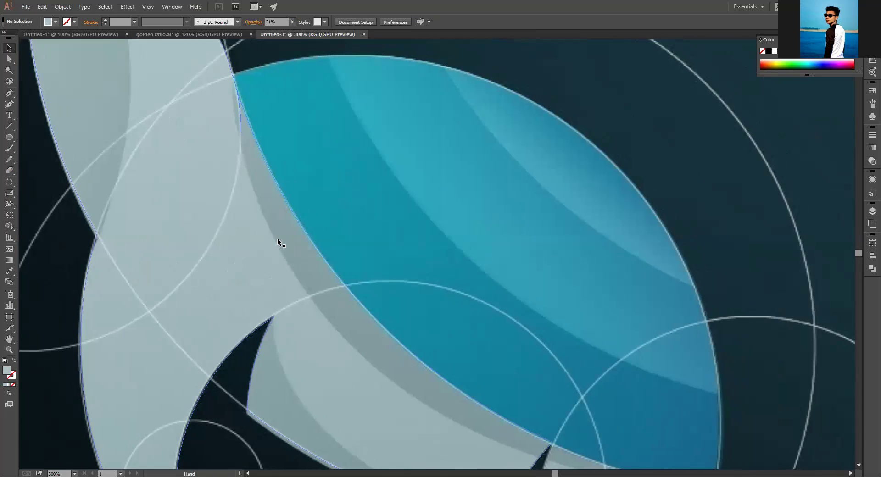
left_click(9, 93)
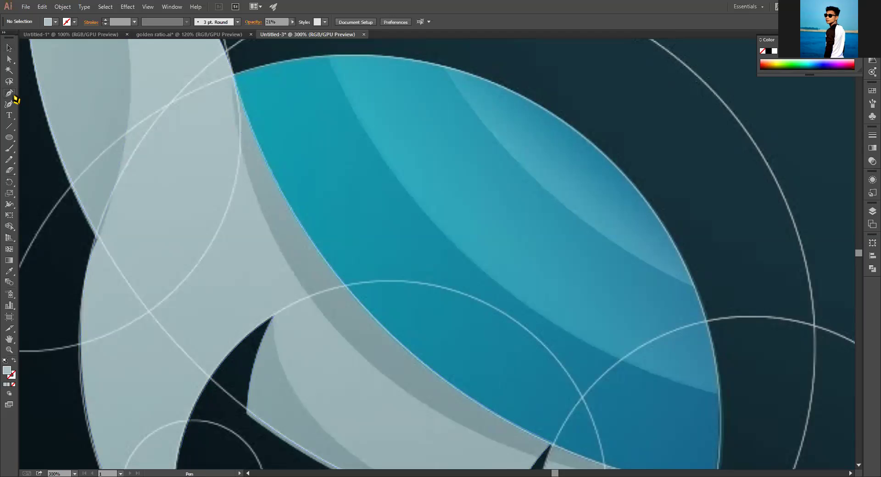
left_click(233, 75)
key("space")
left_click_drag(410, 406, 317, 343)
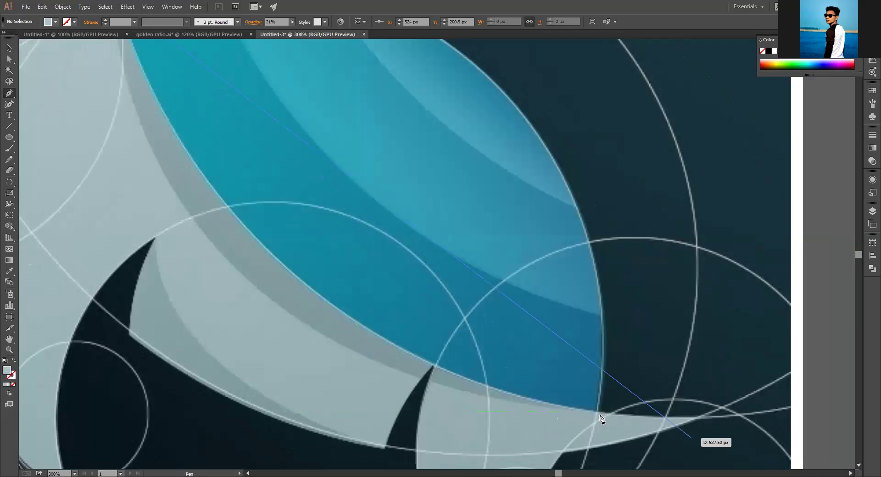
left_click_drag(595, 412, 648, 418)
key("ctrl")
key("ctrl+z")
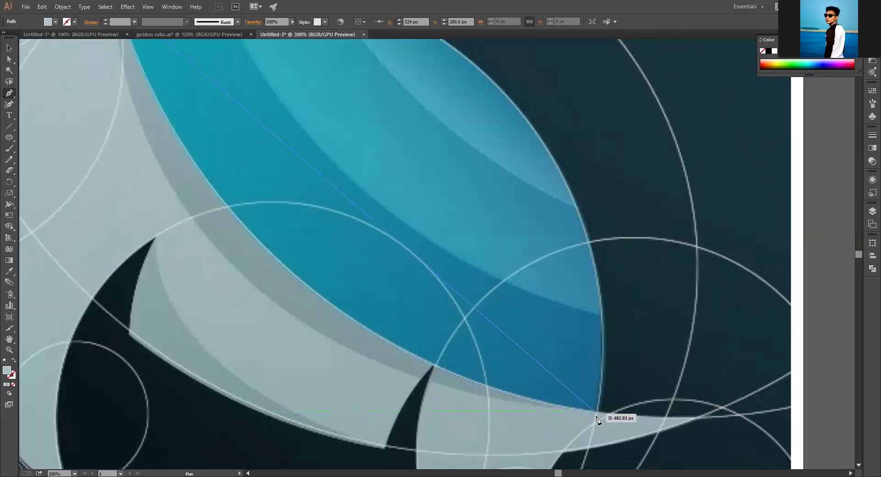
End the shadow line at the shell's rear lower corner and bend it along the outer edge of the reference's dark band
left_click(597, 413)
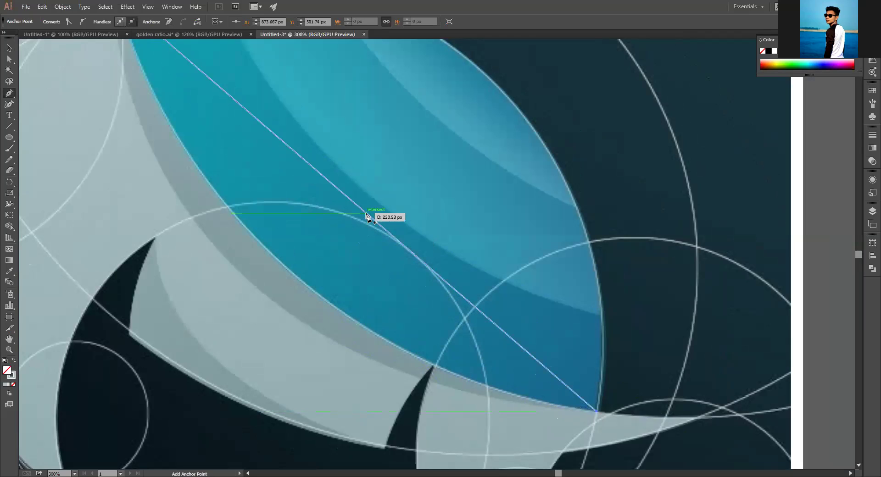
left_click_drag(365, 212, 260, 291)
left_click_drag(143, 174, 247, 343)
key("space")
left_click_drag(459, 356, 328, 214)
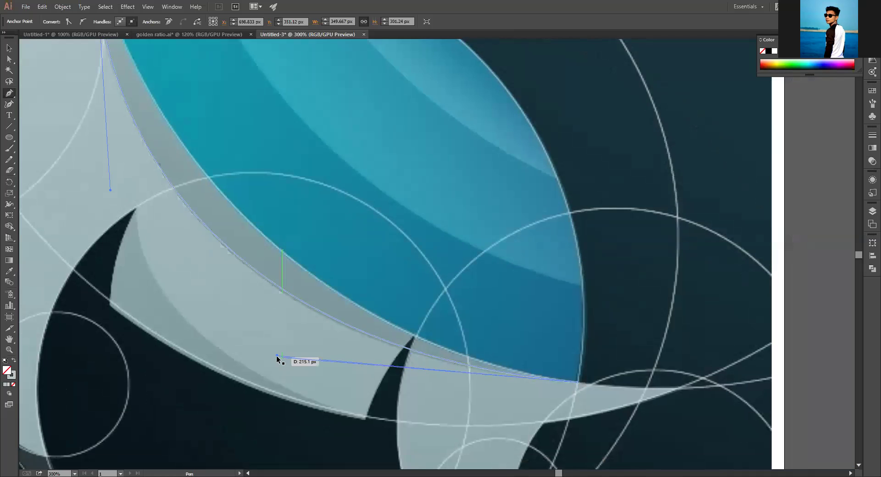
left_click_drag(276, 356, 280, 362)
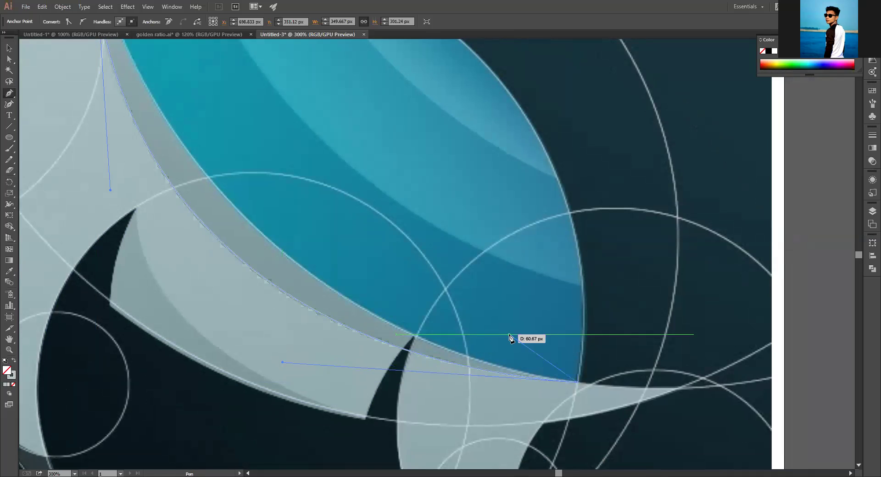
Close the shadow path back at the shell's front corner through two points inside the shell
left_click(396, 283)
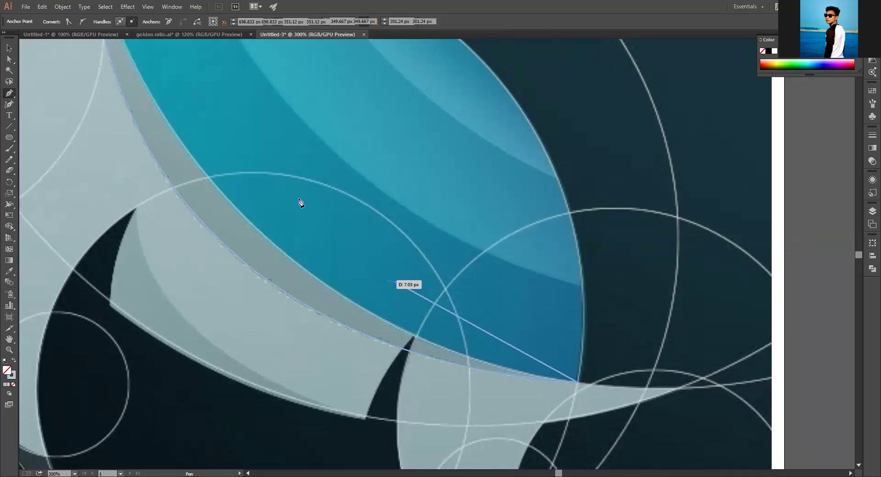
left_click(205, 101)
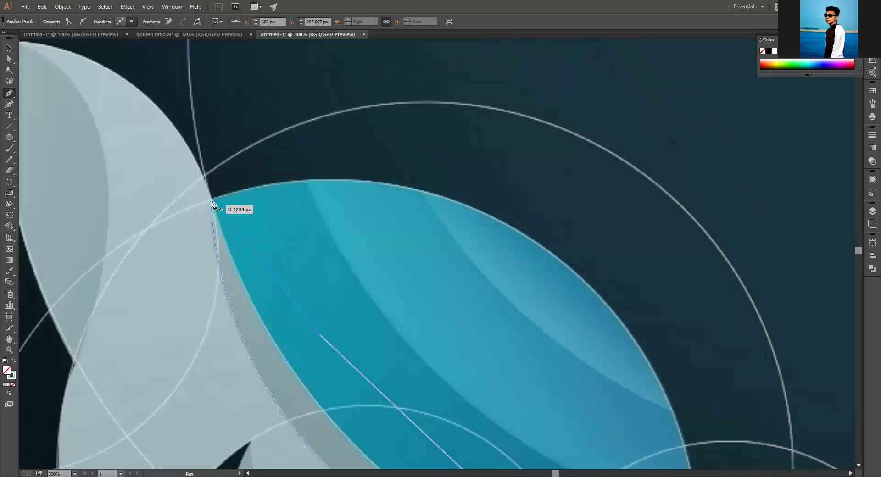
left_click(211, 201)
scroll(275, 323, "down", 3)
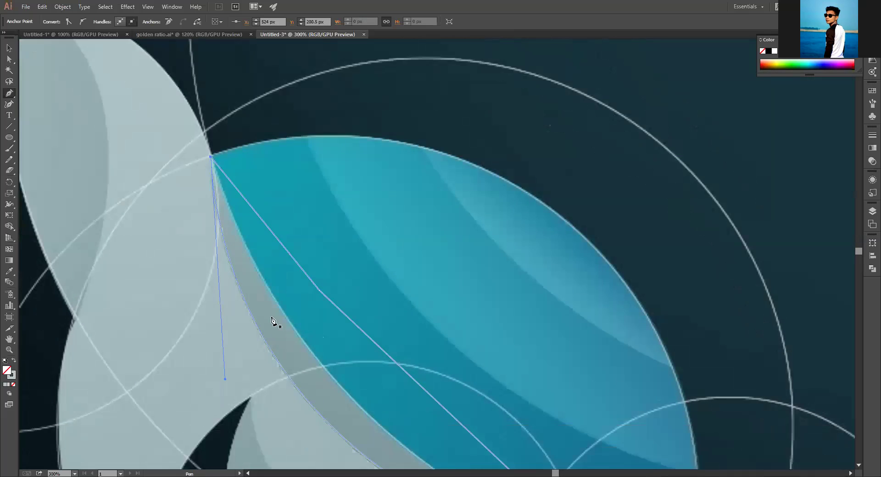
Select all the artwork and use the Shape Builder to remove the part of the under-shell shadow path that overlaps the shell
key("v")
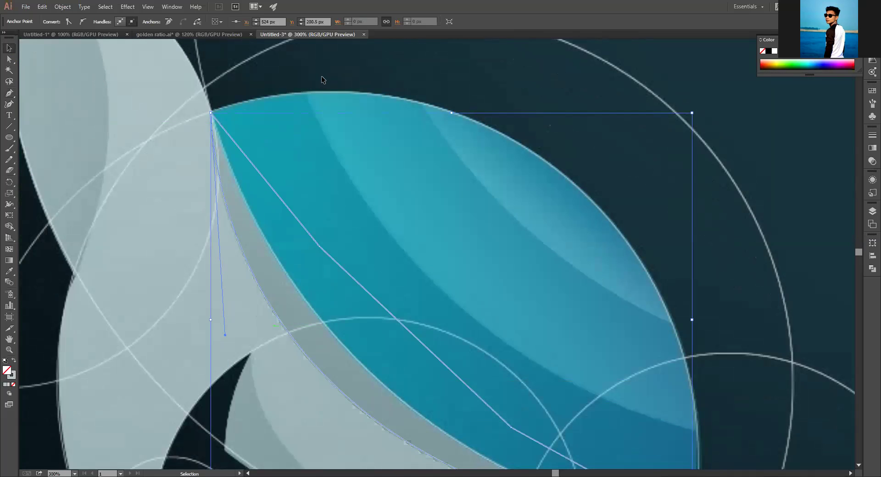
left_click(170, 337)
key("ctrl+a")
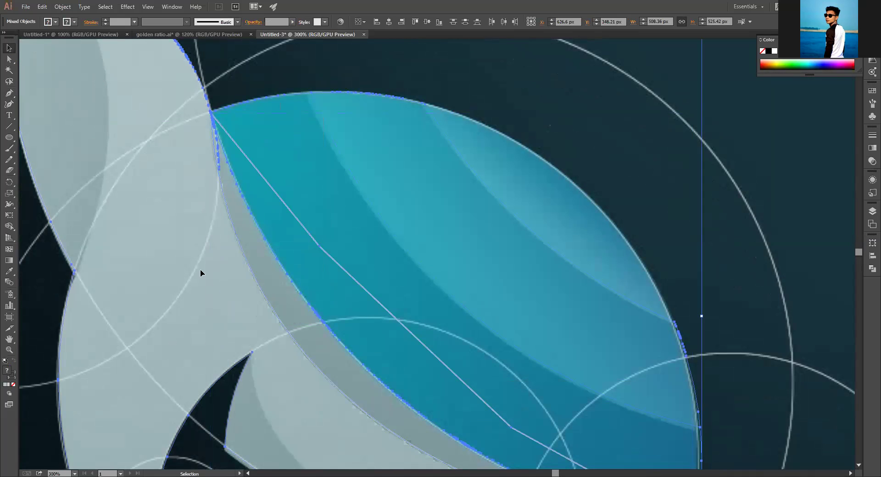
left_click(9, 226)
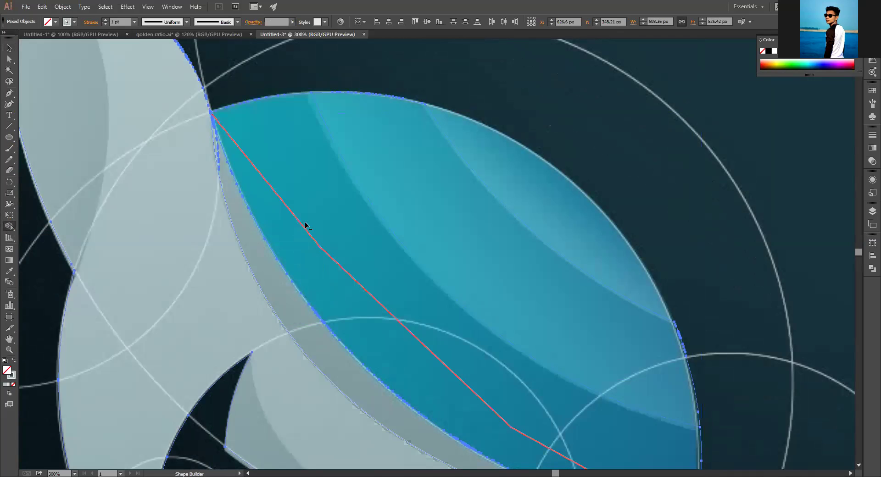
left_click_drag(297, 228, 307, 274)
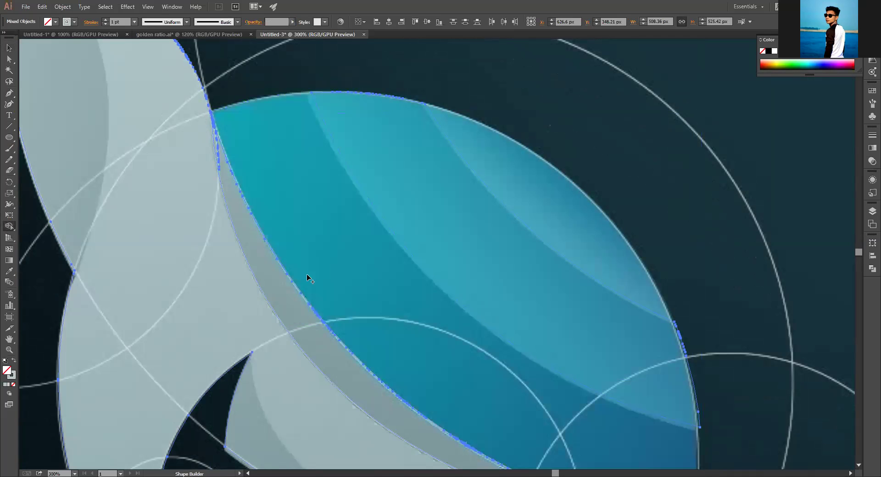
scroll(371, 305, "down", 2)
scroll(371, 305, "up", 3)
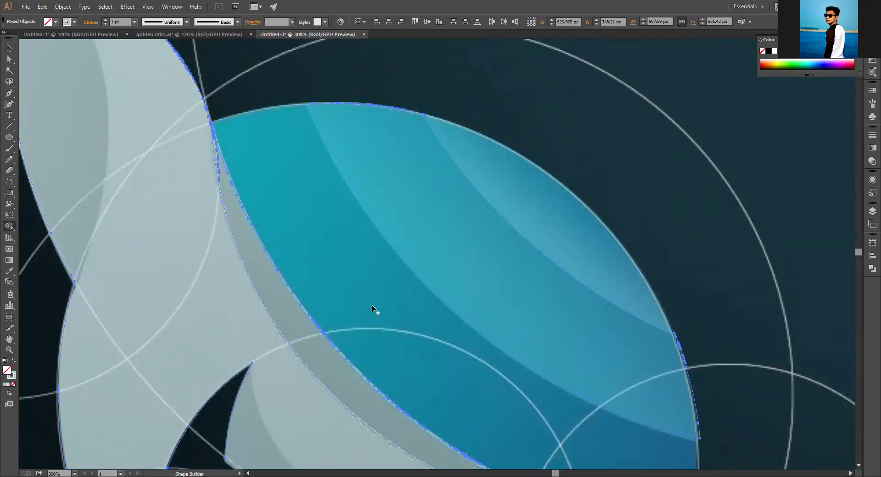
key("ctrl+z")
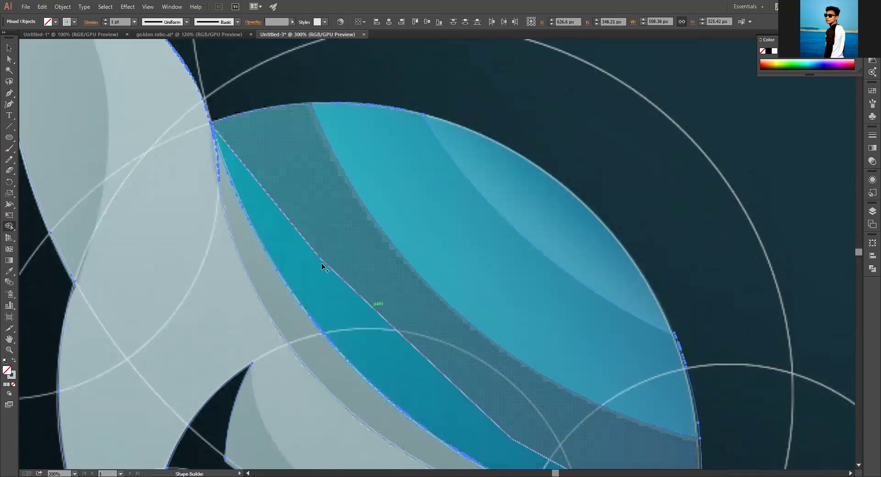
mouse_move(324, 260)
left_mouse_down()
mouse_move(319, 269)
mouse_move(421, 299)
left_mouse_up()
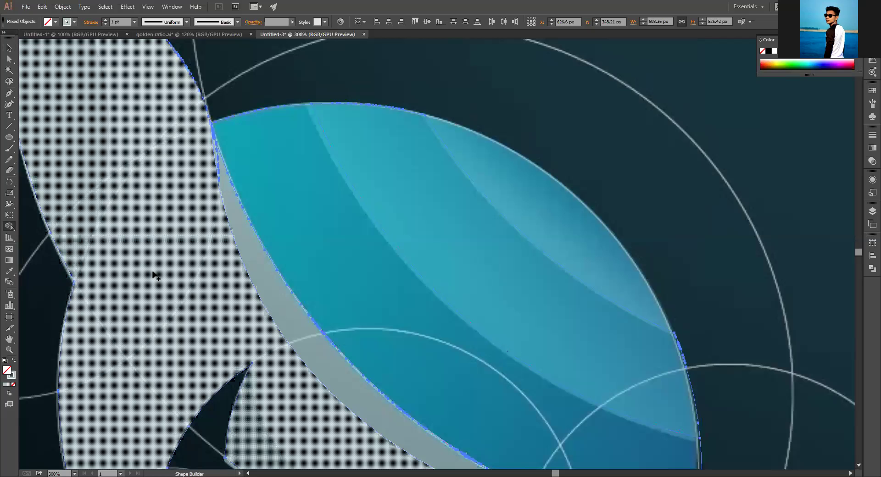
Select the trimmed under-shell shadow shape on its own to check its outline, and clear the selection
scroll(58, 161, "down", 3)
key("v")
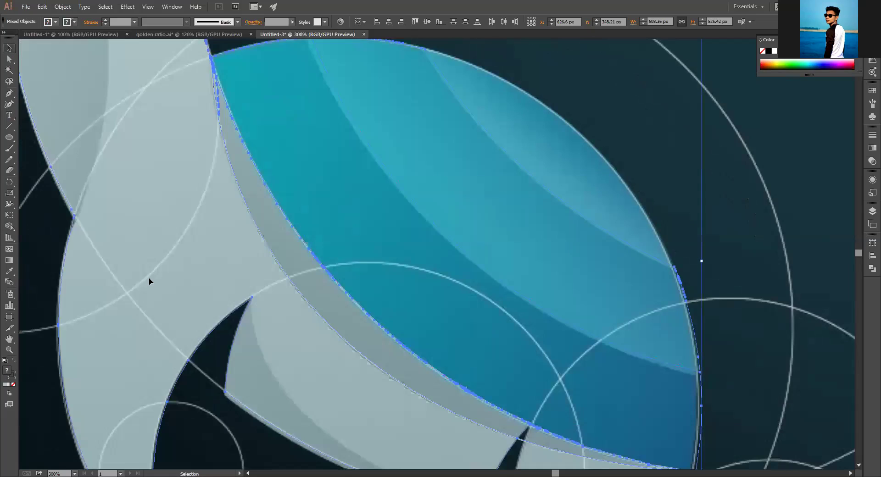
key("ctrl+shift+a")
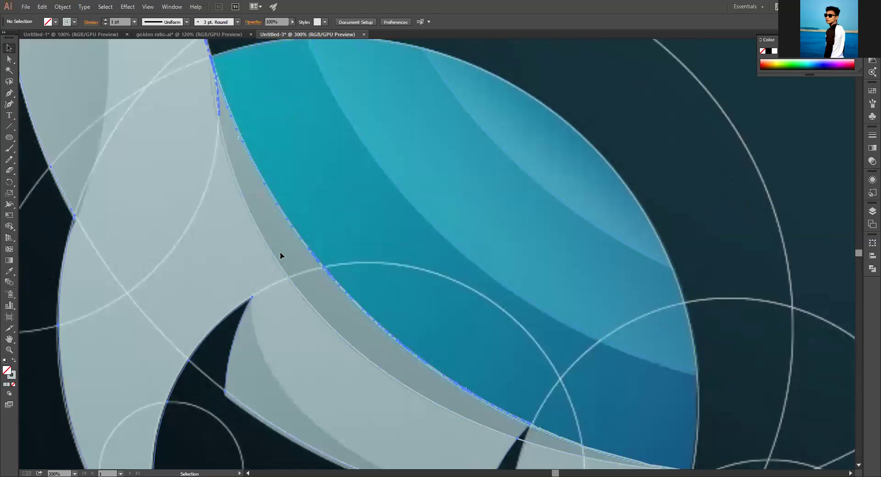
left_click(277, 255)
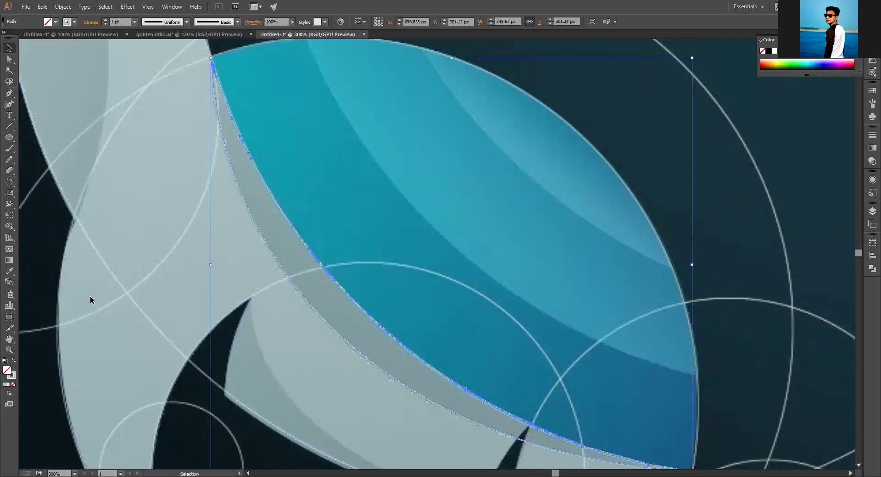
key("ctrl+shift+a")
Draw a Pen line from the belly section's upper front corner to its rear lower tip and bend it along the reference's dark band
scroll(52, 265, "down", 3)
scroll(52, 266, "down", 3)
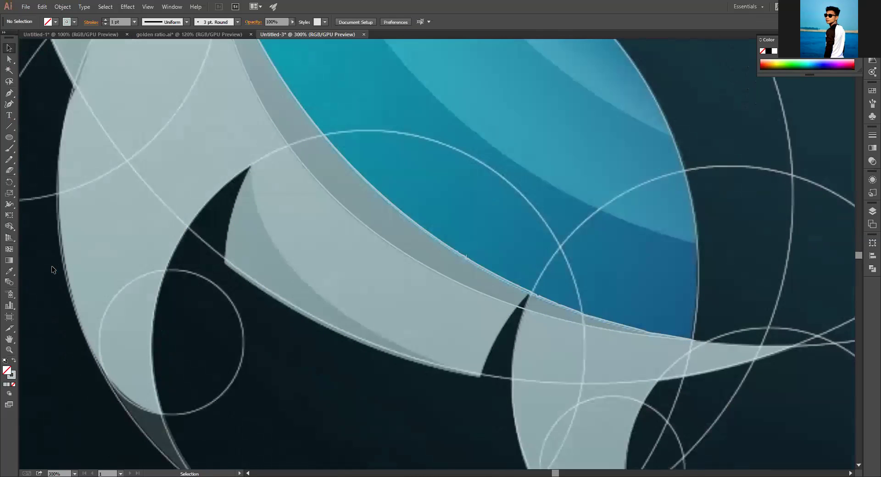
scroll(51, 266, "down", 2)
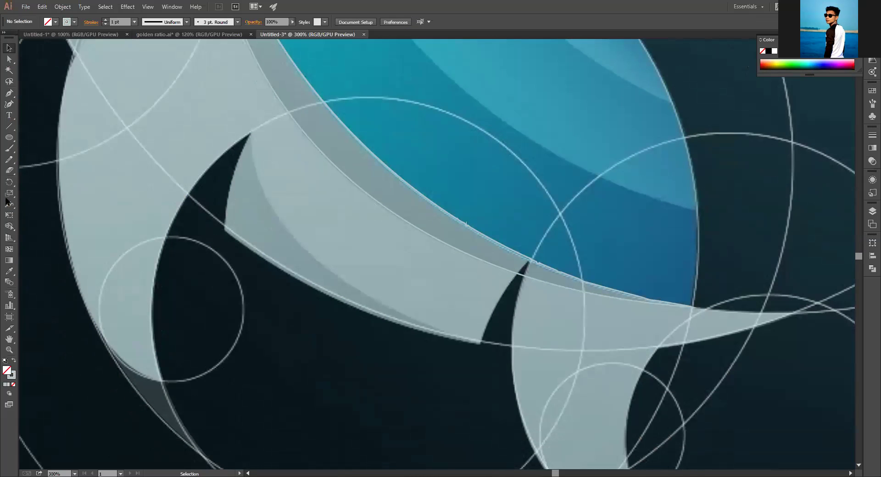
left_click(321, 228)
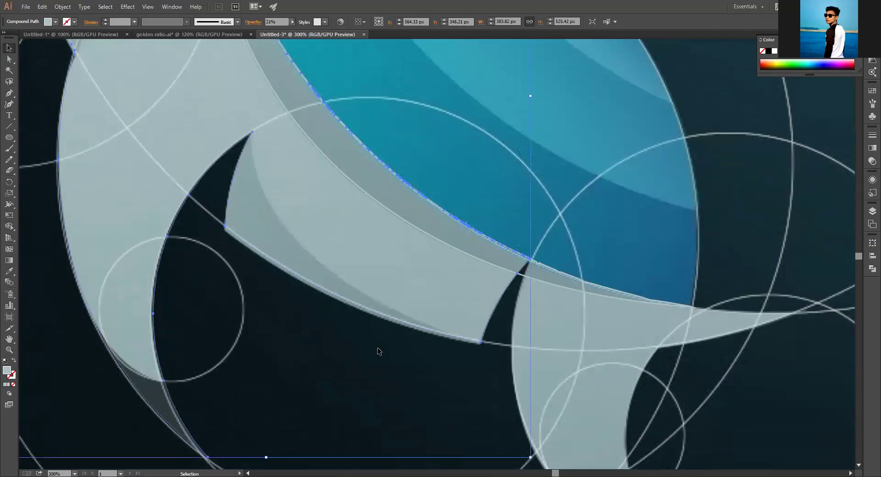
key("ctrl+shift+a")
left_click(8, 93)
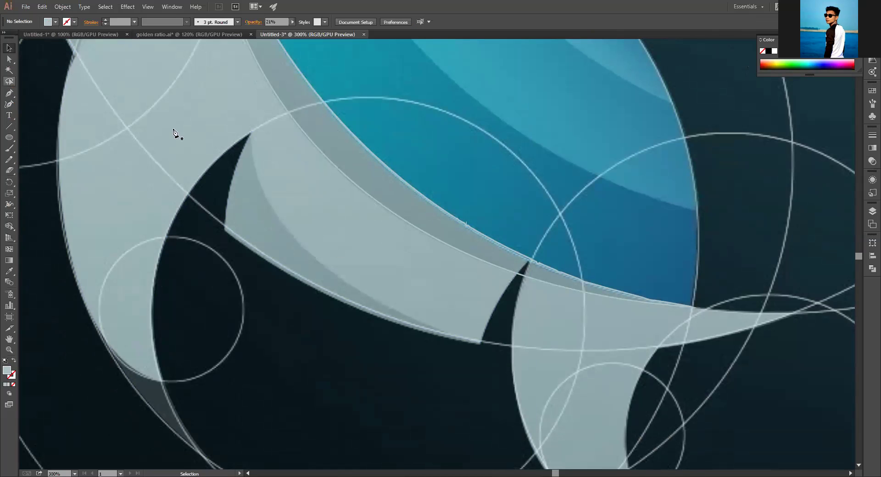
left_click(250, 133)
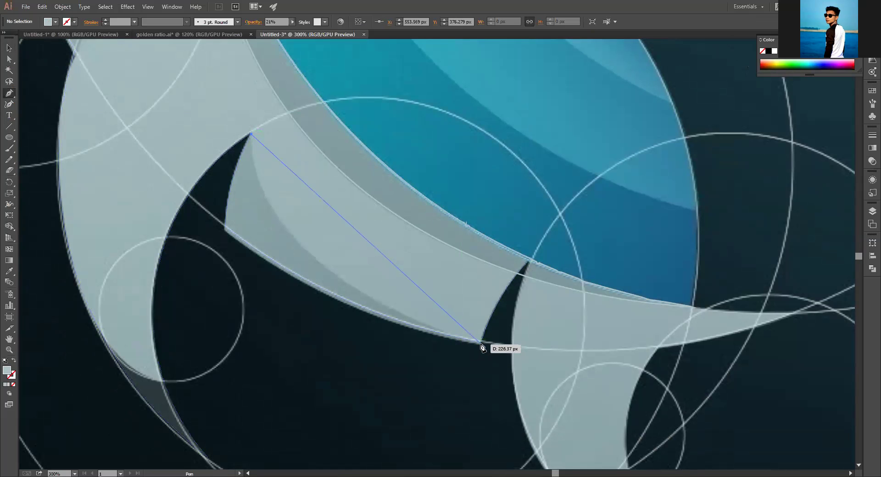
left_click(480, 342)
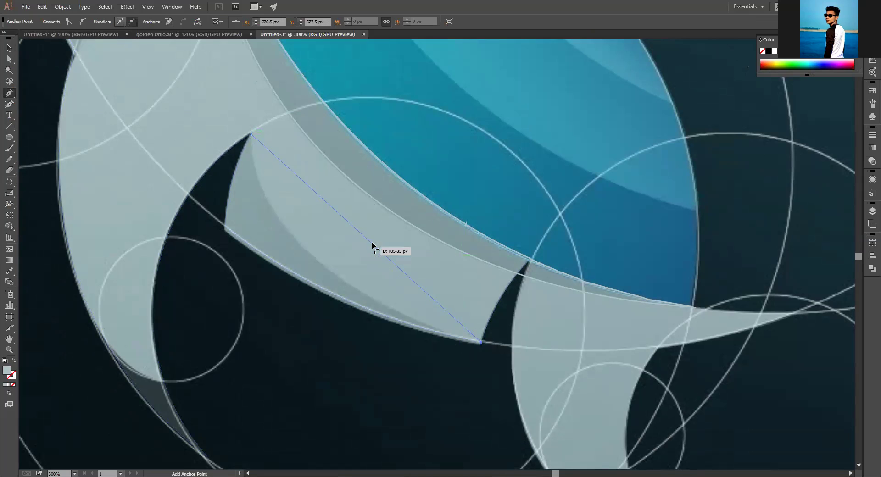
left_click_drag(325, 252, 314, 257)
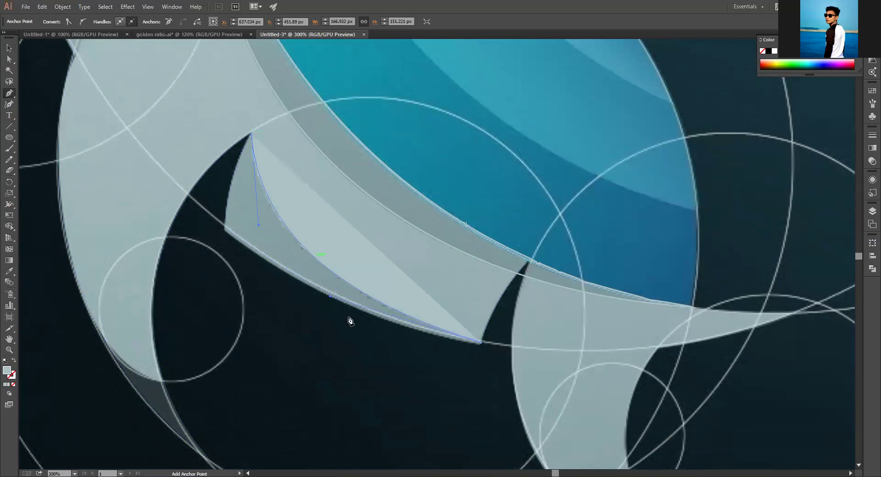
Close the belly shadow through the lower front corner, bend its lower and front edges to the belly outline, and clear the selection
left_click(224, 228)
left_click(312, 265)
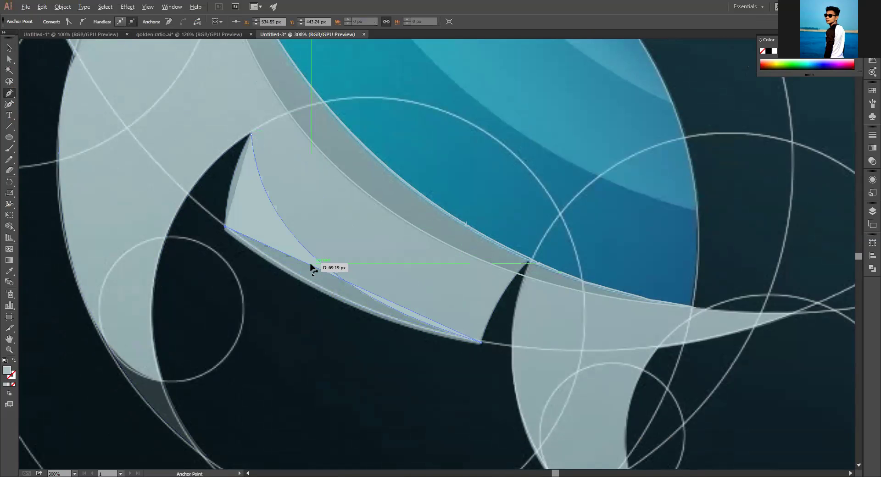
left_click_drag(310, 281, 333, 298)
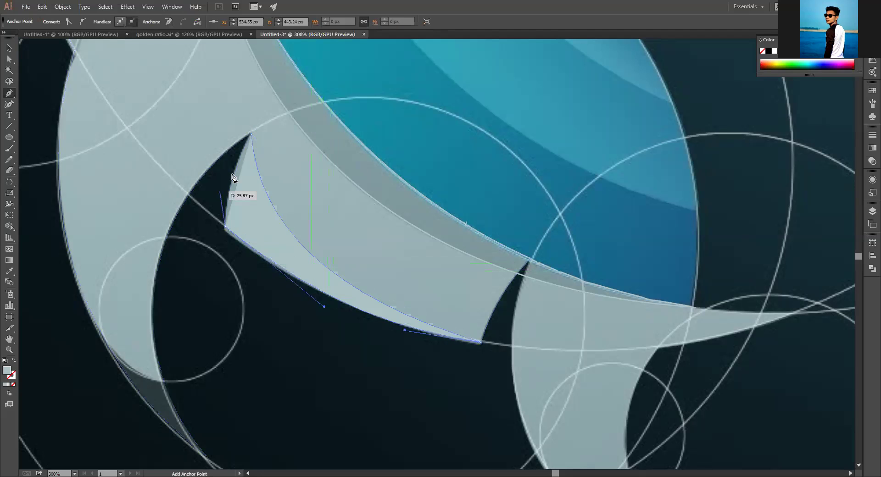
left_click_drag(252, 140, 252, 135)
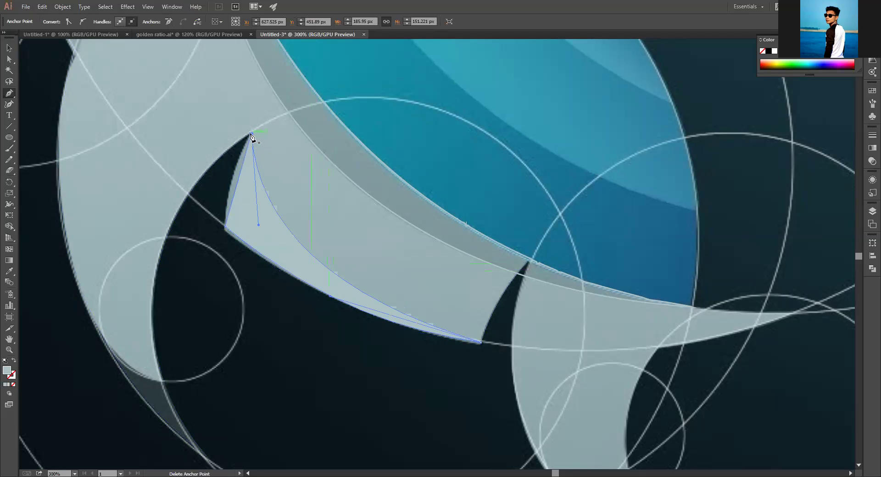
left_click_drag(239, 172, 234, 175)
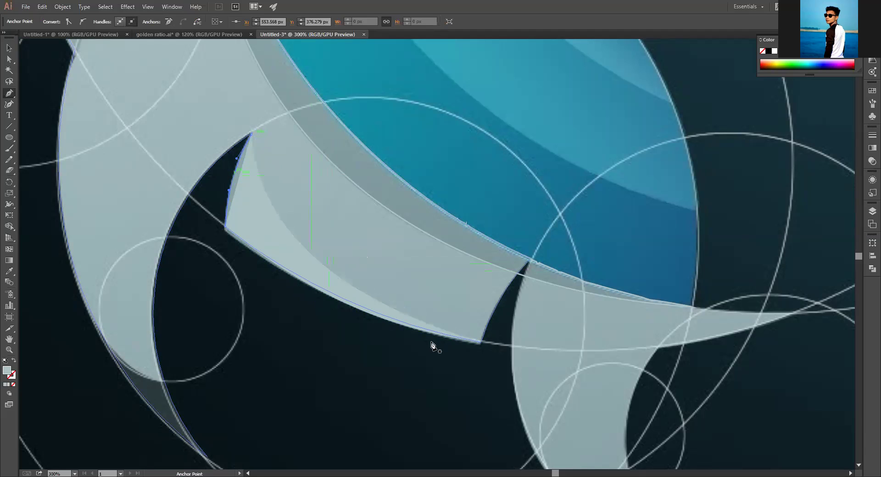
key("p")
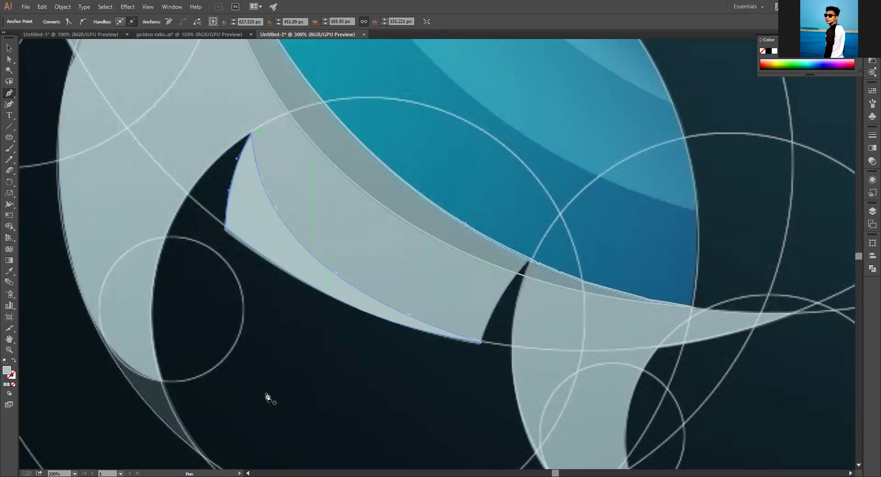
left_click(9, 48)
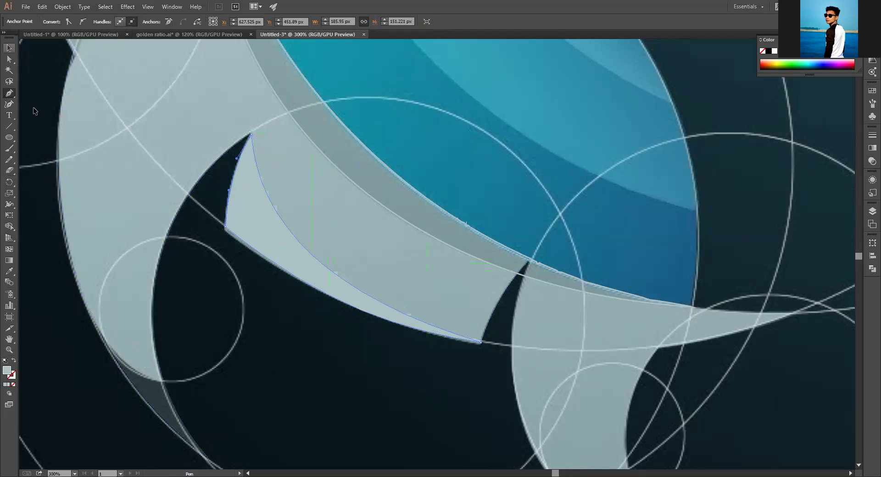
left_click(315, 396)
Select the whole turtle artwork and move it straight down off the reference image, clear of the artboard
key("ctrl+minus")
key("ctrl+minus")
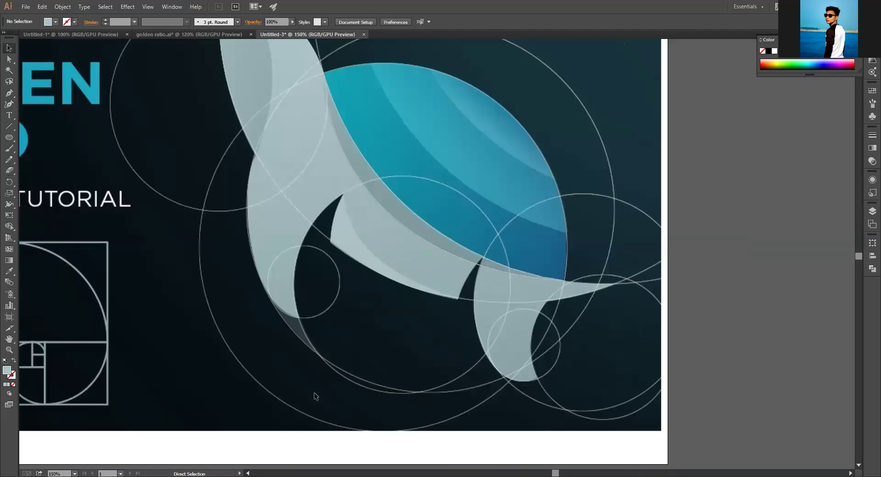
key("ctrl+minus")
left_click_drag(546, 114, 313, 297)
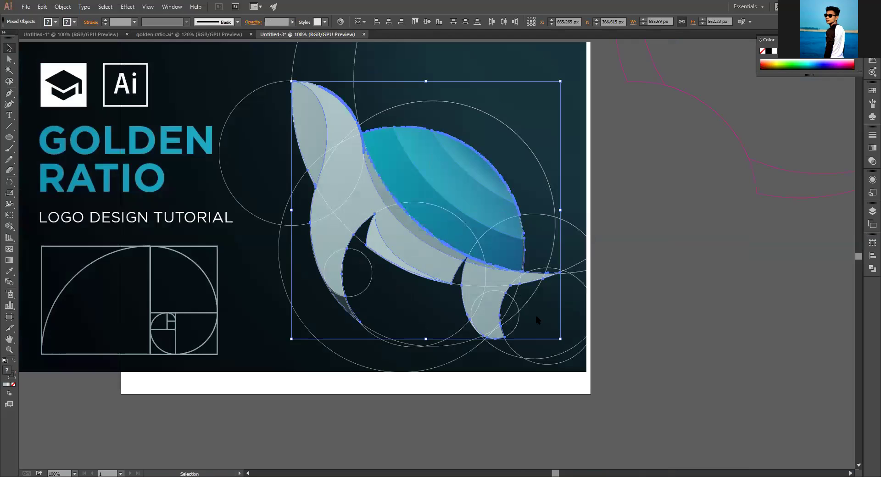
key("shift+Down")
key("shift+Down")
key("shift+Down")
key("shift+Down")
key("shift+Down")
key("shift+Down")
key("shift+Down")
key("shift+Down")
key("shift+Down")
key("shift+Down")
key("shift+Down")
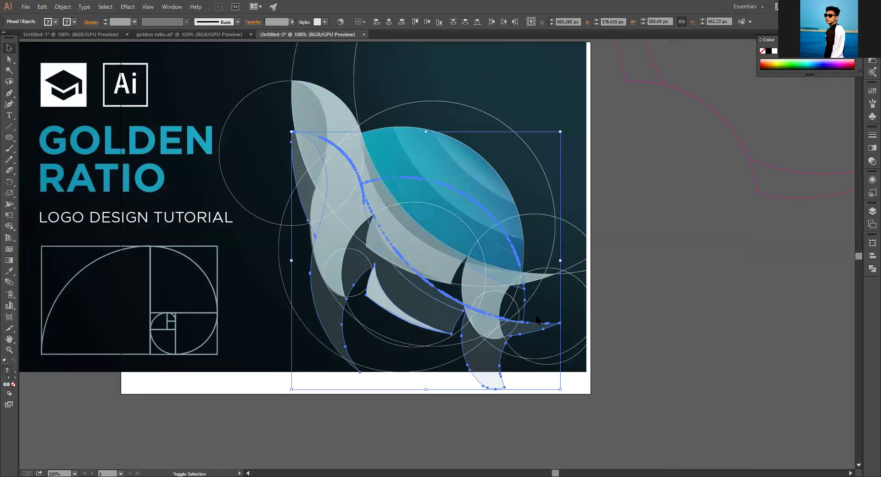
key("shift+Down")
key("shift+Down")
key("shift+Down")
key("shift+Down")
key("shift+Down")
key("shift+Down")
key("shift+Down")
key("shift+Down")
key("shift+Down")
key("shift+Down")
key("shift+Down")
key("shift+Down")
key("shift+Down")
key("shift+Down")
key("shift+Down")
key("shift+Down")
key("shift+Down")
key("shift+Down")
key("shift+Down")
key("shift+Down")
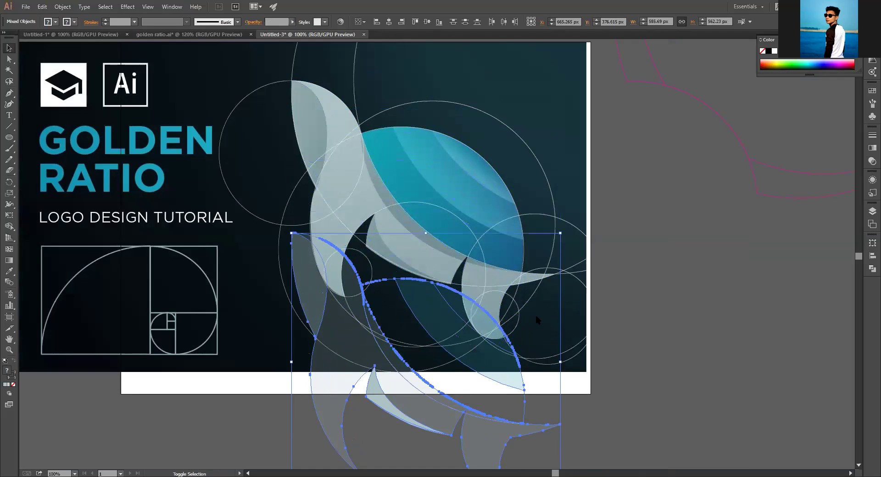
key("shift+Down")
key("shift+Down")
key("shift+Down")
key("shift+Down")
key("shift+Down")
key("shift+Down")
key("shift+Down")
left_click_drag(542, 409, 512, 257)
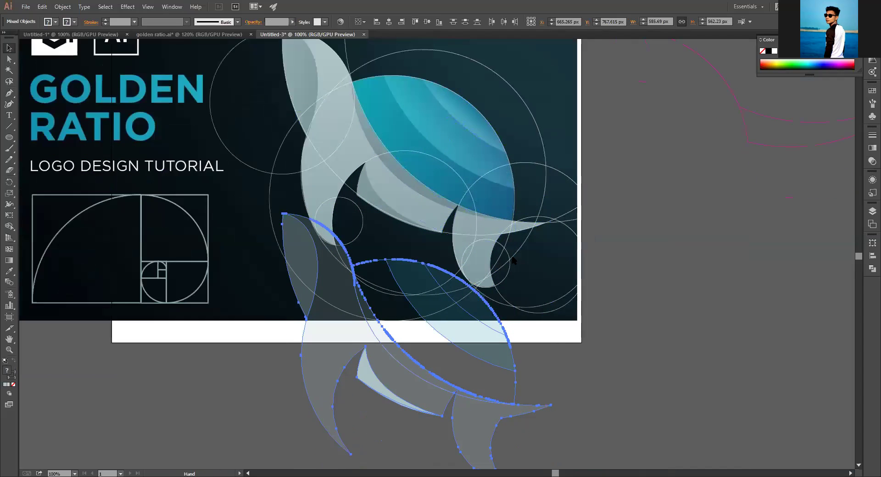
scroll(512, 260, "down", 3)
key("shift+Down")
key("shift+Down")
key("shift+Down")
key("shift+Down")
key("shift+Down")
key("shift+Down")
key("shift+Down")
key("shift+Down")
key("shift+Down")
key("shift+Down")
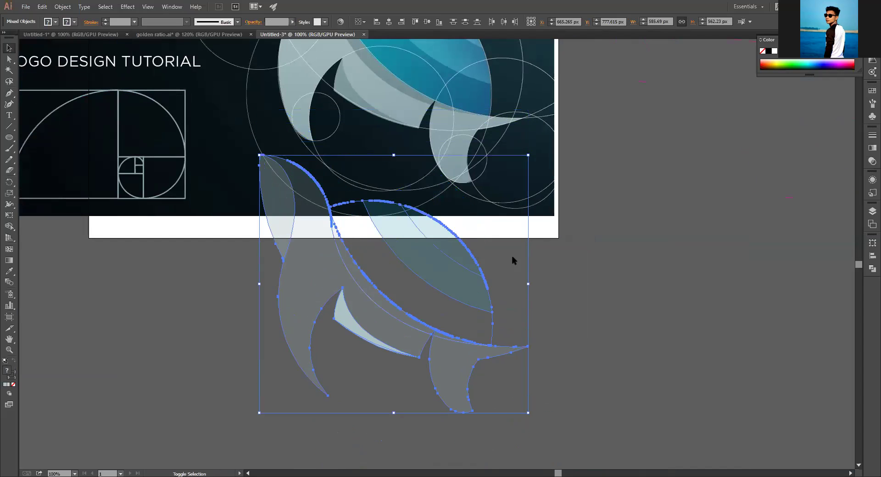
key("shift+Down")
key("shift+Down")
key("shift+Down")
key("shift+Down")
key("shift+Down")
key("shift+Down")
key("shift+Down")
key("shift+Down")
key("shift+Down")
key("shift+Down")
key("shift+Down")
key("shift+Down")
key("shift+Down")
key("shift+Down")
key("shift+Down")
key("shift+Down")
key("shift+Down")
key("shift+Down")
key("shift+Down")
key("shift+Down")
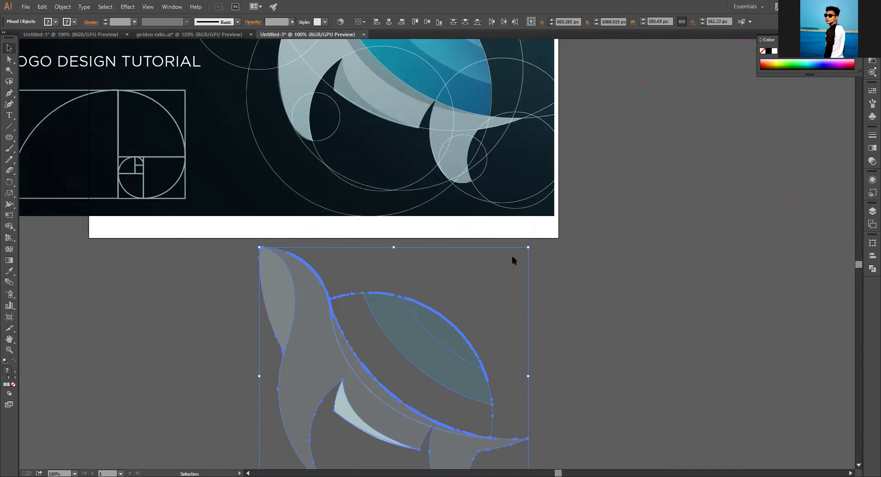
Set the opacity of the selected turtle artwork to 100% and clear the selection
key("ctrl+minus")
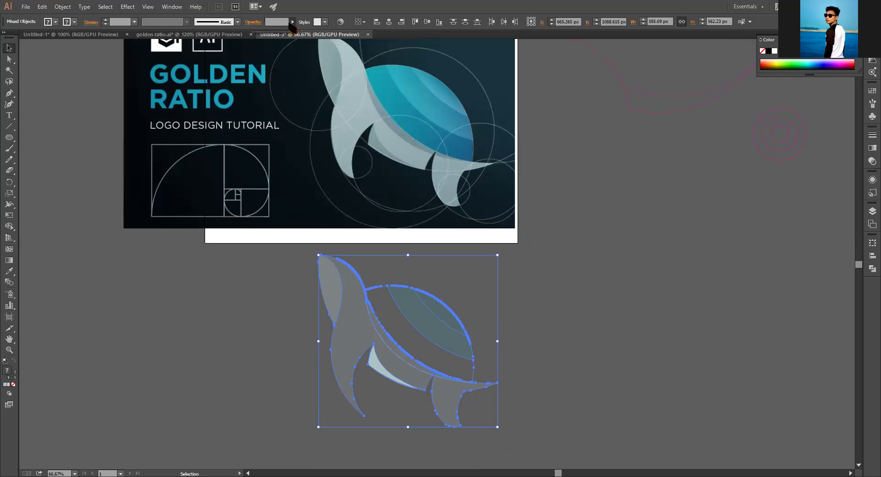
left_click_drag(271, 31, 348, 48)
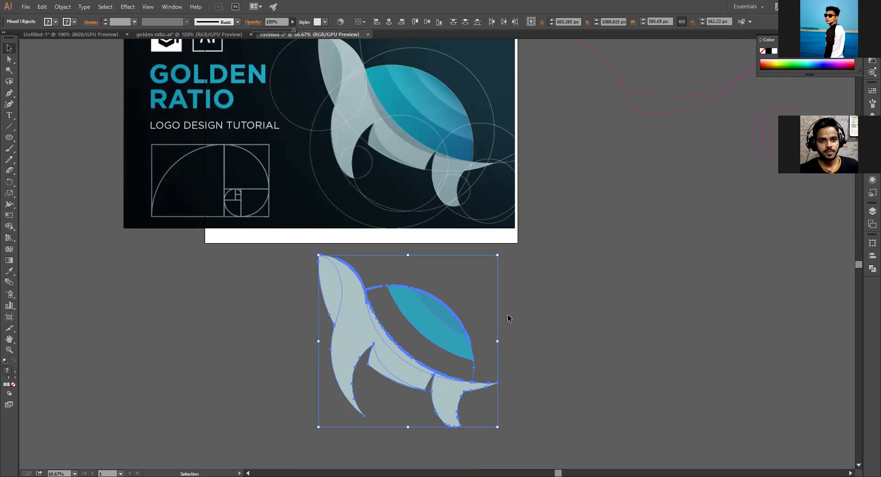
left_click(552, 317)
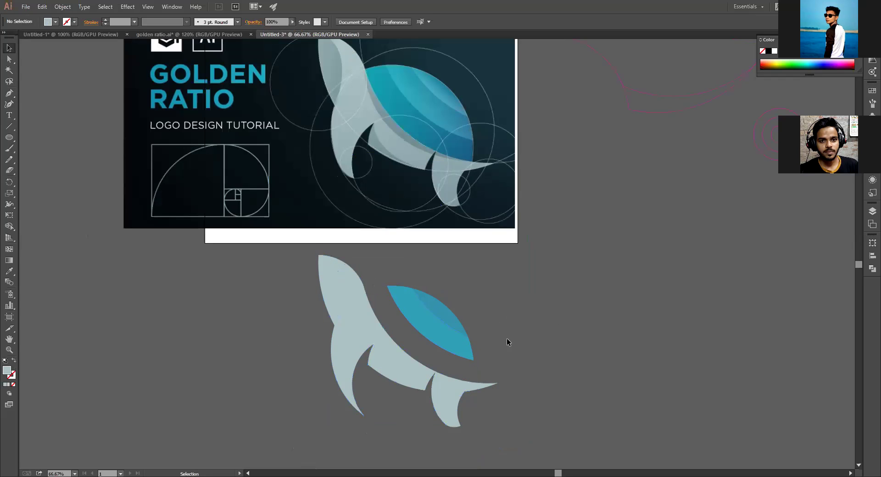
Duplicate the shell's teal band and place the copy lower, against the body's upper edge, in the empty shell area
left_click(410, 361)
left_click(476, 351)
left_click(423, 314)
left_click(505, 285)
scroll(478, 267, "down", 2)
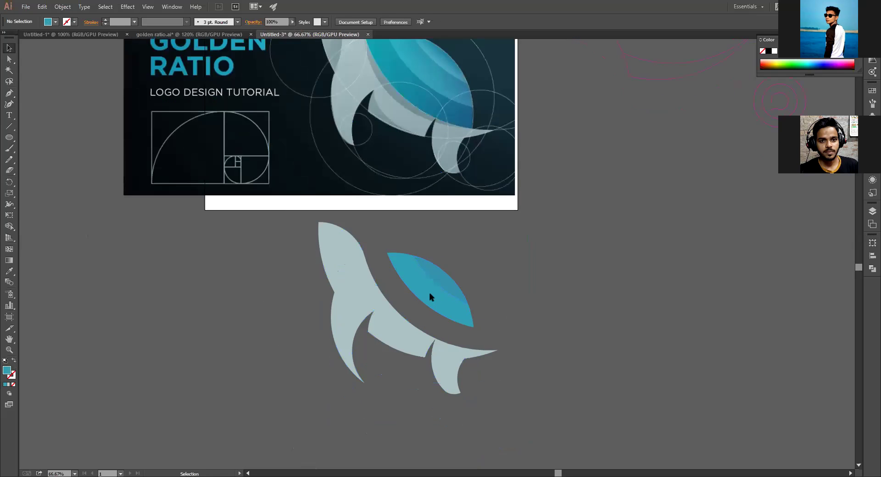
left_click(429, 298)
left_click_drag(428, 294, 414, 316)
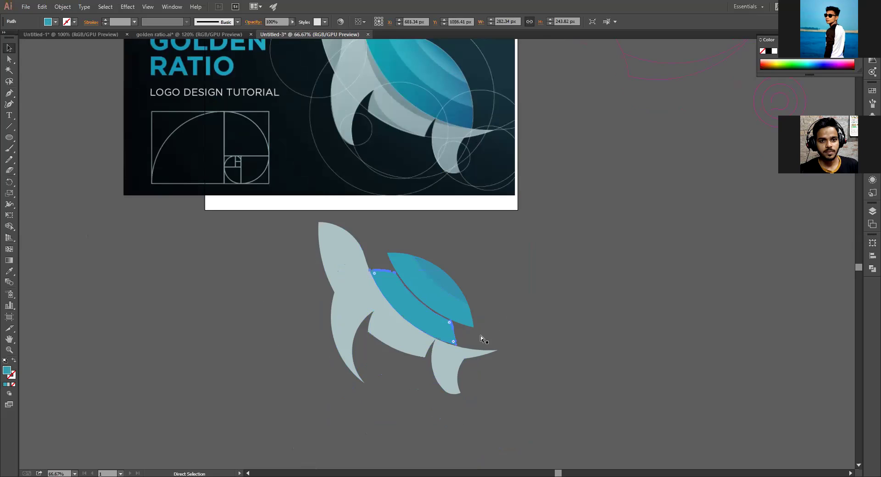
Try to enlarge the copied teal band from its upper rear corner and undo the resize
key("ctrl+plus")
key("ctrl+plus")
key("ctrl+plus")
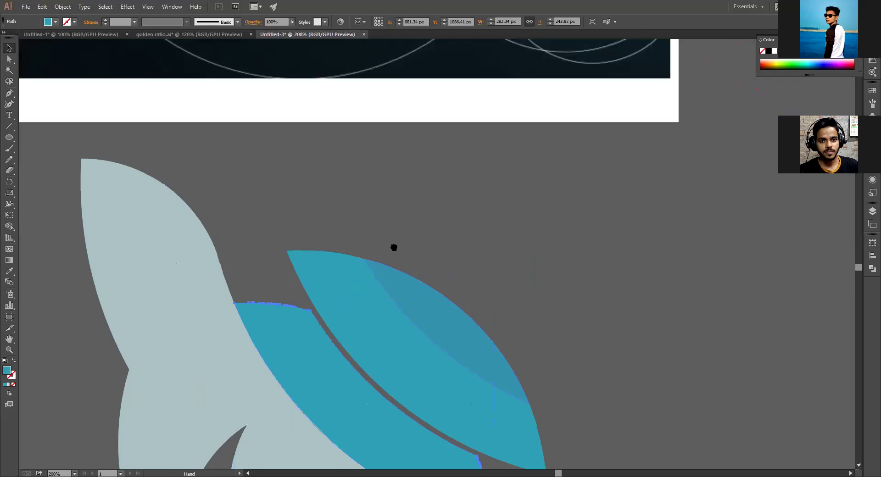
left_click_drag(394, 247, 394, 245)
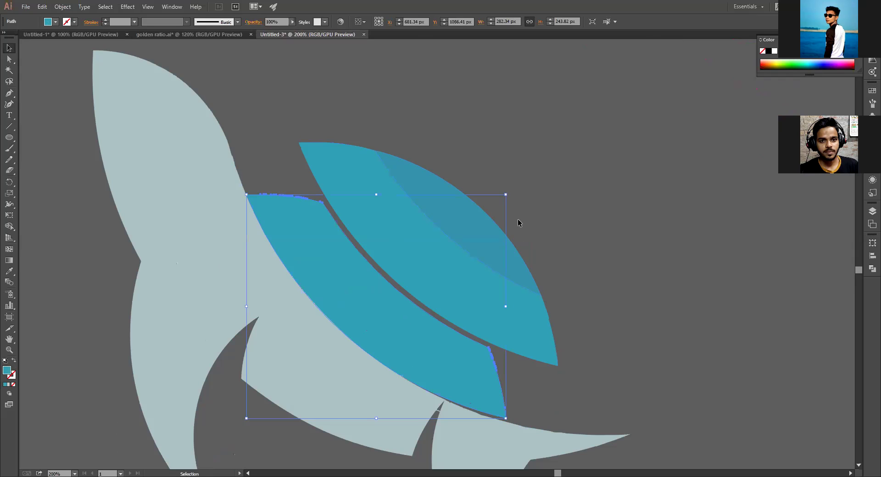
left_click_drag(506, 195, 569, 171)
key("ctrl+z")
Delete the copied teal band from the empty lower shell area and leave nothing selected
left_click(588, 252)
left_click(429, 350)
key("Delete")
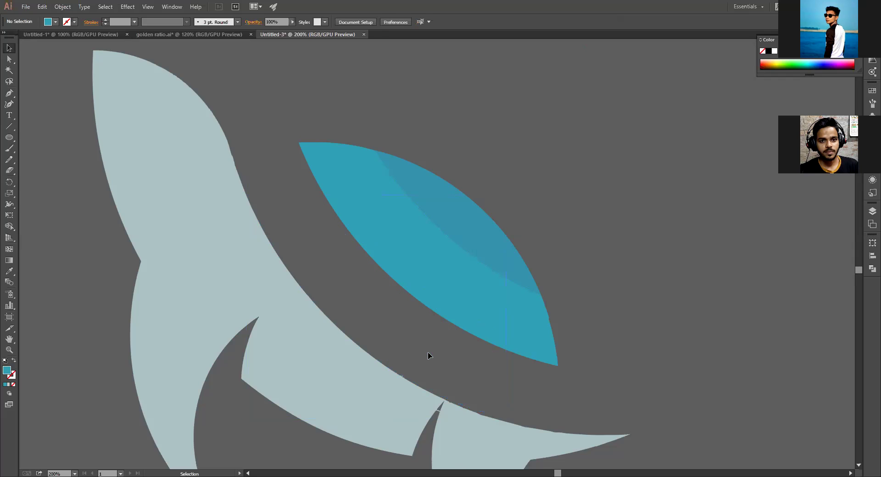
left_click(417, 278)
left_click(618, 268)
Select the whole turtle artwork and move it straight up until it sits over the turtle in the reference image
key("ctrl+minus")
key("ctrl+minus")
key("ctrl+minus")
left_click_drag(545, 368, 282, 191)
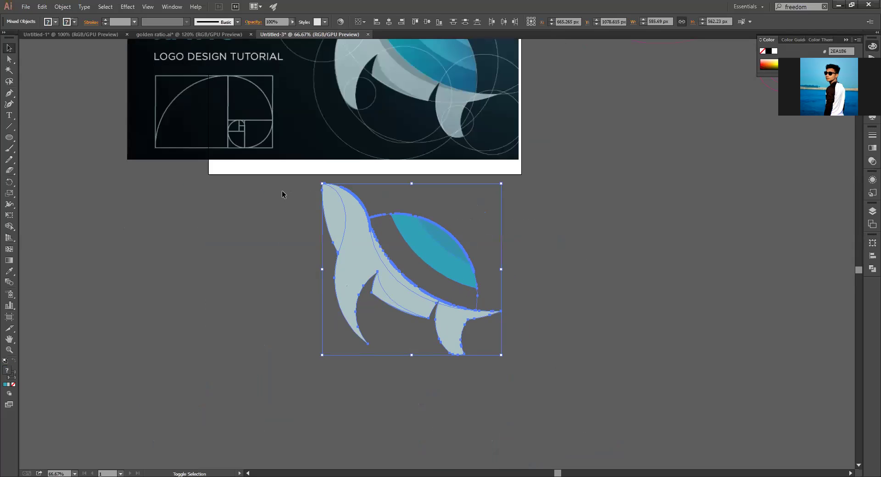
key("shift+Up")
key("shift+Up")
key("shift+Up")
key("shift+Up")
key("shift+Up")
key("shift+Up")
key("shift+Up")
key("shift+Up")
key("shift+Up")
key("shift+Up")
key("shift+Up")
key("shift+Up")
key("shift+Up")
key("shift+Up")
key("shift+Up")
key("shift+Up")
key("shift+Up")
key("shift+Up")
key("shift+Up")
key("shift+Up")
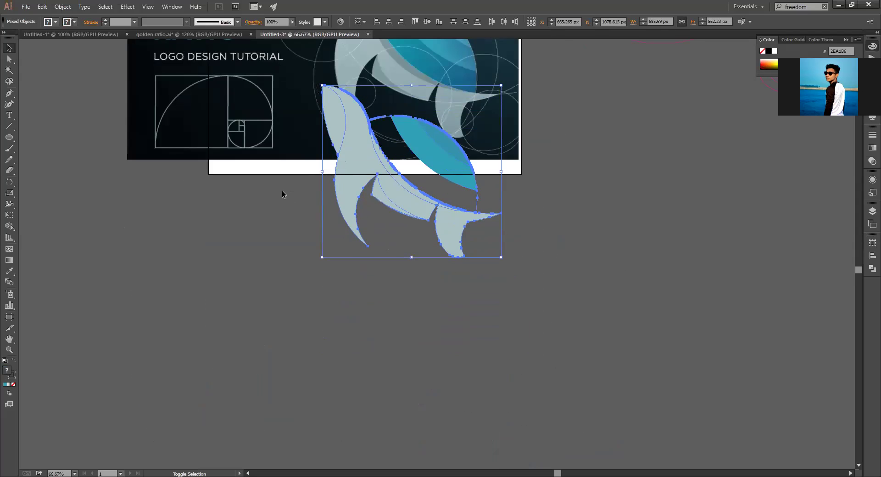
key("shift+Up")
key("shift+Up")
key("shift+Up")
key("shift+Up")
key("shift+Up")
key("shift+Up")
key("shift+Up")
key("shift+Up")
key("shift+Up")
key("shift+Up")
key("shift+Up")
key("shift+Up")
key("shift+Up")
key("shift+Up")
key("shift+Up")
key("shift+Up")
key("shift+Up")
key("shift+Up")
key("shift+Up")
key("shift+Up")
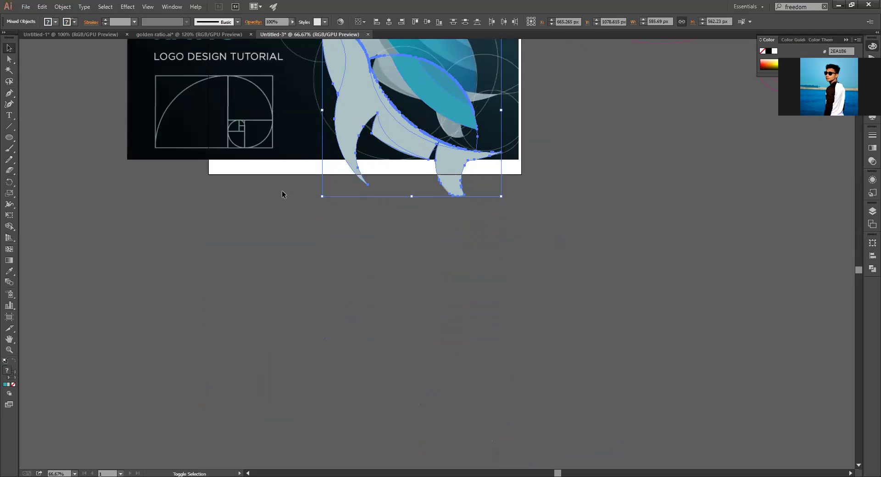
key("shift+Up")
key("shift+Up")
key("shift+Up")
key("shift+Up")
key("shift+Up")
key("shift+Up")
key("shift+Up")
key("shift+Up")
key("shift+Up")
key("shift+Up")
key("shift+Up")
key("space")
left_click_drag(317, 194, 291, 317)
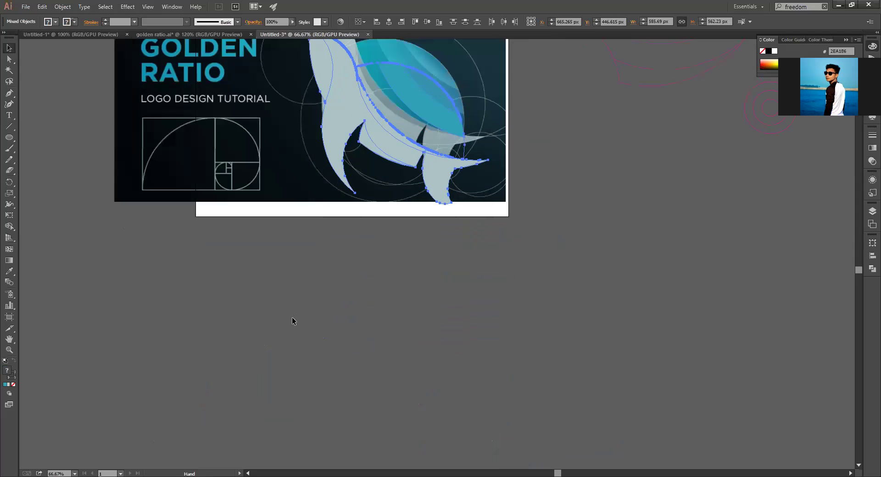
key("shift+Up")
key("shift+Up")
key("shift+Up")
key("shift+Up")
key("shift+Up")
key("shift+Up")
key("shift+Up")
key("shift+Up")
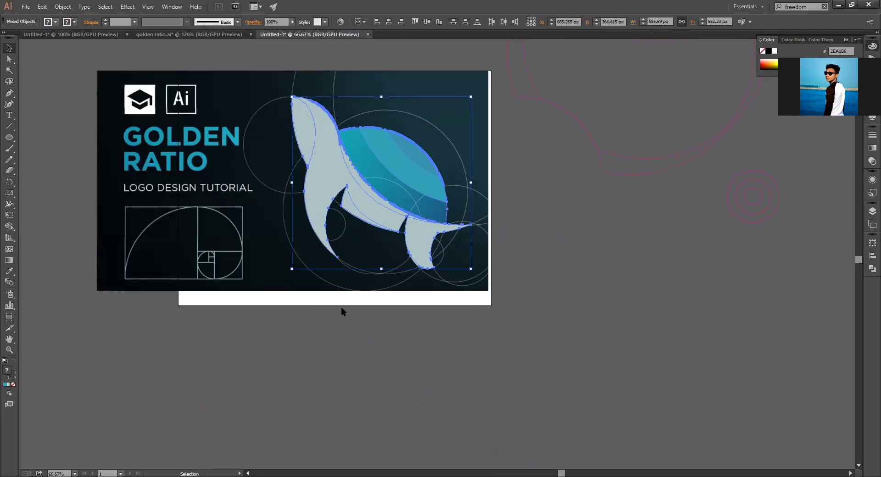
Fine-align the turtle artwork with the reference by nudging it 2 px down and 2 px left
key("ctrl+1")
key("ctrl+plus")
left_click_drag(374, 178, 394, 338)
key("space")
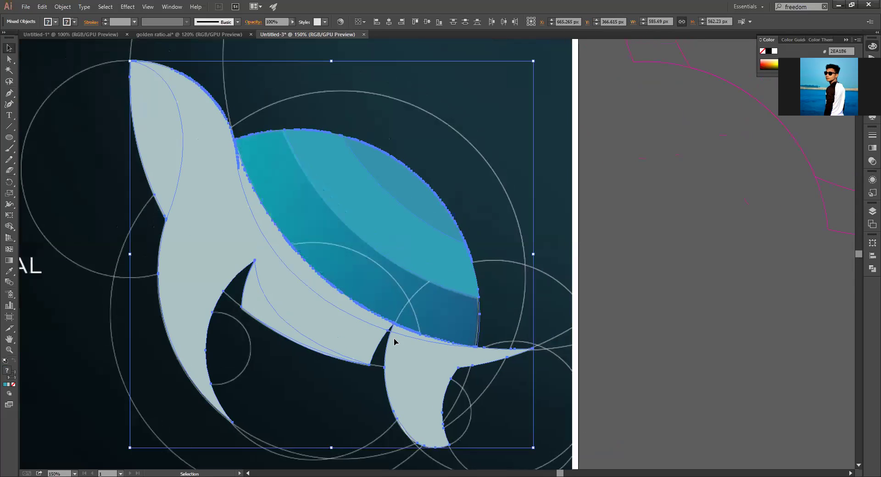
key("Down")
key("Down")
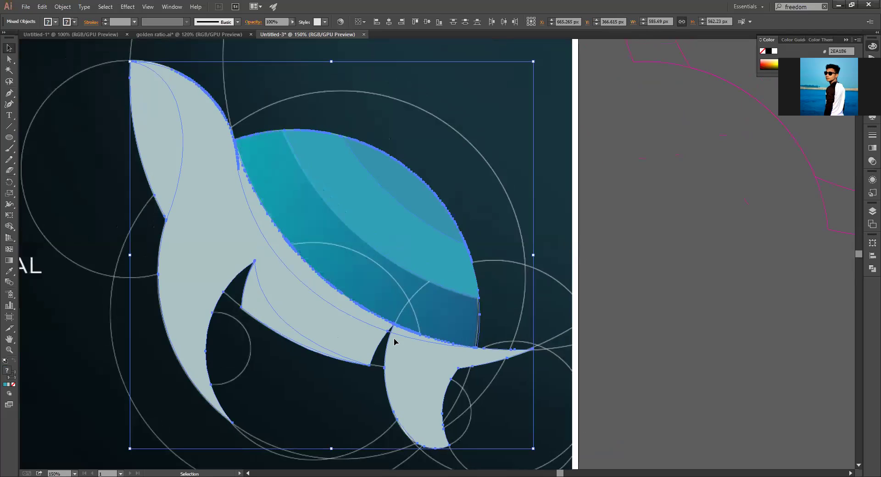
key("Left")
key("Left")
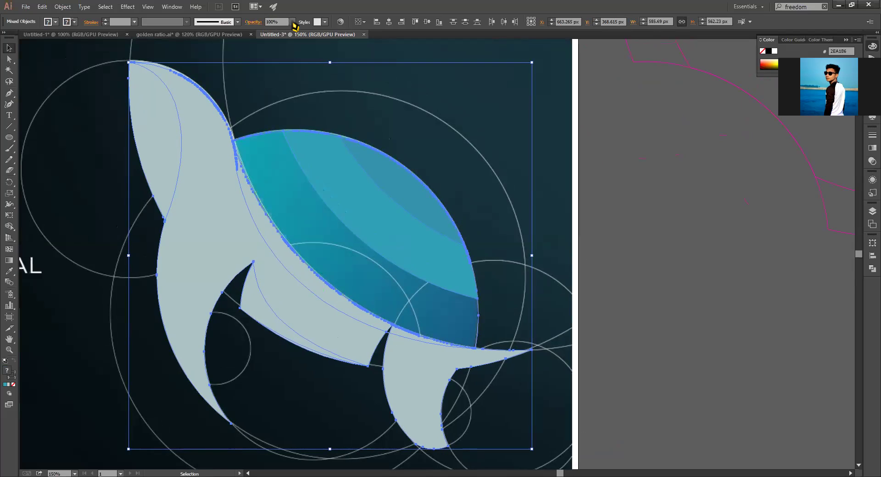
Lower the turtle artwork's opacity to 47% and nudge it 2 px right to match the reference outline
left_click_drag(286, 33, 273, 34)
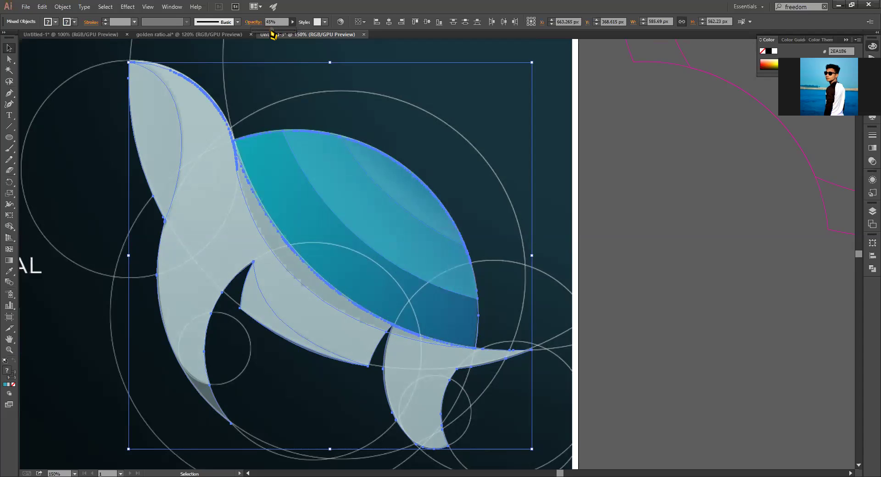
left_click(590, 149)
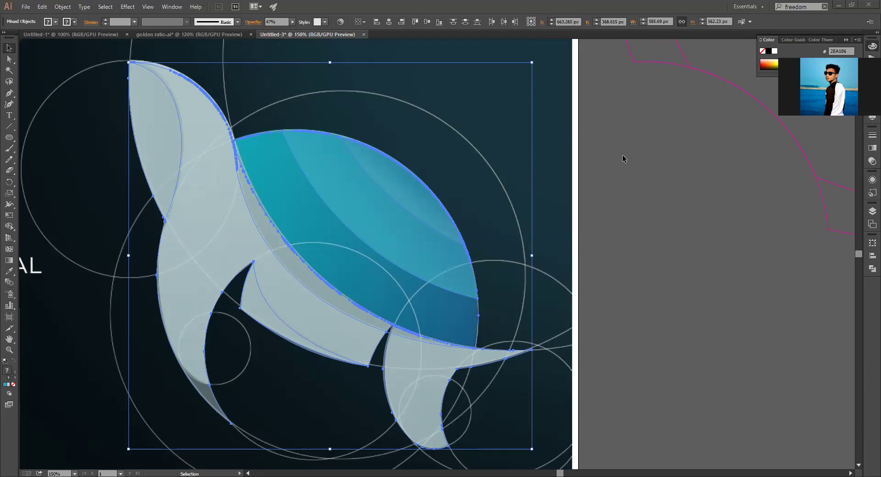
key("Right")
key("Right")
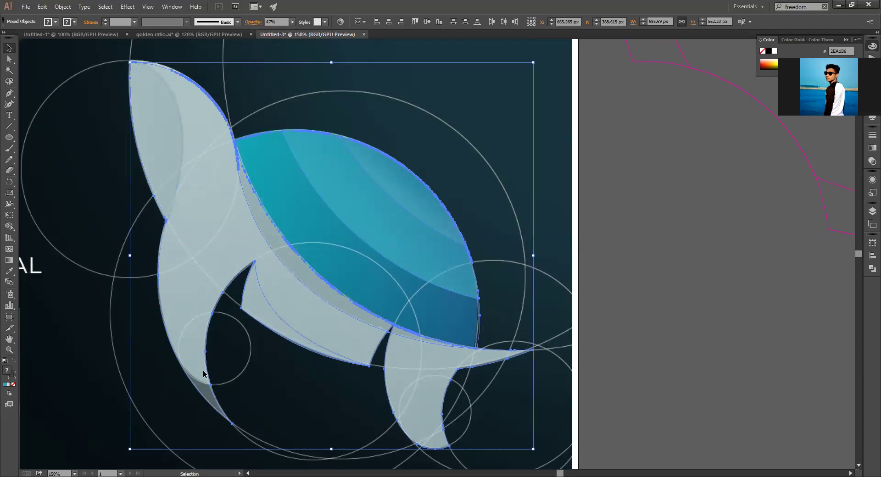
Fill the empty lower shell area between the body and the middle band as one teal shape with Shape Builder
left_click_drag(518, 132, 194, 385)
left_click(18, 225)
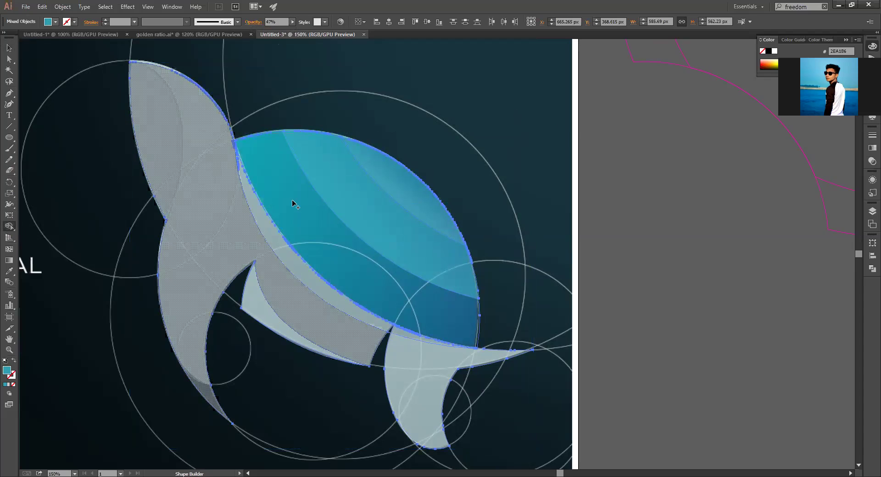
mouse_move(283, 193)
left_mouse_down()
mouse_move(342, 267)
mouse_move(497, 323)
left_mouse_up()
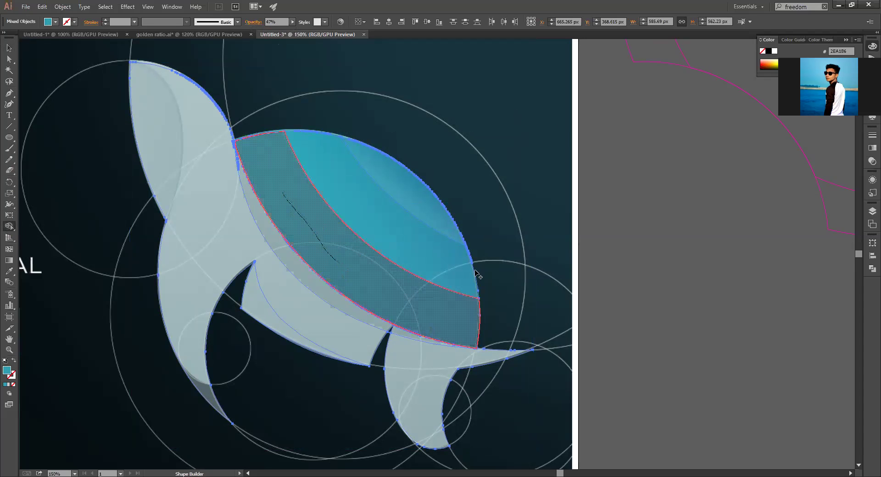
left_click_drag(477, 274, 478, 275)
left_click(9, 48)
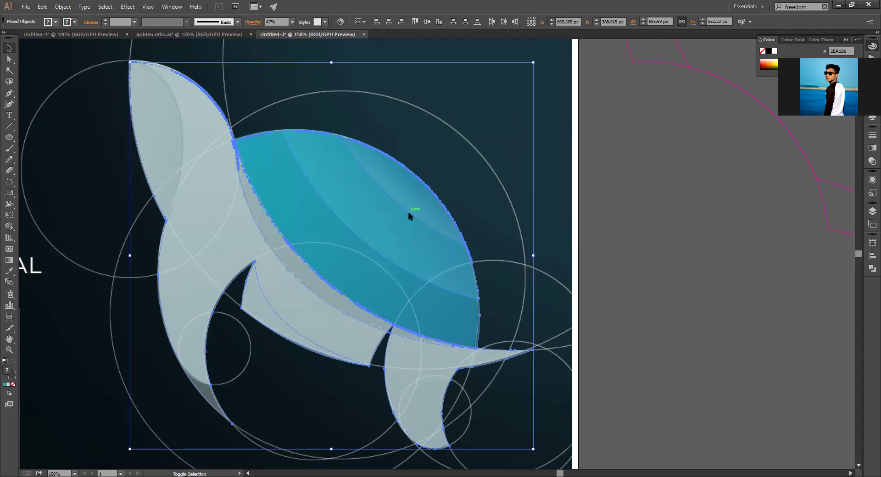
Move the selected turtle artwork about 640 px straight down off the reference image
key("shift+Down")
key("shift+Down")
key("shift+Down")
key("shift+Down")
key("shift+Down")
key("shift+Down")
key("shift+Down")
key("shift+Down")
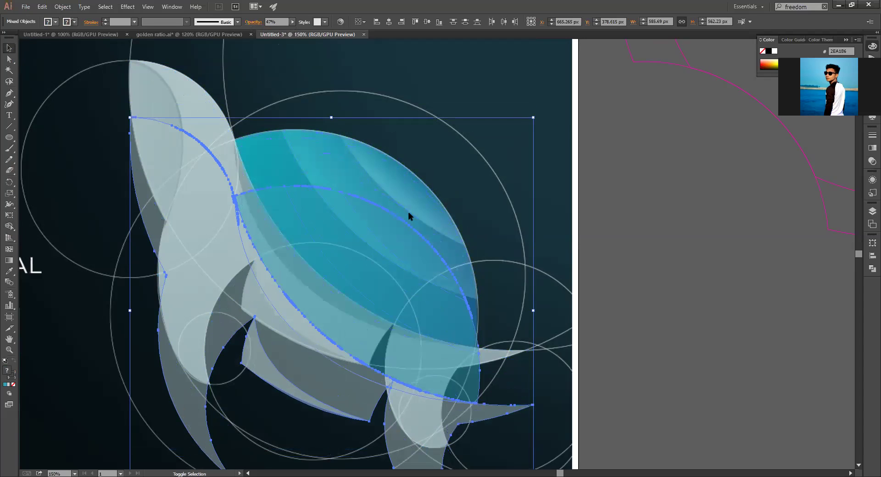
key("shift+Down")
key("shift+Down")
key("shift+Down")
key("shift+Down")
key("shift+Down")
key("shift+Down")
key("shift+Down")
key("shift+Down")
key("shift+Down")
key("shift+Down")
key("shift+Down")
key("shift+Down")
key("shift+Down")
key("shift+Down")
key("shift+Down")
key("shift+Down")
key("shift+Down")
key("shift+Down")
key("shift+Down")
key("shift+Down")
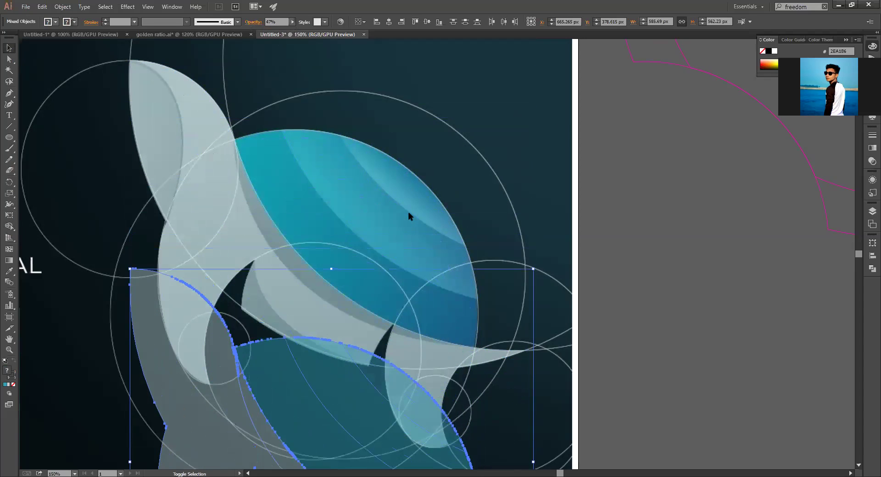
key("shift+Down")
key("shift+Down")
key("shift+Down")
key("shift+Down")
scroll(408, 207, "down", 5)
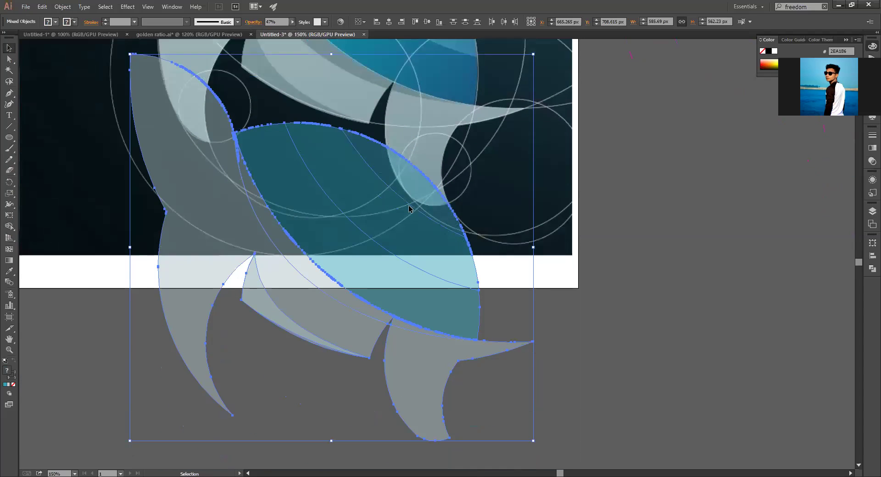
scroll(410, 209, "down", 1)
key("shift+Down")
key("shift+Down")
key("shift+Down")
key("shift+Down")
key("shift+Down")
key("shift+Down")
key("shift+Down")
key("shift+Down")
key("shift+Down")
key("shift+Down")
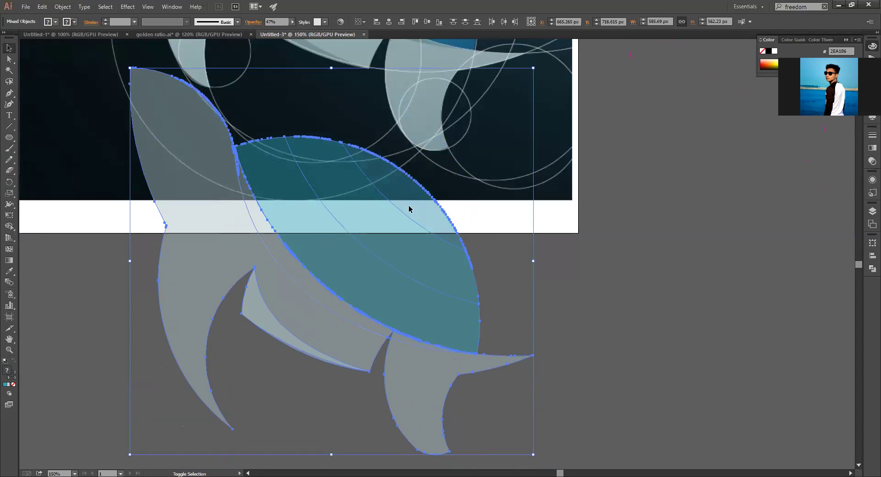
key("shift+Down")
key("shift+Down")
key("shift+Down")
key("shift+Down")
key("shift+Down")
key("shift+Down")
key("shift+Down")
key("shift+Down")
key("shift+Down")
key("shift+Down")
key("shift+Down")
key("shift+Down")
key("shift+Down")
key("shift+Down")
key("shift+Down")
key("shift+Down")
key("shift+Down")
key("shift+Down")
key("shift+Down")
key("shift+Down")
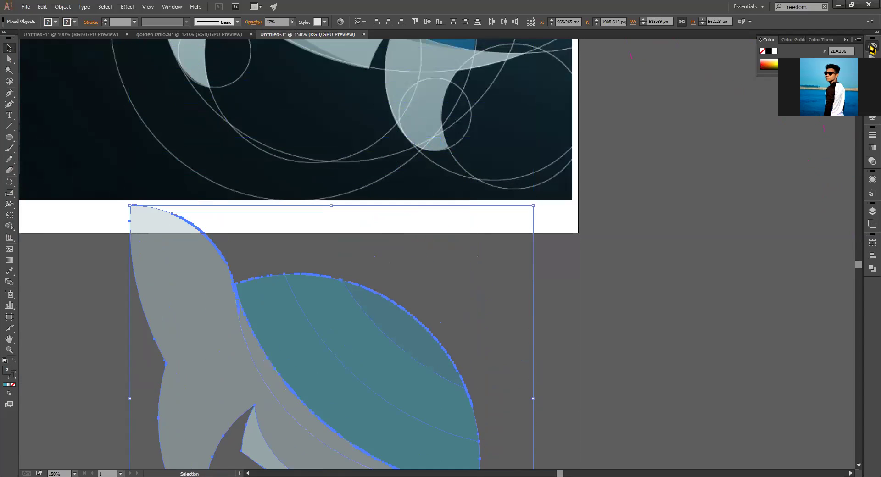
Restore the turtle artwork to 100% opacity and clear the selection
left_click(292, 22)
left_click_drag(274, 31, 294, 31)
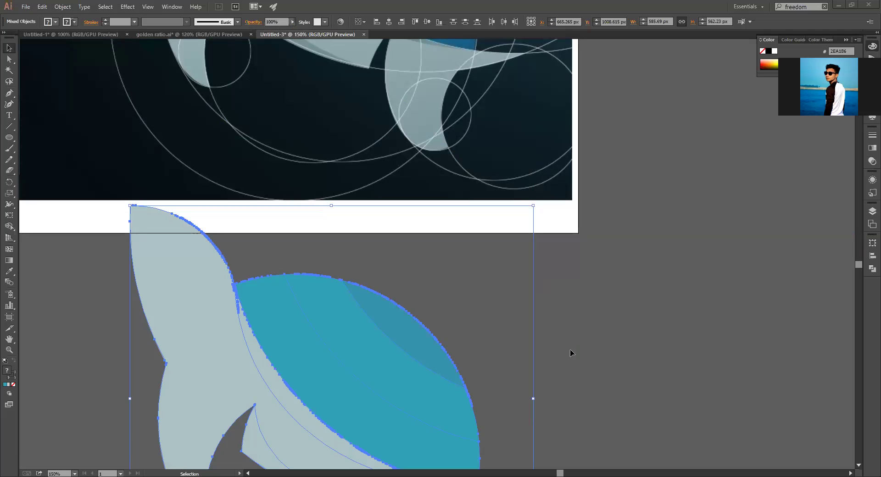
left_click(571, 307)
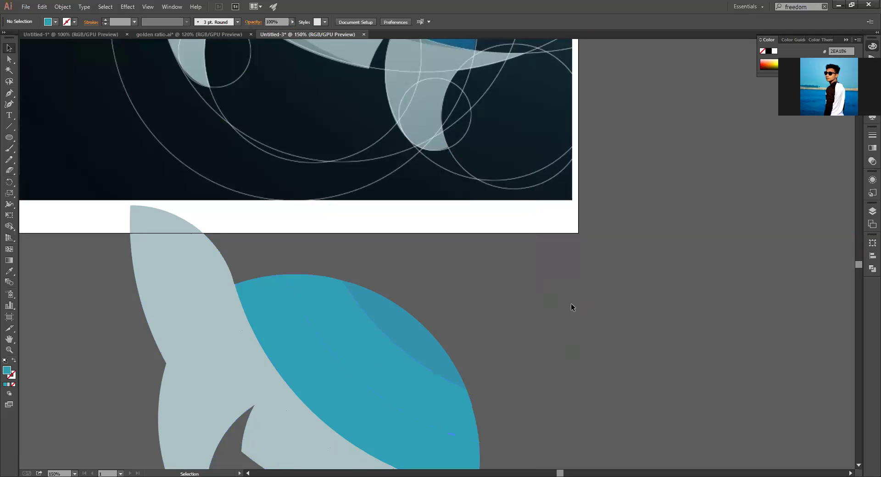
Recolour the shell's lower band with the darker teal-blue (14809C) sampled from the reference turtle's shell
left_click(318, 354)
scroll(330, 151, "up", 3)
scroll(334, 163, "up", 2)
key("i")
left_click(360, 80)
scroll(357, 111, "down", 2)
scroll(358, 111, "down", 2)
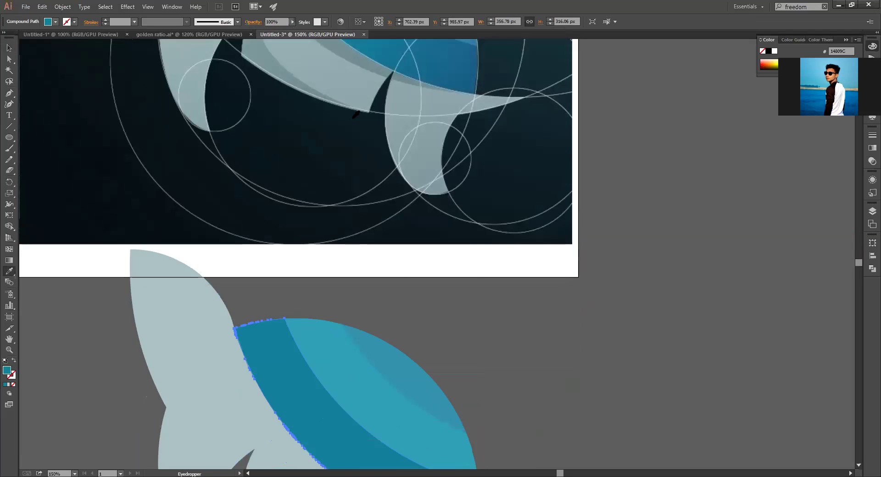
scroll(355, 117, "down", 4)
scroll(356, 120, "up", 1)
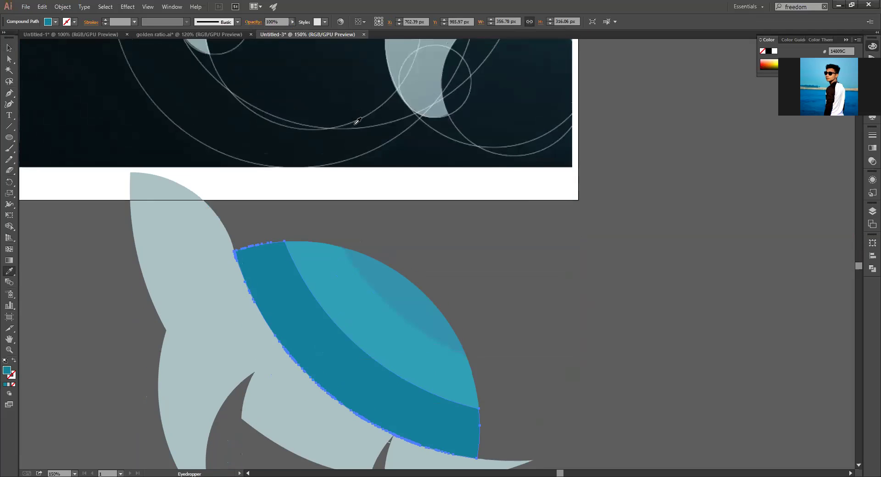
scroll(358, 120, "up", 5)
scroll(357, 122, "down", 4)
key("v")
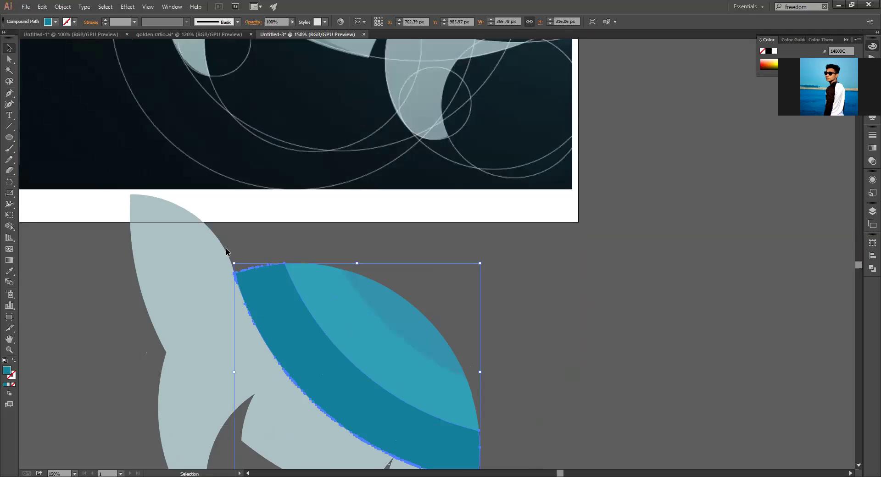
left_click(203, 254)
scroll(313, 378, "down", 3)
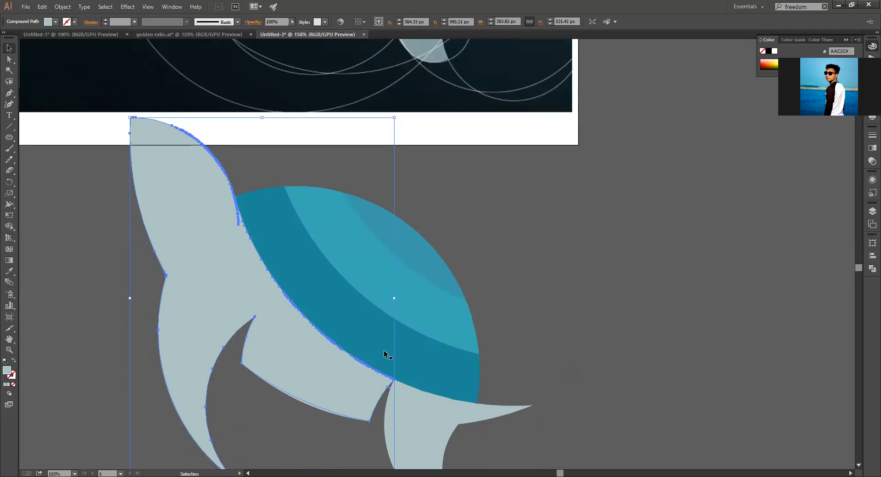
scroll(384, 350, "up", 2)
left_click(698, 80)
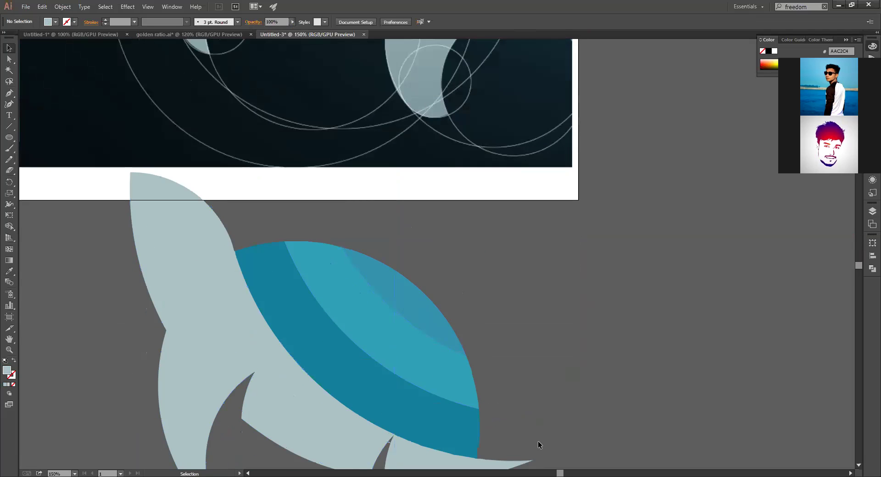
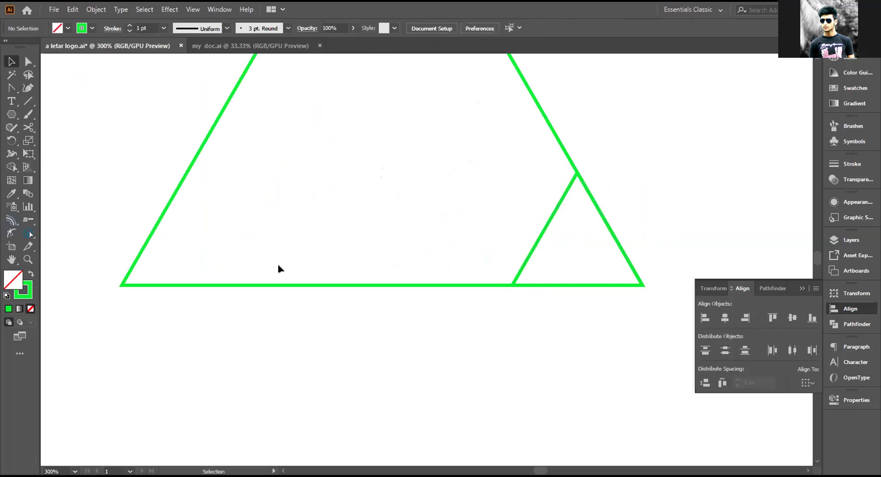
Copy the small triangle from the large triangle's lower-right corner into its lower-left corner
left_click(540, 238)
left_click_drag(540, 238, 145, 246)
scroll(225, 356, "up", 5)
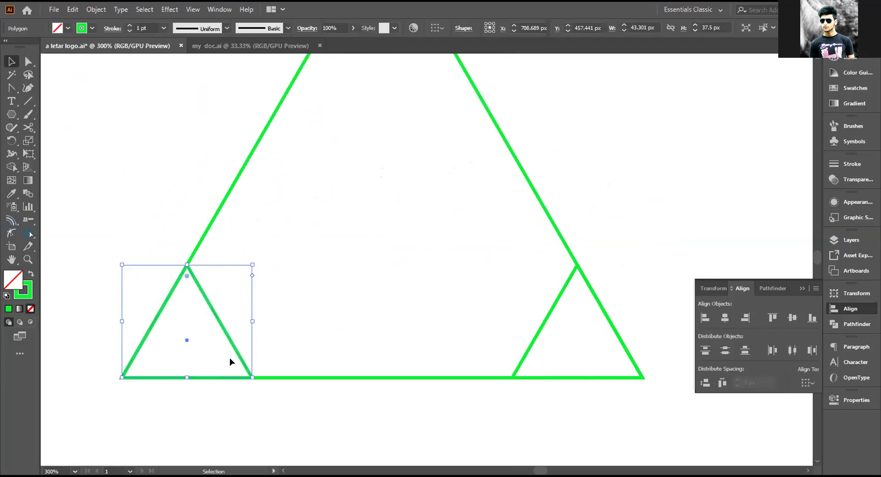
Copy the small corner triangle to the large triangle's apex and align its sides with the outer edges
left_click_drag(229, 368, 399, 91)
scroll(484, 137, "up", 4)
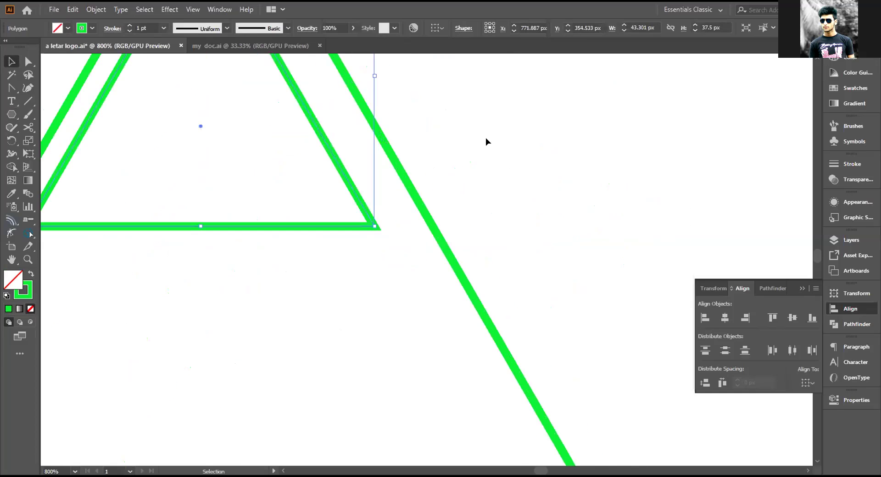
scroll(477, 154, "down", 5)
scroll(477, 155, "up", 1)
left_click_drag(398, 216, 400, 202)
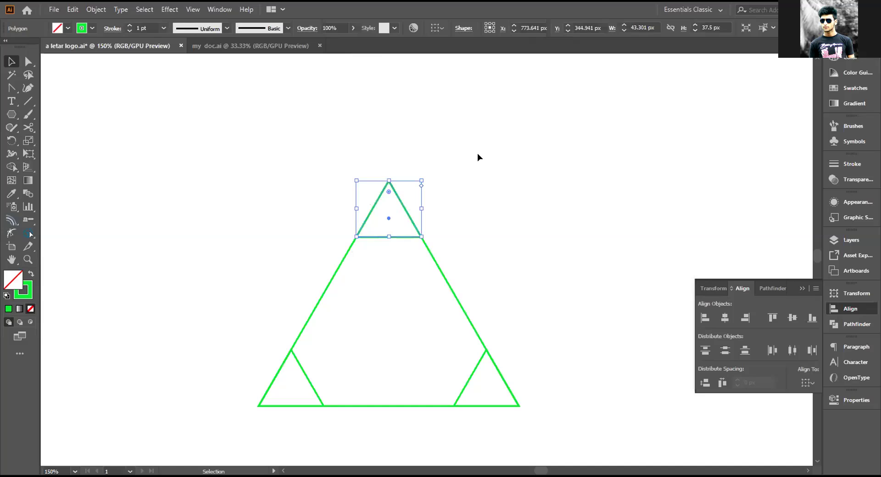
left_click(478, 154)
scroll(477, 154, "down", 5)
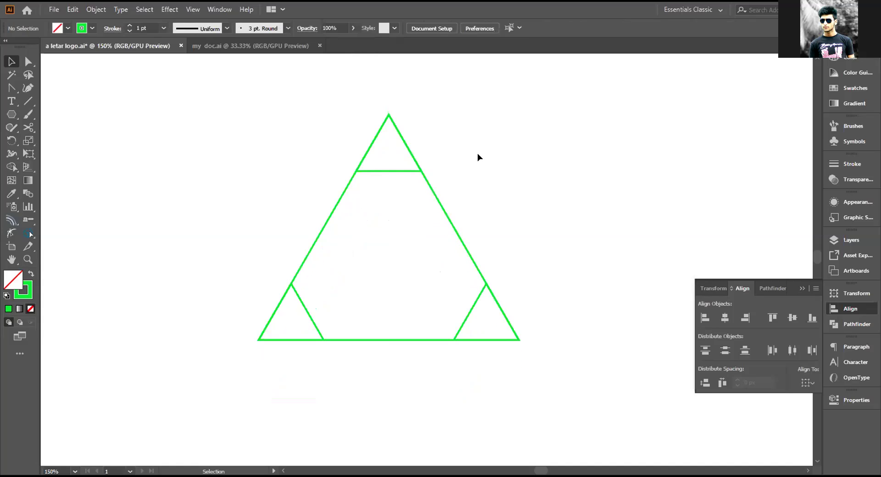
Draw three lines across the large triangle, each parallel to one side and joining the corners of the small triangles
left_click(28, 101)
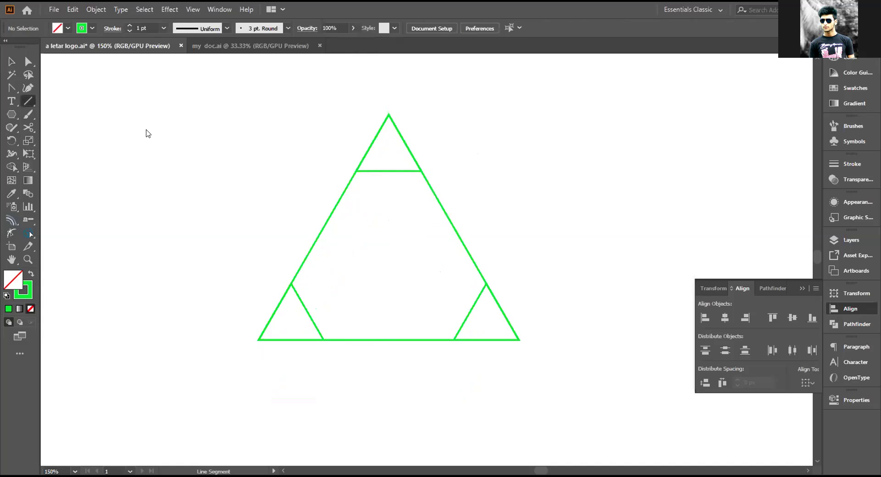
mouse_move(421, 170)
left_mouse_down()
mouse_move(413, 232)
mouse_move(324, 339)
left_mouse_up()
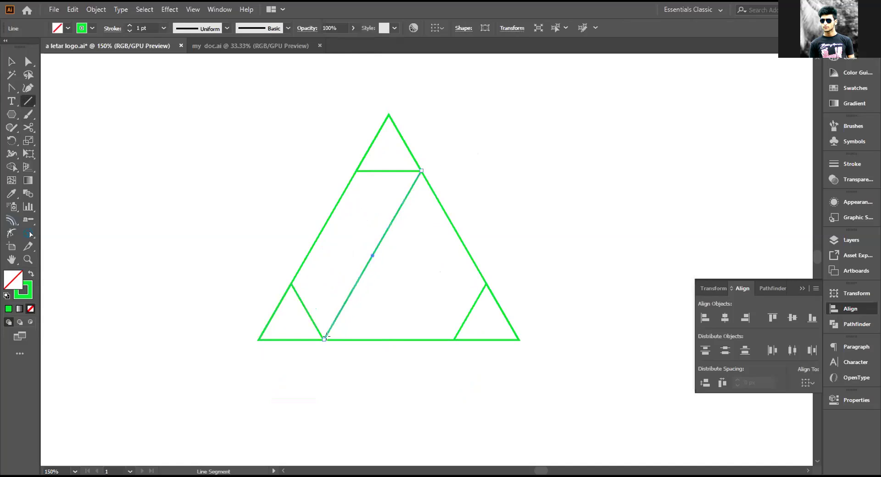
left_click_drag(356, 170, 453, 340)
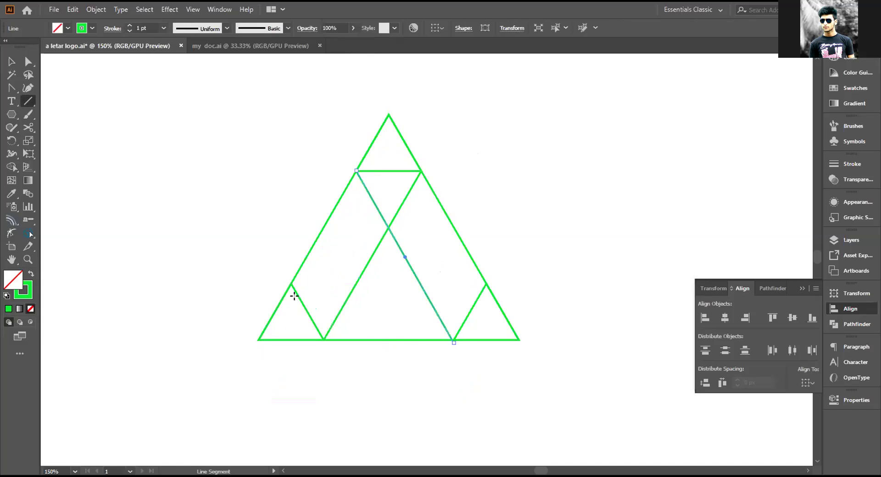
left_click_drag(291, 284, 305, 282)
left_click_drag(361, 286, 486, 284)
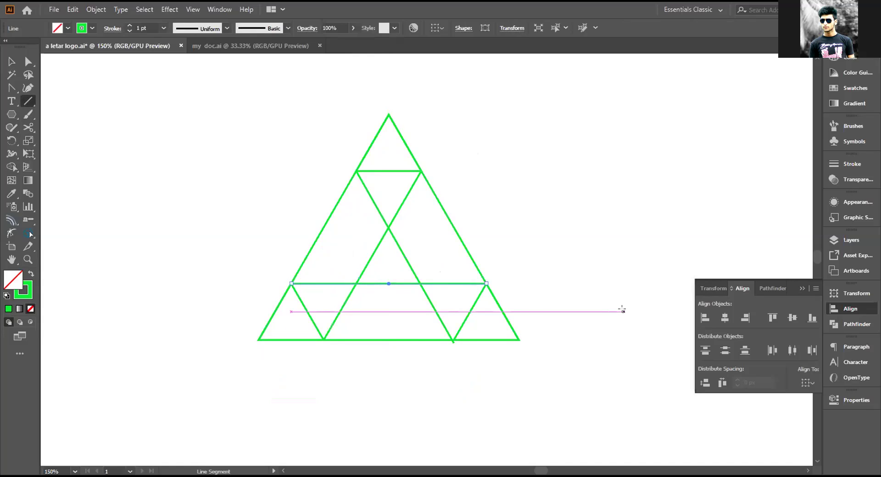
Select the whole triangle construction and scale it up proportionally on the artboard
scroll(625, 310, "down", 2)
left_click(11, 61)
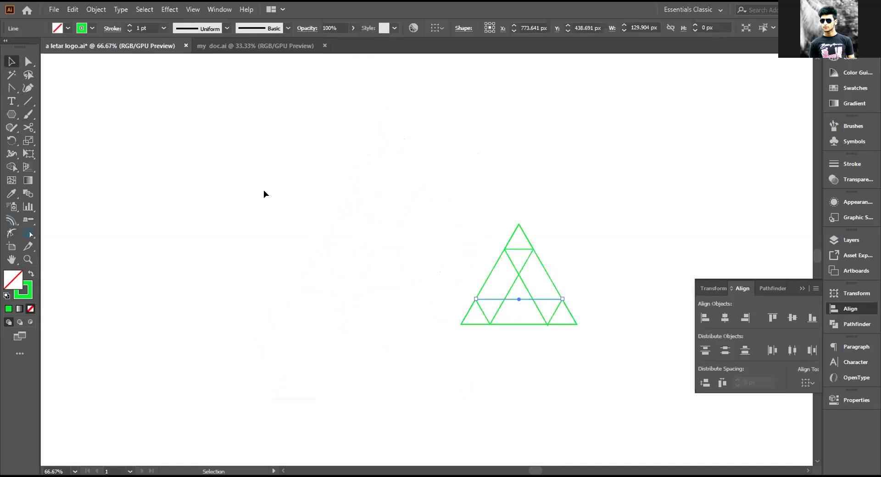
left_click_drag(423, 211, 583, 338)
scroll(418, 323, "down", 2)
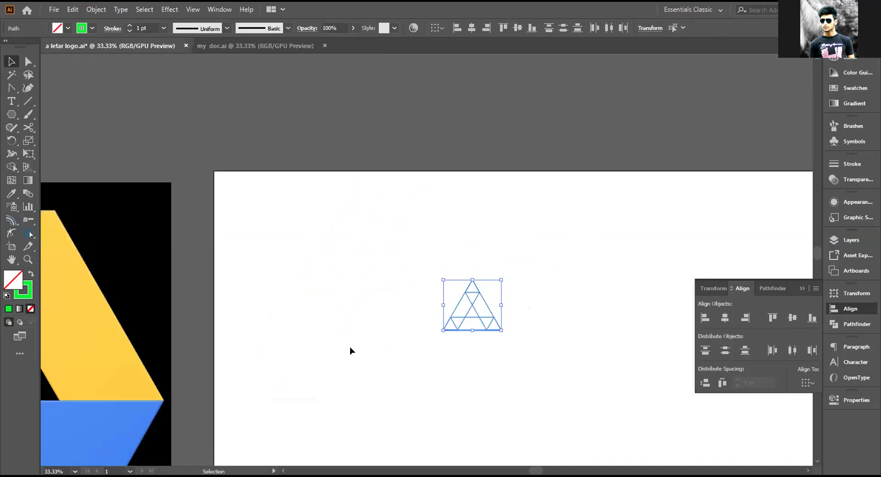
scroll(419, 332, "up", 1)
left_click_drag(542, 289, 672, 420)
scroll(673, 420, "down", 6)
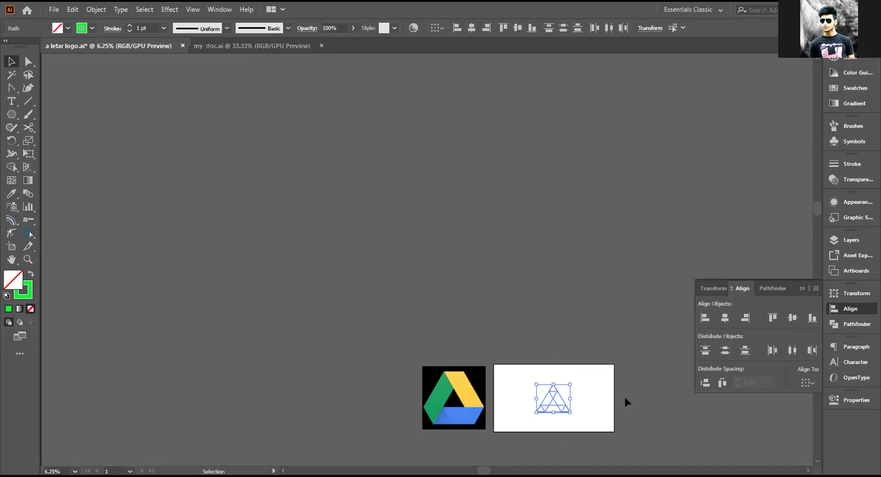
scroll(574, 393, "up", 2)
key("space")
left_click_drag(577, 406, 480, 247)
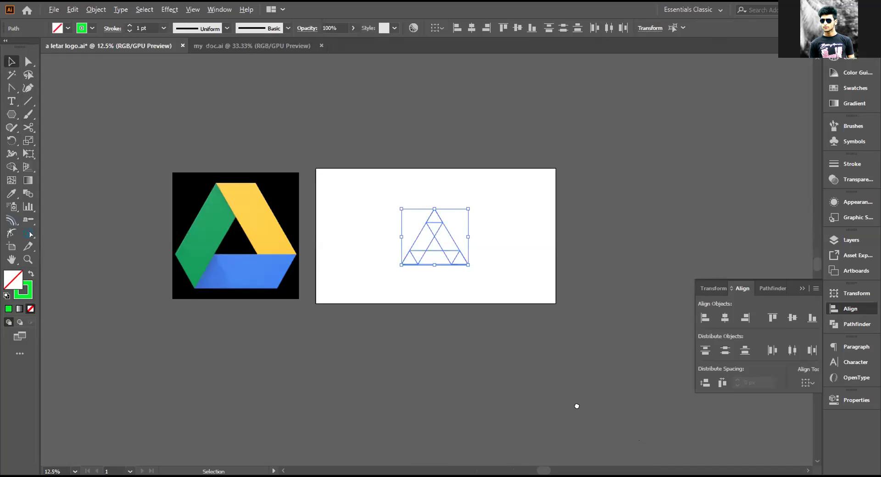
scroll(476, 275, "up", 3)
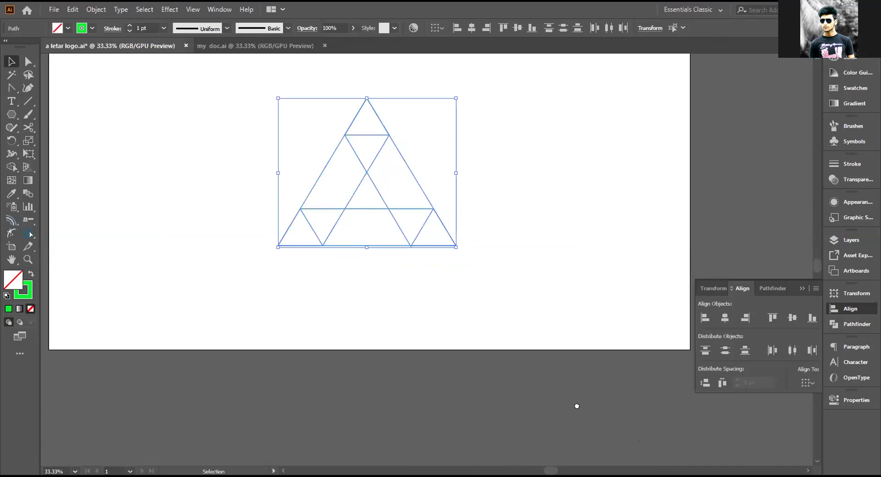
key("ctrl+minus")
left_click(576, 406)
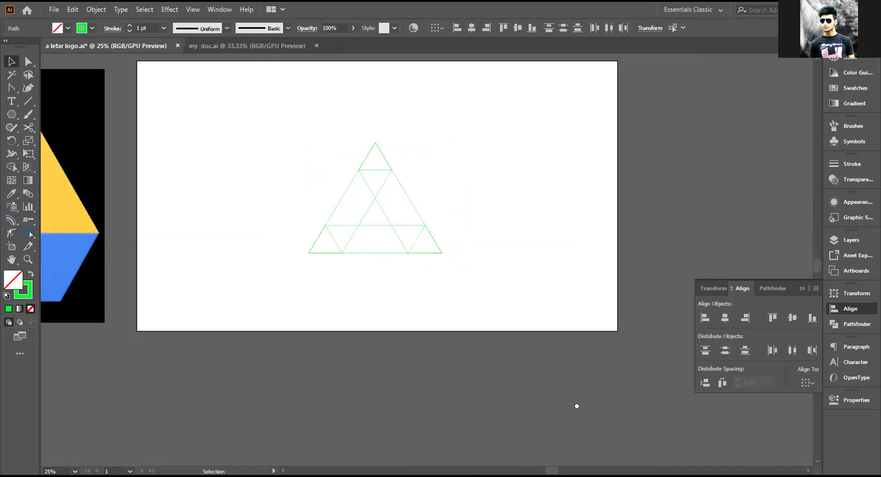
Remove the three small corner triangles from the construction with the Shape Builder tool
left_click_drag(468, 165, 302, 271)
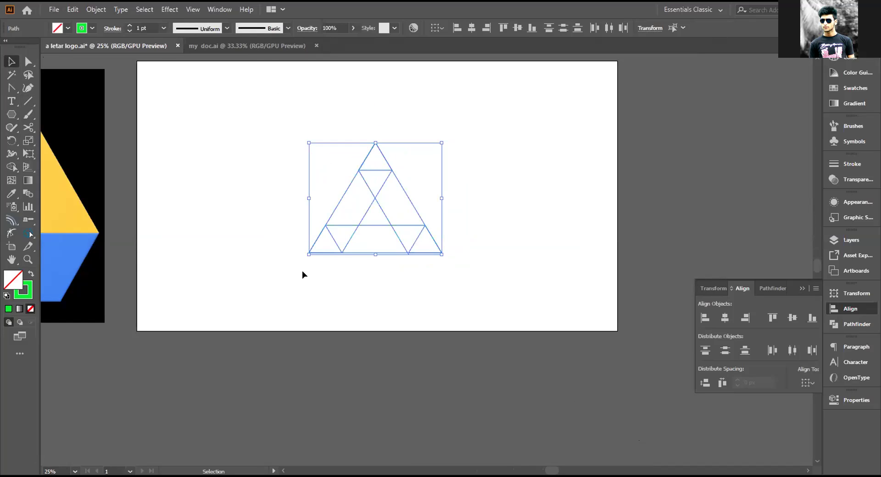
left_click(10, 168)
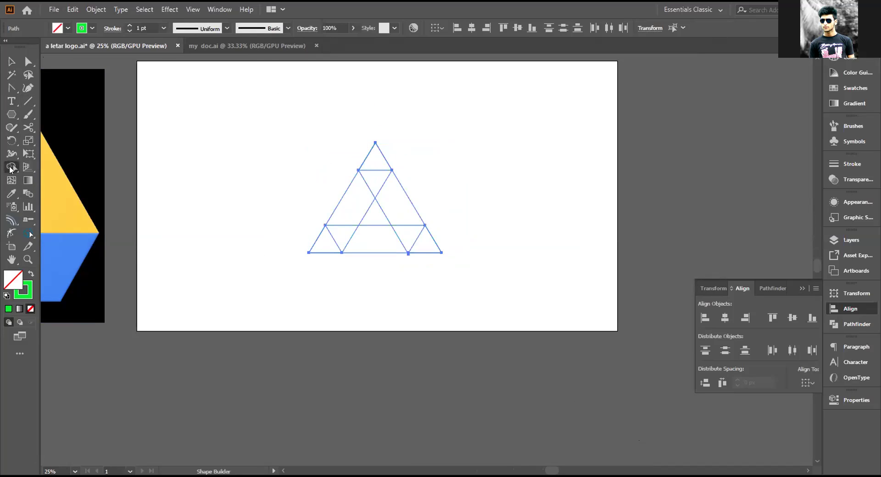
left_click(319, 242, "alt")
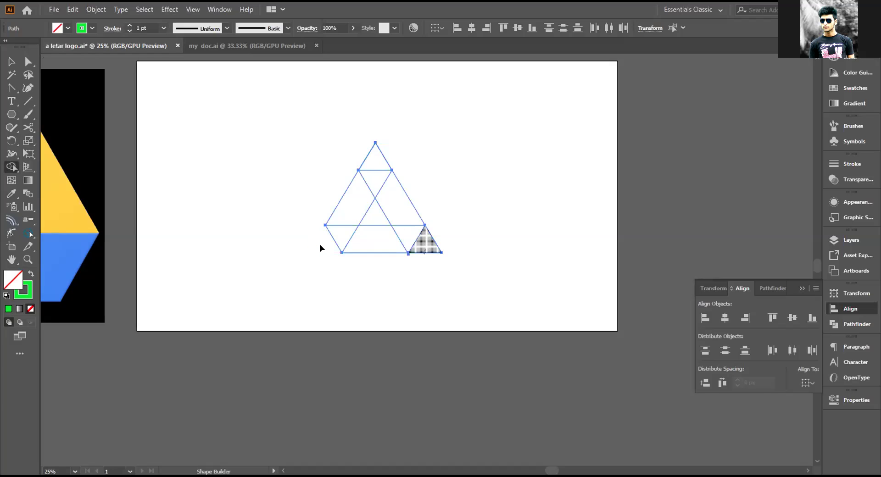
left_click(426, 243, "alt")
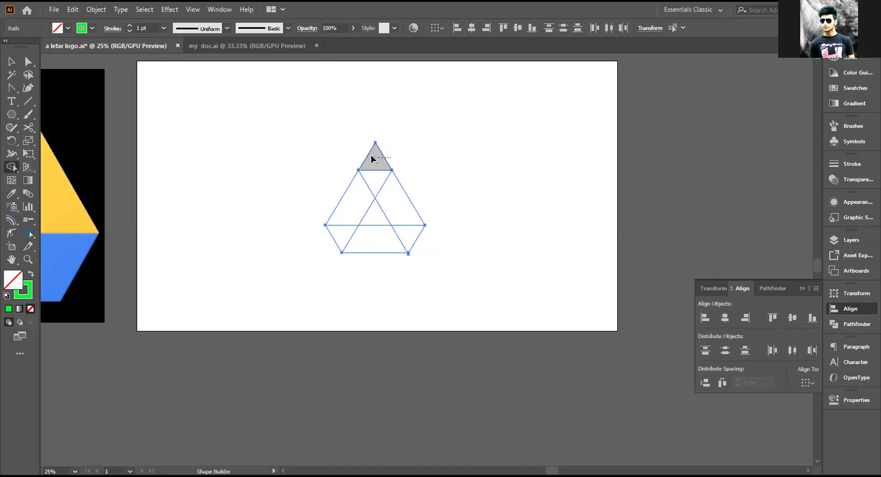
Merge the remaining outer regions into three interlocking bands around the central triangle, following the reference logo
key("space")
left_click_drag(251, 171, 301, 166)
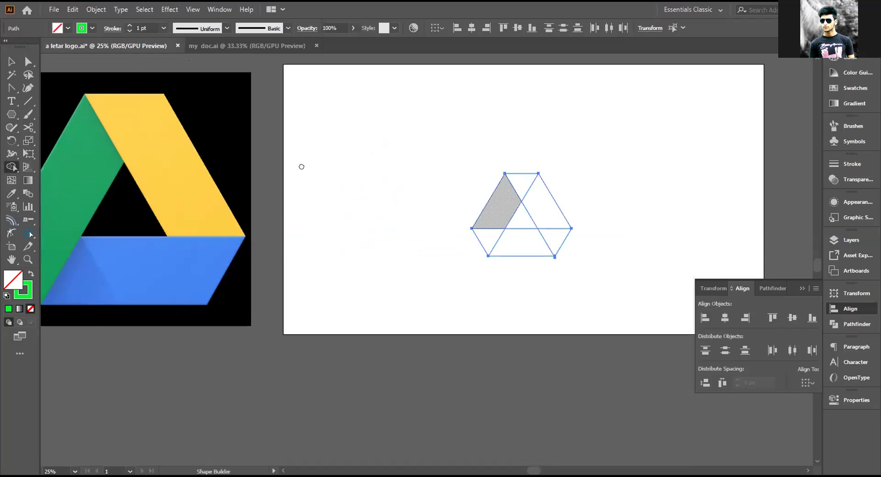
mouse_move(506, 194)
left_mouse_down()
mouse_move(490, 230)
mouse_move(553, 247)
left_mouse_up()
left_click_drag(545, 208, 546, 208)
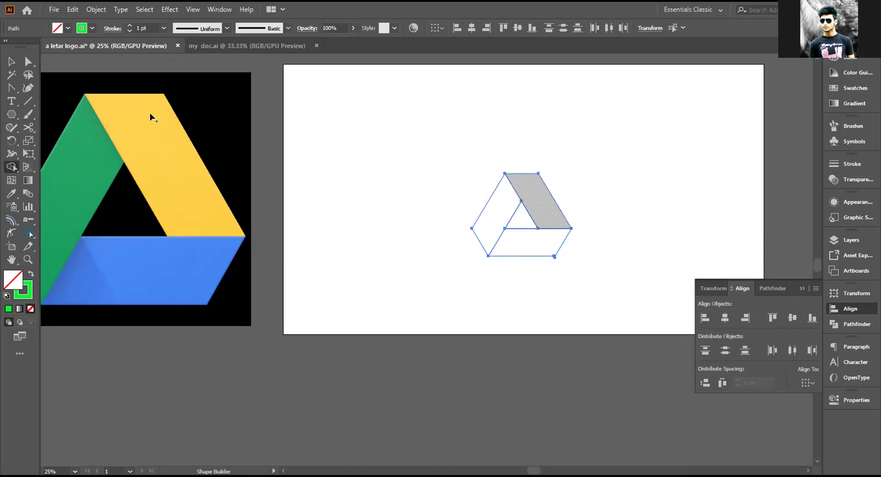
left_click(11, 61)
left_click(379, 146)
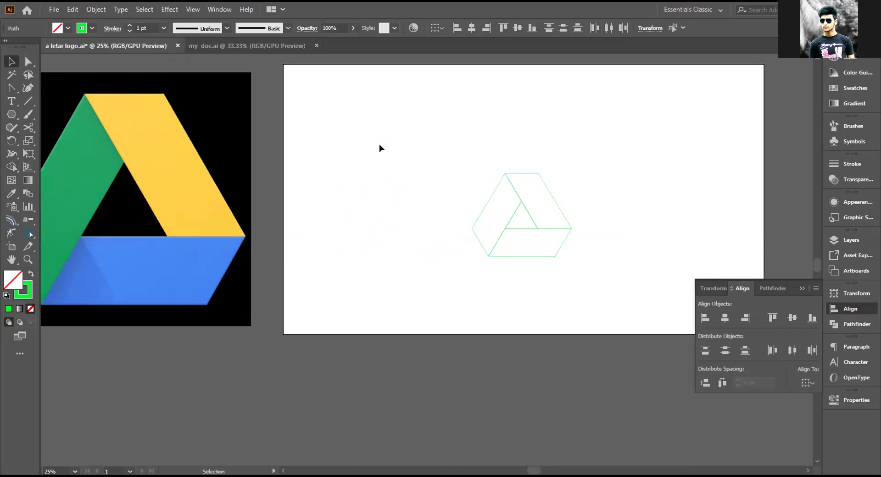
Swap the fill and stroke of all the logo shapes, making them solid green without an outline
left_click_drag(590, 175, 482, 256)
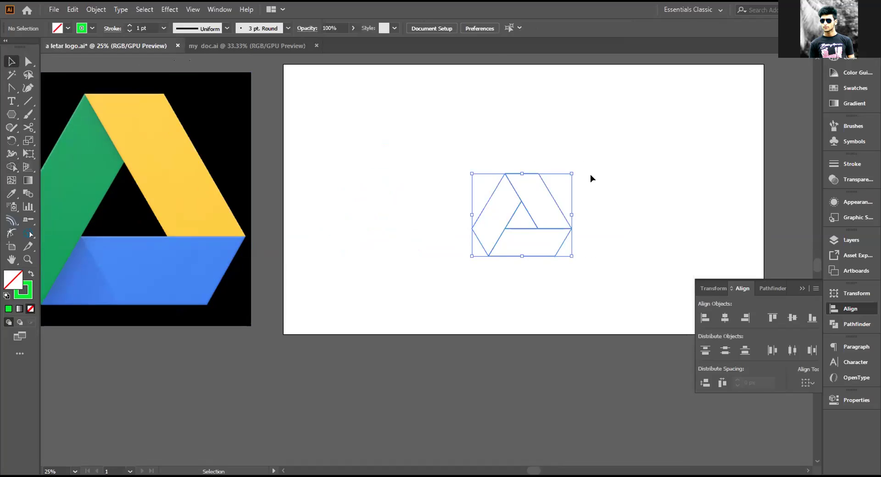
left_click(29, 273)
left_click(331, 296)
Cut out the central triangle of the logo with the Shape Builder tool
left_click_drag(433, 202, 561, 238)
key("shift+m")
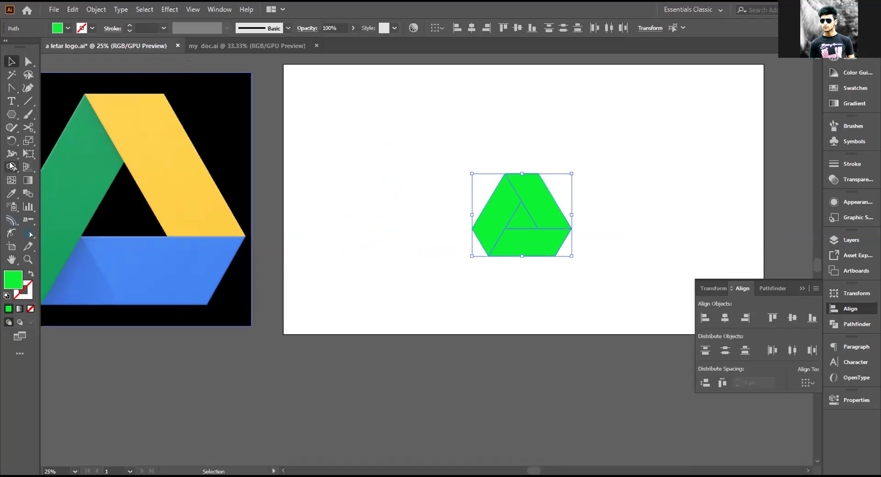
left_click(521, 218, "alt")
left_click(12, 61)
left_click(267, 172)
Fill the logo's left band with the dark green sampled from the reference image
left_click(495, 214)
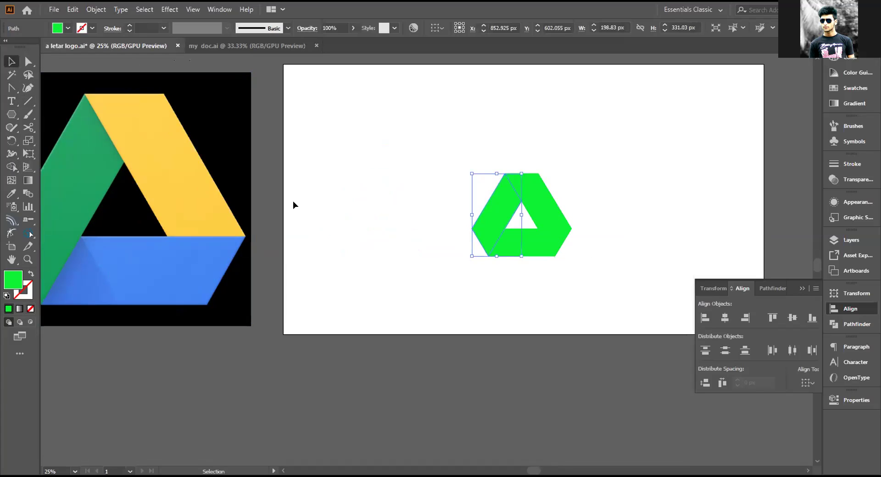
key("i")
left_click(80, 167)
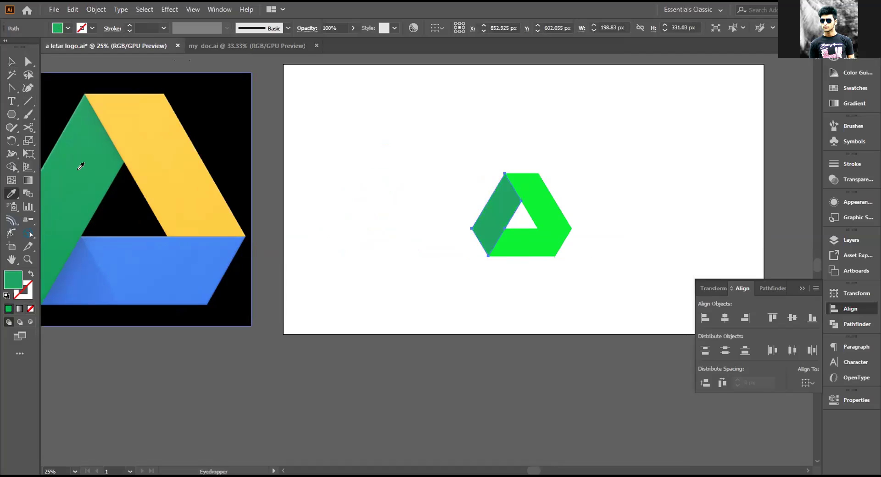
left_click(12, 61)
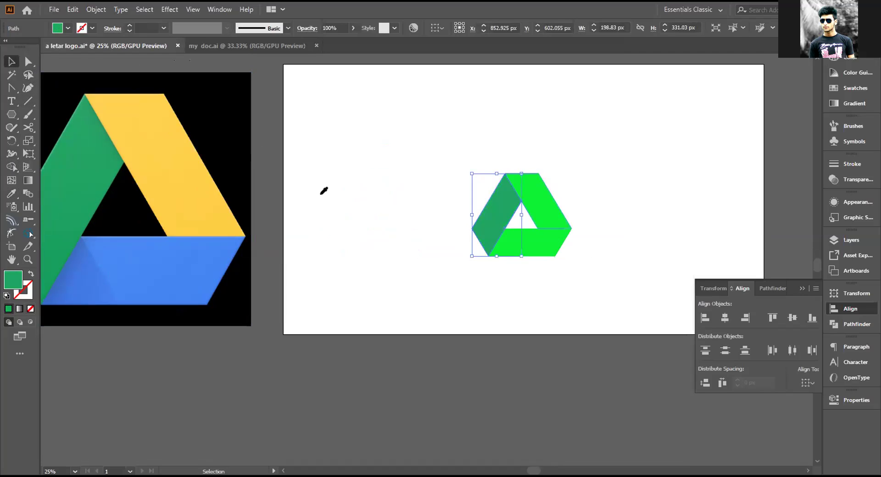
Fill the logo's right band with the yellow sampled from the reference image
left_click(538, 200)
left_click(160, 146)
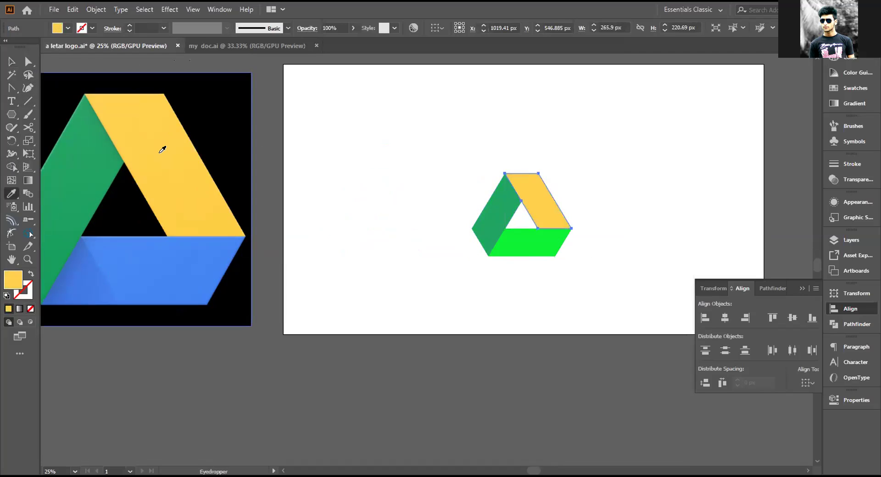
key("v")
Fill the logo's bottom band with the blue sampled from the reference image
key("ctrl+alt+bracketright")
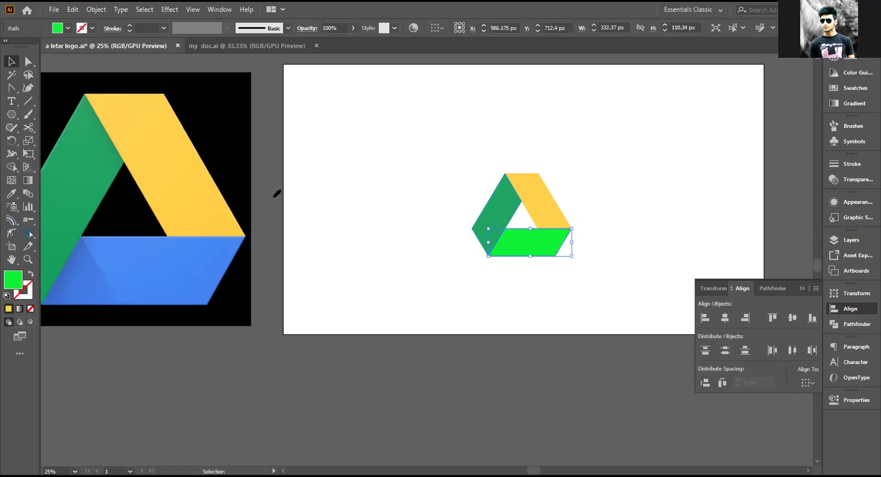
key("i")
left_click(164, 287)
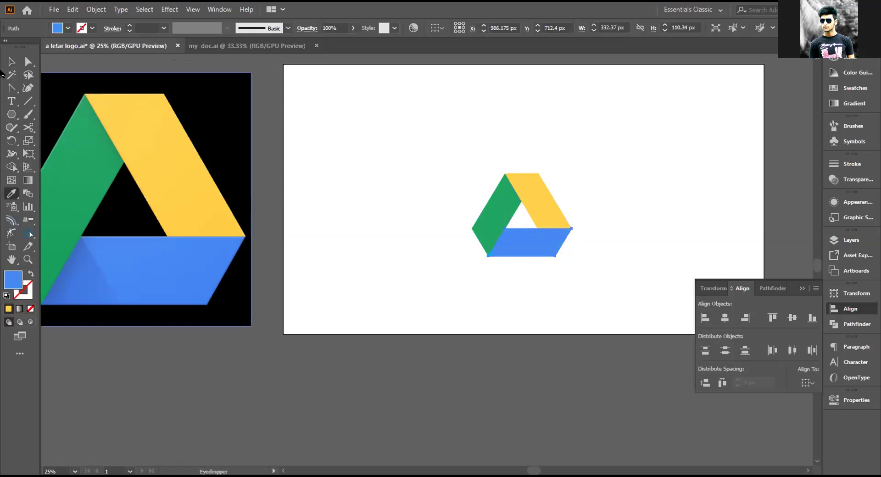
left_click(15, 65)
Select the whole coloured logo, enlarge it proportionally and place it in the left half of the artboard
left_click(600, 201)
left_click(543, 253)
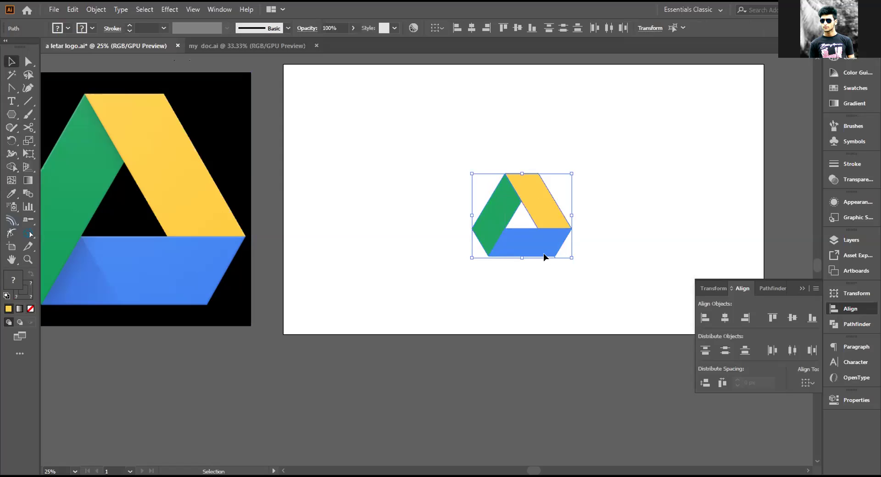
scroll(581, 258, "down", 1)
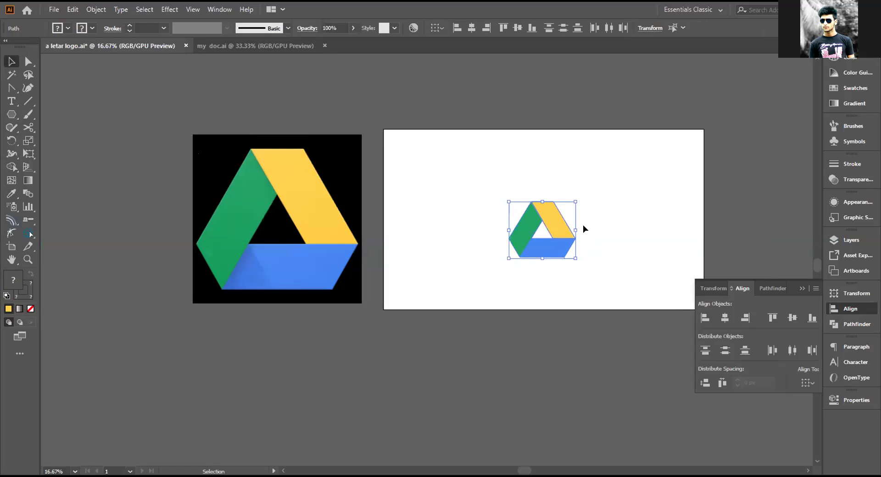
left_click_drag(575, 258, 556, 254)
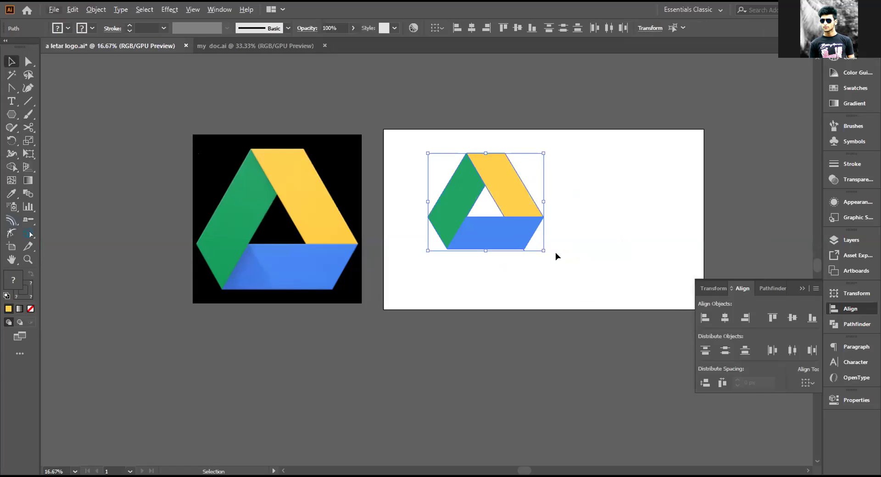
Delete the coloured logo from the artboard
key("Delete")
key("ctrl+=")
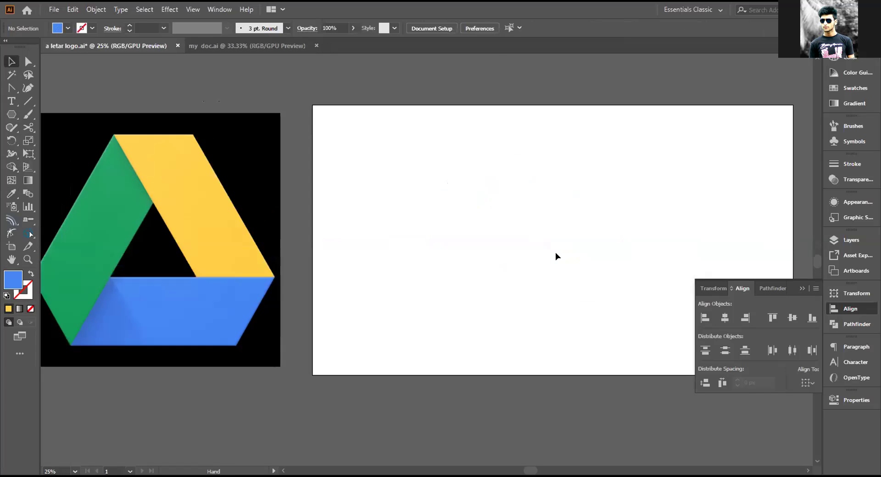
Create a three-sided polygon with a 100 px radius on the artboard and swap its blue fill to an outline
left_click_drag(555, 256, 443, 260)
left_click(13, 115)
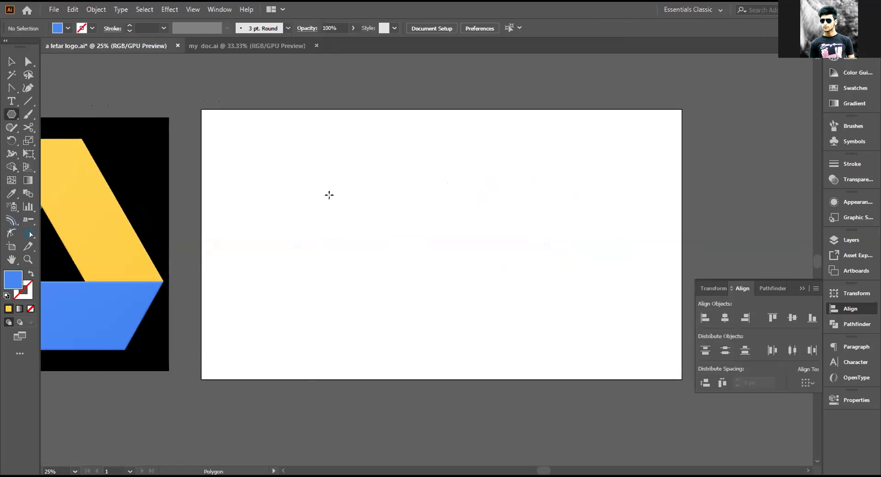
left_click(329, 195)
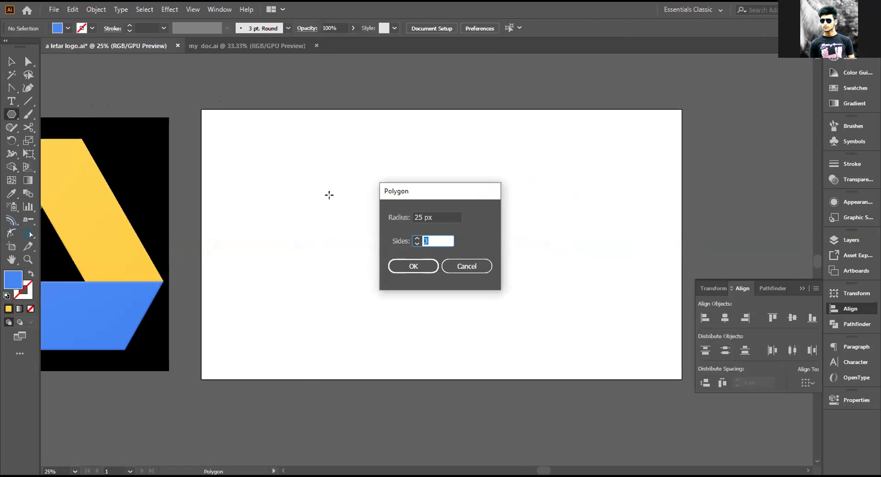
key("shift+Tab")
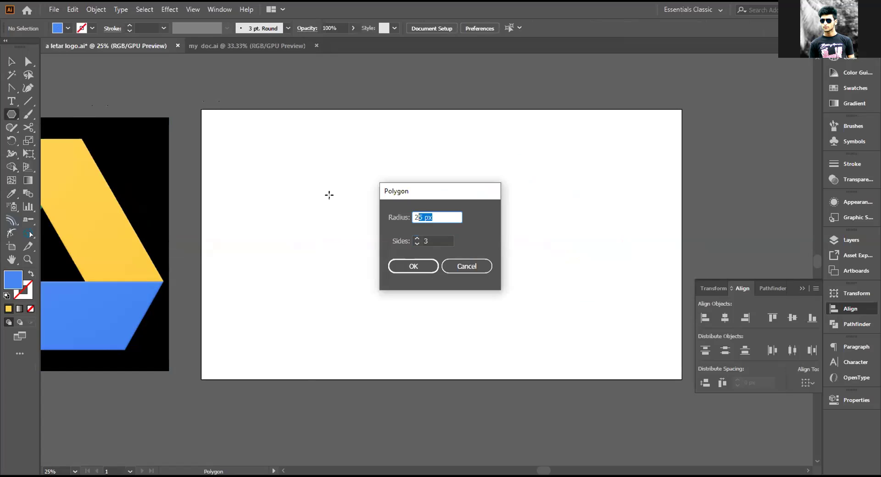
type("100")
key("Return")
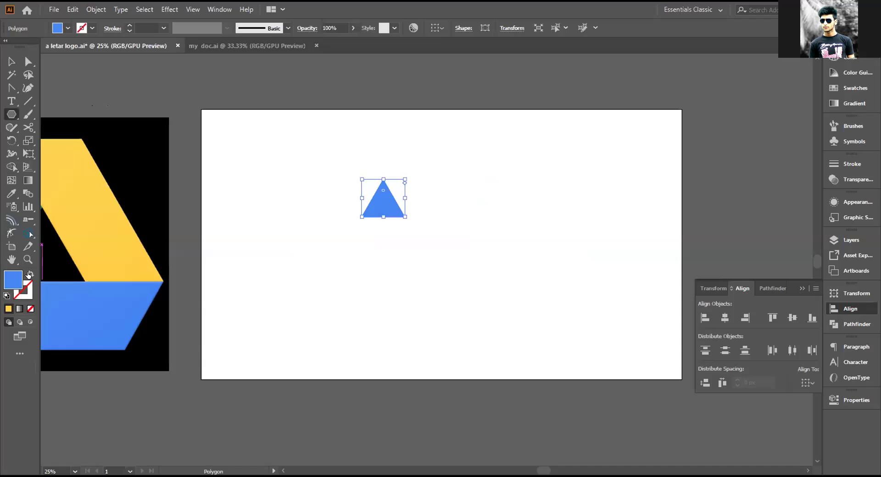
left_click(28, 275)
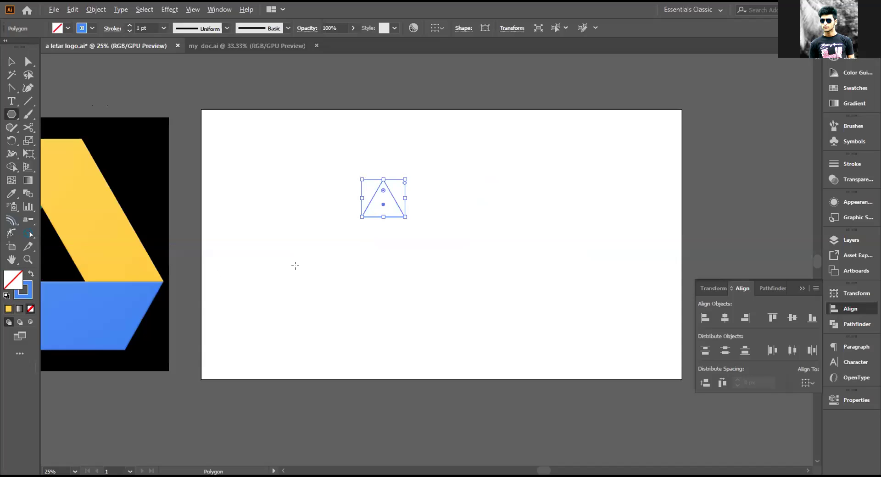
Create a second three-sided polygon with a 25 px radius beside the large triangle
scroll(354, 243, "up", 2)
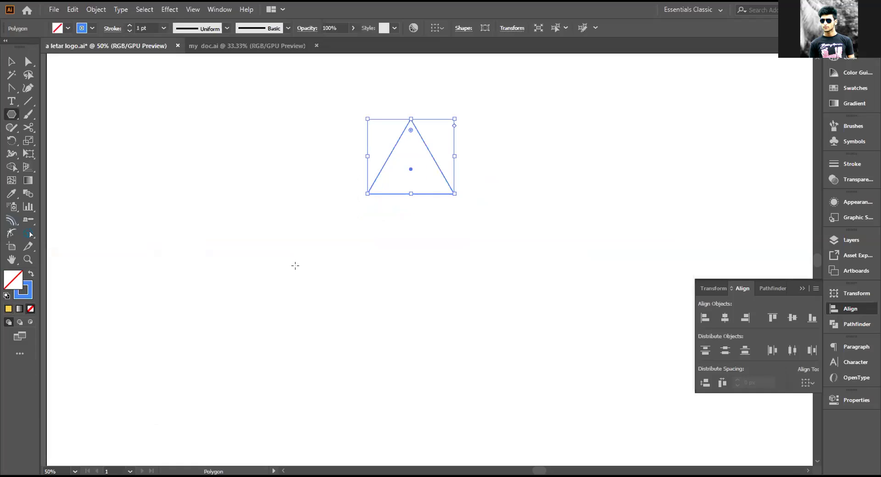
left_click(295, 265)
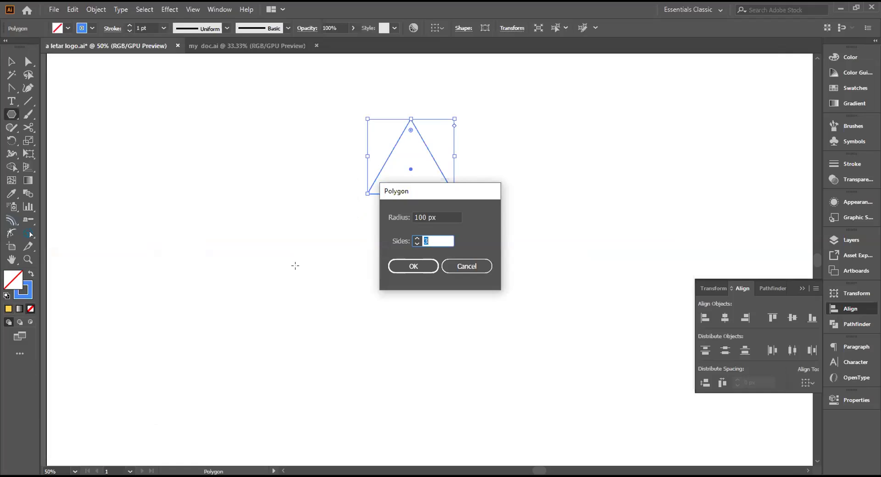
key("shift+Tab")
type("25")
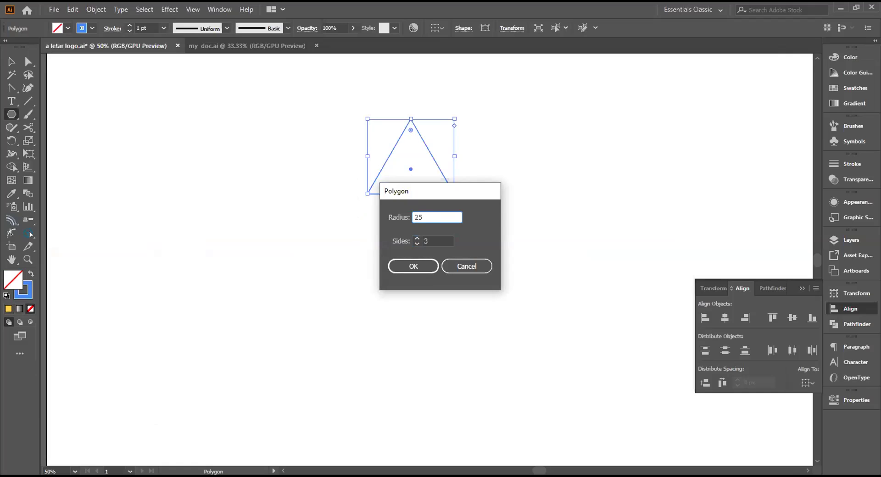
key("Return")
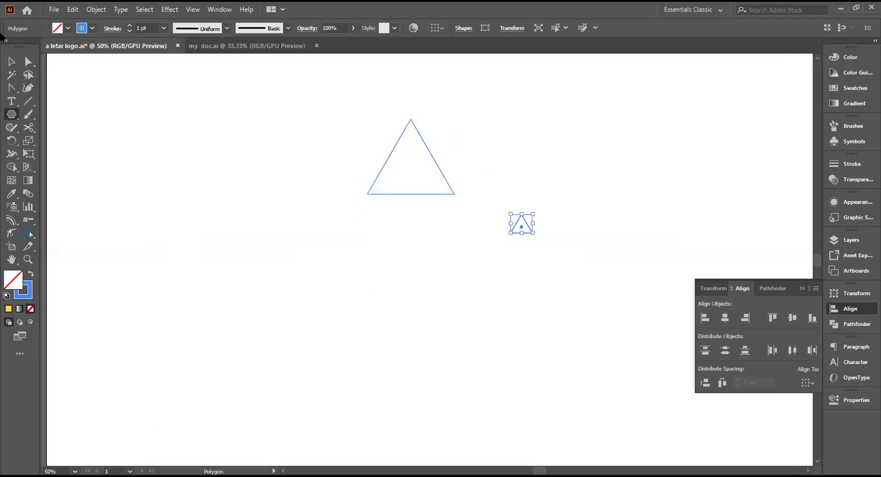
Move the small triangle into the lower-right corner of the large triangle so their corners and edges coincide
key("v")
scroll(437, 266, "up", 4)
scroll(450, 231, "down", 2)
scroll(451, 232, "up", 3)
scroll(572, 274, "up", 1)
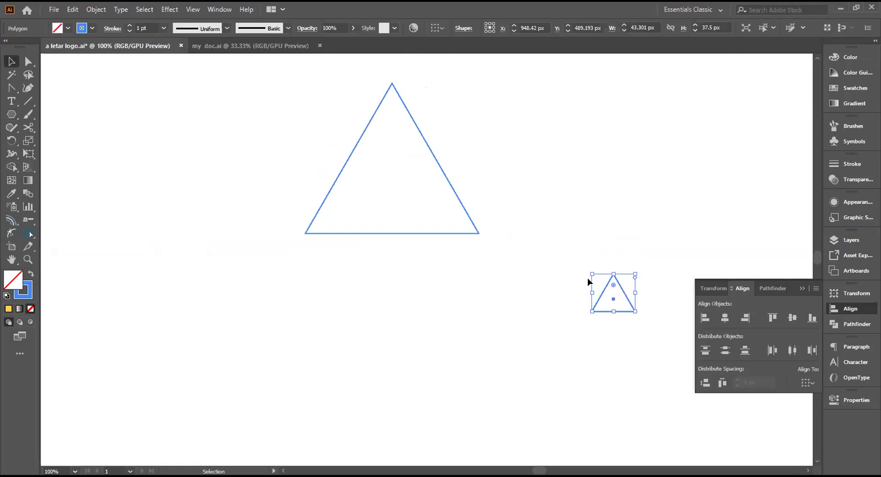
left_click_drag(626, 296, 470, 218)
scroll(479, 232, "up", 2)
scroll(292, 253, "up", 1)
scroll(293, 252, "up", 3)
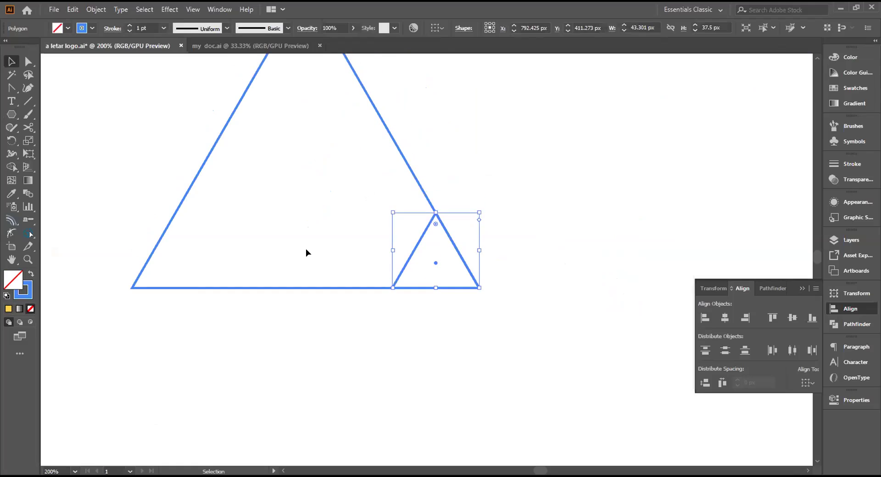
Copy the small triangle into the lower-left corner of the large triangle, flush with its edges
left_click_drag(450, 240, 191, 244)
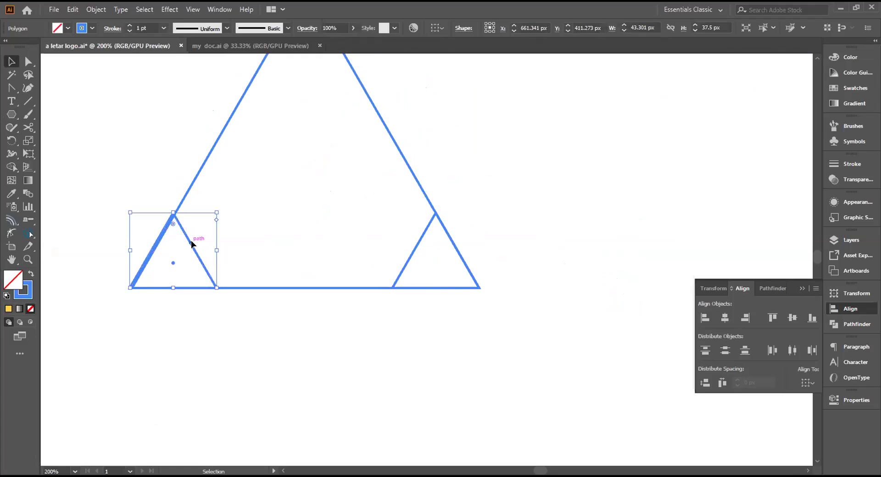
key("ctrl+z")
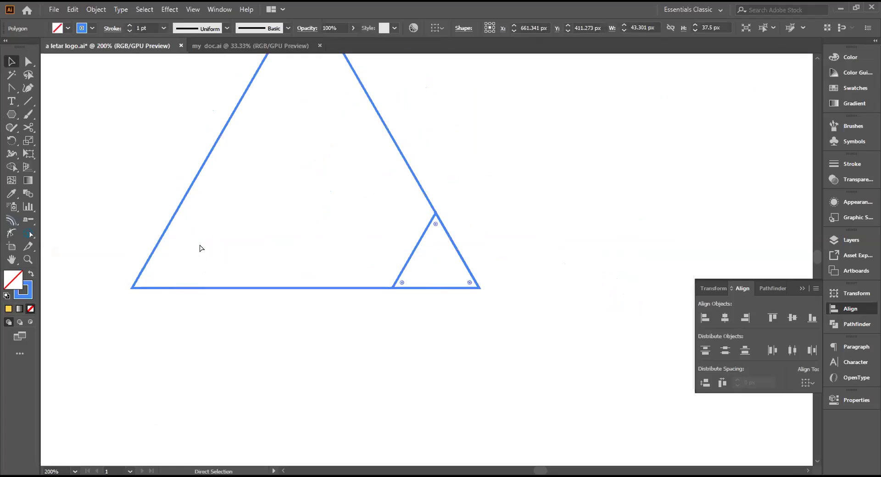
left_click_drag(413, 253, 153, 251)
Copy the lower-left small triangle into the top corner of the large triangle
scroll(223, 302, "up", 3)
left_click_drag(200, 350, 327, 125)
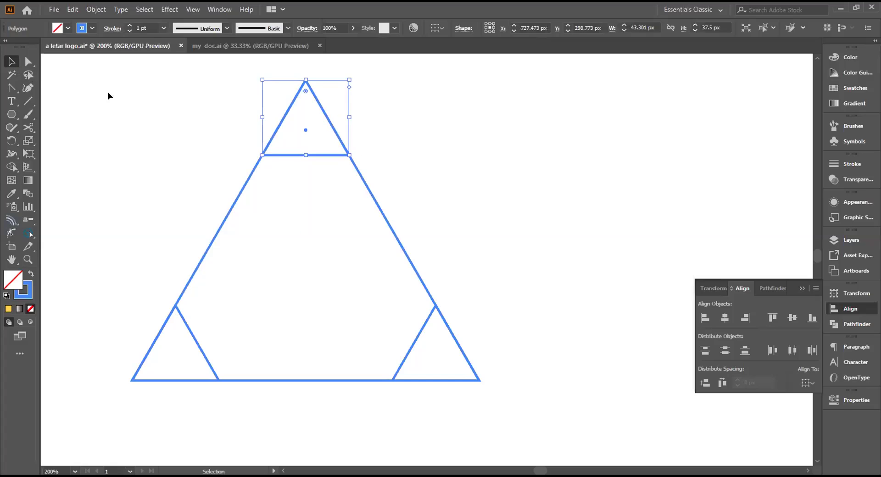
left_click_drag(178, 102, 443, 373)
Draw three straight lines joining the inner corners of the small triangles, two diagonal and one horizontal
left_click(29, 98)
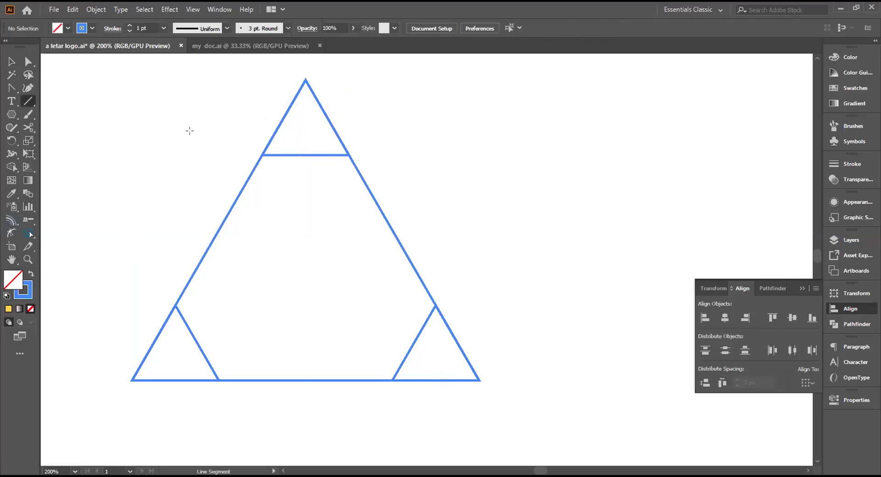
left_click_drag(347, 152, 219, 380)
left_click_drag(263, 155, 392, 379)
left_click_drag(175, 305, 436, 305)
left_click(11, 61)
Select the whole construction and remove the lower-left and lower-right corner triangles with Shape Builder
scroll(143, 215, "down", 2)
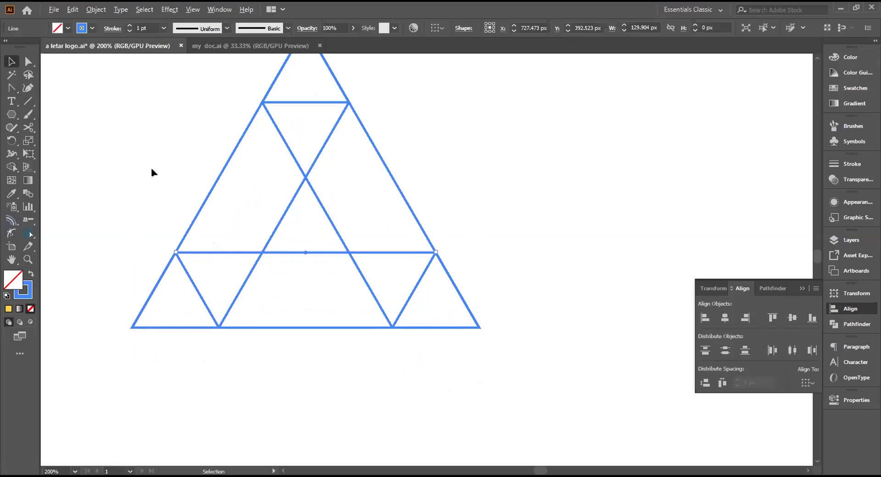
scroll(150, 166, "down", 2)
left_click_drag(234, 225, 310, 253)
left_click(11, 167)
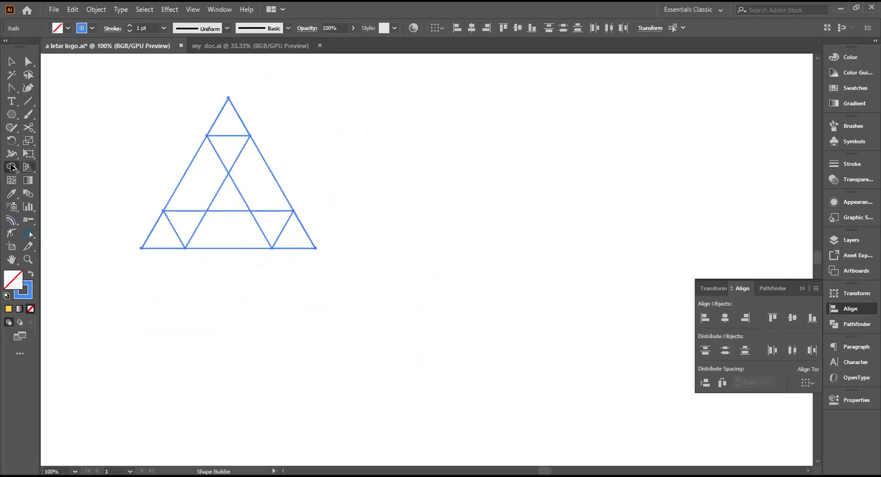
left_click(161, 242, "alt")
left_click(292, 236, "alt")
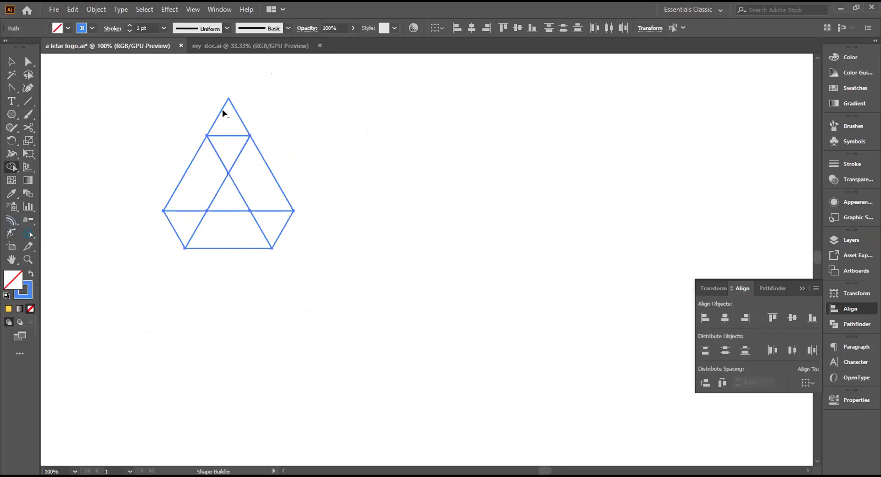
Undo the Shape Builder cuts, the three connecting lines and the small triangle copy in the top corner
key("ctrl+z")
key("ctrl+z")
key("ctrl+z")
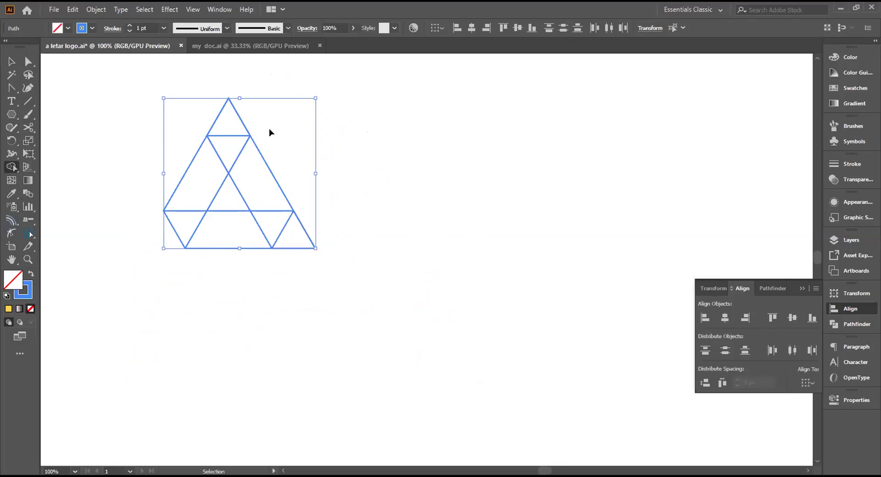
key("ctrl+z")
key("ctrl+z")
key("ctrl+z")
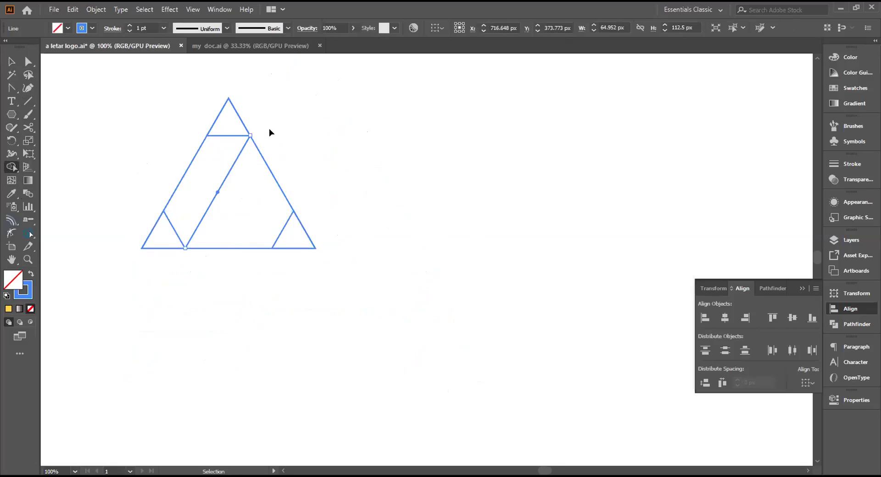
key("ctrl+z")
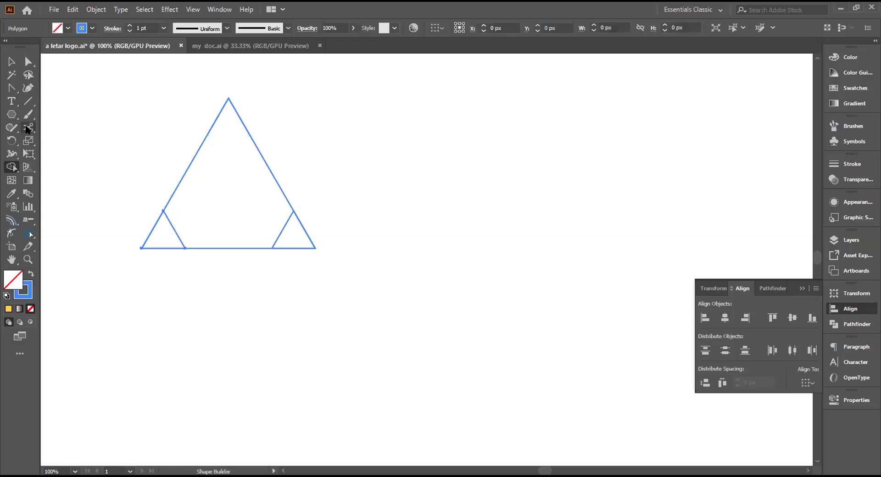
Copy the lower-left small triangle into the top corner of the large triangle, exactly aligned with its apex and sides
left_click(11, 62)
scroll(188, 258, "up", 3)
scroll(181, 275, "up", 1)
scroll(177, 281, "up", 3)
left_click_drag(173, 309, 269, 140)
scroll(165, 289, "up", 2)
scroll(225, 294, "up", 3)
scroll(239, 290, "up", 2)
scroll(240, 291, "up", 2)
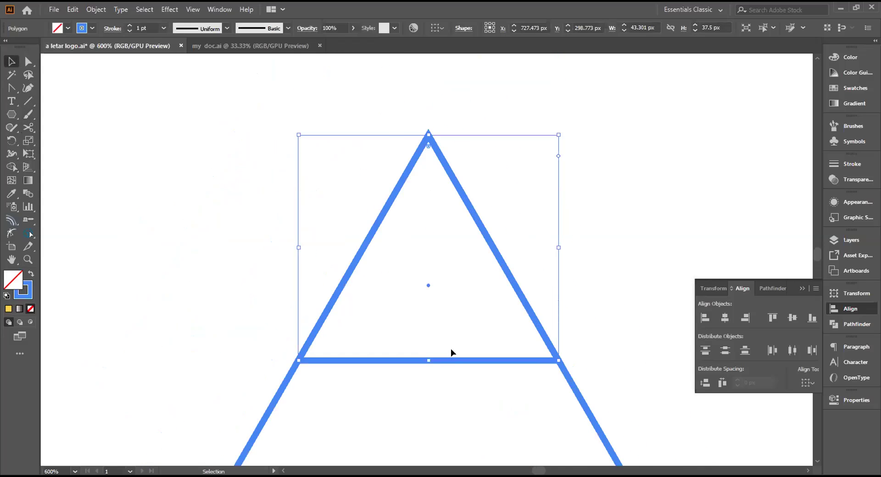
mouse_move(517, 289)
left_mouse_down()
mouse_move(512, 299)
mouse_move(517, 287)
left_mouse_up()
left_click_drag(487, 323, 488, 322)
left_click(620, 220)
Connect the inner corners of the three small triangles with two diagonal lines and one horizontal line
scroll(620, 220, "down", 10)
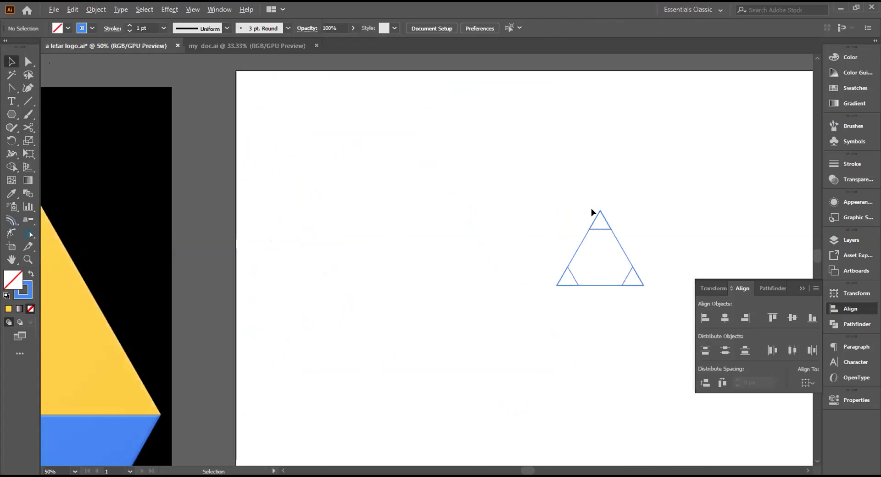
scroll(641, 234, "up", 5)
scroll(619, 297, "down", 3)
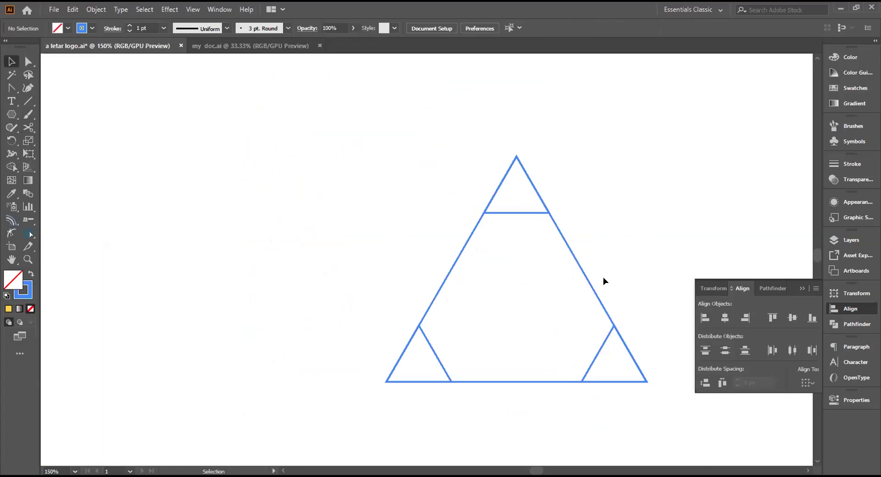
scroll(546, 228, "right", 5)
key("backslash")
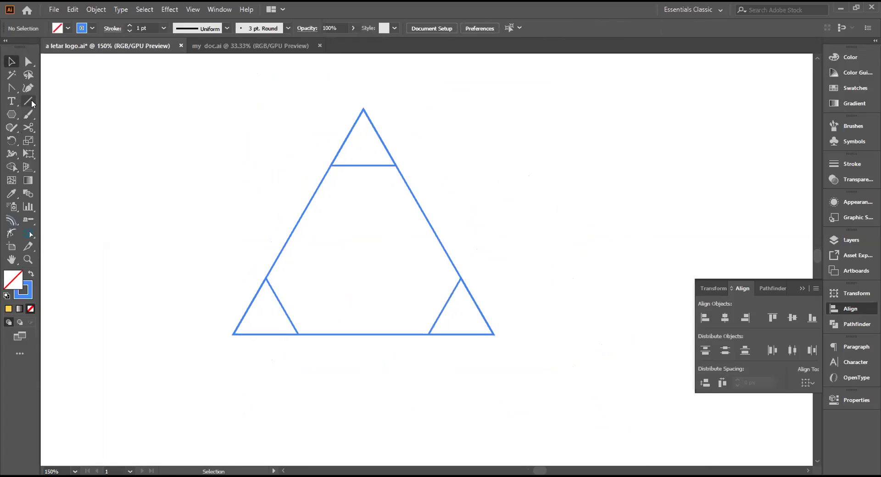
mouse_move(395, 165)
left_mouse_down()
mouse_move(297, 323)
mouse_move(298, 334)
left_mouse_up()
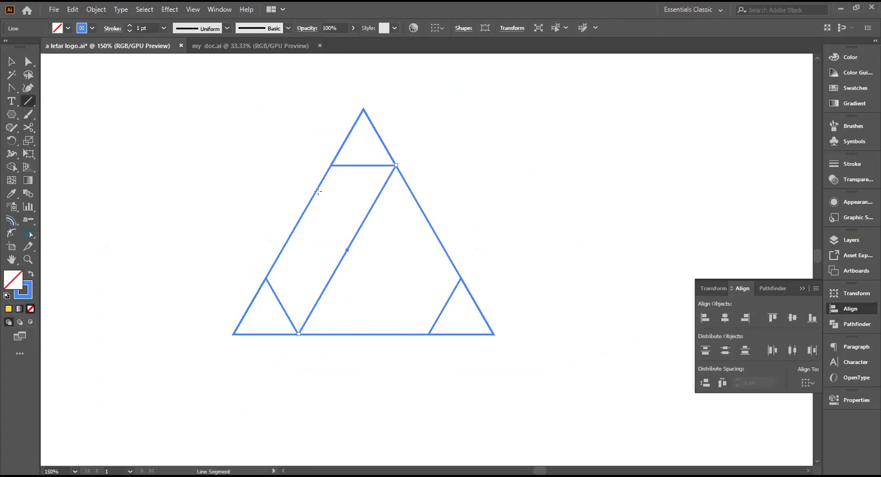
left_click_drag(329, 163, 428, 334)
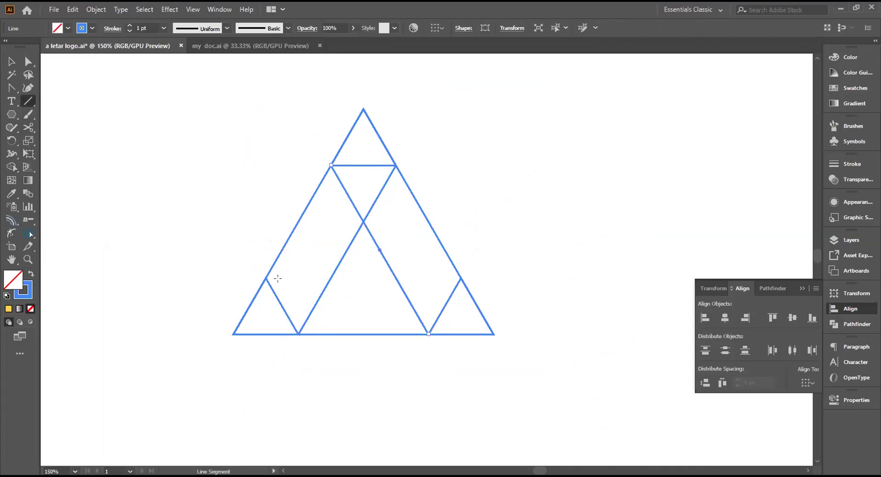
left_click_drag(265, 278, 461, 277)
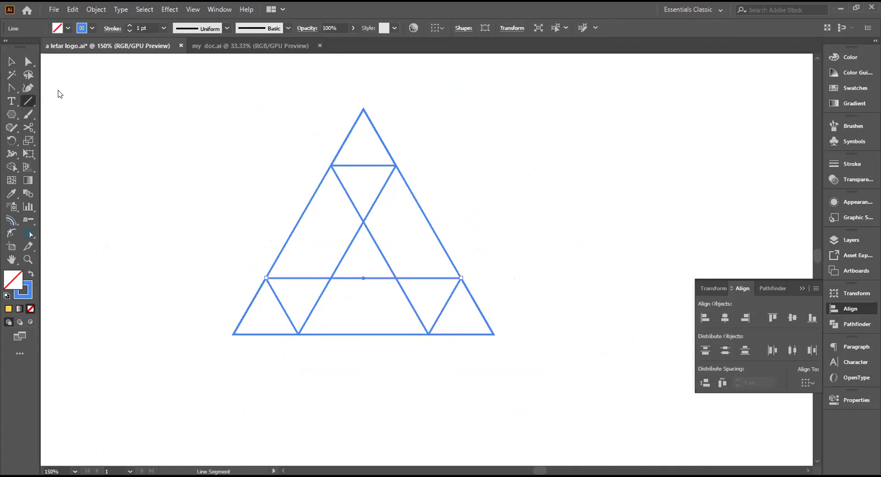
Select all the shapes and remove the three small corner triangles with Shape Builder
key("v")
left_click_drag(187, 122, 460, 321)
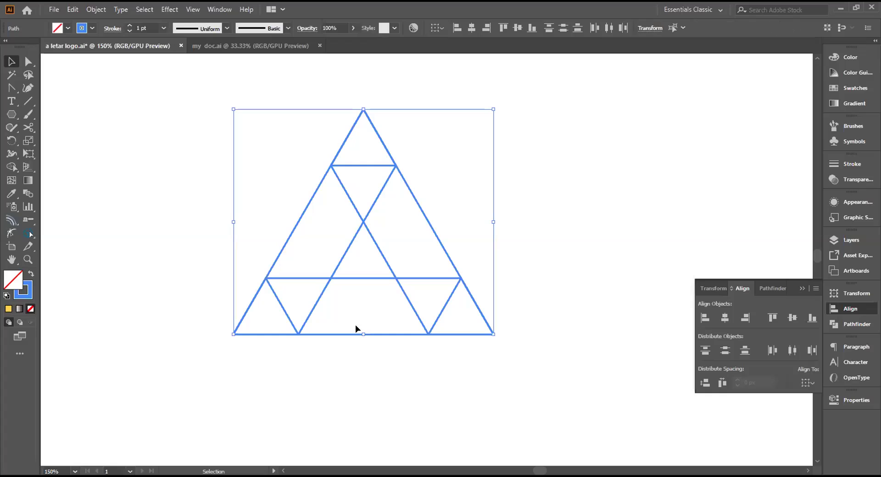
left_click(13, 169)
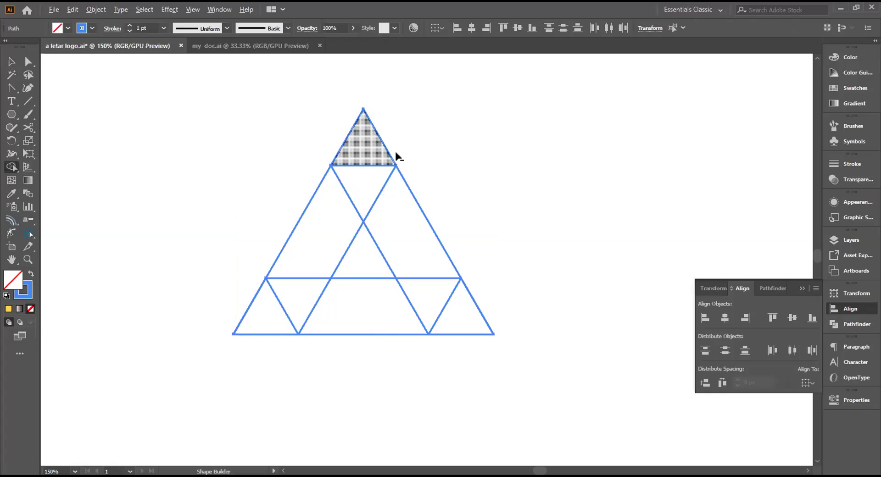
left_click(381, 149, "alt")
left_click(460, 315, "alt")
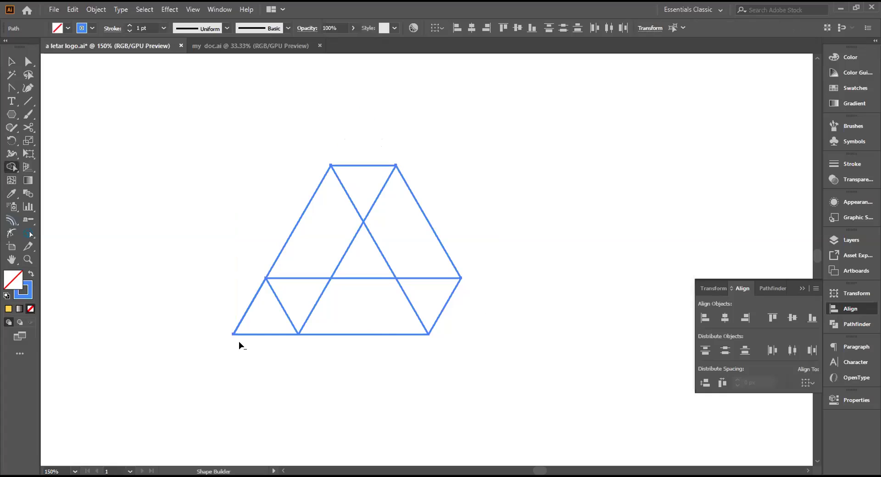
left_click(251, 316, "alt")
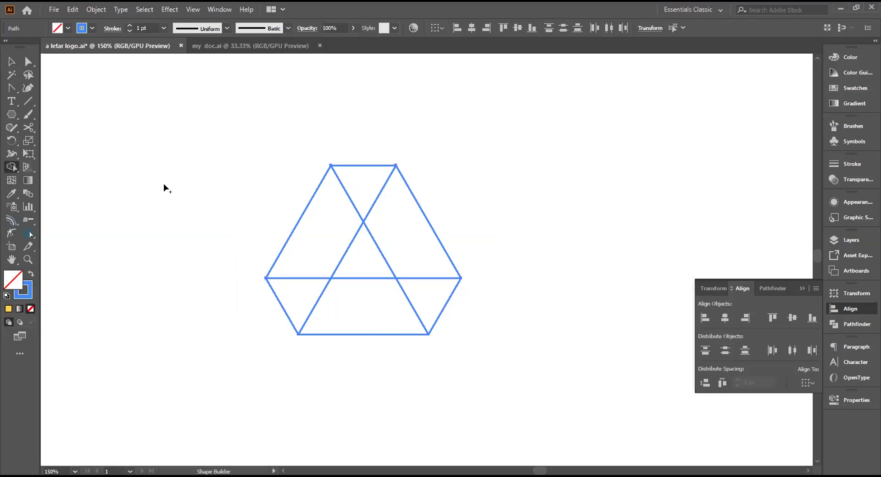
Swap the selected logo's blue stroke to a fill and remove its central triangle with Shape Builder
scroll(275, 220, "down", 1)
scroll(276, 219, "down", 1)
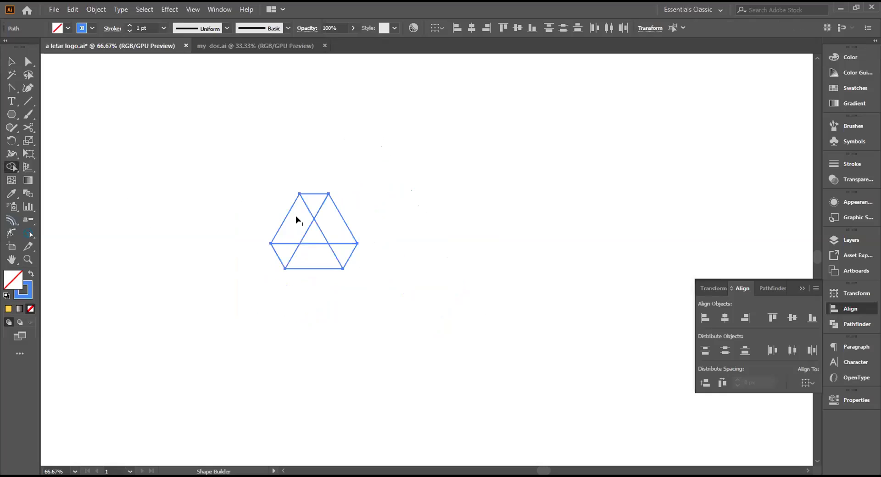
key("v")
left_click_drag(232, 155, 410, 286)
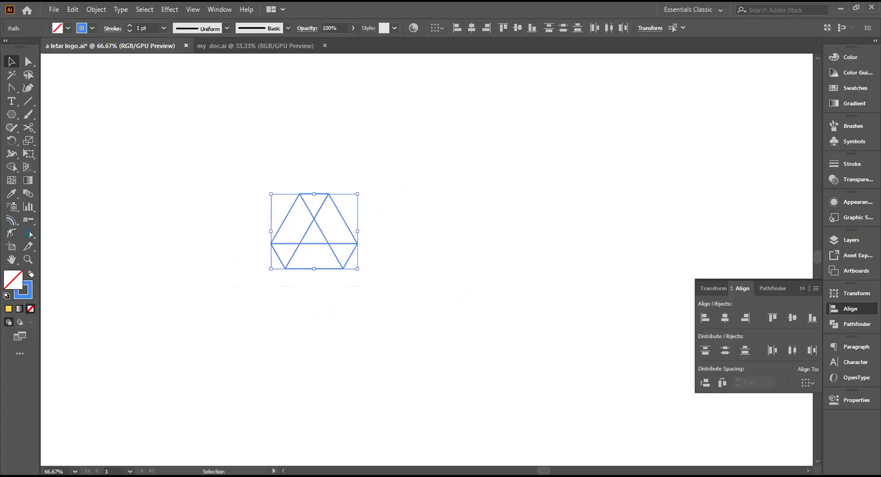
left_click(31, 274)
left_click(12, 167)
left_click(315, 238, "alt")
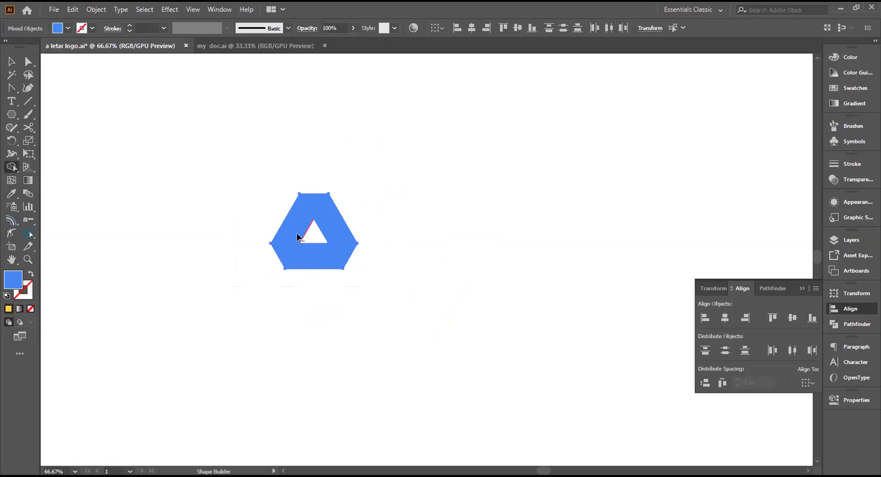
Merge the logo's regions with Shape Builder into three interlocking bands on the left, right and bottom, arranged like the reference
scroll(295, 223, "down", 3)
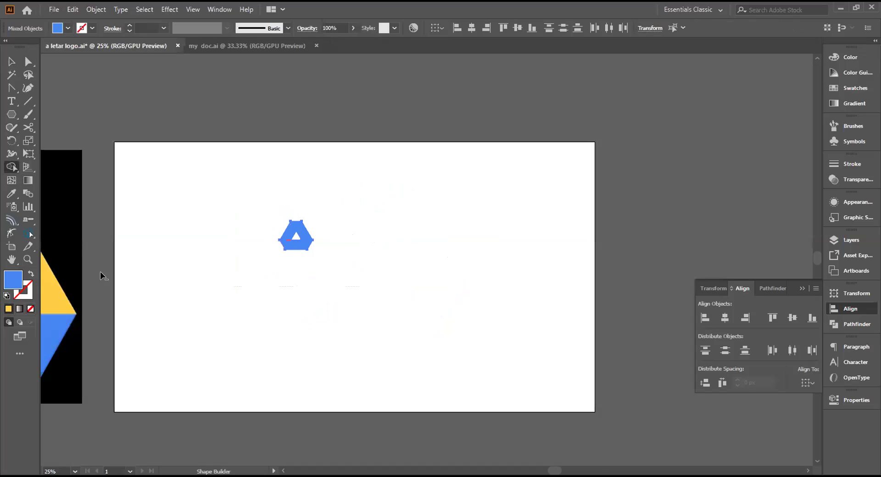
scroll(102, 275, "down", 2)
left_click_drag(108, 263, 315, 295)
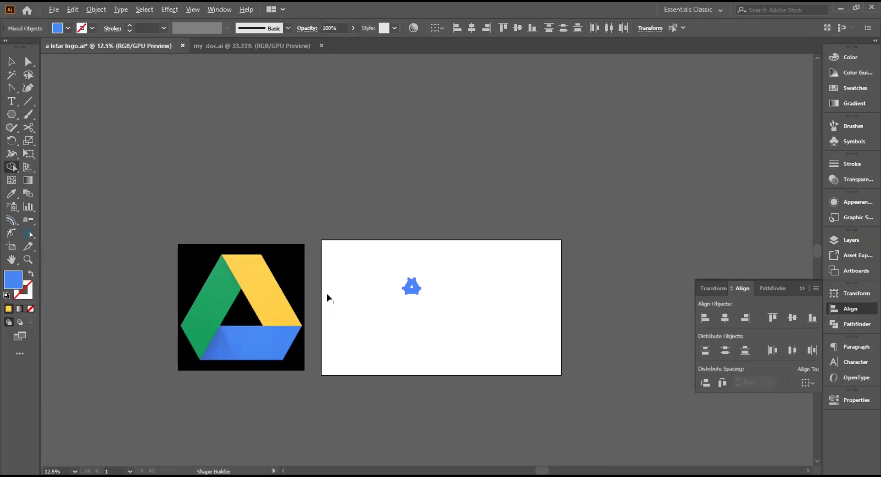
scroll(327, 298, "up", 7)
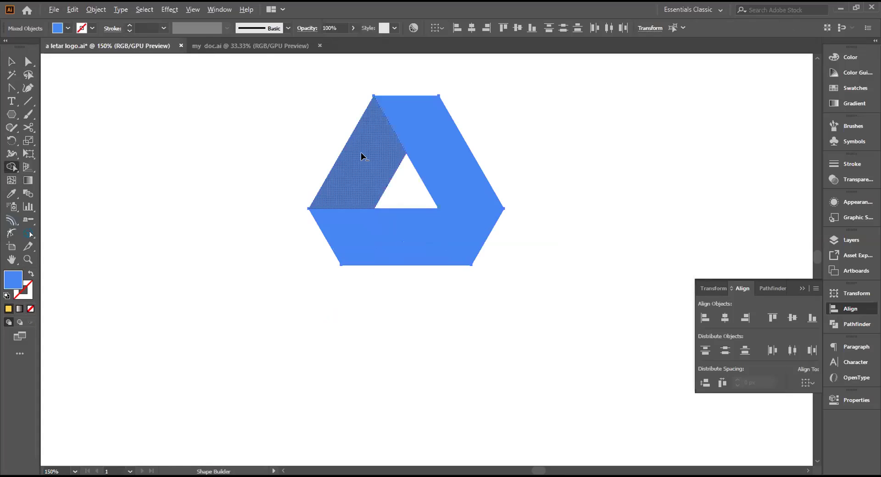
left_click_drag(361, 153, 347, 221)
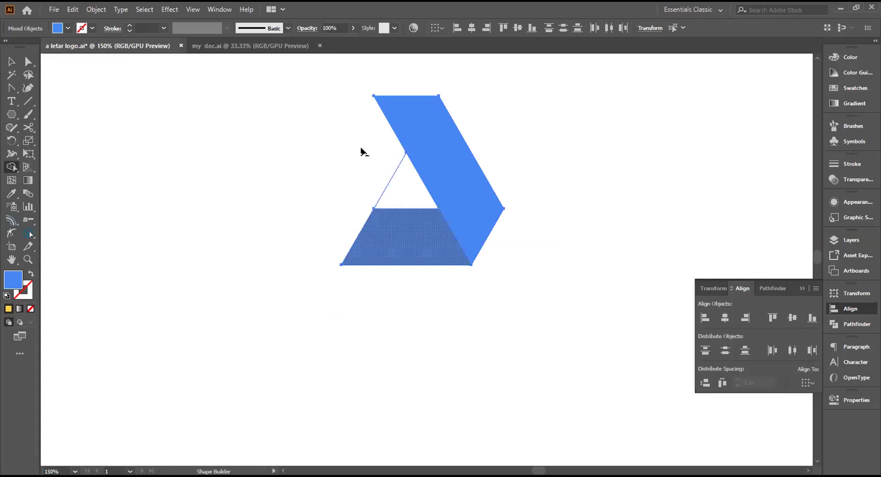
key("ctrl+z")
left_click_drag(364, 157, 346, 221)
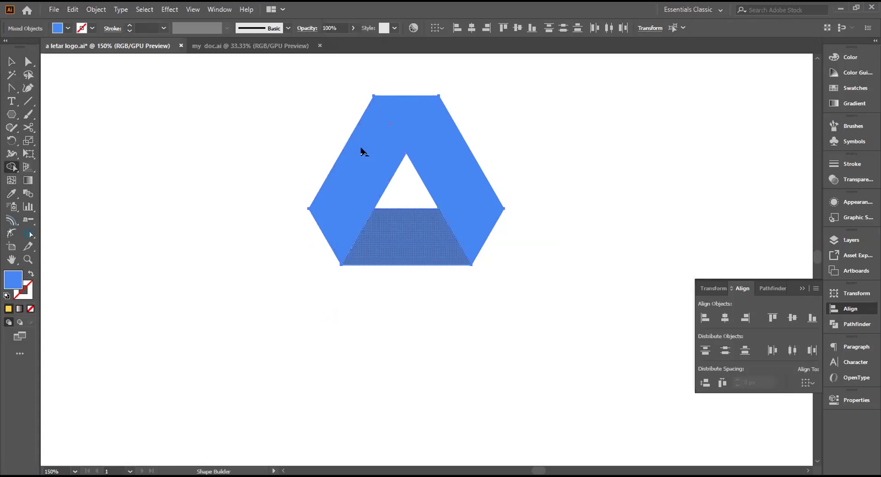
left_click_drag(400, 245, 487, 227)
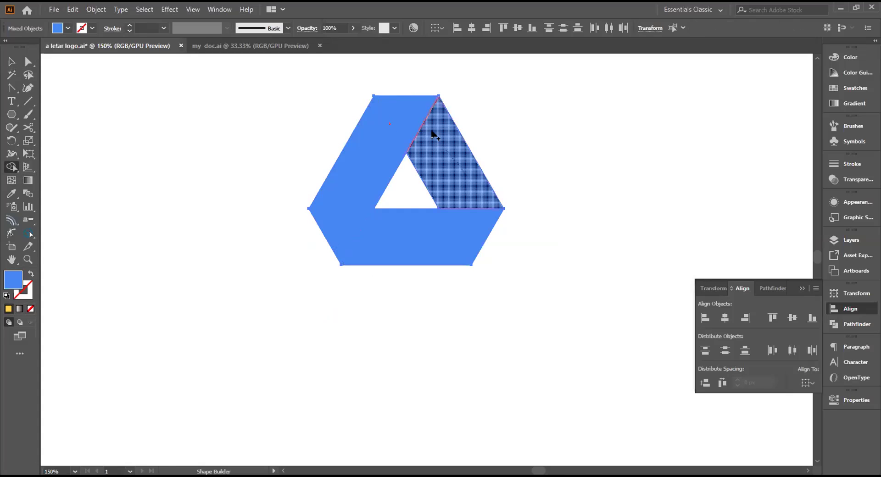
Select the entire blue logo and move it horizontally closer to the reference image, keeping it on the artboard
left_click(11, 62)
scroll(152, 154, "down", 1)
scroll(151, 155, "down", 1)
left_click_drag(308, 192, 523, 380)
scroll(404, 297, "down", 4)
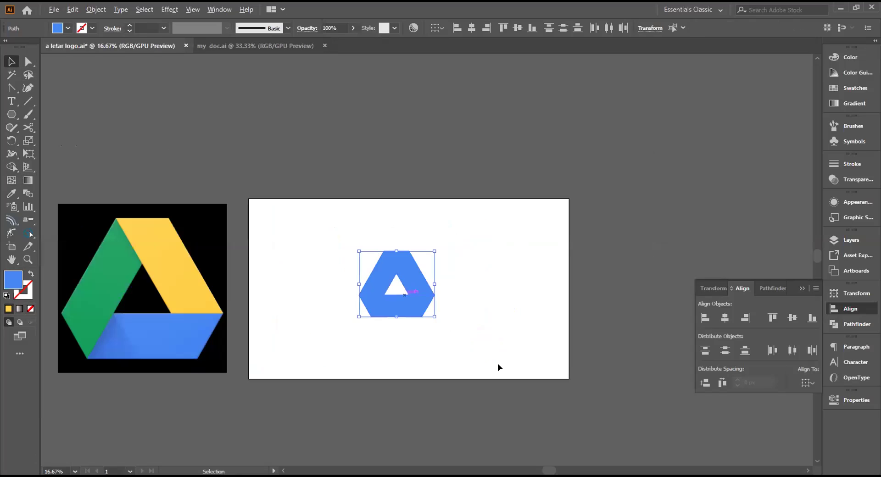
left_click_drag(404, 296, 363, 296)
left_click(498, 364)
Colour the logo's left band green and its bottom band blue with the Eyedropper, sampling from the reference image
left_click(326, 285)
left_click(328, 288)
key("i")
left_click(120, 255)
left_click(331, 310, "ctrl")
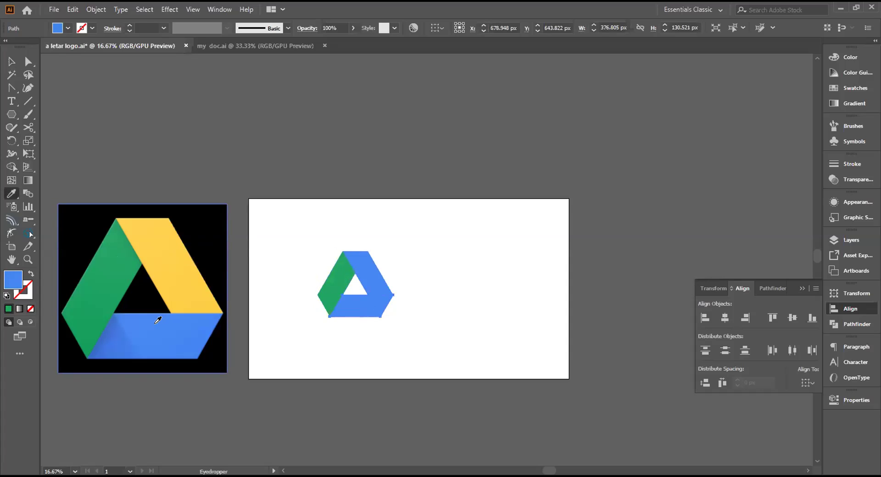
Colour the logo's right band yellow by sampling the reference's yellow band with the Eyedropper
key("v")
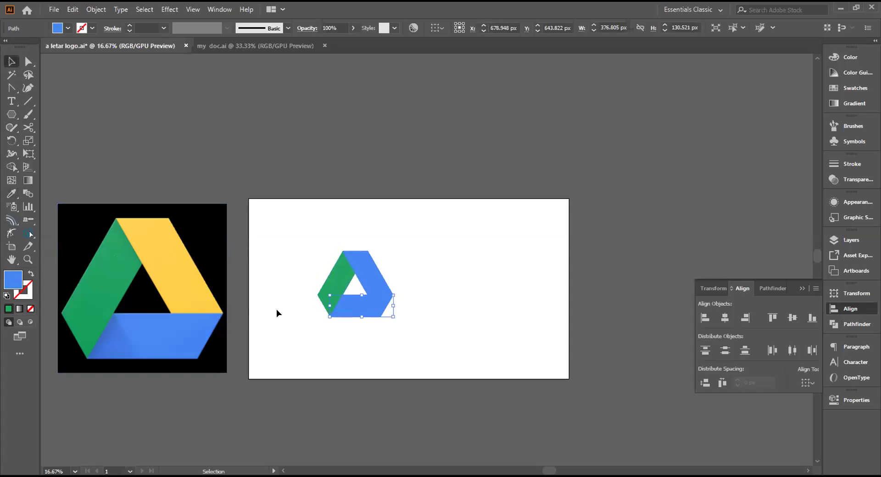
key("i")
left_click(167, 252)
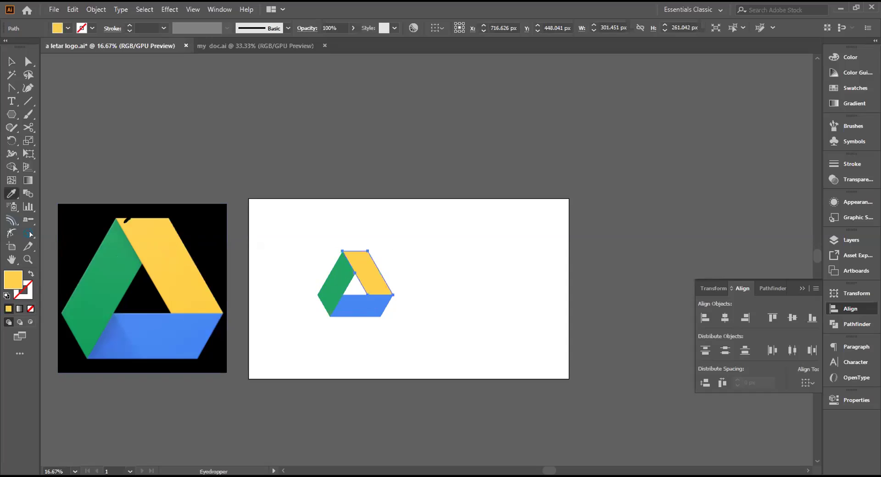
left_click(9, 64)
left_click(248, 188)
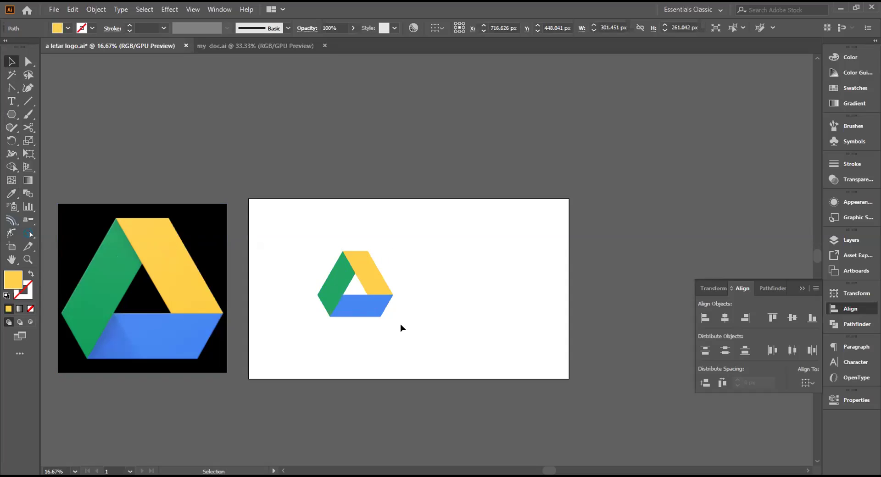
Enlarge the whole three-colour logo proportionally from its lower-right corner until it nearly reaches the artboard's bottom edge
left_click_drag(395, 316, 454, 369)
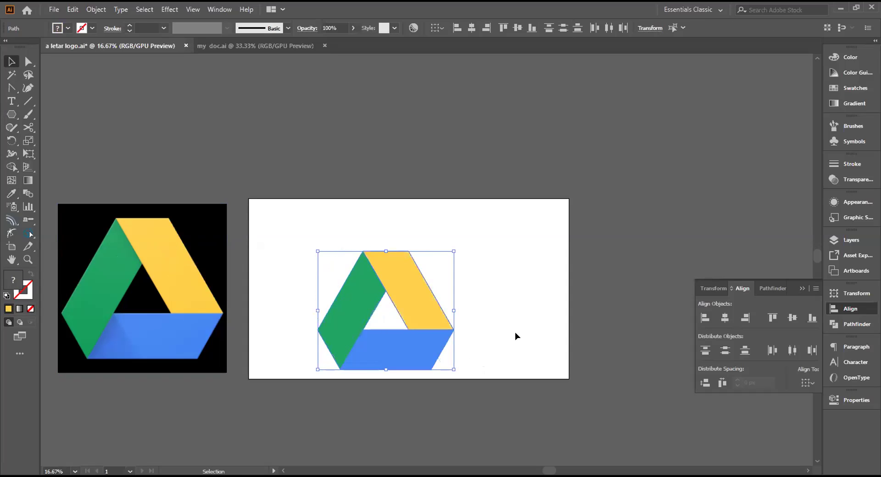
left_click(515, 334)
scroll(446, 345, "up", 3)
scroll(446, 346, "down", 1)
scroll(445, 323, "down", 4)
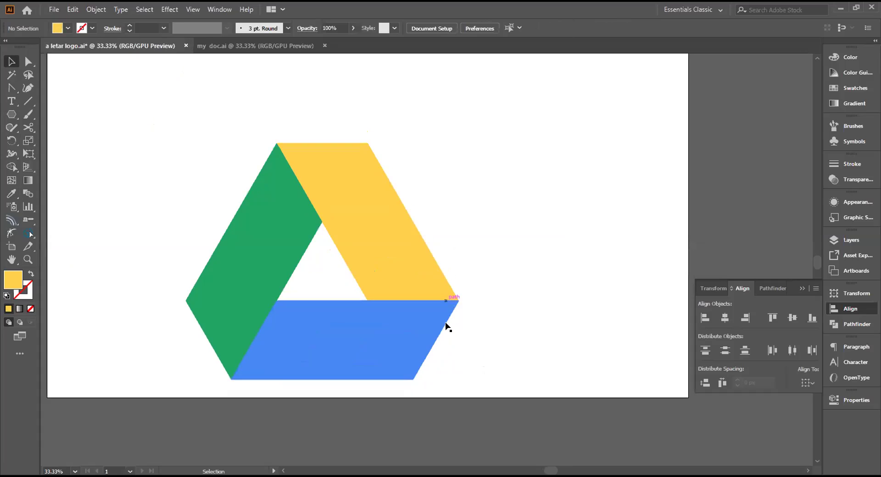
key("ctrl+minus")
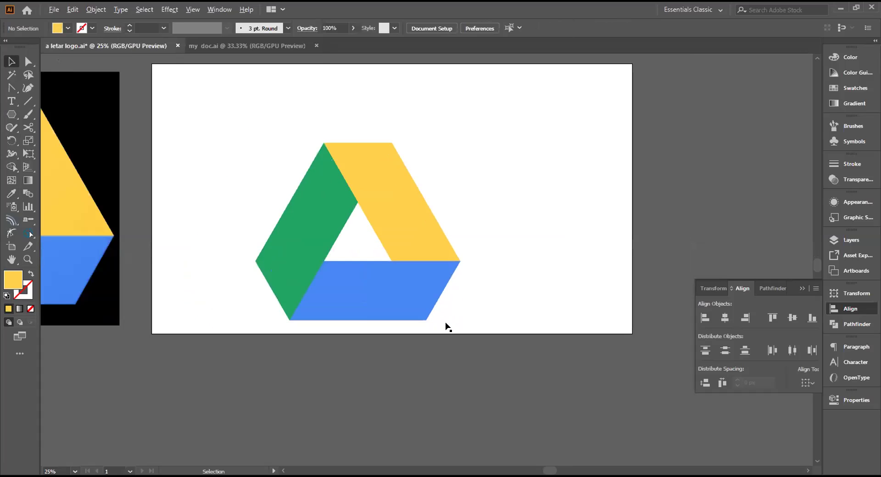
Move the whole enlarged logo up and slightly right towards the middle of the artboard, leaving it deselected
key("ctrl+a")
left_click_drag(331, 295, 348, 239)
left_click(562, 225)
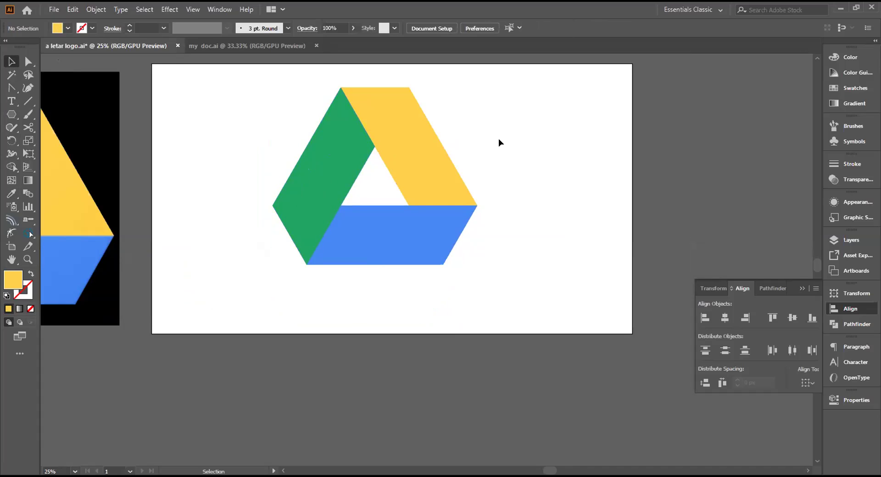